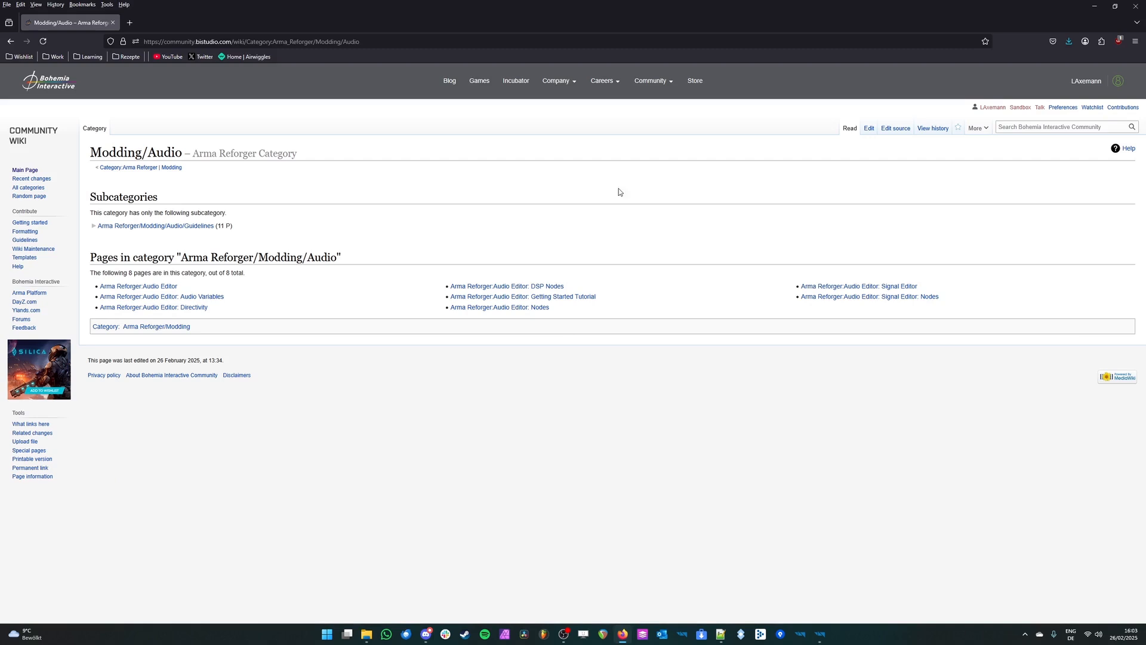
Step: Review the page list of the Arma Reforger Modding/Audio wiki category and skim the Audio Editor: DSP Nodes page
{"action": "left_click_drag", "start_coordinate": [574, 166], "coordinate": [974, 322]}
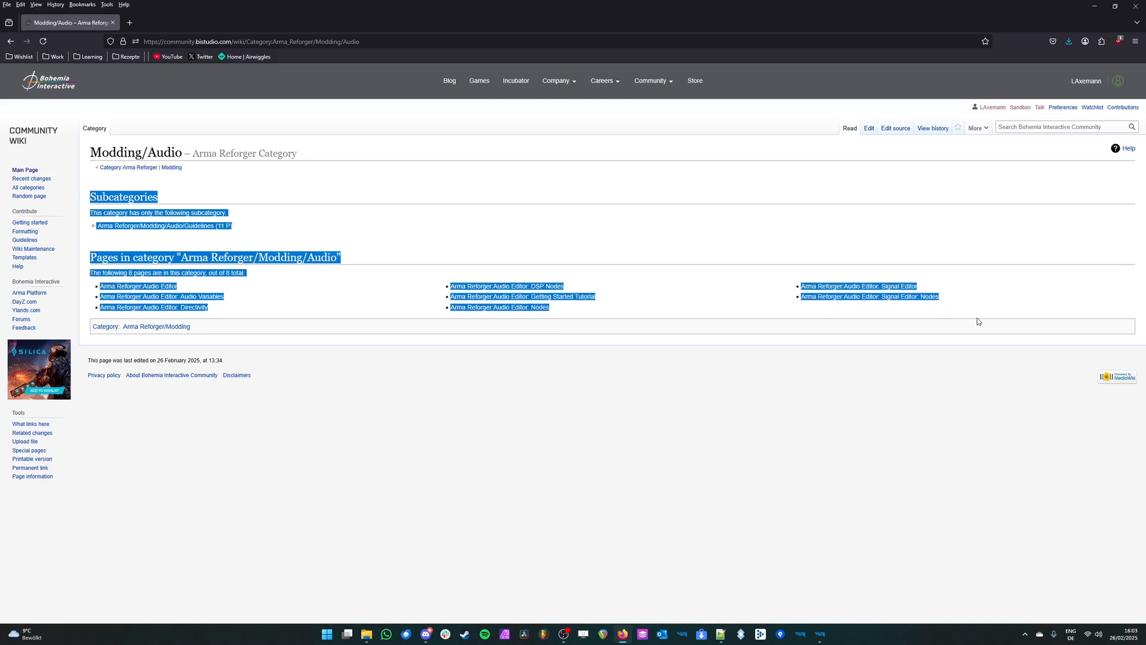
{"action": "left_click", "coordinate": [575, 228]}
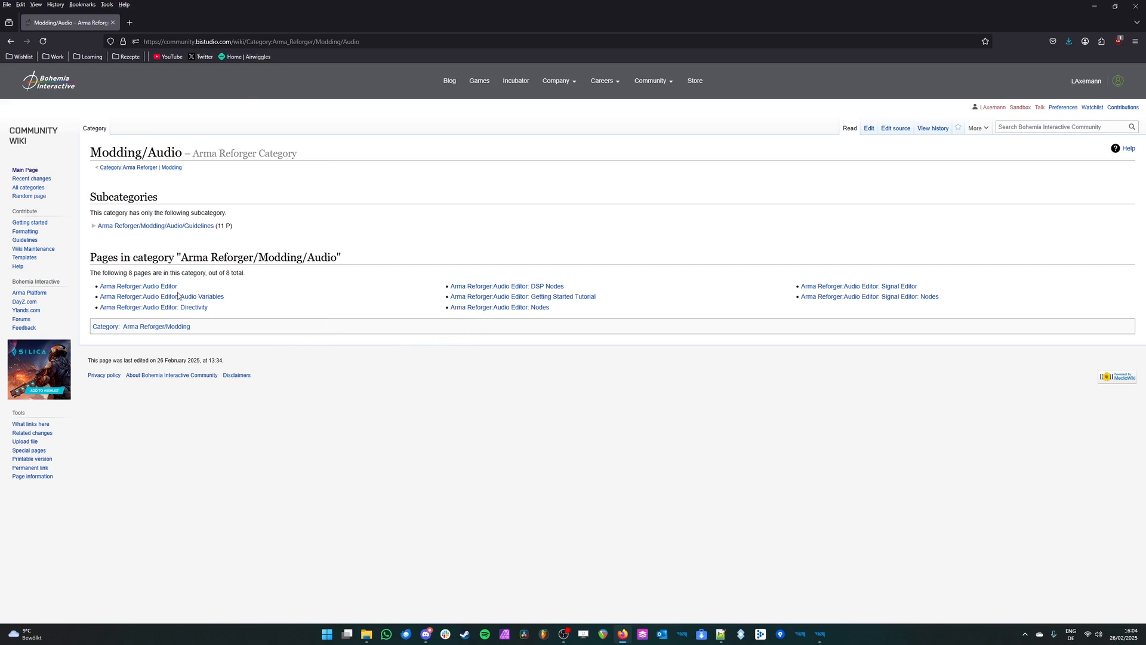
{"action": "middle_click", "coordinate": [545, 287]}
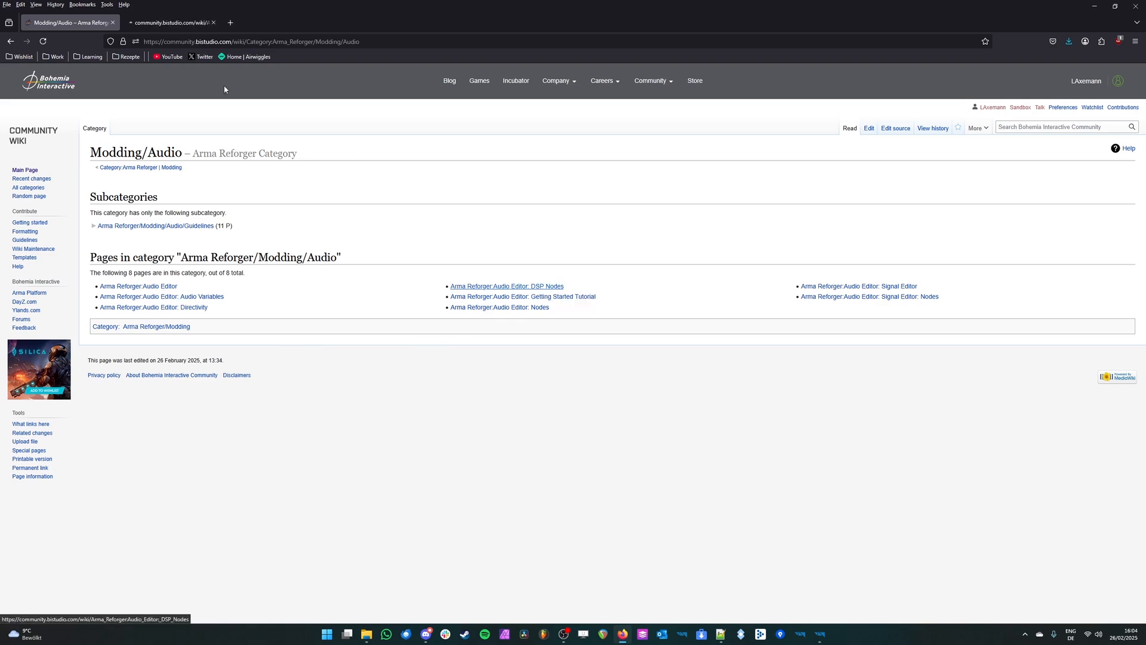
{"action": "left_click", "coordinate": [170, 22]}
{"action": "left_click_drag", "start_coordinate": [1144, 114], "coordinate": [1143, 358]}
{"action": "left_click", "coordinate": [73, 22]}
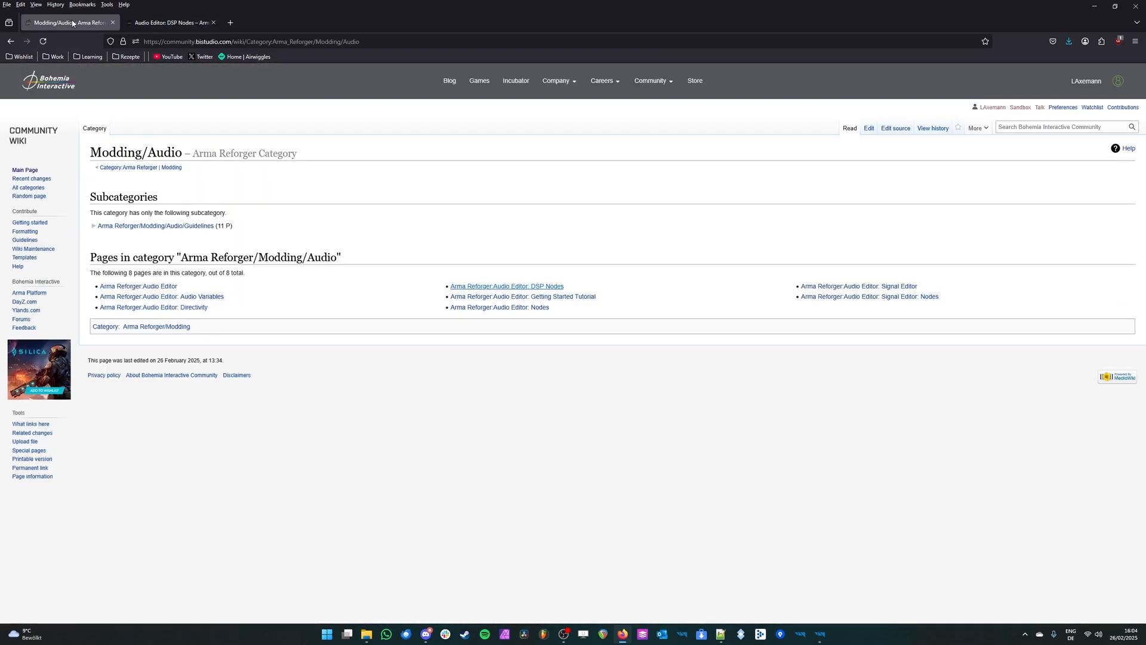
Step: Open the Arma Reforger/Modding/Audio/Guidelines subcategory in its own tab, closing the DSP Nodes page
{"action": "middle_click", "coordinate": [179, 231]}
{"action": "left_click", "coordinate": [318, 22]}
{"action": "left_click", "coordinate": [189, 23]}
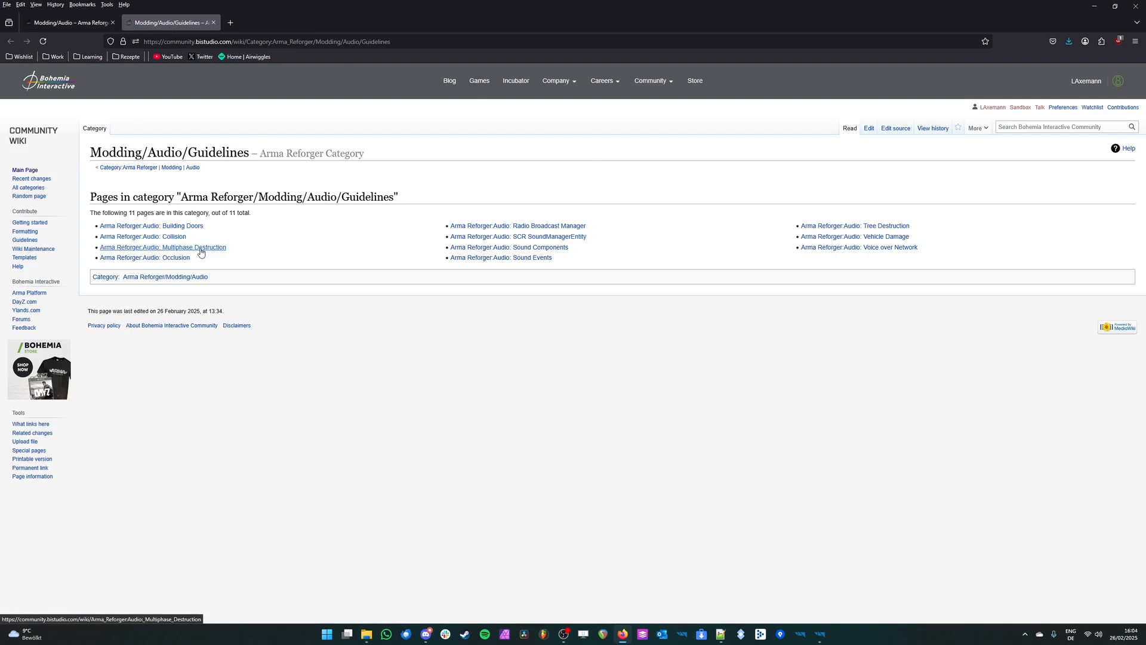
Step: Read the Audio: Occlusion guideline's signals table, building examples and vehicles section, and return to the Guidelines category
{"action": "middle_click", "coordinate": [155, 263]}
{"action": "left_click", "coordinate": [272, 23]}
{"action": "scroll", "coordinate": [692, 363], "scroll_direction": "down", "scroll_amount": 15}
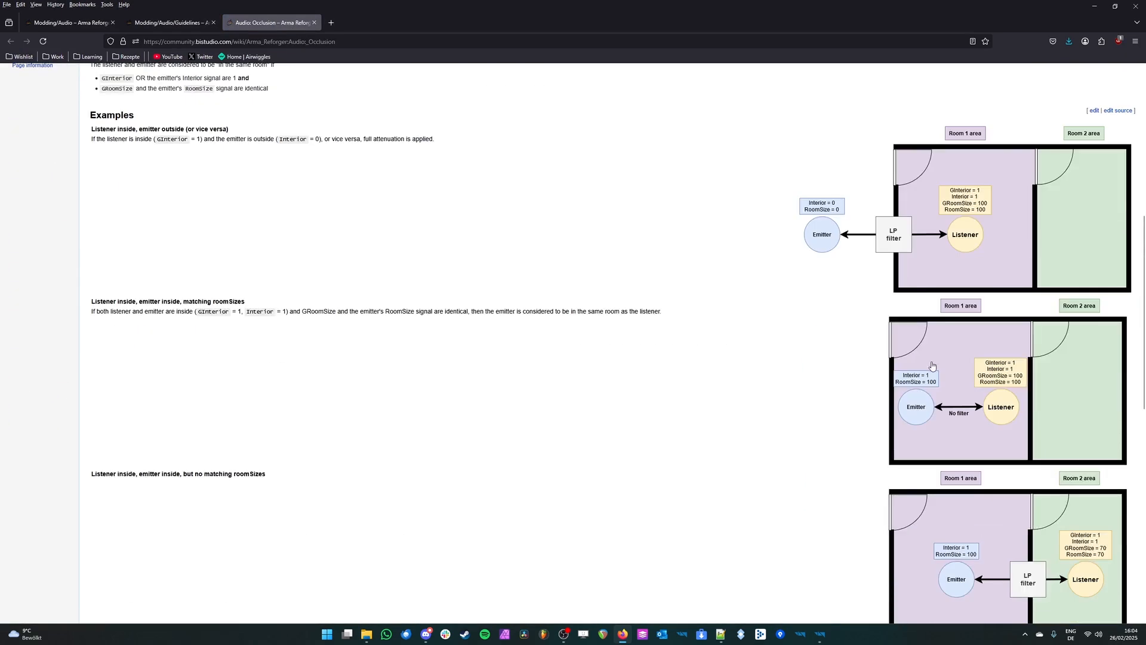
{"action": "scroll", "coordinate": [766, 378], "scroll_direction": "up", "scroll_amount": 15}
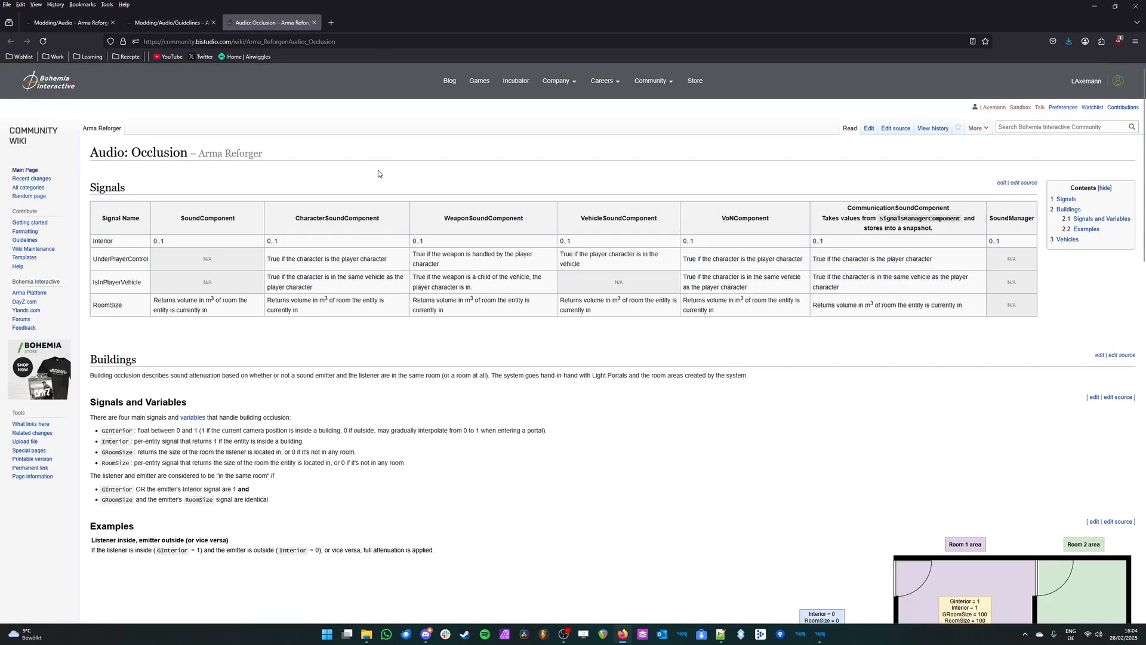
{"action": "scroll", "coordinate": [517, 338], "scroll_direction": "down", "scroll_amount": 8}
{"action": "scroll", "coordinate": [502, 333], "scroll_direction": "down", "scroll_amount": 5}
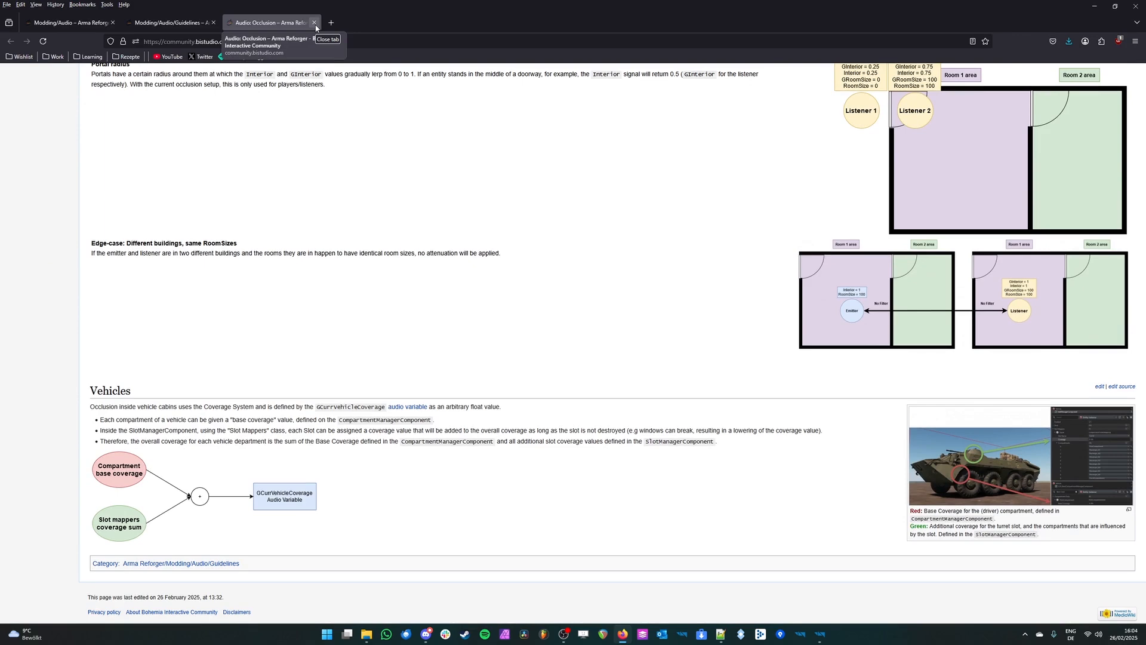
{"action": "key", "text": "Home"}
{"action": "scroll", "coordinate": [607, 399], "scroll_direction": "down", "scroll_amount": 5}
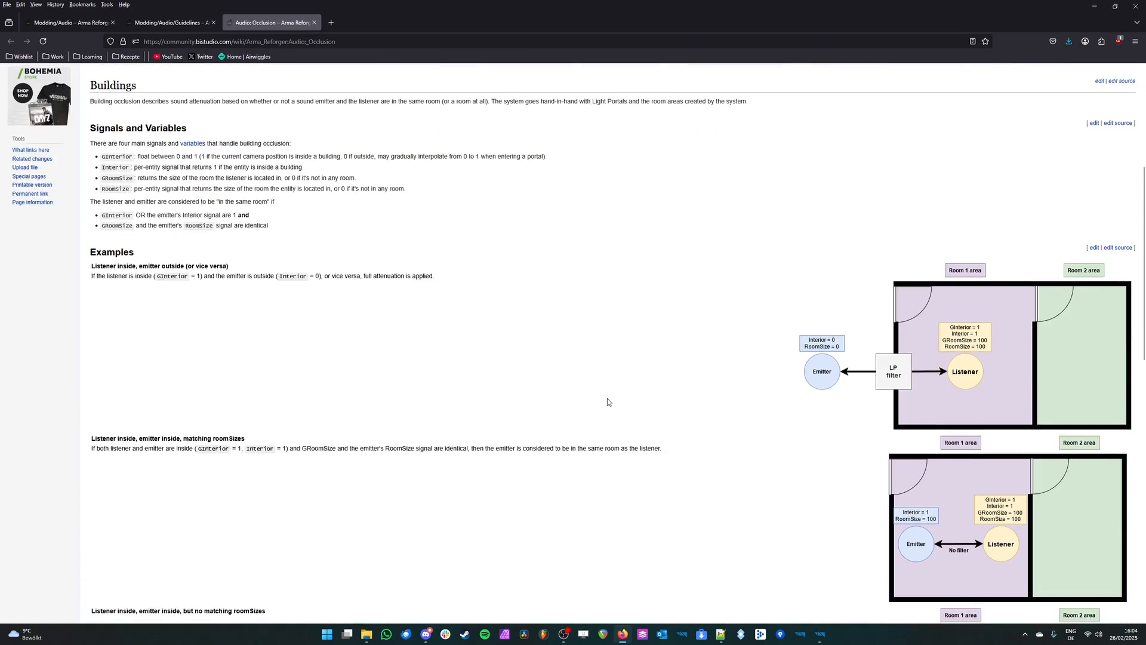
{"action": "scroll", "coordinate": [607, 399], "scroll_direction": "down", "scroll_amount": 3}
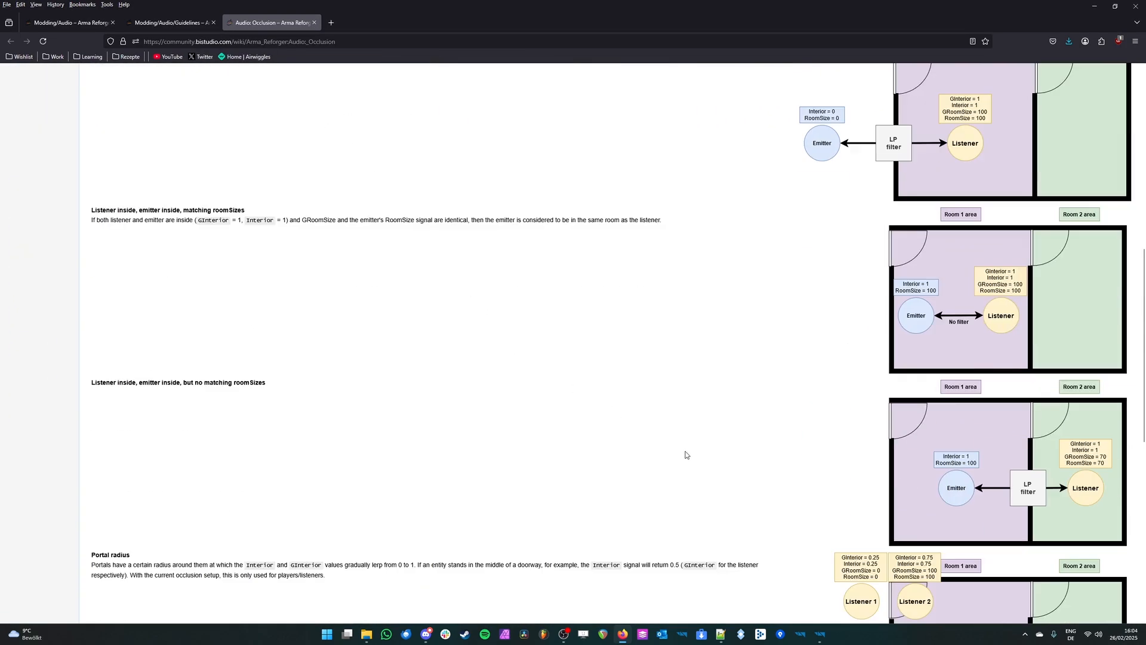
{"action": "key", "text": "Home"}
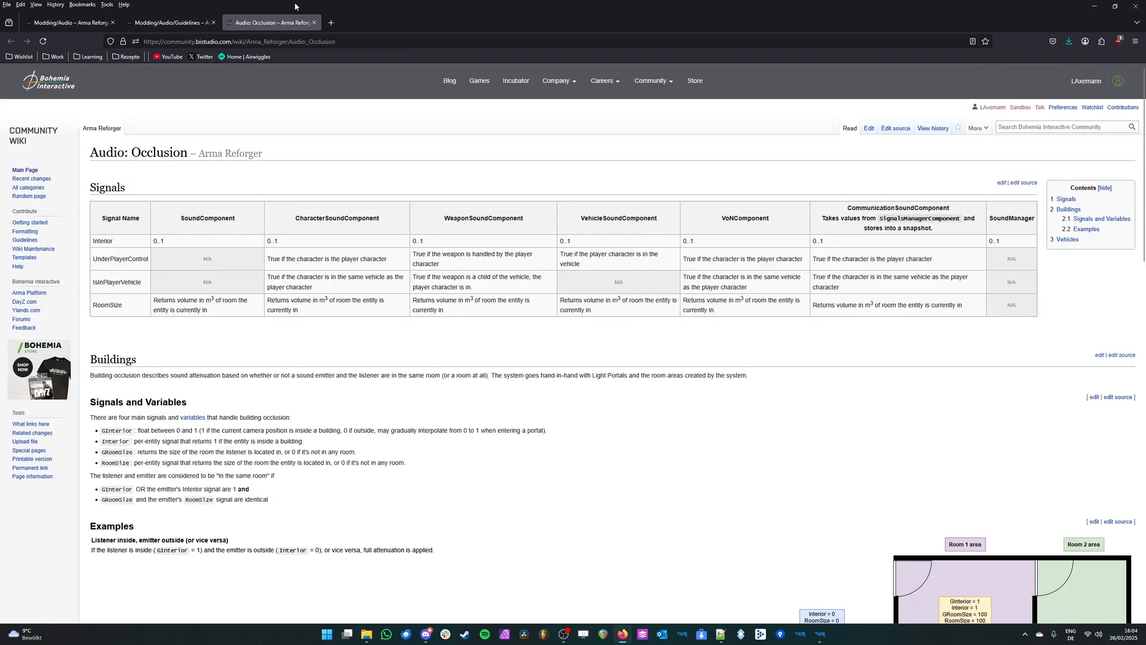
{"action": "left_click", "coordinate": [173, 23]}
{"action": "left_click", "coordinate": [314, 23]}
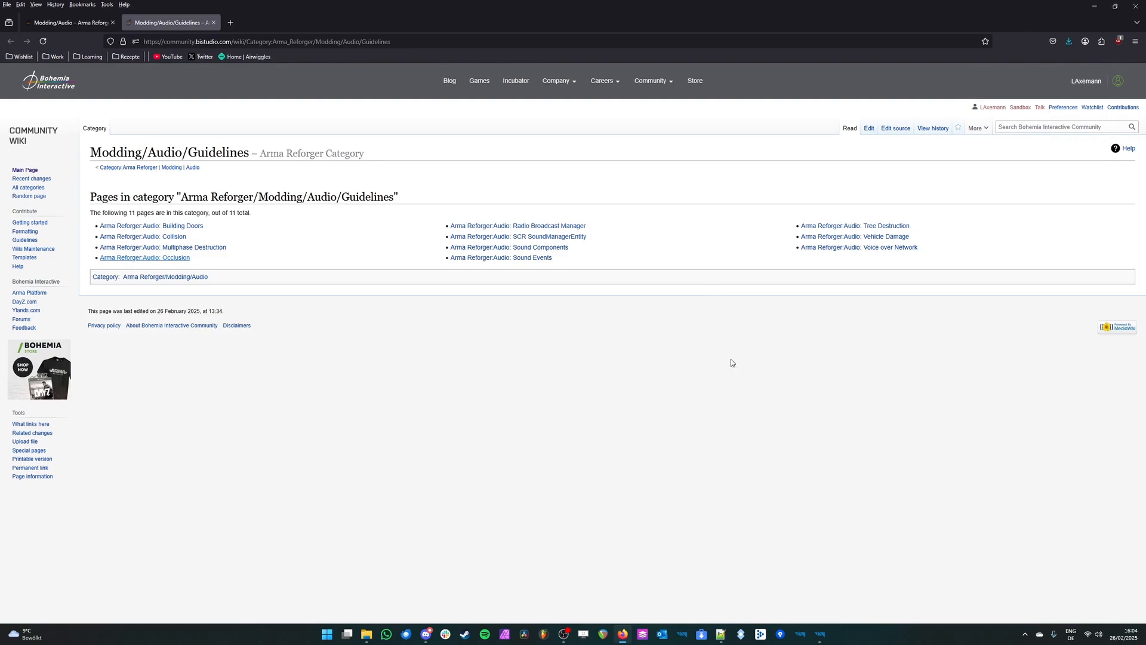
Step: Switch to Enfusion Workbench and launch its Audio Editor
{"action": "key", "text": "alt+Tab"}
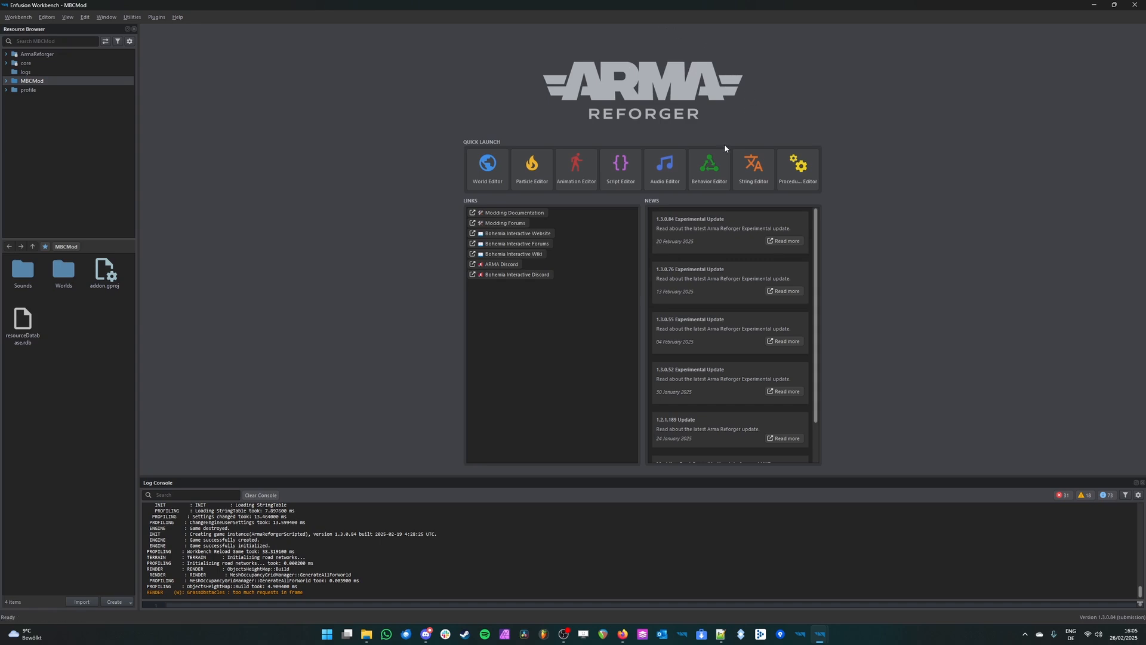
{"action": "left_click", "coordinate": [673, 184]}
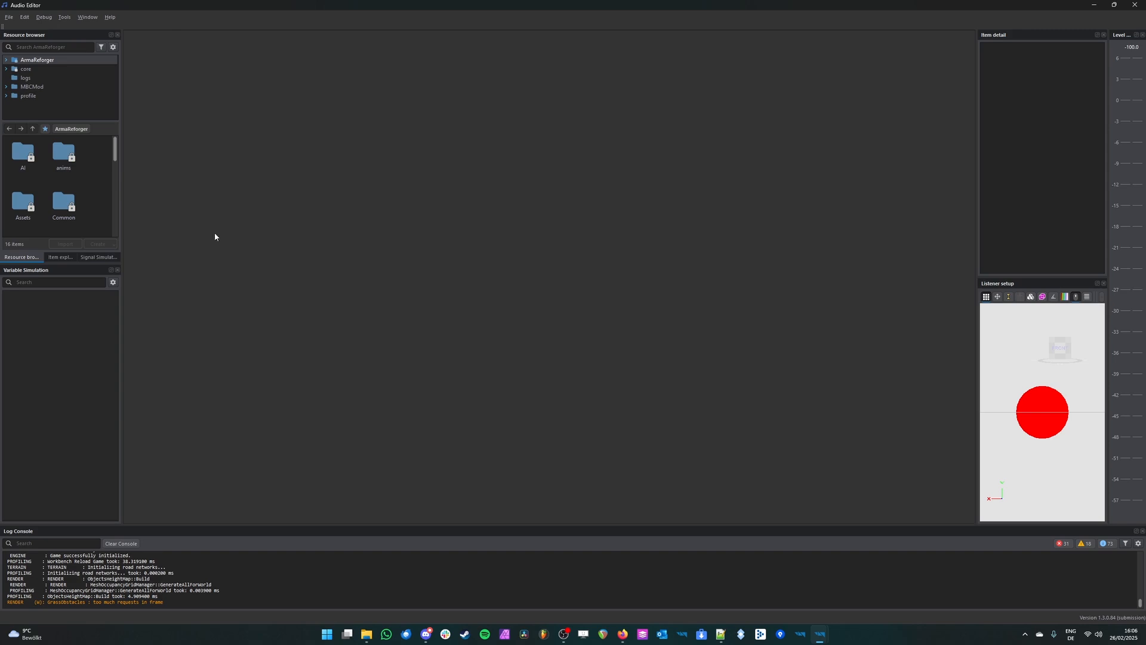
Step: Create a new audio project named TestSound in the Sounds folder of MBCMod
{"action": "left_click", "coordinate": [9, 17]}
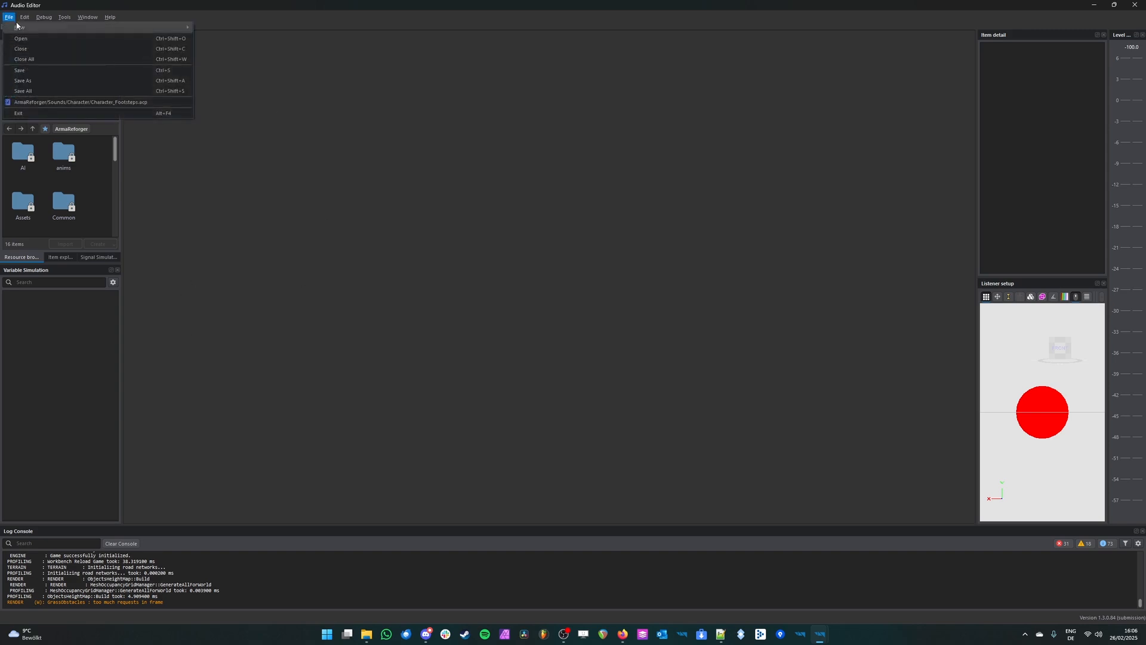
{"action": "mouse_move", "coordinate": [20, 26]}
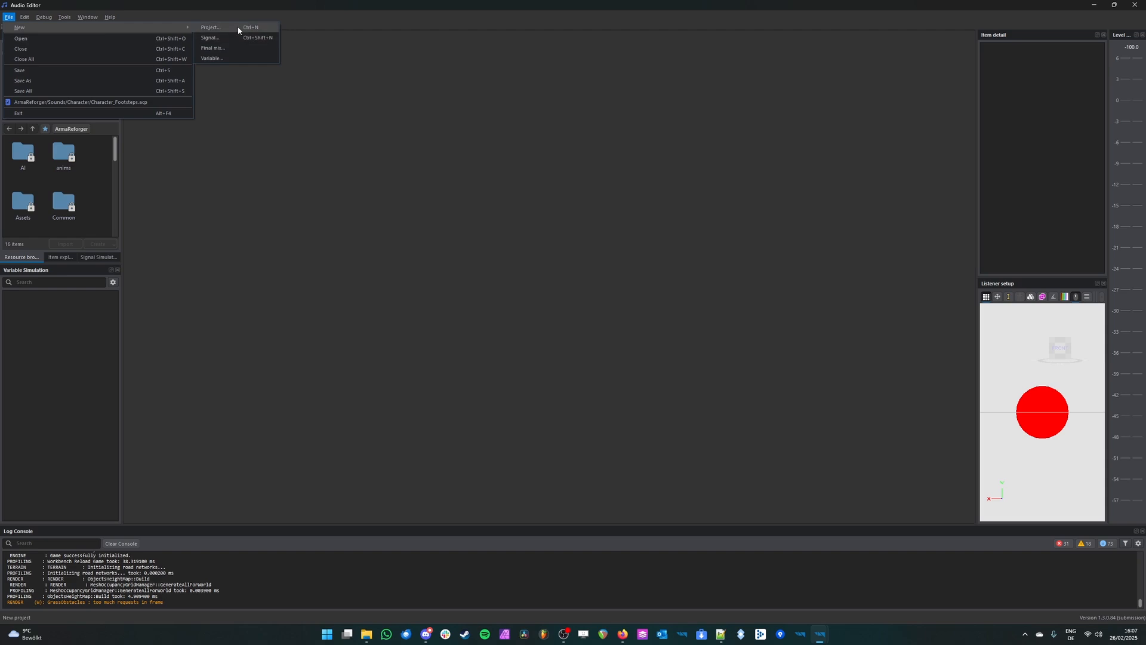
{"action": "left_click", "coordinate": [16, 18]}
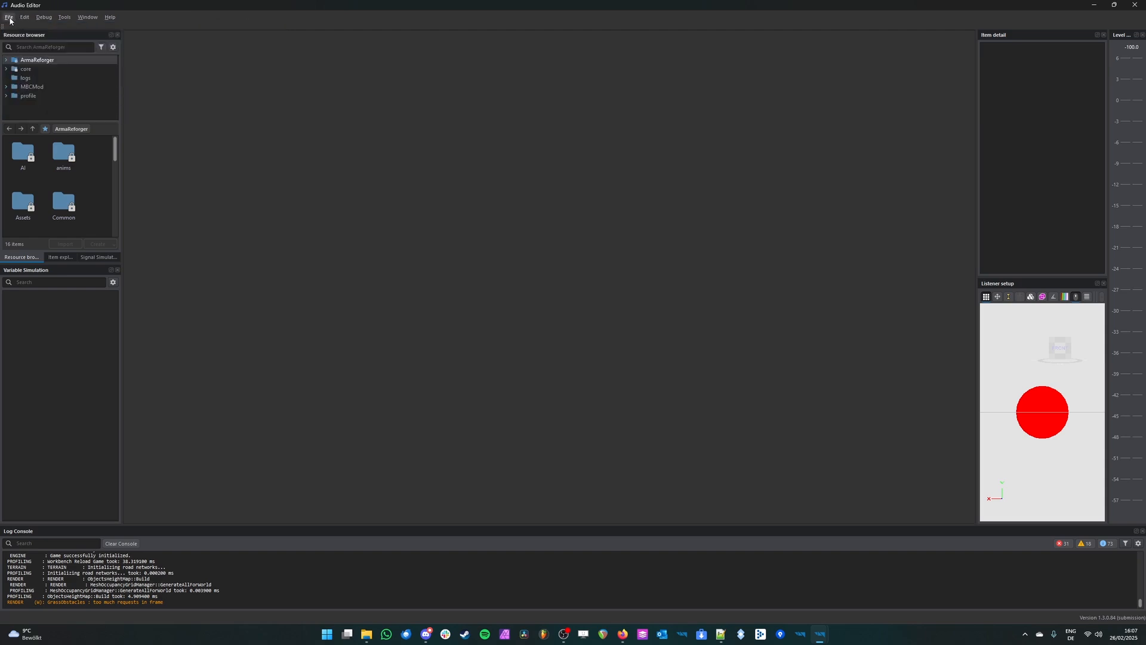
{"action": "left_click", "coordinate": [10, 18]}
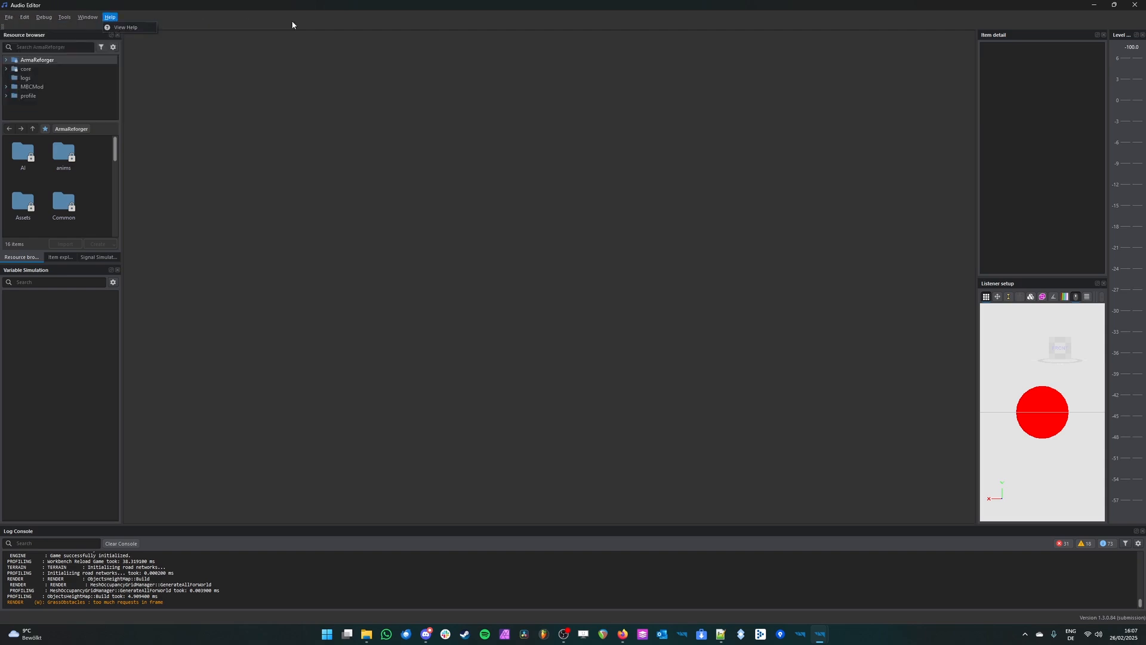
{"action": "mouse_move", "coordinate": [96, 27]}
{"action": "left_click", "coordinate": [220, 31]}
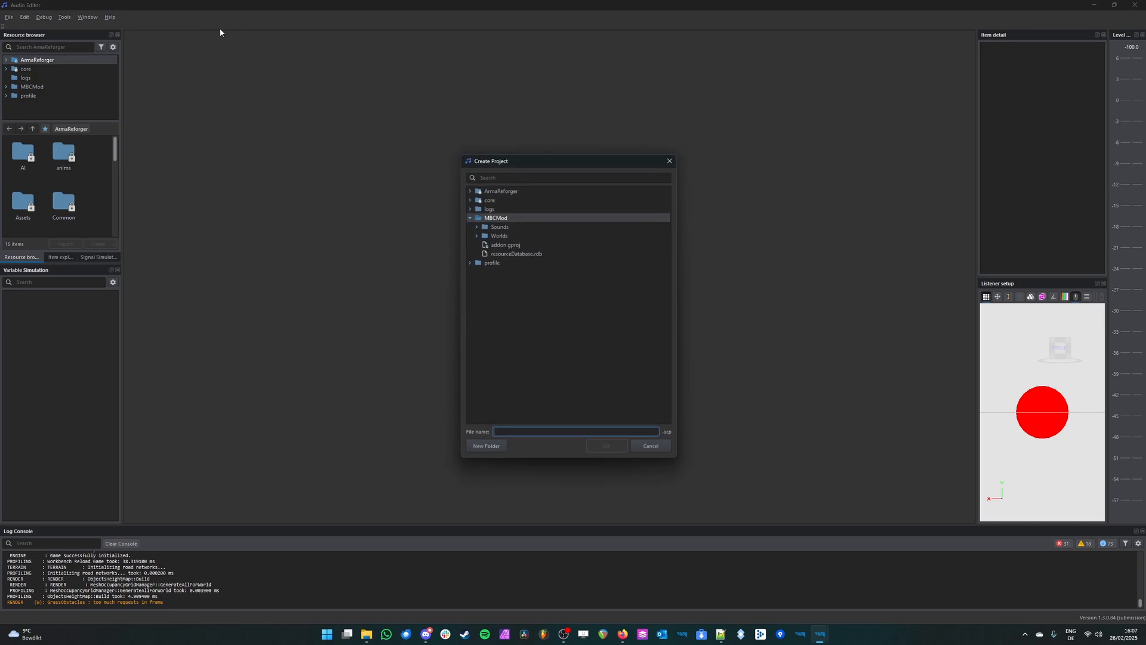
{"action": "left_click", "coordinate": [497, 219]}
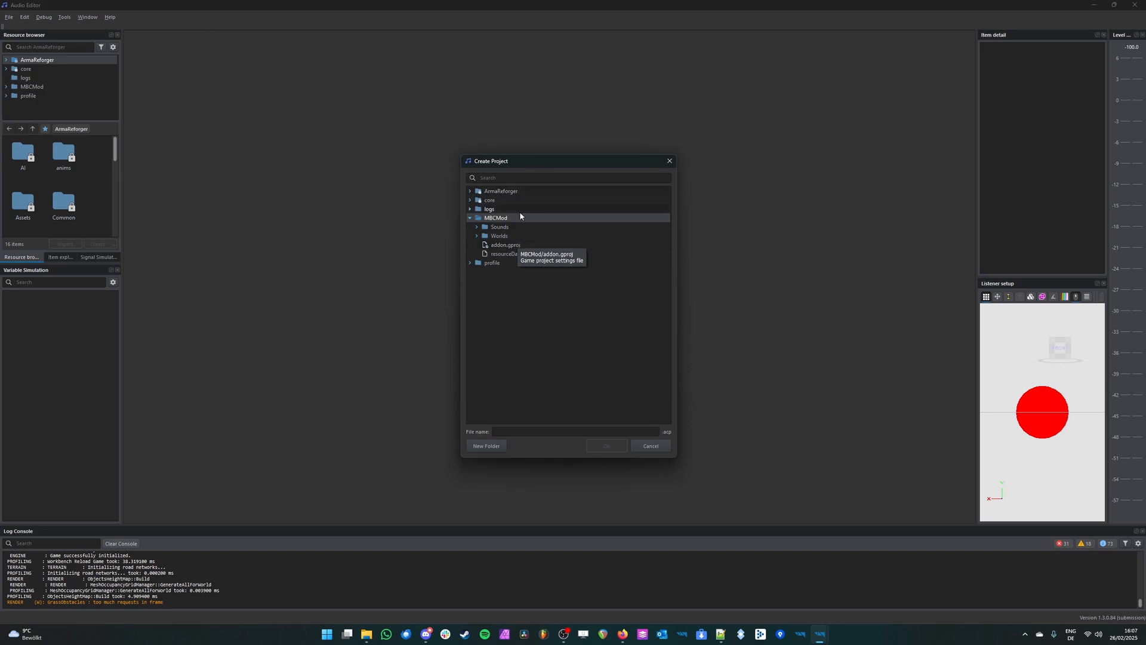
{"action": "left_click", "coordinate": [477, 228]}
{"action": "left_click", "coordinate": [477, 228]}
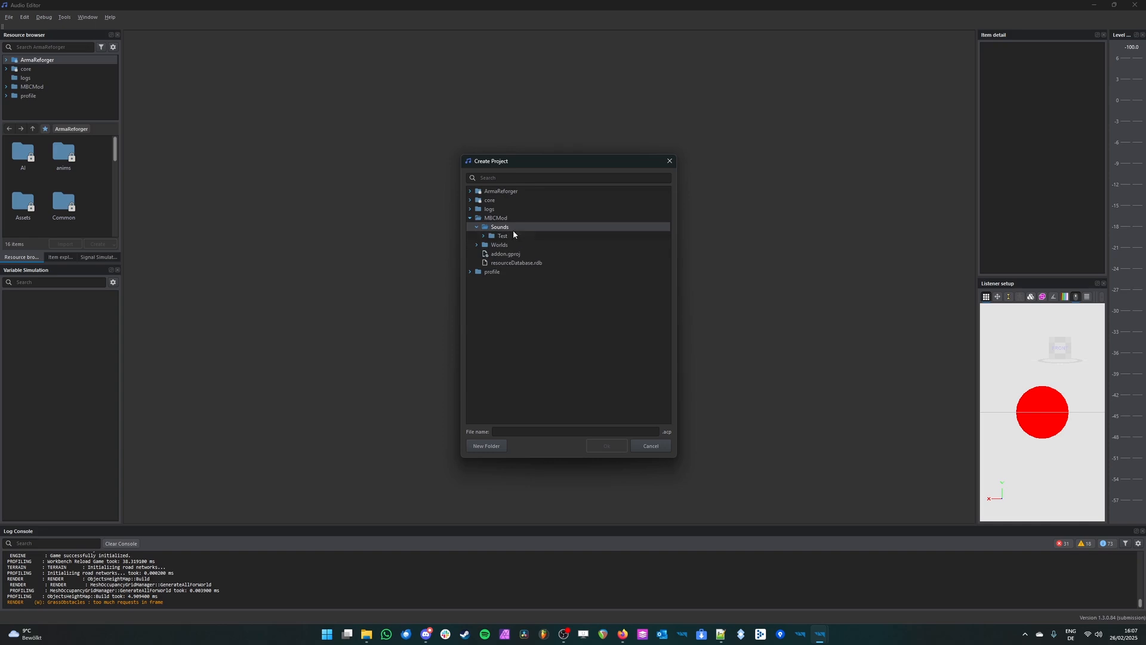
{"action": "left_click", "coordinate": [524, 431]}
{"action": "type", "text": "TestSound"}
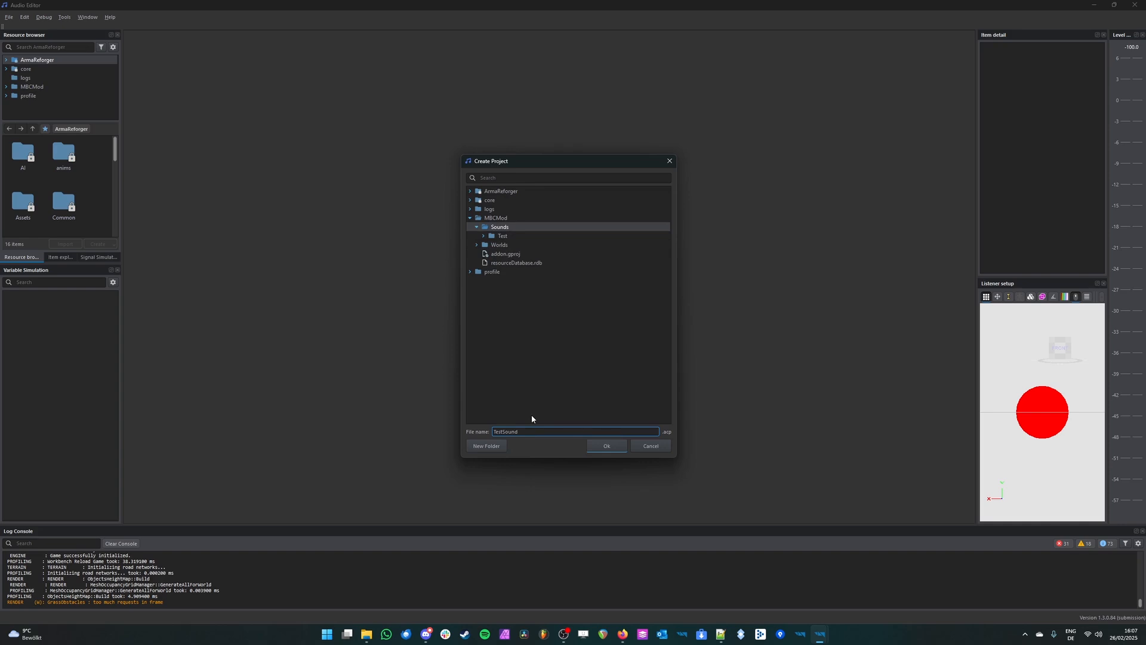
{"action": "key", "text": "Return"}
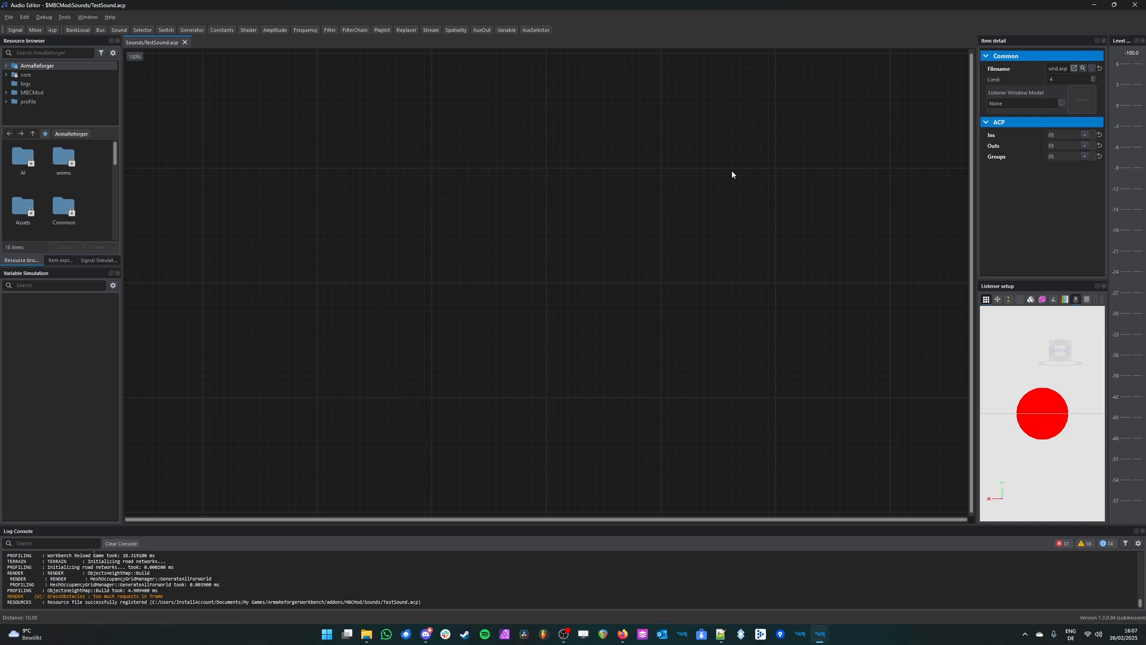
{"action": "left_click", "coordinate": [97, 17]}
{"action": "left_click", "coordinate": [98, 17]}
{"action": "left_click", "coordinate": [99, 17]}
{"action": "mouse_move", "coordinate": [110, 17]}
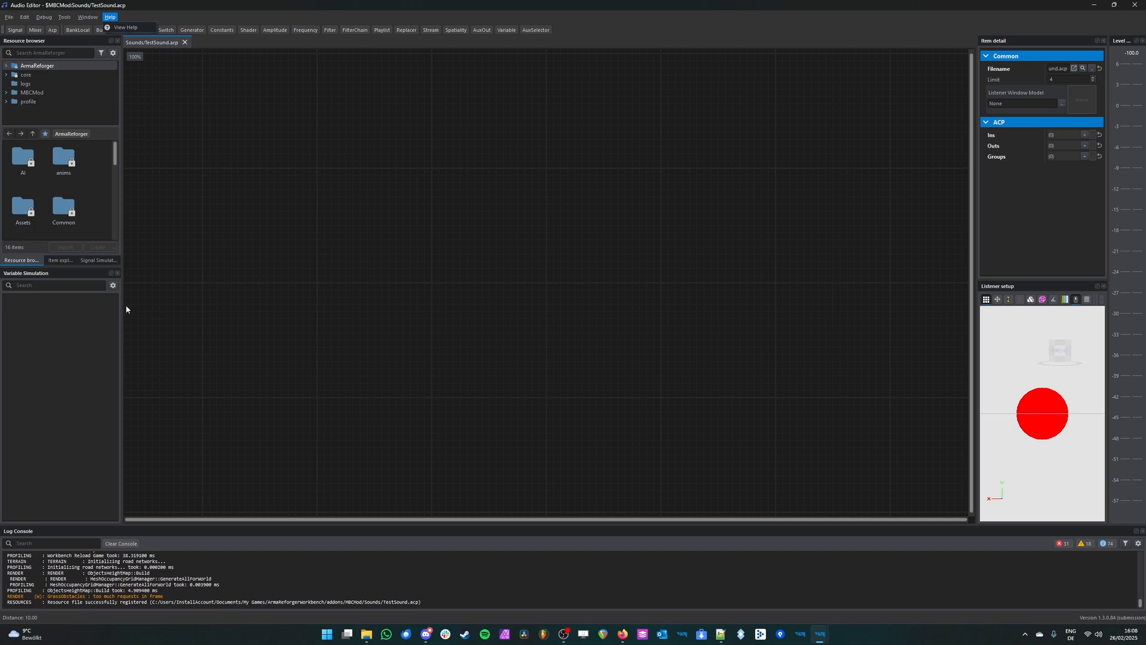
{"action": "left_click", "coordinate": [86, 351]}
Step: Enlarge the Log Console, select its log lines, and widen the Item detail and Listener setup area
{"action": "left_click_drag", "start_coordinate": [325, 526], "coordinate": [330, 477]}
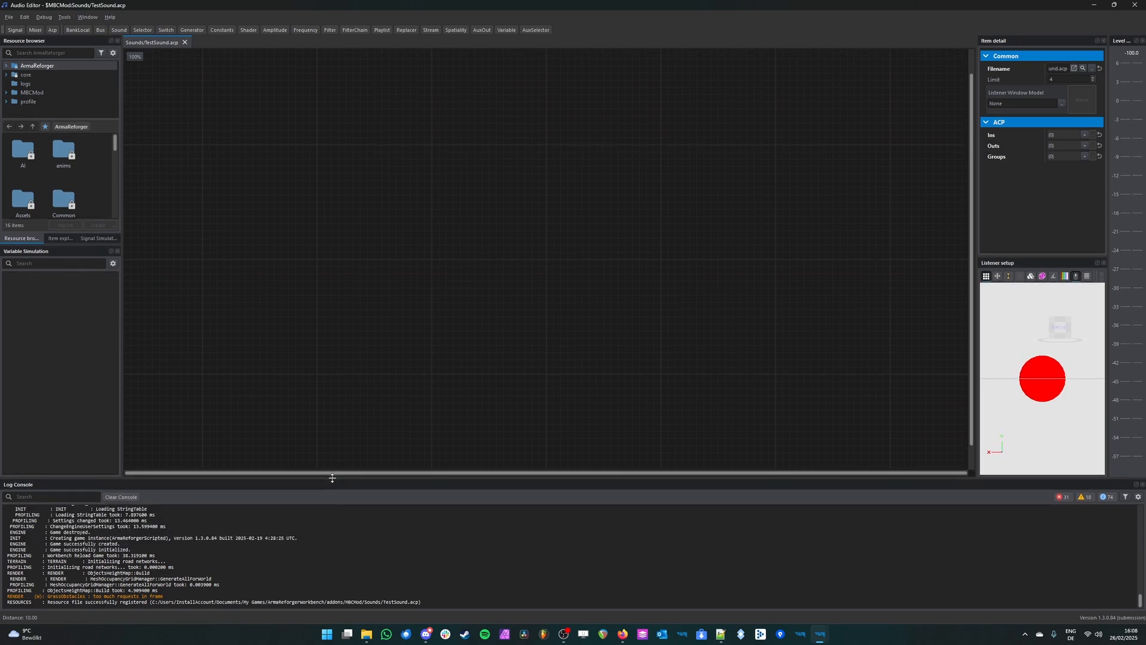
{"action": "left_click_drag", "start_coordinate": [14, 512], "coordinate": [380, 625]}
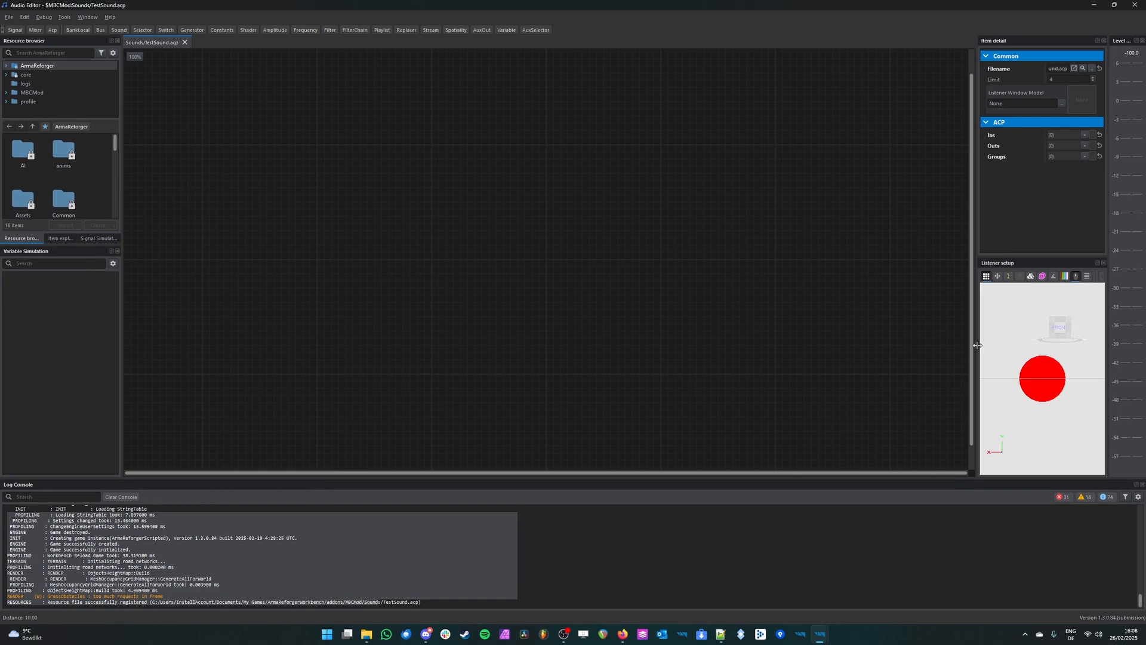
{"action": "left_click_drag", "start_coordinate": [977, 345], "coordinate": [821, 346]}
Step: Examine the Listener setup's 3D scene from several angles and distances
{"action": "right_click_drag", "start_coordinate": [941, 363], "coordinate": [949, 331]}
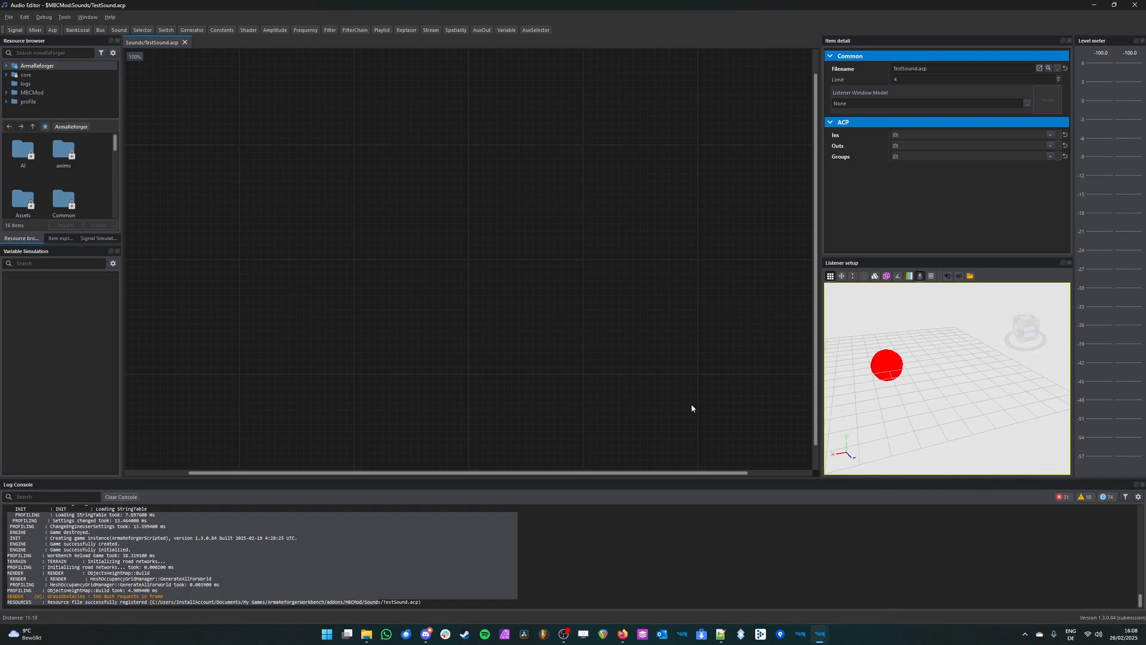
{"action": "right_click_drag", "start_coordinate": [1026, 376], "coordinate": [918, 404]}
{"action": "right_click_drag", "start_coordinate": [1000, 384], "coordinate": [947, 372]}
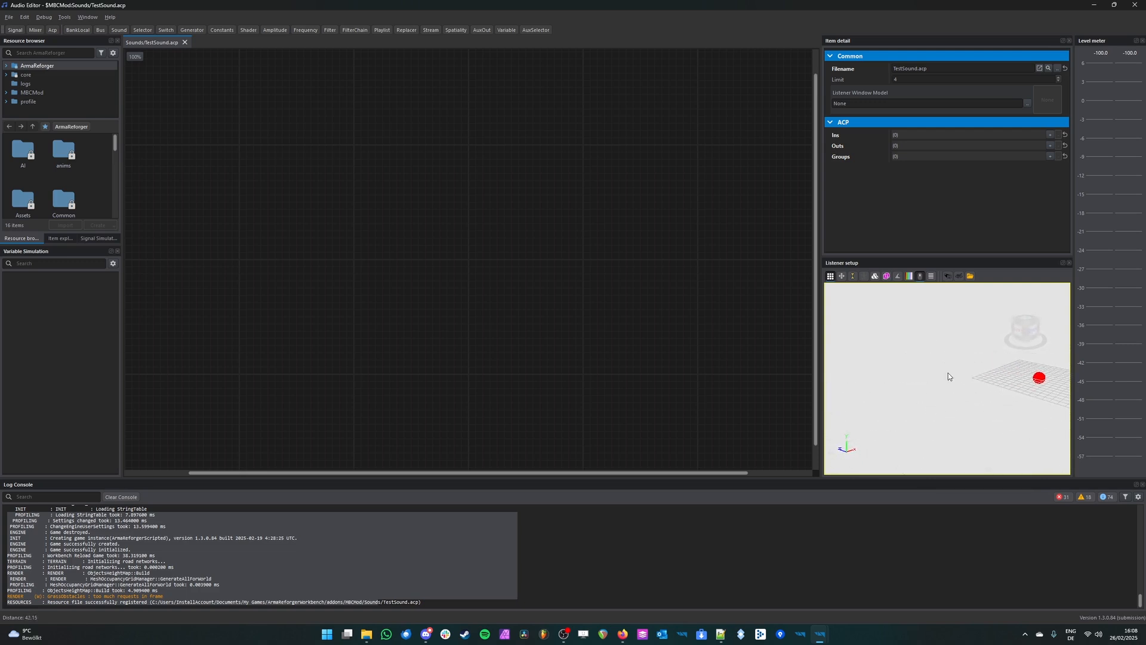
{"action": "right_click_drag", "start_coordinate": [1046, 396], "coordinate": [1022, 406]}
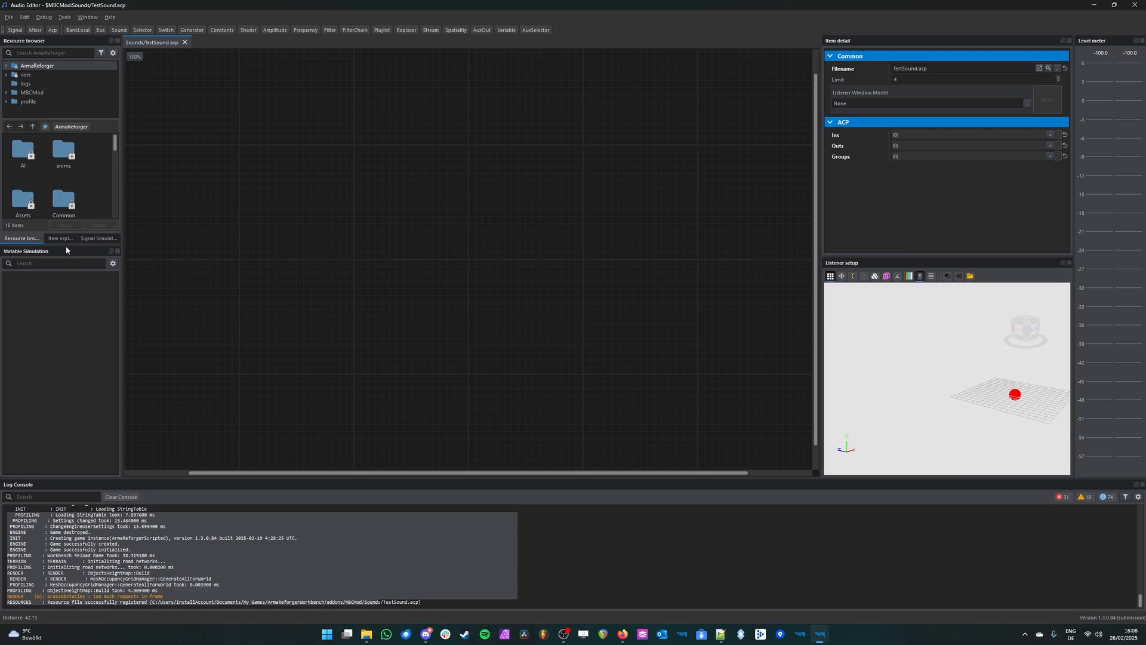
Step: Enlarge the Resource browser and open the Sounds/Test/Samples folder of MBCMod
{"action": "left_click_drag", "start_coordinate": [41, 244], "coordinate": [41, 356]}
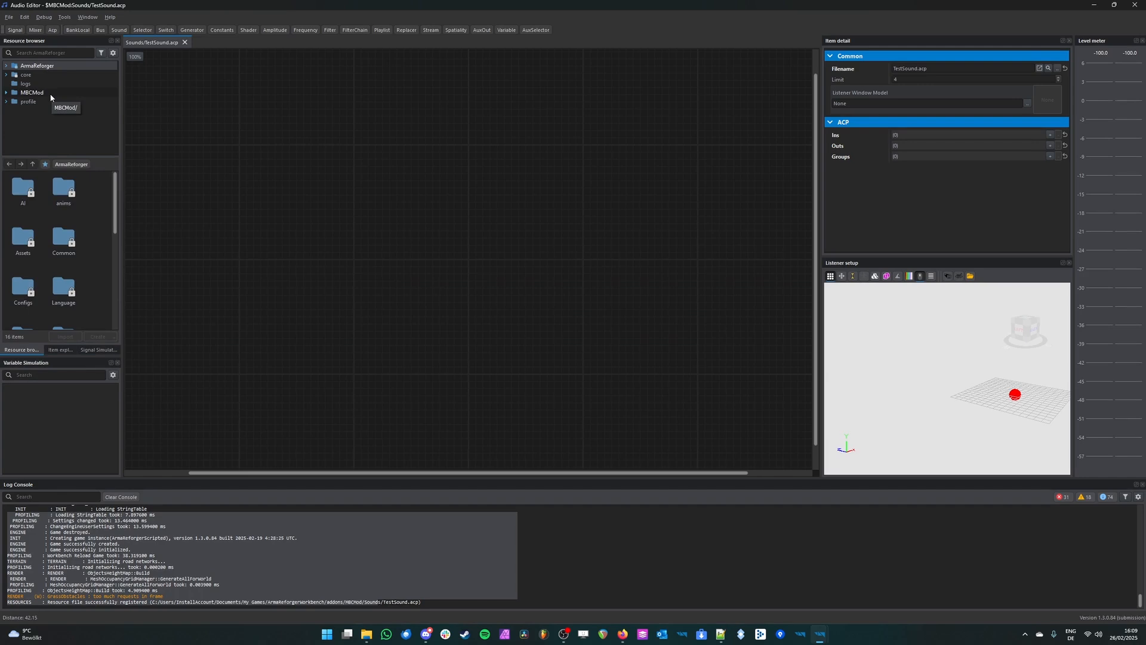
{"action": "left_click", "coordinate": [51, 95]}
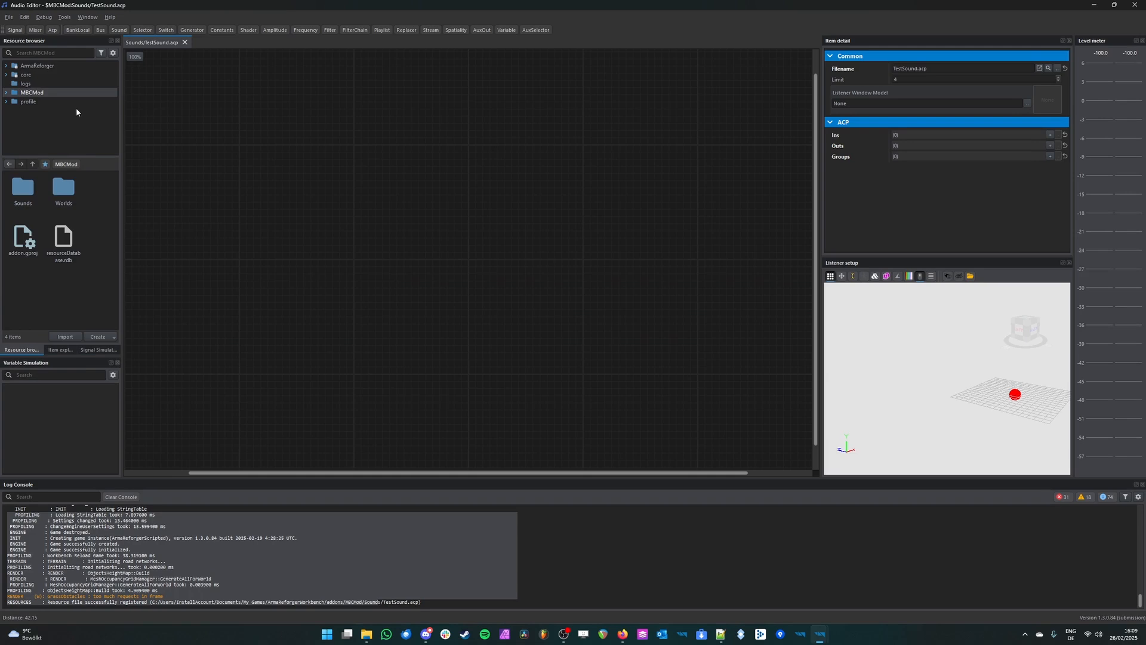
{"action": "double_click", "coordinate": [34, 192]}
{"action": "left_click", "coordinate": [31, 190]}
{"action": "double_click", "coordinate": [32, 190]}
{"action": "double_click", "coordinate": [33, 189]}
{"action": "left_click", "coordinate": [33, 188]}
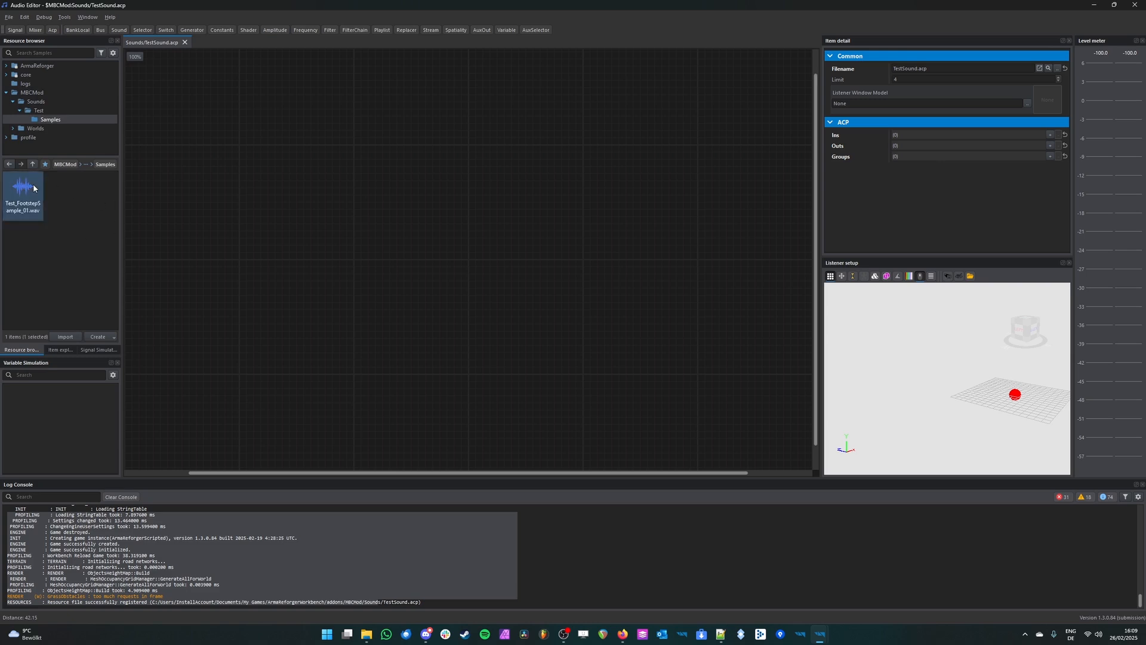
Step: Preview the Test_FootstepSample_01.wav audio file in the Samples folder
{"action": "left_click", "coordinate": [90, 240]}
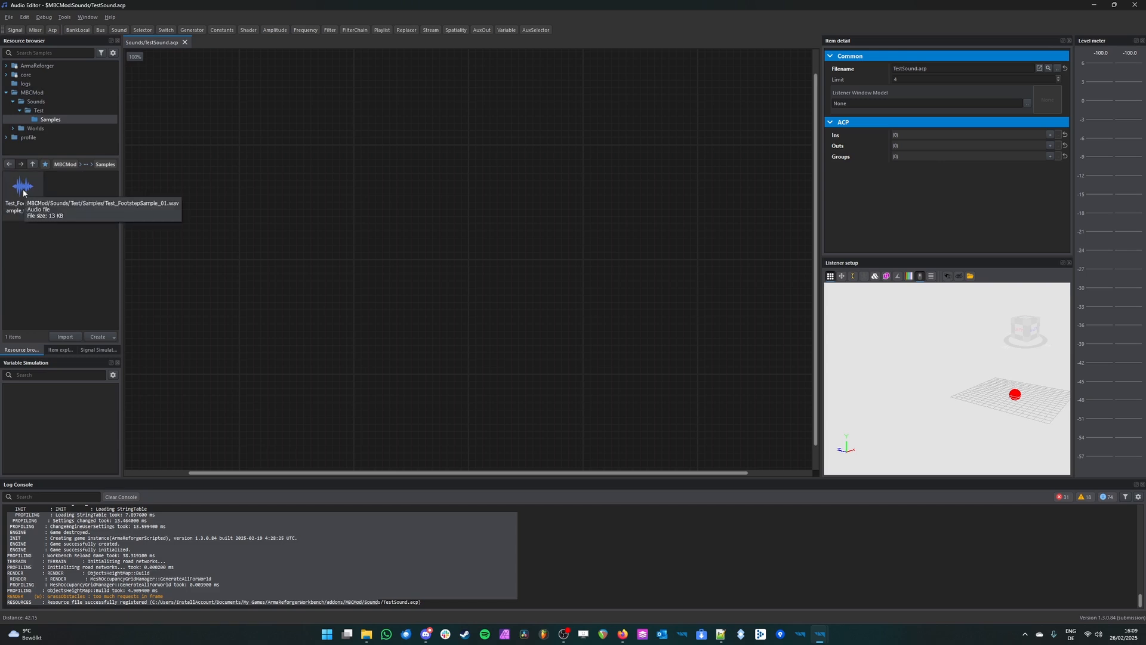
{"action": "left_click", "coordinate": [23, 191]}
{"action": "double_click", "coordinate": [23, 193]}
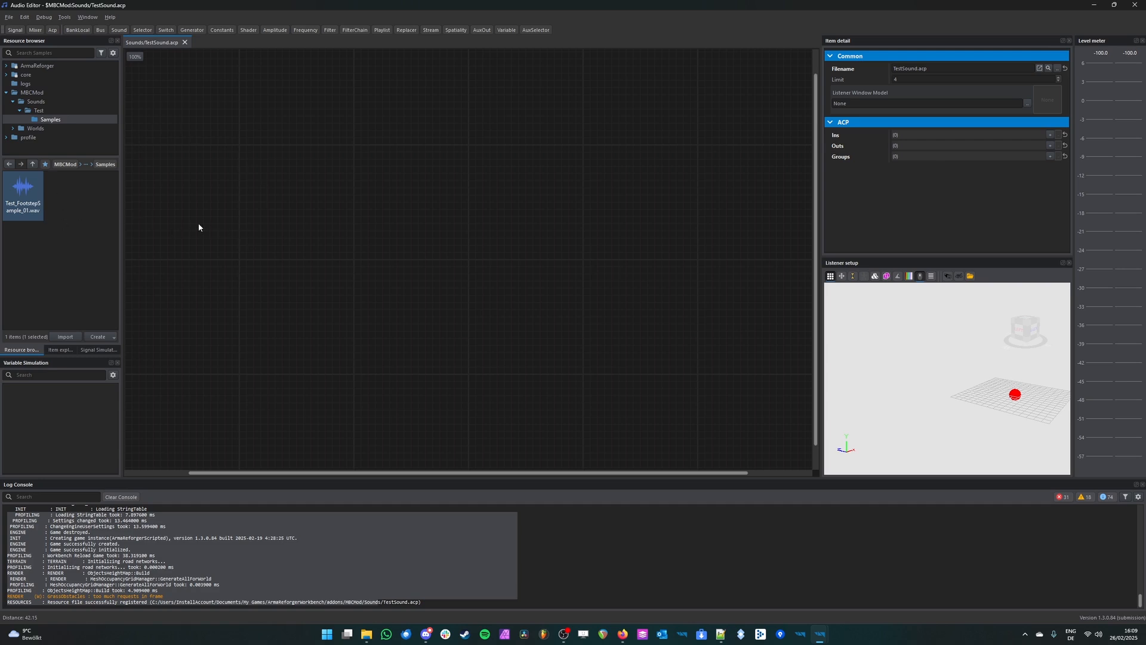
Step: Register and import Test_FootstepSample_01.wav in the Samples folder, and preview the file
{"action": "right_click", "coordinate": [29, 195]}
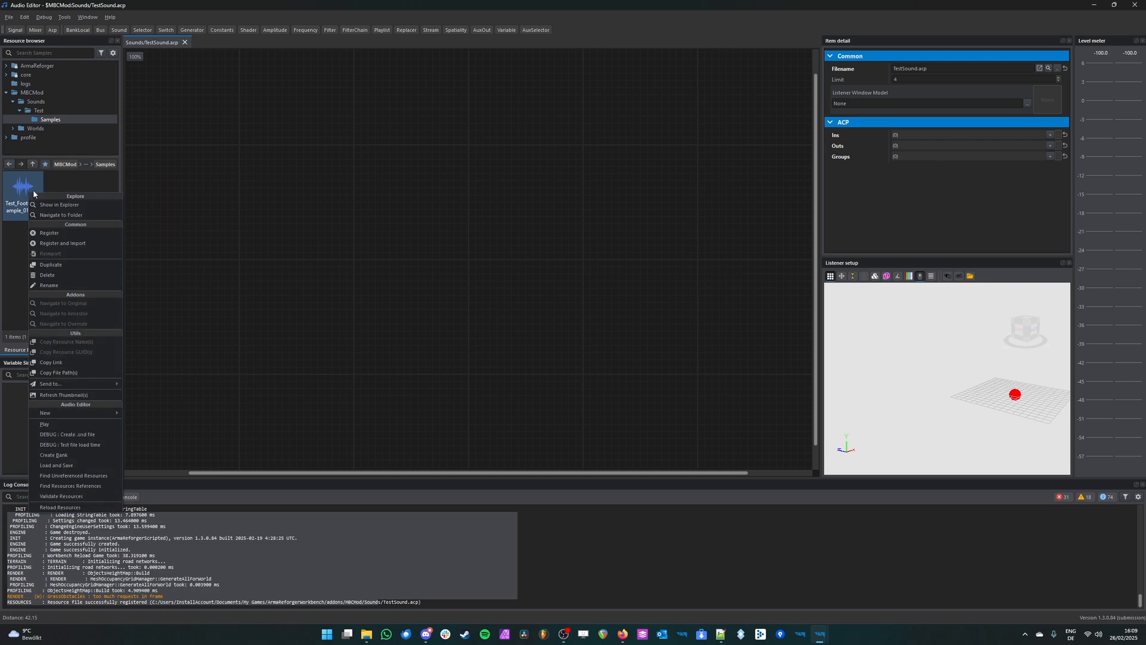
{"action": "left_click", "coordinate": [98, 244]}
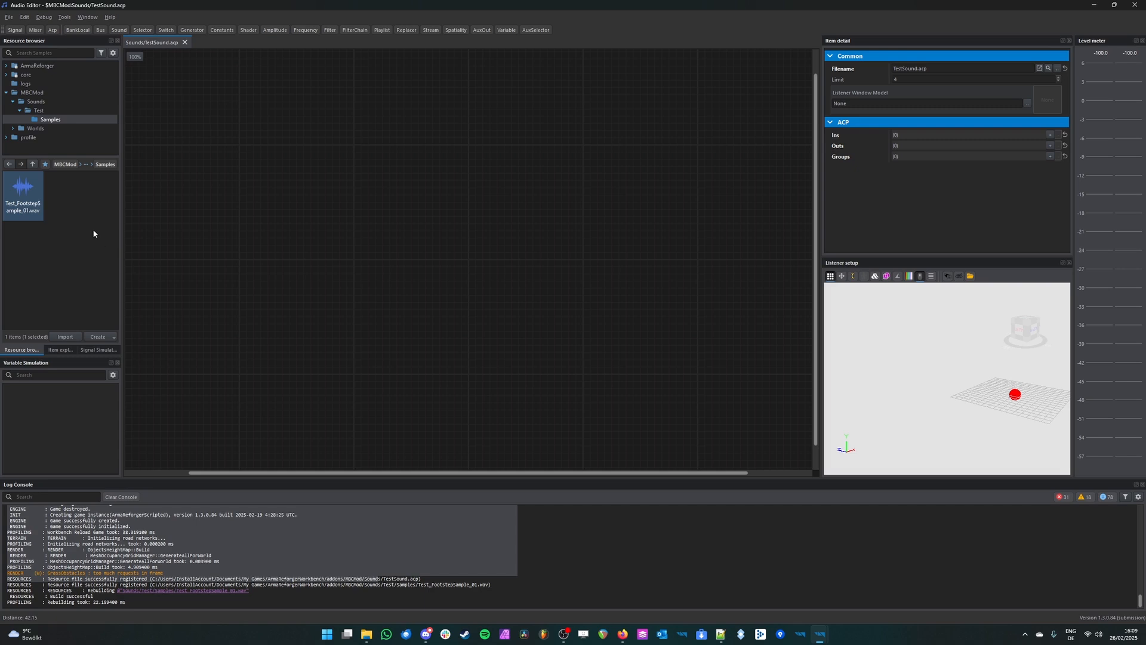
{"action": "scroll", "coordinate": [297, 329], "scroll_direction": "down", "scroll_amount": 1}
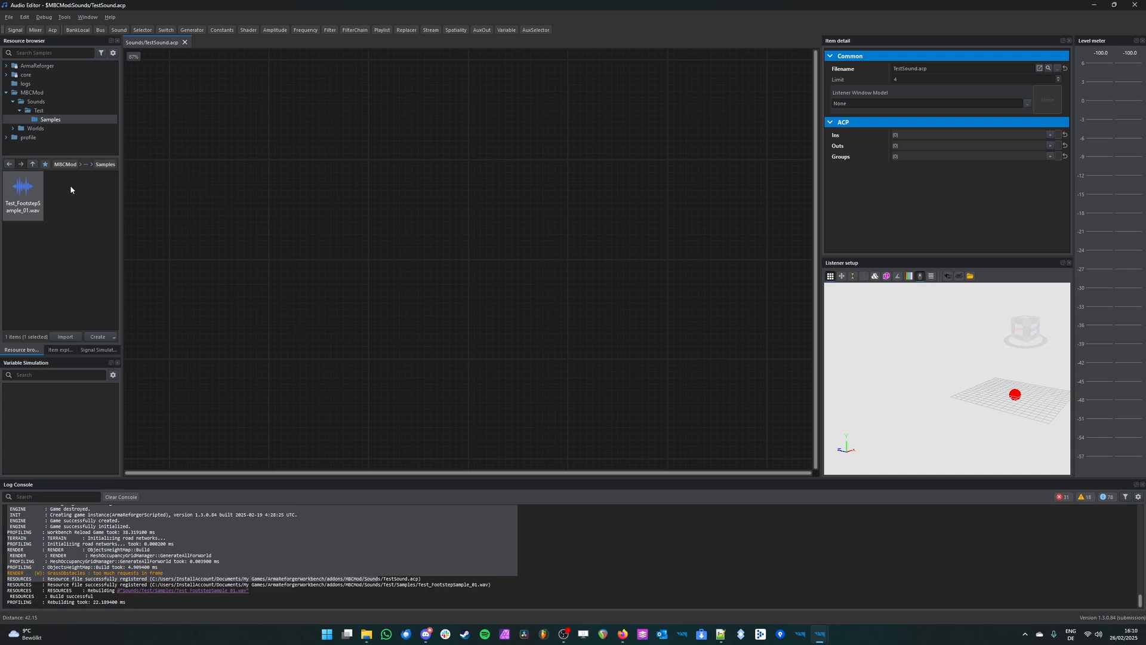
{"action": "double_click", "coordinate": [39, 206]}
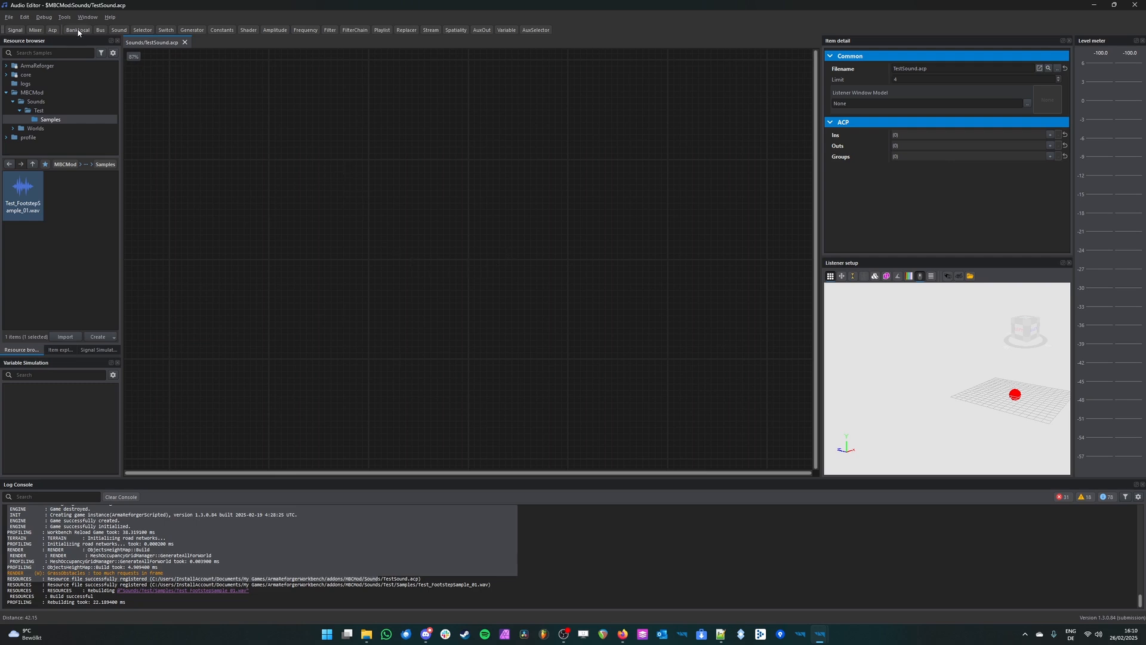
Step: Add Sound, Selector, Filter and Spatiality nodes to the TestSound graph and spread them apart
{"action": "left_click", "coordinate": [120, 31]}
{"action": "left_click_drag", "start_coordinate": [510, 291], "coordinate": [615, 271]}
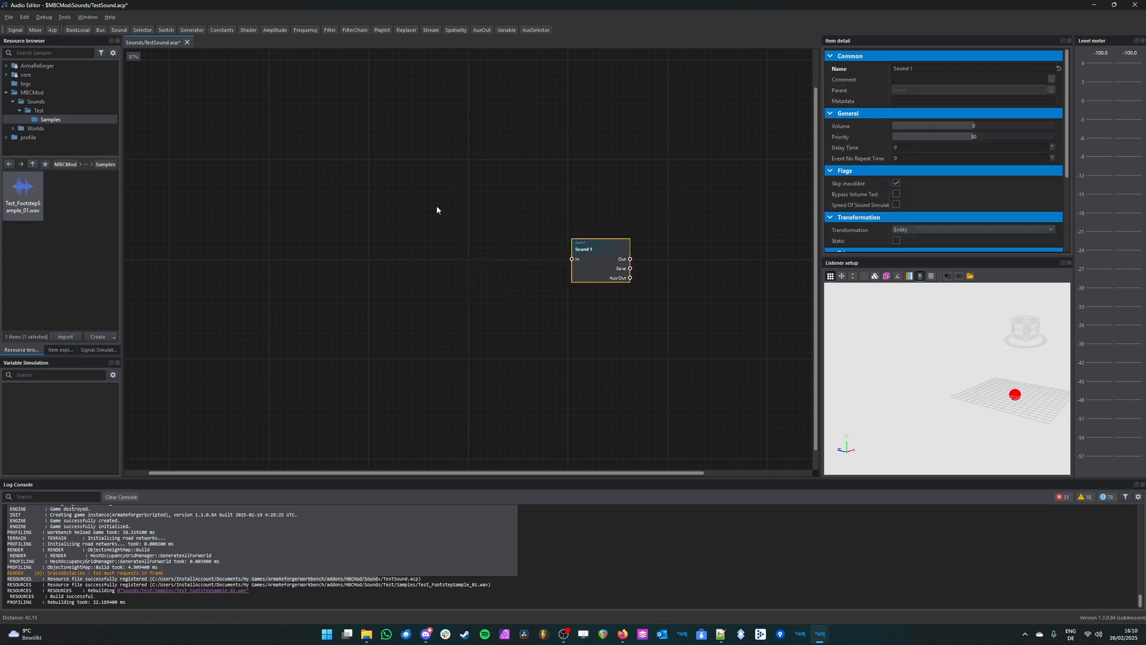
{"action": "left_click", "coordinate": [142, 30]}
{"action": "left_click_drag", "start_coordinate": [487, 279], "coordinate": [418, 230]}
{"action": "left_click", "coordinate": [330, 30]}
{"action": "left_click_drag", "start_coordinate": [507, 281], "coordinate": [271, 255]}
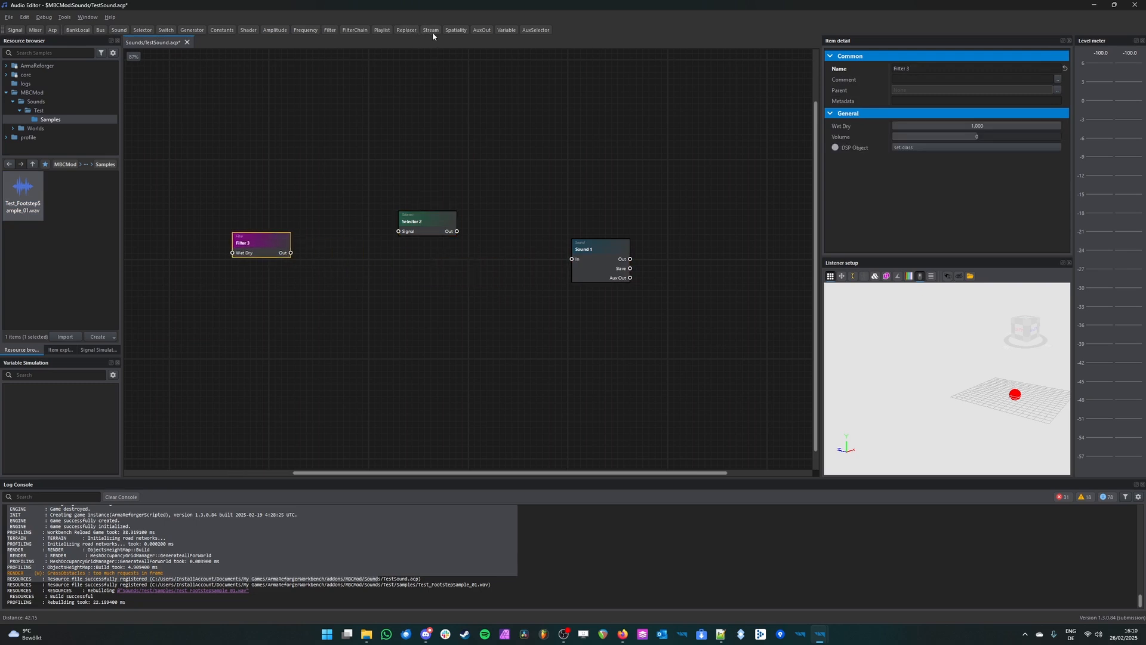
{"action": "left_click", "coordinate": [456, 30]}
{"action": "left_click_drag", "start_coordinate": [509, 269], "coordinate": [474, 149]}
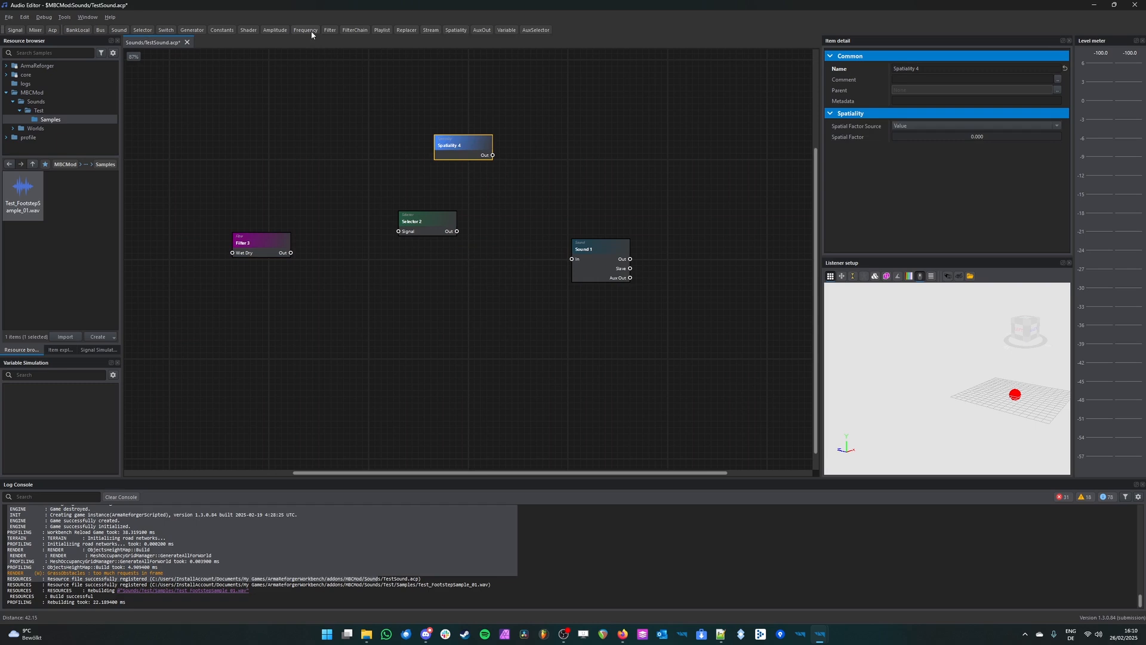
Step: Add a Shader node, enable its Spatiality input, and connect the Spatiality node's output to it
{"action": "left_click", "coordinate": [248, 30]}
{"action": "left_click_drag", "start_coordinate": [508, 289], "coordinate": [514, 218]}
{"action": "right_click", "coordinate": [511, 189]}
{"action": "left_click", "coordinate": [607, 201]}
{"action": "left_click_drag", "start_coordinate": [493, 155], "coordinate": [421, 156]}
{"action": "scroll", "coordinate": [475, 203], "scroll_direction": "up", "scroll_amount": 3}
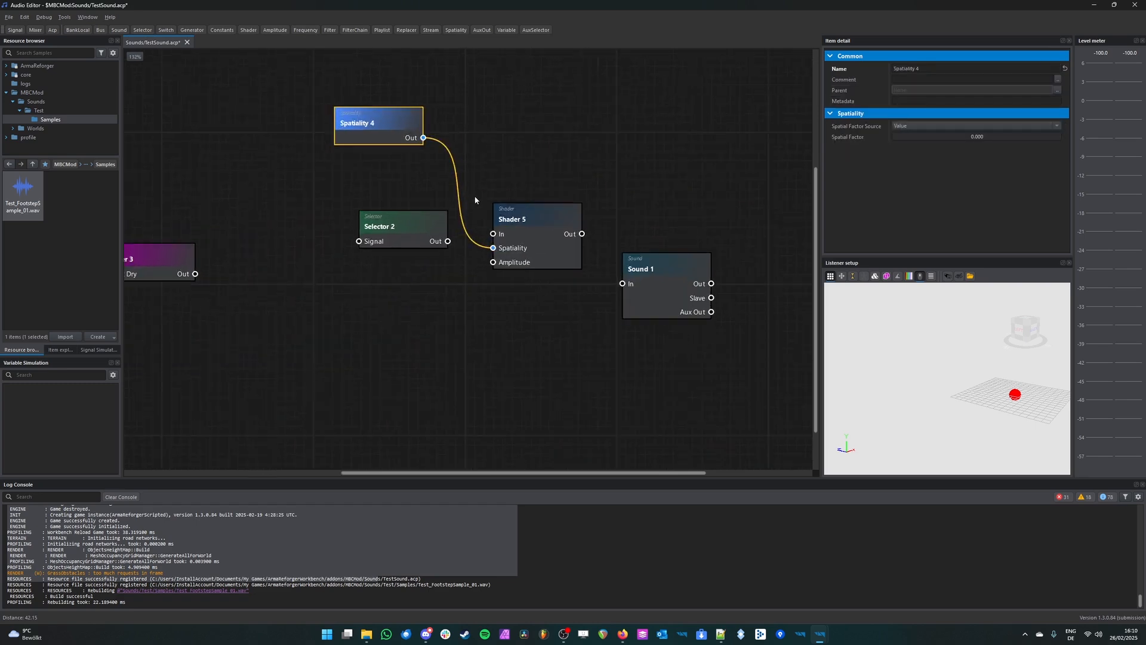
Step: Delete all the nodes from the TestSound graph
{"action": "scroll", "coordinate": [487, 247], "scroll_direction": "down", "scroll_amount": 3}
{"action": "left_click_drag", "start_coordinate": [750, 101], "coordinate": [205, 405]}
{"action": "key", "text": "Delete"}
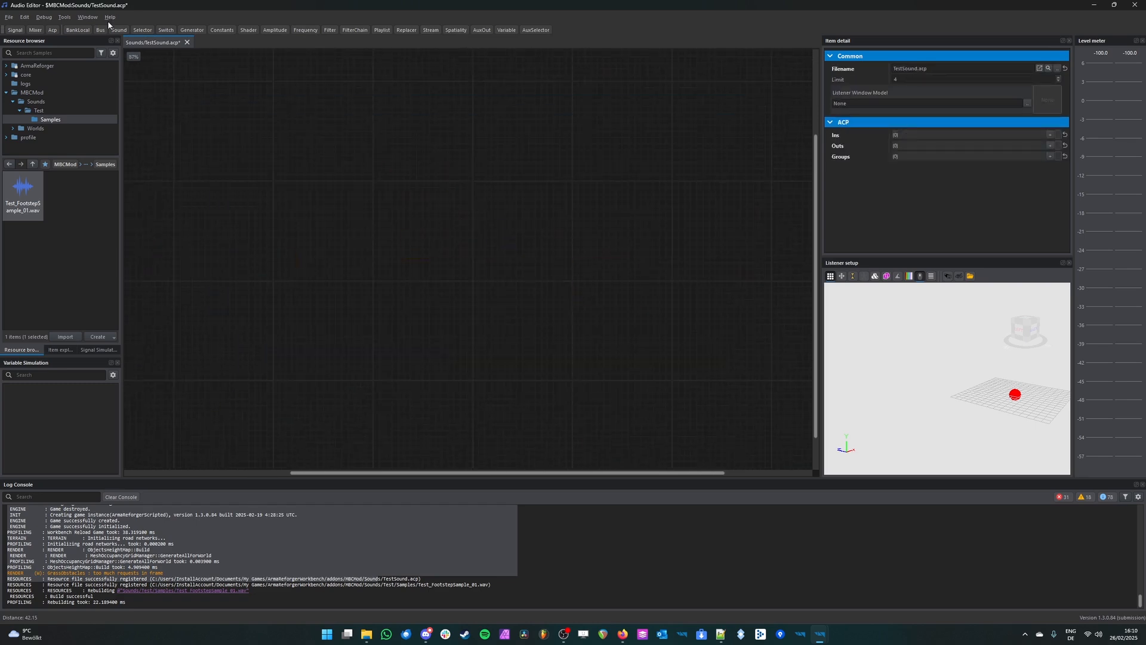
Step: Create a local bank with MBCMod's Test_FootstepSample_01.wav assigned through its Samples property, and delete the bank again
{"action": "left_click", "coordinate": [78, 30]}
{"action": "scroll", "coordinate": [519, 258], "scroll_direction": "up", "scroll_amount": 4}
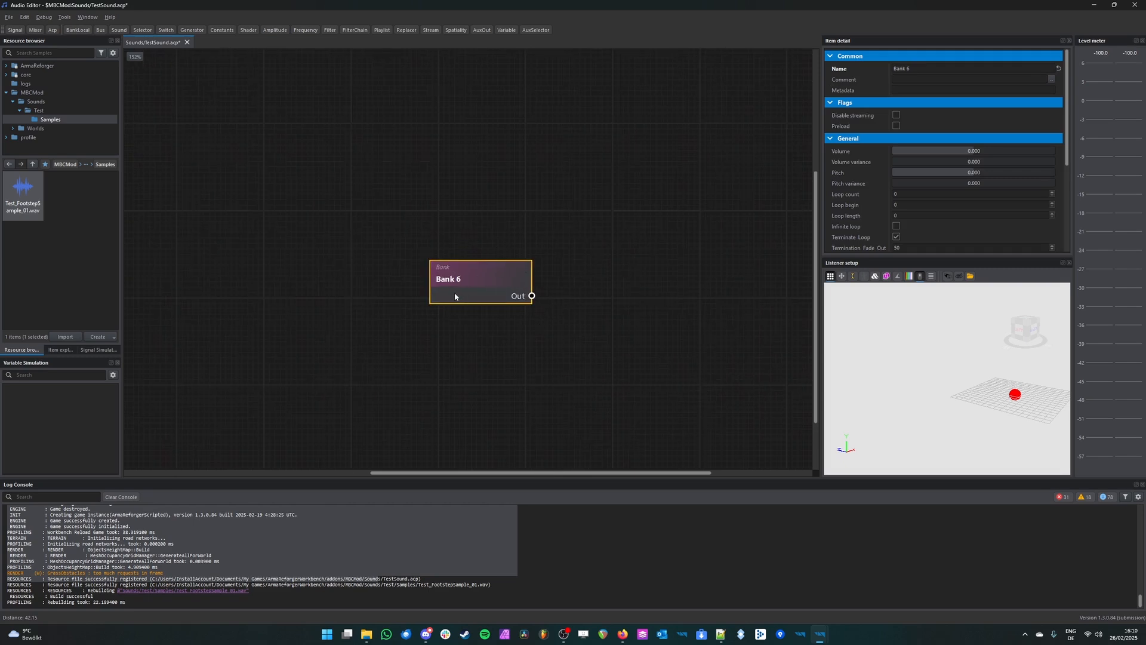
{"action": "scroll", "coordinate": [882, 221], "scroll_direction": "down", "scroll_amount": 3}
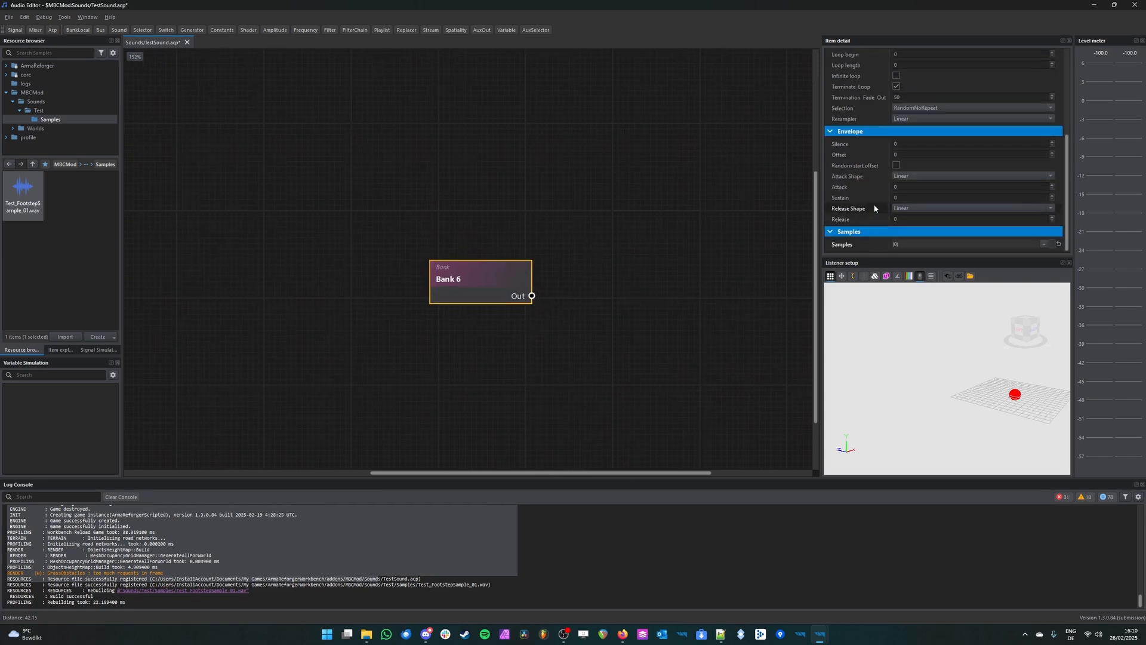
{"action": "left_click", "coordinate": [1044, 243]}
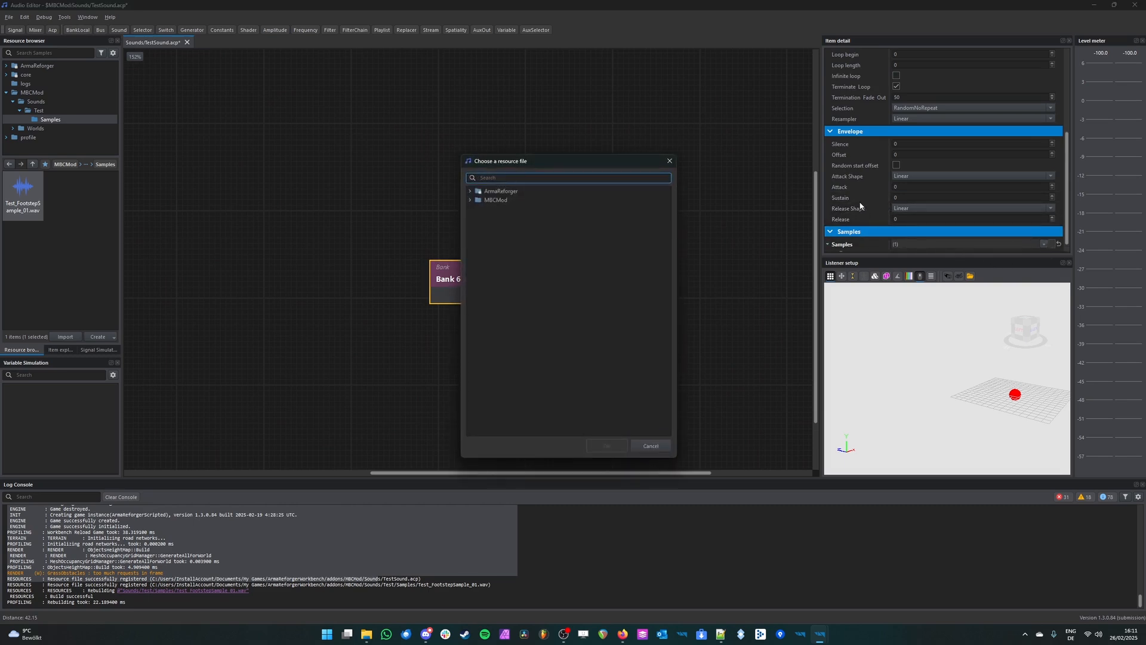
{"action": "left_click", "coordinate": [471, 200]}
{"action": "left_click", "coordinate": [488, 227]}
{"action": "left_click", "coordinate": [500, 236]}
{"action": "left_click", "coordinate": [604, 445]}
{"action": "scroll", "coordinate": [943, 237], "scroll_direction": "down", "scroll_amount": 1}
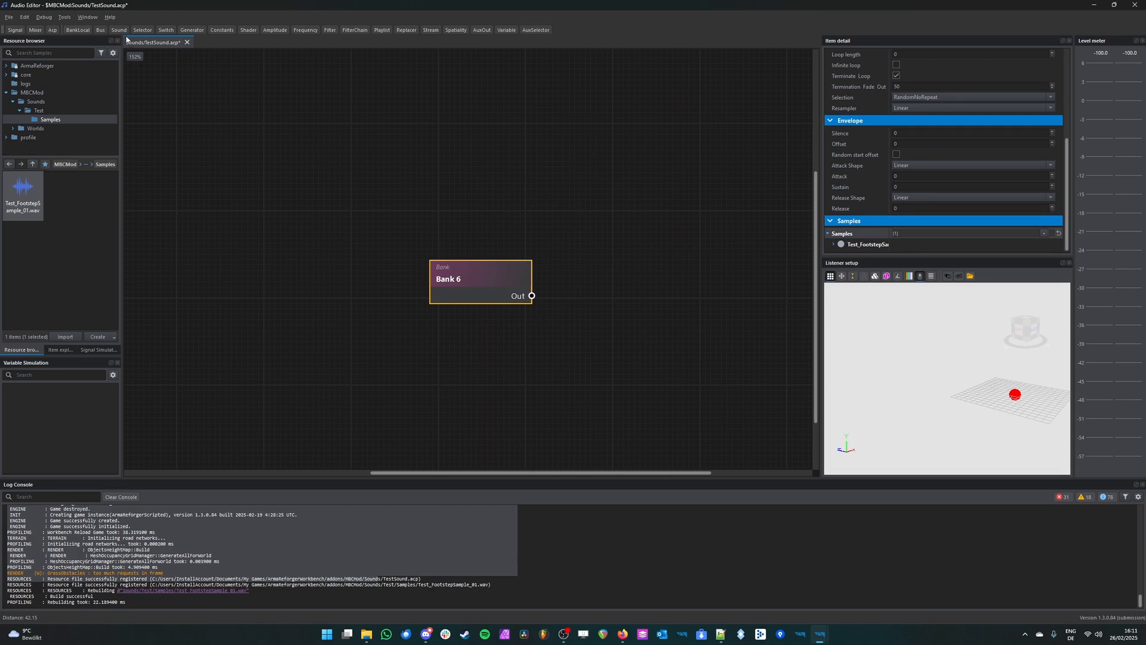
{"action": "key", "text": "Delete"}
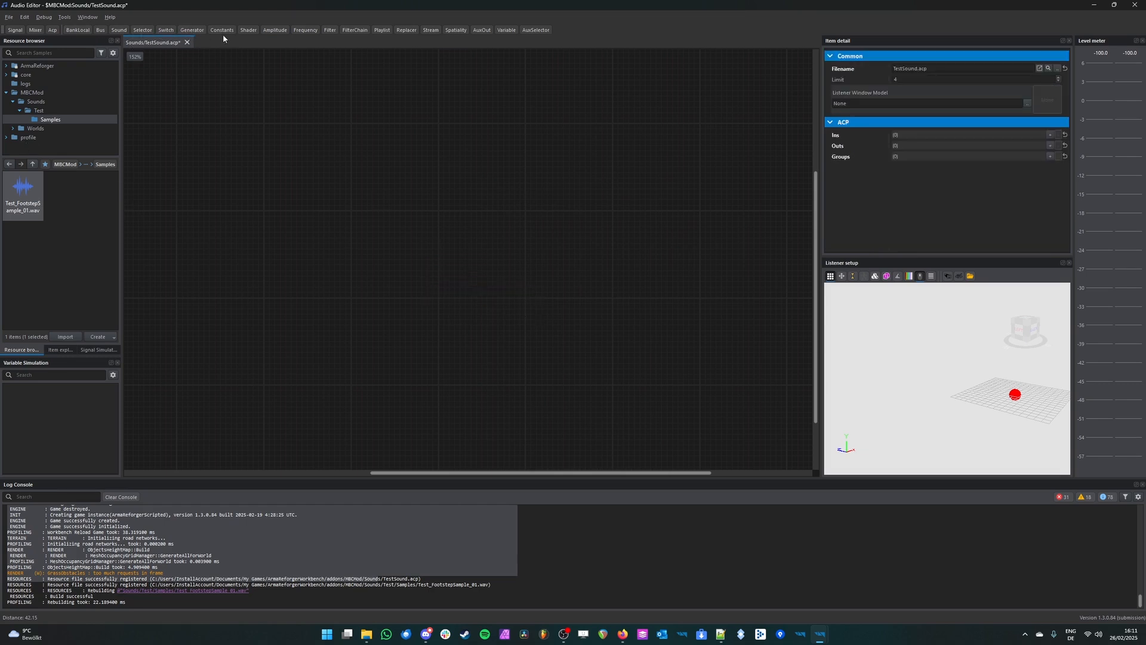
Step: Create a new local bank, add Test_FootstepSample_01.wav to it twice from the Resource browser, and expand both sample entries
{"action": "left_click", "coordinate": [84, 30]}
{"action": "left_click_drag", "start_coordinate": [18, 202], "coordinate": [524, 287]}
{"action": "left_click_drag", "start_coordinate": [56, 214], "coordinate": [506, 281]}
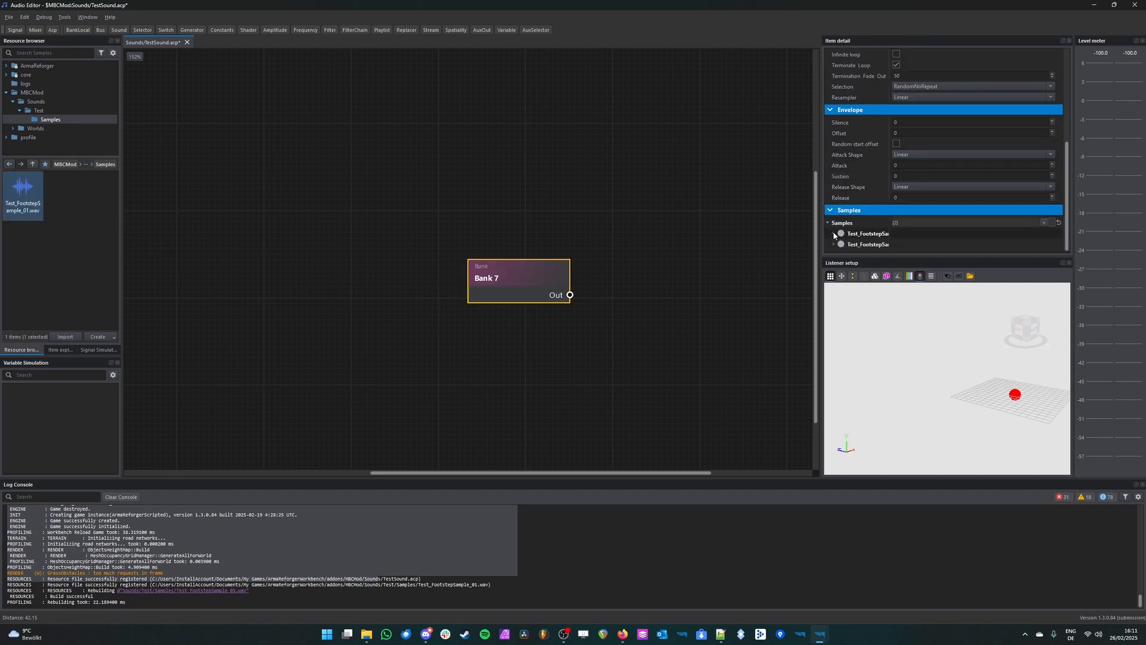
{"action": "left_click", "coordinate": [834, 234]}
{"action": "left_click", "coordinate": [833, 242]}
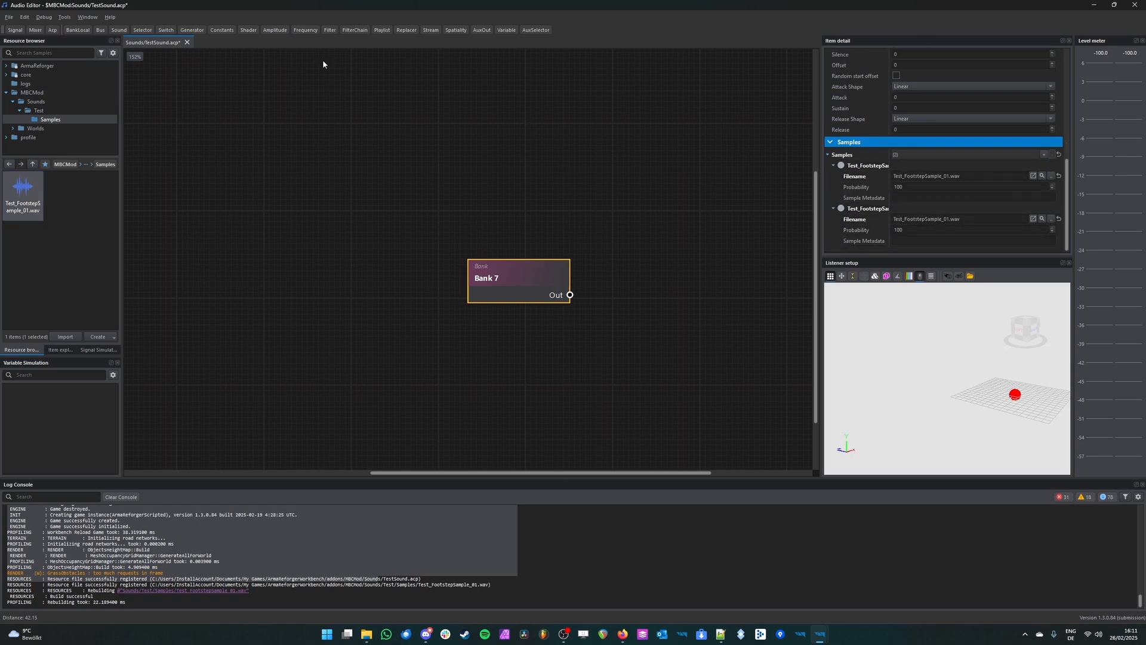
Step: Replace the bank's samples with a single Test_FootstepSample_01.wav and reposition the bank node
{"action": "left_click_drag", "start_coordinate": [23, 192], "coordinate": [512, 279]}
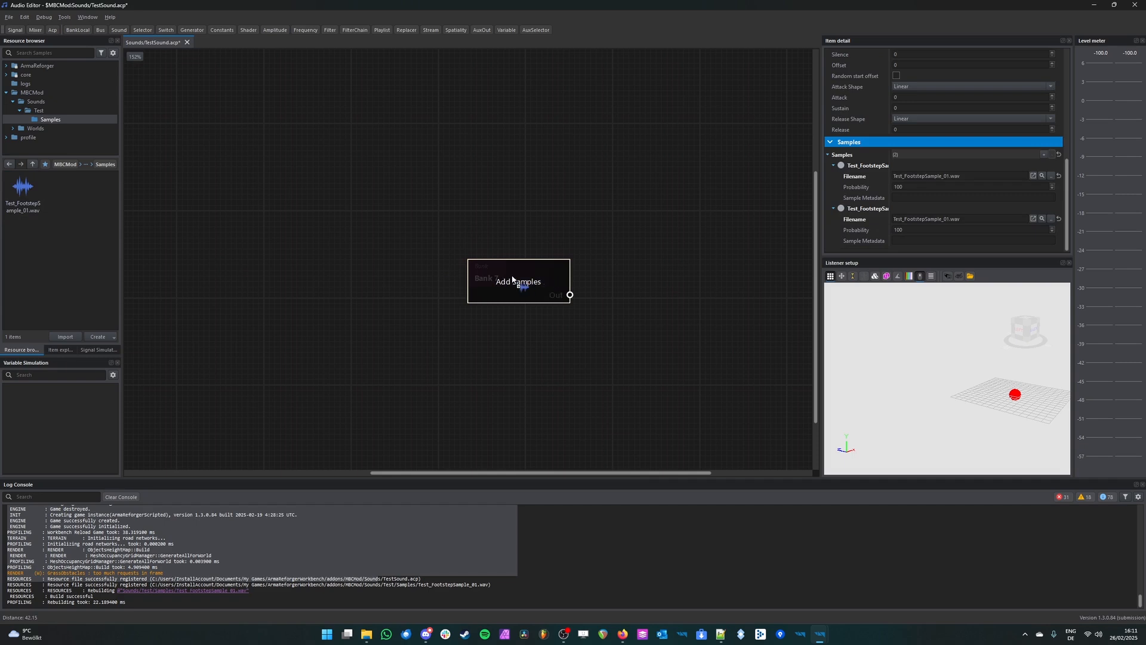
{"action": "key", "text": "ctrl"}
{"action": "left_click_drag", "start_coordinate": [513, 278], "coordinate": [511, 285], "text": "ctrl"}
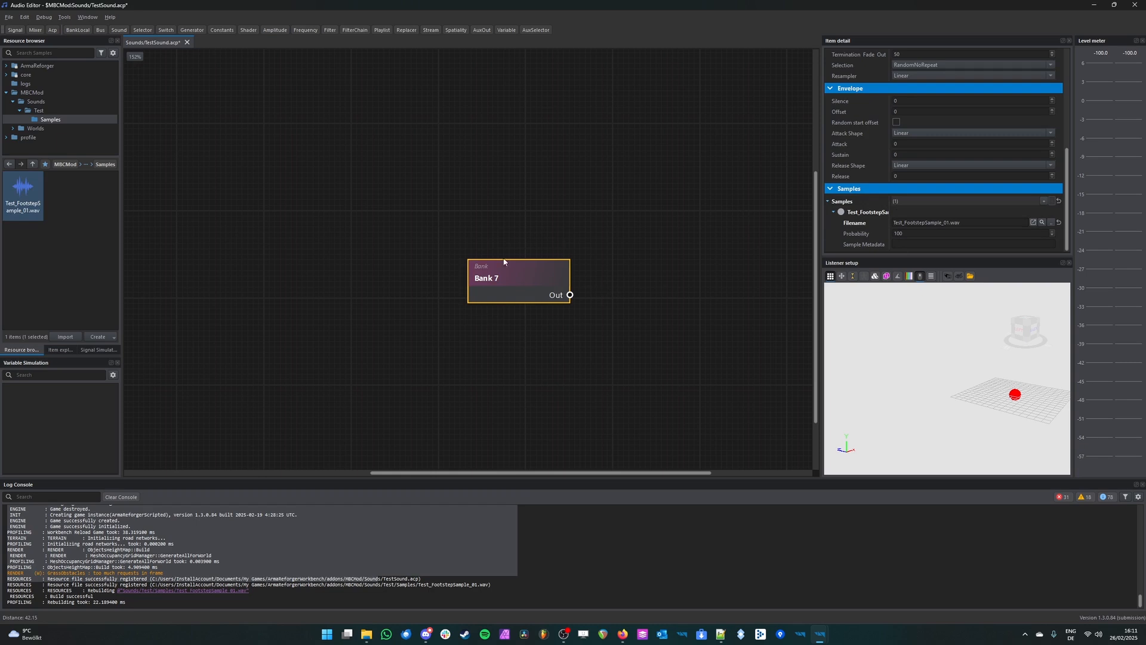
{"action": "left_click_drag", "start_coordinate": [536, 285], "coordinate": [472, 261]}
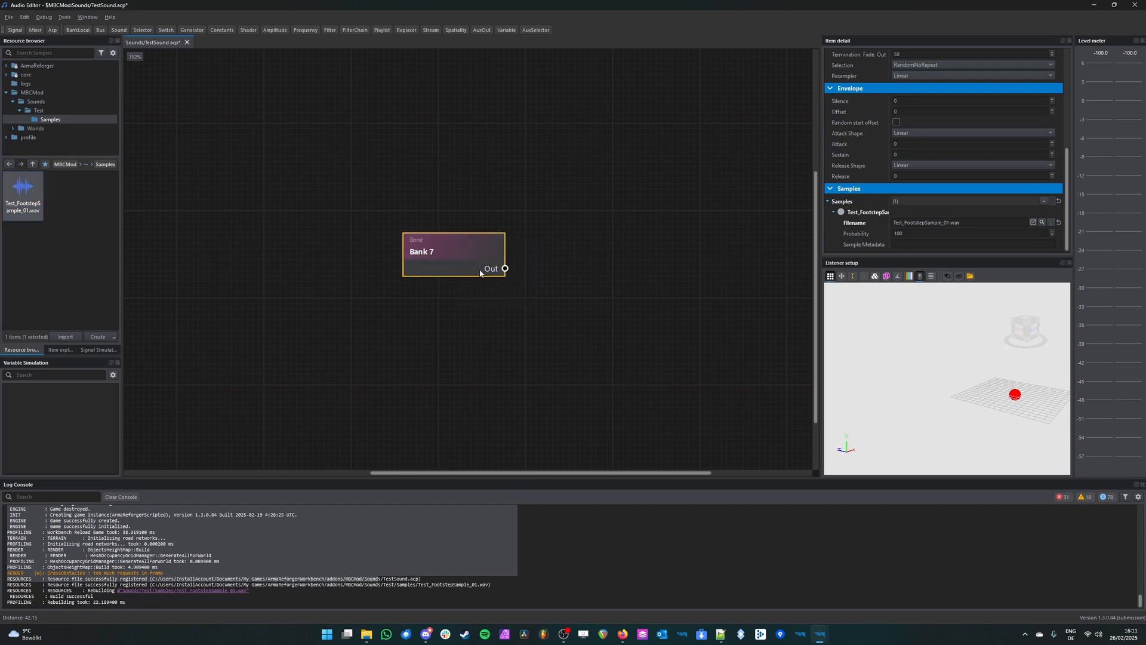
Step: Play the bank node several times to audition its footstep sample
{"action": "key", "text": "space"}
{"action": "key", "text": "space"}
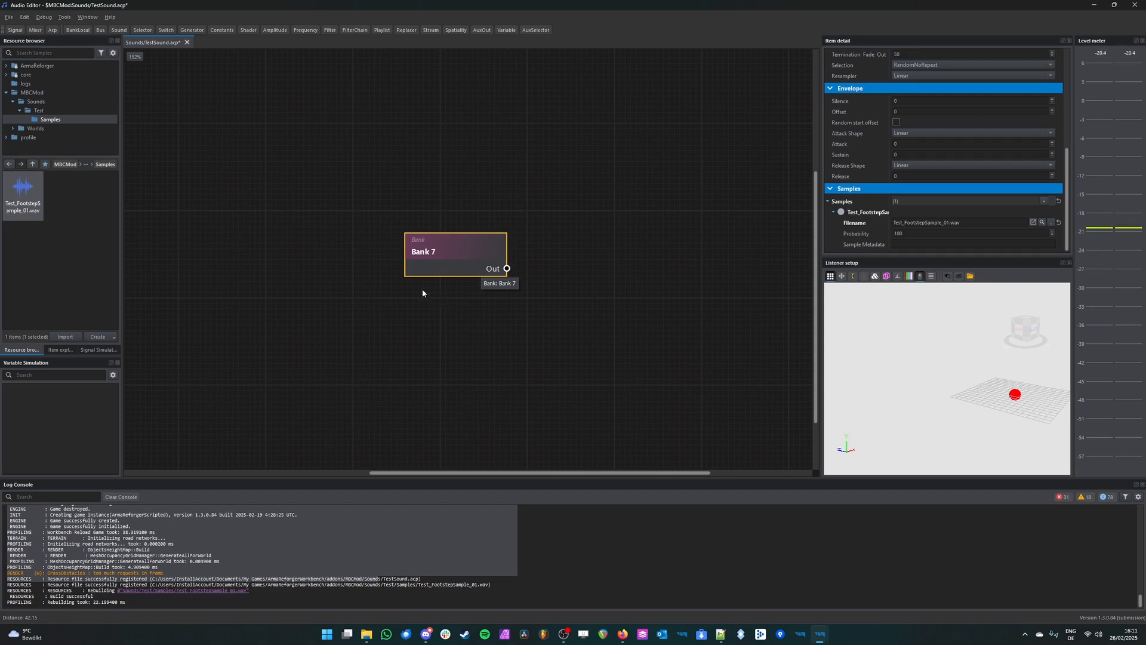
{"action": "middle_click_drag", "start_coordinate": [557, 328], "coordinate": [524, 381]}
{"action": "key", "text": "space"}
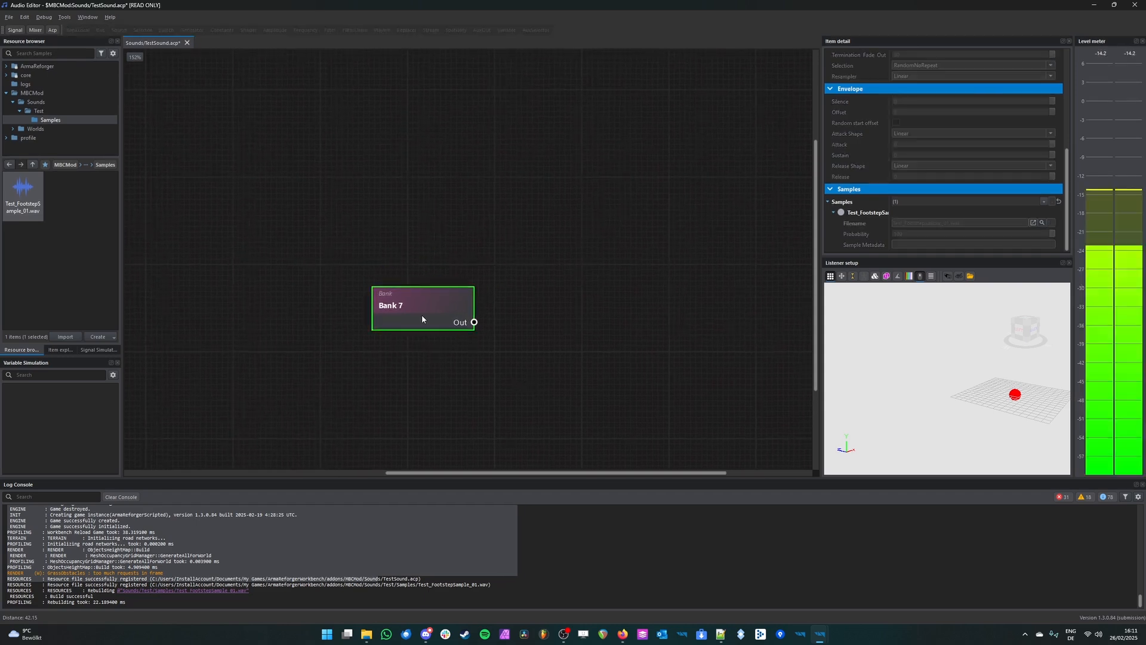
{"action": "scroll", "coordinate": [507, 350], "scroll_direction": "down", "scroll_amount": 2}
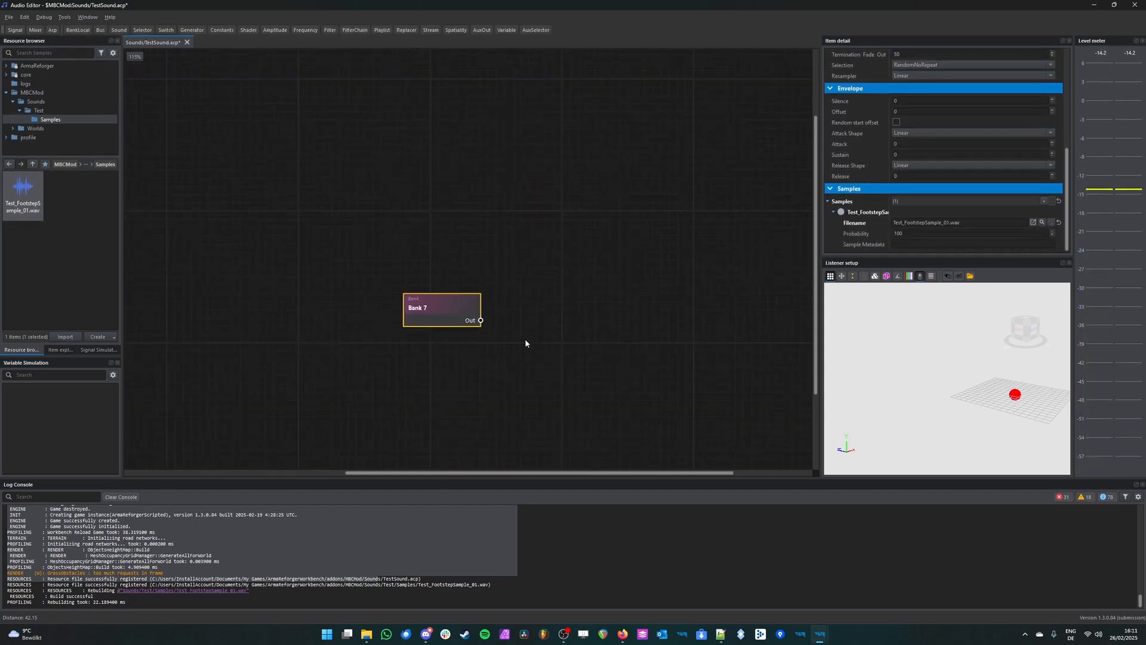
{"action": "scroll", "coordinate": [862, 225], "scroll_direction": "up", "scroll_amount": 2}
{"action": "scroll", "coordinate": [862, 223], "scroll_direction": "down", "scroll_amount": 2}
{"action": "key", "text": "space"}
{"action": "middle_click_drag", "start_coordinate": [594, 302], "coordinate": [572, 313]}
{"action": "key", "text": "space"}
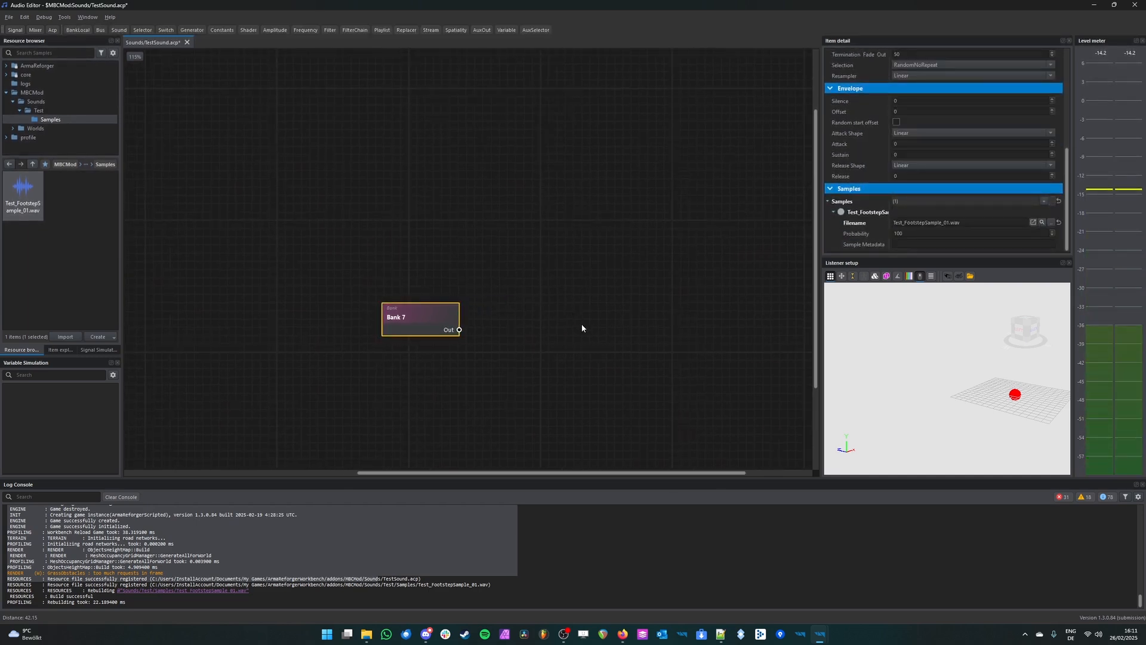
{"action": "left_click", "coordinate": [588, 343]}
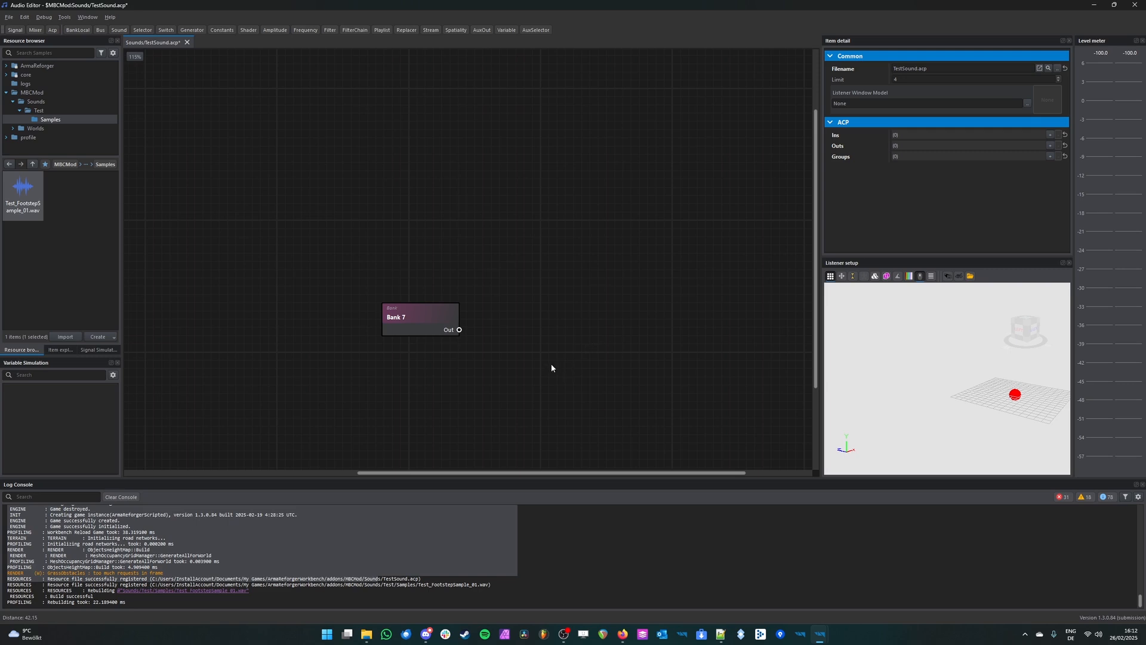
Step: Play the bank repeatedly while changing the listener's angle and distance in the Listener setup's 3D scene
{"action": "left_click", "coordinate": [388, 331]}
{"action": "key", "text": "space"}
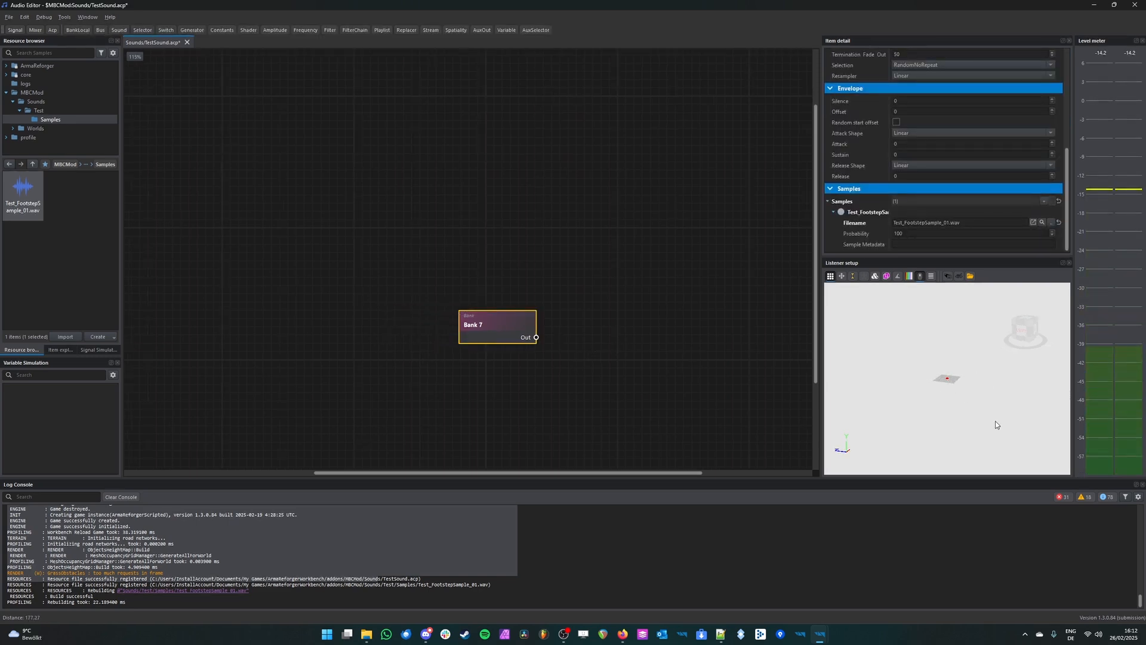
{"action": "scroll", "coordinate": [995, 425], "scroll_direction": "up", "scroll_amount": 5}
{"action": "scroll", "coordinate": [995, 425], "scroll_direction": "up", "scroll_amount": 10}
{"action": "right_click_drag", "start_coordinate": [986, 432], "coordinate": [949, 430]}
{"action": "key", "text": "s"}
{"action": "key", "text": "space"}
{"action": "mouse_move", "coordinate": [939, 377]}
{"action": "right_mouse_down"}
{"action": "mouse_move", "coordinate": [918, 374]}
{"action": "mouse_move", "coordinate": [974, 375]}
{"action": "mouse_move", "coordinate": [869, 378]}
{"action": "mouse_move", "coordinate": [948, 380]}
{"action": "right_mouse_up"}
{"action": "key", "text": "space"}
{"action": "key", "text": "s"}
{"action": "key", "text": "space"}
{"action": "key", "text": "s"}
{"action": "key", "text": "space"}
{"action": "key", "text": "w"}
{"action": "key", "text": "space"}
{"action": "key", "text": "space"}
Step: Add a Shader node beside the bank and connect the bank's Out port to the Shader's In port
{"action": "middle_click_drag", "start_coordinate": [621, 324], "coordinate": [365, 275]}
{"action": "left_click", "coordinate": [415, 266]}
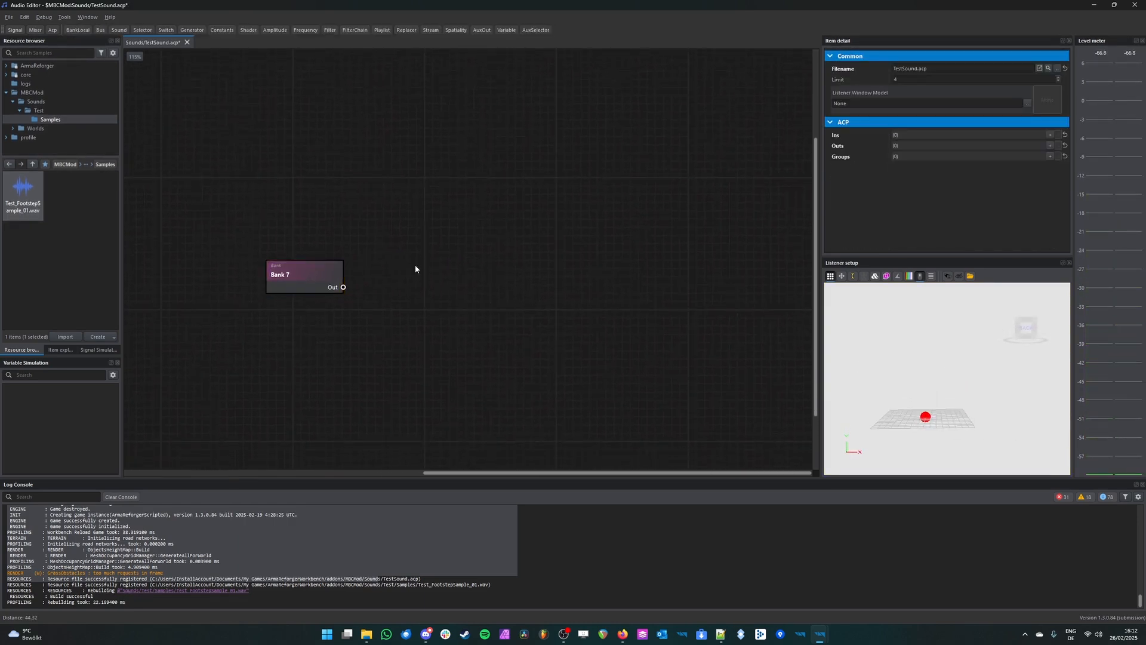
{"action": "left_click", "coordinate": [248, 31]}
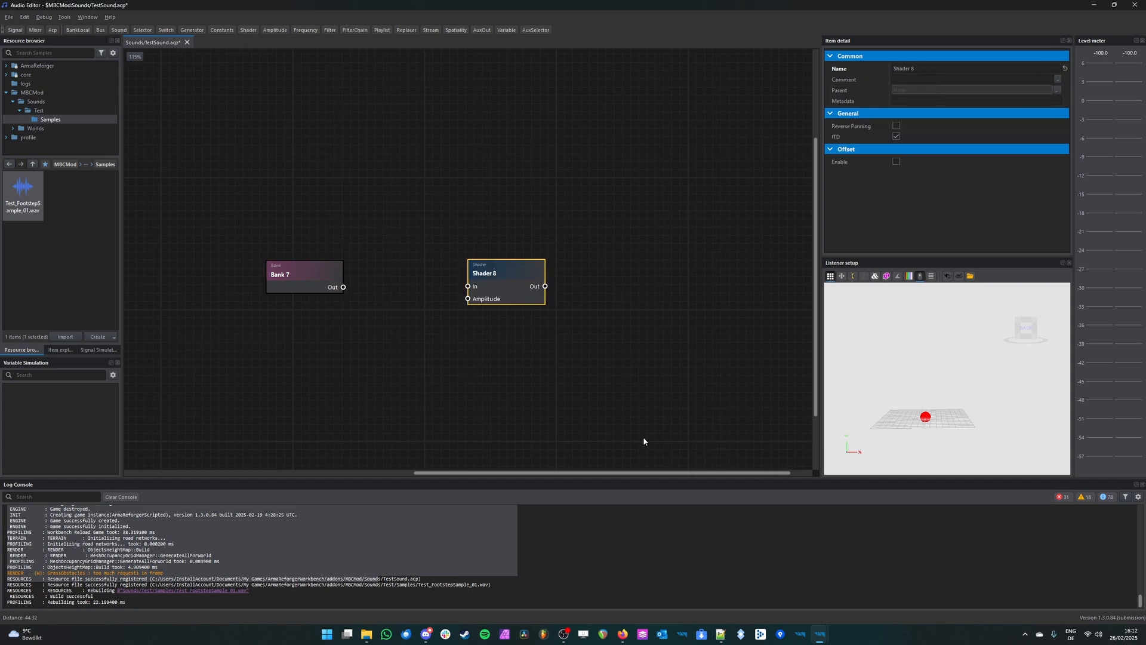
{"action": "left_click_drag", "start_coordinate": [510, 269], "coordinate": [553, 256]}
{"action": "left_click", "coordinate": [738, 152]}
{"action": "left_click_drag", "start_coordinate": [738, 151], "coordinate": [448, 403]}
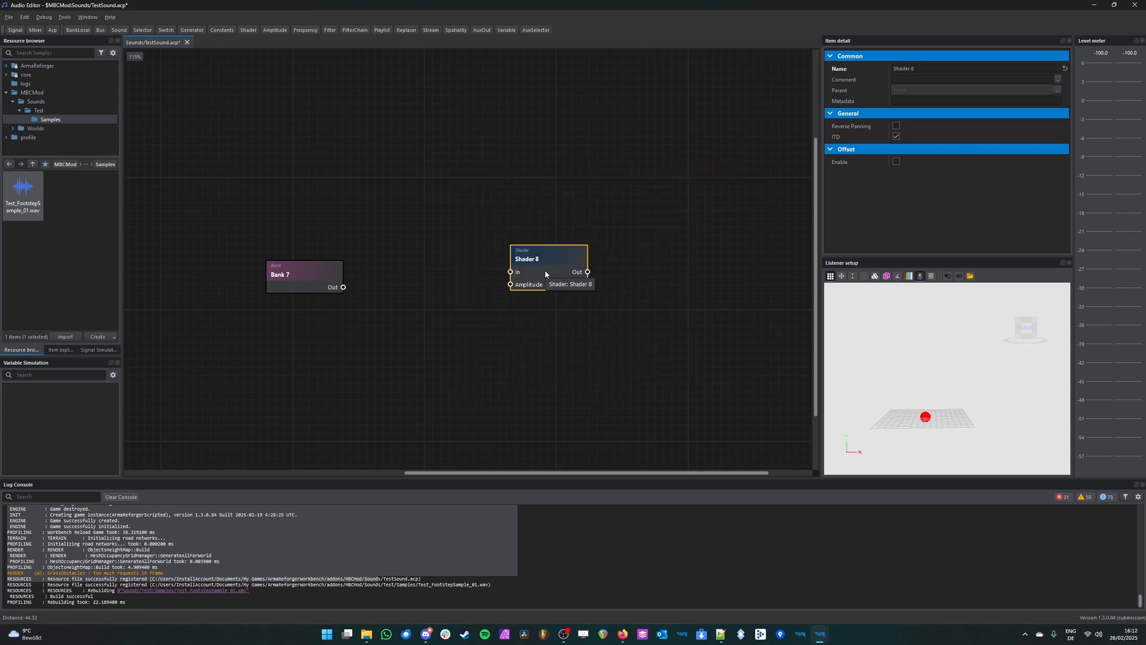
{"action": "left_click", "coordinate": [560, 196]}
{"action": "middle_click_drag", "start_coordinate": [561, 196], "coordinate": [526, 236]}
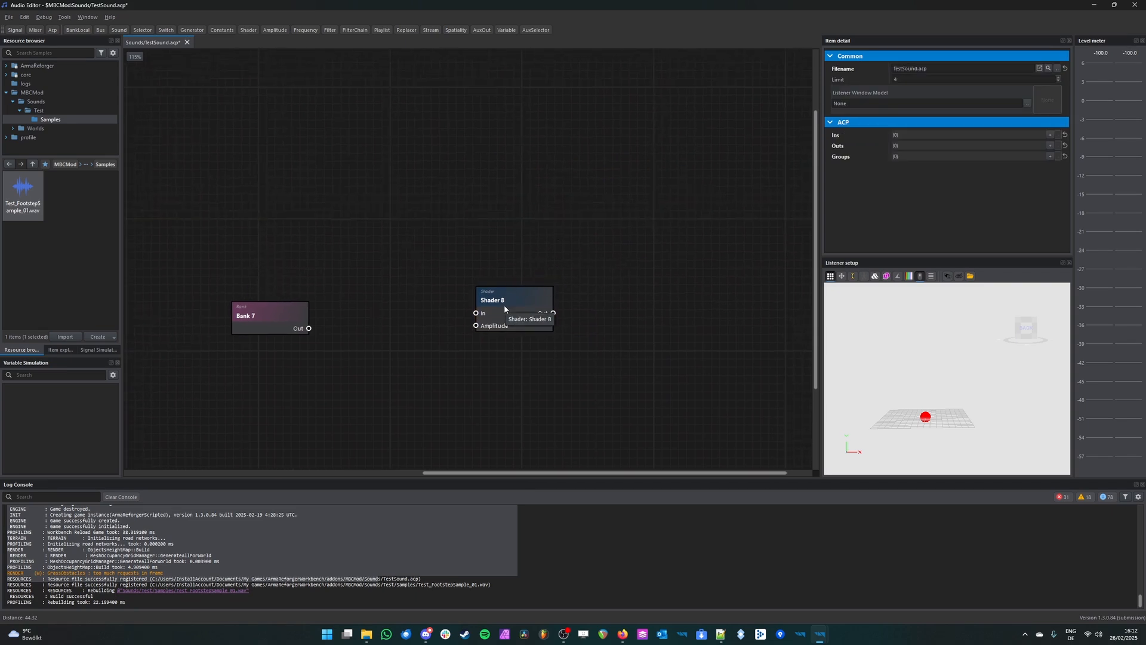
{"action": "left_click_drag", "start_coordinate": [278, 313], "coordinate": [494, 309]}
Step: Rename the bank node as Footstep
{"action": "left_click", "coordinate": [315, 288]}
{"action": "scroll", "coordinate": [947, 80], "scroll_direction": "up", "scroll_amount": 5}
{"action": "left_click_drag", "start_coordinate": [947, 69], "coordinate": [808, 66]}
{"action": "type", "text": "Footstep"}
{"action": "key", "text": "Return"}
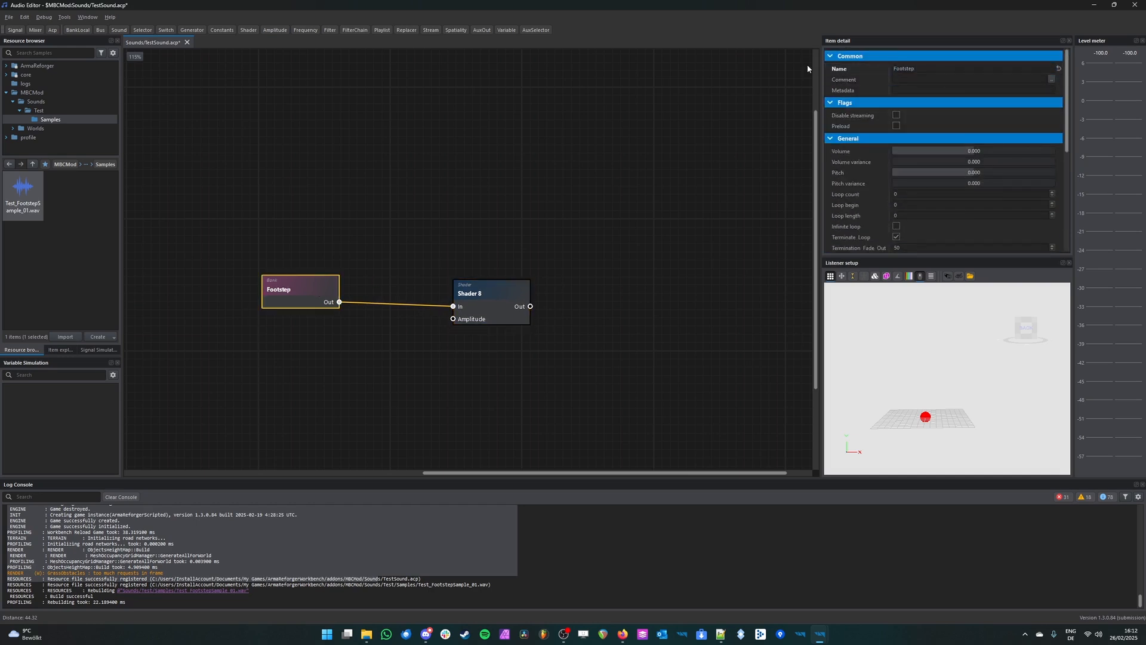
{"action": "left_click", "coordinate": [851, 70]}
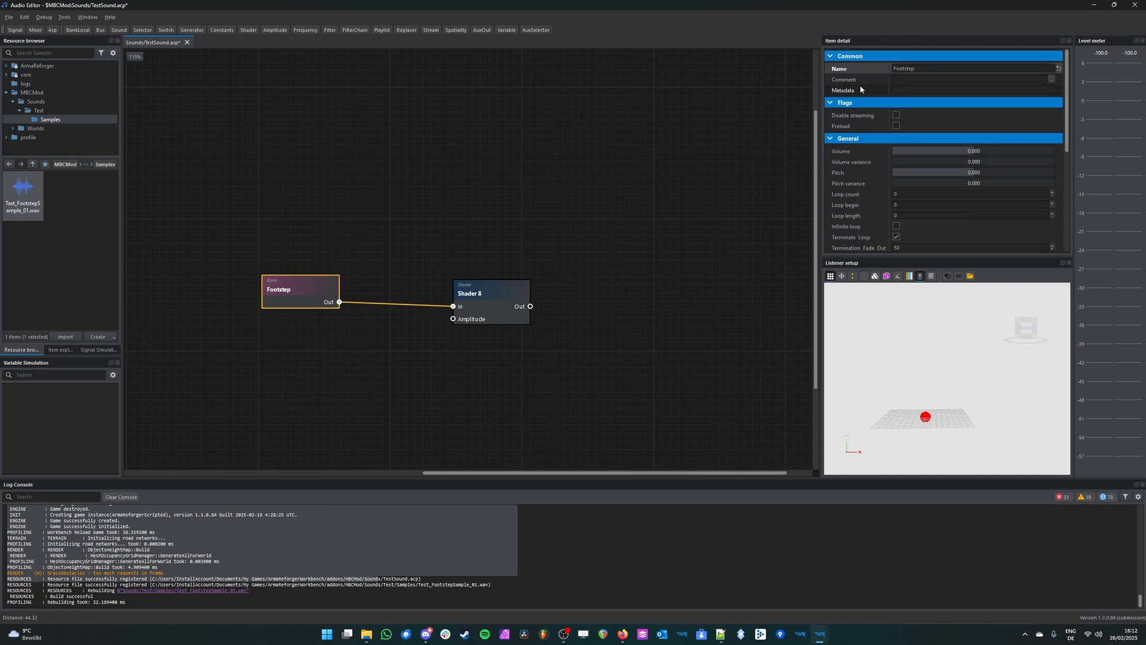
{"action": "left_click", "coordinate": [663, 283]}
Step: Line up the Shader node with the Footstep bank and look through its port options, including Spatiality
{"action": "left_click_drag", "start_coordinate": [489, 300], "coordinate": [505, 303]}
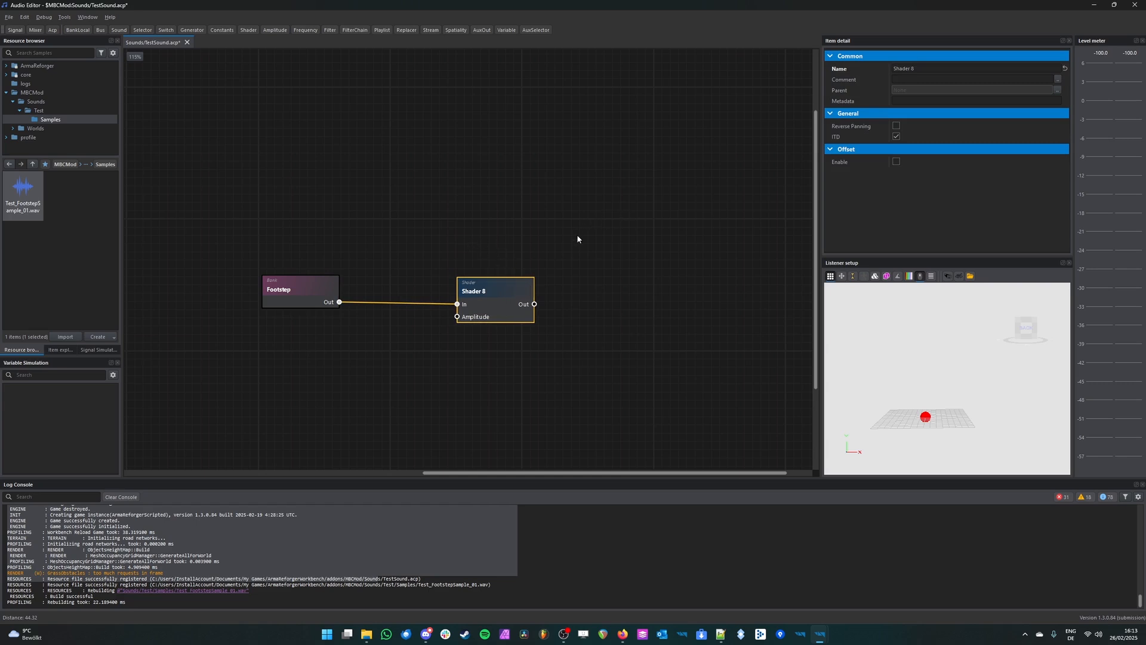
{"action": "right_click", "coordinate": [481, 297]}
{"action": "left_click", "coordinate": [498, 263]}
{"action": "left_click", "coordinate": [499, 296]}
{"action": "right_click", "coordinate": [499, 296]}
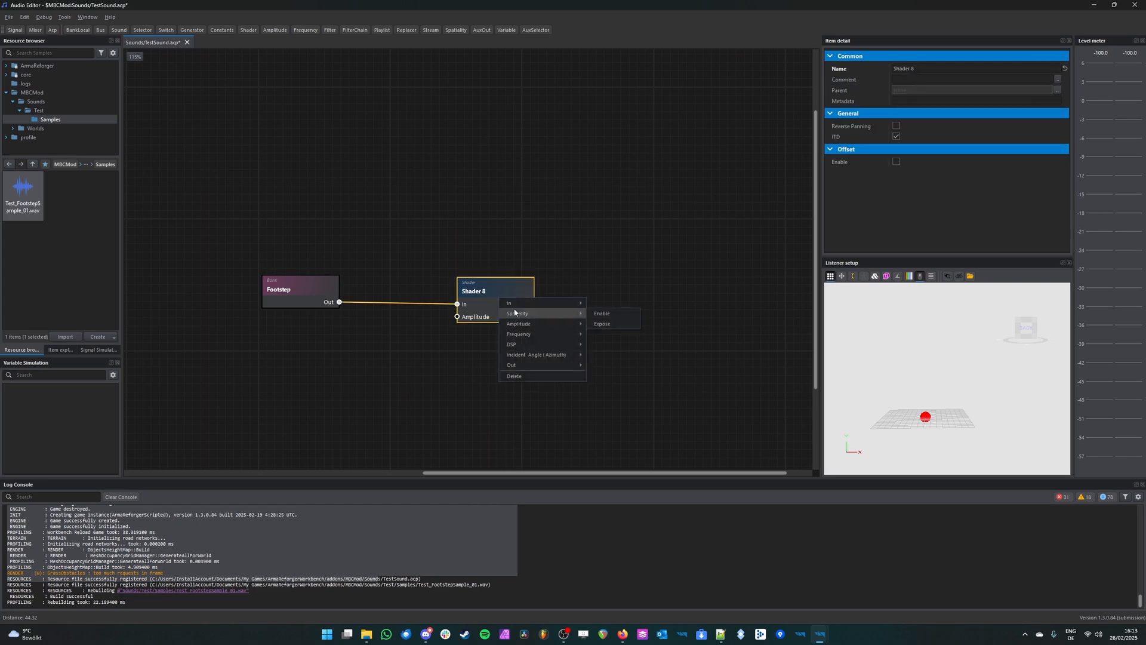
{"action": "left_click", "coordinate": [521, 255]}
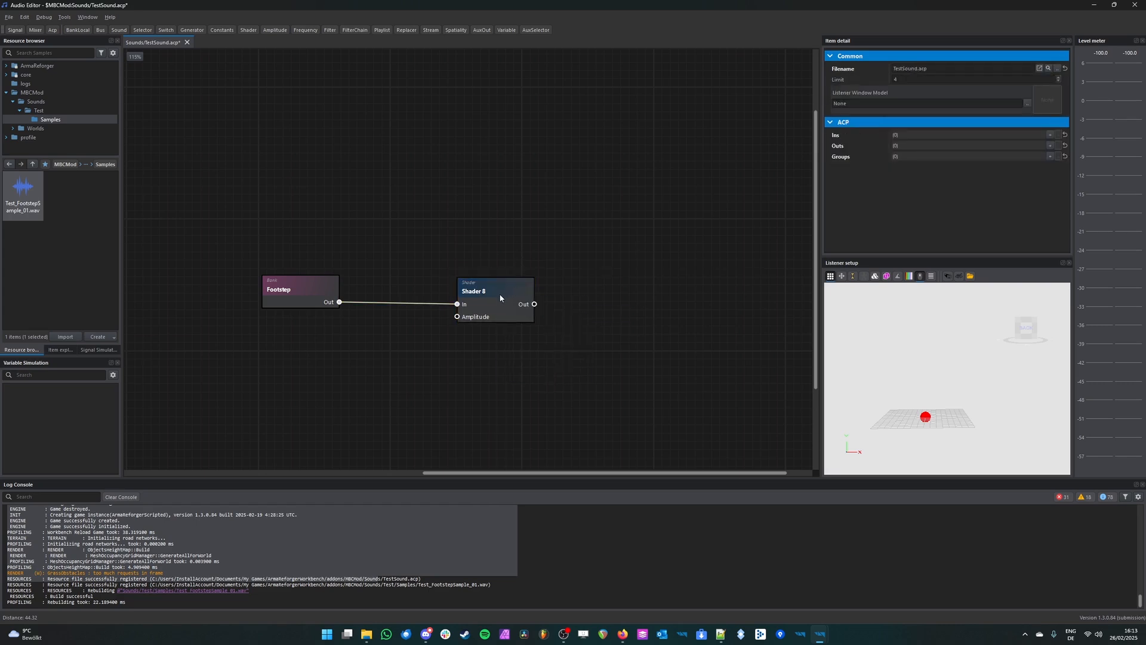
{"action": "left_click", "coordinate": [509, 306]}
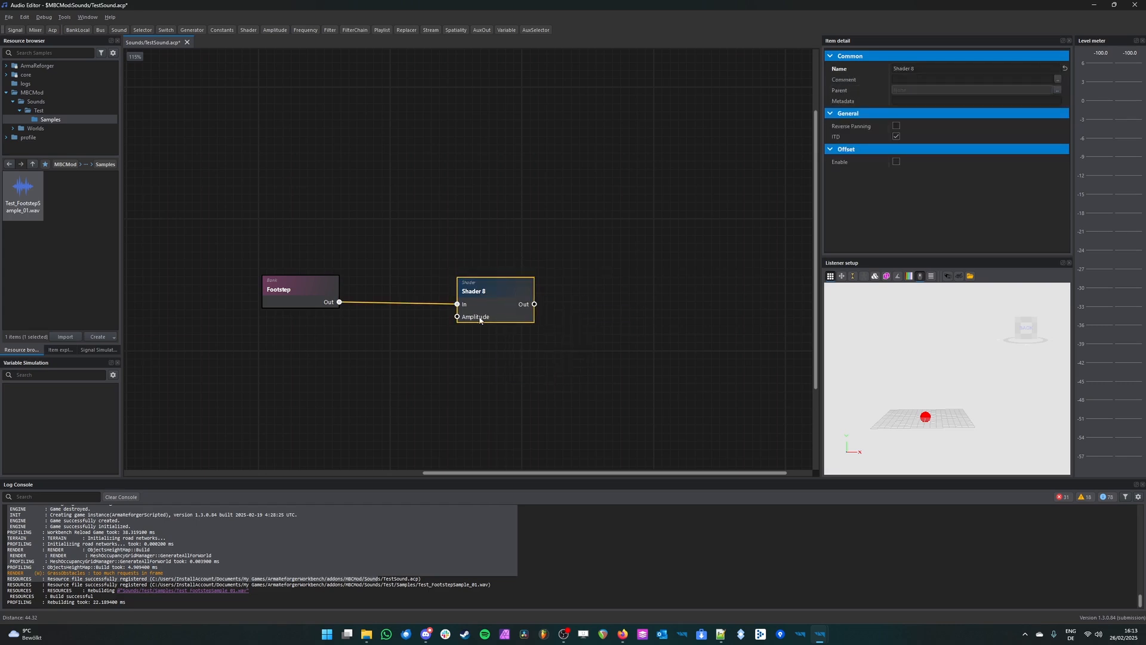
{"action": "left_click", "coordinate": [287, 296]}
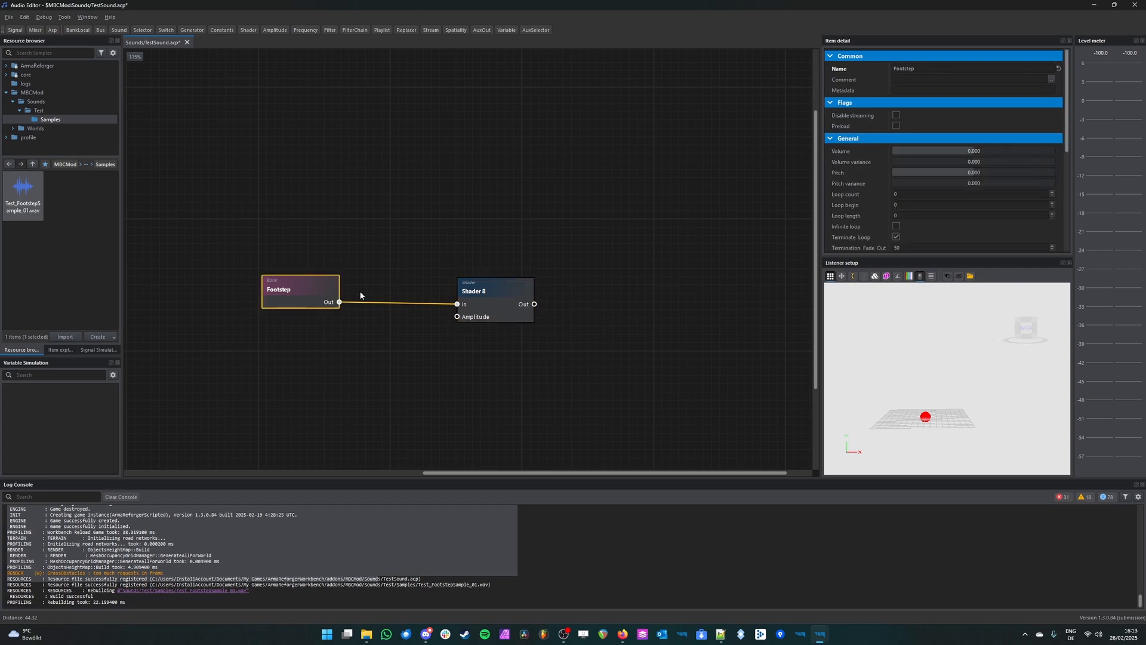
Step: Compare the port options offered by the Shader node, including Incident Angle (Azimuth), with those of the Footstep bank, including Volume
{"action": "left_click", "coordinate": [490, 317]}
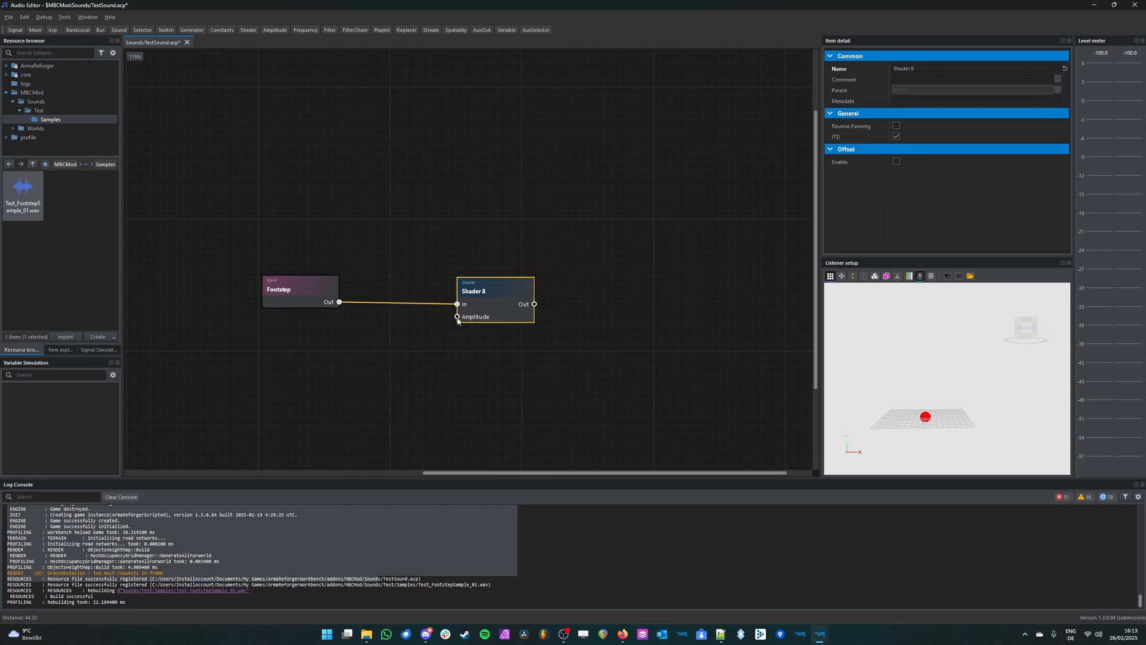
{"action": "right_click", "coordinate": [495, 311]}
{"action": "mouse_move", "coordinate": [497, 316]}
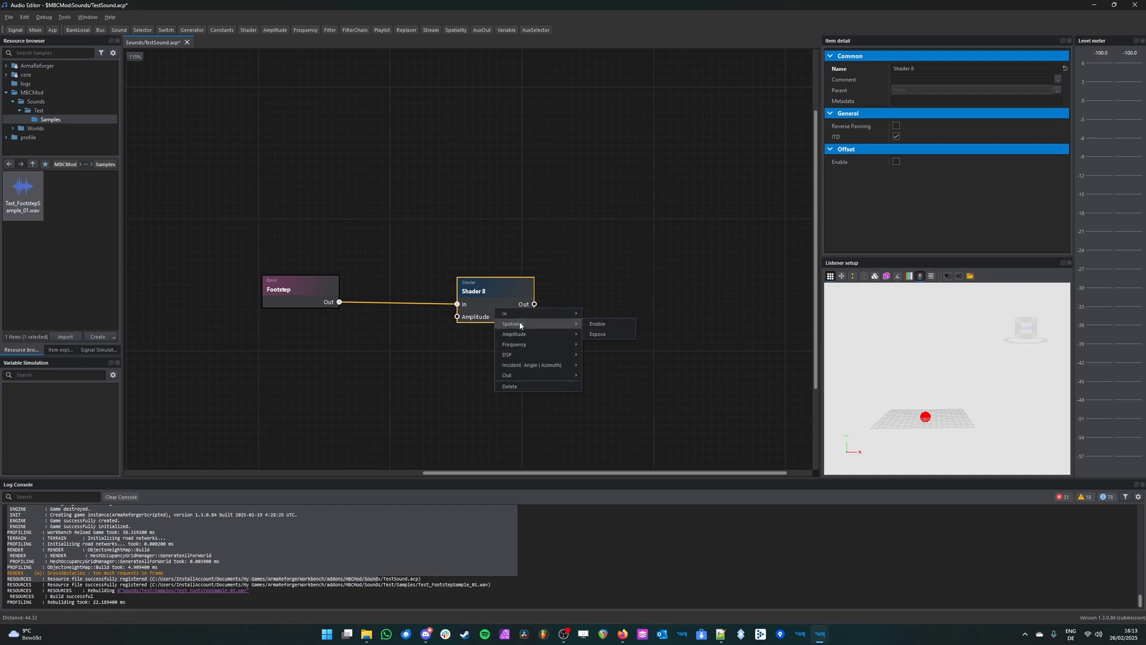
{"action": "mouse_move", "coordinate": [536, 367]}
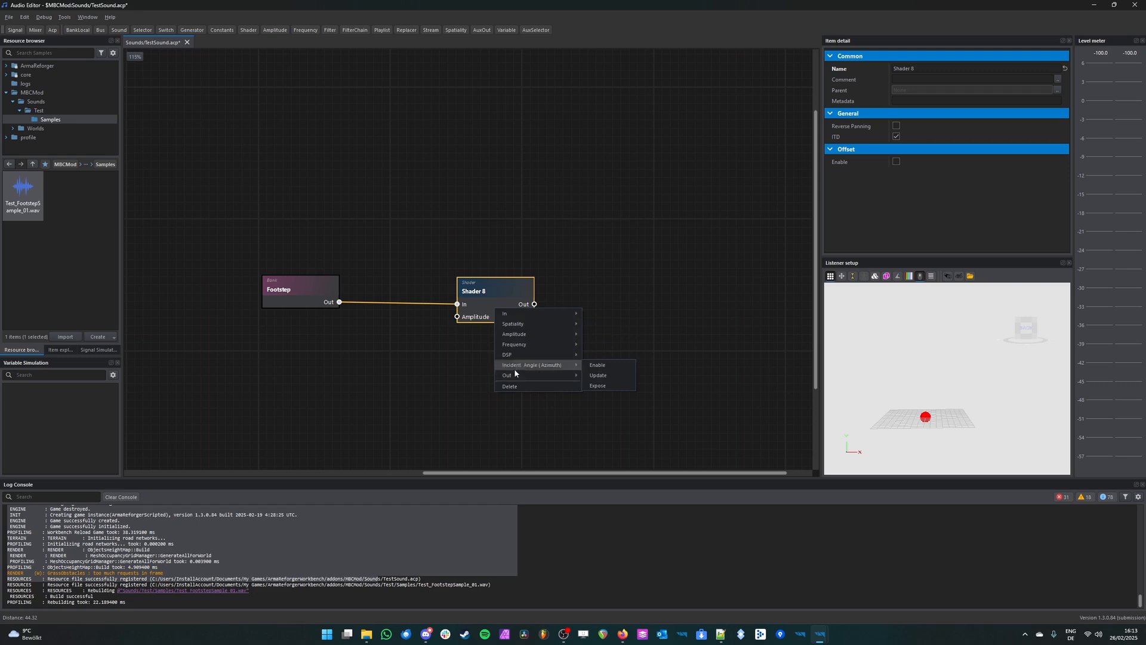
{"action": "left_click", "coordinate": [659, 324]}
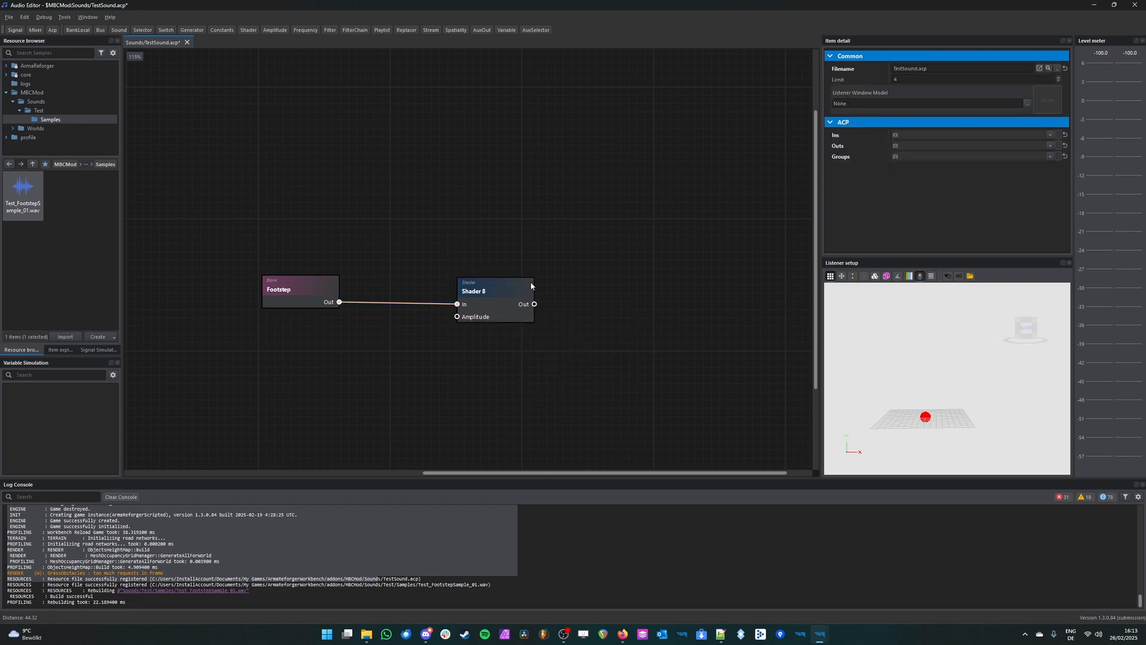
{"action": "right_click", "coordinate": [300, 293]}
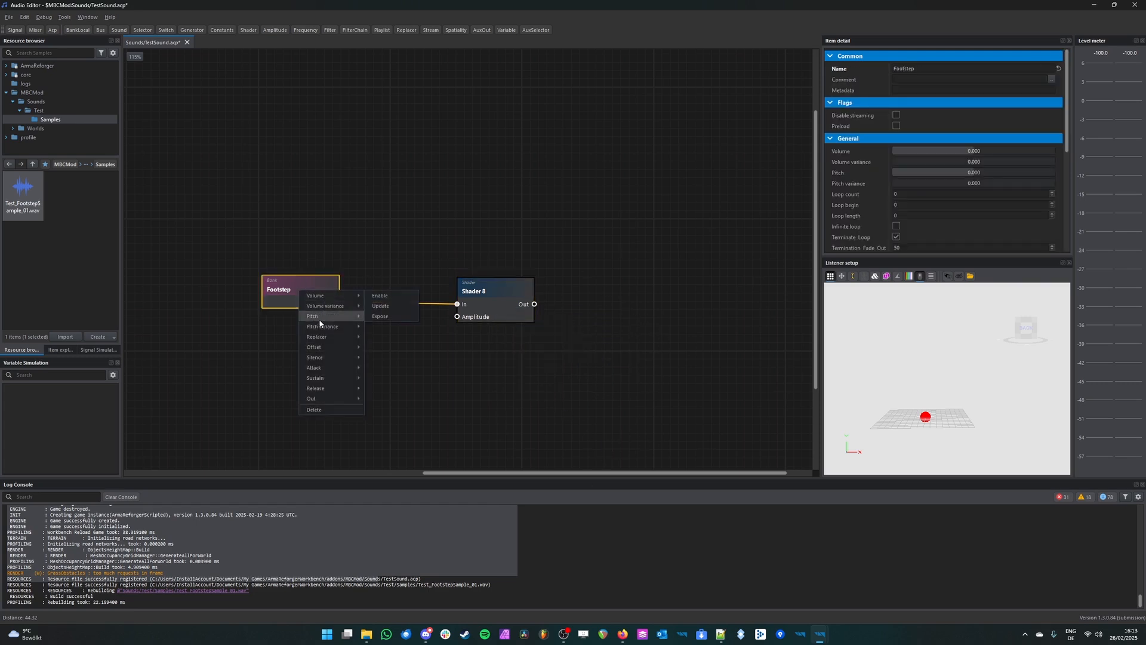
{"action": "mouse_move", "coordinate": [323, 382]}
{"action": "mouse_move", "coordinate": [327, 300]}
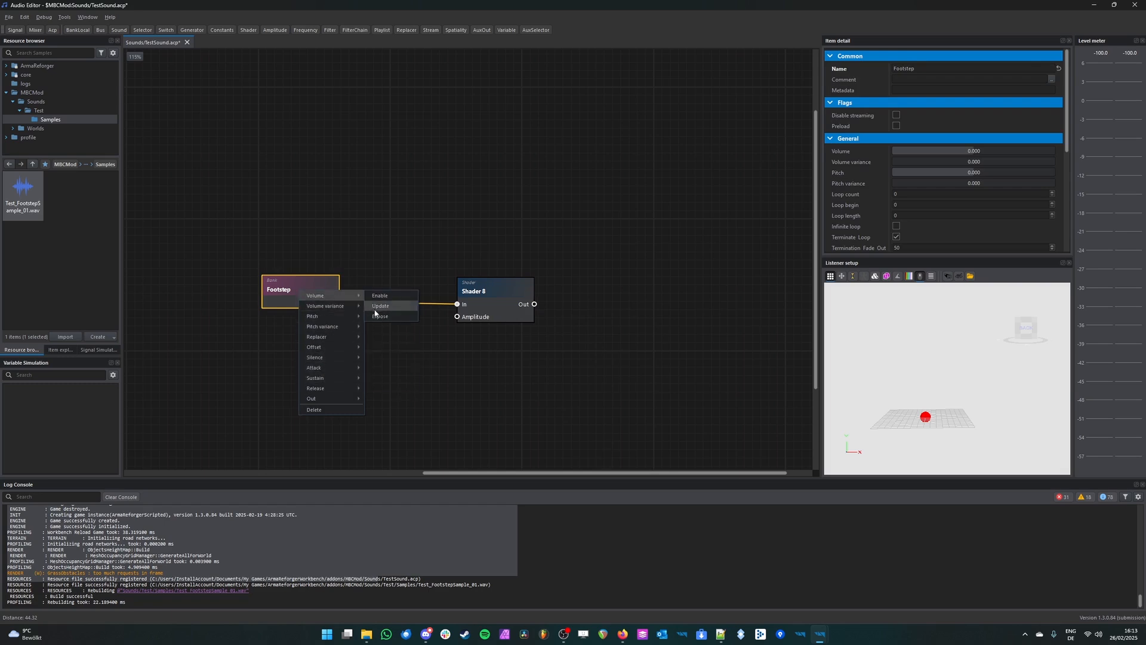
{"action": "left_click", "coordinate": [374, 229]}
{"action": "scroll", "coordinate": [503, 330], "scroll_direction": "up", "scroll_amount": 1}
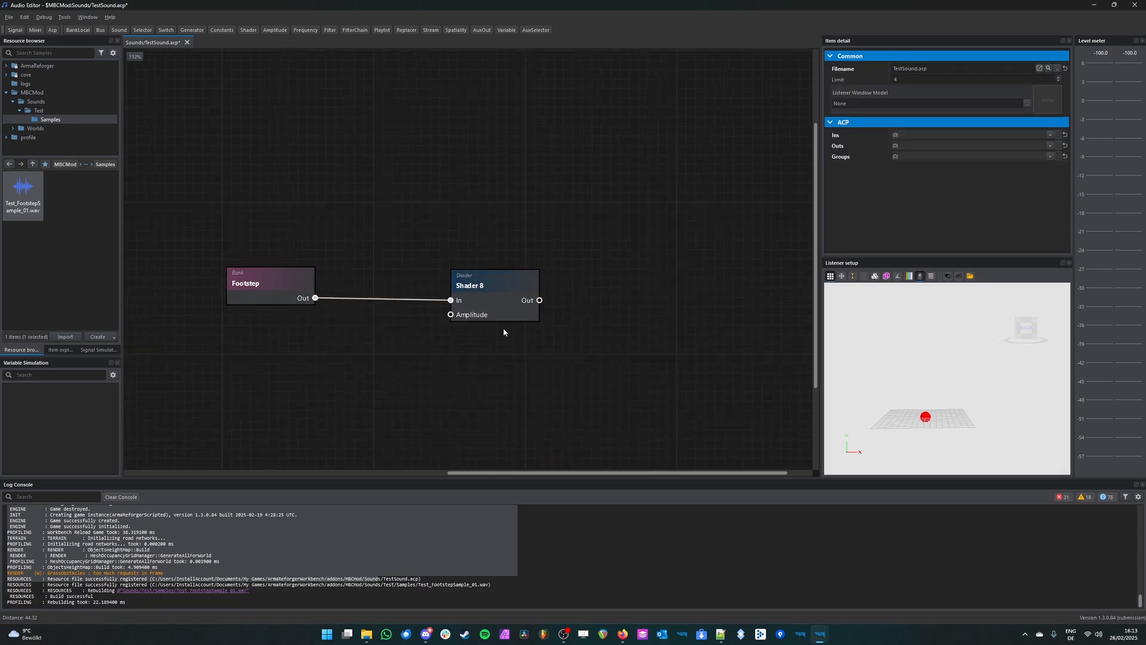
{"action": "scroll", "coordinate": [504, 330], "scroll_direction": "down", "scroll_amount": 3}
{"action": "scroll", "coordinate": [469, 311], "scroll_direction": "up", "scroll_amount": 3}
{"action": "right_click", "coordinate": [373, 296]}
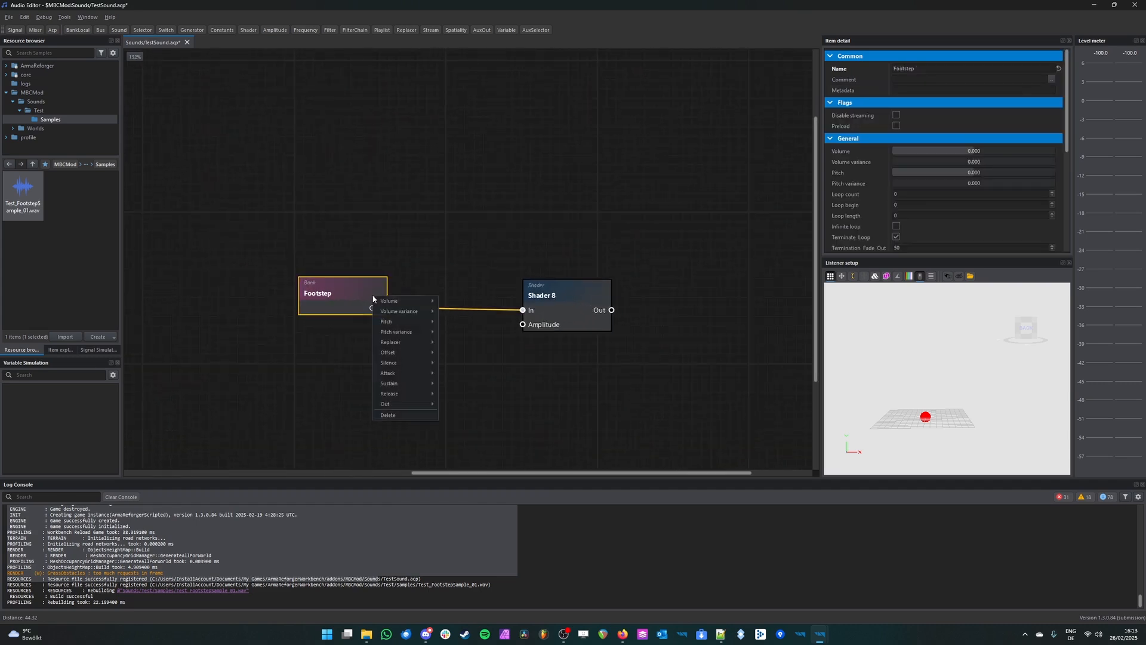
{"action": "left_click", "coordinate": [514, 221]}
Step: Enable the Spatiality port on the Shader node
{"action": "middle_click_drag", "start_coordinate": [639, 221], "coordinate": [518, 191]}
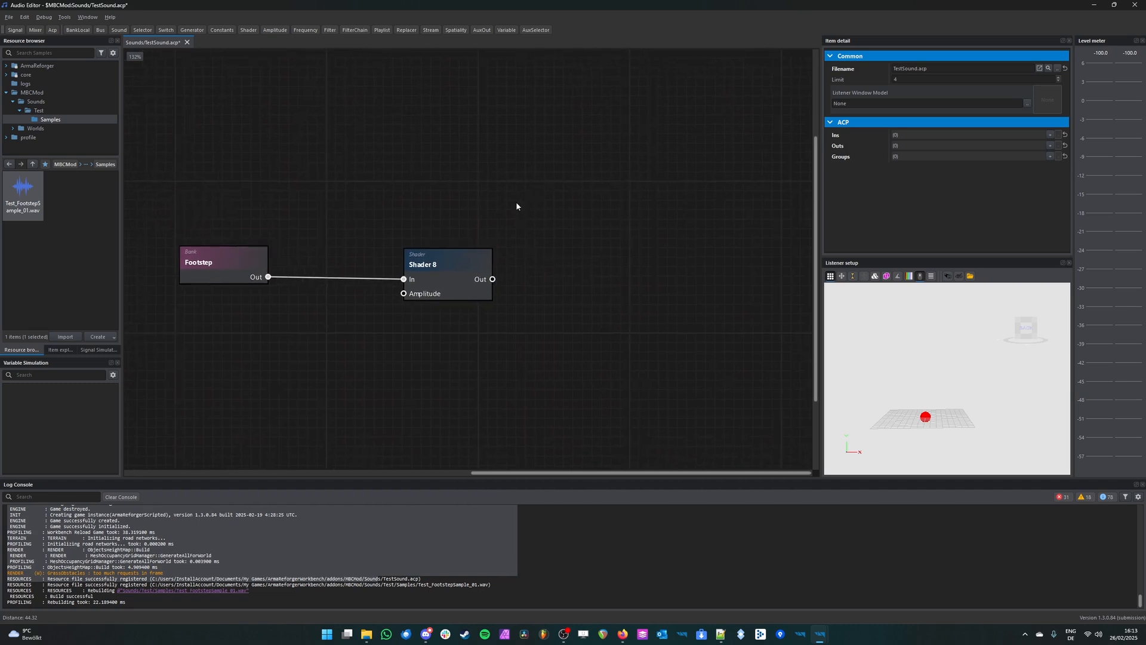
{"action": "middle_click_drag", "start_coordinate": [486, 265], "coordinate": [428, 317]}
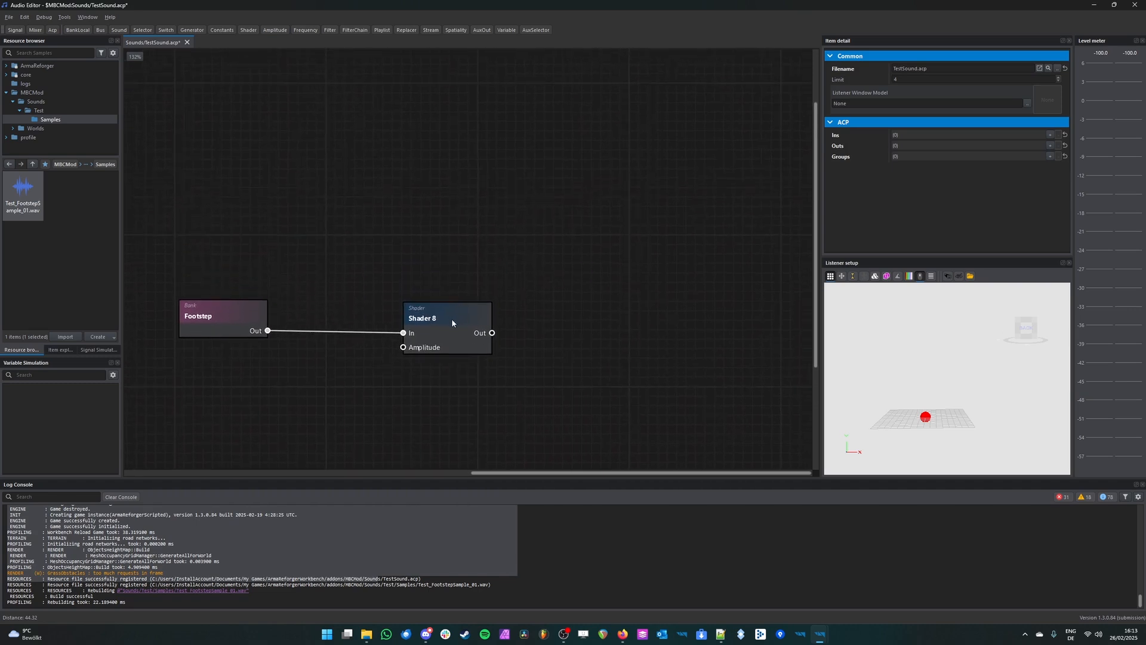
{"action": "left_click", "coordinate": [452, 323]}
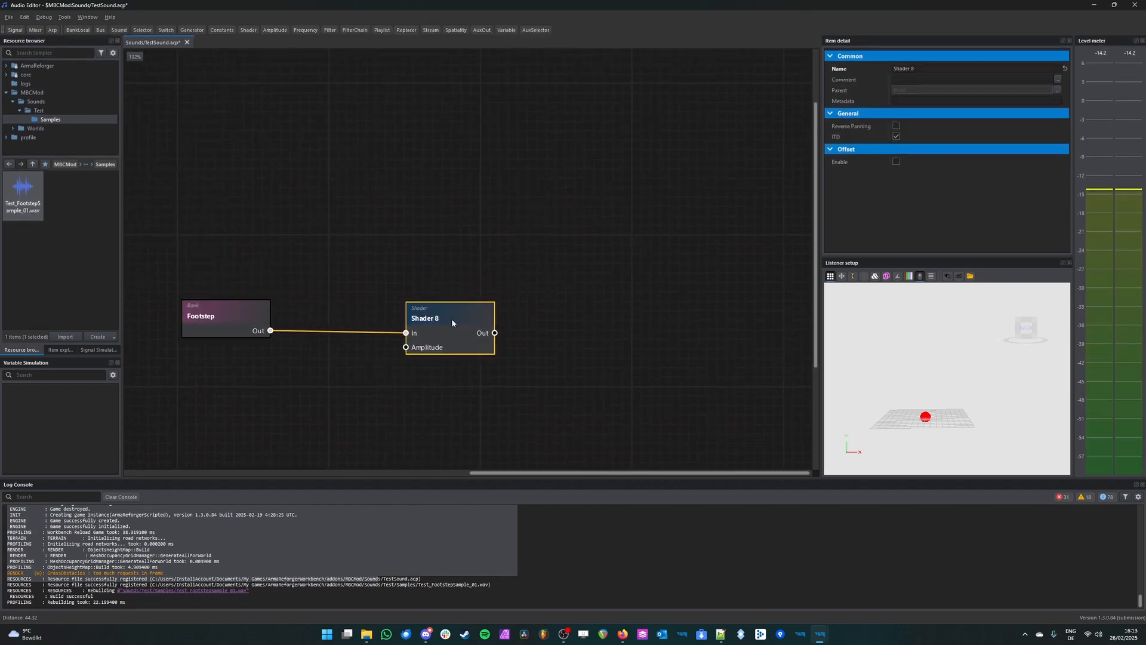
{"action": "right_click", "coordinate": [450, 332]}
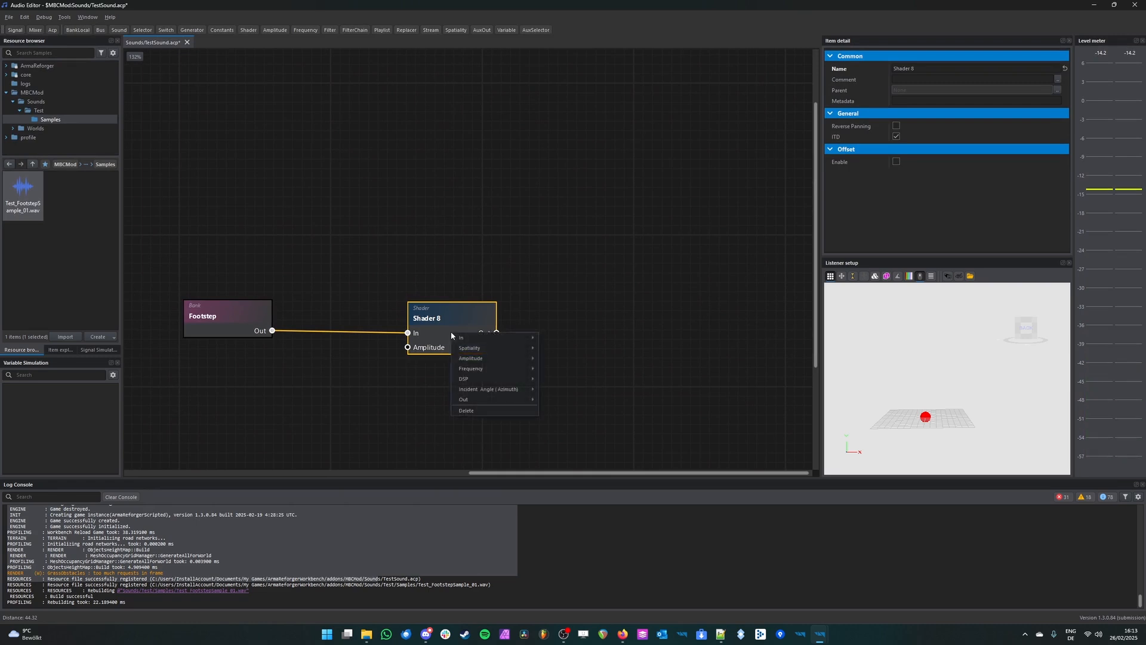
{"action": "mouse_move", "coordinate": [492, 370]}
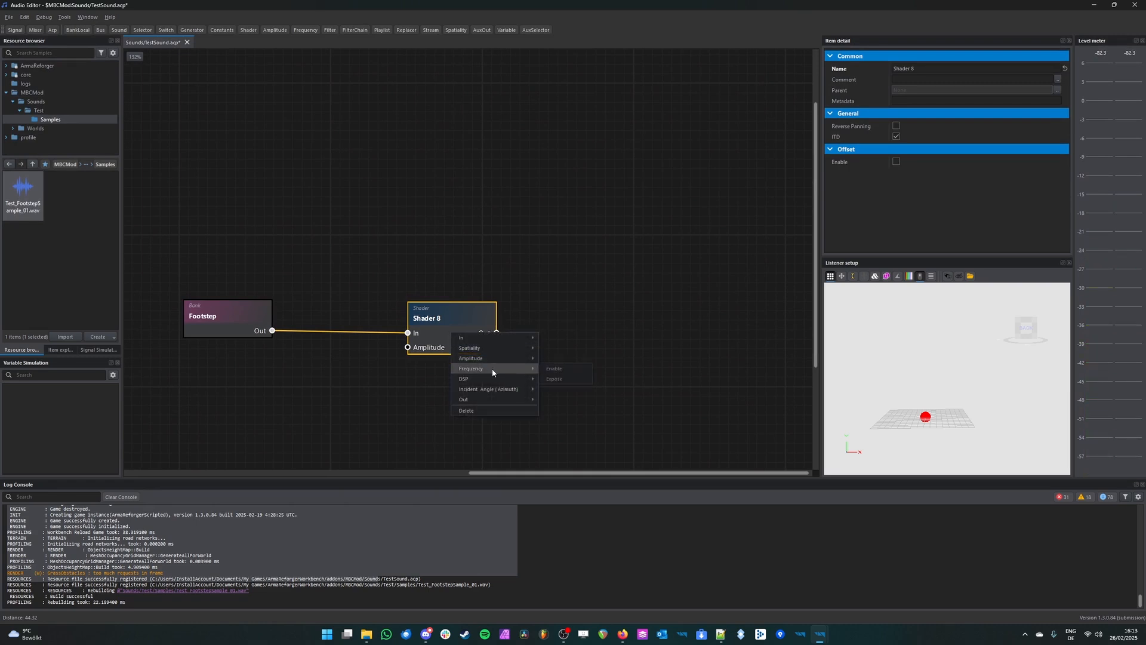
{"action": "mouse_move", "coordinate": [480, 348]}
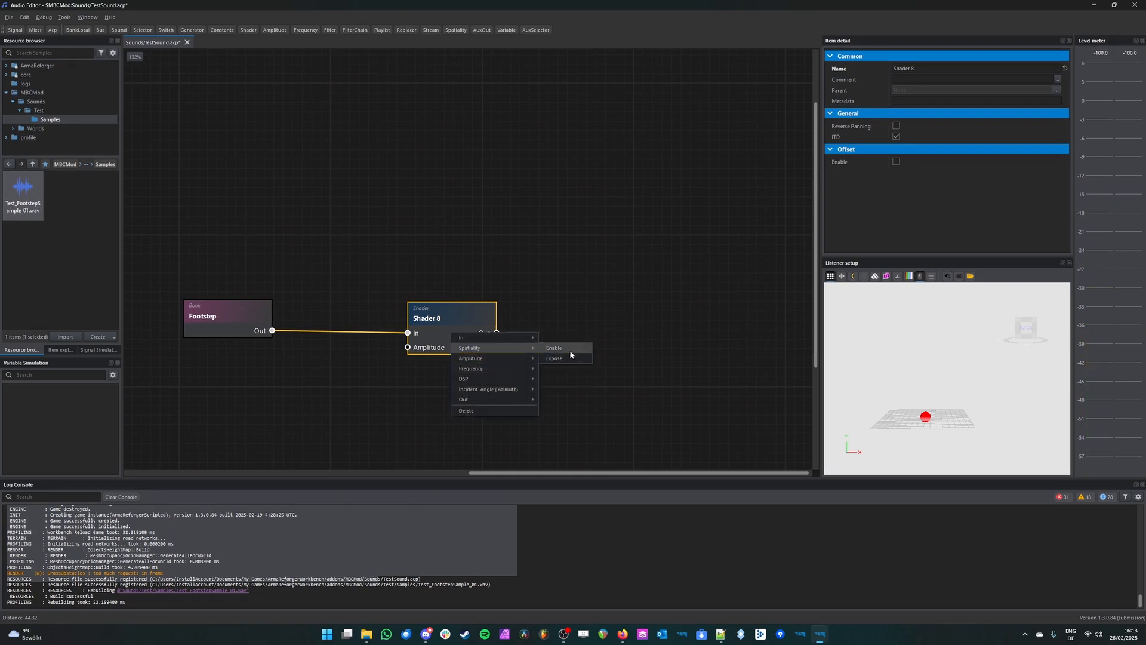
{"action": "left_click", "coordinate": [575, 352]}
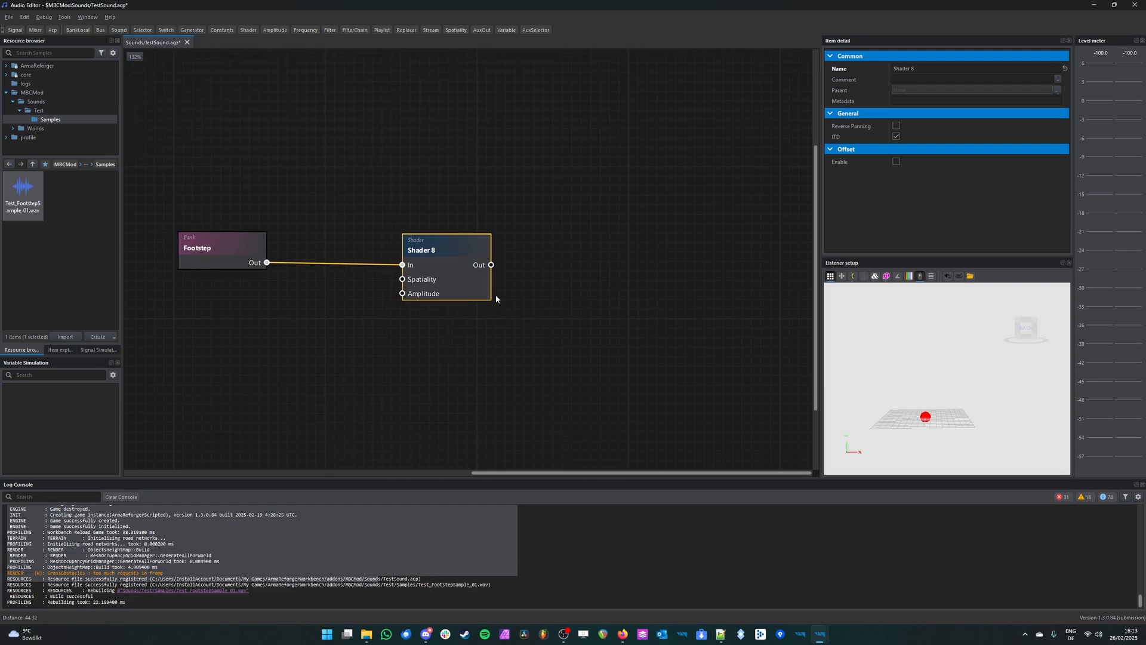
{"action": "scroll", "coordinate": [514, 233], "scroll_direction": "up", "scroll_amount": 2}
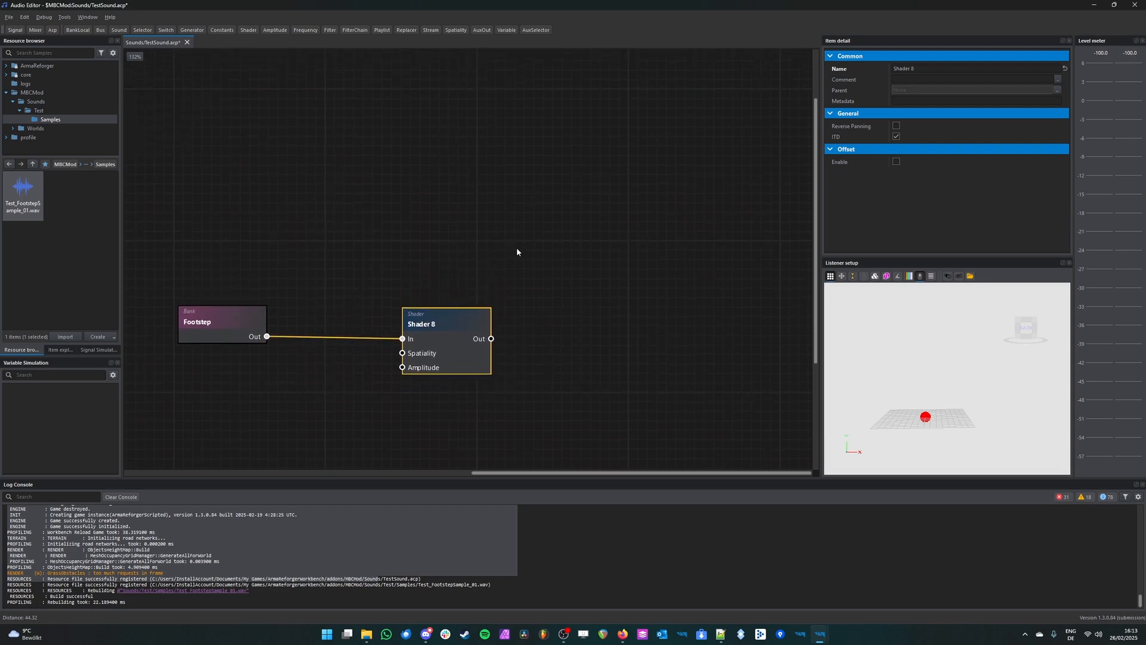
Step: Add a Spatiality node, connect its Out port to the Shader's Spatiality port and place it just above the Shader
{"action": "right_click_drag", "start_coordinate": [960, 399], "coordinate": [987, 415]}
{"action": "key", "text": "w"}
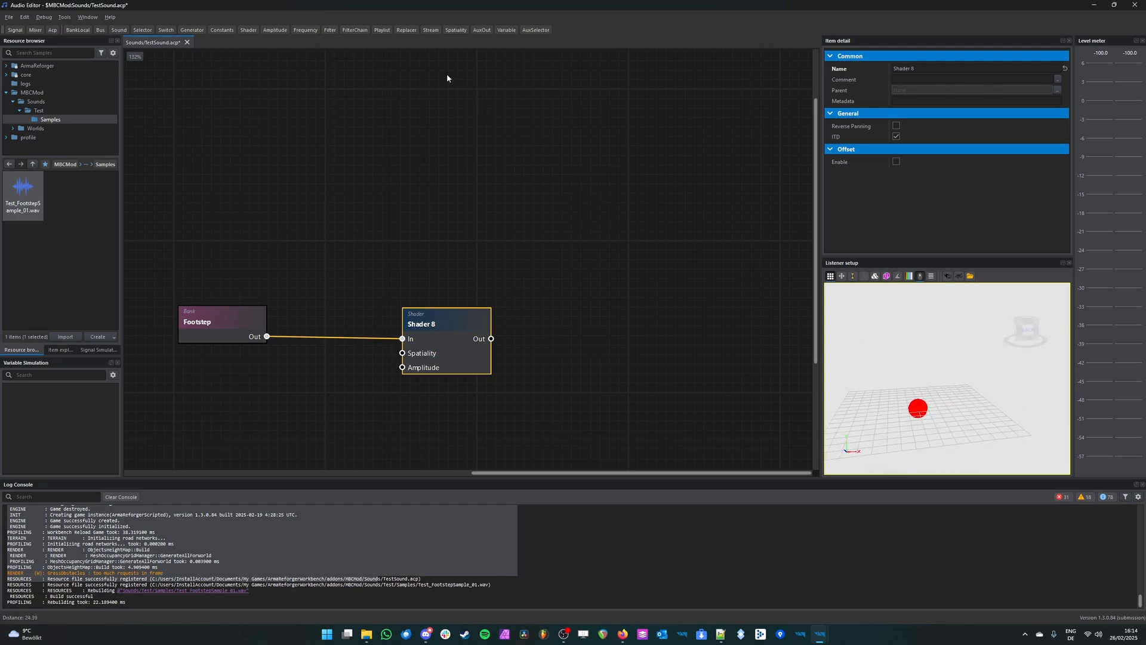
{"action": "left_click", "coordinate": [456, 30]}
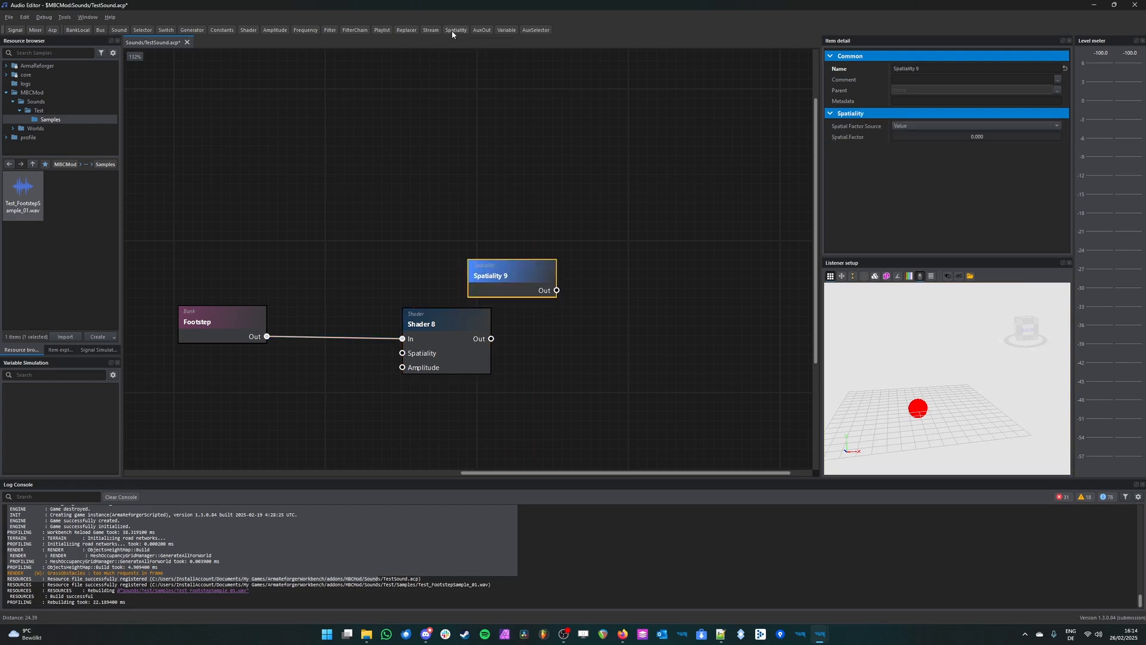
{"action": "left_click_drag", "start_coordinate": [516, 278], "coordinate": [402, 355]}
{"action": "left_click_drag", "start_coordinate": [445, 200], "coordinate": [443, 274]}
Step: Play the Shader while turning the listener around the sound source in the Listener setup's 3D scene
{"action": "left_click", "coordinate": [463, 346]}
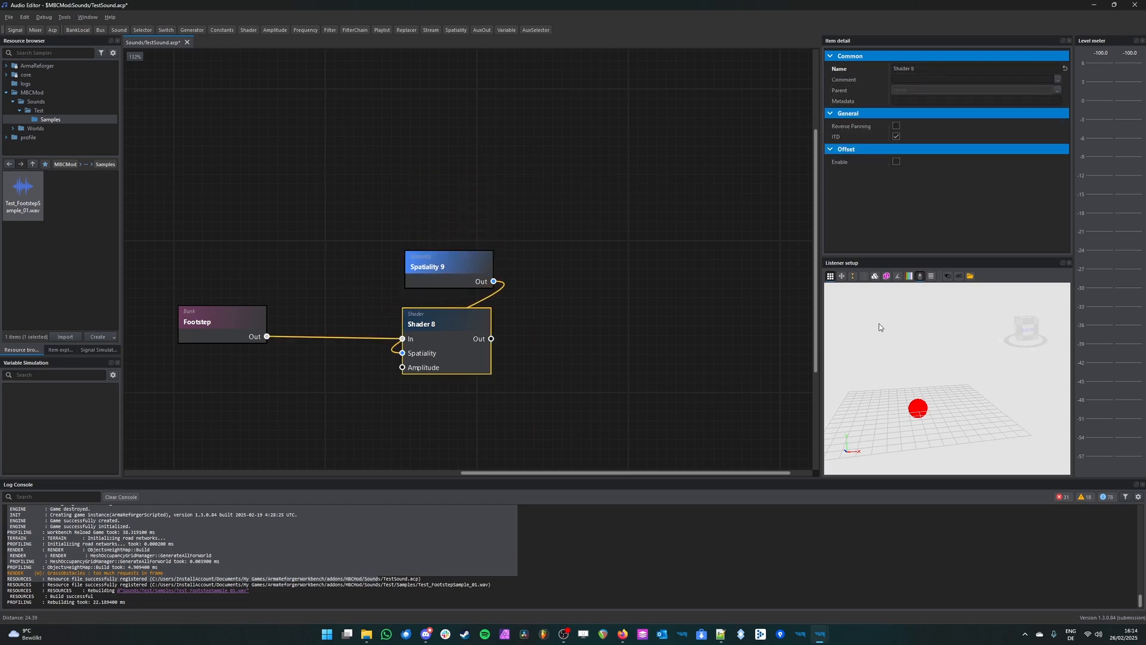
{"action": "key", "text": "space"}
{"action": "right_click_drag", "start_coordinate": [990, 381], "coordinate": [943, 381]}
{"action": "key", "text": "space"}
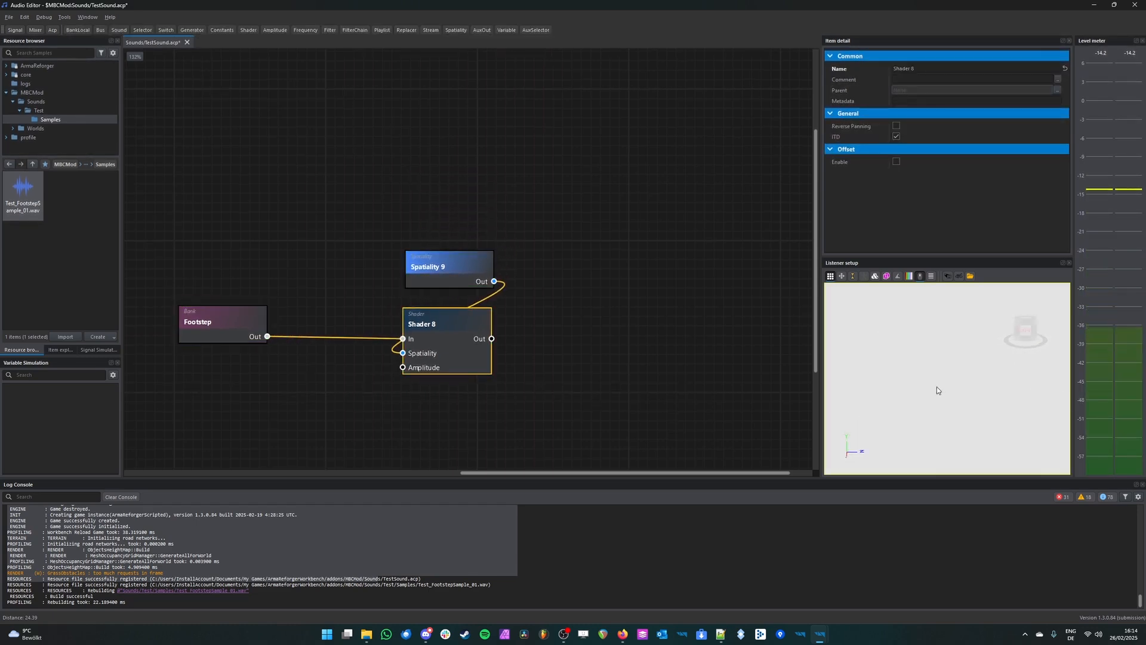
{"action": "right_click_drag", "start_coordinate": [904, 339], "coordinate": [770, 323]}
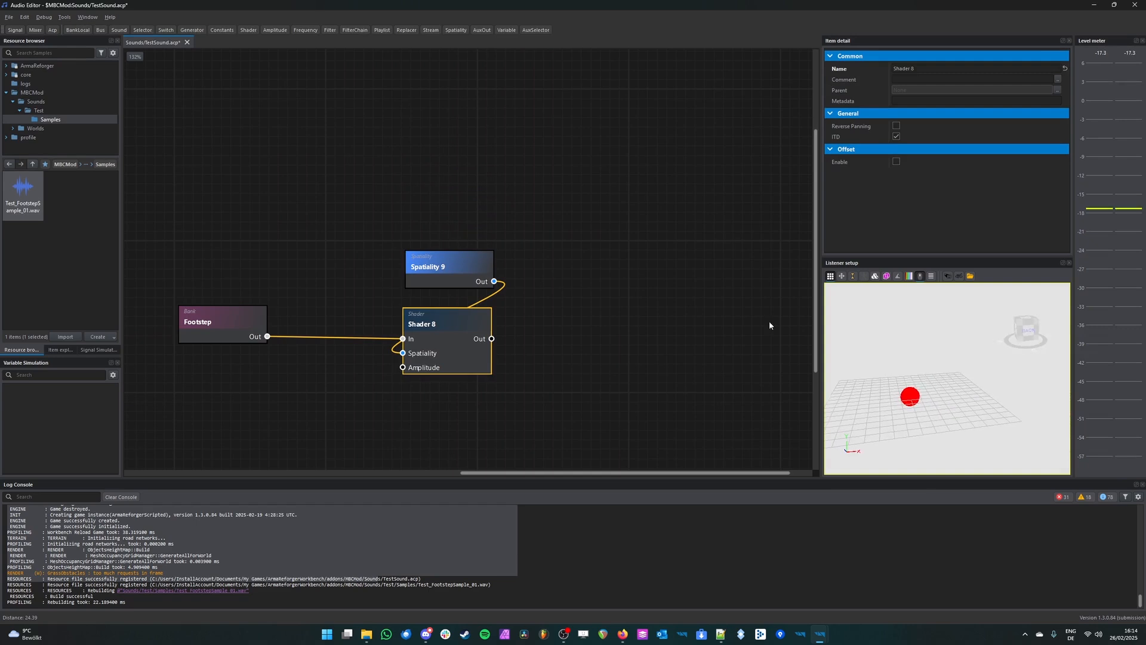
Step: Check the Spatiality node's Spatial Factor and play the Shader repeatedly while changing the listener's angle and distance
{"action": "left_click", "coordinate": [432, 276]}
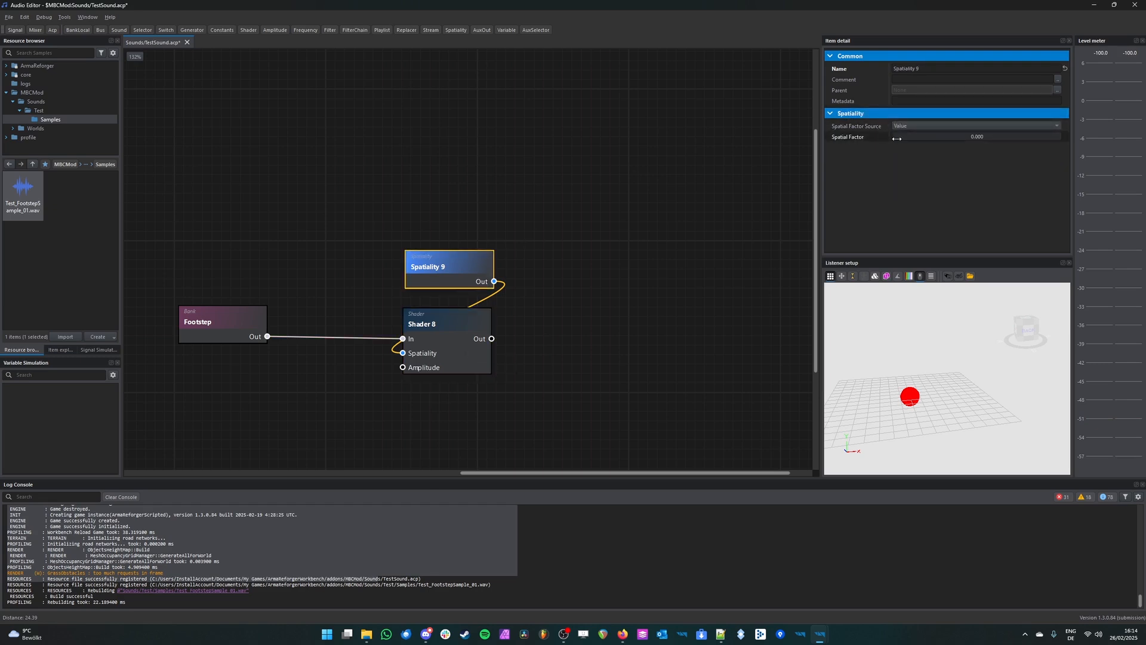
{"action": "left_click", "coordinate": [476, 335]}
{"action": "key", "text": "space"}
{"action": "right_click_drag", "start_coordinate": [982, 390], "coordinate": [934, 382]}
{"action": "key", "text": "space"}
{"action": "key", "text": "space"}
{"action": "scroll", "coordinate": [926, 394], "scroll_direction": "up", "scroll_amount": 5}
{"action": "key", "text": "space"}
{"action": "scroll", "coordinate": [925, 395], "scroll_direction": "down", "scroll_amount": 10}
{"action": "key", "text": "space"}
{"action": "key", "text": "space"}
{"action": "key", "text": "space"}
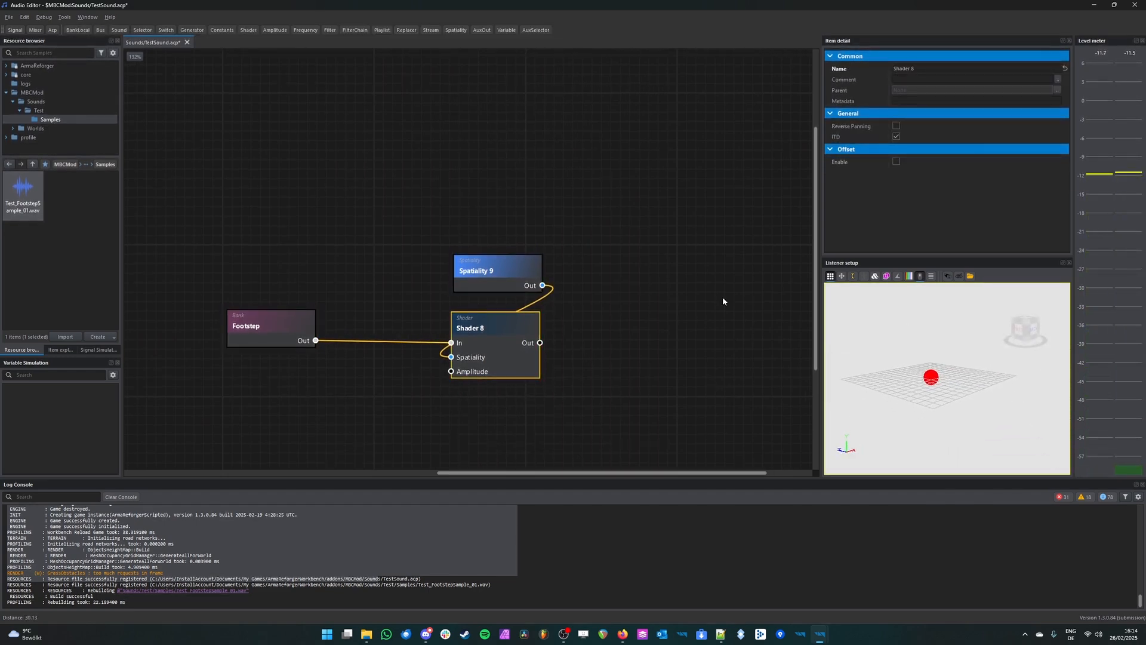
Step: Set the Spatiality node's Spatial Factor to 0.5 and play the Shader while moving the listener around the source
{"action": "left_click", "coordinate": [496, 272]}
{"action": "left_click_drag", "start_coordinate": [1018, 136], "coordinate": [977, 139]}
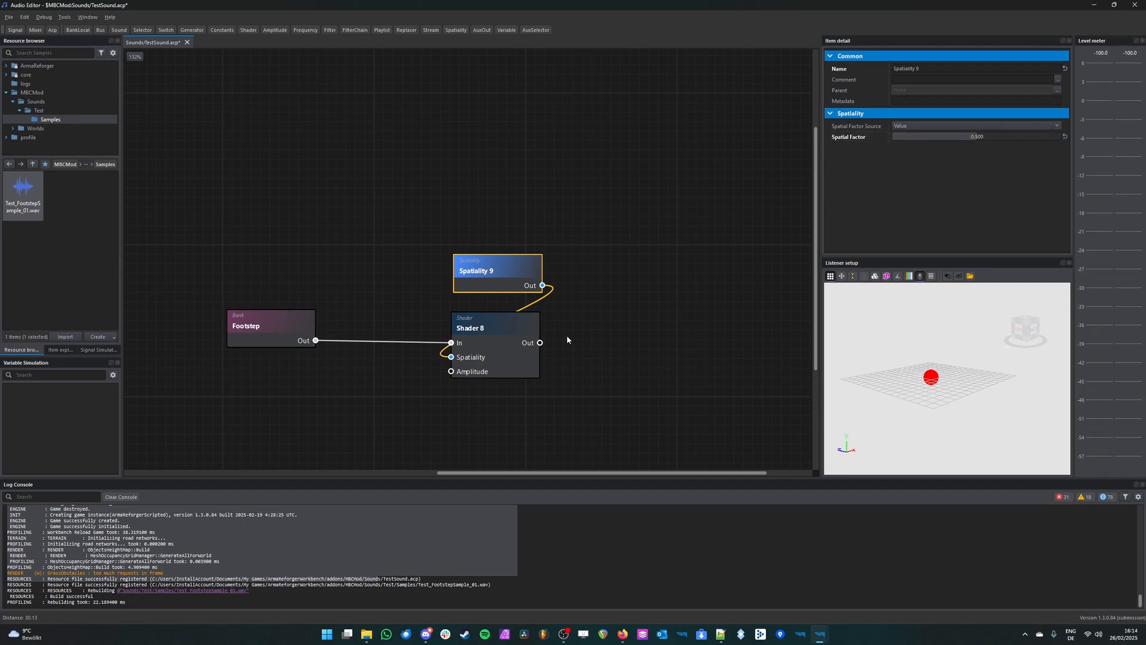
{"action": "left_click", "coordinate": [501, 344]}
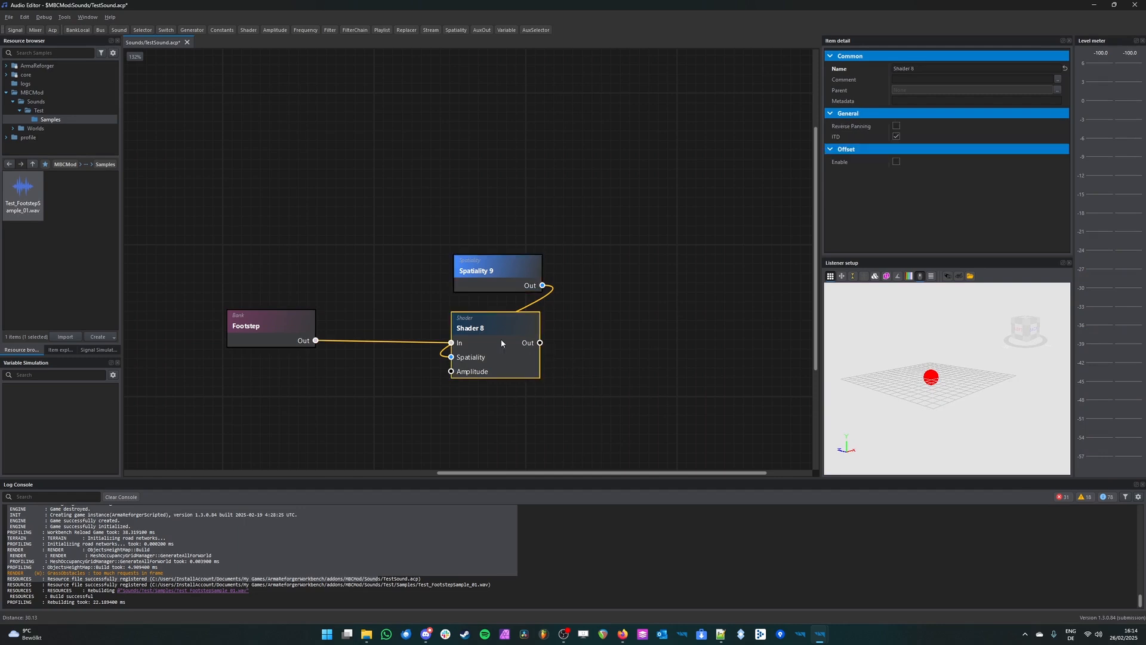
{"action": "key", "text": "space"}
{"action": "key", "text": "space"}
{"action": "right_click_drag", "start_coordinate": [896, 358], "coordinate": [949, 358]}
{"action": "key", "text": "space"}
{"action": "key", "text": "space"}
{"action": "key", "text": "space"}
{"action": "middle_click_drag", "start_coordinate": [476, 276], "coordinate": [455, 274]}
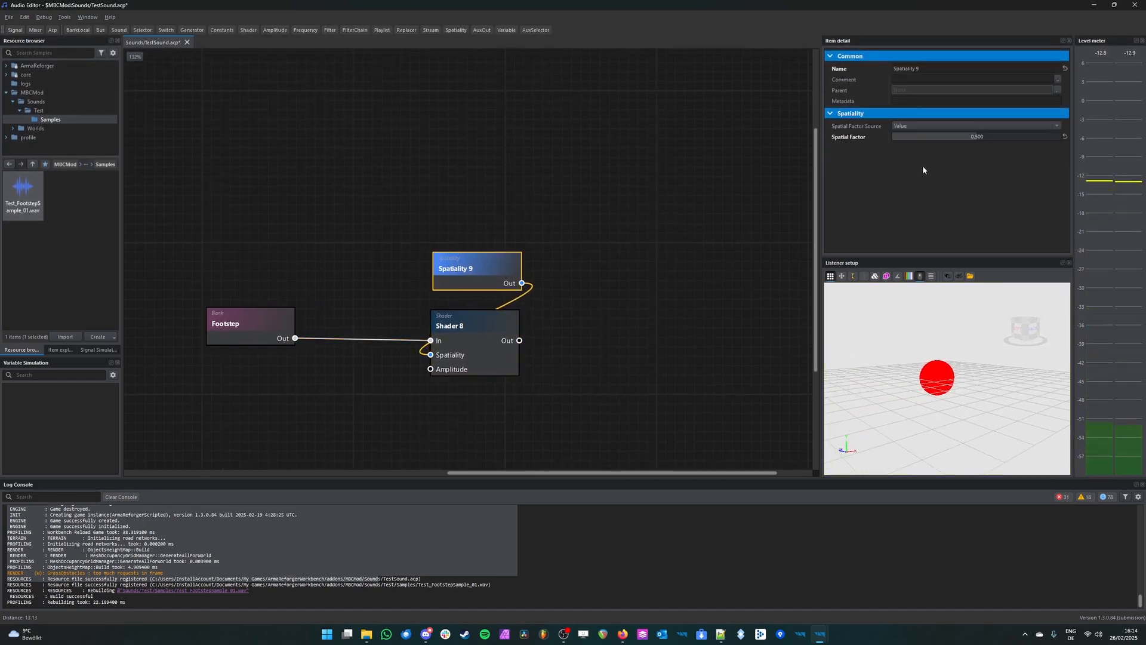
{"action": "left_click", "coordinate": [611, 239]}
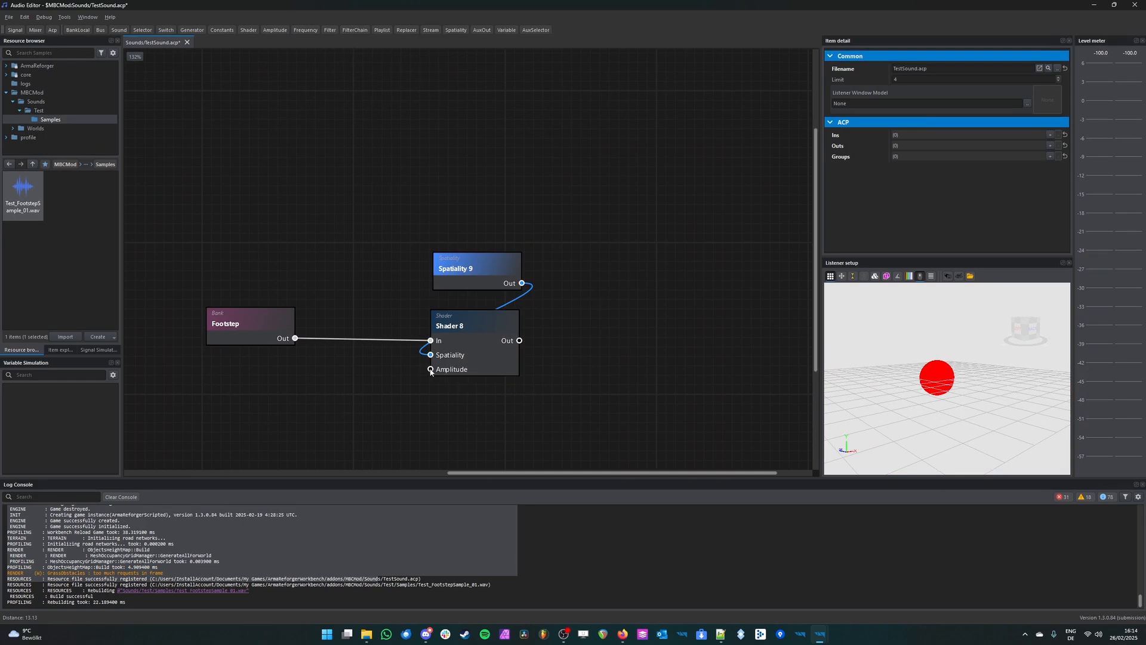
Step: Add an Amplitude node, stack it below the Spatiality node above the Shader, and connect it to the Shader's Amplitude port
{"action": "left_click", "coordinate": [281, 29]}
{"action": "left_click_drag", "start_coordinate": [519, 284], "coordinate": [488, 216]}
{"action": "left_click_drag", "start_coordinate": [491, 264], "coordinate": [483, 162]}
{"action": "left_click_drag", "start_coordinate": [484, 224], "coordinate": [430, 368]}
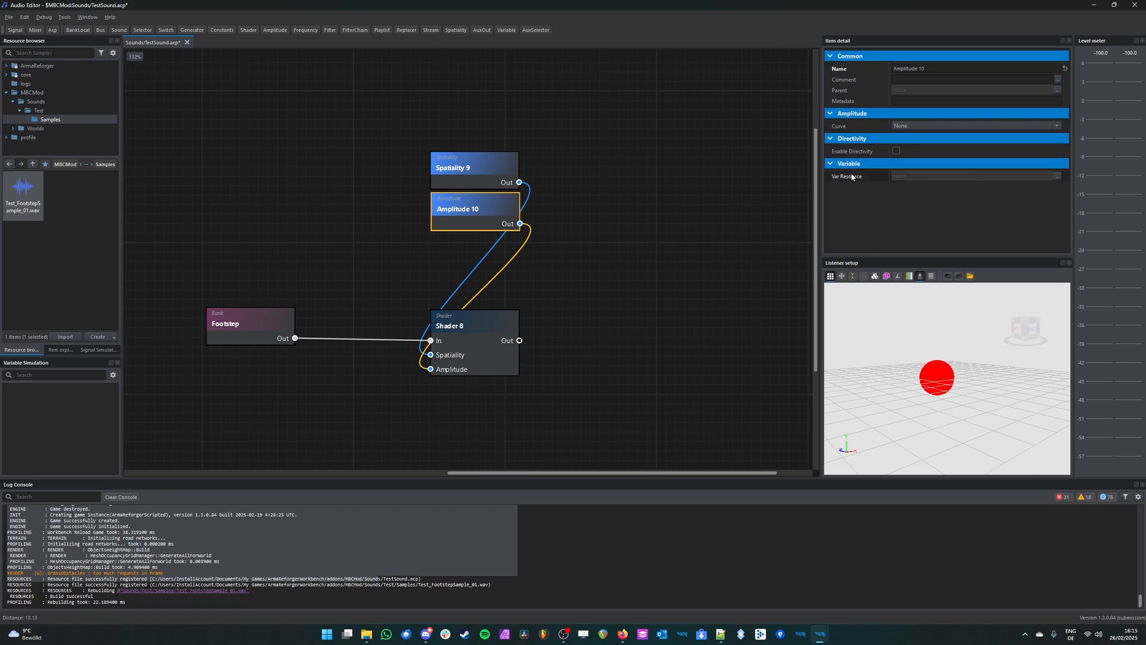
Step: Set the Amplitude node's Curve to 1/r and read the description of its Outer Range setting
{"action": "left_click", "coordinate": [915, 126]}
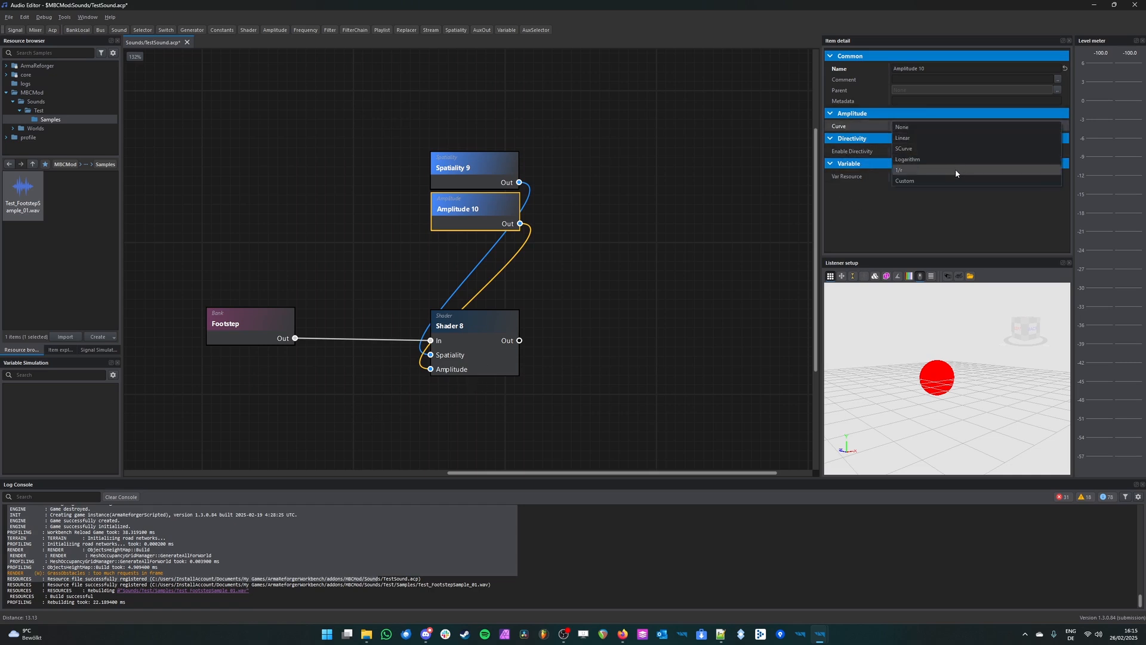
{"action": "left_click", "coordinate": [925, 171]}
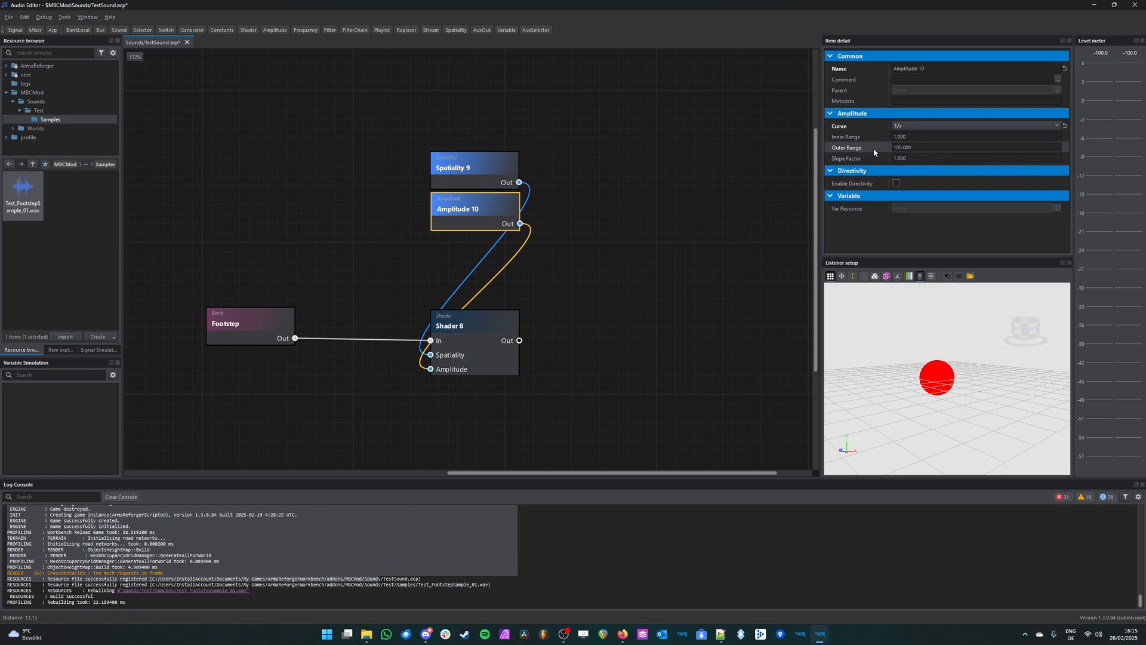
{"action": "mouse_move", "coordinate": [869, 148]}
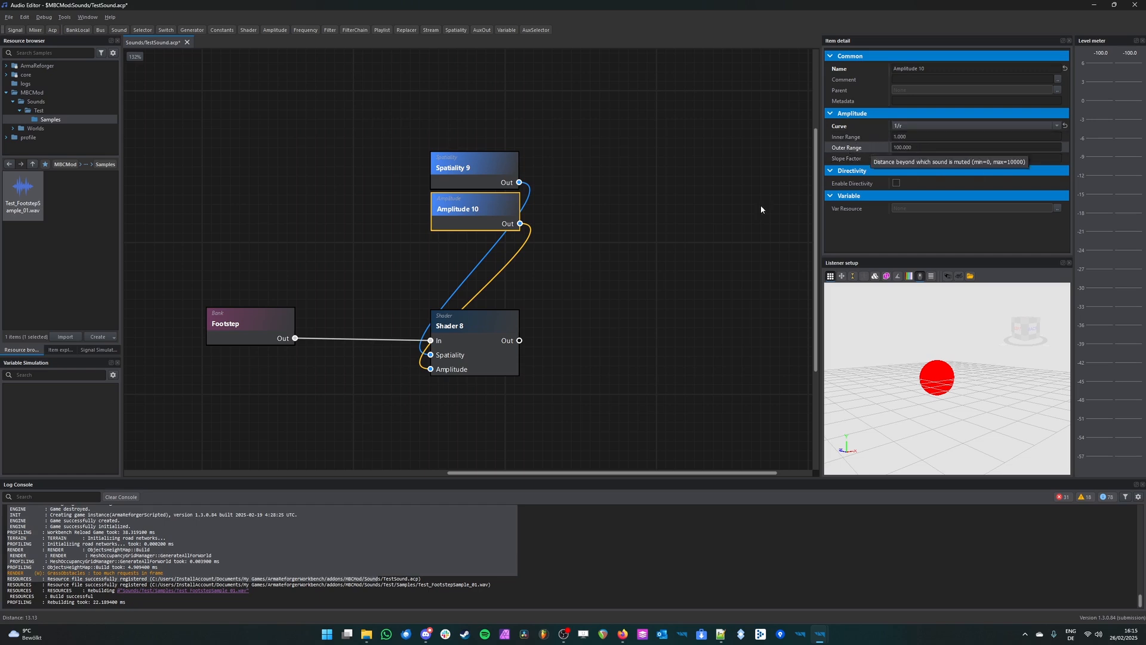
{"action": "left_click", "coordinate": [659, 302]}
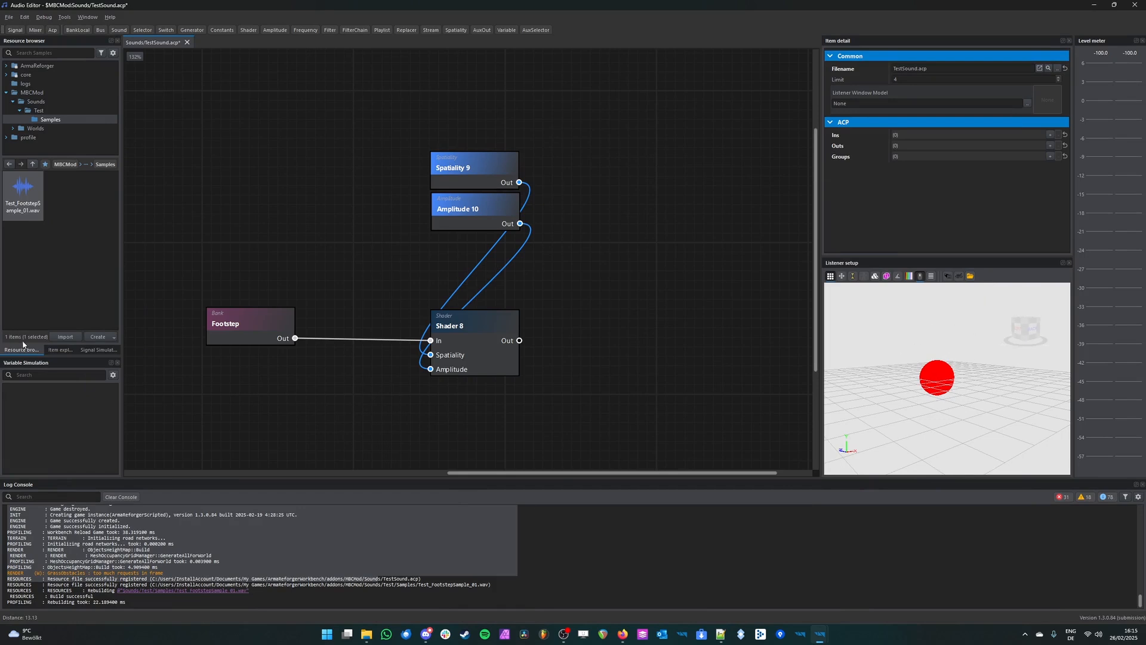
Step: Play the Shader at different listener distances from the source to hear the amplitude falloff
{"action": "left_click", "coordinate": [478, 352]}
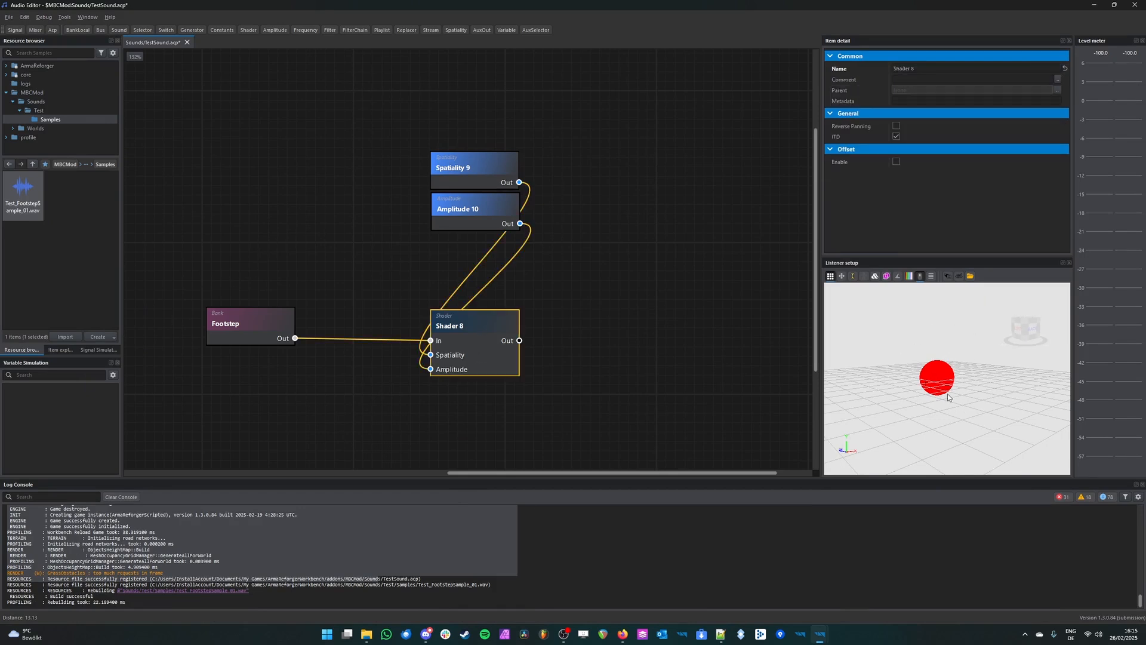
{"action": "scroll", "coordinate": [944, 389], "scroll_direction": "up", "scroll_amount": 2}
{"action": "scroll", "coordinate": [945, 389], "scroll_direction": "up", "scroll_amount": 3}
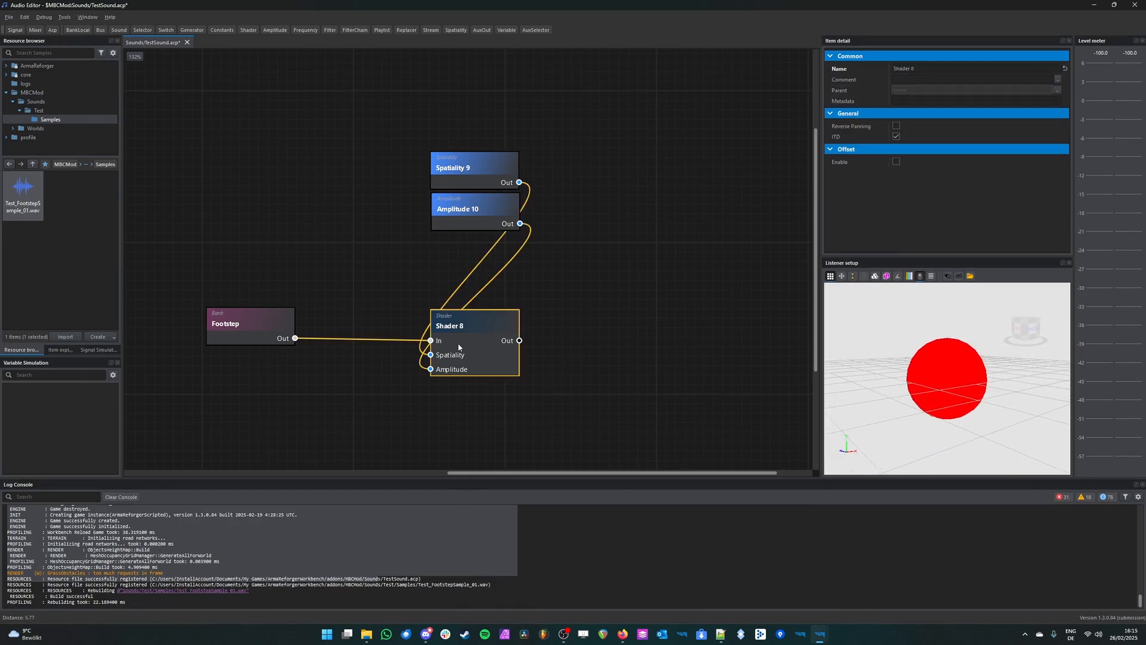
{"action": "mouse_move", "coordinate": [1008, 370]}
{"action": "right_mouse_down"}
{"action": "mouse_move", "coordinate": [908, 373]}
{"action": "mouse_move", "coordinate": [1005, 379]}
{"action": "right_mouse_up"}
{"action": "key", "text": "space"}
{"action": "scroll", "coordinate": [972, 385], "scroll_direction": "down", "scroll_amount": 3}
{"action": "scroll", "coordinate": [972, 385], "scroll_direction": "up", "scroll_amount": 5}
{"action": "key", "text": "space"}
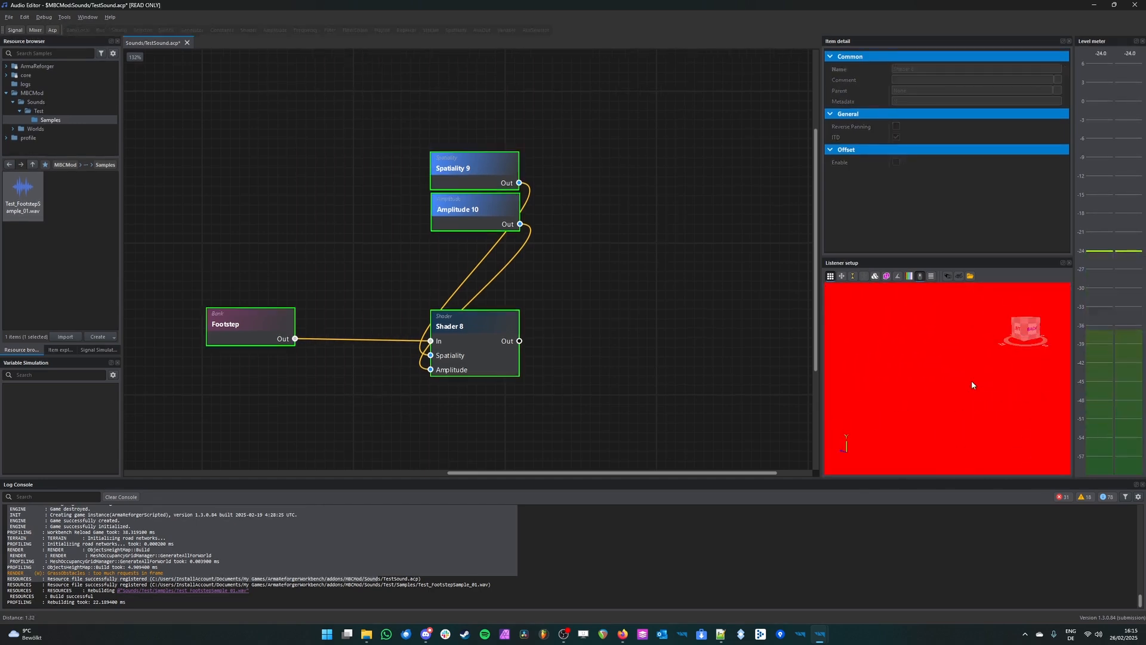
Step: Play the Shader repeatedly while moving the listener farther from the source and around it
{"action": "scroll", "coordinate": [972, 385], "scroll_direction": "down", "scroll_amount": 2}
{"action": "scroll", "coordinate": [972, 385], "scroll_direction": "down", "scroll_amount": 9}
{"action": "key", "text": "space"}
{"action": "right_click_drag", "start_coordinate": [972, 385], "coordinate": [1022, 381]}
{"action": "key", "text": "space"}
{"action": "scroll", "coordinate": [1047, 381], "scroll_direction": "down", "scroll_amount": 3}
{"action": "key", "text": "space"}
{"action": "scroll", "coordinate": [1047, 381], "scroll_direction": "down", "scroll_amount": 2}
{"action": "right_click_drag", "start_coordinate": [966, 394], "coordinate": [966, 382]}
{"action": "key", "text": "space"}
Step: Set the Amplitude node's Outer Range to 500
{"action": "middle_click_drag", "start_coordinate": [479, 207], "coordinate": [450, 192]}
{"action": "left_click", "coordinate": [451, 192]}
{"action": "left_click", "coordinate": [950, 148]}
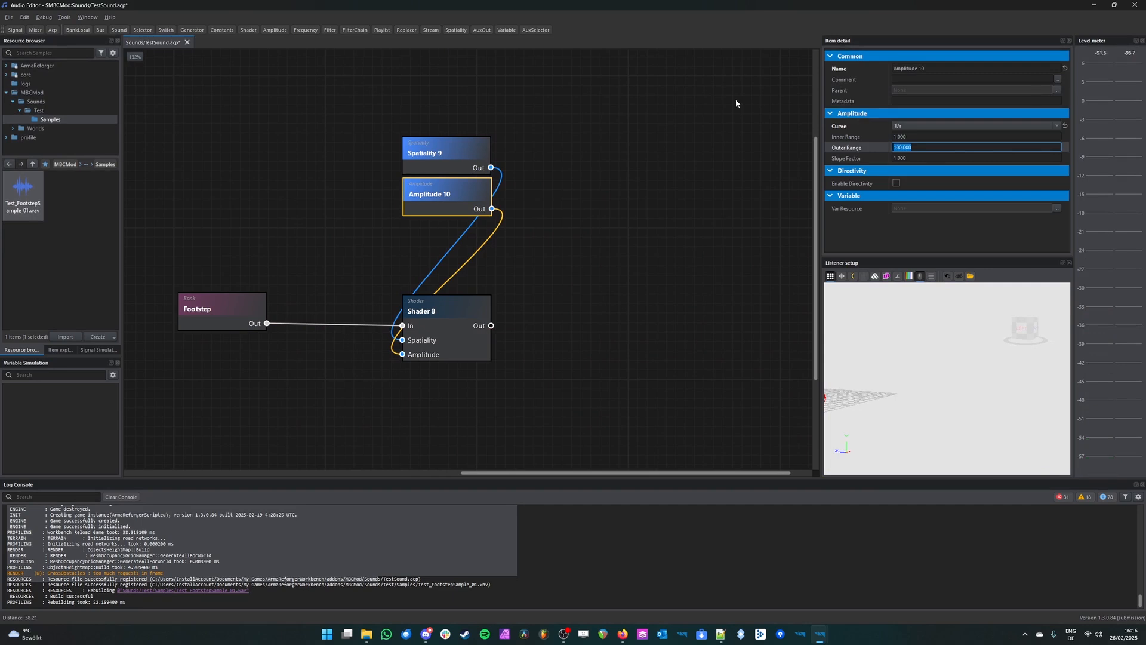
{"action": "type", "text": "500"}
{"action": "key", "text": "Return"}
Step: Play the Shader with the extended Outer Range while rotating the listener around the source
{"action": "left_click", "coordinate": [462, 332]}
{"action": "key", "text": "space"}
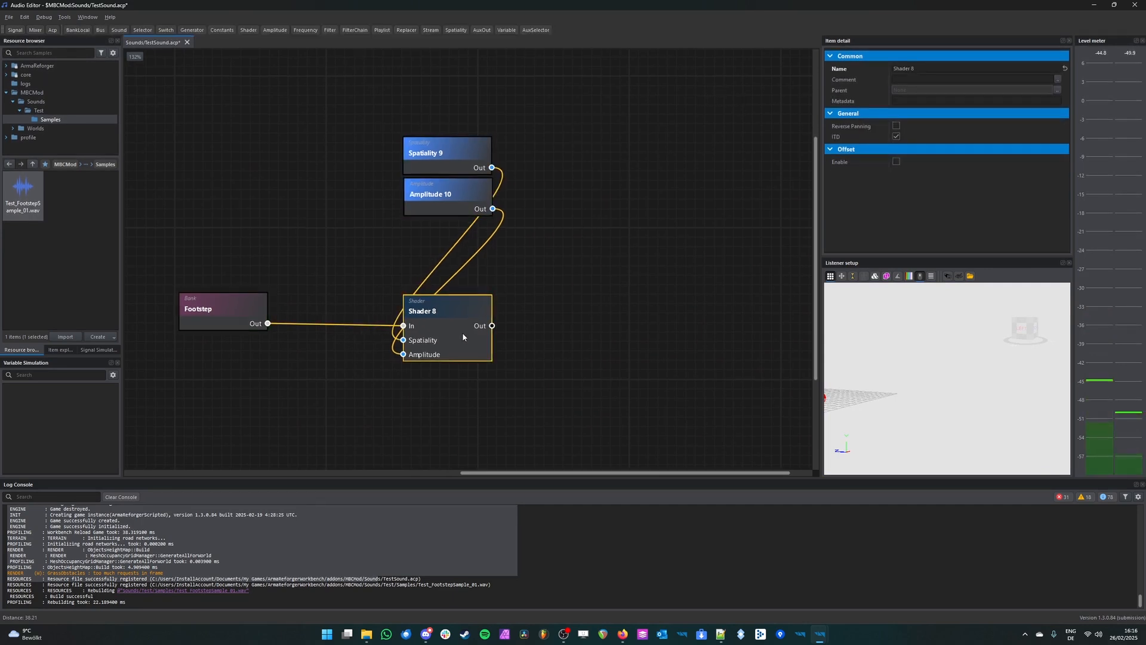
{"action": "middle_click_drag", "start_coordinate": [462, 331], "coordinate": [470, 333]}
{"action": "right_click_drag", "start_coordinate": [952, 430], "coordinate": [928, 424]}
{"action": "key", "text": "space"}
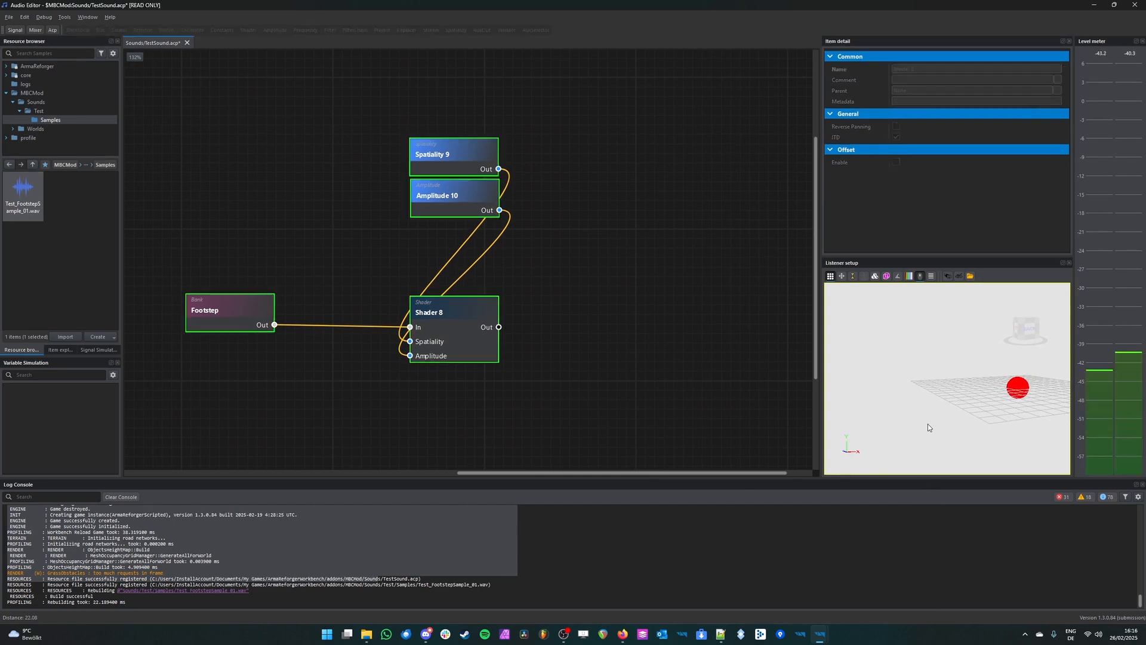
Step: Set the Amplitude node's Slope Factor to 40
{"action": "middle_click_drag", "start_coordinate": [589, 227], "coordinate": [585, 224]}
{"action": "left_click", "coordinate": [476, 161]}
{"action": "left_click", "coordinate": [454, 192]}
{"action": "left_click", "coordinate": [949, 158]}
{"action": "left_click_drag", "start_coordinate": [949, 158], "coordinate": [884, 155]}
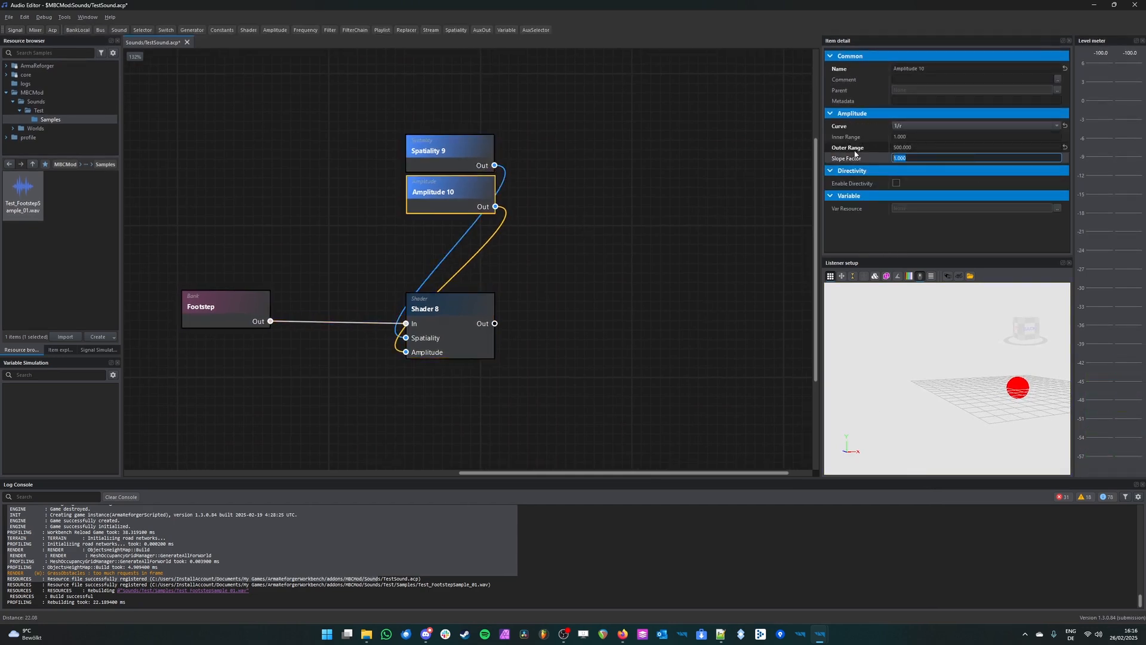
{"action": "type", "text": "40"}
{"action": "key", "text": "Return"}
Step: Play the Shader at nearer and farther listener distances to hear the effect of the Slope Factor
{"action": "left_click", "coordinate": [476, 332]}
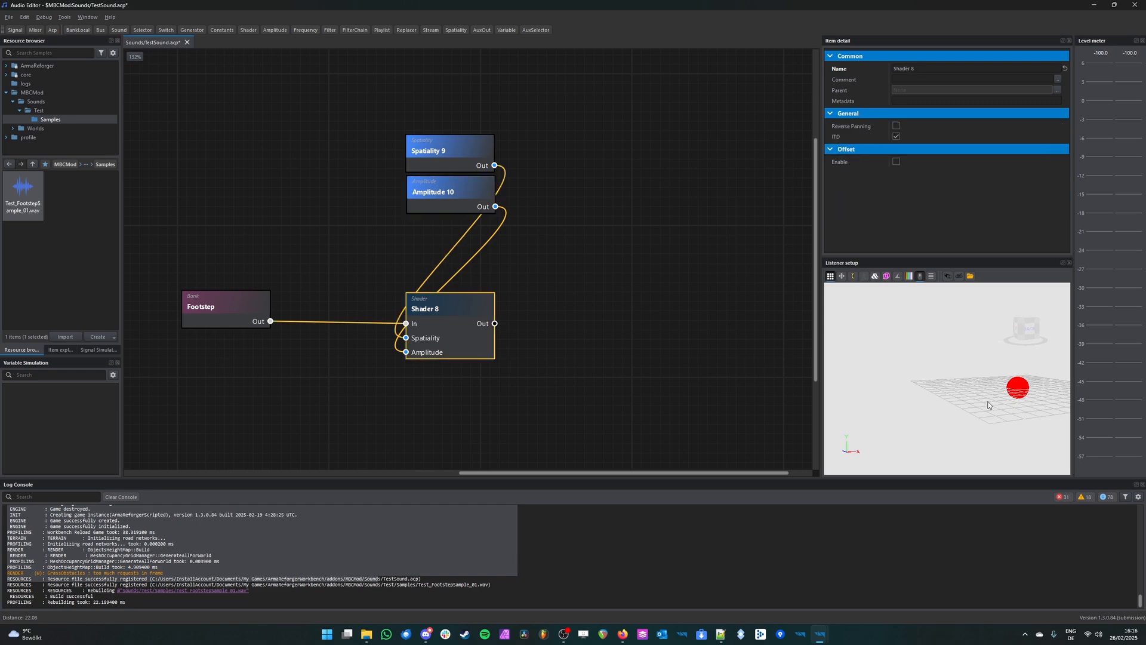
{"action": "scroll", "coordinate": [967, 400], "scroll_direction": "down", "scroll_amount": 5}
{"action": "scroll", "coordinate": [967, 400], "scroll_direction": "down", "scroll_amount": 3}
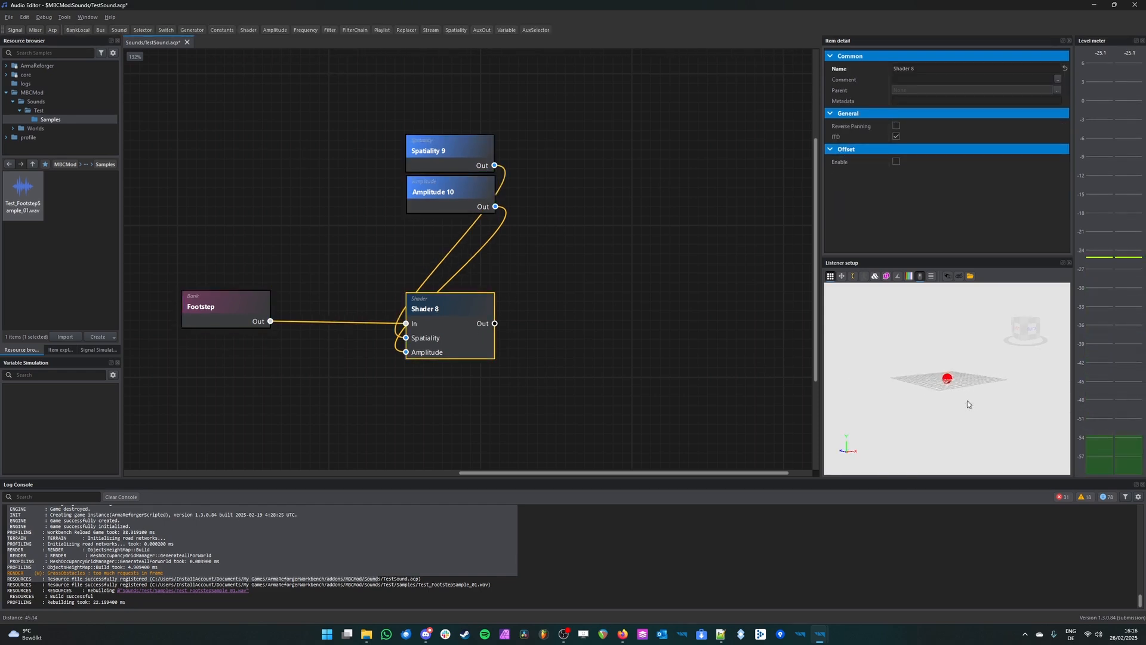
{"action": "scroll", "coordinate": [1058, 399], "scroll_direction": "up", "scroll_amount": 5}
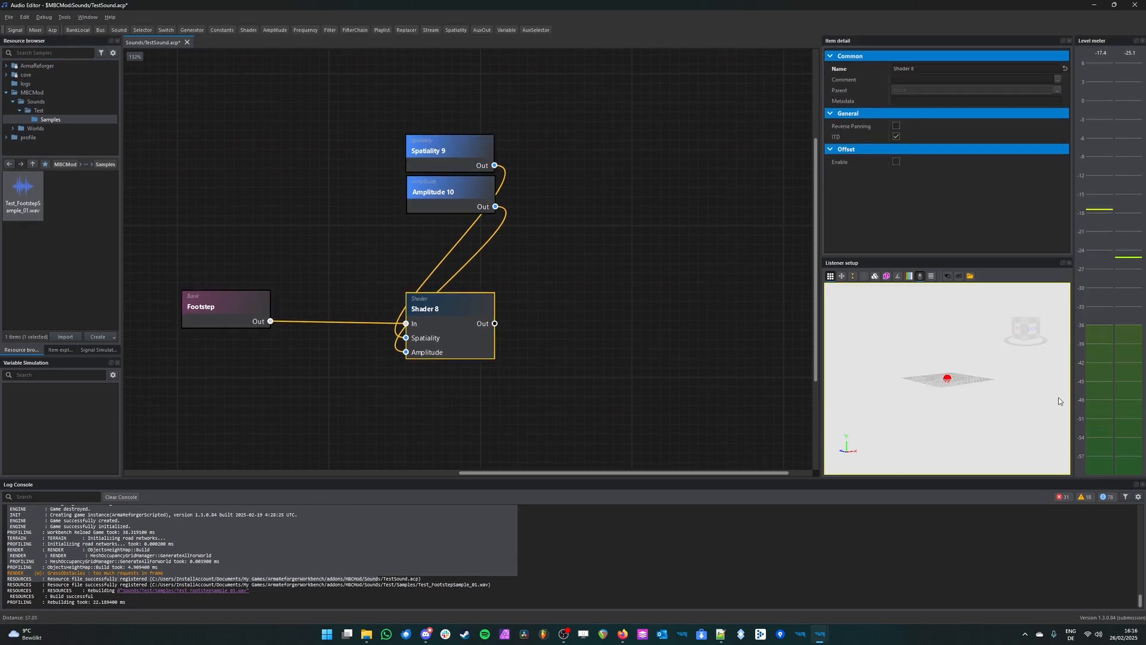
{"action": "left_click", "coordinate": [632, 221]}
Step: Add a Frequency port to the Shader and create a Frequency node
{"action": "left_click", "coordinate": [476, 314]}
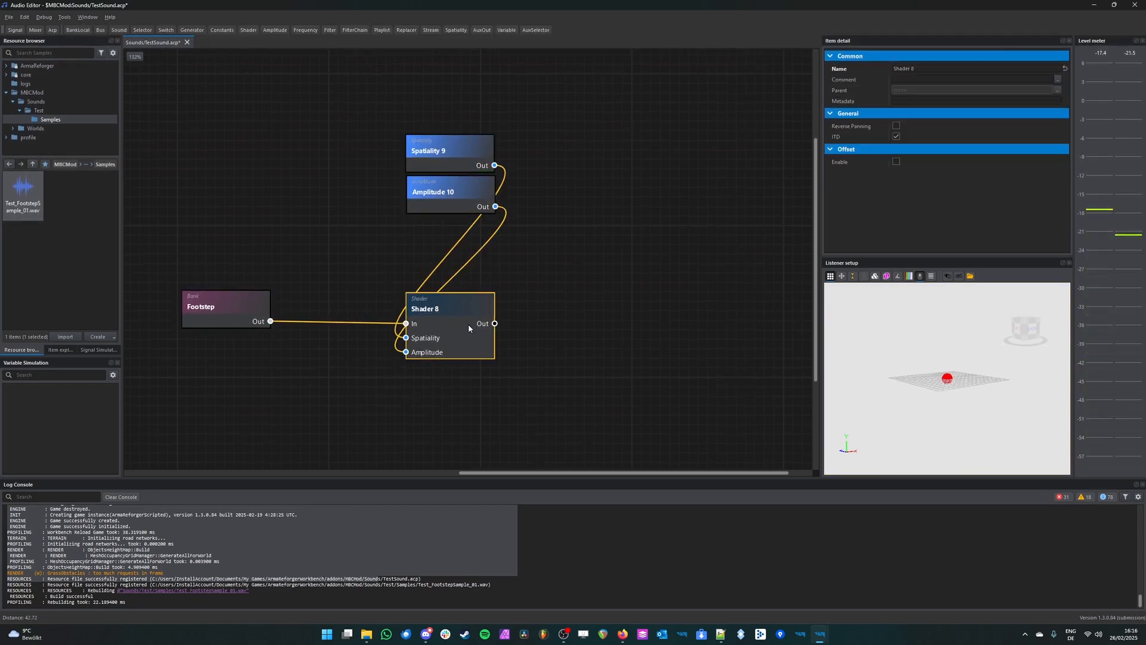
{"action": "right_click", "coordinate": [468, 323]}
{"action": "mouse_move", "coordinate": [512, 362]}
{"action": "left_click", "coordinate": [574, 362]}
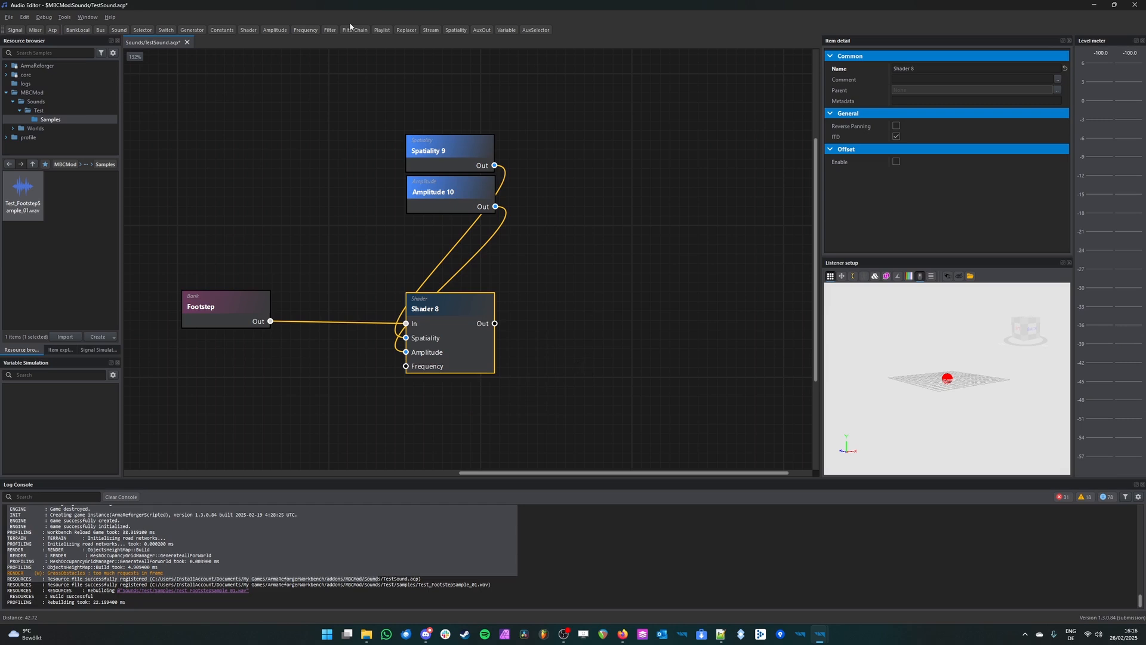
{"action": "left_click", "coordinate": [309, 31]}
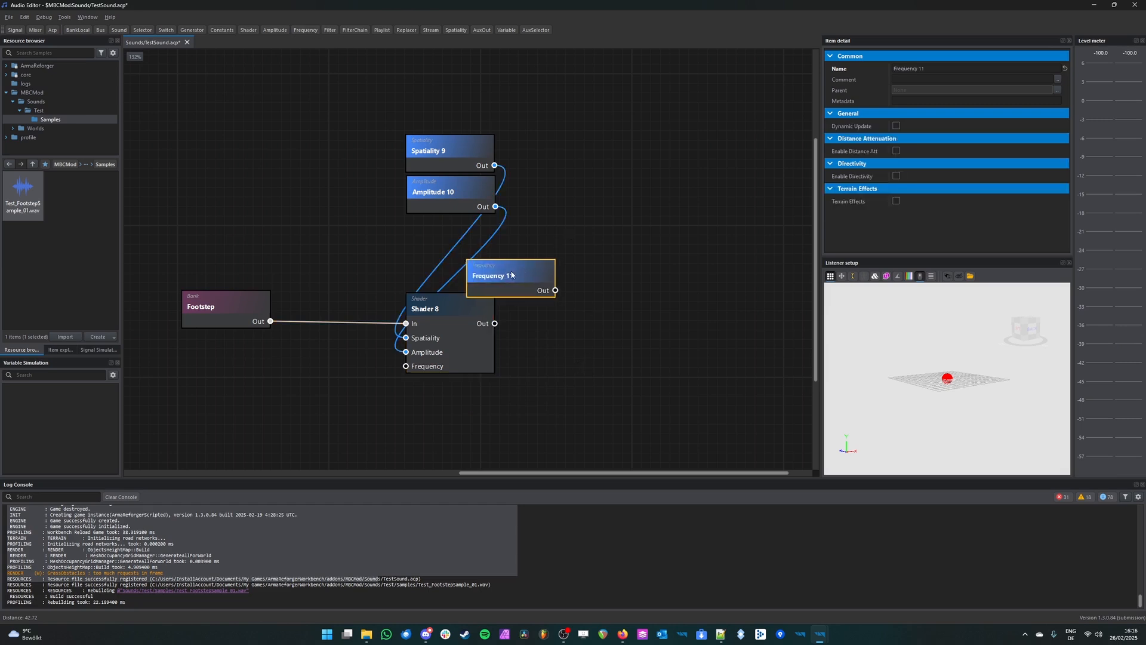
Step: Connect the Frequency node to the Shader's Frequency port, aligned below the Amplitude node, and enable its Distance Attenuation
{"action": "left_click_drag", "start_coordinate": [514, 271], "coordinate": [451, 239]}
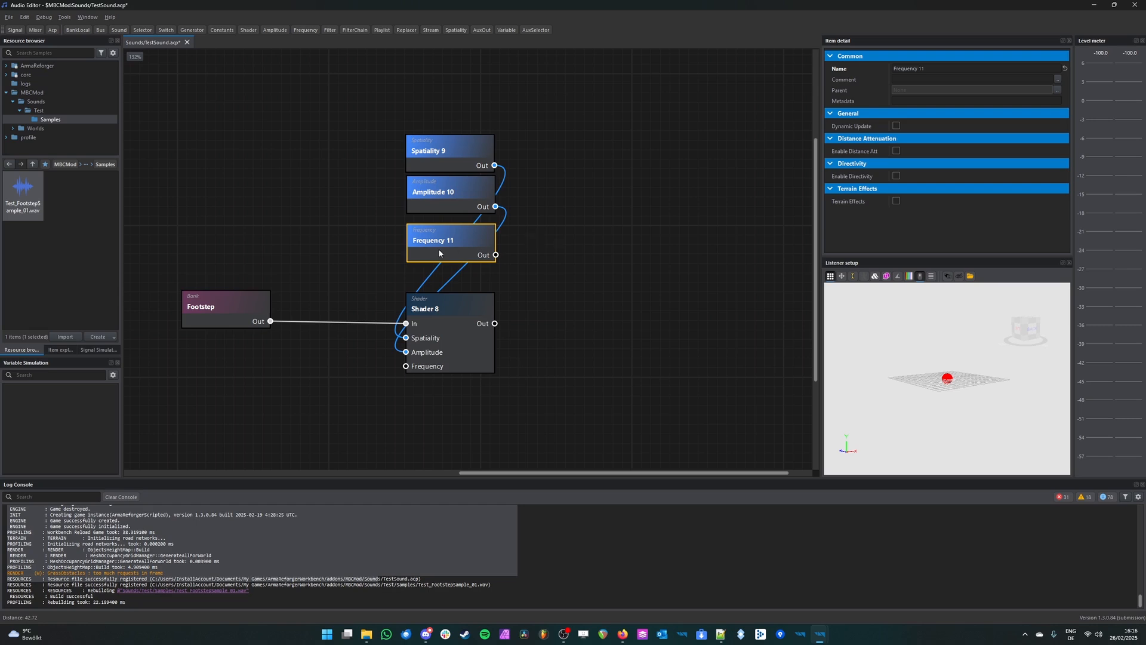
{"action": "left_click_drag", "start_coordinate": [488, 258], "coordinate": [406, 366]}
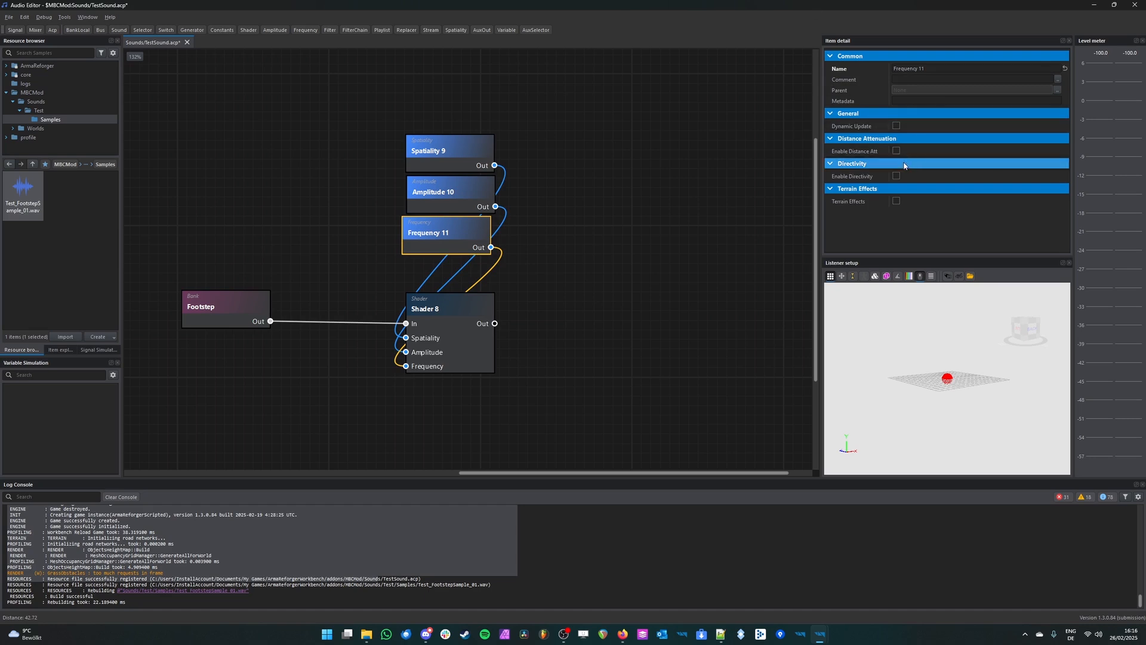
{"action": "left_click", "coordinate": [895, 151]}
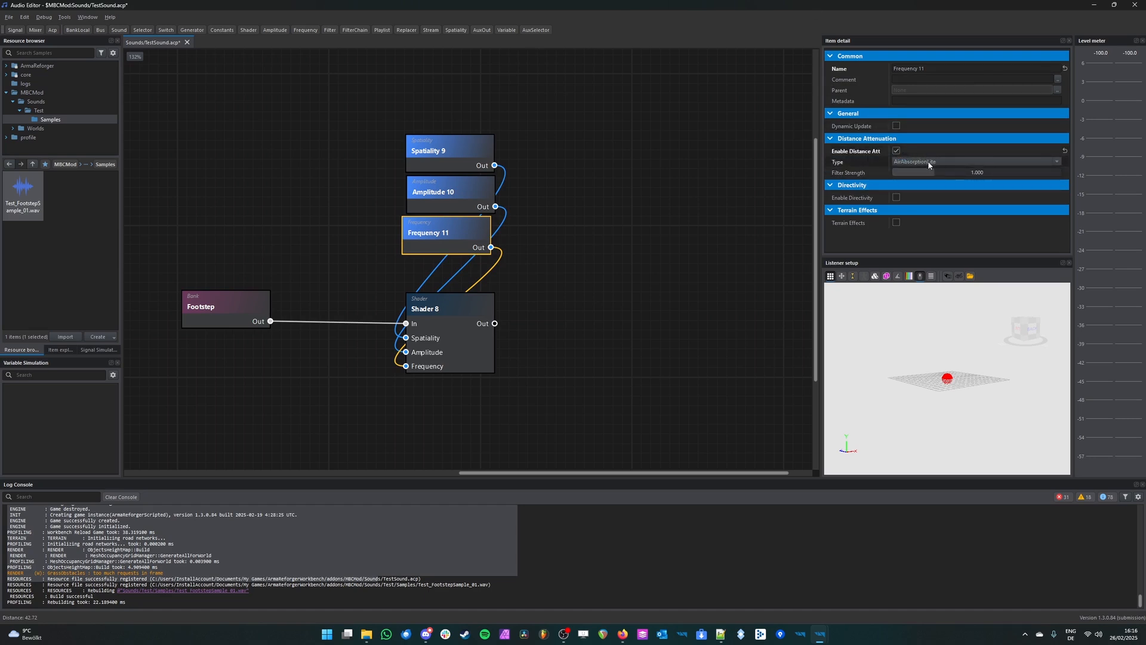
{"action": "left_click_drag", "start_coordinate": [445, 252], "coordinate": [450, 253]}
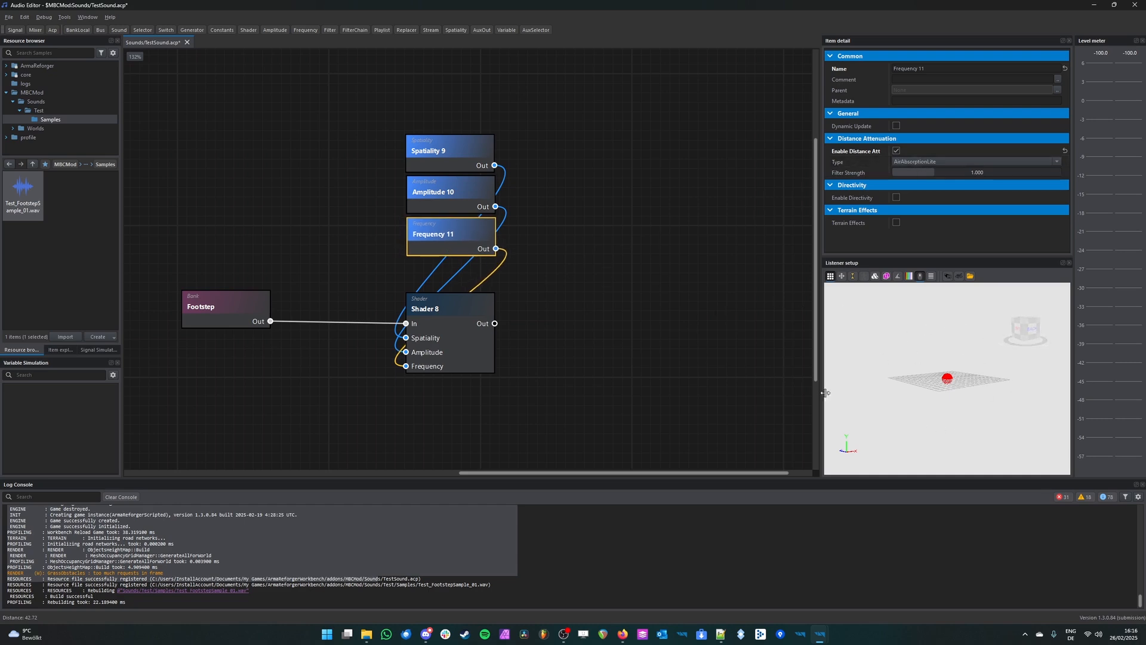
Step: Play the Shader at near and far listener distances to hear the Frequency node's distance attenuation
{"action": "left_click", "coordinate": [472, 312]}
{"action": "key", "text": "space"}
{"action": "scroll", "coordinate": [973, 377], "scroll_direction": "down", "scroll_amount": 6}
{"action": "key", "text": "space"}
{"action": "key", "text": "space"}
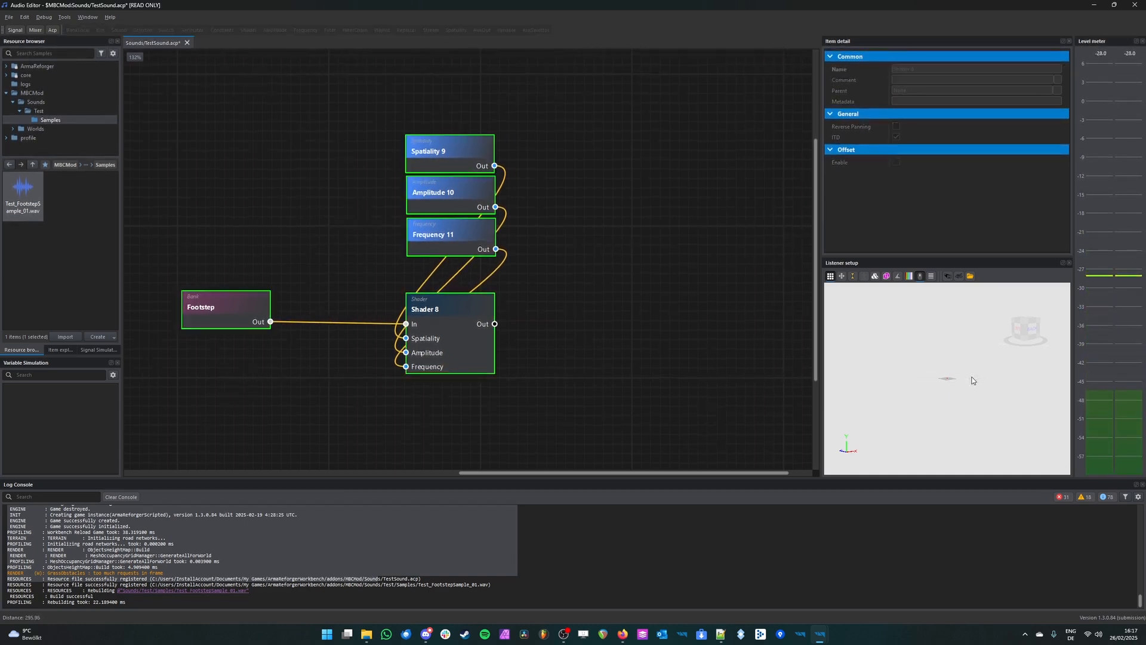
{"action": "scroll", "coordinate": [972, 380], "scroll_direction": "up", "scroll_amount": 2}
{"action": "key", "text": "space"}
{"action": "scroll", "coordinate": [938, 376], "scroll_direction": "up", "scroll_amount": 5}
{"action": "left_click", "coordinate": [406, 248]}
{"action": "left_click", "coordinate": [448, 248]}
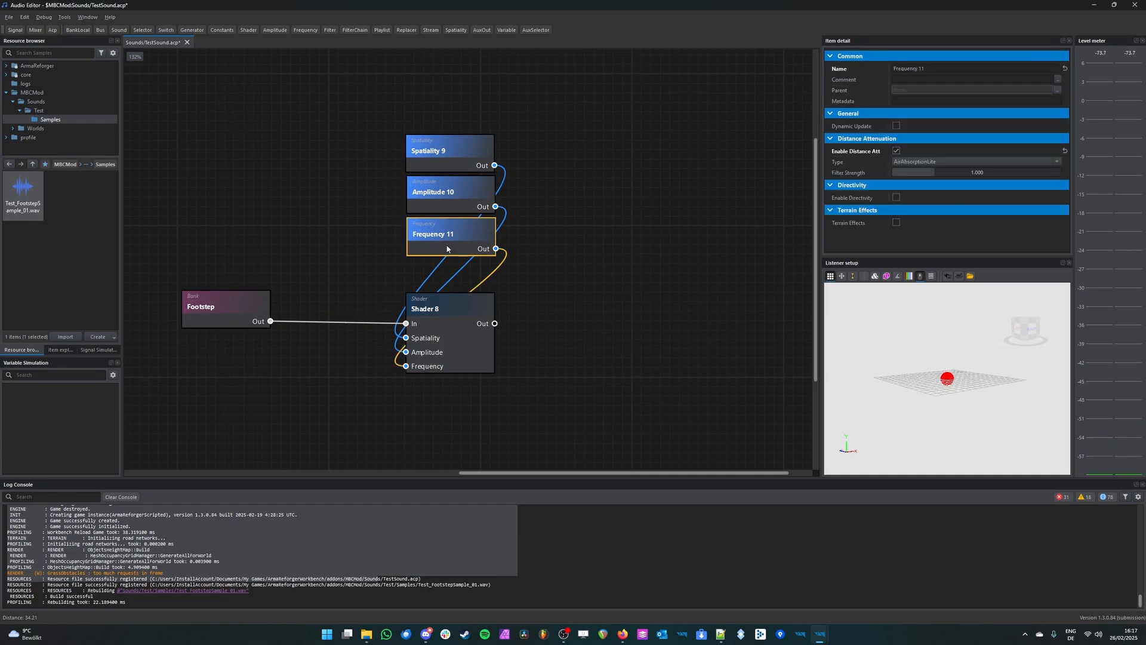
{"action": "right_click_drag", "start_coordinate": [920, 374], "coordinate": [944, 351]}
{"action": "scroll", "coordinate": [944, 353], "scroll_direction": "down", "scroll_amount": 4}
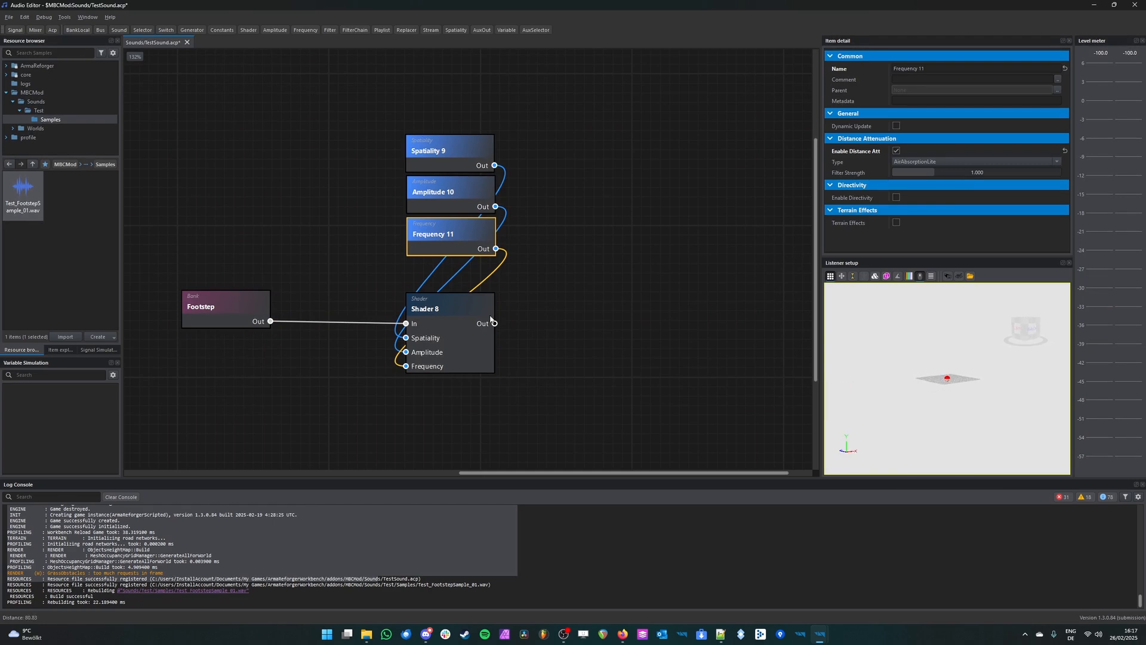
Step: Set the Amplitude node's Outer Range to 1500
{"action": "left_click", "coordinate": [448, 200]}
{"action": "left_click", "coordinate": [942, 148]}
{"action": "type", "text": "1"}
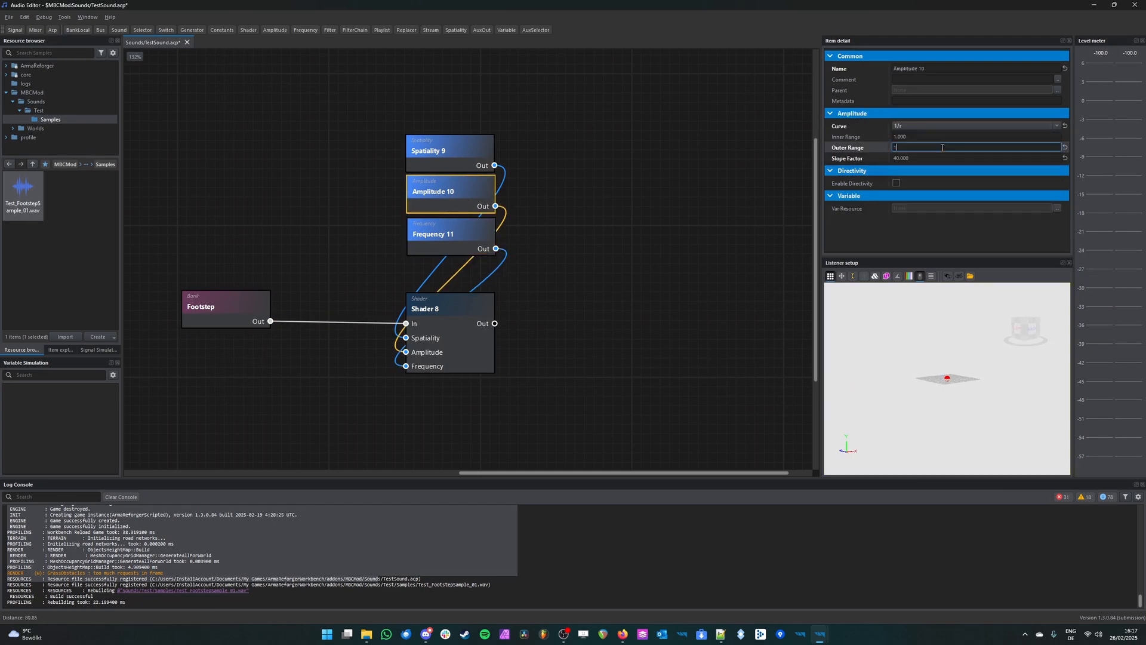
{"action": "type", "text": "500"}
{"action": "key", "text": "Return"}
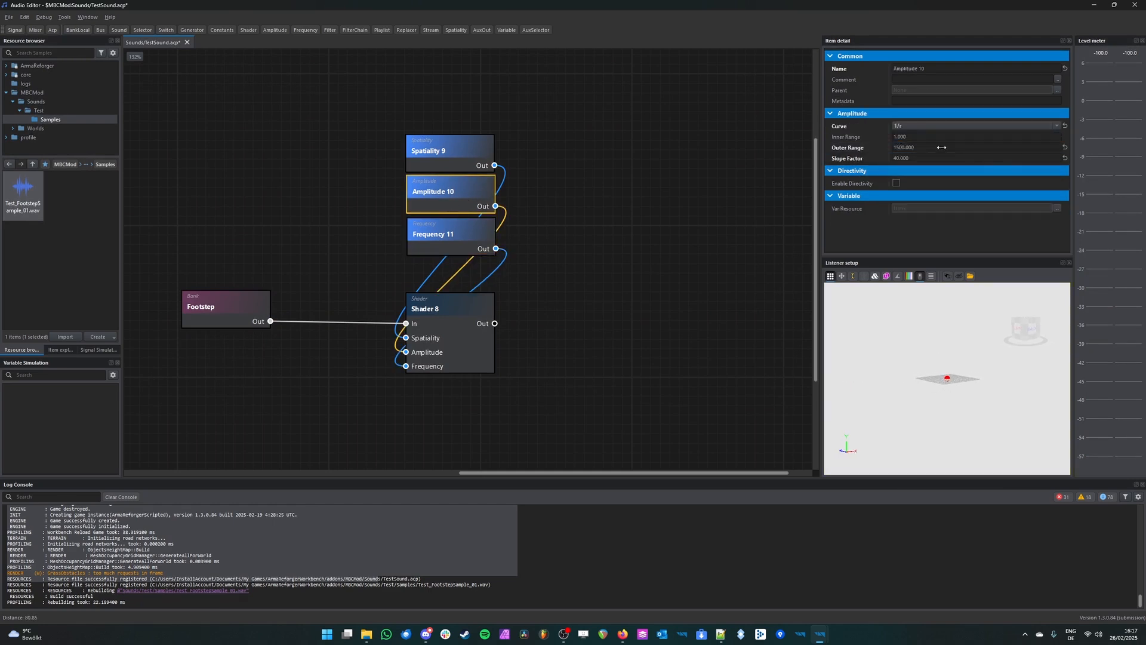
Step: Play the Shader with the listener very far from the source and again close to it
{"action": "left_click", "coordinate": [438, 369]}
{"action": "scroll", "coordinate": [905, 377], "scroll_direction": "down", "scroll_amount": 10}
{"action": "key", "text": "space"}
{"action": "key", "text": "space"}
{"action": "key", "text": "space"}
{"action": "key", "text": "space"}
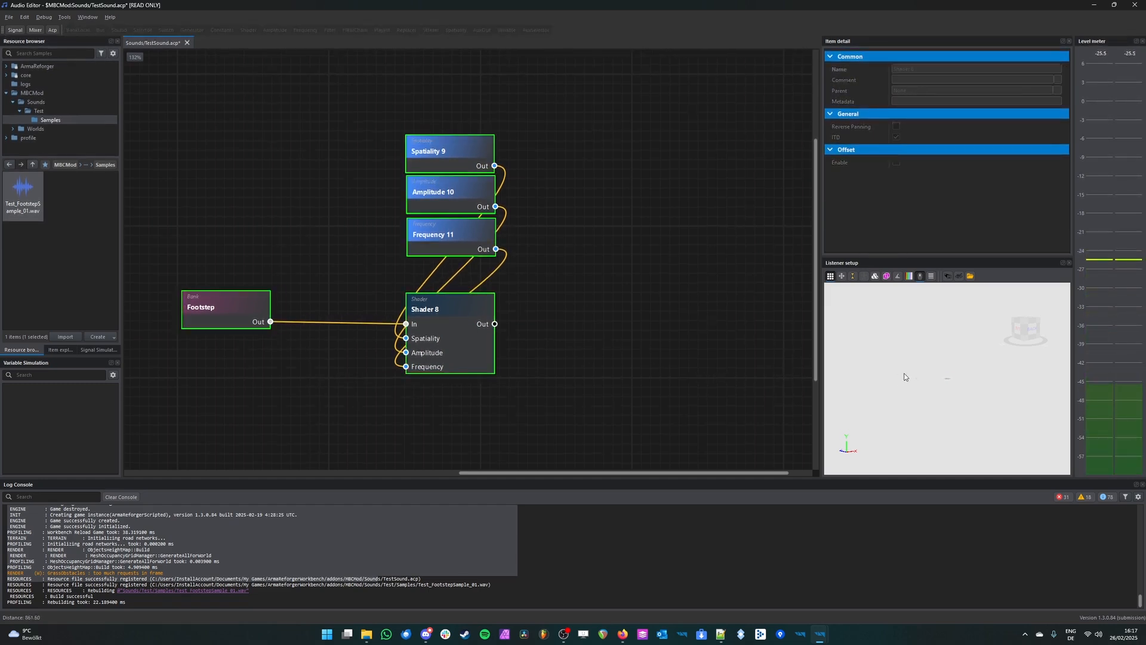
{"action": "scroll", "coordinate": [904, 377], "scroll_direction": "down", "scroll_amount": 1}
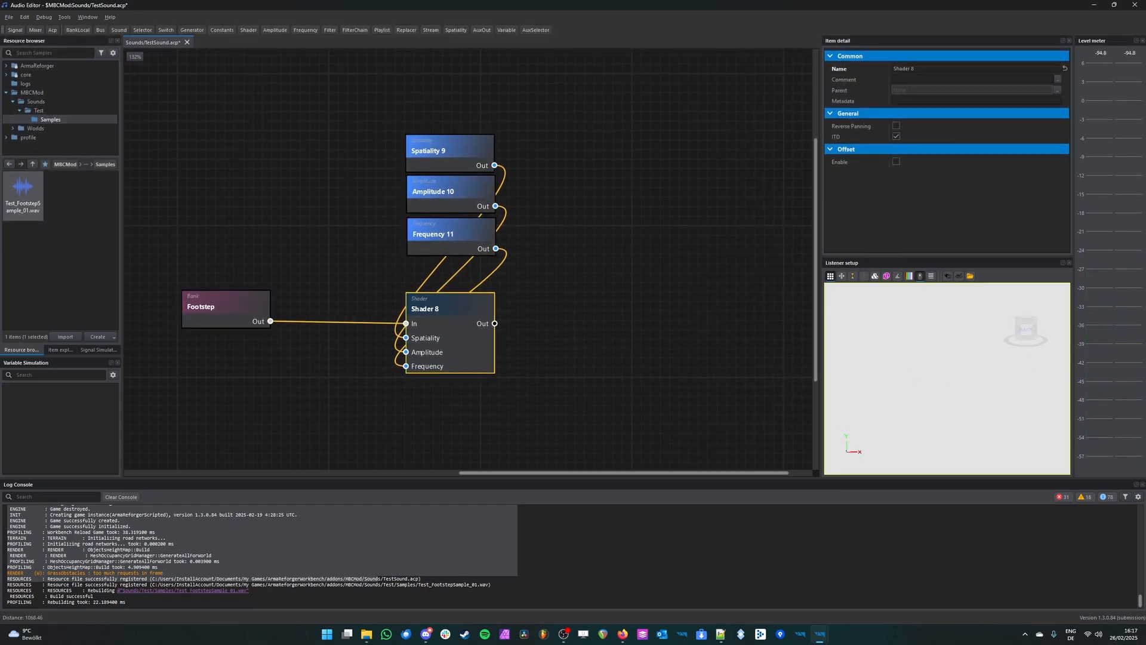
{"action": "scroll", "coordinate": [938, 374], "scroll_direction": "up", "scroll_amount": 13}
{"action": "scroll", "coordinate": [935, 375], "scroll_direction": "up", "scroll_amount": 8}
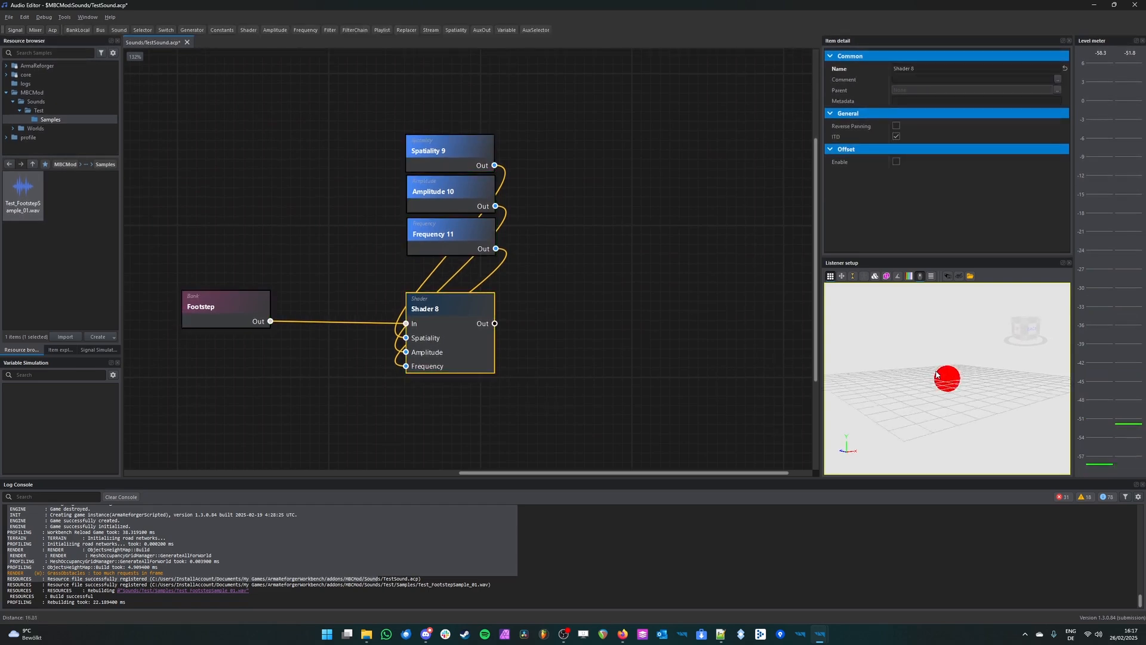
{"action": "scroll", "coordinate": [936, 331], "scroll_direction": "up", "scroll_amount": 1}
{"action": "left_click", "coordinate": [936, 331]}
{"action": "left_click", "coordinate": [936, 332]}
Step: Review the Footstep bank's envelope and sample settings and its footstep sample file
{"action": "left_click", "coordinate": [554, 314]}
{"action": "middle_click_drag", "start_coordinate": [543, 319], "coordinate": [659, 315]}
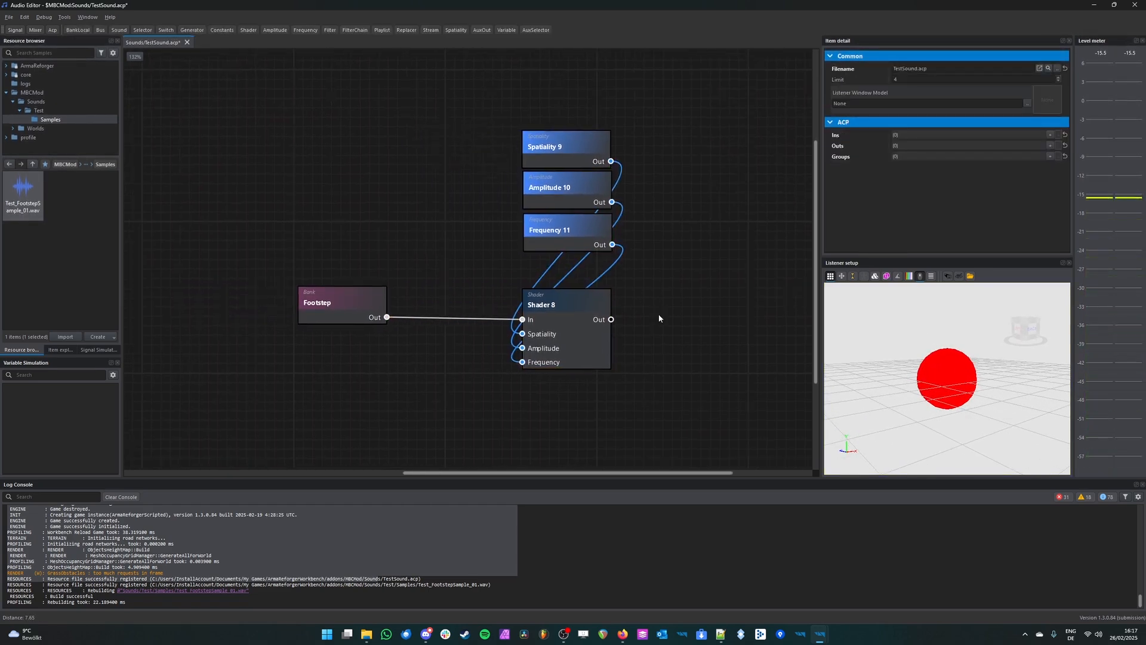
{"action": "left_click", "coordinate": [332, 292]}
{"action": "scroll", "coordinate": [862, 226], "scroll_direction": "down", "scroll_amount": 5}
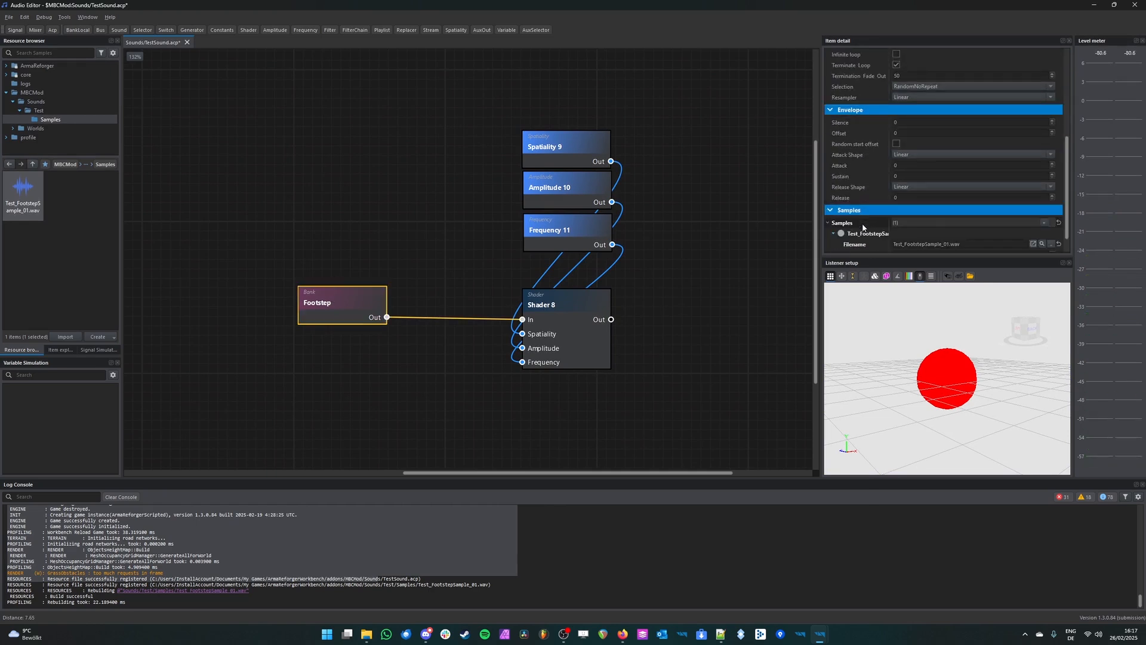
{"action": "right_click", "coordinate": [30, 205]}
{"action": "left_click", "coordinate": [41, 181]}
{"action": "left_click", "coordinate": [444, 229]}
{"action": "middle_click_drag", "start_coordinate": [647, 231], "coordinate": [537, 240]}
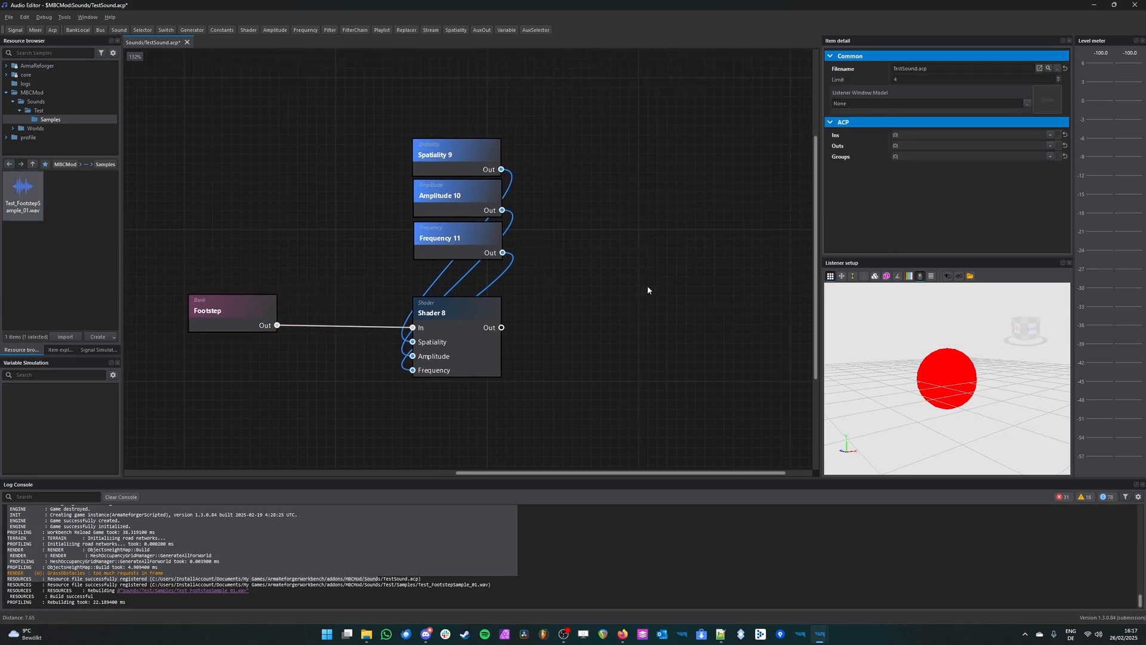
Step: Play the Shader with all three connected nodes while moving the listener away from and around the source
{"action": "left_click", "coordinate": [454, 314]}
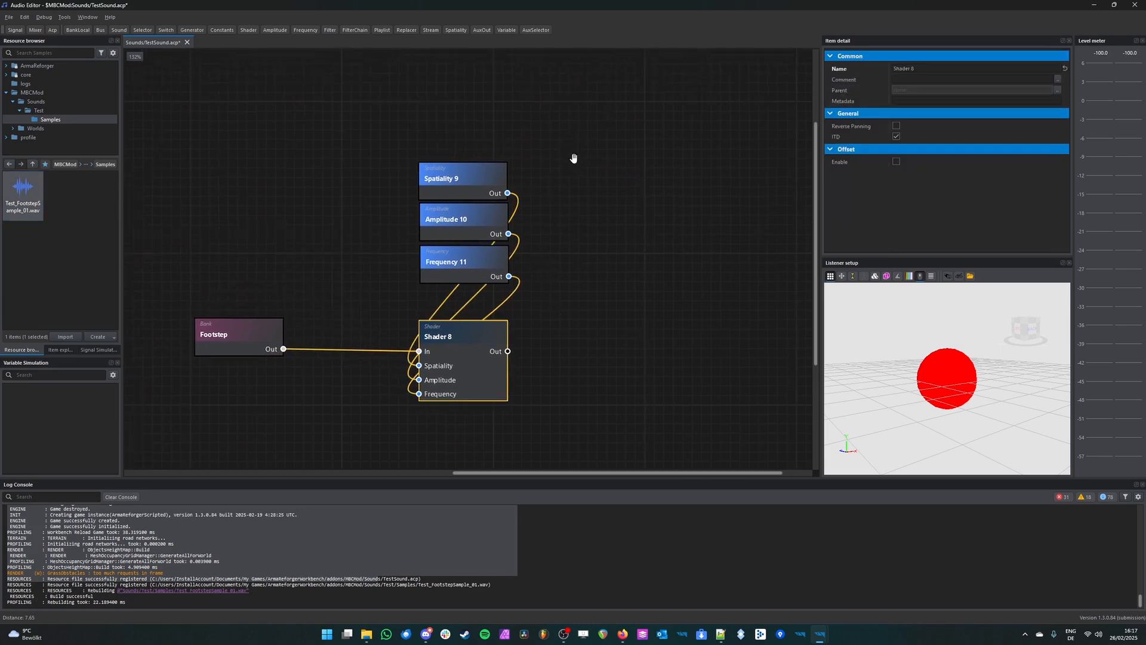
{"action": "left_click", "coordinate": [426, 387]}
{"action": "left_click", "coordinate": [425, 400]}
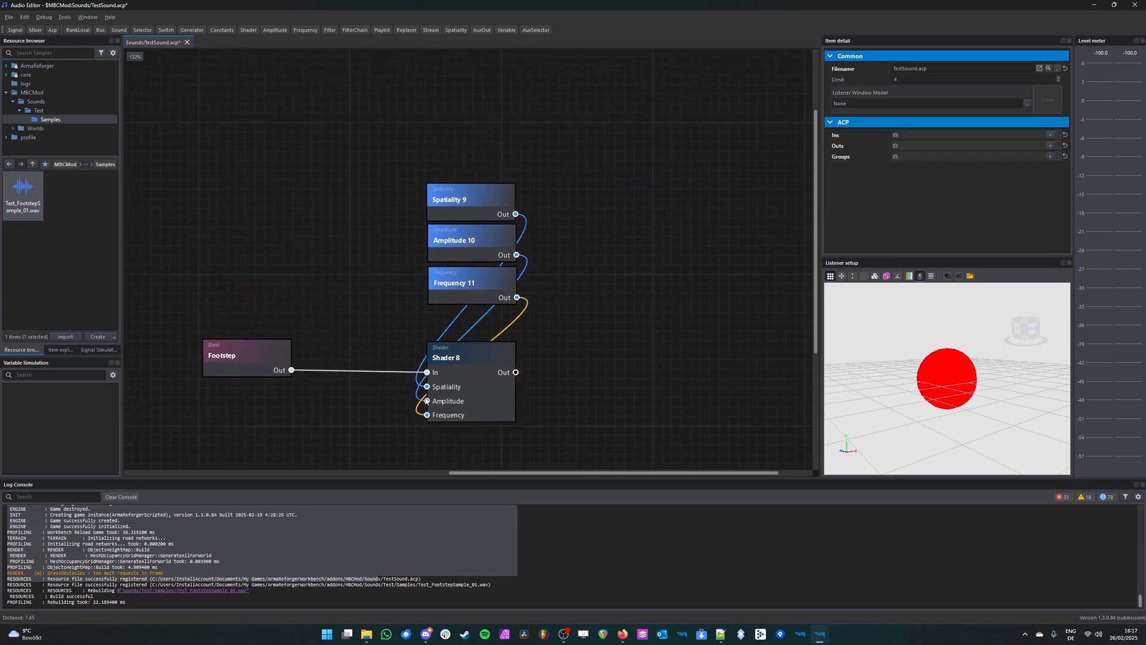
{"action": "left_click", "coordinate": [481, 389]}
{"action": "middle_click_drag", "start_coordinate": [594, 390], "coordinate": [607, 350]}
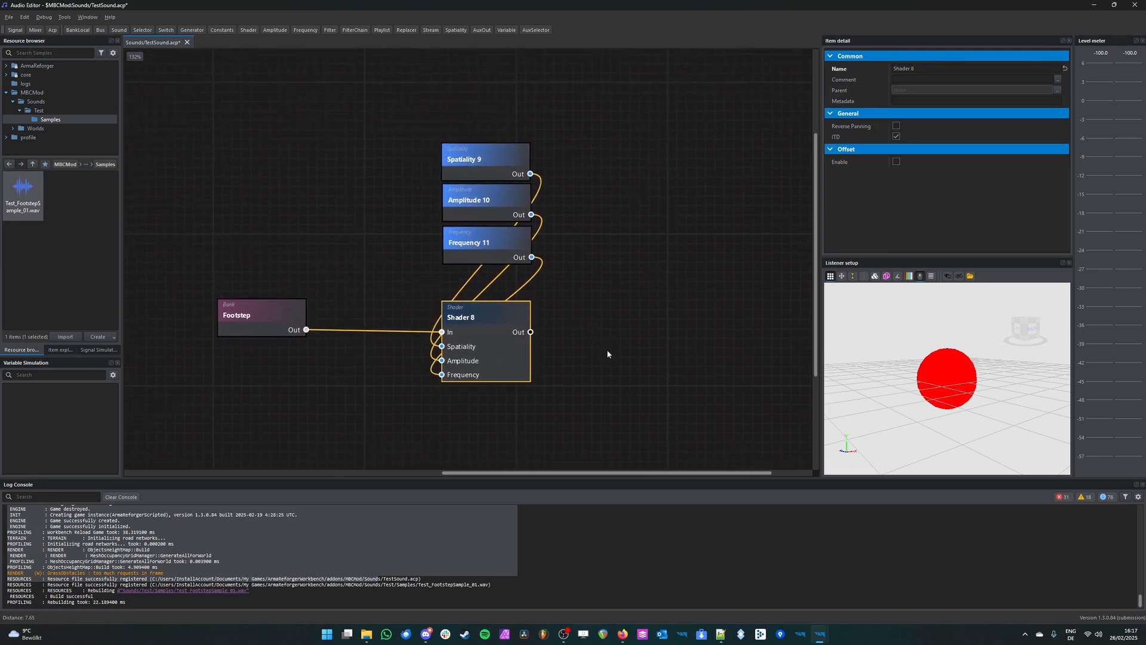
{"action": "scroll", "coordinate": [973, 353], "scroll_direction": "down", "scroll_amount": 10}
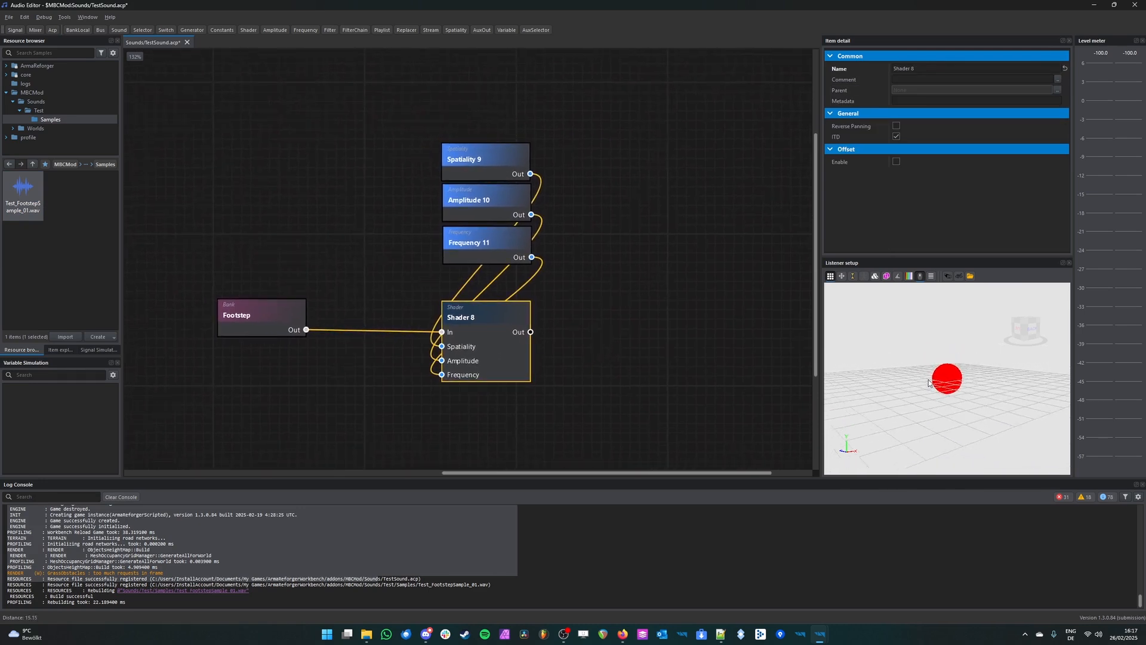
{"action": "right_click_drag", "start_coordinate": [949, 377], "coordinate": [916, 382]}
{"action": "key", "text": "space"}
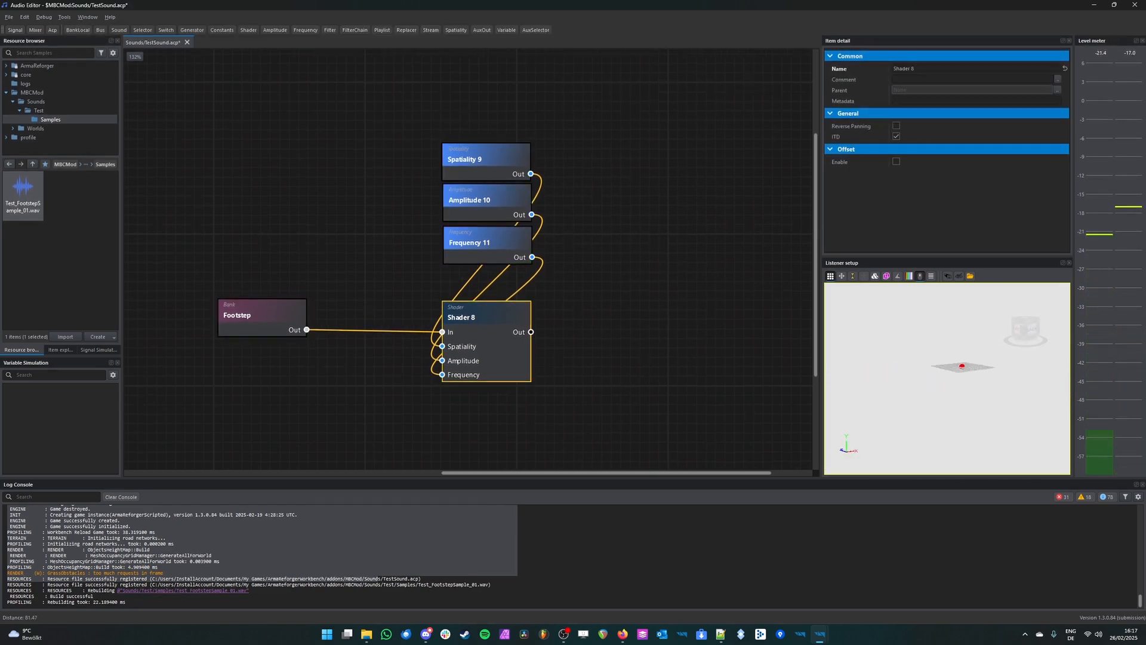
{"action": "right_click_drag", "start_coordinate": [883, 392], "coordinate": [919, 385]}
{"action": "key", "text": "space"}
{"action": "key", "text": "space"}
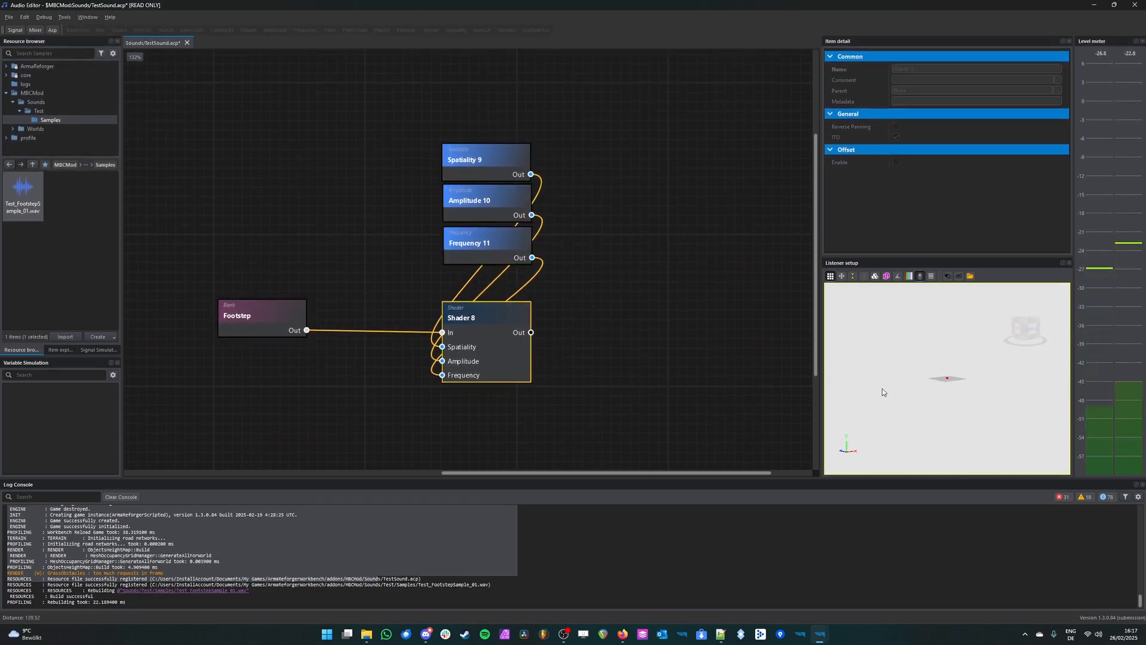
{"action": "key", "text": "space"}
Step: Add a Sound node beside the Shader and connect the Shader's Out port to the Sound node's In port
{"action": "left_click", "coordinate": [684, 360]}
{"action": "middle_click_drag", "start_coordinate": [626, 366], "coordinate": [605, 326]}
{"action": "scroll", "coordinate": [582, 328], "scroll_direction": "down", "scroll_amount": 3}
{"action": "middle_click_drag", "start_coordinate": [675, 279], "coordinate": [585, 262]}
{"action": "scroll", "coordinate": [598, 277], "scroll_direction": "up", "scroll_amount": 1}
{"action": "middle_click_drag", "start_coordinate": [576, 207], "coordinate": [546, 274]}
{"action": "left_click_drag", "start_coordinate": [117, 33], "coordinate": [593, 367]}
{"action": "left_click_drag", "start_coordinate": [452, 354], "coordinate": [482, 361]}
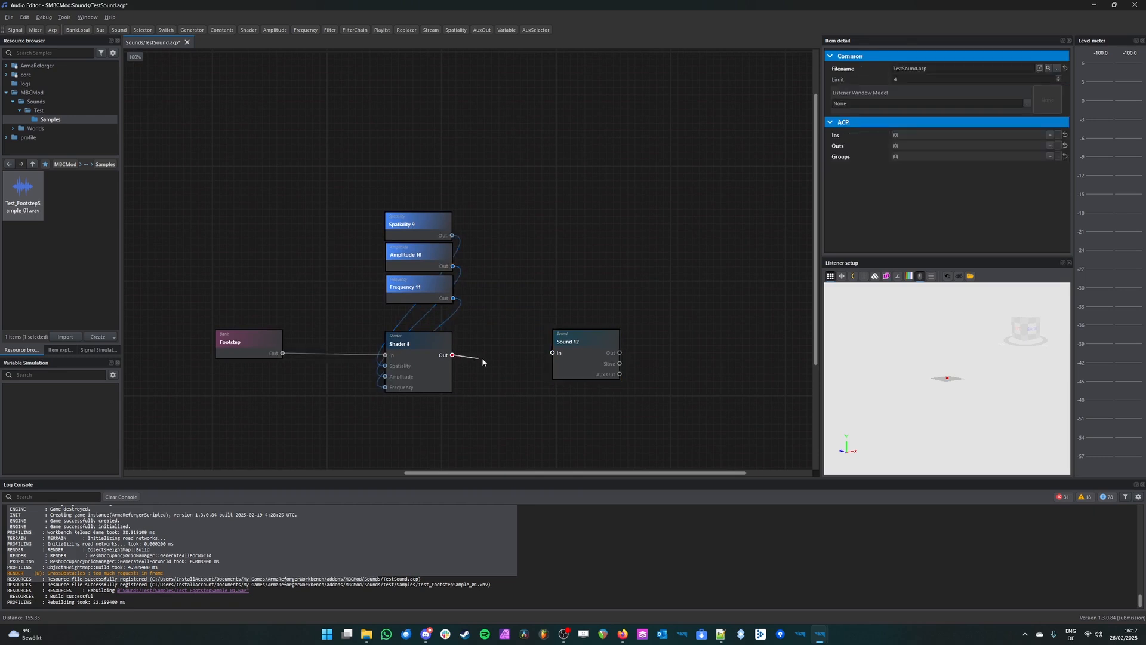
{"action": "left_click_drag", "start_coordinate": [556, 360], "coordinate": [591, 364]}
{"action": "left_click", "coordinate": [703, 304]}
{"action": "scroll", "coordinate": [502, 363], "scroll_direction": "up", "scroll_amount": 2}
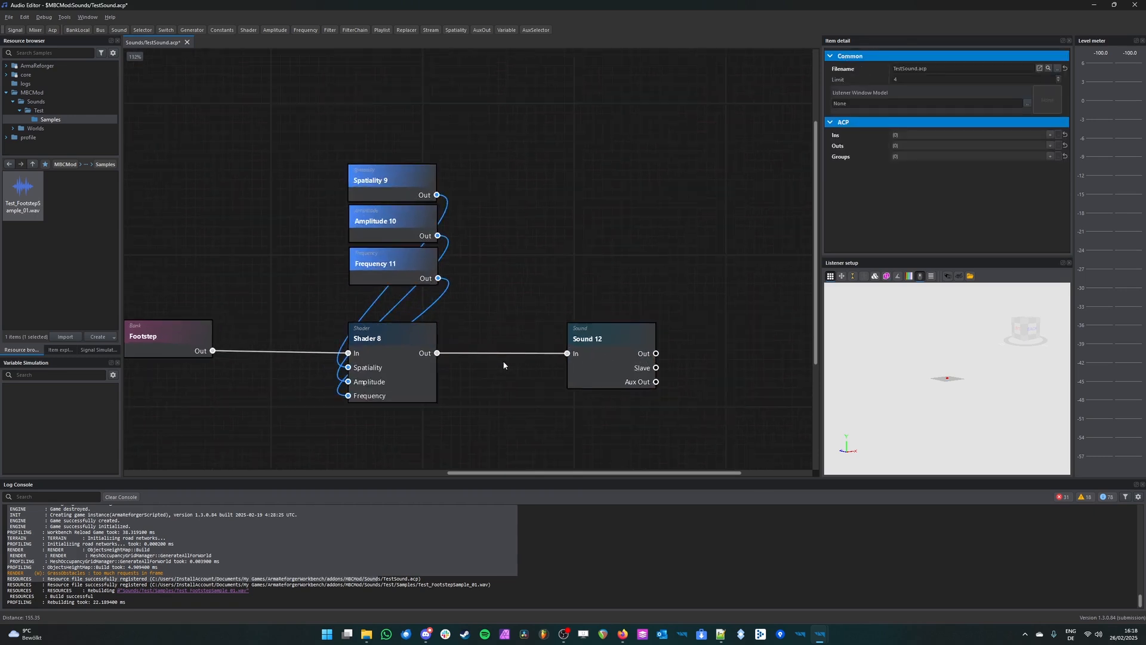
{"action": "left_click", "coordinate": [602, 358]}
Step: Duplicate the whole footstep node chain, place the copy below the original, and save the project
{"action": "middle_click_drag", "start_coordinate": [546, 346], "coordinate": [615, 231]}
{"action": "scroll", "coordinate": [610, 239], "scroll_direction": "down", "scroll_amount": 5}
{"action": "left_click_drag", "start_coordinate": [713, 114], "coordinate": [305, 345]}
{"action": "scroll", "coordinate": [689, 248], "scroll_direction": "up", "scroll_amount": 2}
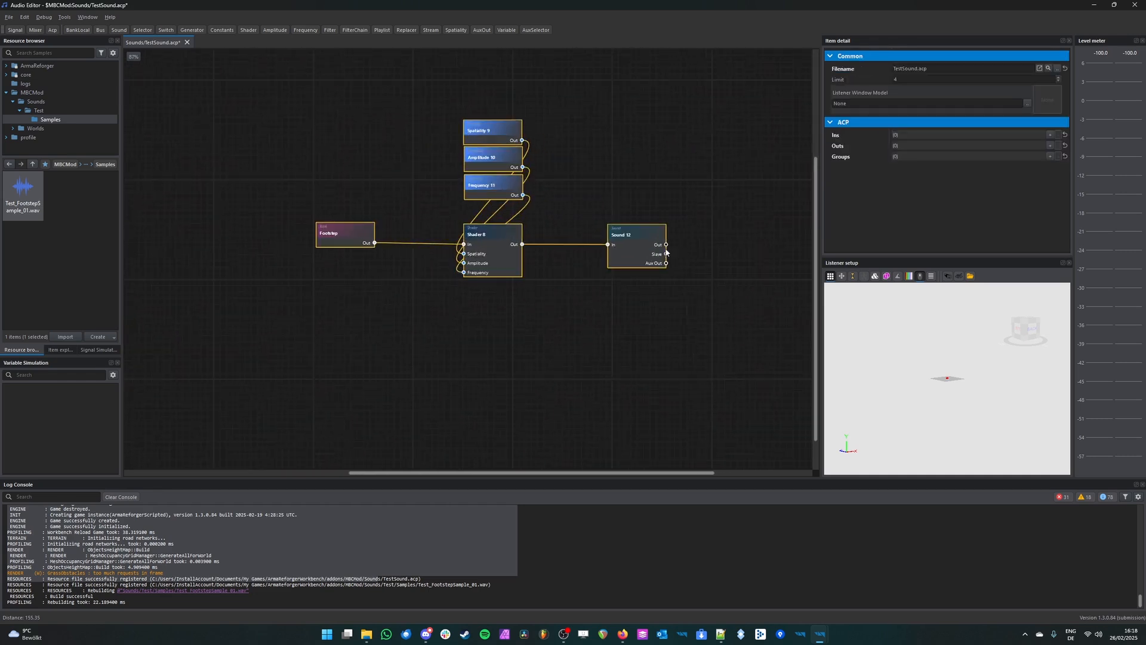
{"action": "key", "text": "ctrl+v"}
{"action": "left_click_drag", "start_coordinate": [527, 362], "coordinate": [488, 338]}
{"action": "left_click", "coordinate": [592, 306]}
{"action": "middle_click_drag", "start_coordinate": [630, 377], "coordinate": [618, 348]}
{"action": "key", "text": "ctrl+s"}
Step: Review the original footstep node chain and its duplicate side by side in the graph
{"action": "left_click", "coordinate": [621, 206]}
{"action": "scroll", "coordinate": [610, 313], "scroll_direction": "down", "scroll_amount": 4}
{"action": "left_click_drag", "start_coordinate": [661, 267], "coordinate": [467, 390]}
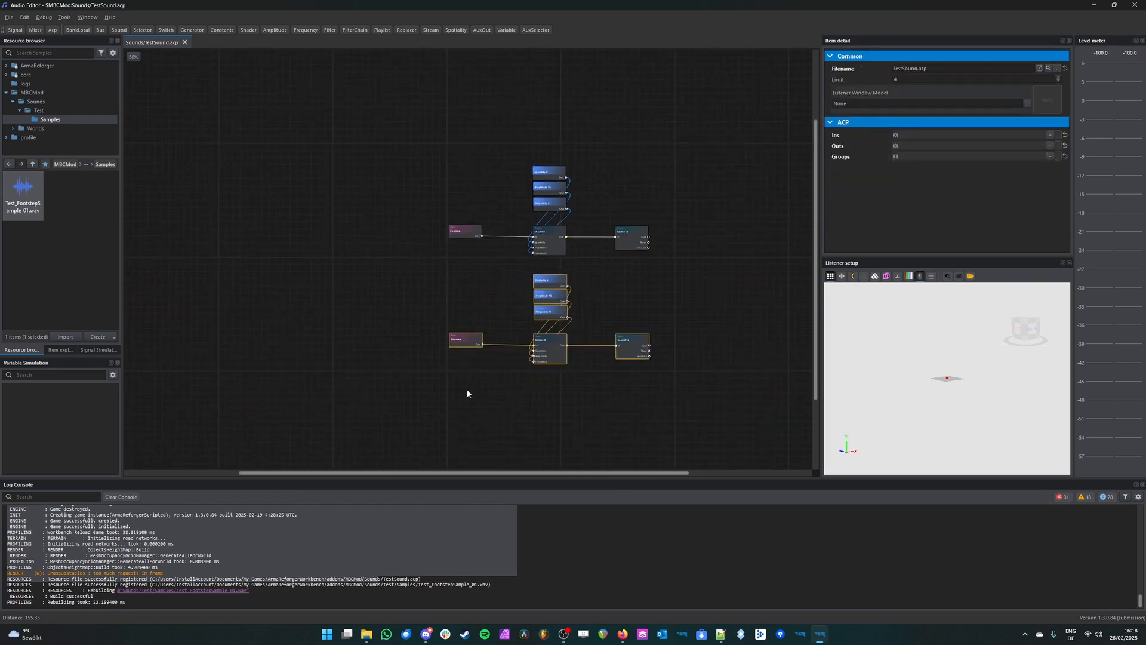
{"action": "left_click_drag", "start_coordinate": [738, 159], "coordinate": [377, 257]}
{"action": "left_click_drag", "start_coordinate": [722, 258], "coordinate": [389, 377]}
{"action": "left_click", "coordinate": [389, 378]}
{"action": "middle_click_drag", "start_coordinate": [686, 178], "coordinate": [618, 257]}
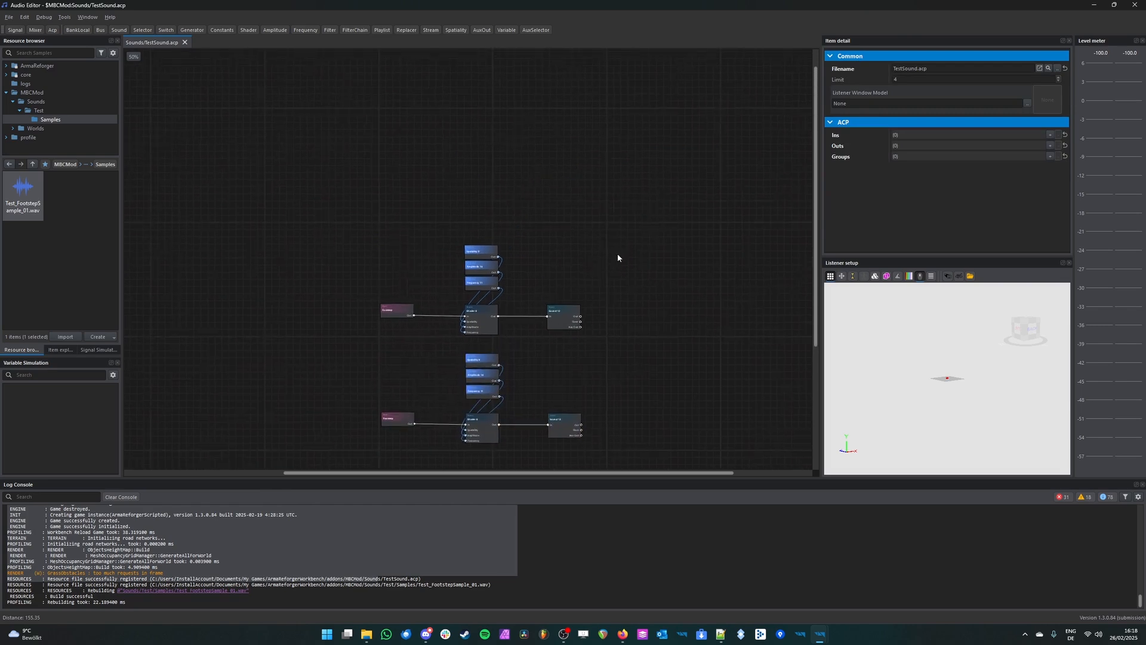
{"action": "scroll", "coordinate": [570, 245], "scroll_direction": "up", "scroll_amount": 1}
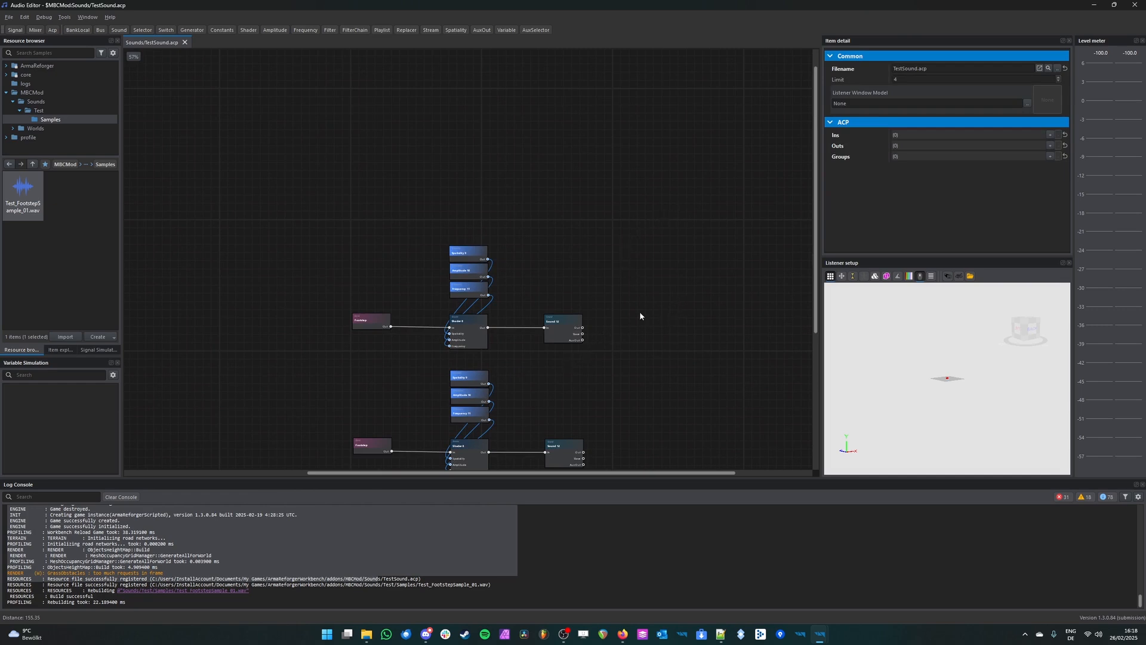
{"action": "scroll", "coordinate": [528, 310], "scroll_direction": "up", "scroll_amount": 3}
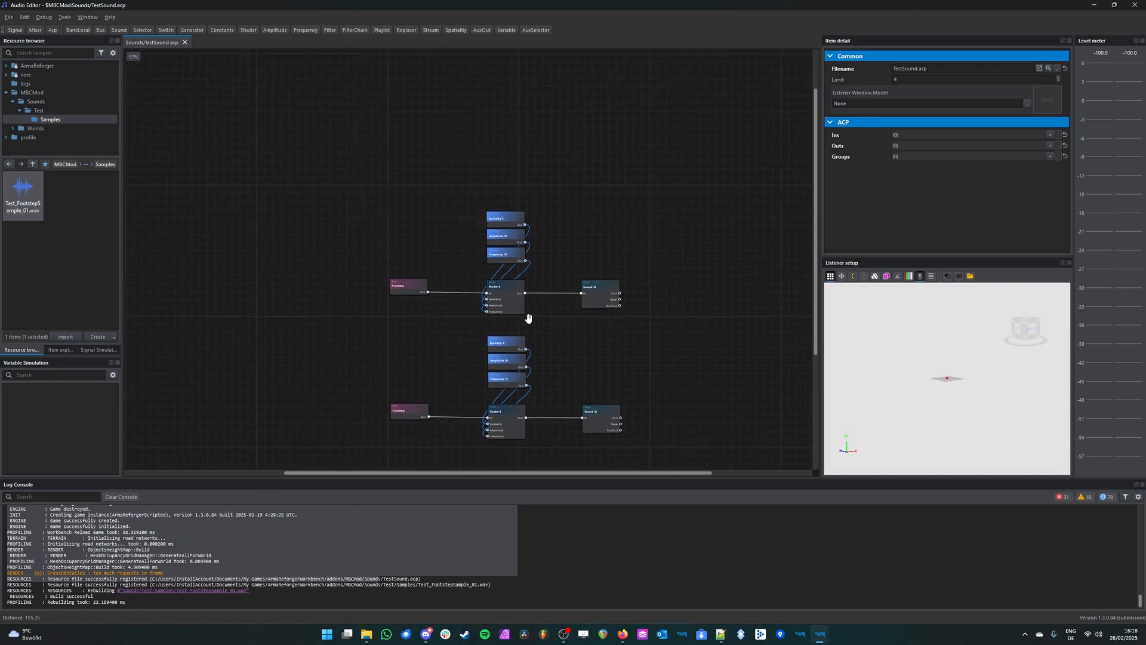
{"action": "middle_click_drag", "start_coordinate": [576, 277], "coordinate": [515, 317]}
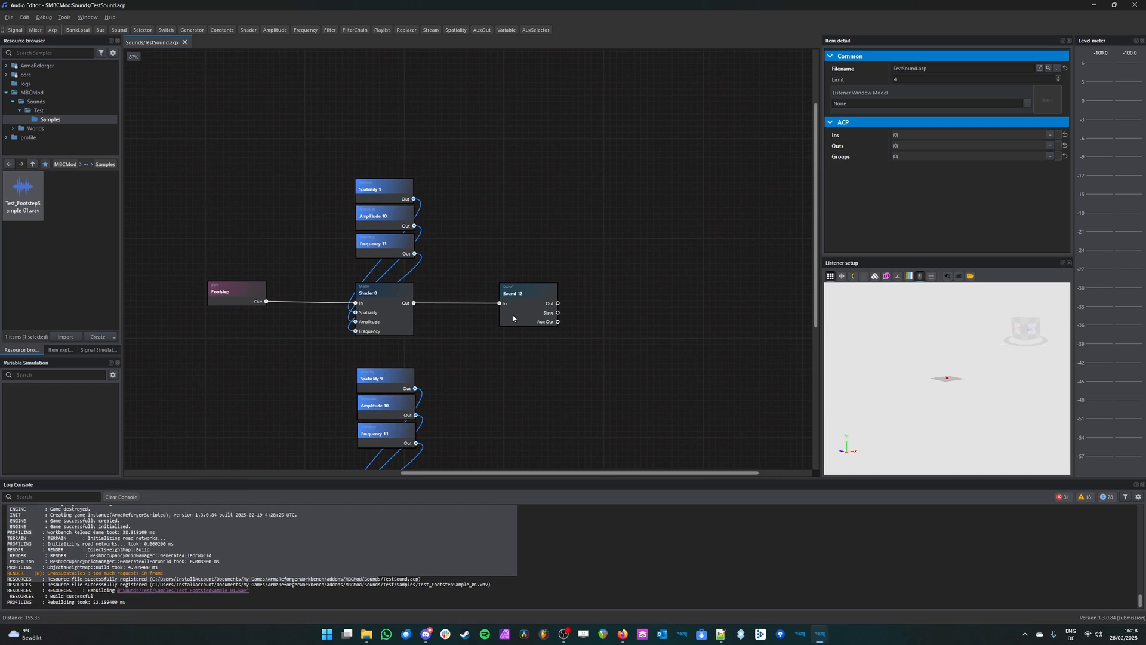
Step: Rename the upper chain's Sound node to SOUND_FOOTSTEP
{"action": "left_click", "coordinate": [513, 318]}
{"action": "left_click", "coordinate": [538, 358]}
{"action": "left_click", "coordinate": [534, 306]}
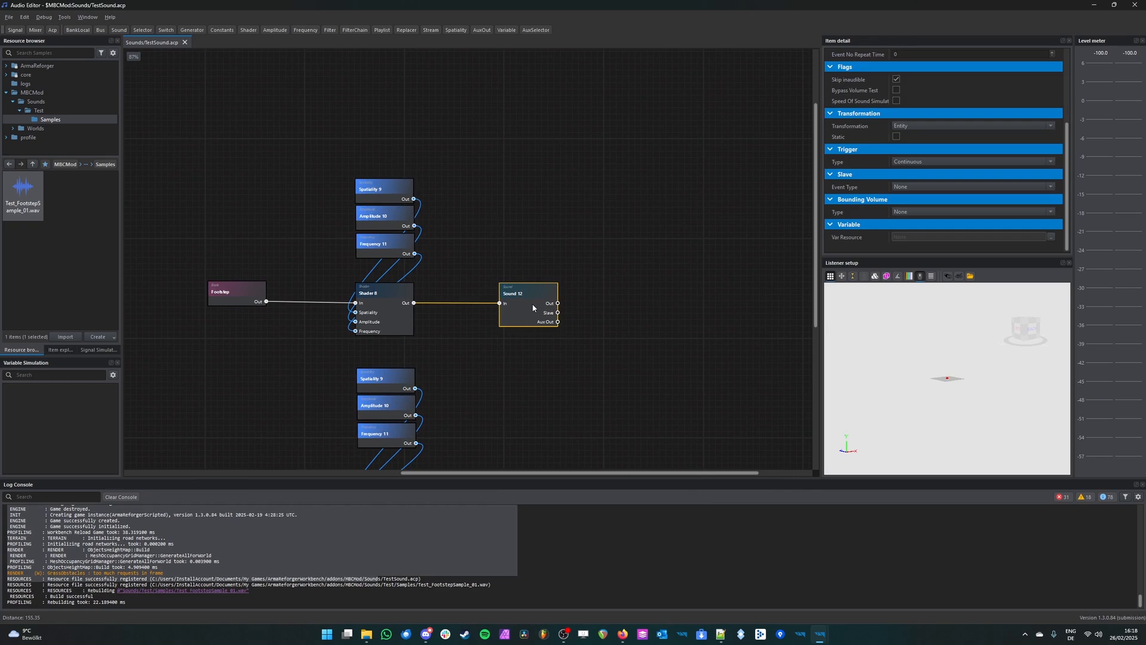
{"action": "scroll", "coordinate": [534, 306], "scroll_direction": "up", "scroll_amount": 3}
{"action": "scroll", "coordinate": [539, 303], "scroll_direction": "down", "scroll_amount": 3}
{"action": "scroll", "coordinate": [943, 173], "scroll_direction": "up", "scroll_amount": 3}
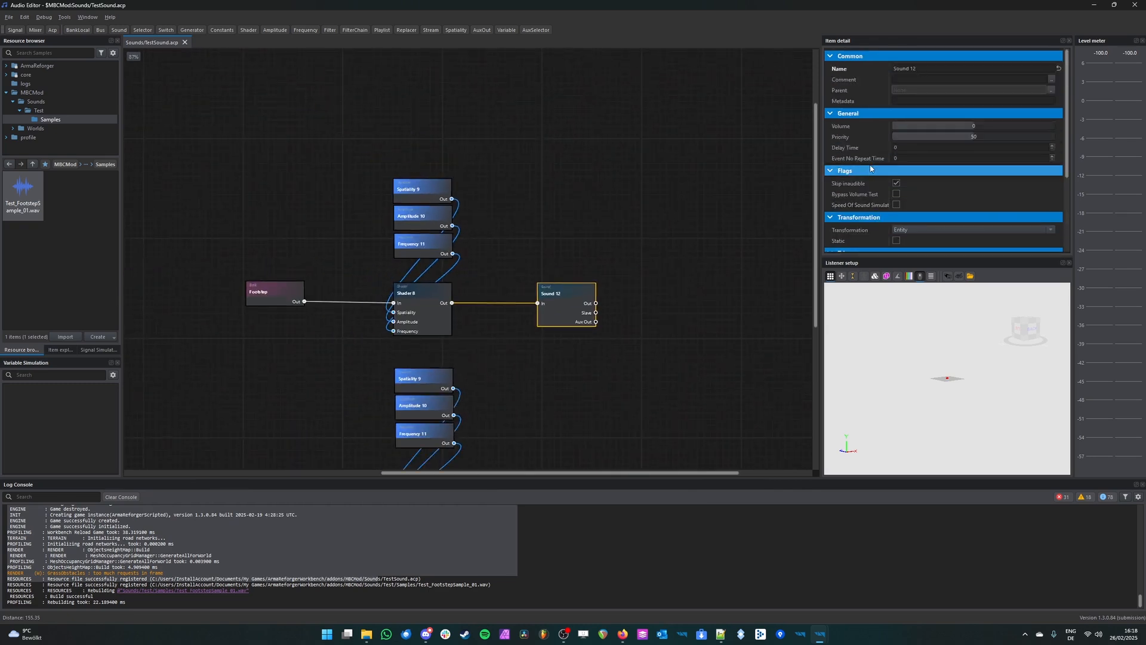
{"action": "left_click", "coordinate": [925, 68]}
{"action": "type", "text": "S"}
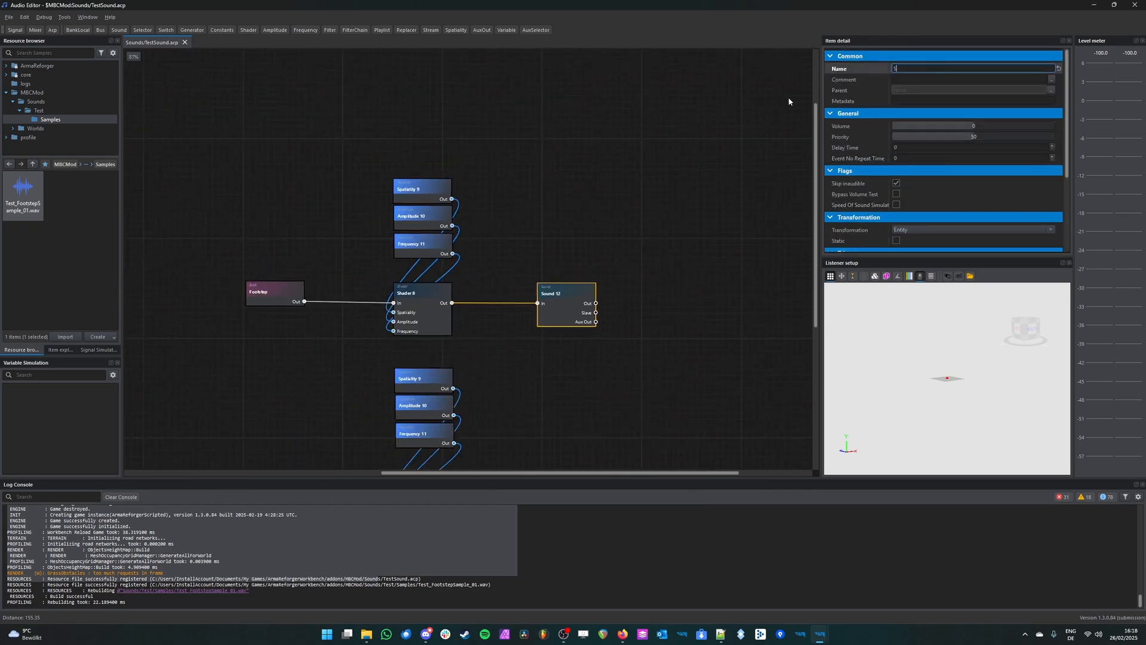
{"action": "type", "text": "OUND_FOOTSTEP_"}
{"action": "key", "text": "BackSpace"}
{"action": "key", "text": "Return"}
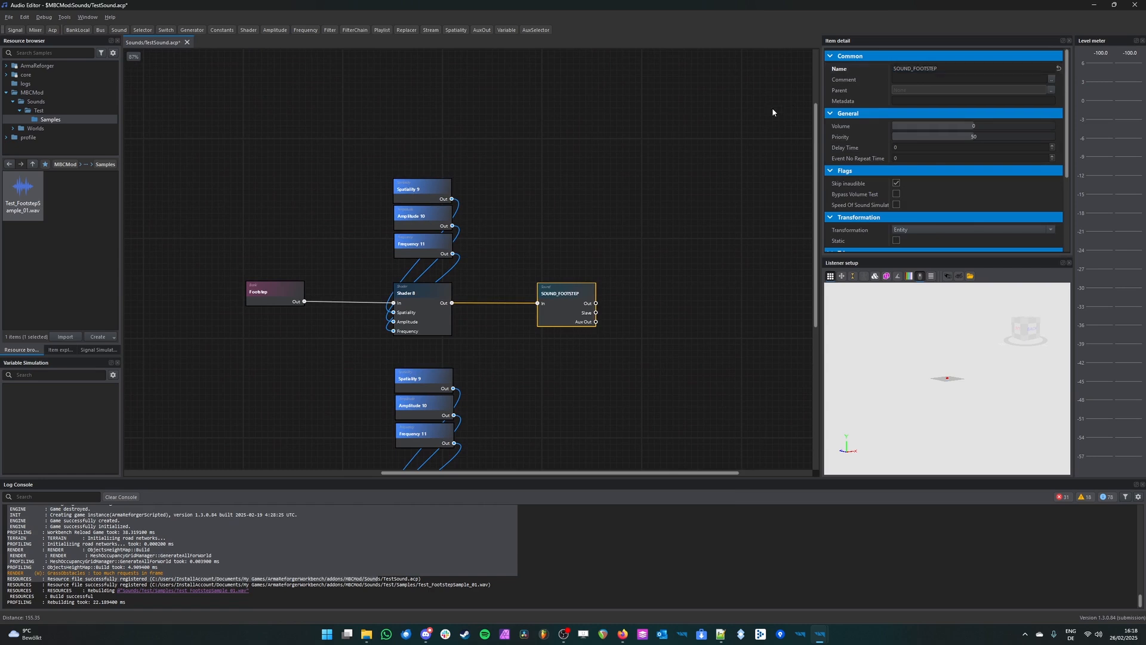
Step: Rename the lower chain's Sound node to SOUND_TEST
{"action": "middle_click_drag", "start_coordinate": [614, 315], "coordinate": [598, 131]}
{"action": "left_click", "coordinate": [559, 300]}
{"action": "left_click_drag", "start_coordinate": [925, 69], "coordinate": [803, 69]}
{"action": "type", "text": "S"}
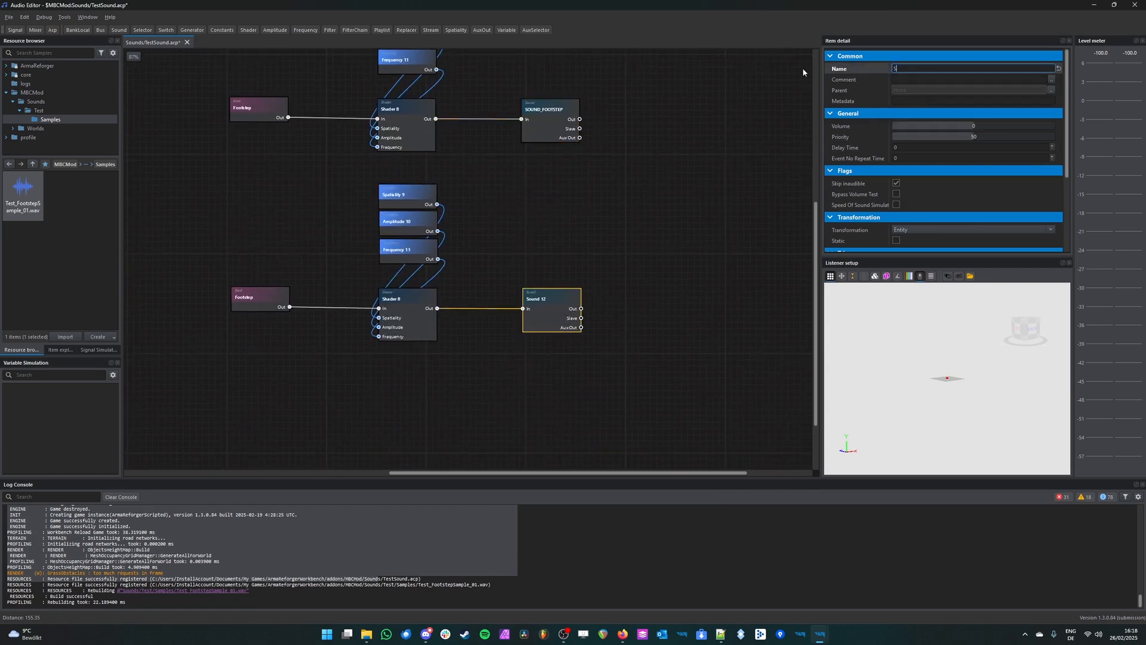
{"action": "type", "text": "OUND_TEST"}
{"action": "key", "text": "Return"}
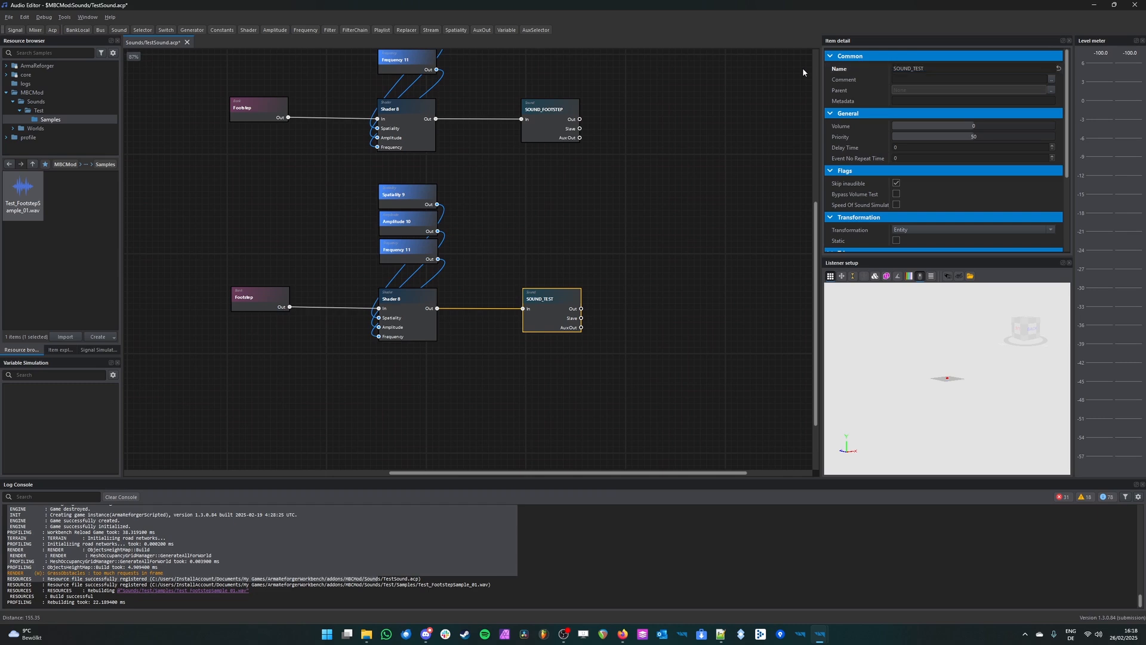
Step: Compare the SOUND_FOOTSTEP and SOUND_TEST chains and the nodes that feed each Sound node
{"action": "middle_click_drag", "start_coordinate": [493, 213], "coordinate": [517, 283]}
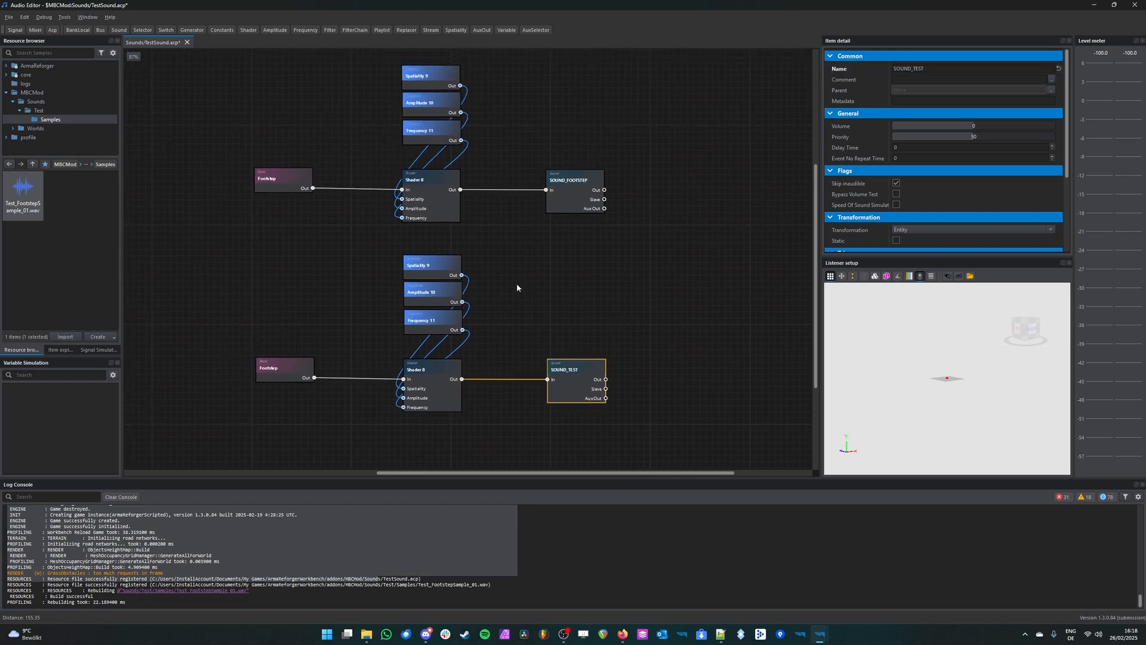
{"action": "left_click", "coordinate": [621, 245]}
{"action": "middle_click_drag", "start_coordinate": [602, 298], "coordinate": [599, 311]}
{"action": "middle_click_drag", "start_coordinate": [641, 222], "coordinate": [629, 296]}
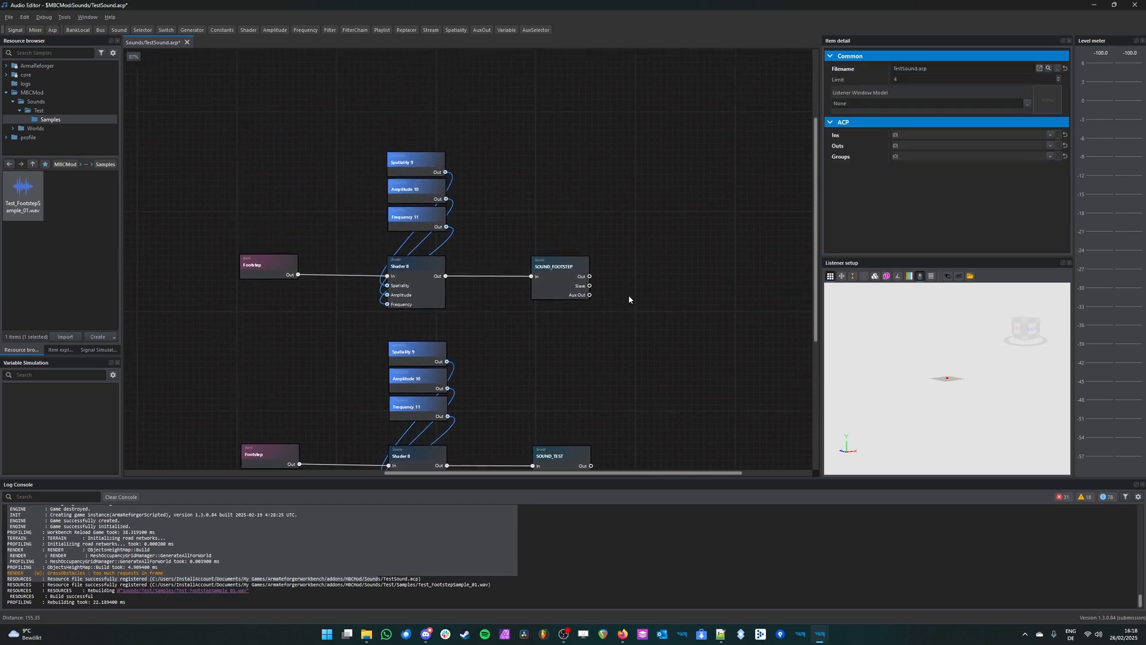
{"action": "left_click_drag", "start_coordinate": [686, 131], "coordinate": [179, 376]}
{"action": "left_click", "coordinate": [743, 285]}
{"action": "left_click", "coordinate": [561, 276]}
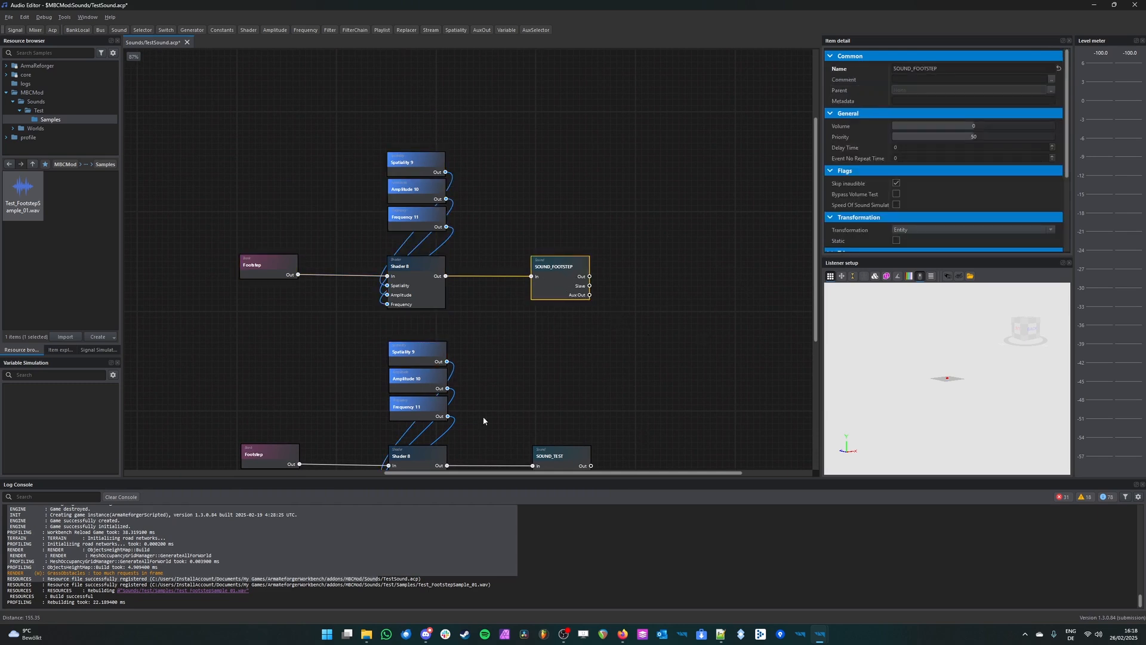
{"action": "scroll", "coordinate": [622, 283], "scroll_direction": "down", "scroll_amount": 3}
{"action": "left_click", "coordinate": [546, 363]}
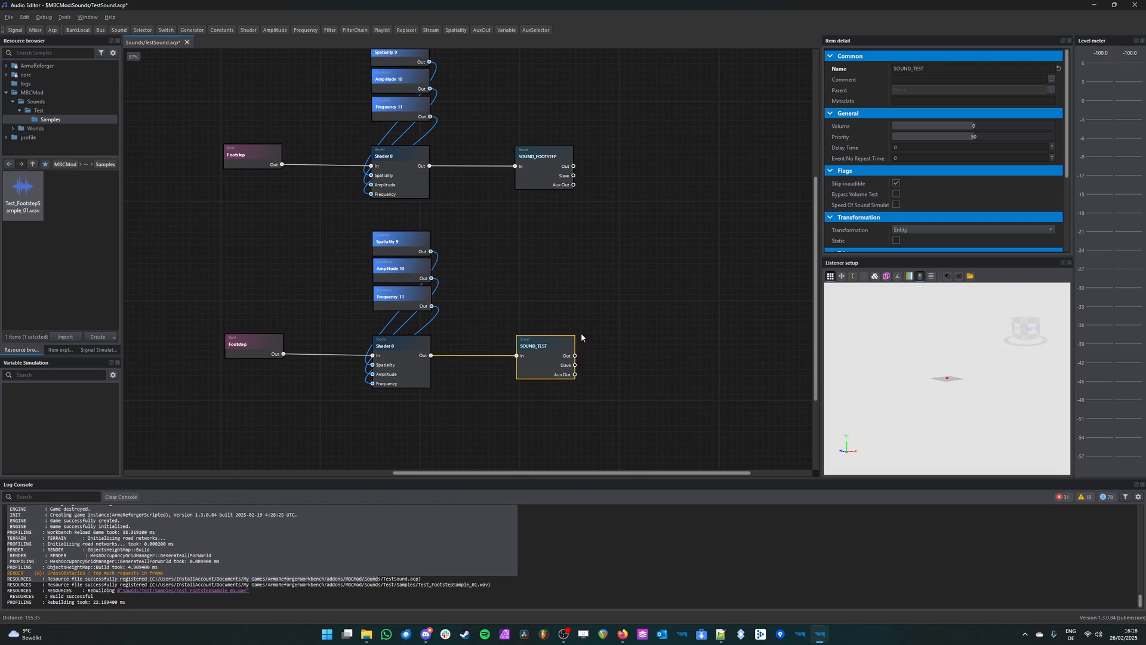
{"action": "left_click_drag", "start_coordinate": [719, 230], "coordinate": [102, 445]}
{"action": "left_click", "coordinate": [666, 256]}
{"action": "middle_click_drag", "start_coordinate": [706, 142], "coordinate": [679, 249]}
{"action": "scroll", "coordinate": [646, 309], "scroll_direction": "down", "scroll_amount": 2}
{"action": "scroll", "coordinate": [560, 311], "scroll_direction": "up", "scroll_amount": 2}
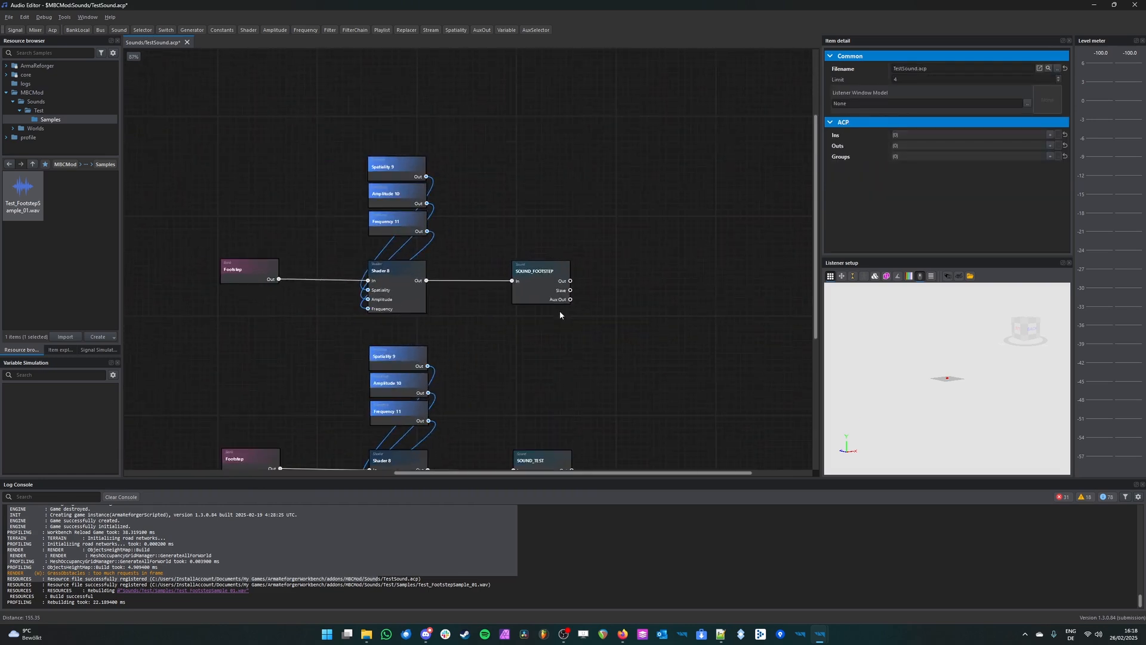
{"action": "scroll", "coordinate": [560, 312], "scroll_direction": "up", "scroll_amount": 1}
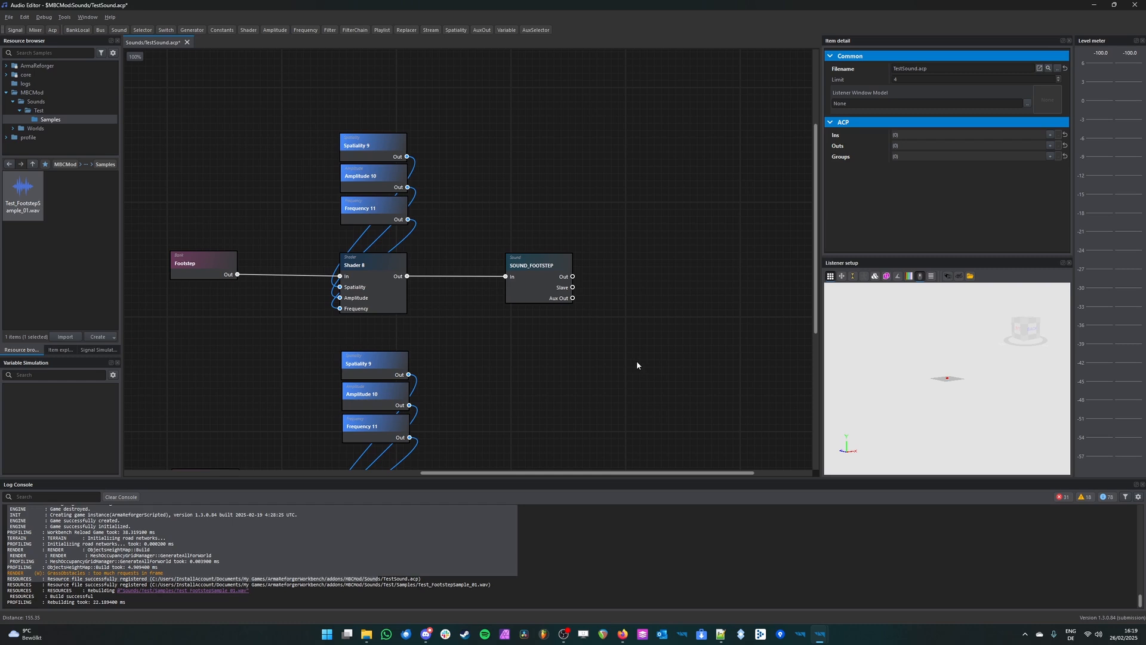
Step: Add an OutputState node based on FinalMix.afm from ArmaReforger's Sounds folder, placed beyond the Sound nodes
{"action": "middle_click_drag", "start_coordinate": [614, 292], "coordinate": [496, 279]}
{"action": "scroll", "coordinate": [536, 283], "scroll_direction": "down", "scroll_amount": 1}
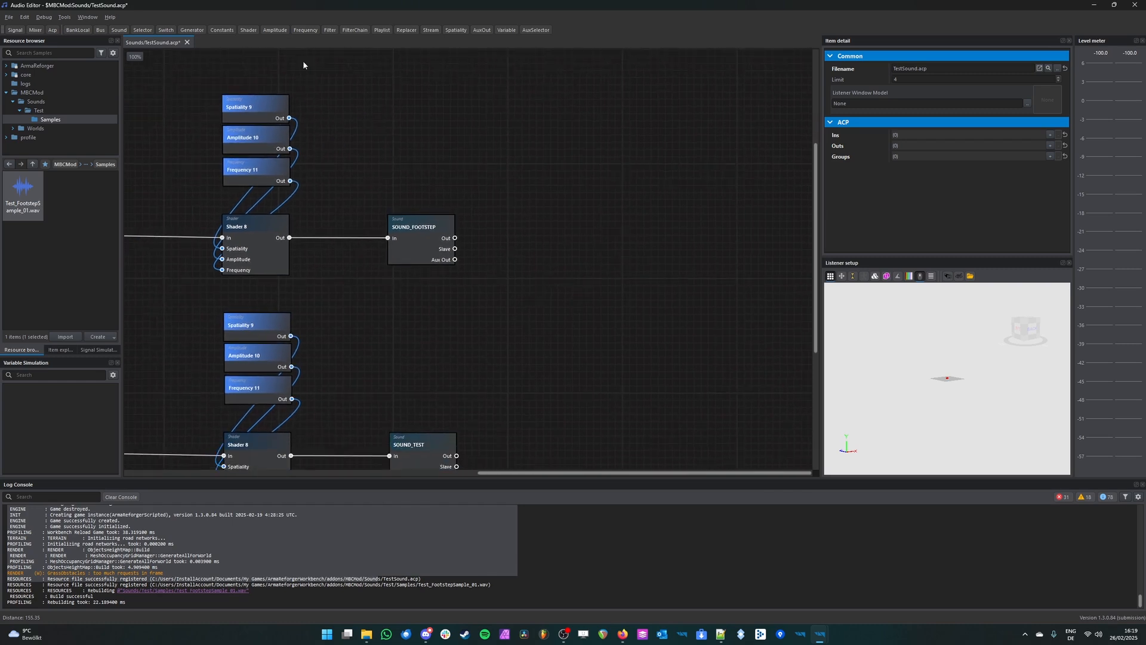
{"action": "left_click", "coordinate": [28, 31]}
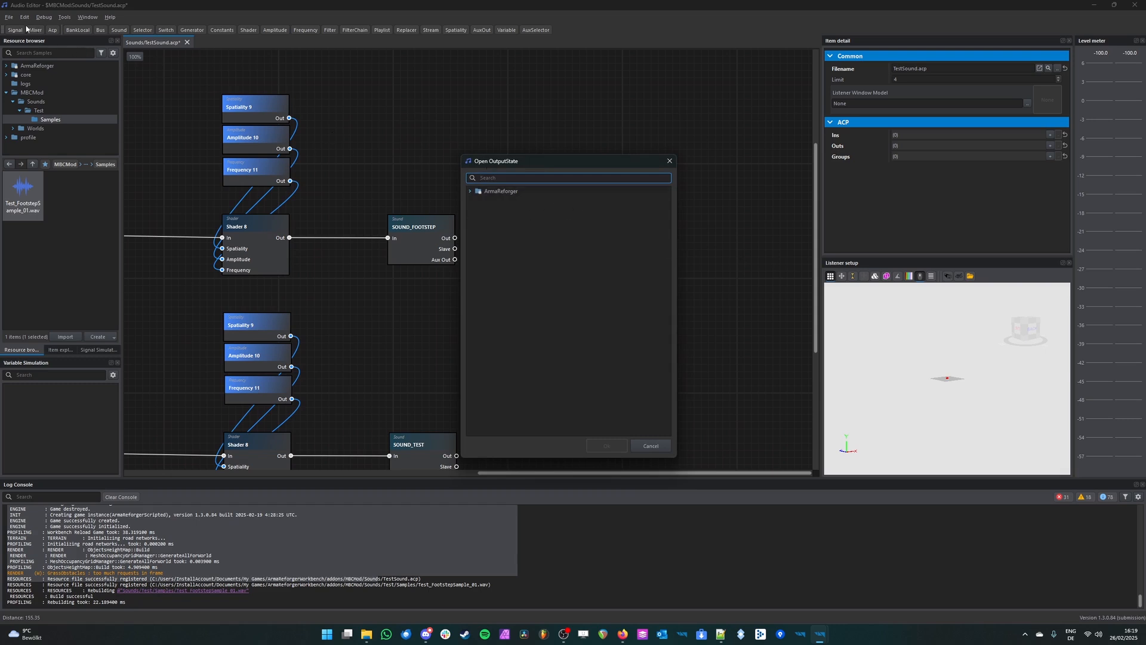
{"action": "left_click", "coordinate": [473, 192]}
{"action": "left_click", "coordinate": [470, 191]}
{"action": "left_click", "coordinate": [477, 200]}
{"action": "left_click", "coordinate": [550, 209]}
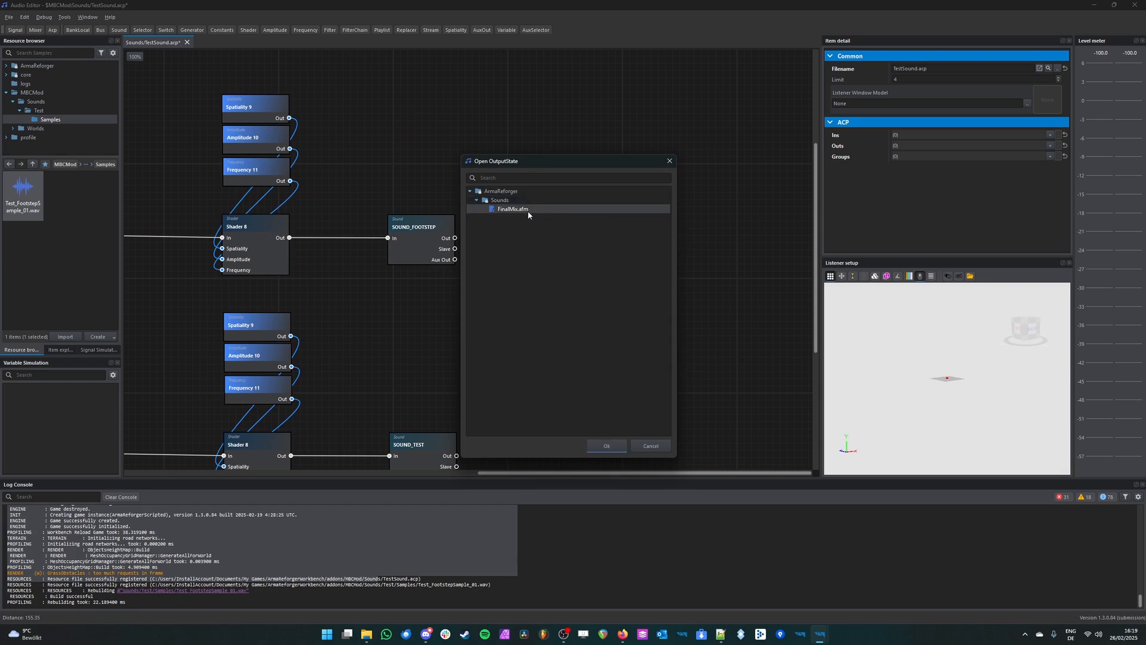
{"action": "double_click", "coordinate": [528, 210]}
{"action": "middle_click_drag", "start_coordinate": [755, 259], "coordinate": [512, 211]}
{"action": "scroll", "coordinate": [454, 189], "scroll_direction": "down", "scroll_amount": 1}
{"action": "scroll", "coordinate": [513, 189], "scroll_direction": "up", "scroll_amount": 1}
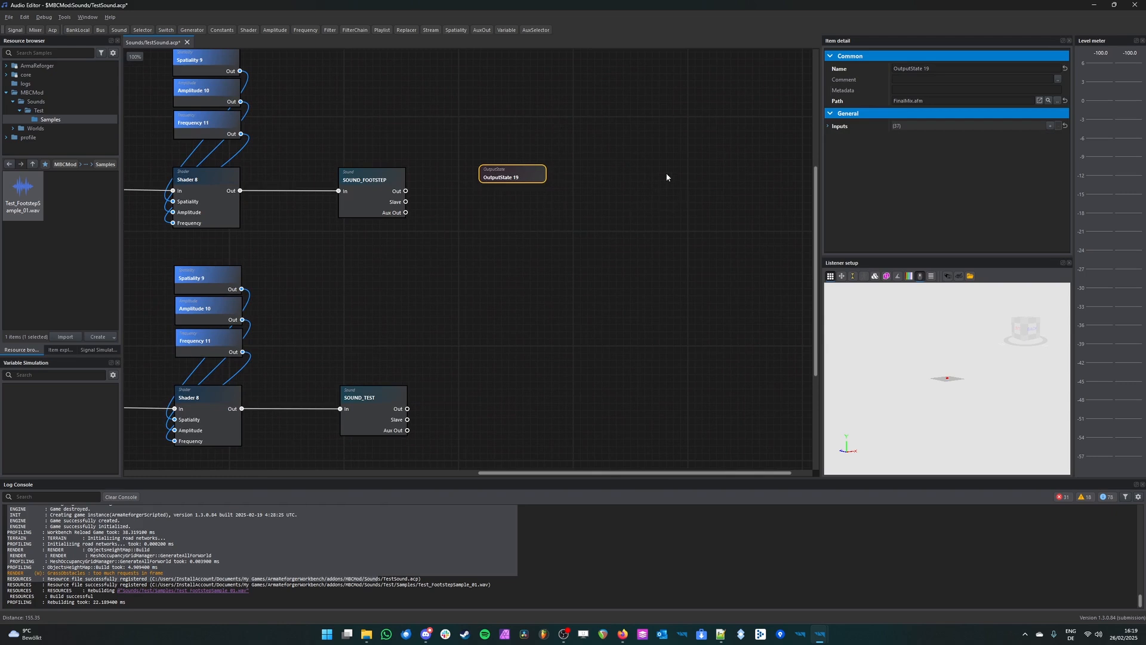
Step: Move the OutputState node farther away from SOUND_FOOTSTEP and check its list of available inputs
{"action": "left_click_drag", "start_coordinate": [511, 180], "coordinate": [632, 160]}
{"action": "right_click", "coordinate": [633, 160]}
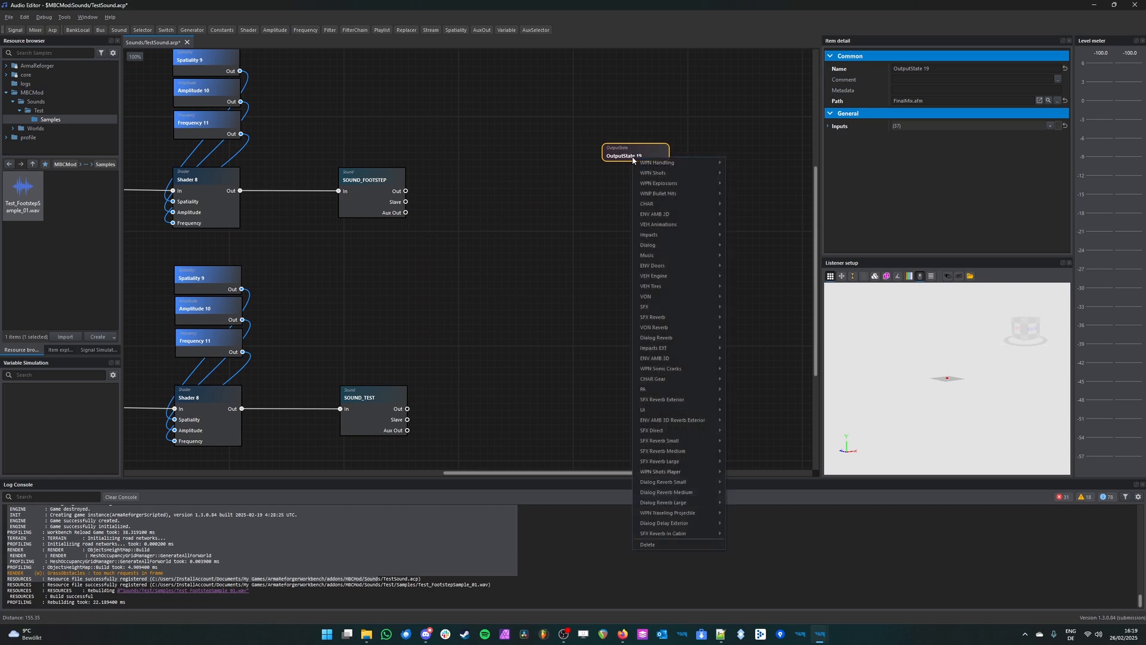
{"action": "left_click", "coordinate": [618, 158]}
{"action": "left_click_drag", "start_coordinate": [611, 160], "coordinate": [605, 177]}
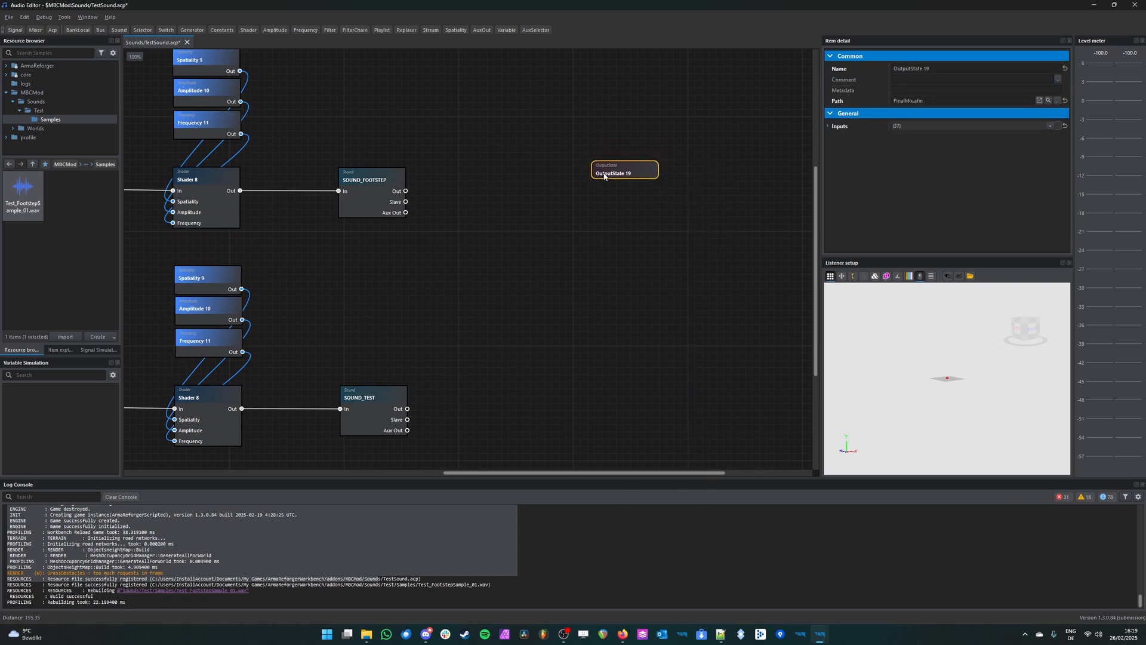
{"action": "right_click", "coordinate": [604, 176]}
{"action": "left_click", "coordinate": [585, 180]}
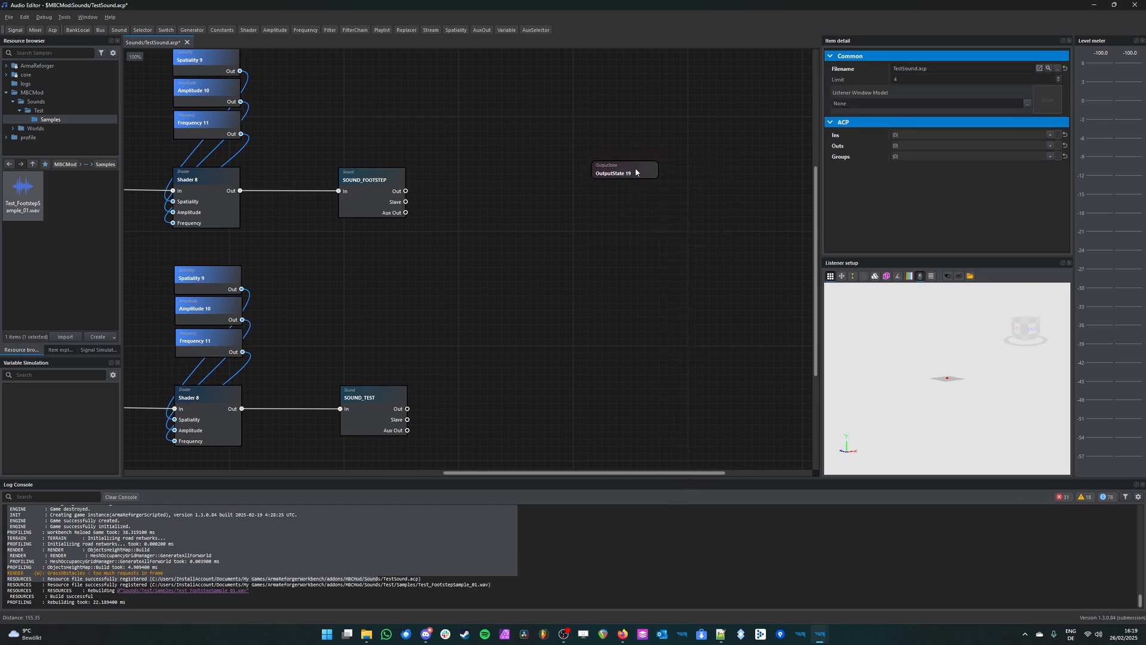
{"action": "left_click", "coordinate": [635, 167]}
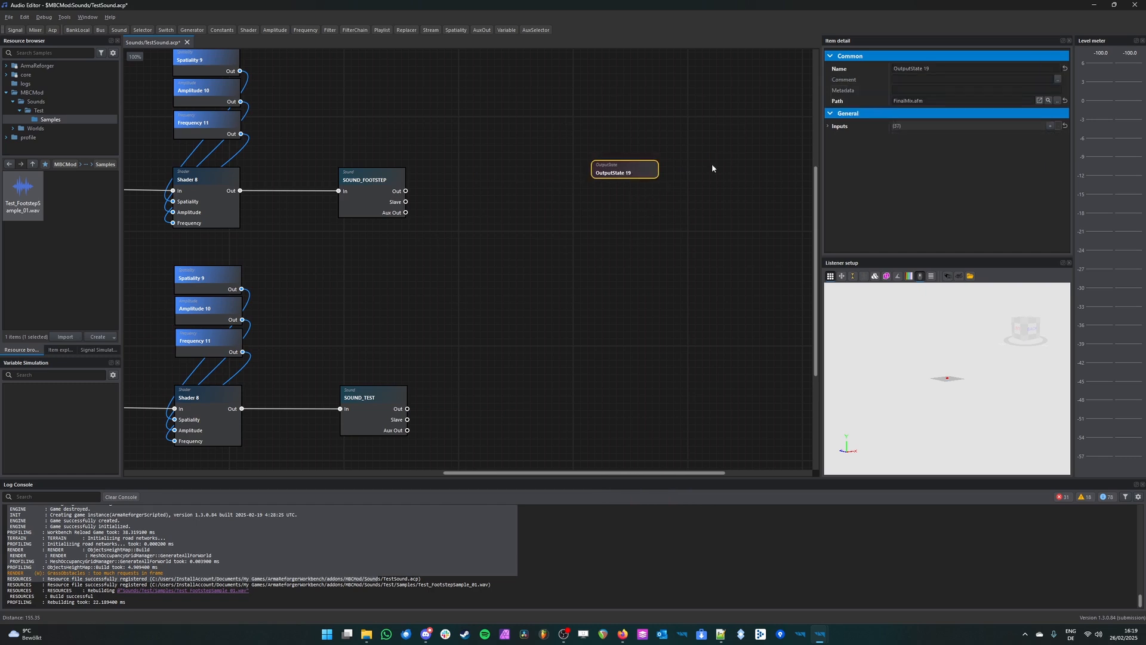
{"action": "left_click", "coordinate": [652, 252]}
{"action": "scroll", "coordinate": [642, 196], "scroll_direction": "up", "scroll_amount": 1}
{"action": "middle_click_drag", "start_coordinate": [625, 169], "coordinate": [627, 198]}
{"action": "left_click_drag", "start_coordinate": [631, 196], "coordinate": [634, 220]}
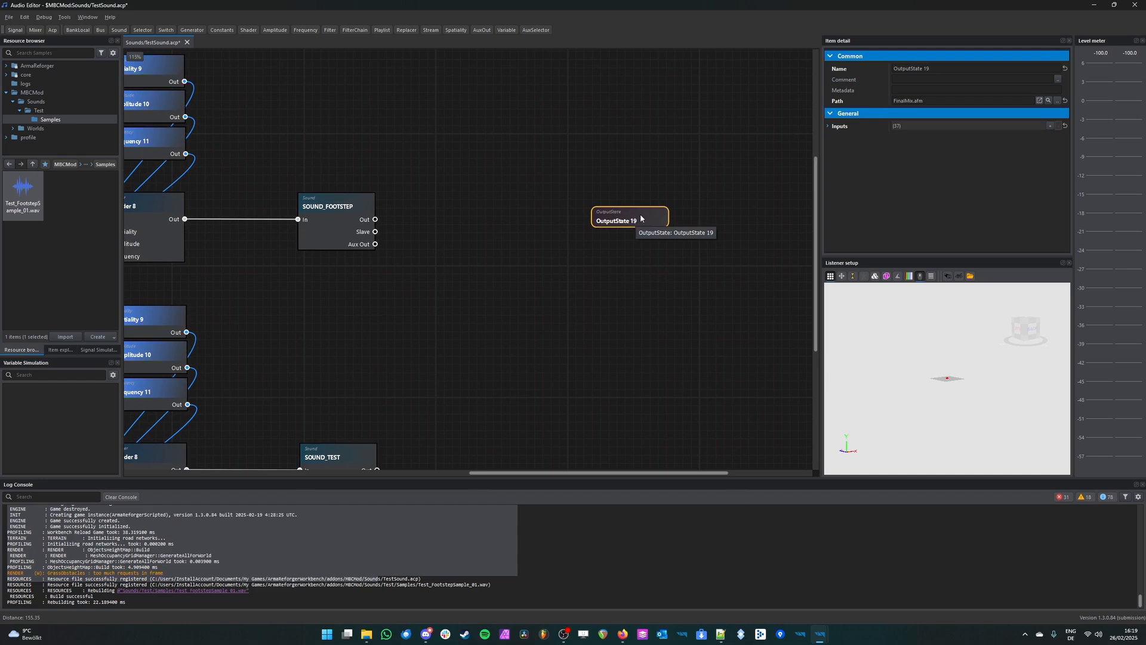
Step: Enable the SFX input on the OutputState node
{"action": "right_click", "coordinate": [641, 219]}
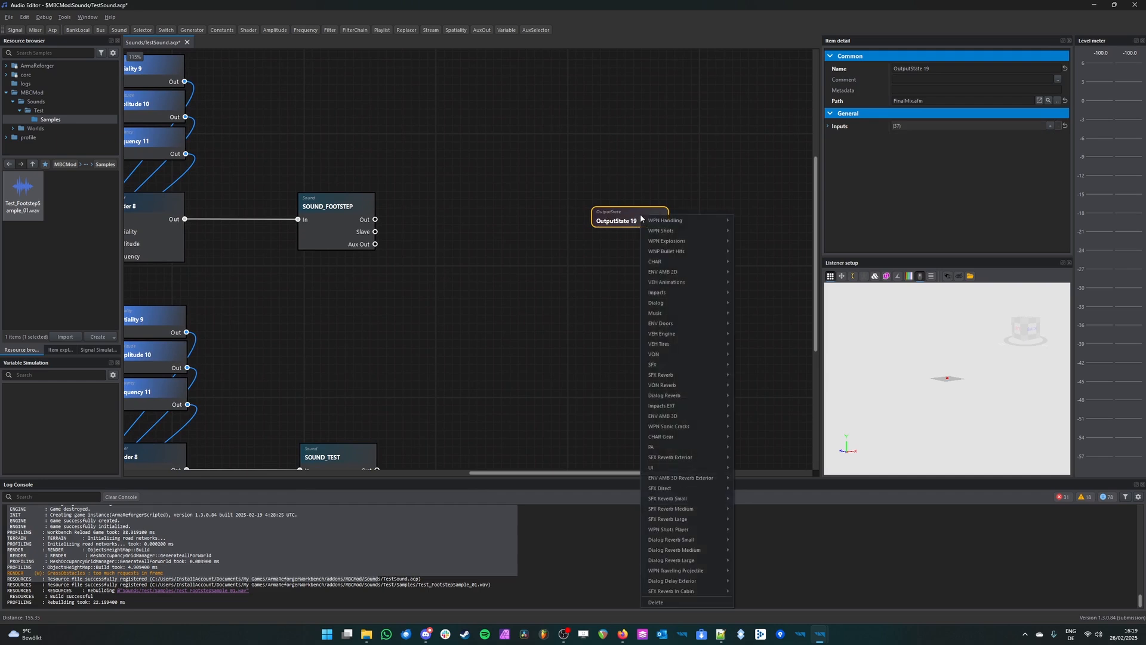
{"action": "mouse_move", "coordinate": [672, 235]}
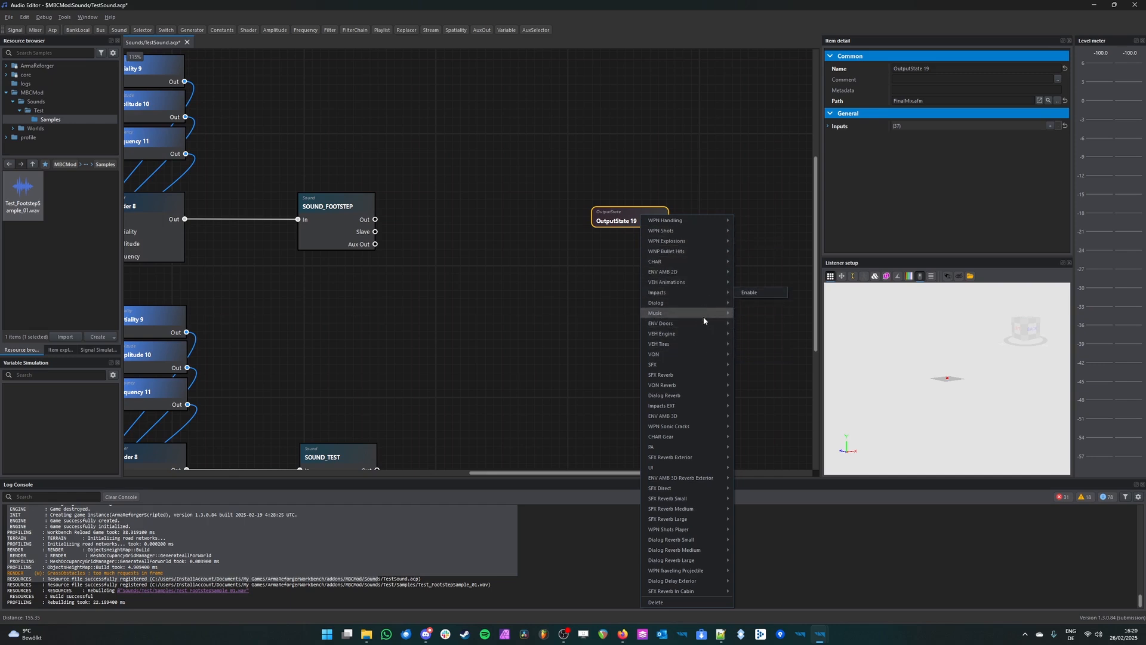
{"action": "mouse_move", "coordinate": [699, 362]}
{"action": "left_click", "coordinate": [758, 365]}
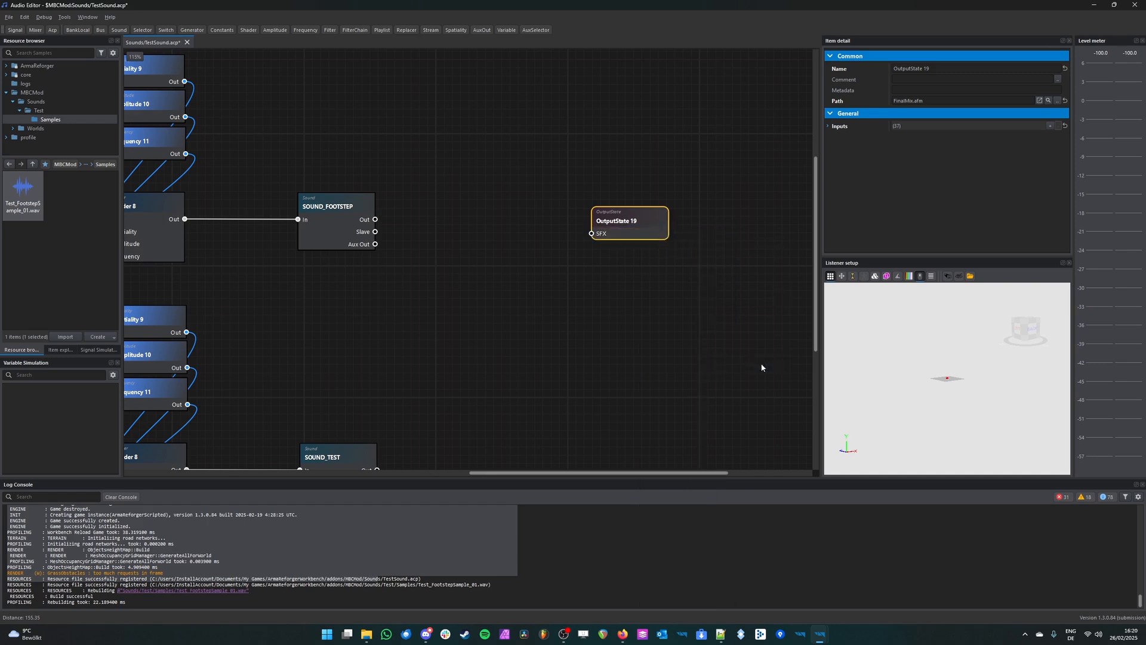
Step: Connect the Out ports of SOUND_FOOTSTEP and SOUND_TEST to the OutputState's SFX port, and align that node with SOUND_FOOTSTEP
{"action": "left_click", "coordinate": [394, 233]}
{"action": "left_click_drag", "start_coordinate": [375, 220], "coordinate": [592, 234]}
{"action": "scroll", "coordinate": [490, 358], "scroll_direction": "down", "scroll_amount": 1}
{"action": "left_click_drag", "start_coordinate": [429, 401], "coordinate": [615, 195]}
{"action": "middle_click_drag", "start_coordinate": [554, 245], "coordinate": [571, 324]}
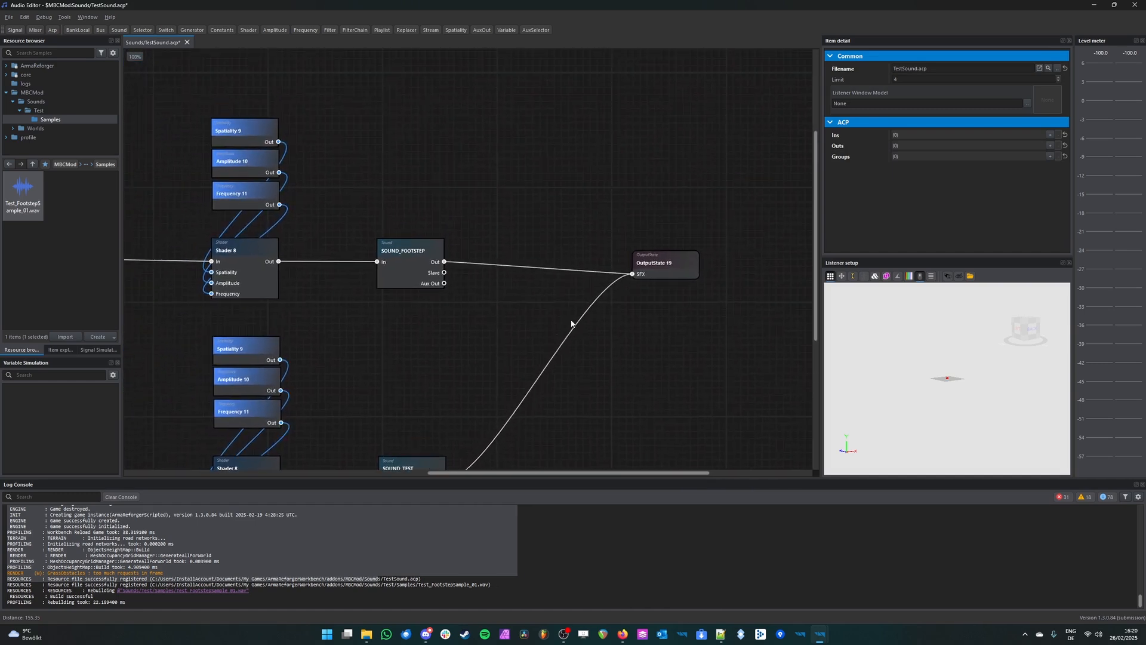
{"action": "left_click_drag", "start_coordinate": [651, 275], "coordinate": [636, 255]}
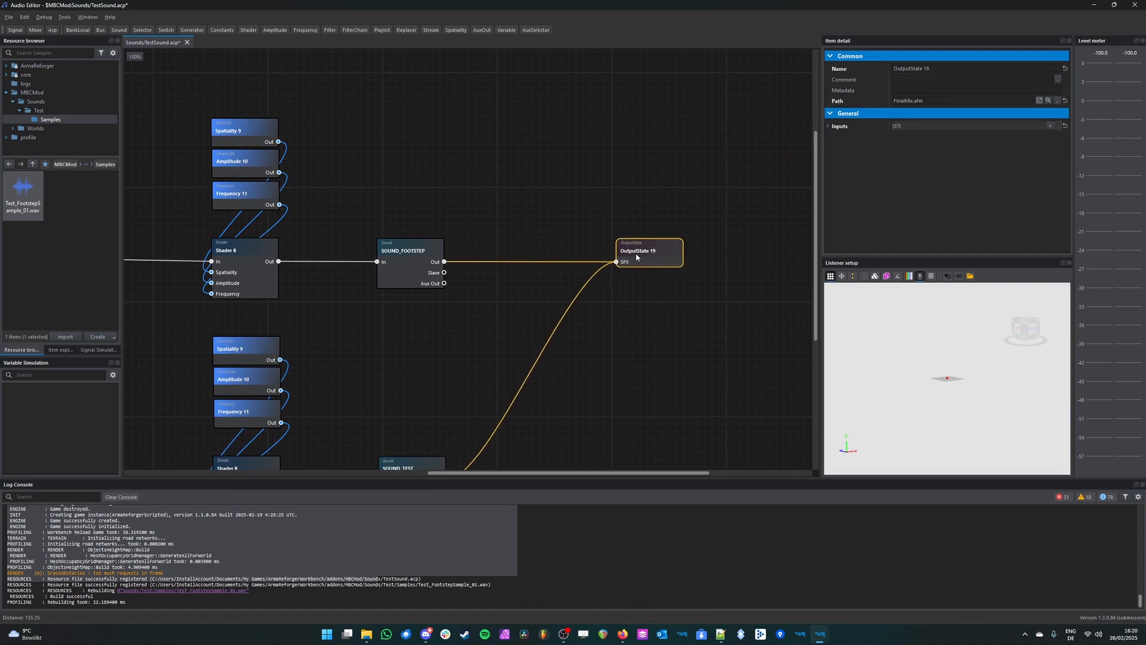
Step: Review the signal path from the Footstep bank through the Shader and SOUND_FOOTSTEP to the OutputState node
{"action": "middle_click_drag", "start_coordinate": [367, 314], "coordinate": [564, 314]}
{"action": "left_click", "coordinate": [554, 319]}
{"action": "scroll", "coordinate": [571, 319], "scroll_direction": "down", "scroll_amount": 4}
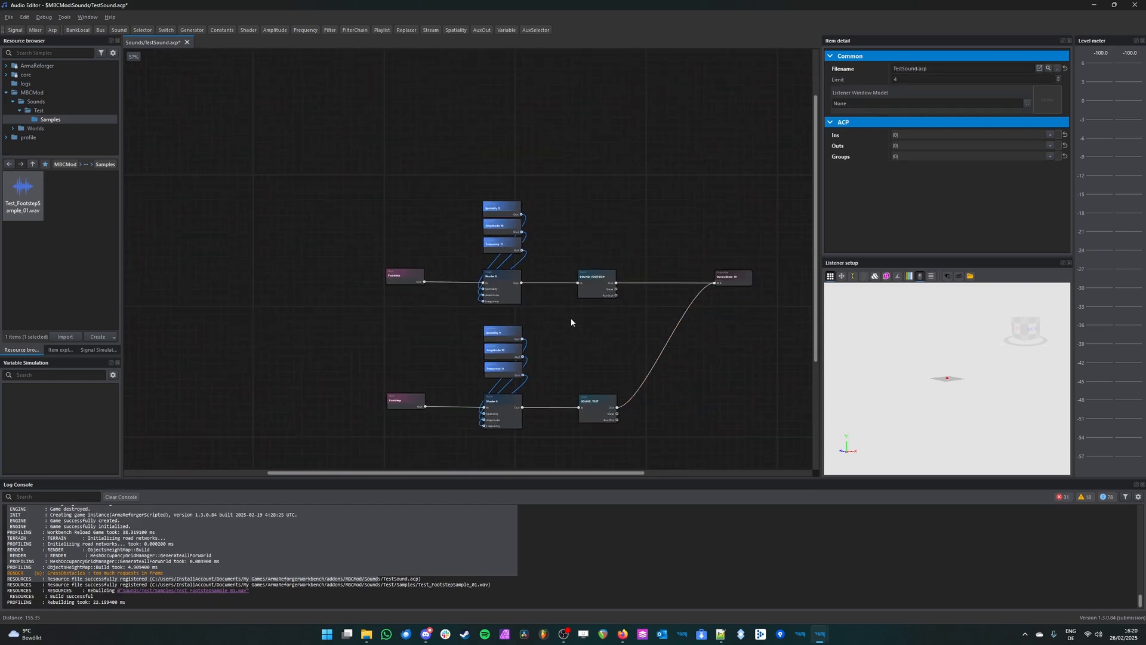
{"action": "scroll", "coordinate": [570, 319], "scroll_direction": "up", "scroll_amount": 4}
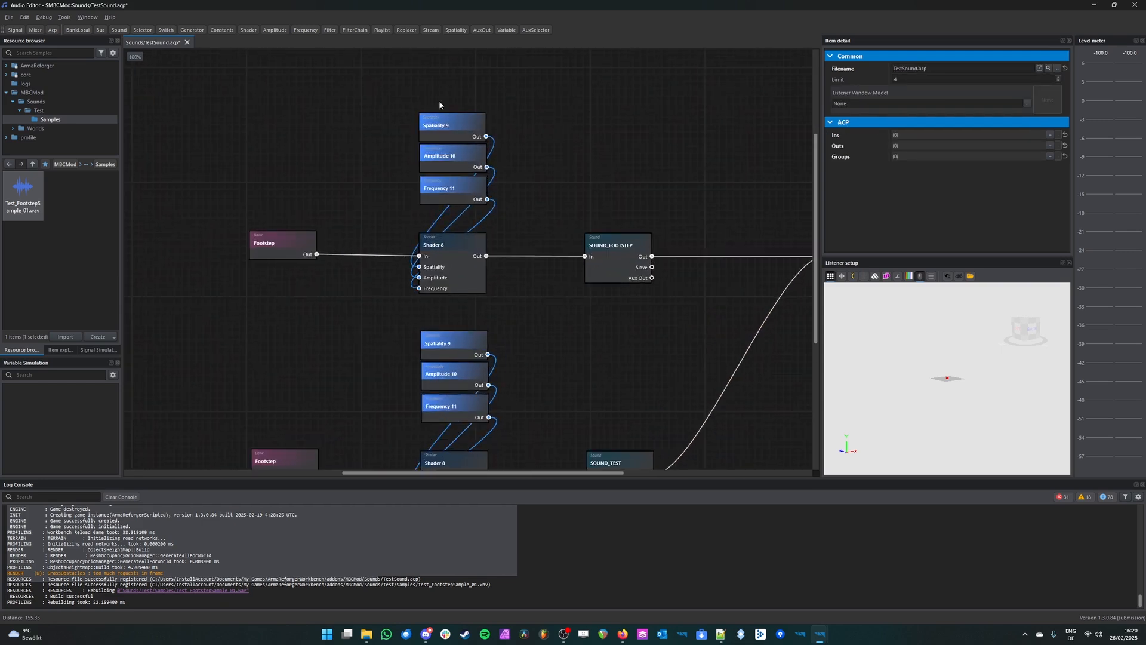
{"action": "left_click", "coordinate": [283, 244]}
{"action": "left_click_drag", "start_coordinate": [525, 77], "coordinate": [402, 314]}
{"action": "middle_click_drag", "start_coordinate": [536, 148], "coordinate": [490, 243]}
{"action": "scroll", "coordinate": [413, 349], "scroll_direction": "up", "scroll_amount": 3}
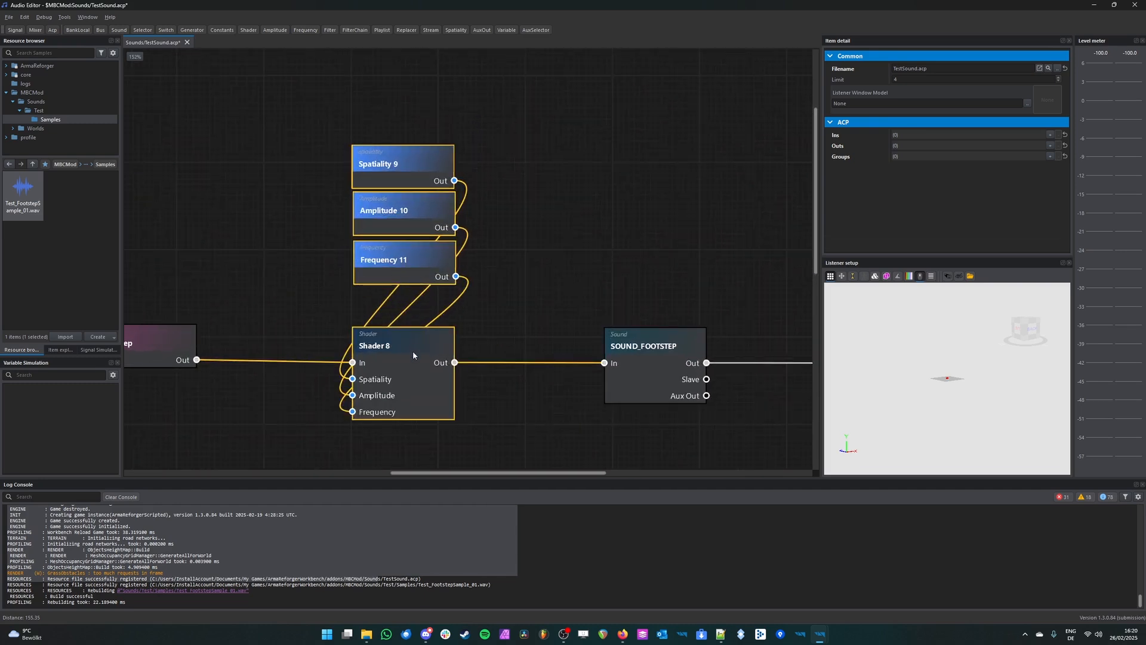
{"action": "scroll", "coordinate": [435, 360], "scroll_direction": "down", "scroll_amount": 1}
{"action": "left_click", "coordinate": [433, 348]}
{"action": "middle_click_drag", "start_coordinate": [707, 207], "coordinate": [518, 131]}
{"action": "scroll", "coordinate": [530, 236], "scroll_direction": "up", "scroll_amount": 1}
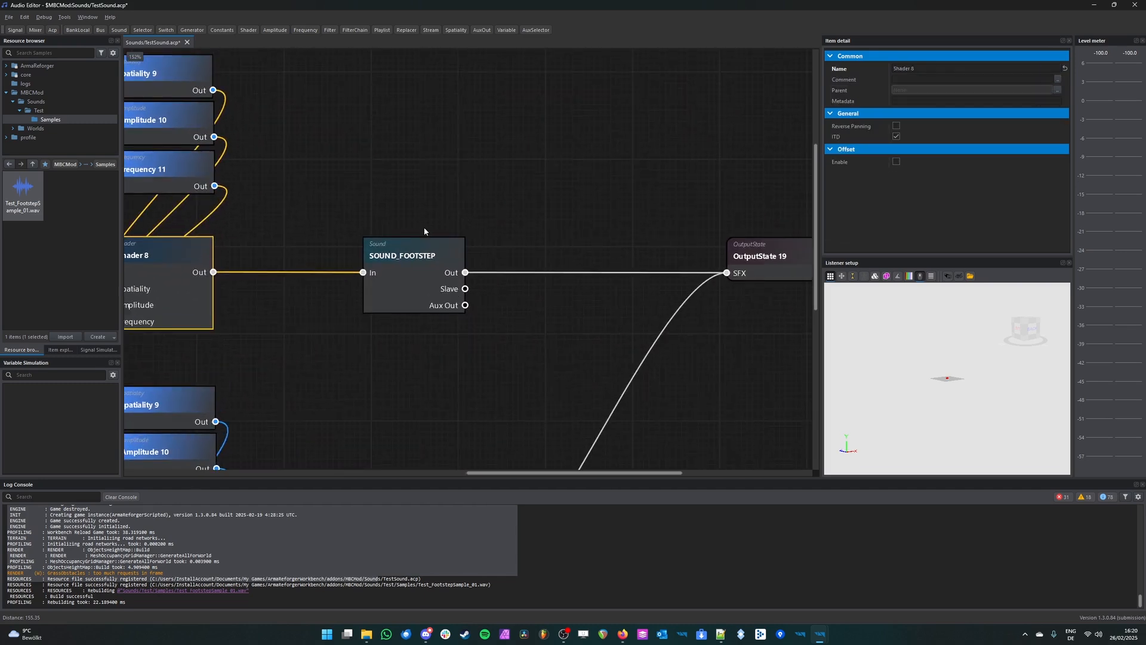
Step: Review the SOUND_FOOTSTEP and OutputState nodes and the overall layout of both footstep chains
{"action": "left_click", "coordinate": [413, 271]}
{"action": "scroll", "coordinate": [408, 294], "scroll_direction": "down", "scroll_amount": 2}
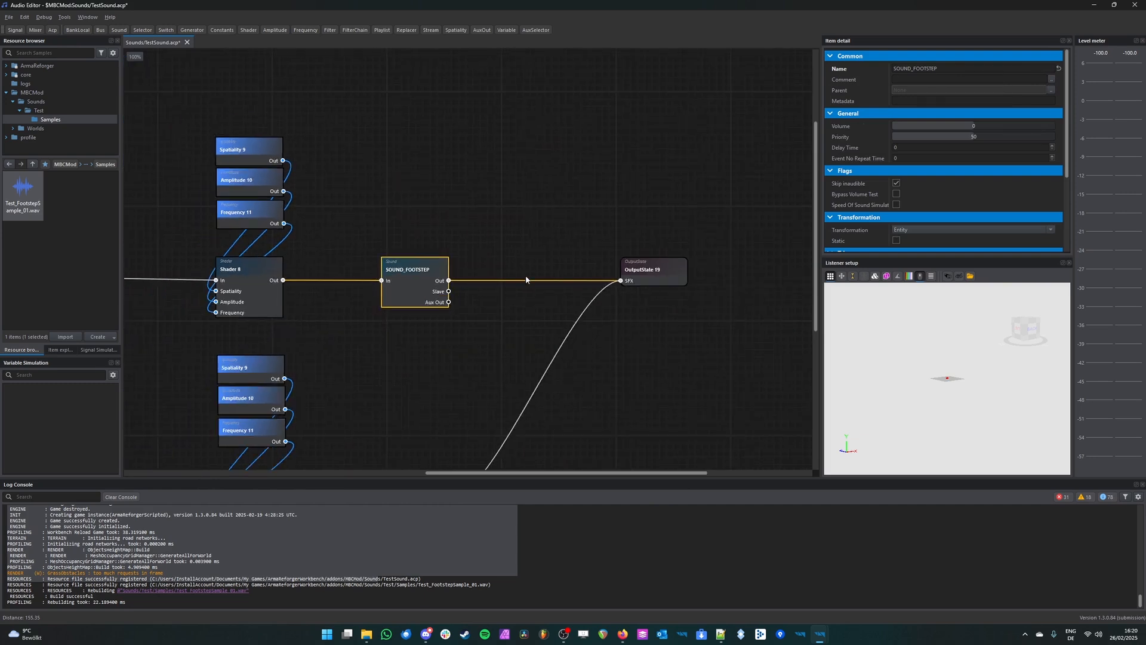
{"action": "left_click", "coordinate": [654, 279]}
{"action": "left_click_drag", "start_coordinate": [741, 209], "coordinate": [606, 352]}
{"action": "middle_click_drag", "start_coordinate": [624, 387], "coordinate": [687, 355]}
{"action": "scroll", "coordinate": [579, 305], "scroll_direction": "up", "scroll_amount": 2}
{"action": "scroll", "coordinate": [579, 305], "scroll_direction": "down", "scroll_amount": 3}
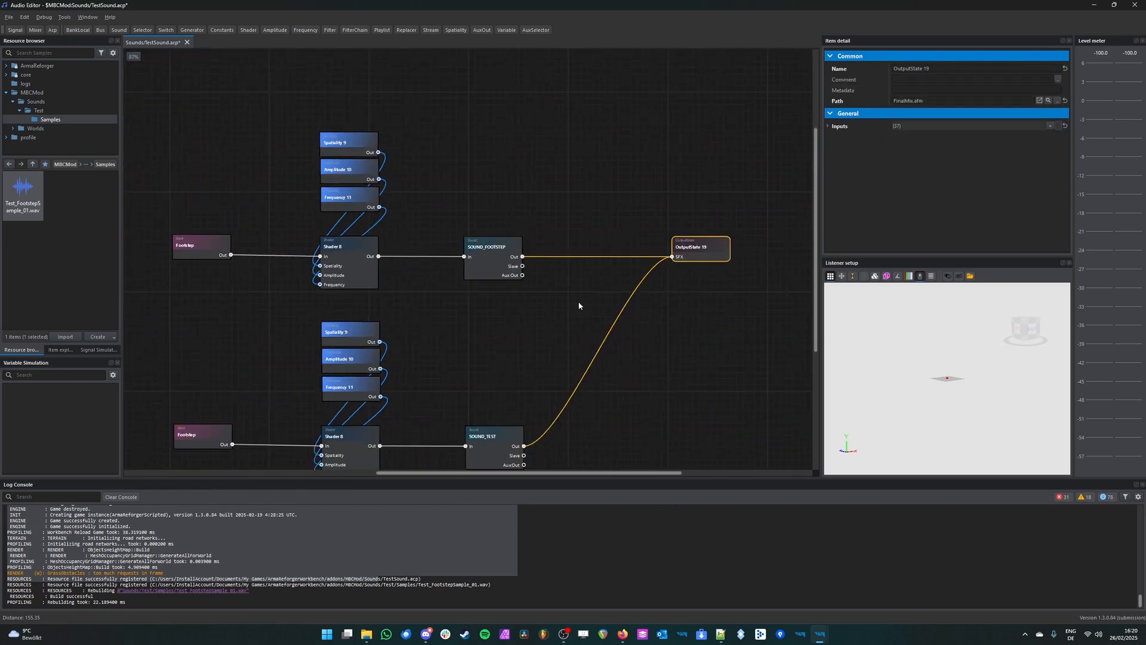
{"action": "scroll", "coordinate": [579, 306], "scroll_direction": "down", "scroll_amount": 2}
{"action": "left_click", "coordinate": [571, 208]}
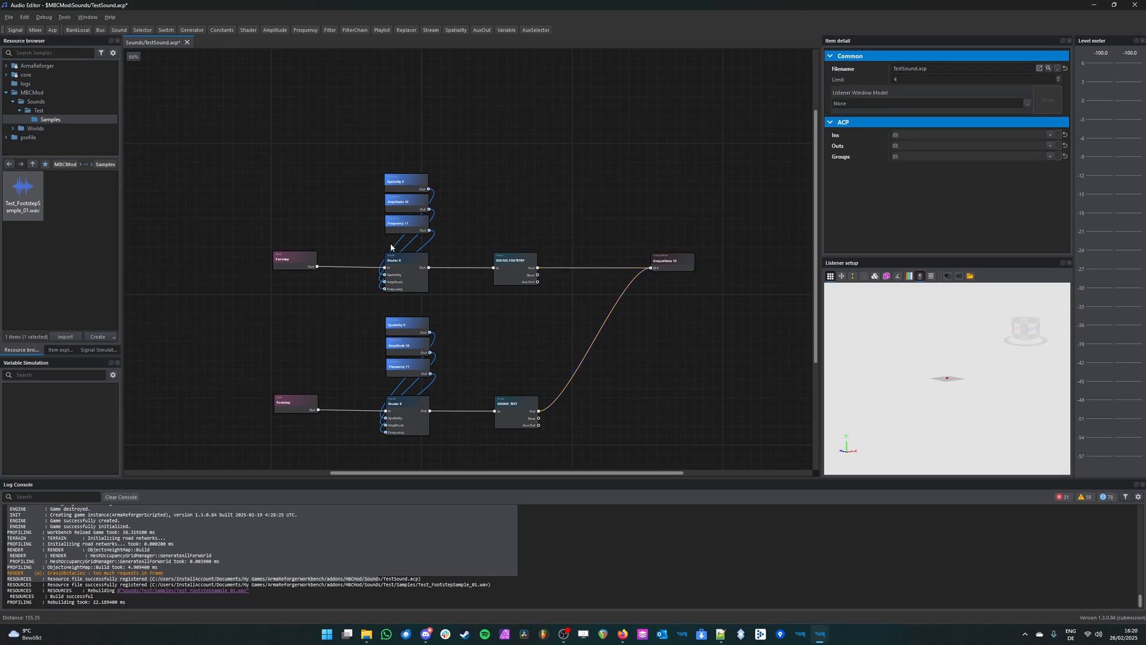
{"action": "scroll", "coordinate": [391, 246], "scroll_direction": "up", "scroll_amount": 1}
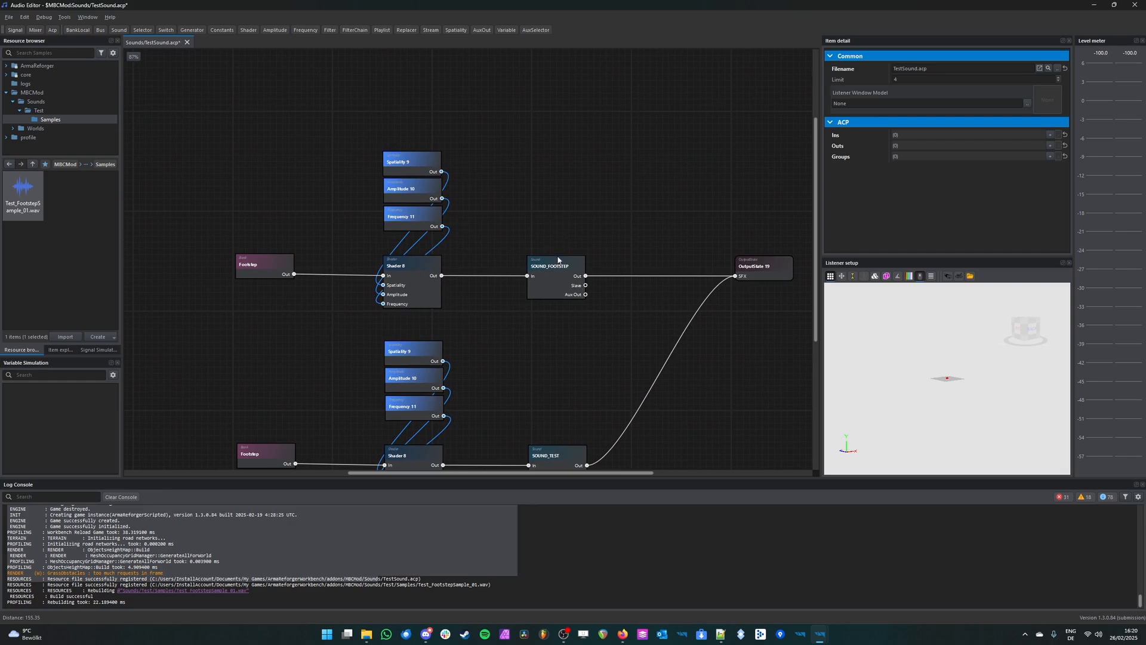
Step: Delete the upper Shader with its Spatiality, Amplitude and Frequency nodes, and connect the upper Footstep bank directly to SOUND_FOOTSTEP
{"action": "left_click_drag", "start_coordinate": [456, 106], "coordinate": [380, 303]}
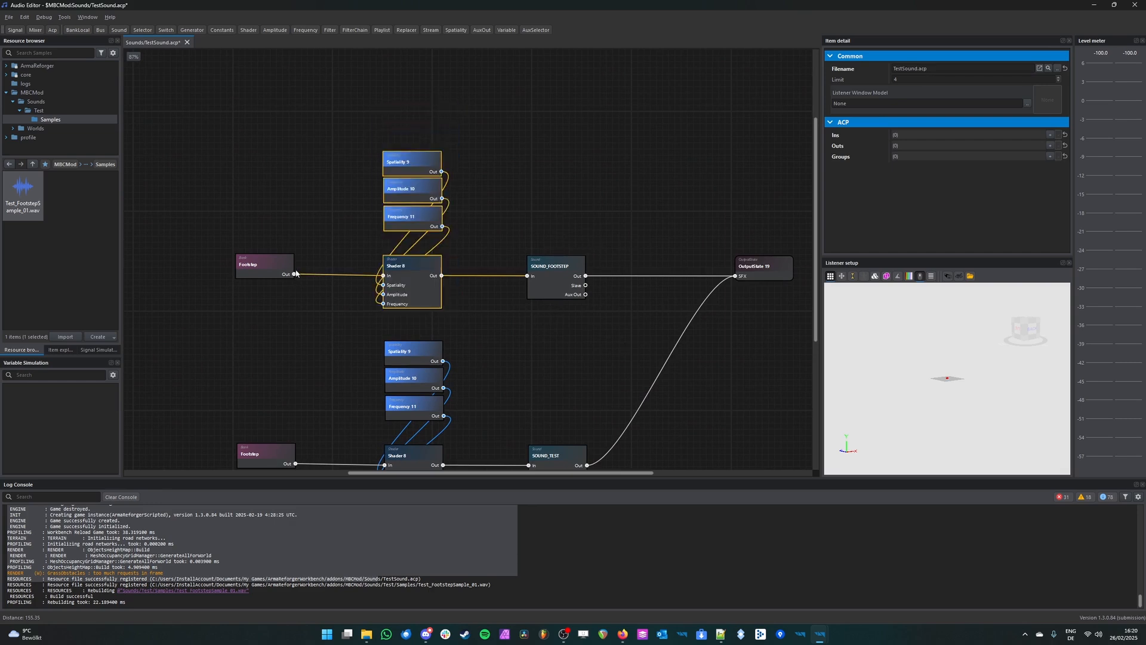
{"action": "key", "text": "Delete"}
{"action": "left_click_drag", "start_coordinate": [294, 274], "coordinate": [529, 275]}
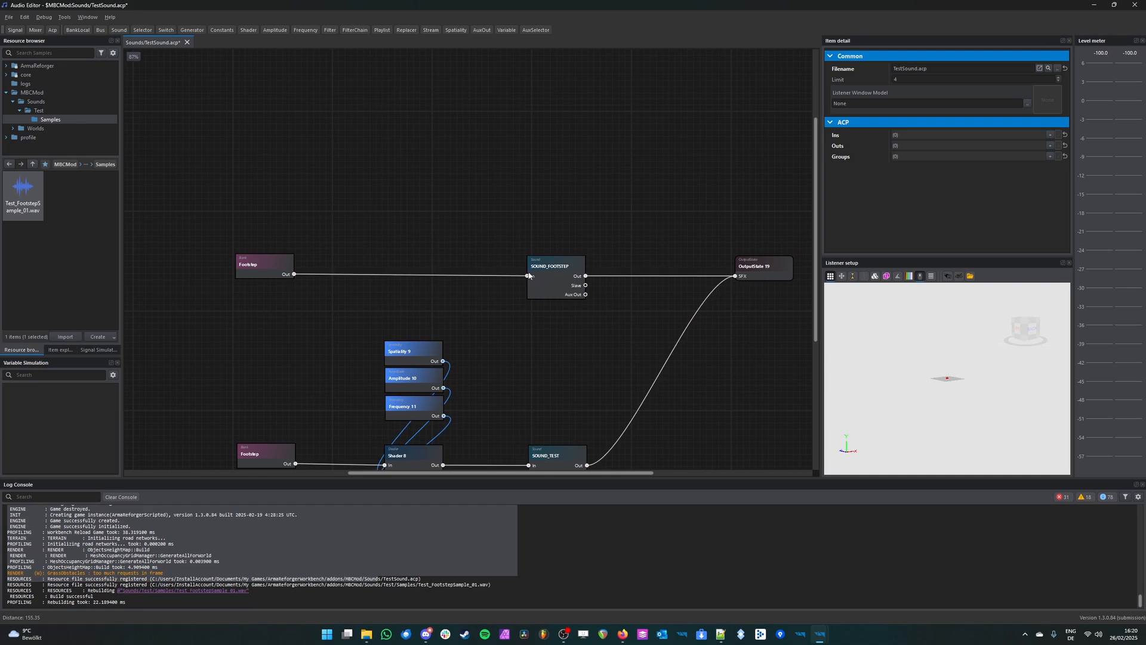
Step: Play the upper Footstep bank repeatedly while changing the view in the listener setup
{"action": "left_click", "coordinate": [274, 257]}
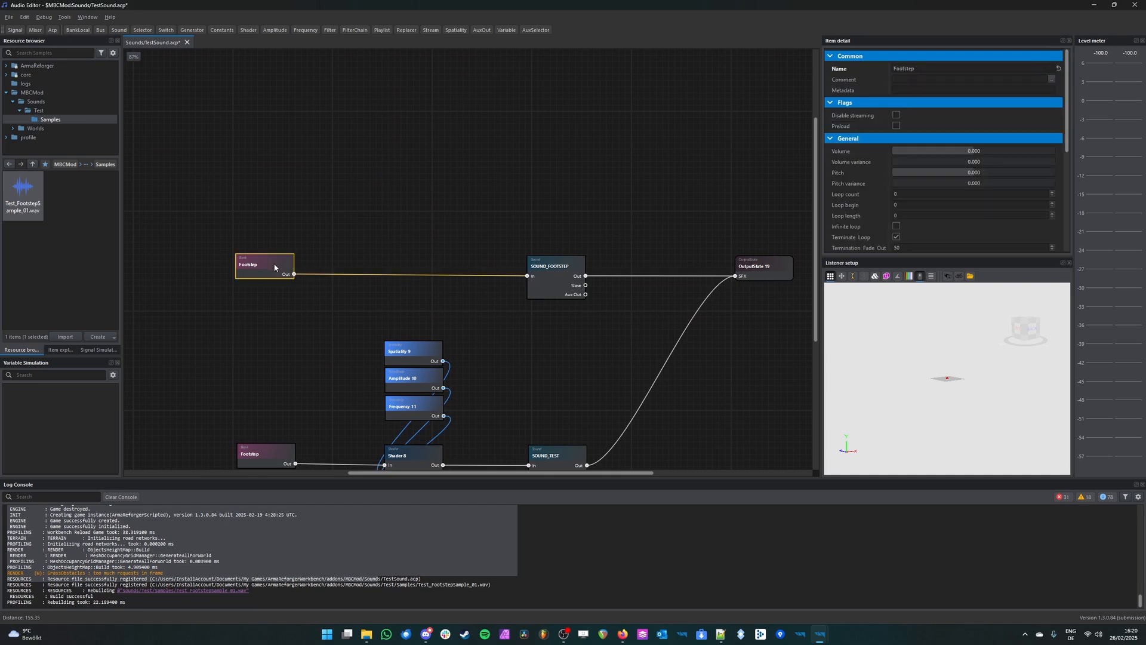
{"action": "key", "text": "space"}
{"action": "key", "text": "space"}
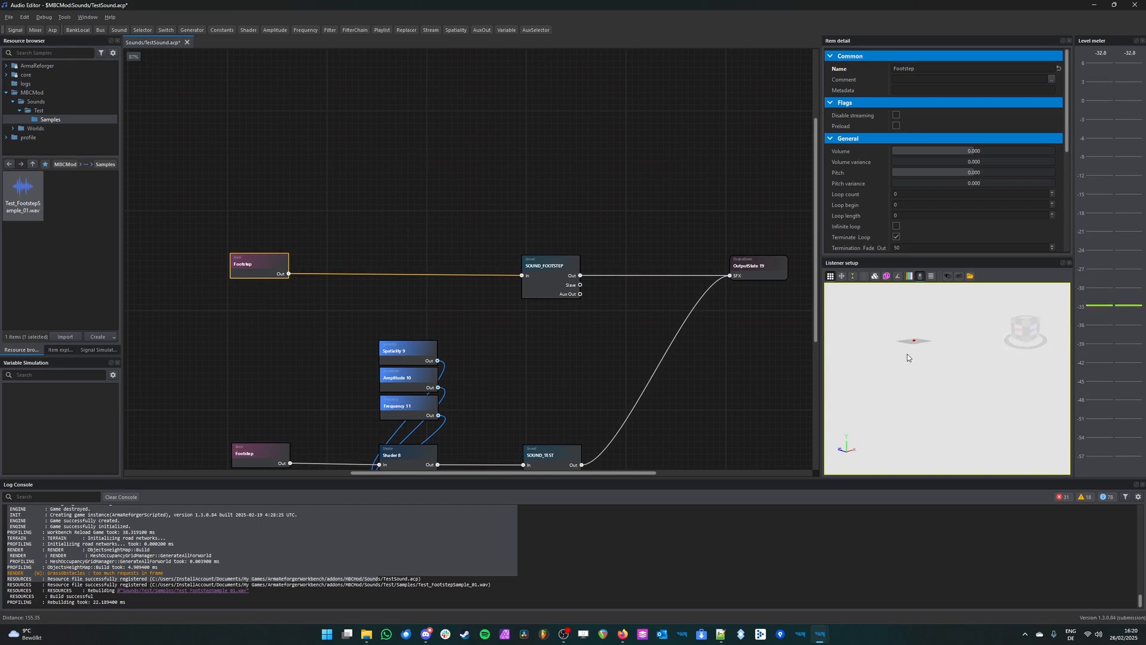
{"action": "mouse_move", "coordinate": [913, 382]}
{"action": "right_mouse_down"}
{"action": "mouse_move", "coordinate": [836, 351]}
{"action": "mouse_move", "coordinate": [991, 467]}
{"action": "mouse_move", "coordinate": [977, 471]}
{"action": "right_mouse_up"}
{"action": "key", "text": "space"}
{"action": "key", "text": "space"}
{"action": "right_click_drag", "start_coordinate": [951, 410], "coordinate": [1028, 437]}
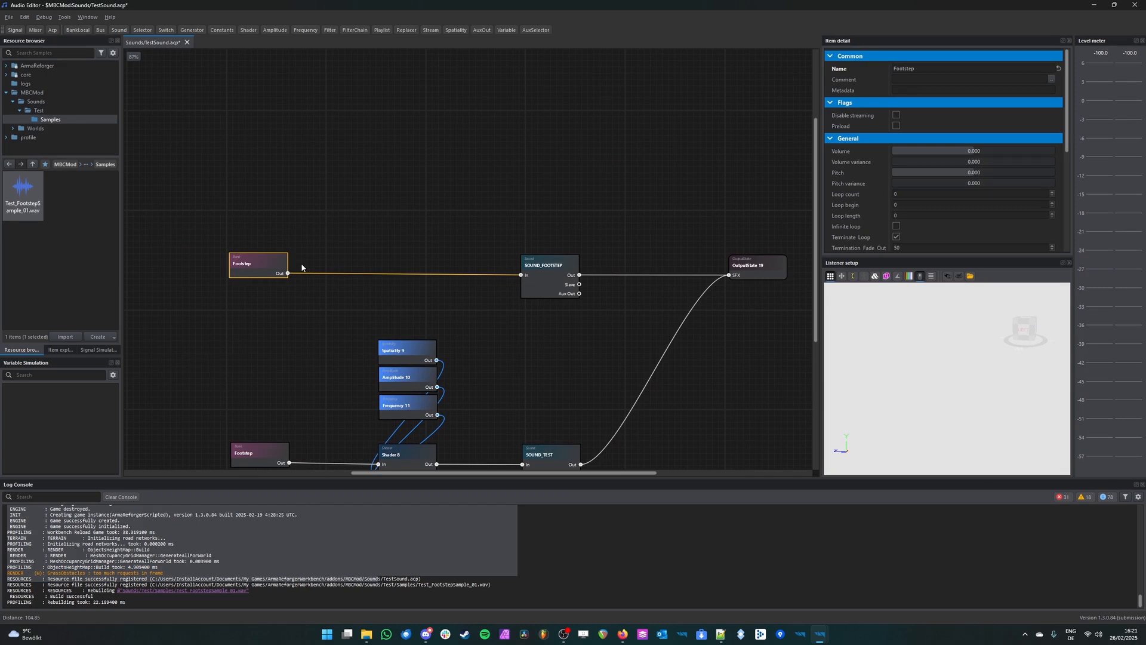
Step: Undo the direct Footstep connection and the deletion of the upper Shader, Spatiality, Amplitude and Frequency nodes
{"action": "key", "text": "ctrl+z"}
{"action": "key", "text": "ctrl+z"}
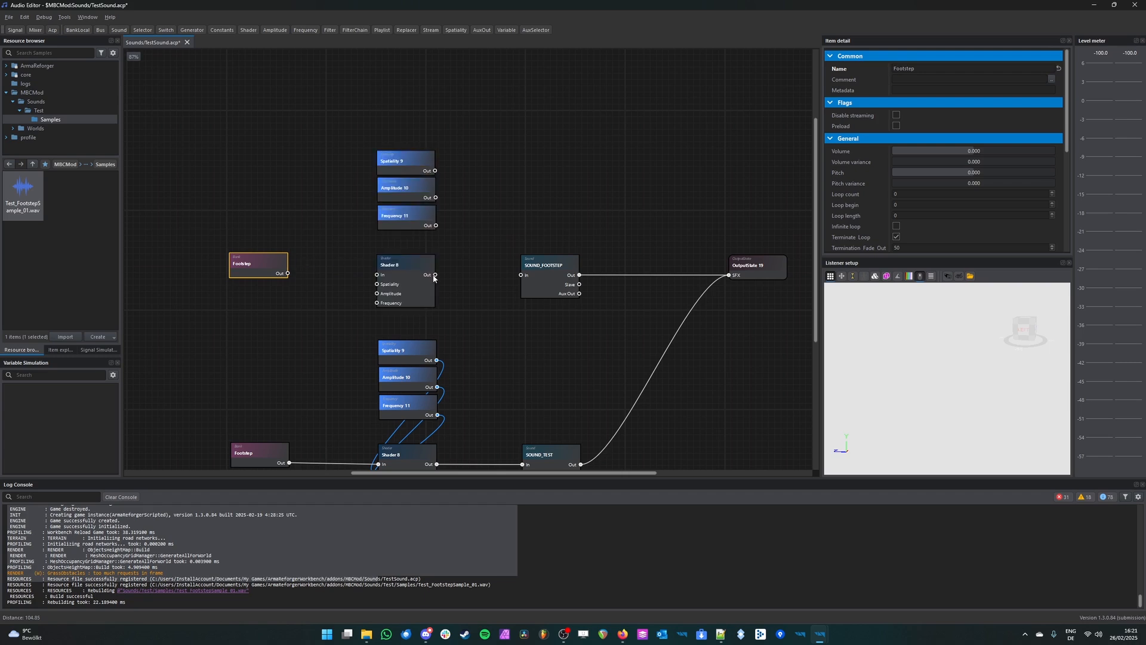
{"action": "left_click", "coordinate": [592, 275]}
{"action": "scroll", "coordinate": [594, 276], "scroll_direction": "down", "scroll_amount": 3}
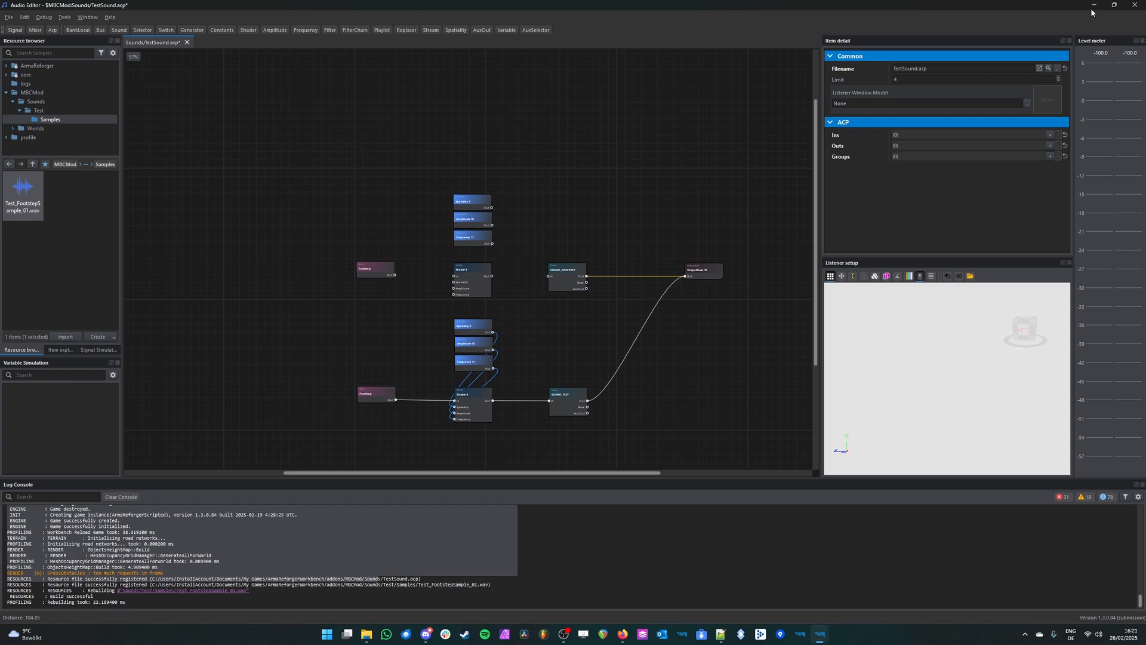
Step: Switch to the World Editor and select the M16A2 rifle near the UAZ452 ambulance
{"action": "mouse_move", "coordinate": [821, 639]}
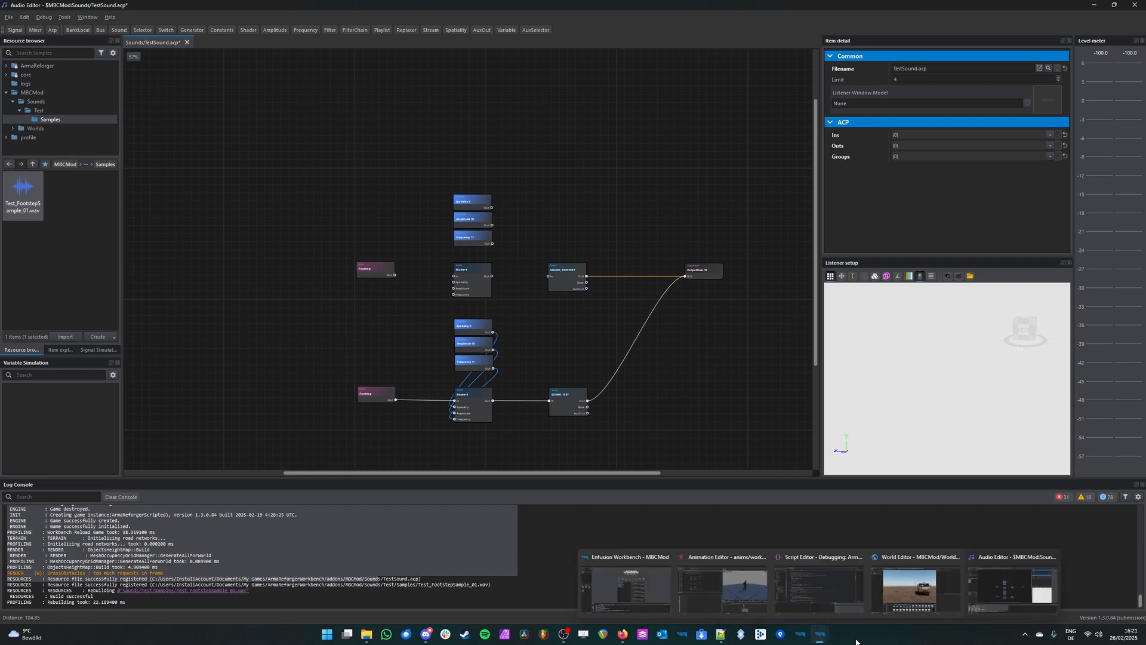
{"action": "left_click", "coordinate": [918, 594]}
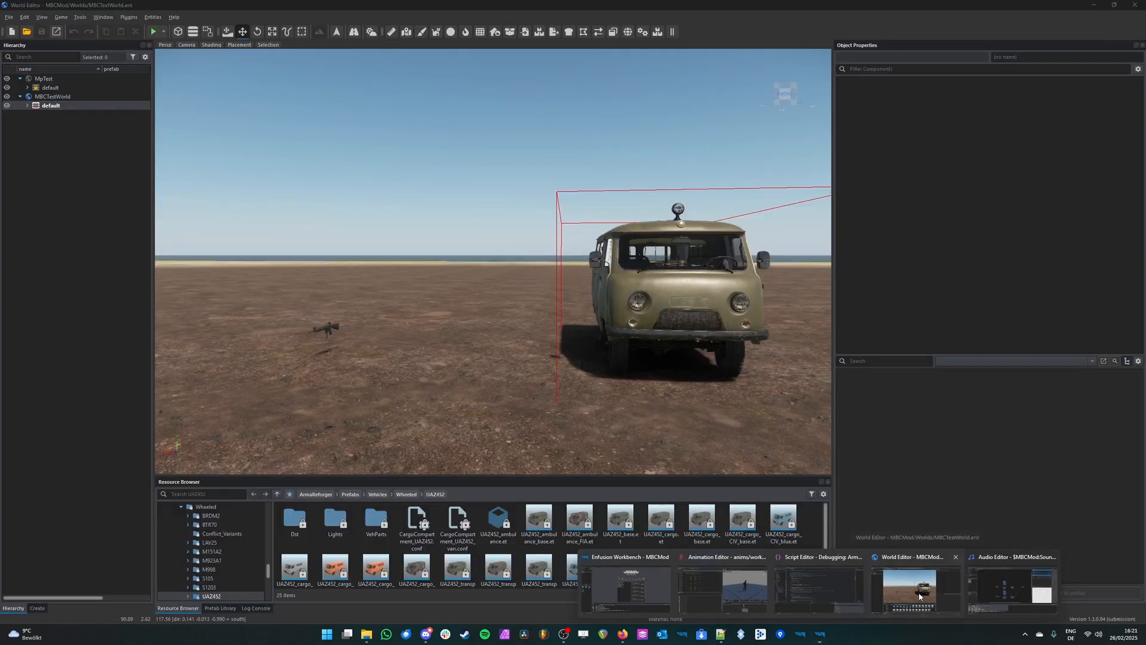
{"action": "key", "text": "s"}
{"action": "right_click_drag", "start_coordinate": [617, 144], "coordinate": [542, 187]}
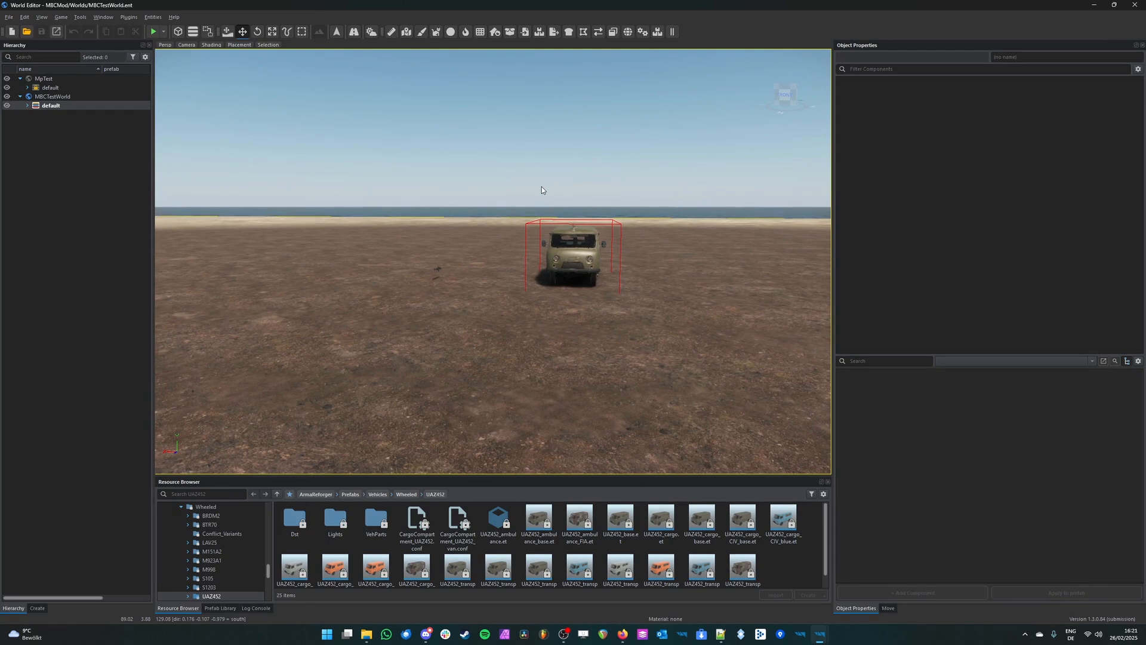
{"action": "left_click", "coordinate": [437, 269]}
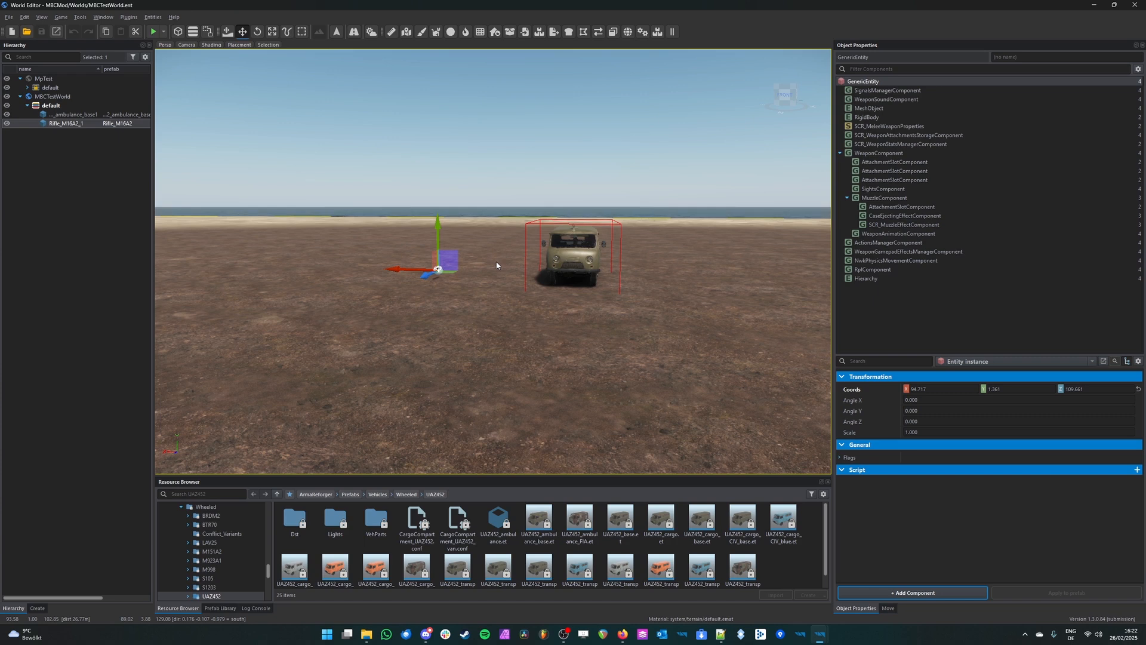
{"action": "scroll", "coordinate": [496, 264], "scroll_direction": "up", "scroll_amount": 5}
{"action": "left_click", "coordinate": [395, 278]}
{"action": "right_click_drag", "start_coordinate": [499, 274], "coordinate": [538, 285]}
{"action": "key", "text": "w"}
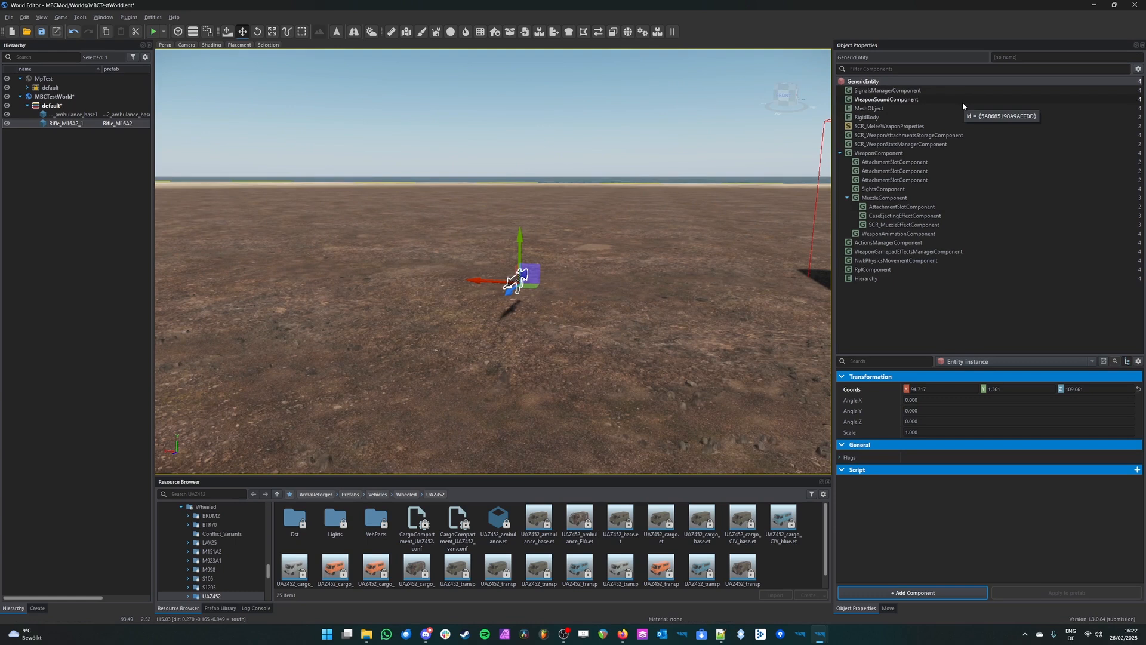
Step: Open the rifle's WeaponSoundComponent and examine its list of sound project files
{"action": "left_click", "coordinate": [962, 101]}
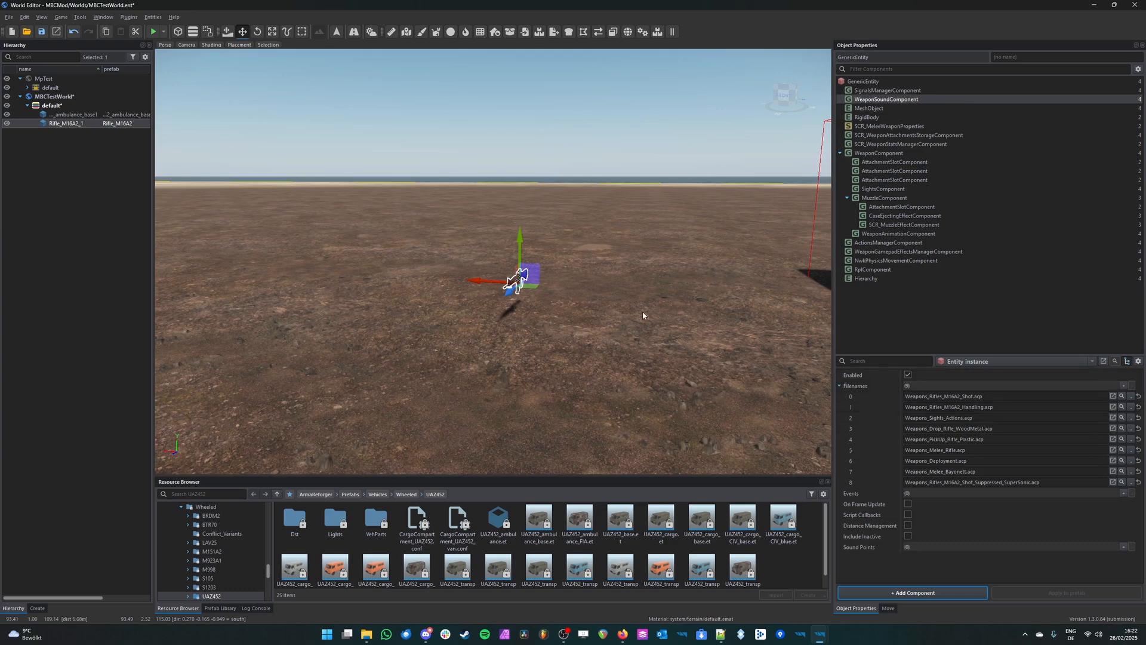
{"action": "scroll", "coordinate": [642, 310], "scroll_direction": "up", "scroll_amount": 3}
{"action": "right_click_drag", "start_coordinate": [642, 309], "coordinate": [537, 331]}
{"action": "key", "text": "d"}
{"action": "key", "text": "w"}
{"action": "key", "text": "s"}
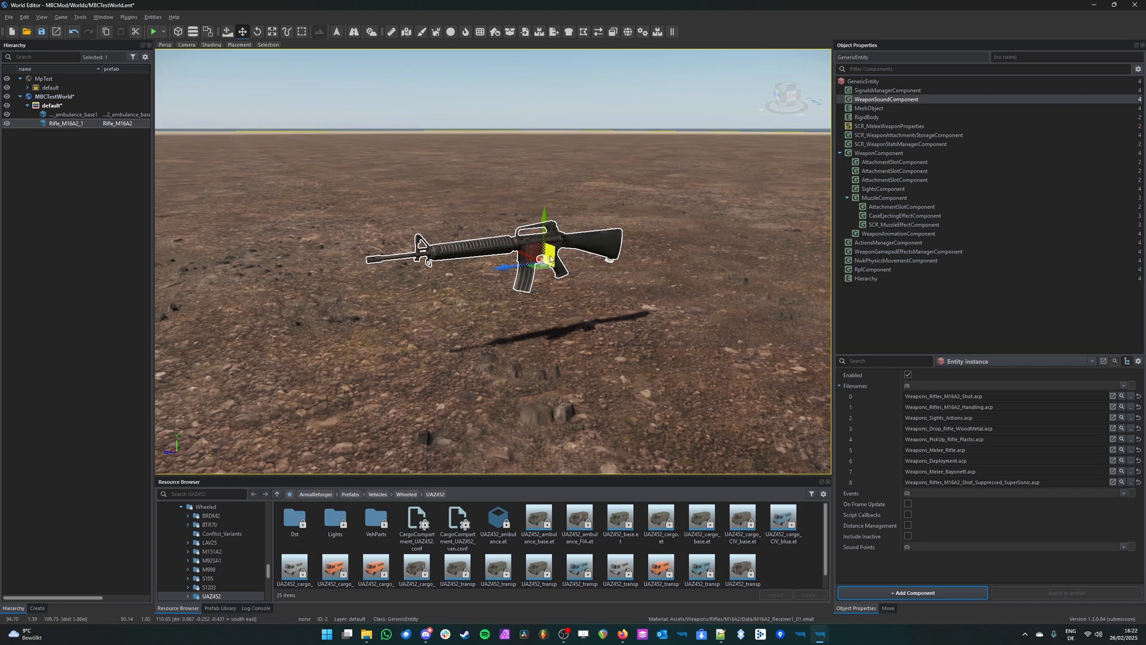
{"action": "right_click_drag", "start_coordinate": [738, 241], "coordinate": [811, 229]}
{"action": "key", "text": "s"}
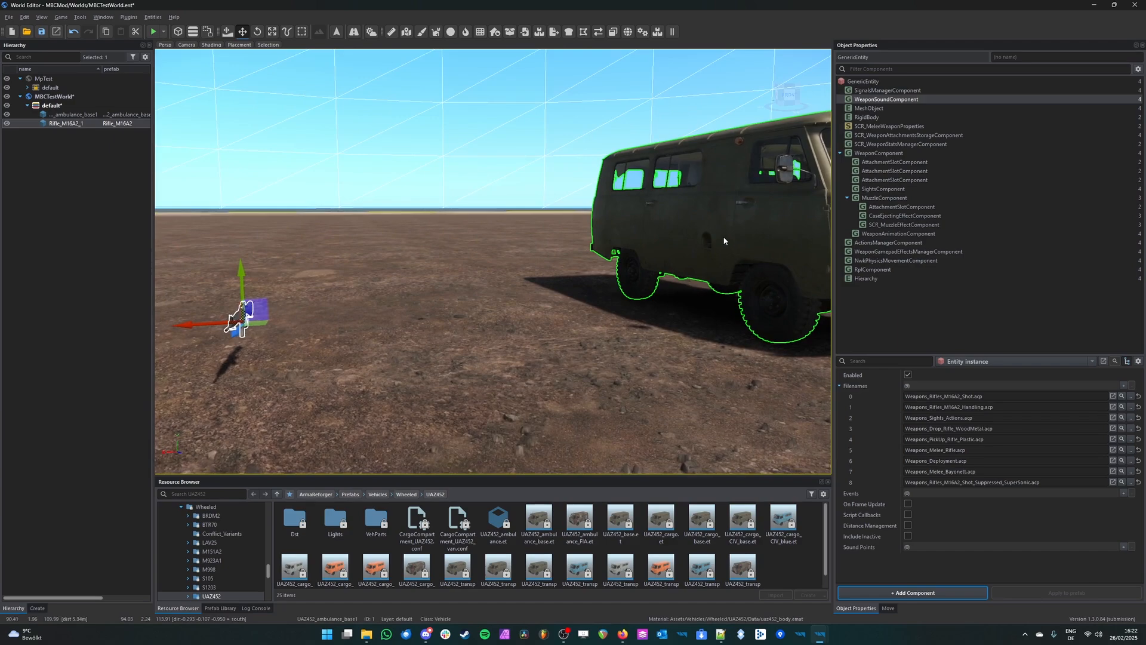
Step: Select the UAZ452 ambulance and examine the sound project files in its SCR_VehicleSoundComponent
{"action": "left_click", "coordinate": [686, 240]}
{"action": "key", "text": "f"}
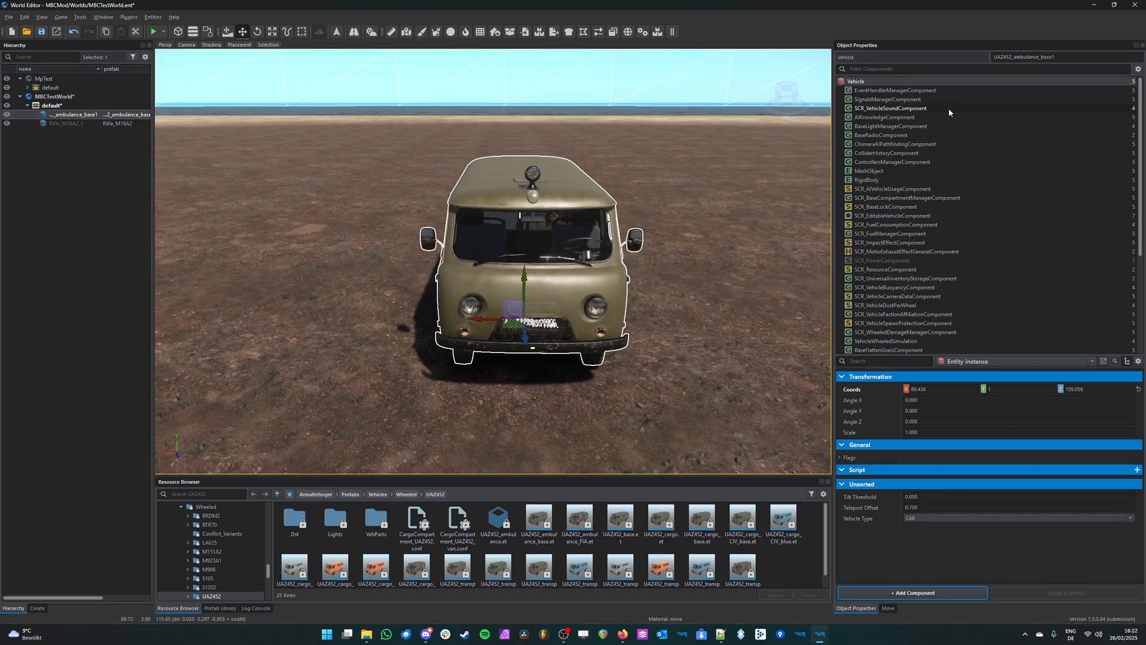
{"action": "left_click", "coordinate": [949, 109]}
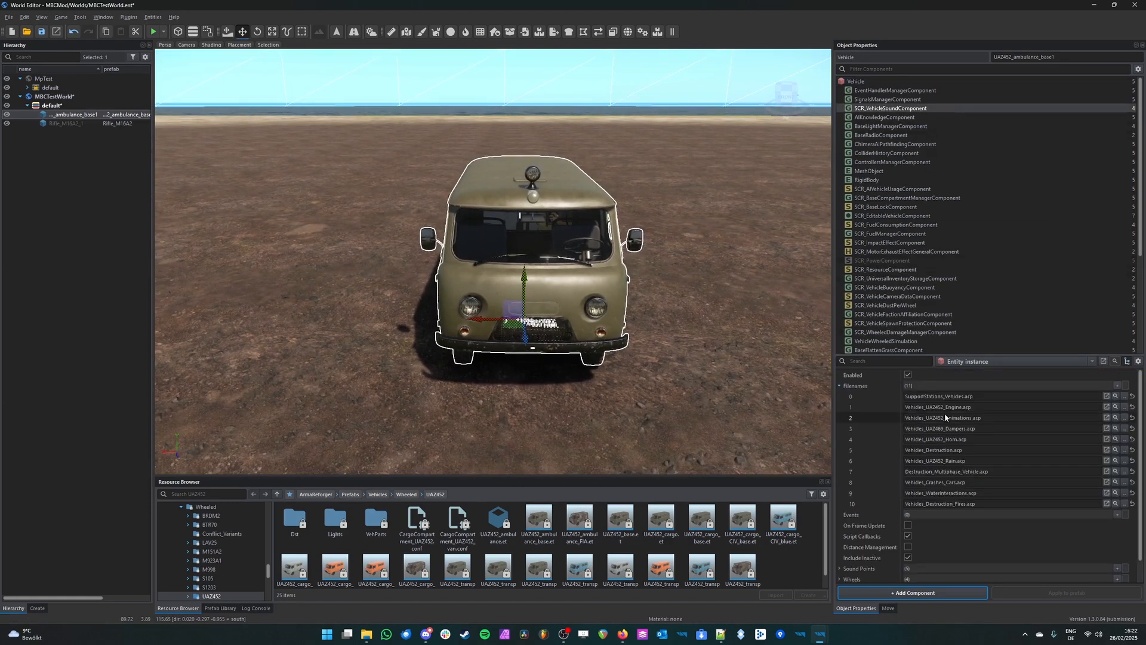
{"action": "right_click_drag", "start_coordinate": [565, 213], "coordinate": [442, 200]}
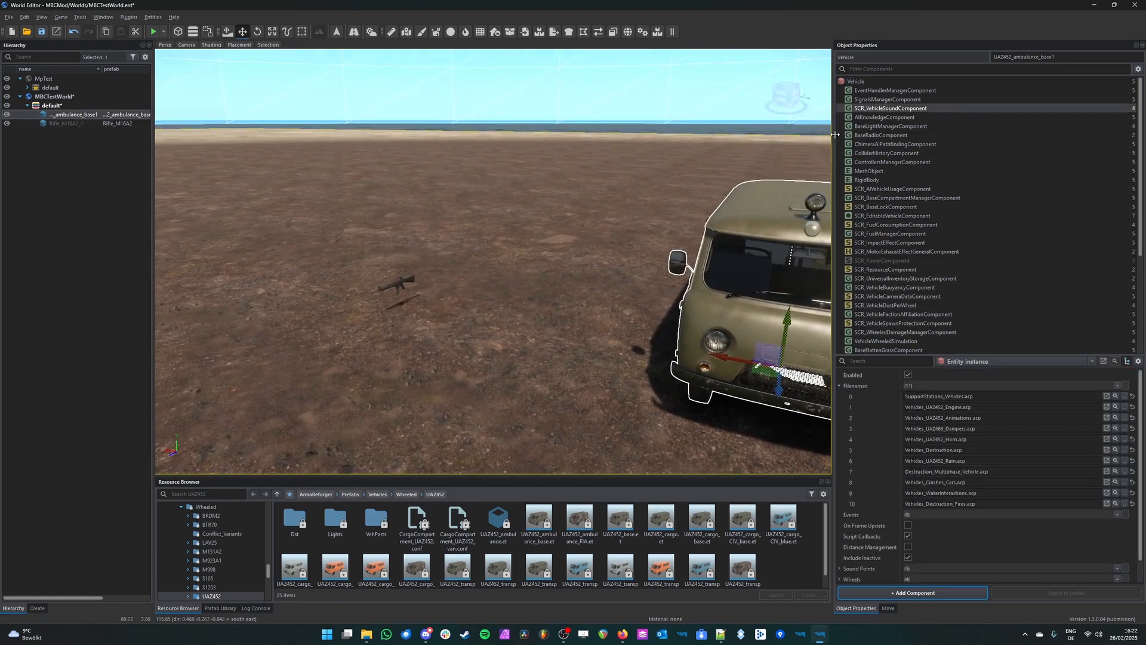
{"action": "key", "text": "s"}
{"action": "right_click_drag", "start_coordinate": [606, 216], "coordinate": [639, 227]}
{"action": "key", "text": "w"}
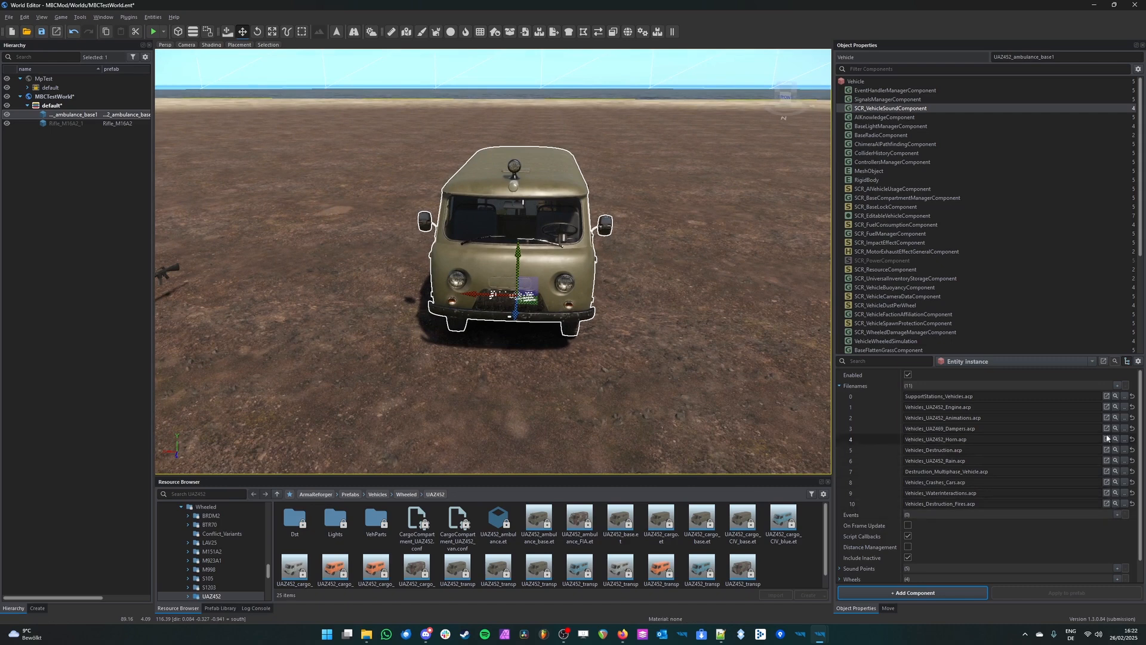
Step: Reselect the UAZ452 ambulance at entity level and look over its component list
{"action": "right_click_drag", "start_coordinate": [588, 356], "coordinate": [529, 353]}
{"action": "key", "text": "a"}
{"action": "left_click", "coordinate": [497, 265]}
{"action": "right_click_drag", "start_coordinate": [497, 264], "coordinate": [645, 276]}
{"action": "left_click", "coordinate": [666, 260]}
{"action": "key", "text": "w"}
{"action": "key", "text": "s"}
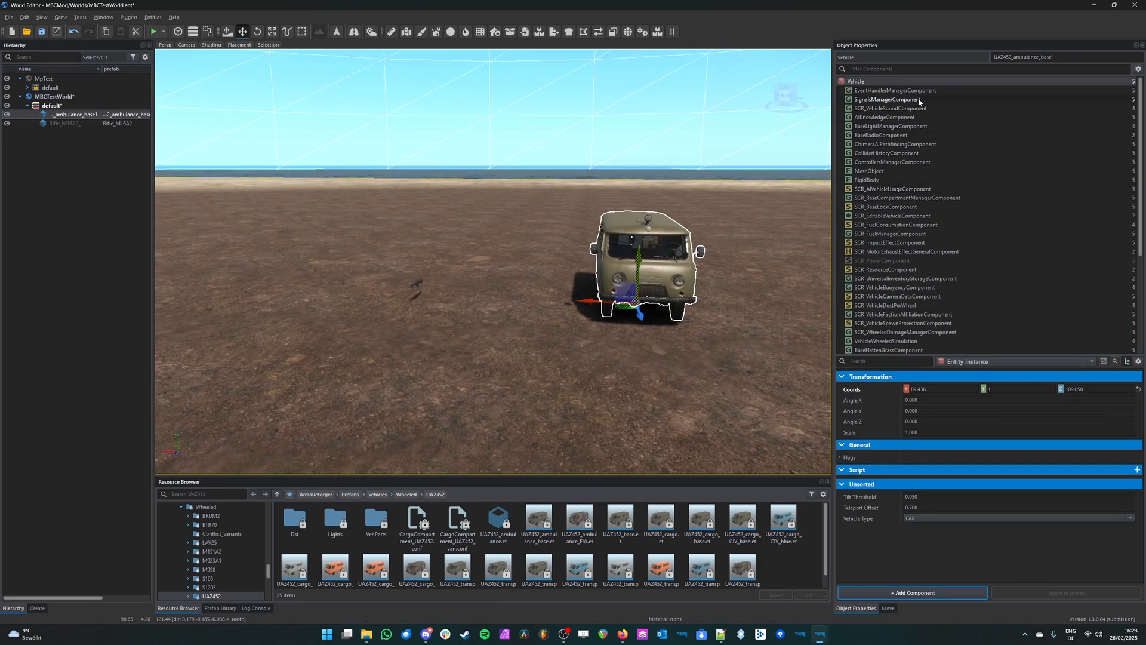
{"action": "right_click_drag", "start_coordinate": [675, 262], "coordinate": [671, 258]}
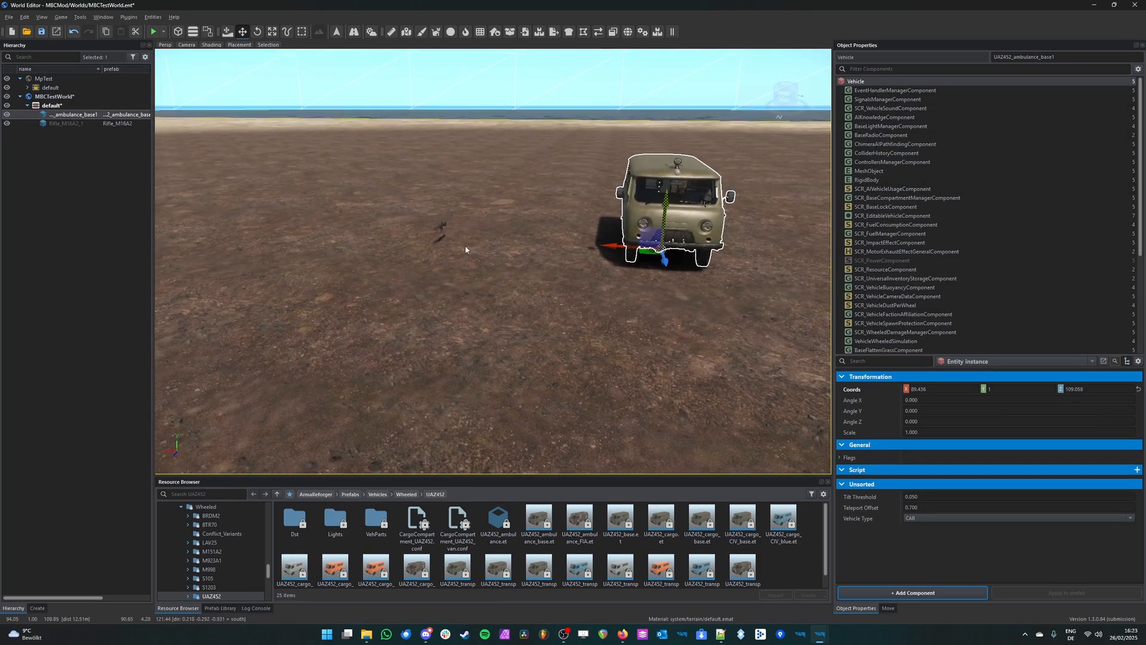
Step: Reselect the M16A2 rifle and look at the files assigned to its WeaponSoundComponent
{"action": "left_click", "coordinate": [441, 230]}
{"action": "key", "text": "w"}
{"action": "right_click_drag", "start_coordinate": [562, 292], "coordinate": [612, 282]}
{"action": "right_click_drag", "start_coordinate": [689, 167], "coordinate": [646, 97]}
{"action": "key", "text": "s"}
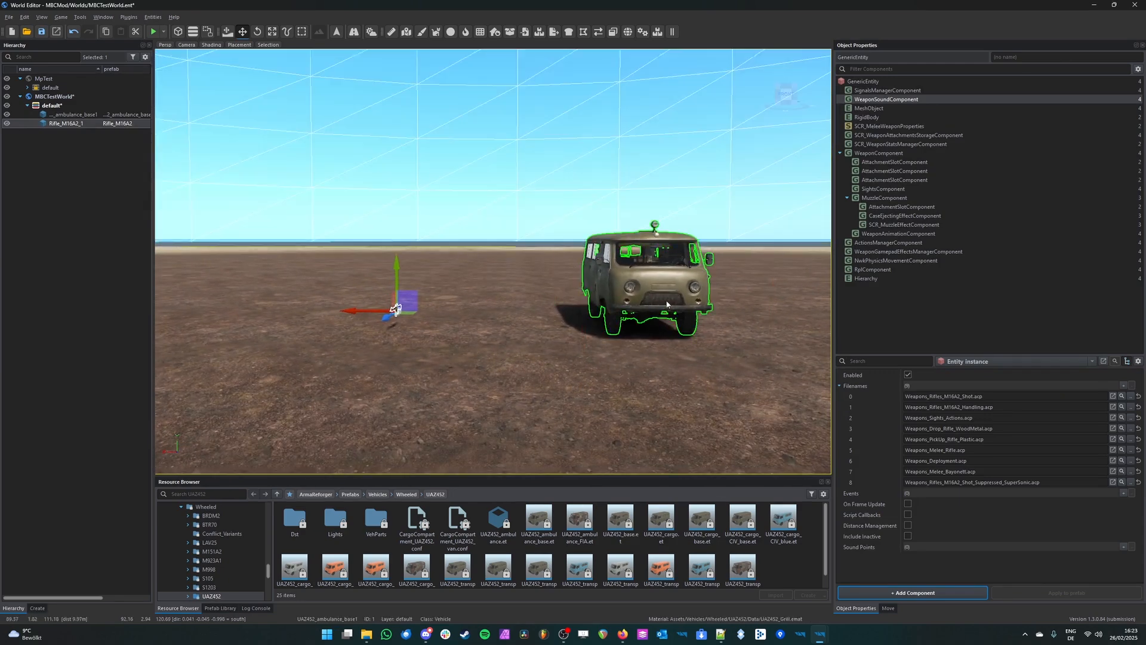
Step: Select the ambulance and the rifle in turn to compare the components on each entity
{"action": "key", "text": "s"}
{"action": "right_click_drag", "start_coordinate": [629, 361], "coordinate": [582, 362]}
{"action": "key", "text": "s"}
{"action": "key", "text": "d"}
{"action": "key", "text": "w"}
{"action": "key", "text": "w"}
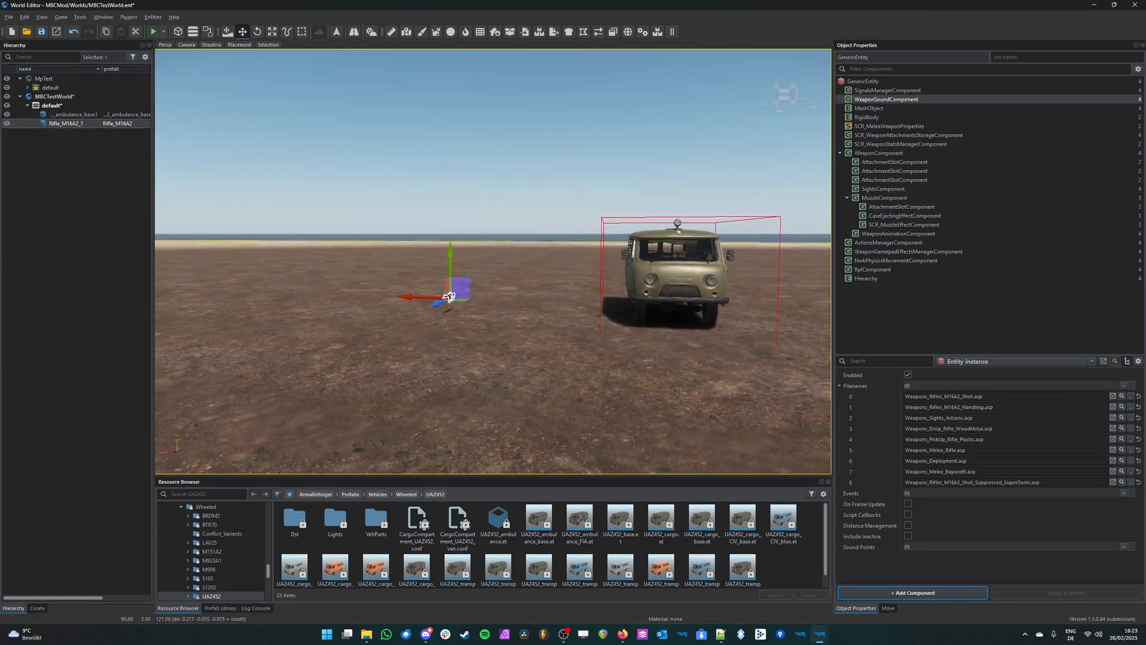
{"action": "left_click", "coordinate": [639, 312]}
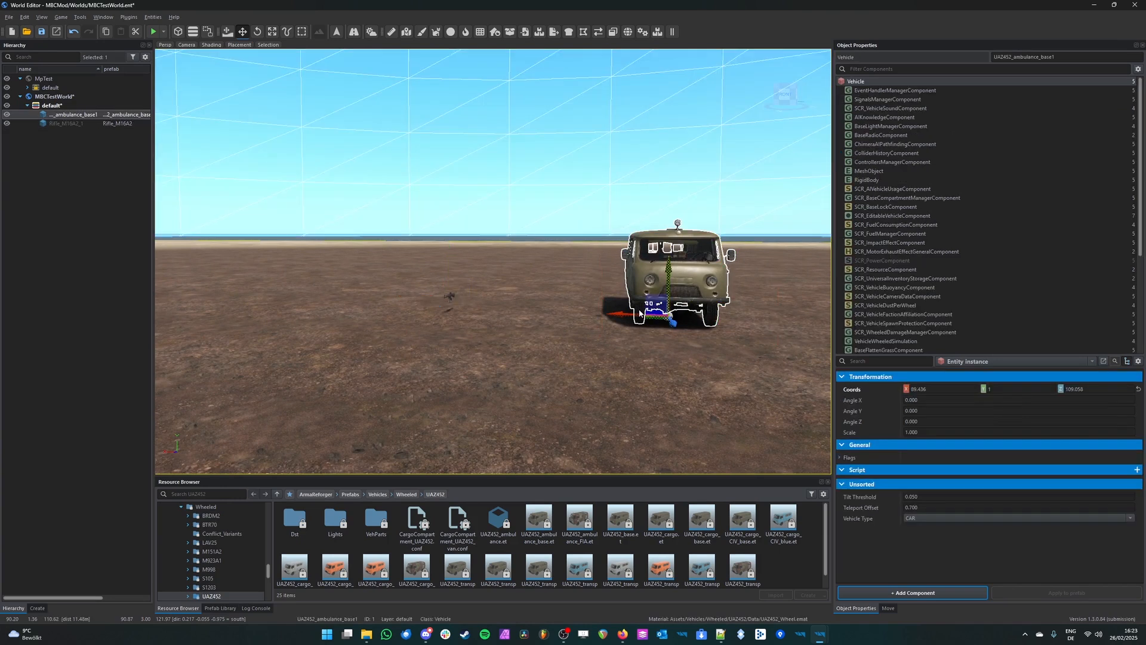
{"action": "left_click", "coordinate": [448, 299]}
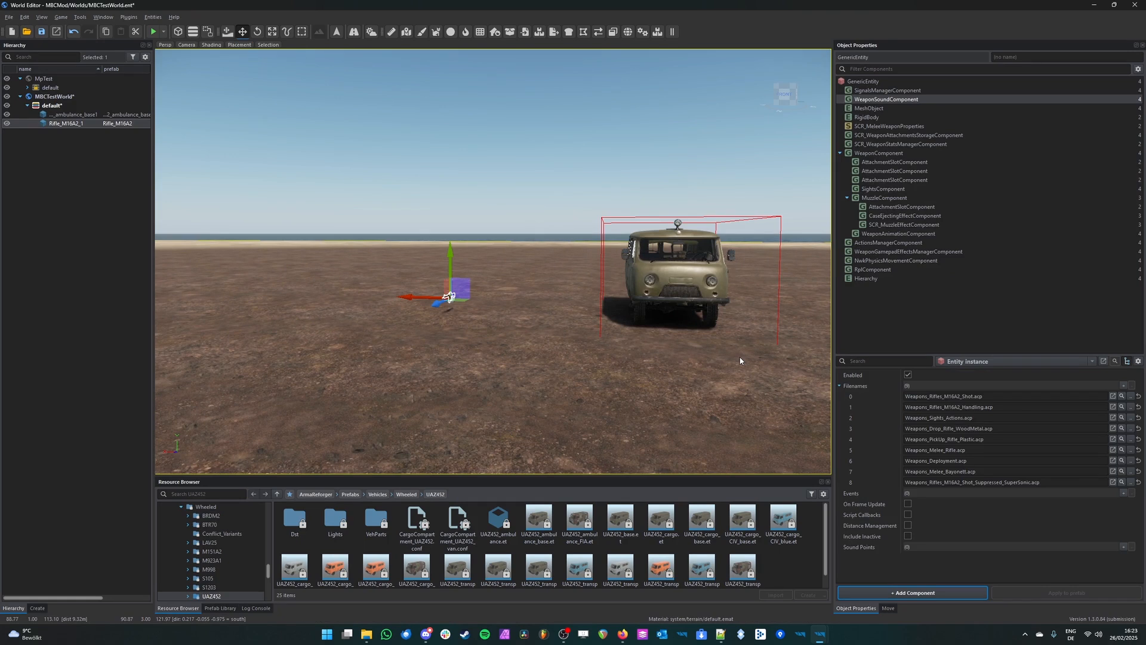
{"action": "mouse_move", "coordinate": [673, 421]}
{"action": "right_mouse_down"}
{"action": "mouse_move", "coordinate": [734, 415]}
{"action": "mouse_move", "coordinate": [669, 405]}
{"action": "right_mouse_up"}
{"action": "key", "text": "a"}
{"action": "key", "text": "d"}
{"action": "key", "text": "w"}
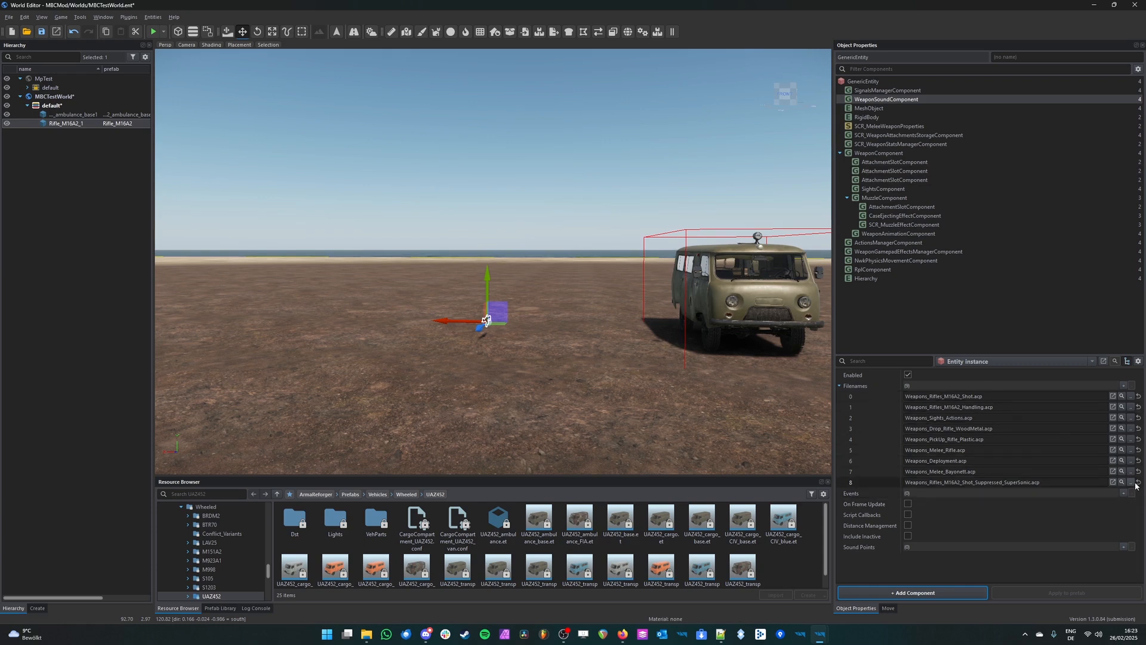
{"action": "key", "text": "w"}
{"action": "mouse_move", "coordinate": [632, 294]}
{"action": "right_mouse_down"}
{"action": "mouse_move", "coordinate": [731, 308]}
{"action": "mouse_move", "coordinate": [625, 297]}
{"action": "right_mouse_up"}
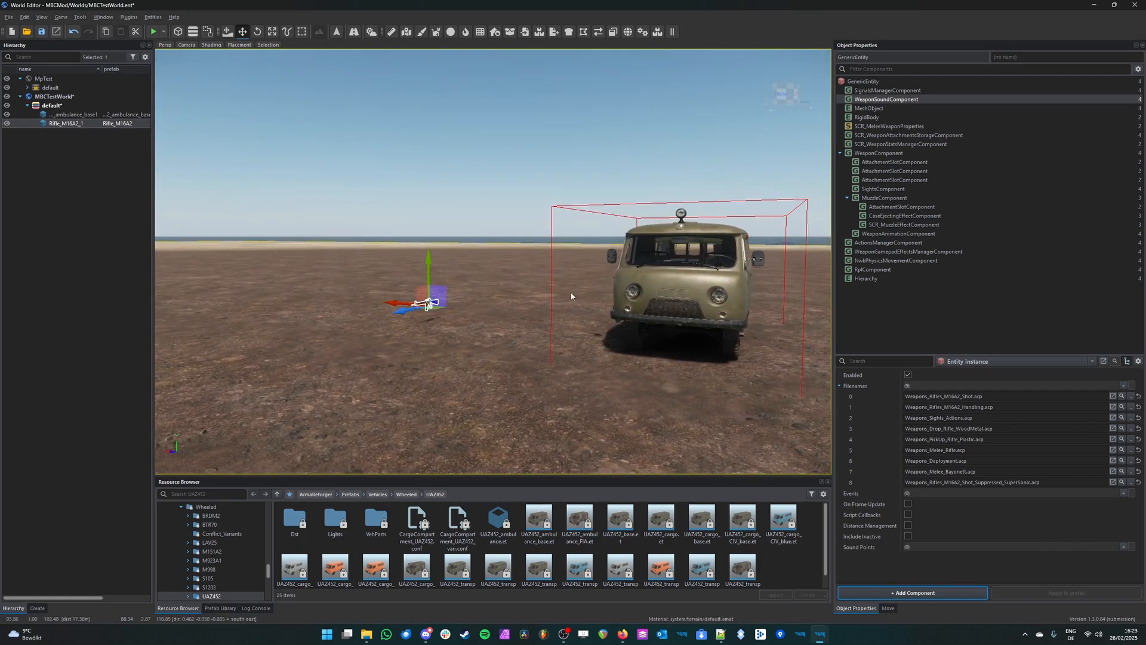
{"action": "right_click_drag", "start_coordinate": [488, 264], "coordinate": [533, 296]}
{"action": "key", "text": "w"}
{"action": "key", "text": "s"}
{"action": "key", "text": "a"}
{"action": "key", "text": "w"}
{"action": "key", "text": "a"}
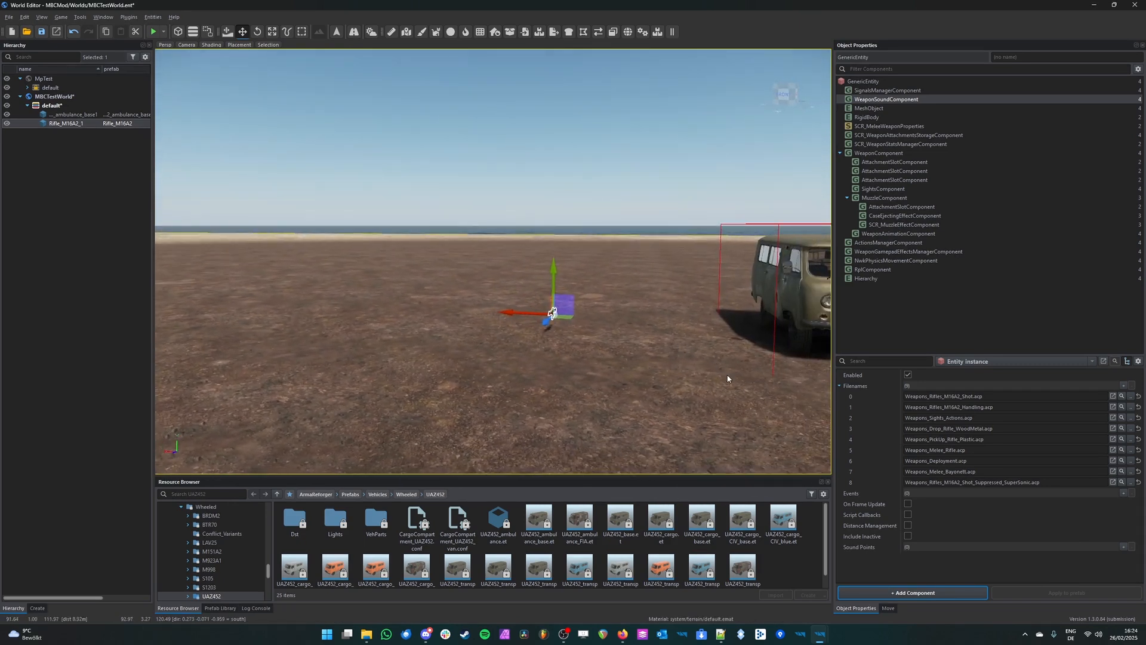
{"action": "right_click_drag", "start_coordinate": [602, 375], "coordinate": [632, 397]}
{"action": "key", "text": "s"}
{"action": "key", "text": "s"}
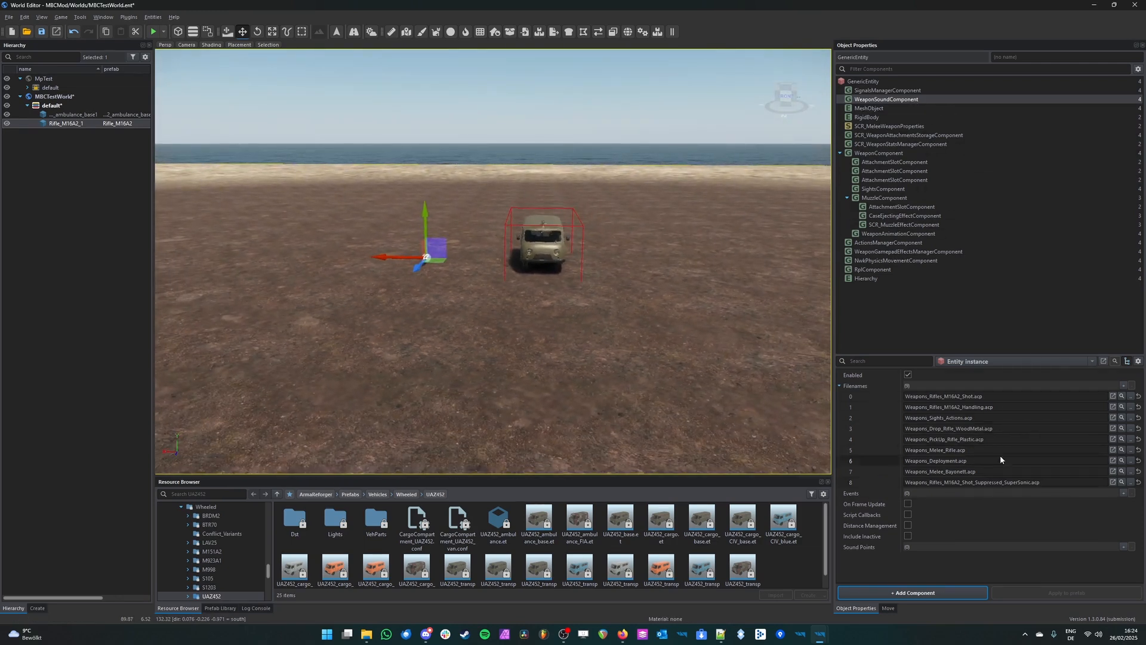
Step: Browse the ArmaReforger resources to the Prefabs/Characters/Core folder
{"action": "right_click_drag", "start_coordinate": [603, 388], "coordinate": [555, 344]}
{"action": "key", "text": "s"}
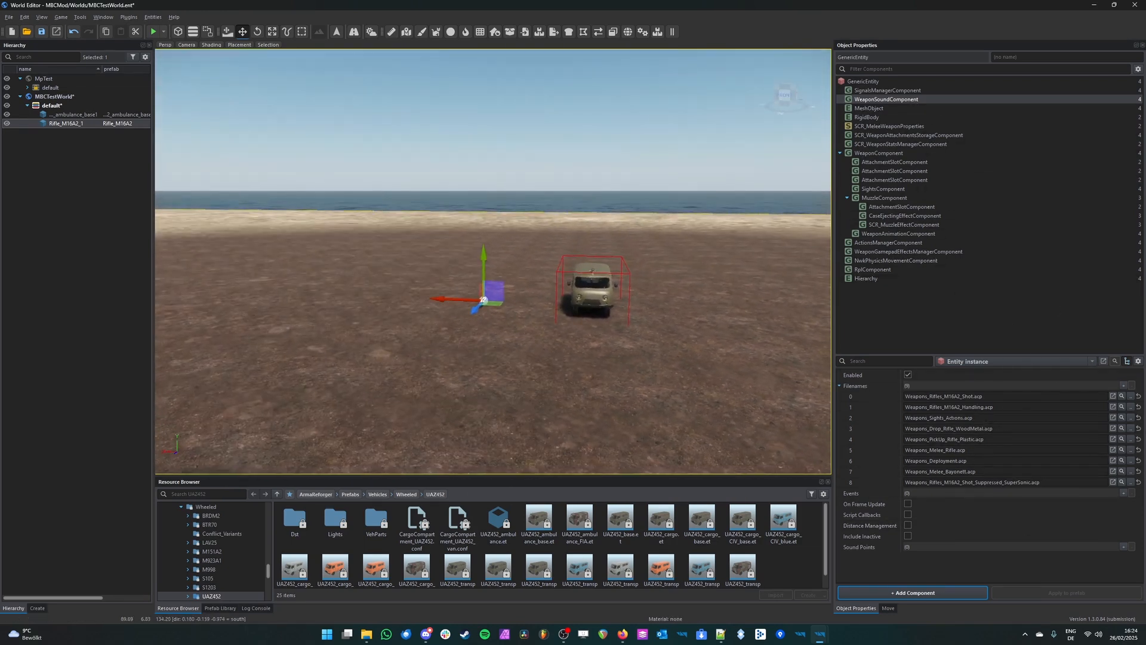
{"action": "scroll", "coordinate": [220, 530], "scroll_direction": "up", "scroll_amount": 8}
{"action": "scroll", "coordinate": [220, 530], "scroll_direction": "up", "scroll_amount": 4}
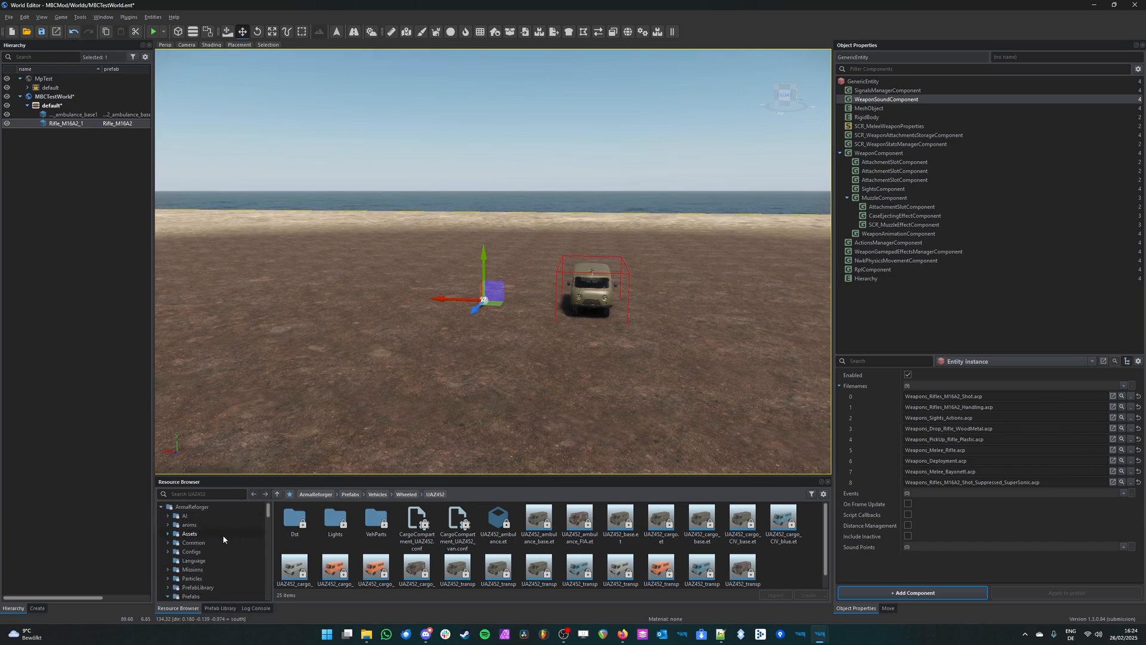
{"action": "scroll", "coordinate": [222, 542], "scroll_direction": "up", "scroll_amount": 3}
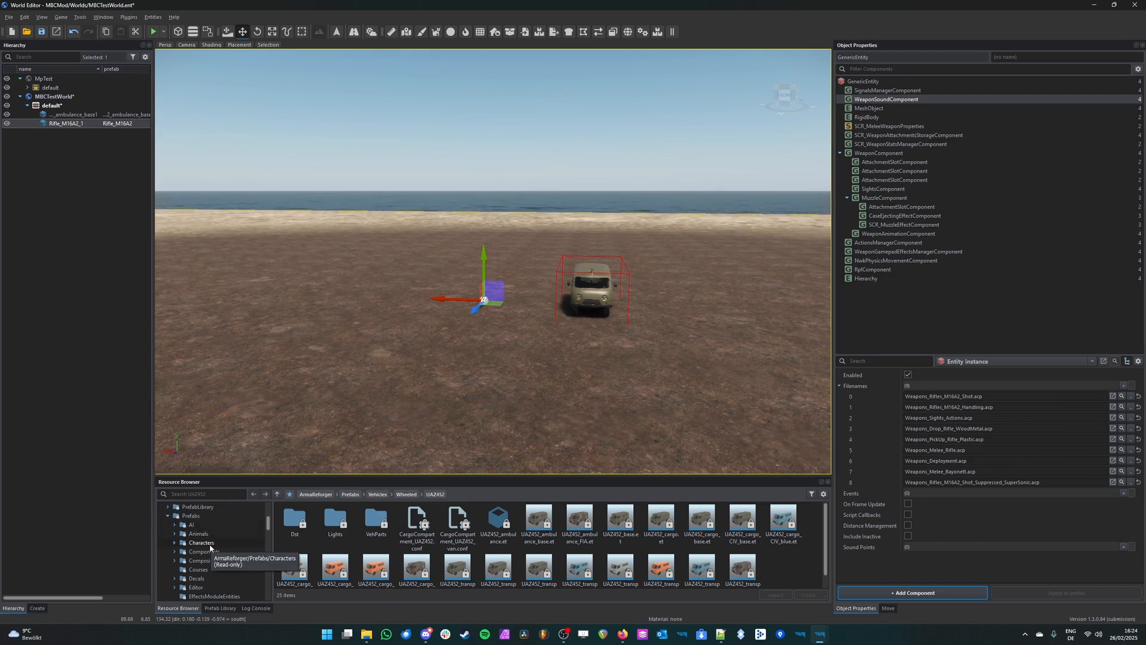
{"action": "left_click", "coordinate": [210, 545]}
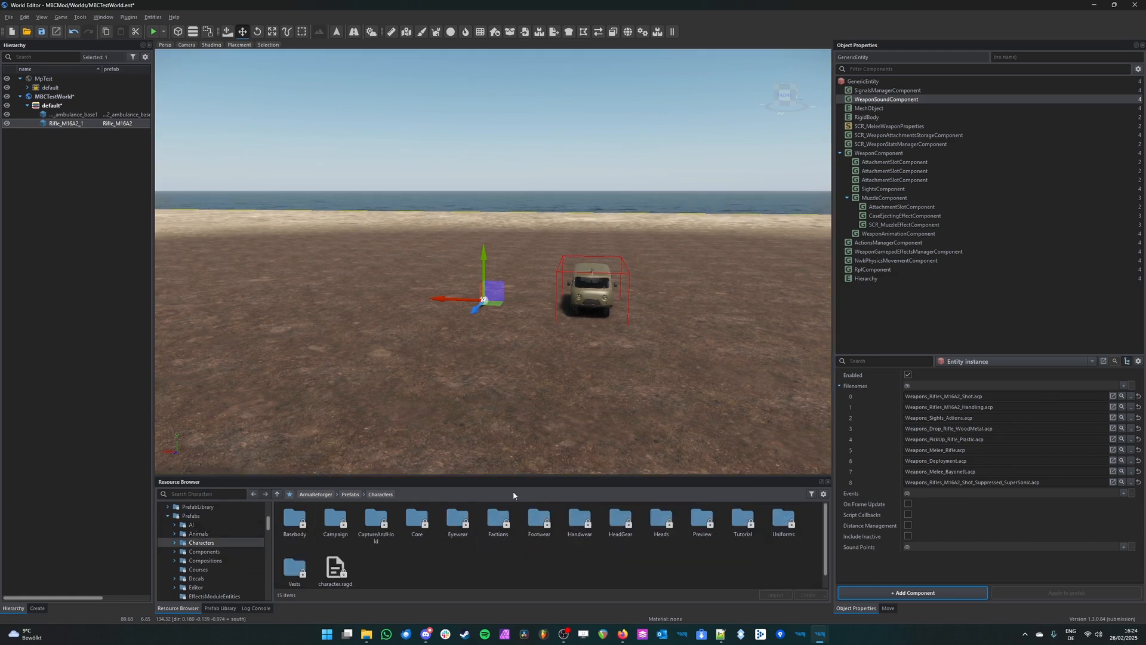
{"action": "double_click", "coordinate": [425, 537]}
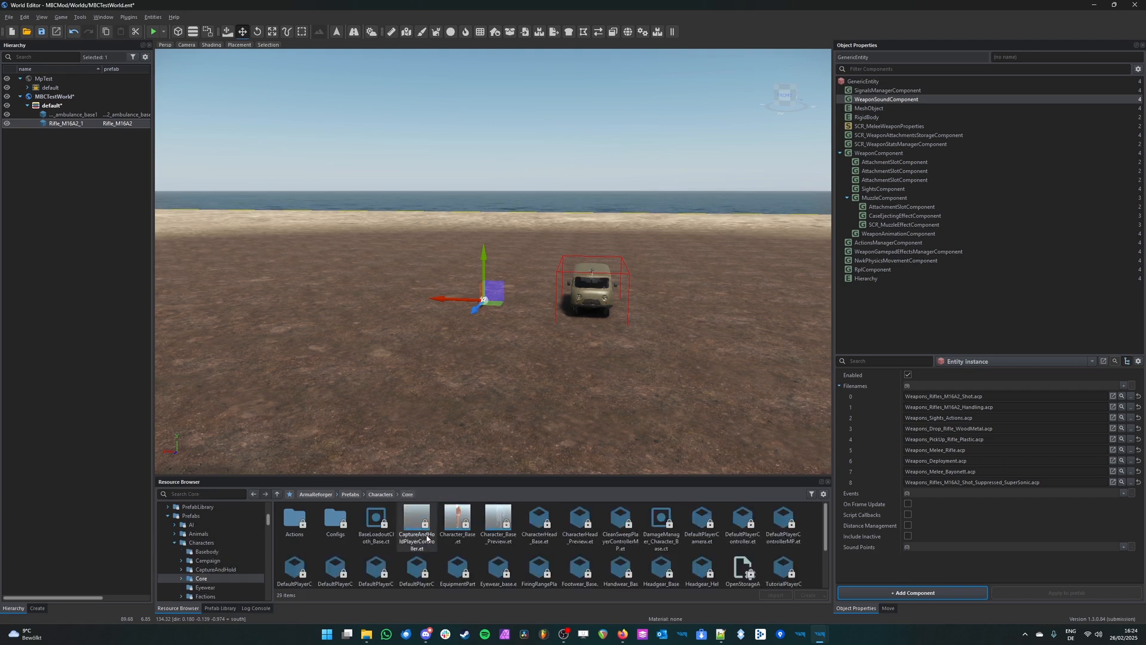
Step: Search the Core folder for "character_base" to find the base character prefab
{"action": "left_click", "coordinate": [206, 493]}
{"action": "type", "text": "char"}
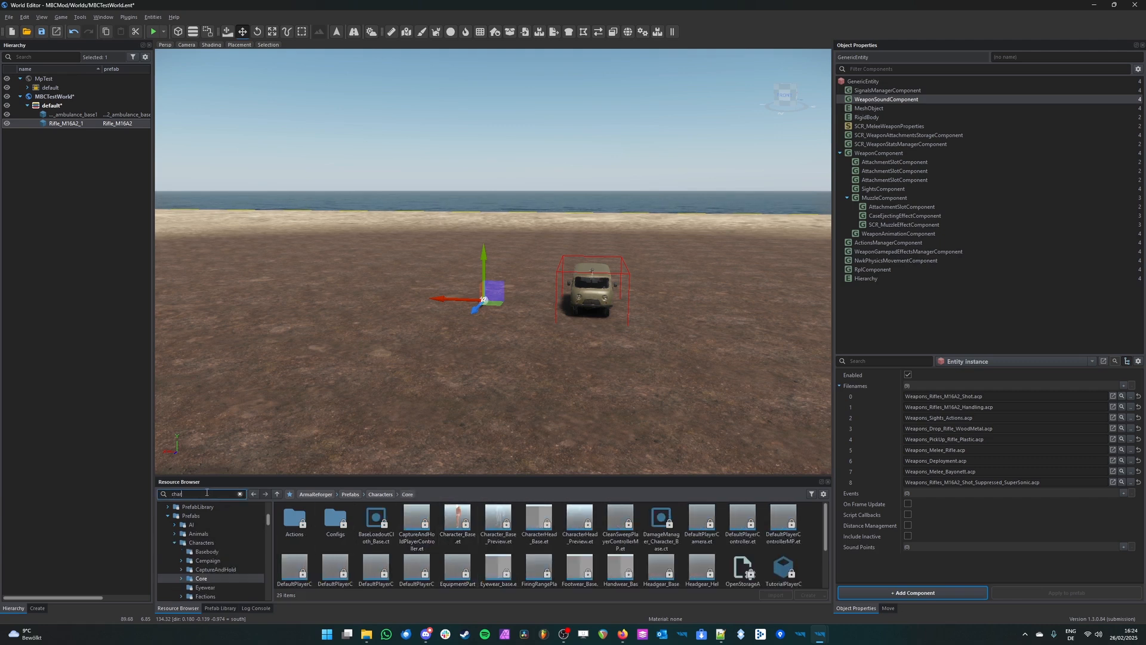
{"action": "type", "text": "acter_base"}
{"action": "right_click_drag", "start_coordinate": [364, 382], "coordinate": [323, 367]}
{"action": "key", "text": "w"}
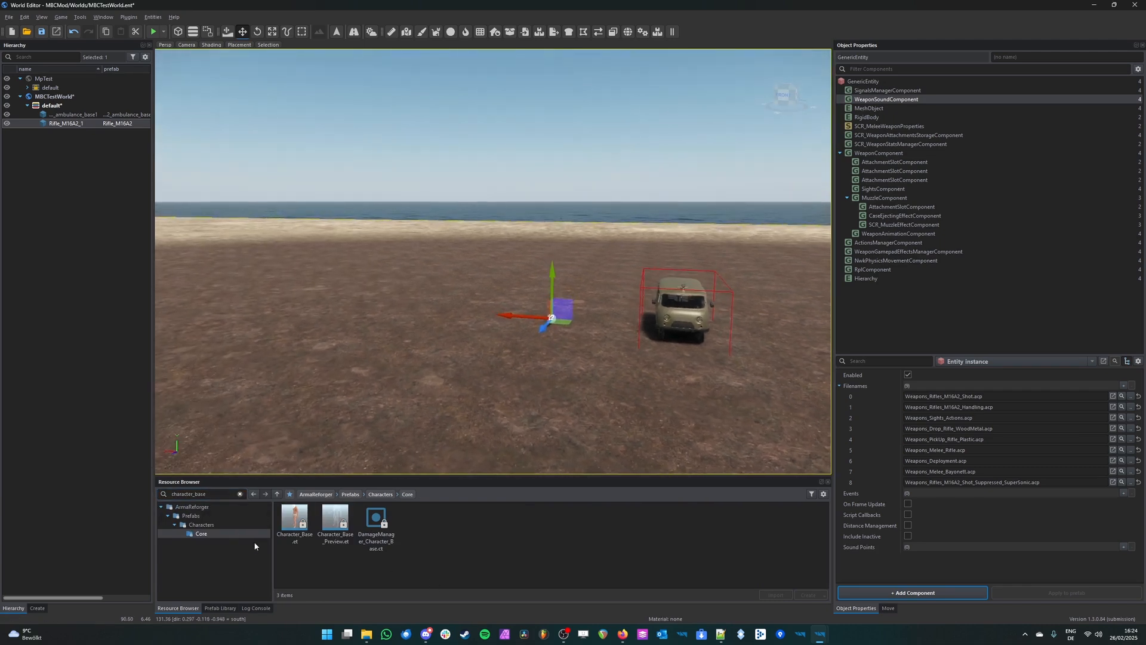
Step: Place the Character_Base prefab on the ground in the test world
{"action": "left_click", "coordinate": [299, 531]}
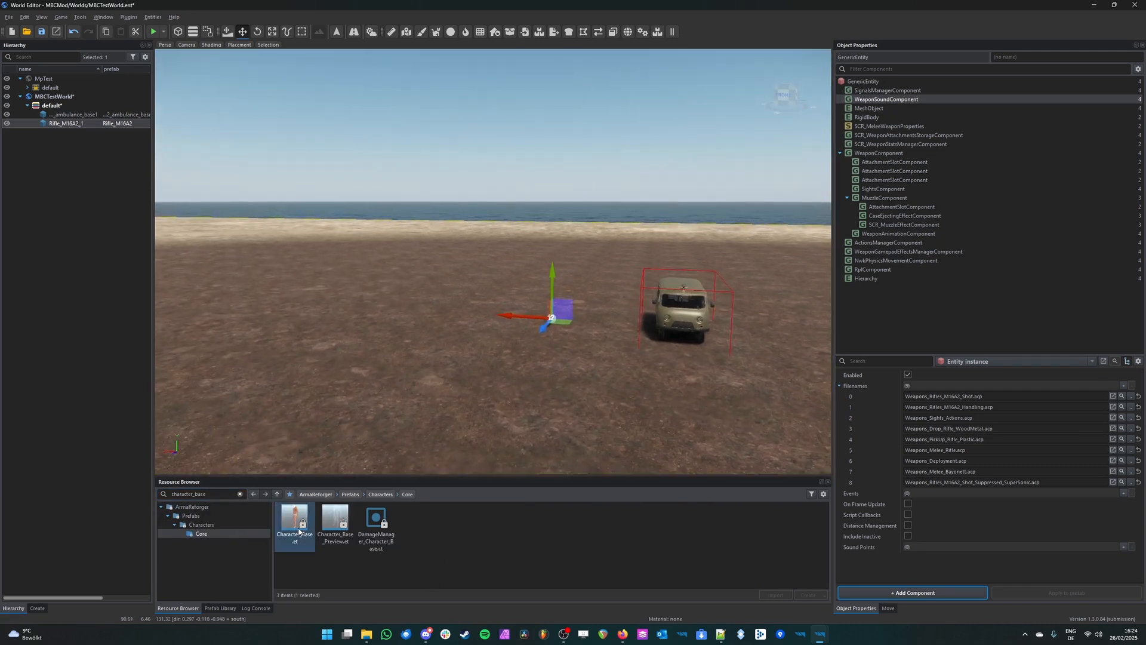
{"action": "double_click", "coordinate": [299, 531]}
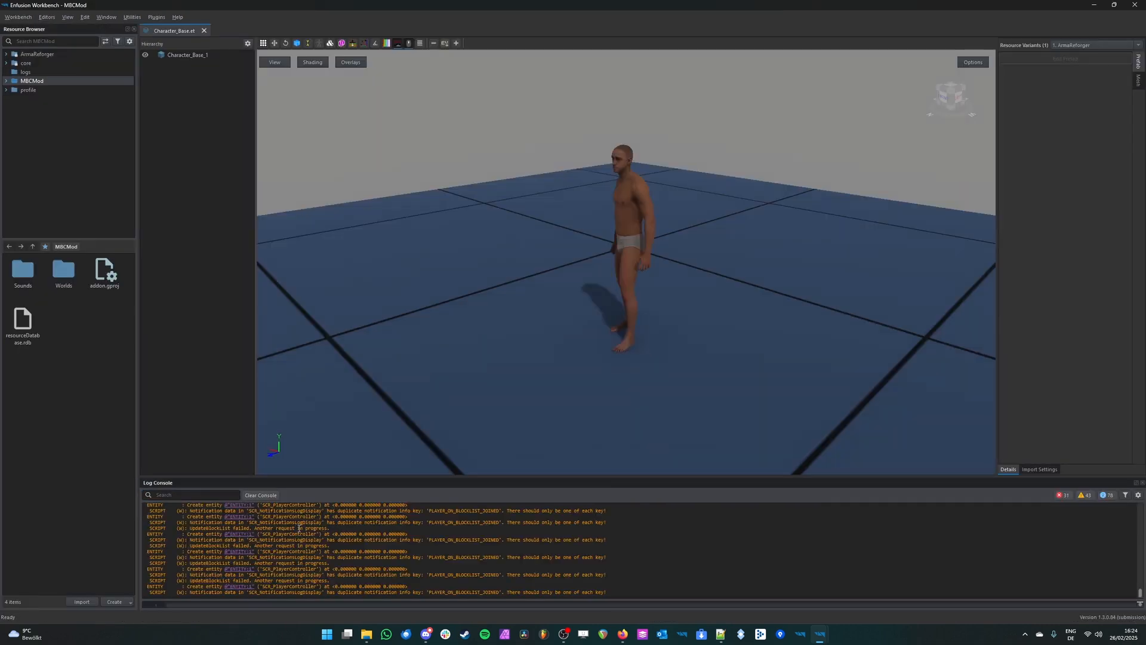
{"action": "left_click", "coordinate": [1093, 6]}
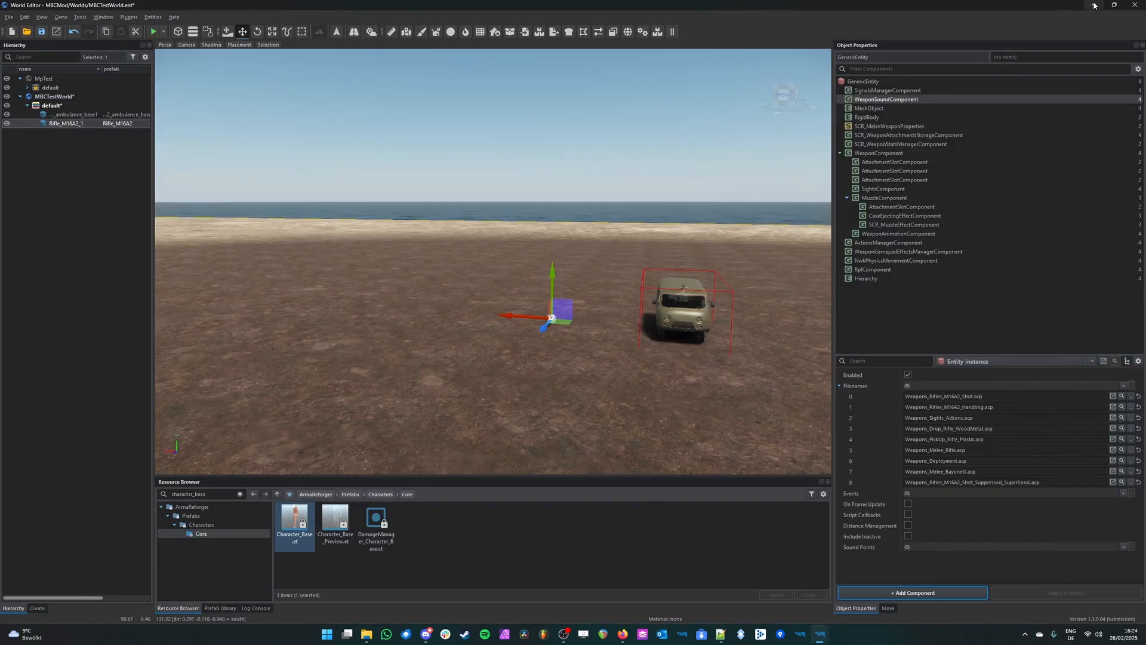
{"action": "left_click_drag", "start_coordinate": [297, 517], "coordinate": [412, 391]}
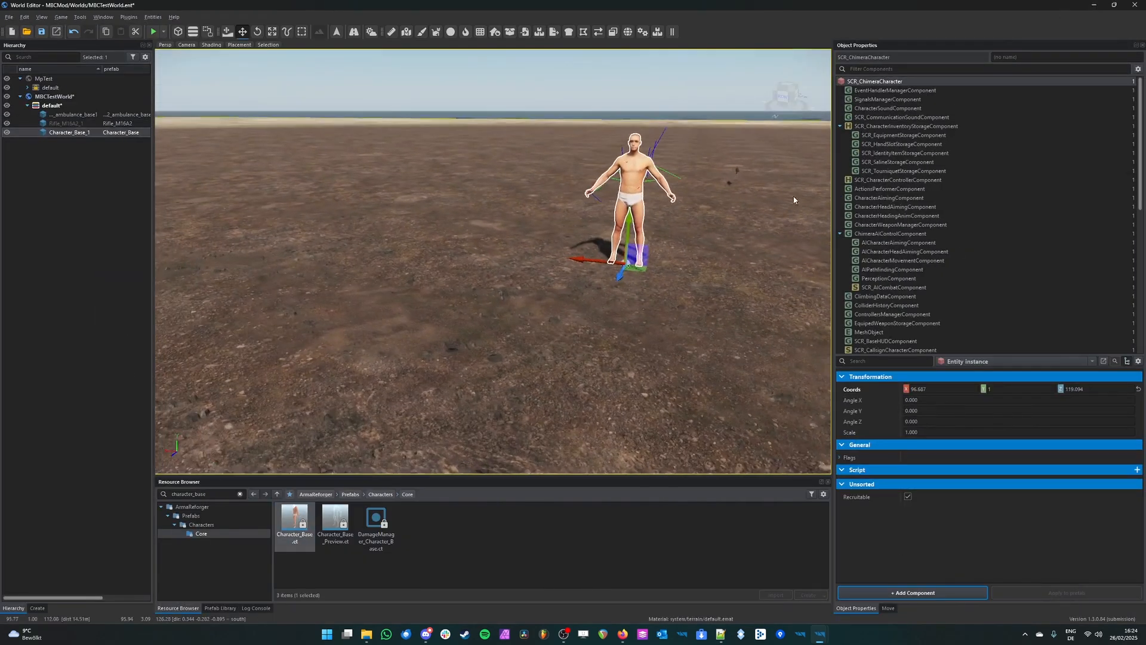
Step: Inspect the sound project files listed in the character's CharacterSoundComponent, focusing on Character_Footsteps.acp
{"action": "left_click", "coordinate": [889, 108]}
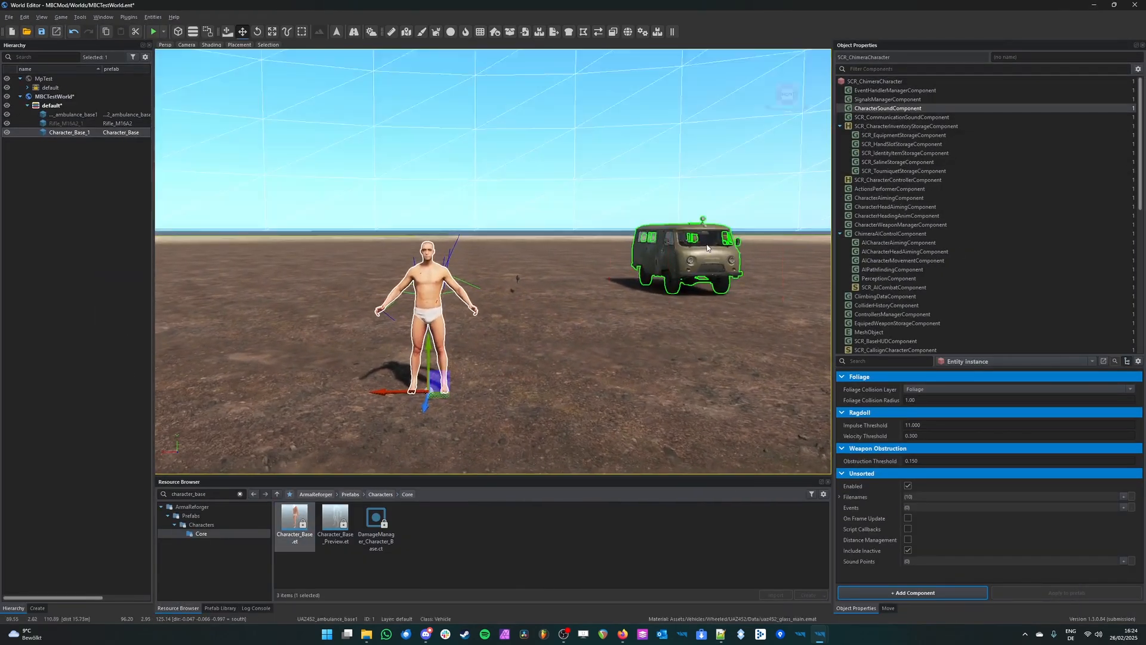
{"action": "left_click", "coordinate": [839, 497]}
{"action": "scroll", "coordinate": [842, 500], "scroll_direction": "down", "scroll_amount": 2}
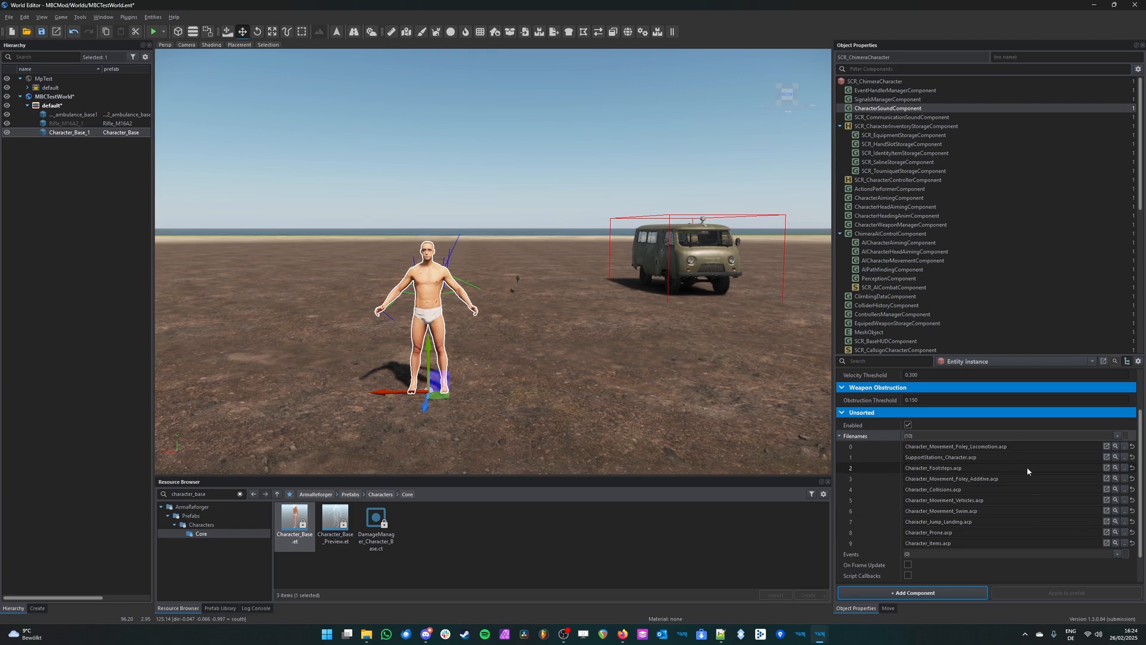
{"action": "left_click", "coordinate": [870, 470]}
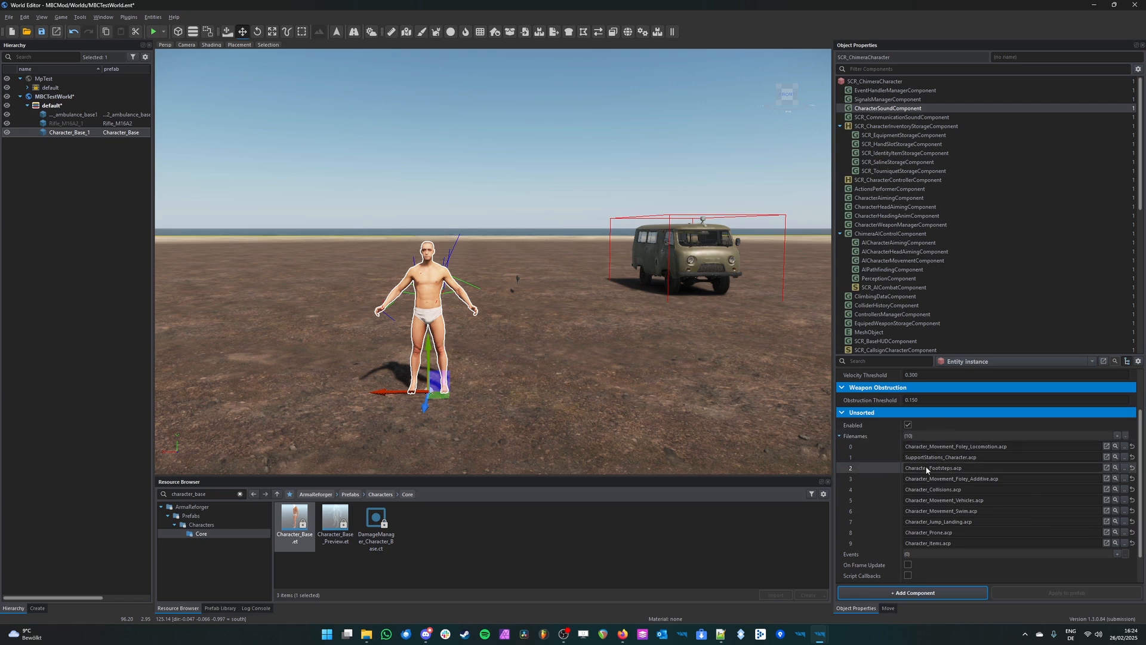
Step: Open Character_Footsteps.acp in the Audio Editor, examine its node groups, and close it to return to the World Editor
{"action": "left_click", "coordinate": [1107, 468]}
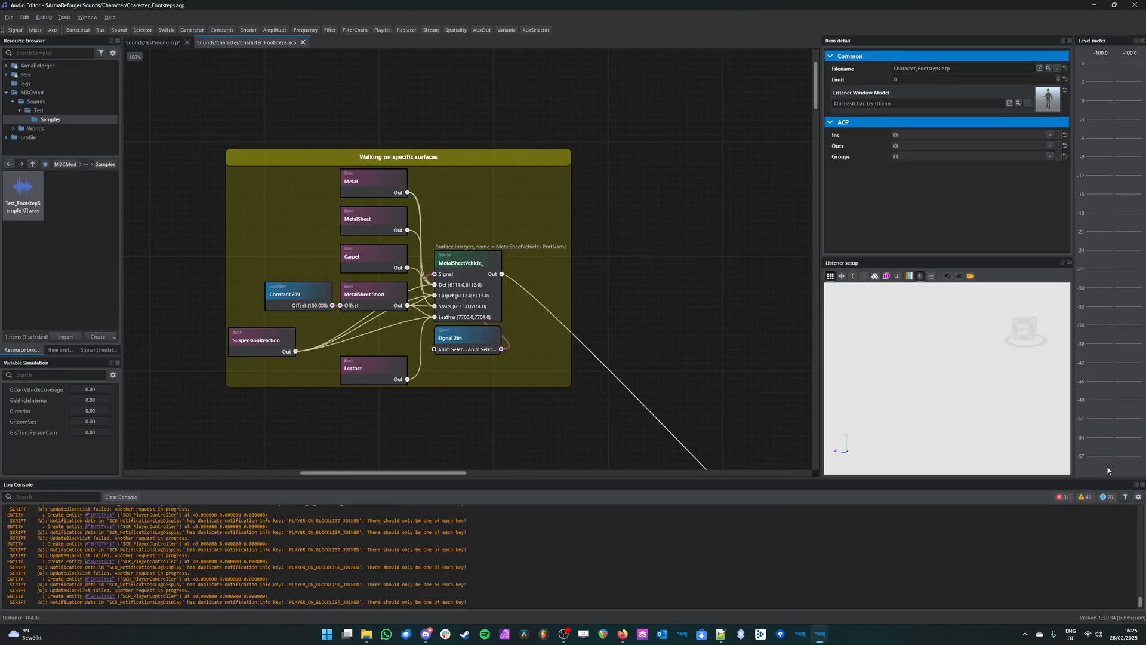
{"action": "scroll", "coordinate": [651, 361], "scroll_direction": "down", "scroll_amount": 5}
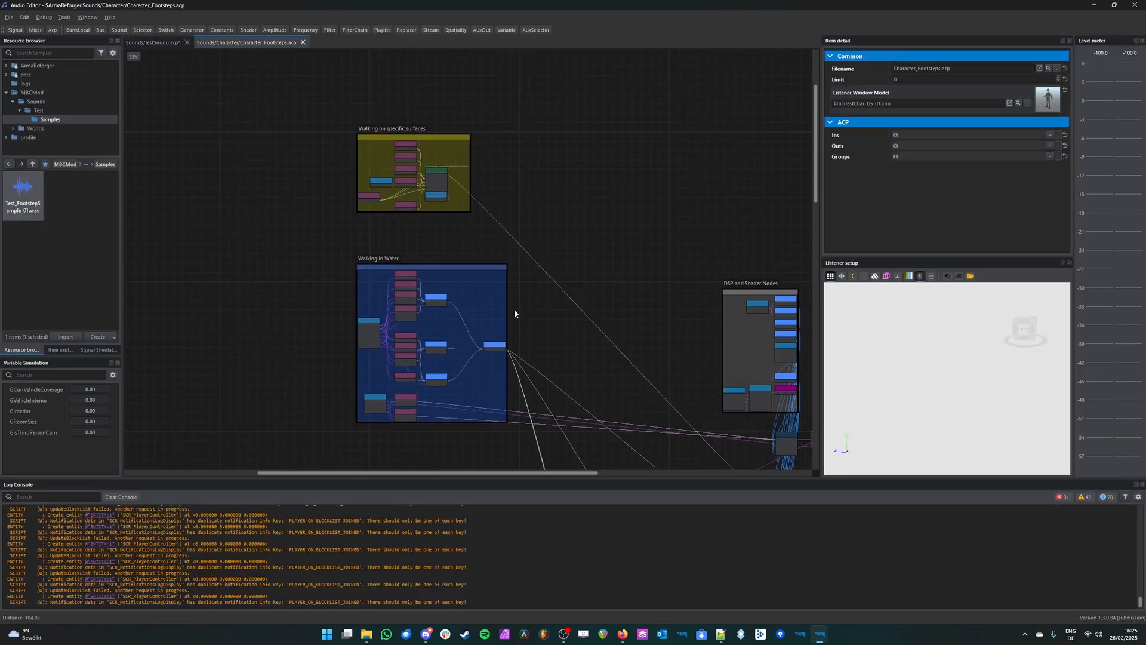
{"action": "left_click", "coordinate": [112, 499]}
{"action": "scroll", "coordinate": [536, 245], "scroll_direction": "down", "scroll_amount": 6}
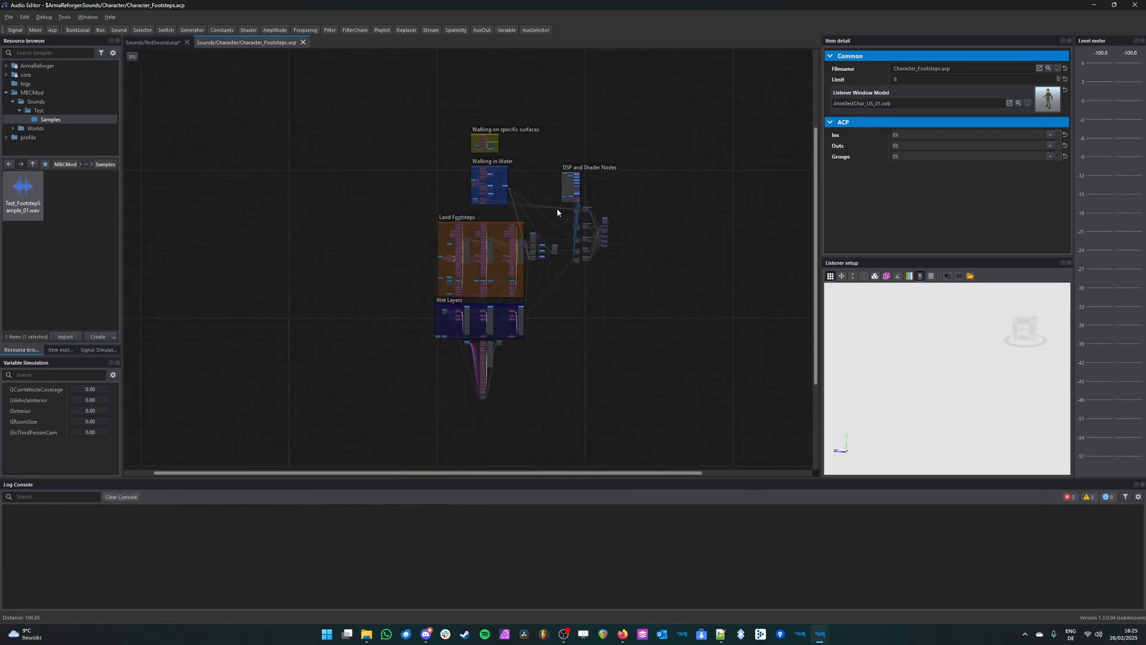
{"action": "scroll", "coordinate": [536, 245], "scroll_direction": "up", "scroll_amount": 3}
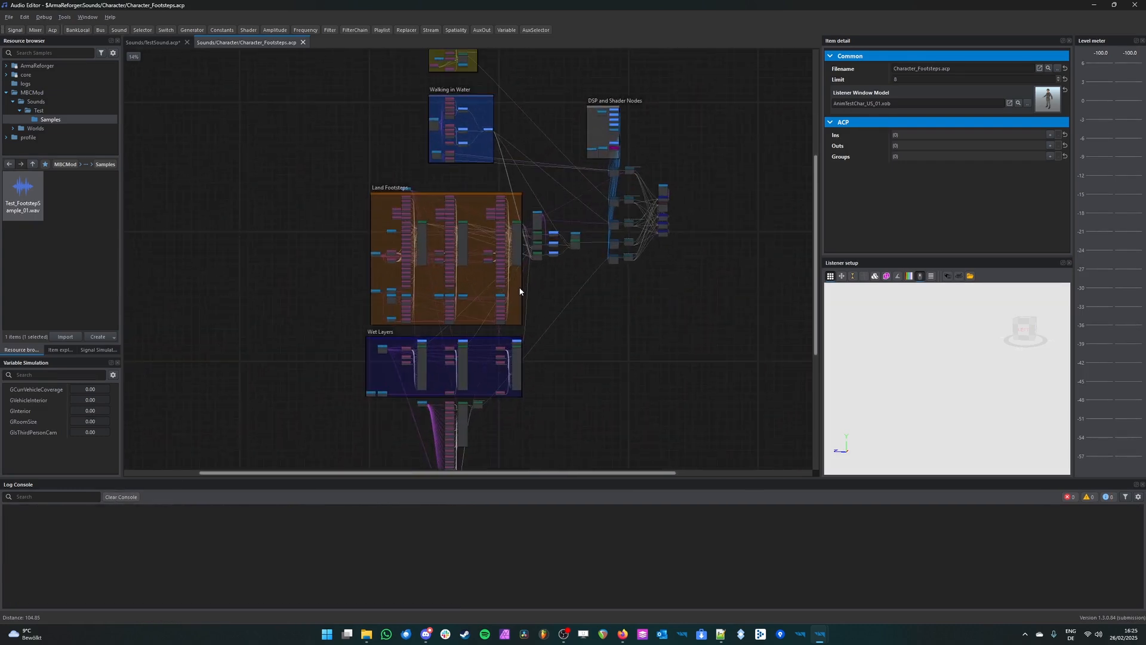
{"action": "middle_click_drag", "start_coordinate": [567, 343], "coordinate": [591, 275]}
{"action": "middle_click_drag", "start_coordinate": [422, 100], "coordinate": [365, 208]}
{"action": "scroll", "coordinate": [376, 308], "scroll_direction": "down", "scroll_amount": 1}
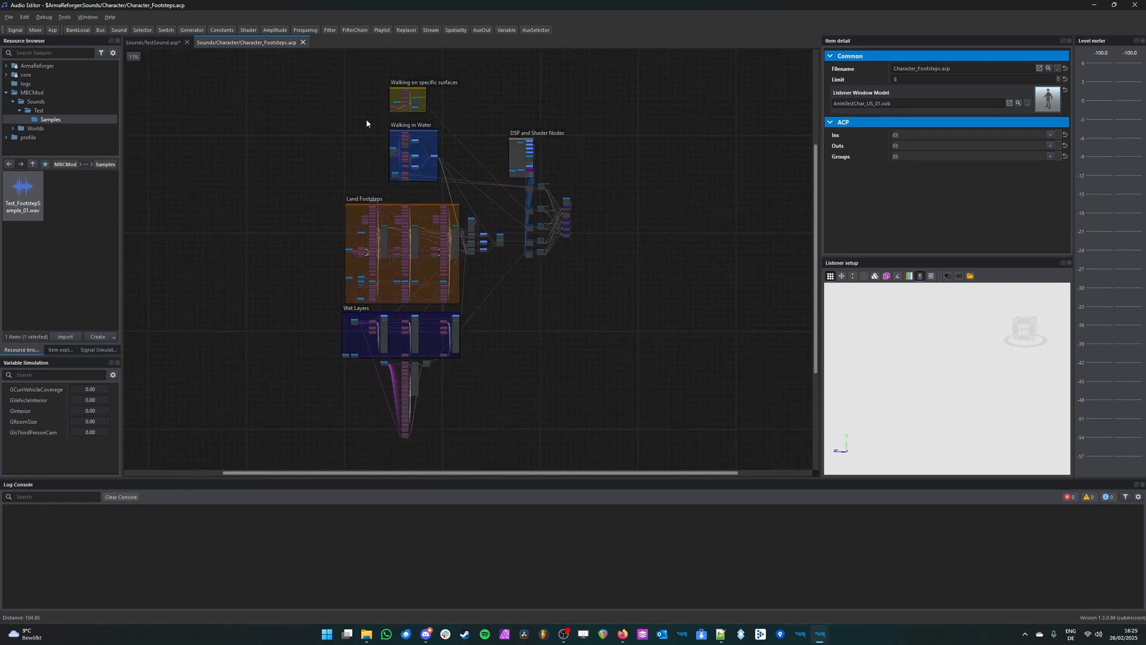
{"action": "left_click", "coordinate": [302, 42]}
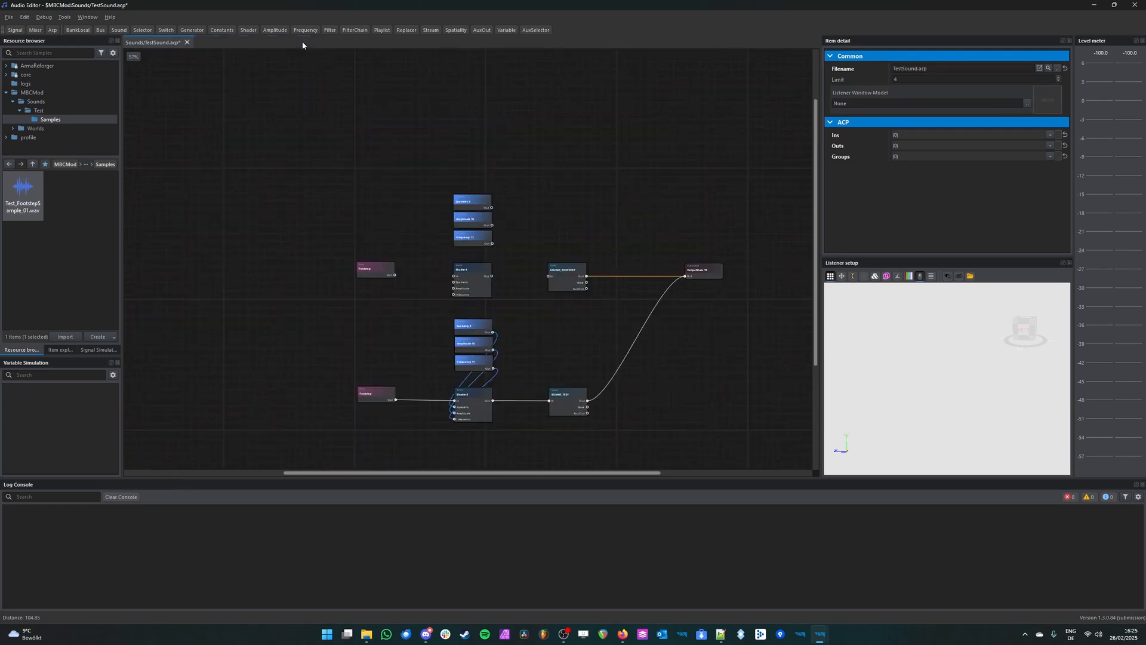
{"action": "left_click", "coordinate": [1093, 4]}
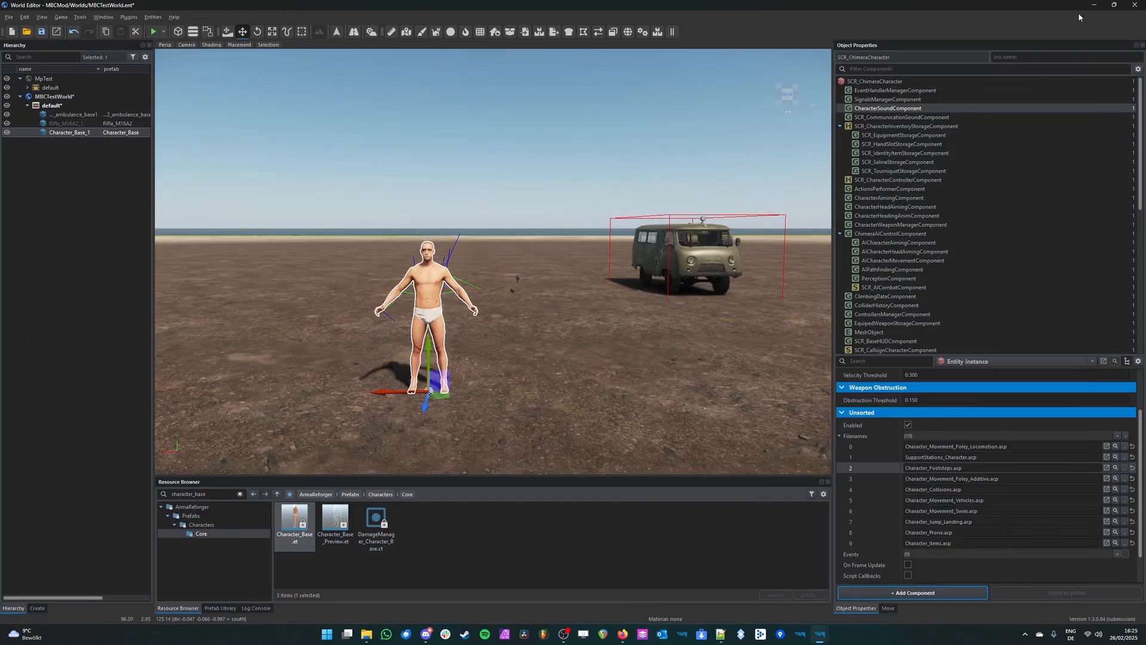
Step: Locate Character_Footsteps.acp in the resources and create an override of it in MBCMod
{"action": "left_click", "coordinate": [1116, 469]}
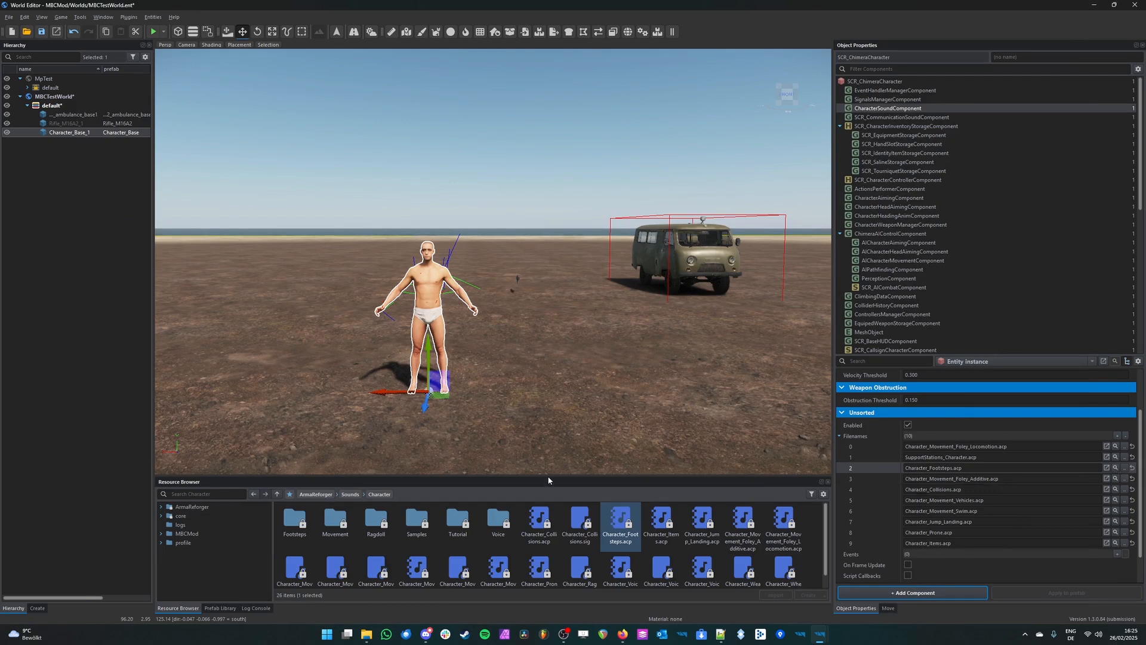
{"action": "left_click_drag", "start_coordinate": [549, 475], "coordinate": [545, 442]}
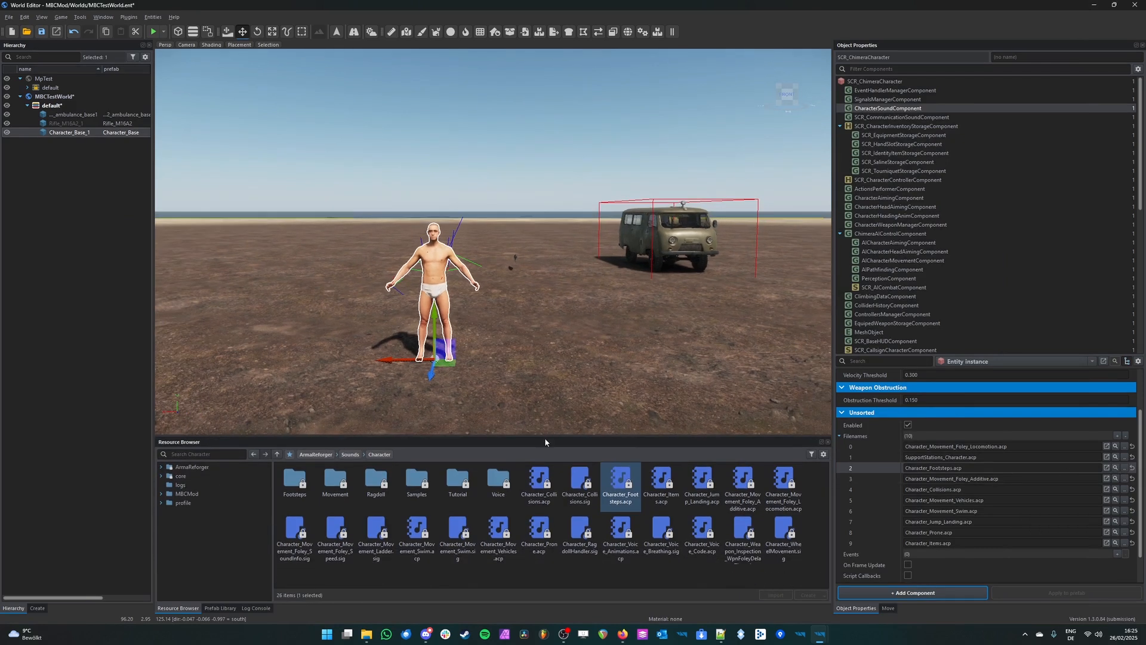
{"action": "right_click", "coordinate": [622, 491]}
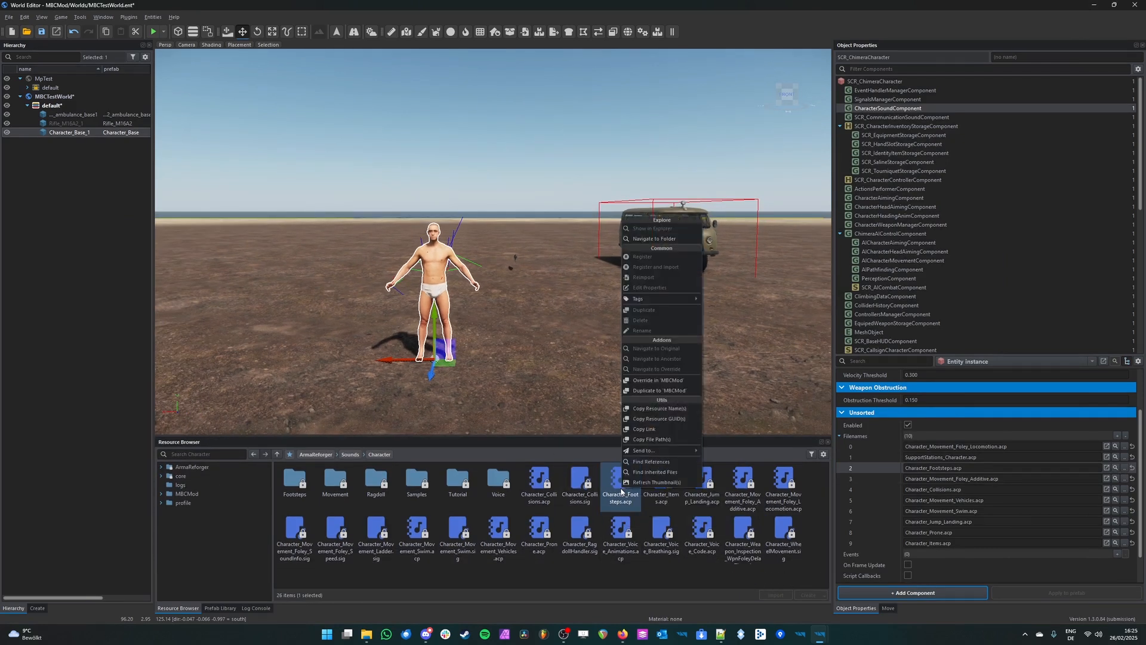
{"action": "left_click", "coordinate": [645, 380]}
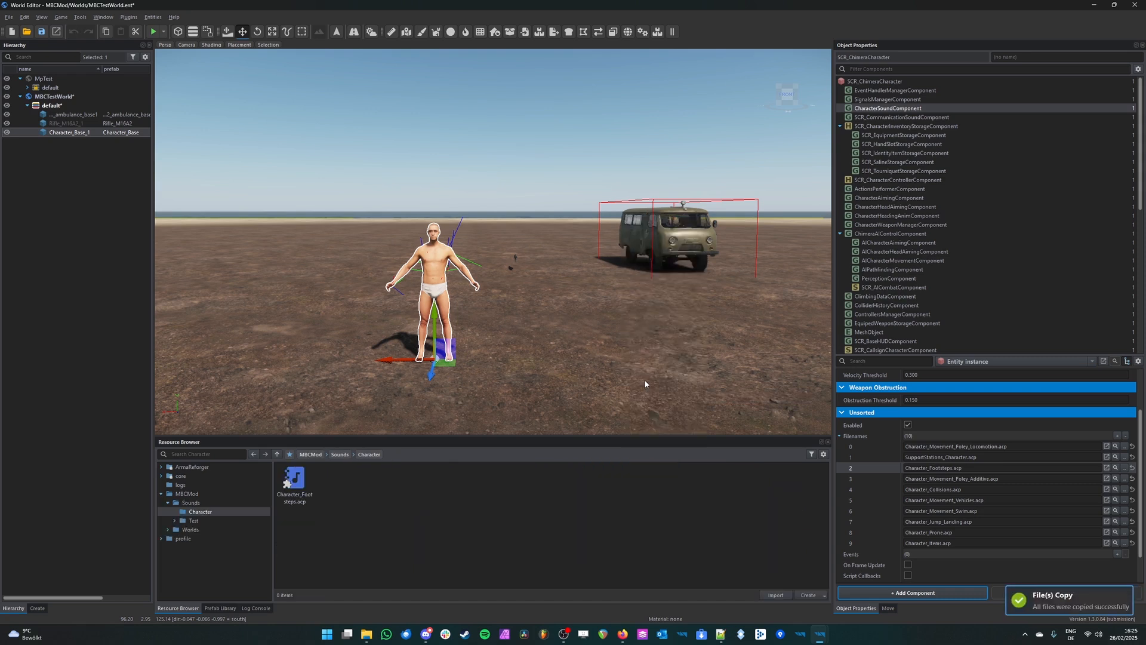
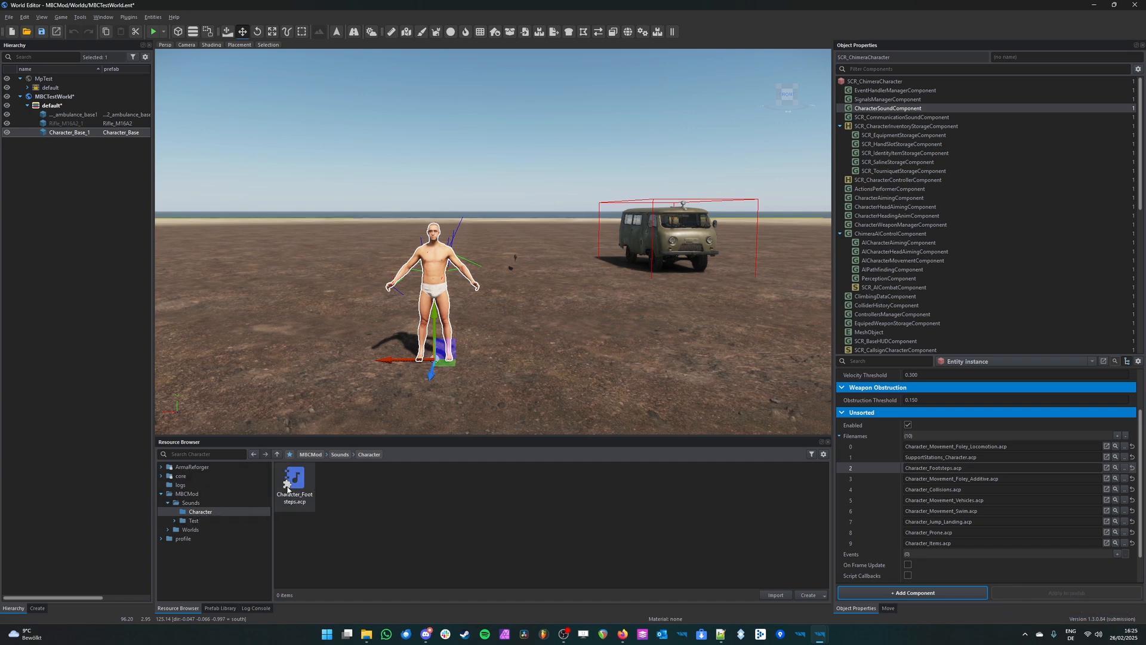
Step: Delete the Character_Base entity from the test world and open MBCMod's overridden Character_Footsteps.acp in the Audio Editor
{"action": "left_click", "coordinate": [288, 491]}
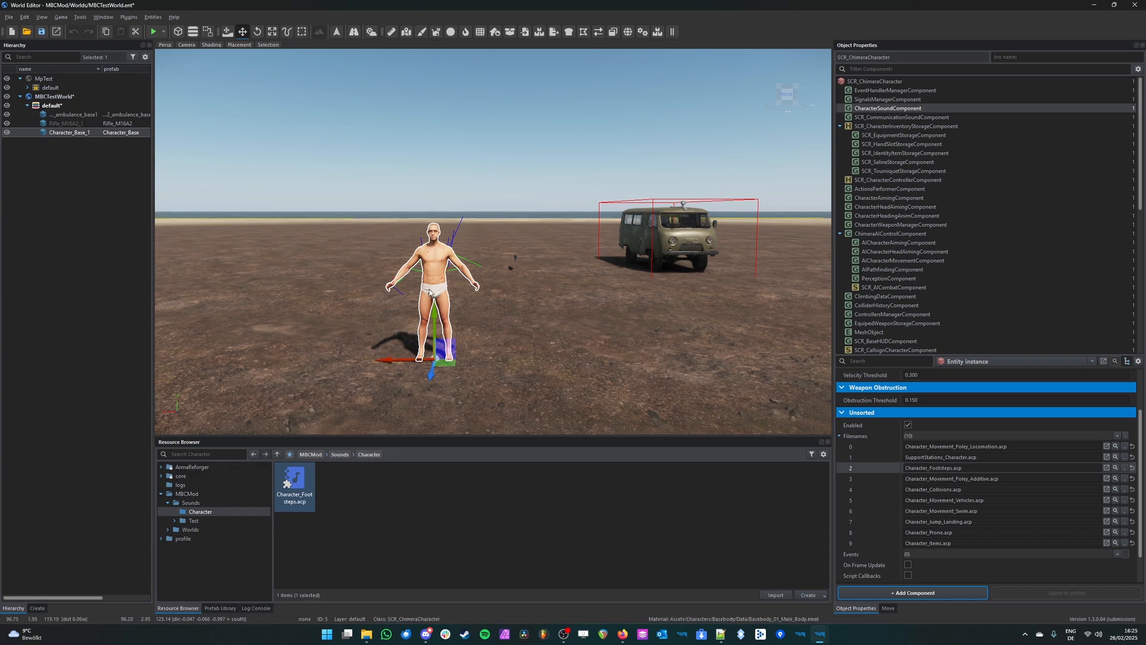
{"action": "key", "text": "Delete"}
{"action": "double_click", "coordinate": [305, 490]}
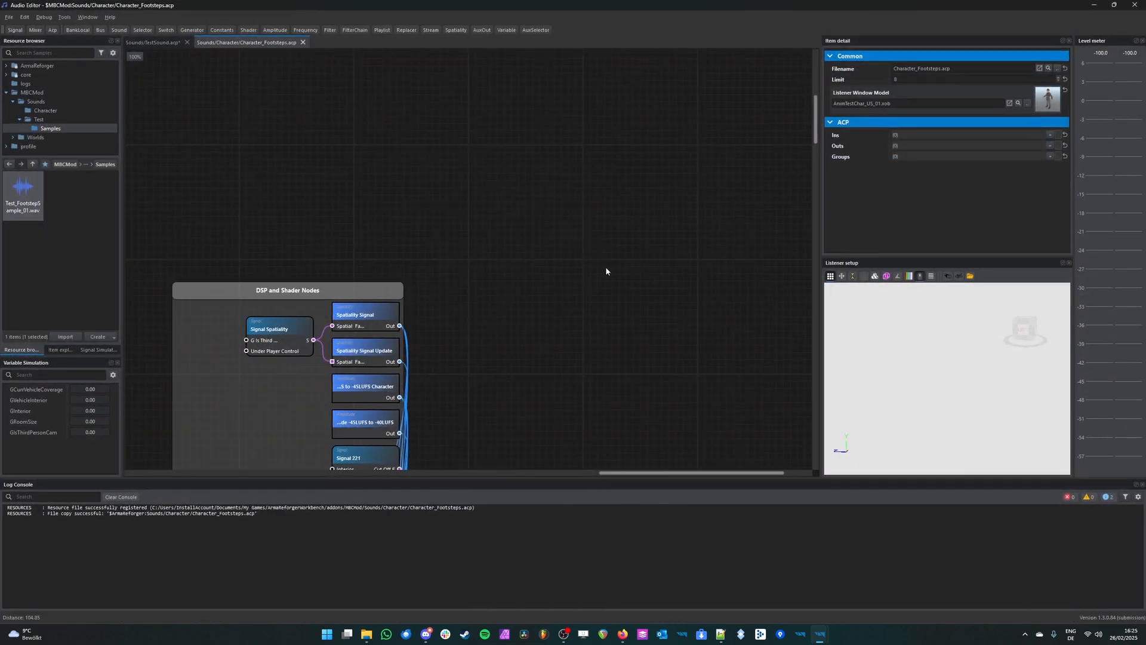
{"action": "scroll", "coordinate": [606, 271], "scroll_direction": "down", "scroll_amount": 5}
{"action": "middle_click_drag", "start_coordinate": [605, 358], "coordinate": [643, 296]}
{"action": "scroll", "coordinate": [568, 192], "scroll_direction": "up", "scroll_amount": 1}
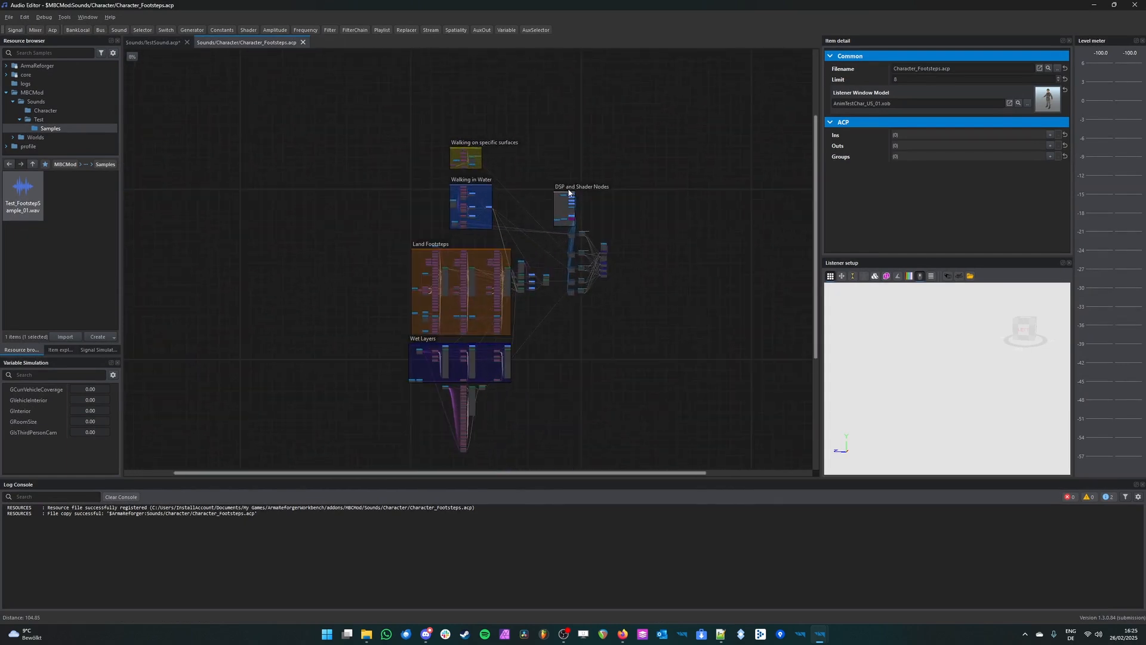
Step: Delete every node and group from the Character_Footsteps.acp graph and save the emptied project
{"action": "middle_click_drag", "start_coordinate": [576, 386], "coordinate": [599, 345]}
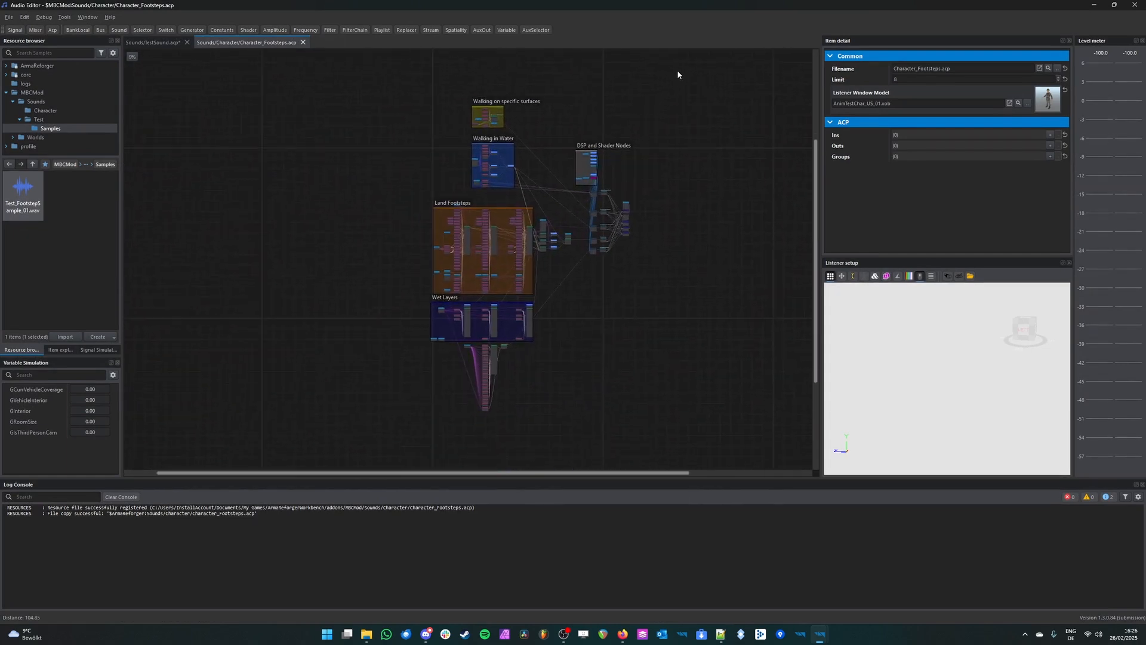
{"action": "left_click_drag", "start_coordinate": [615, 85], "coordinate": [368, 435]}
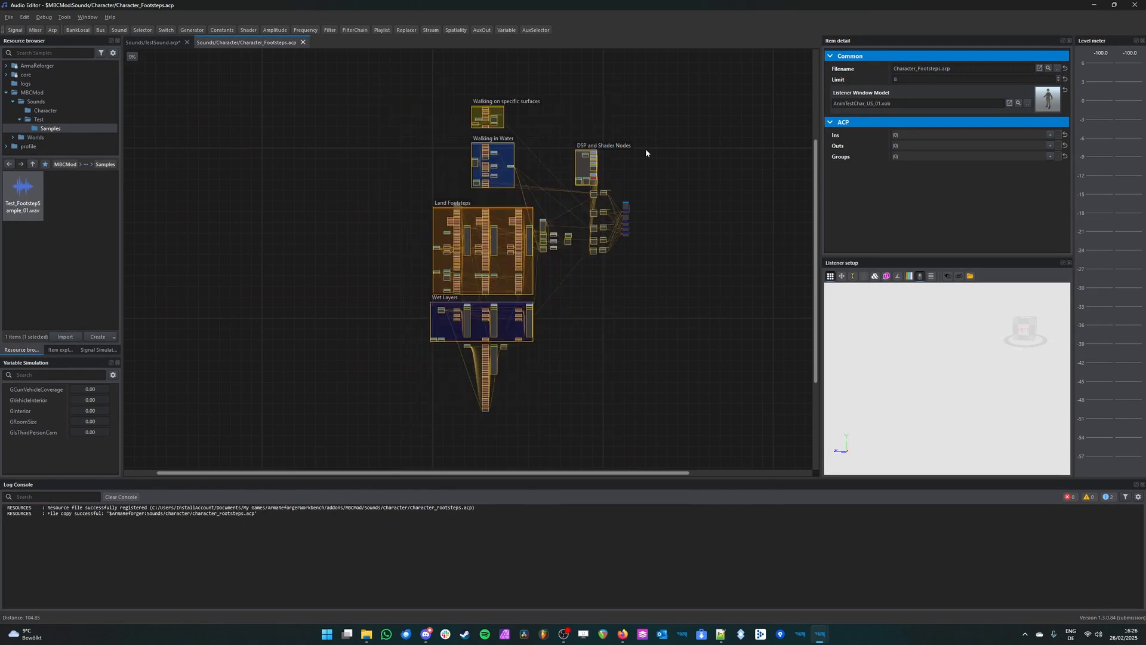
{"action": "key", "text": "Delete"}
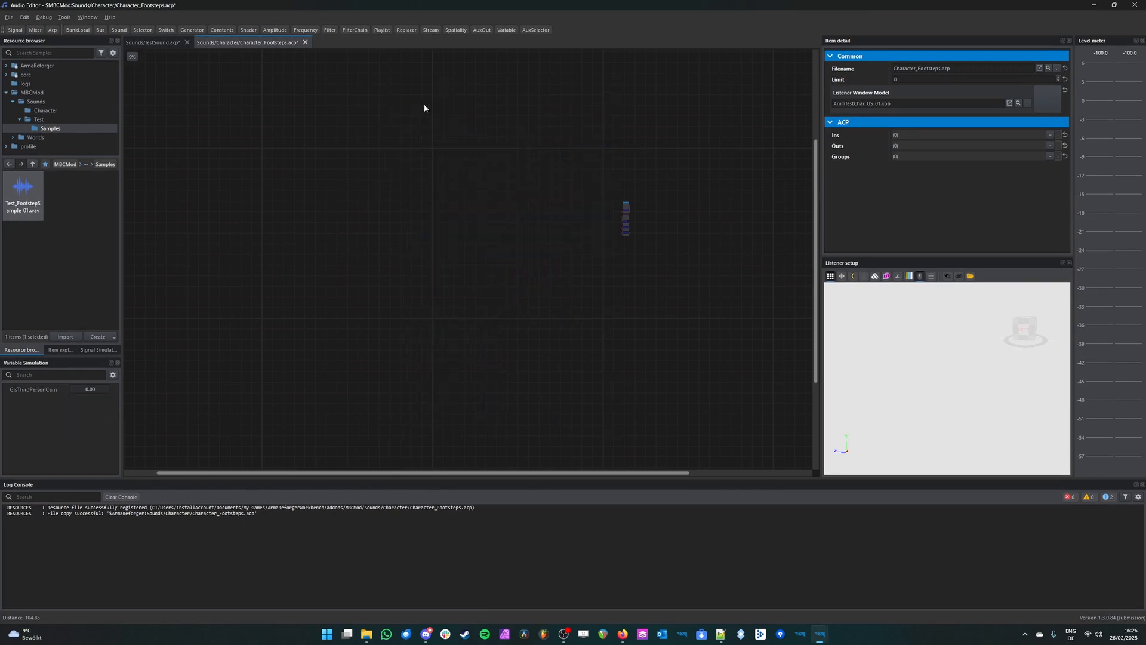
{"action": "scroll", "coordinate": [603, 232], "scroll_direction": "up", "scroll_amount": 6}
{"action": "key", "text": "Delete"}
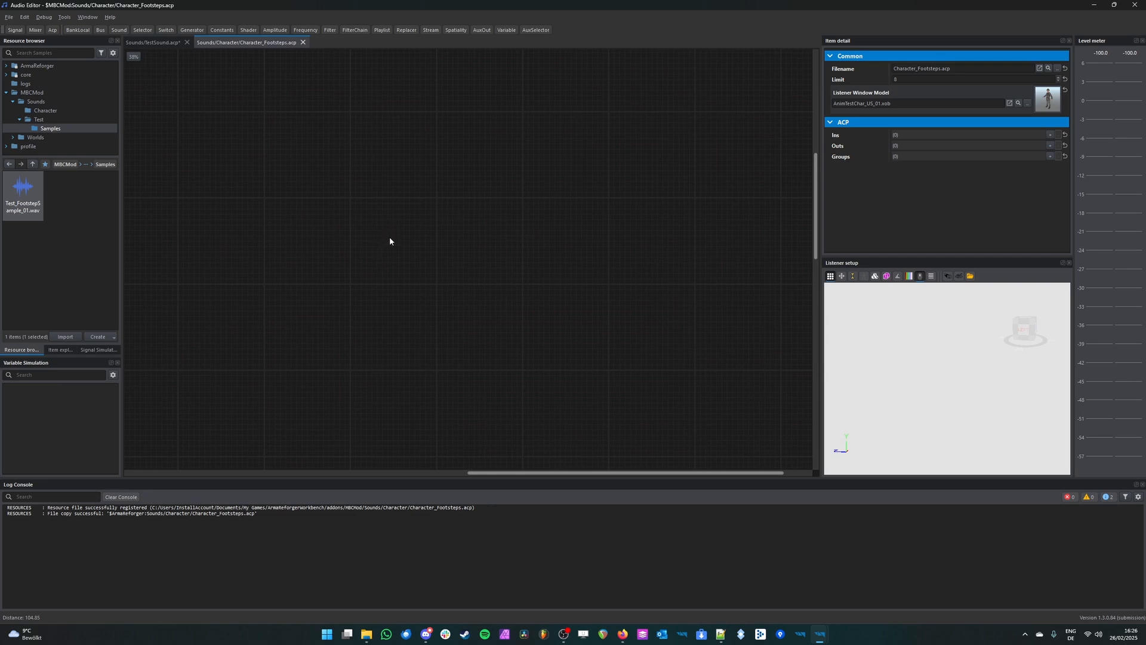
Step: Close the TestSound.acp project, keeping Character_Footsteps.acp open
{"action": "middle_click_drag", "start_coordinate": [350, 388], "coordinate": [367, 363]}
{"action": "scroll", "coordinate": [449, 327], "scroll_direction": "up", "scroll_amount": 1}
{"action": "left_click_drag", "start_coordinate": [29, 192], "coordinate": [360, 296]}
{"action": "left_click", "coordinate": [152, 42]}
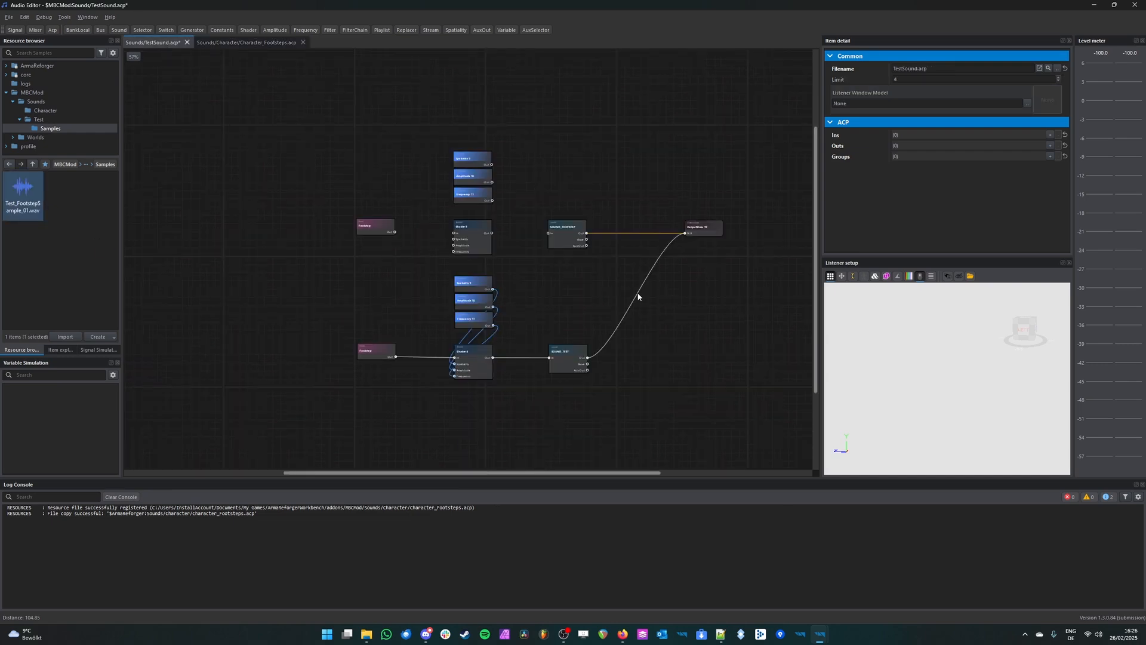
{"action": "scroll", "coordinate": [637, 296], "scroll_direction": "up", "scroll_amount": 1}
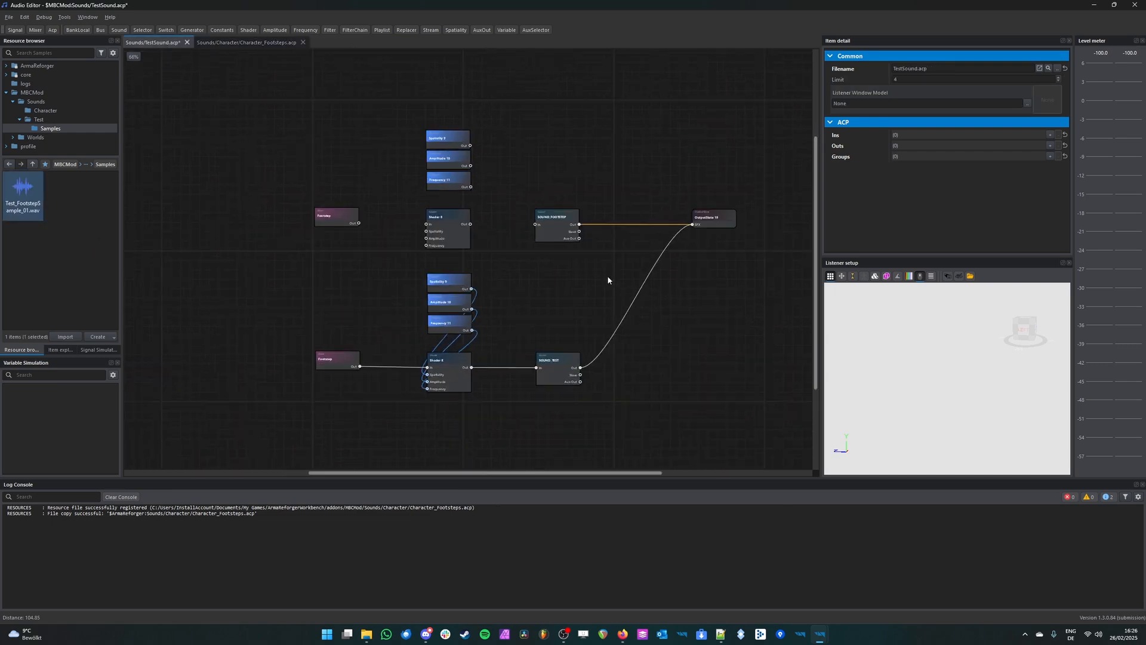
{"action": "left_click", "coordinate": [186, 42]}
{"action": "left_click", "coordinate": [561, 323]}
Step: Add Test_FootstepSample_01.wav to the empty graph as a single Bank node, removing the duplicate bank
{"action": "left_click_drag", "start_coordinate": [22, 192], "coordinate": [406, 263]}
{"action": "scroll", "coordinate": [419, 251], "scroll_direction": "up", "scroll_amount": 3}
{"action": "middle_click_drag", "start_coordinate": [479, 307], "coordinate": [426, 251]}
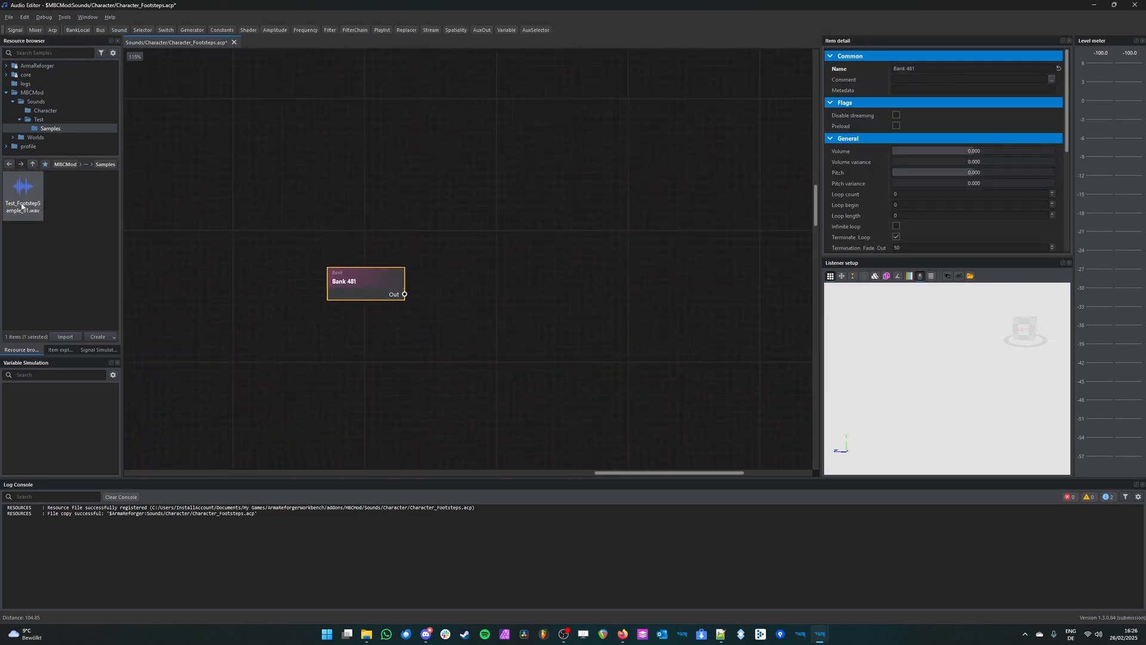
{"action": "scroll", "coordinate": [859, 204], "scroll_direction": "down", "scroll_amount": 5}
{"action": "left_click_drag", "start_coordinate": [36, 197], "coordinate": [385, 282]}
{"action": "left_click", "coordinate": [367, 285]}
{"action": "key", "text": "Delete"}
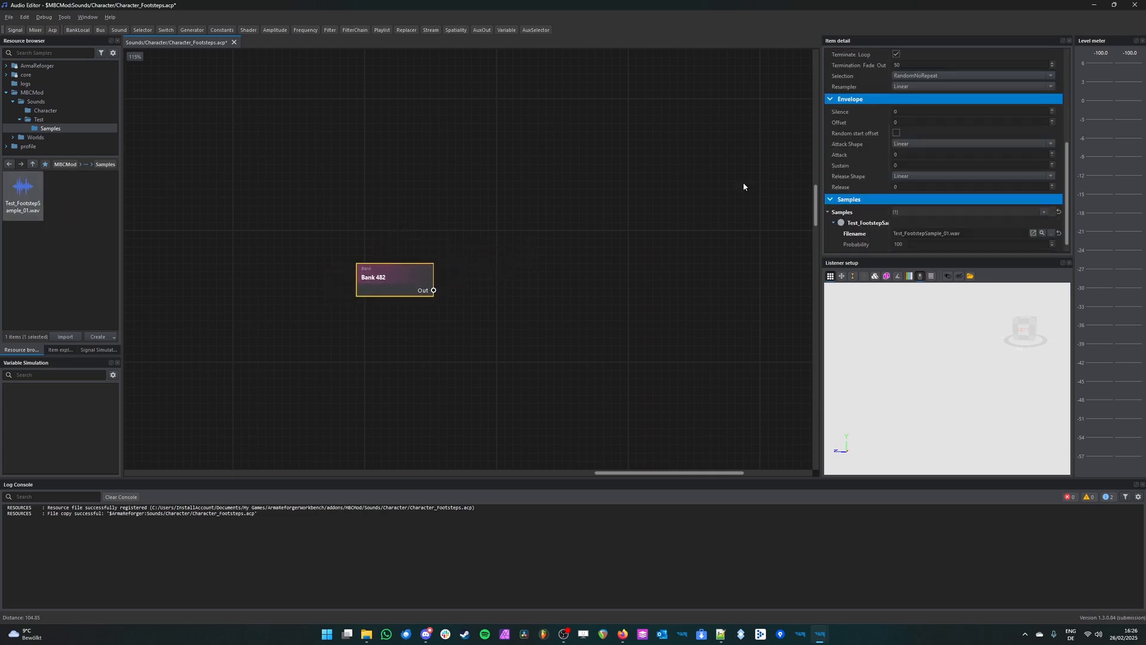
Step: Rename the new Bank node to Footstep
{"action": "scroll", "coordinate": [910, 60], "scroll_direction": "up", "scroll_amount": 6}
{"action": "left_click_drag", "start_coordinate": [914, 68], "coordinate": [766, 69]}
{"action": "type", "text": "Foo"}
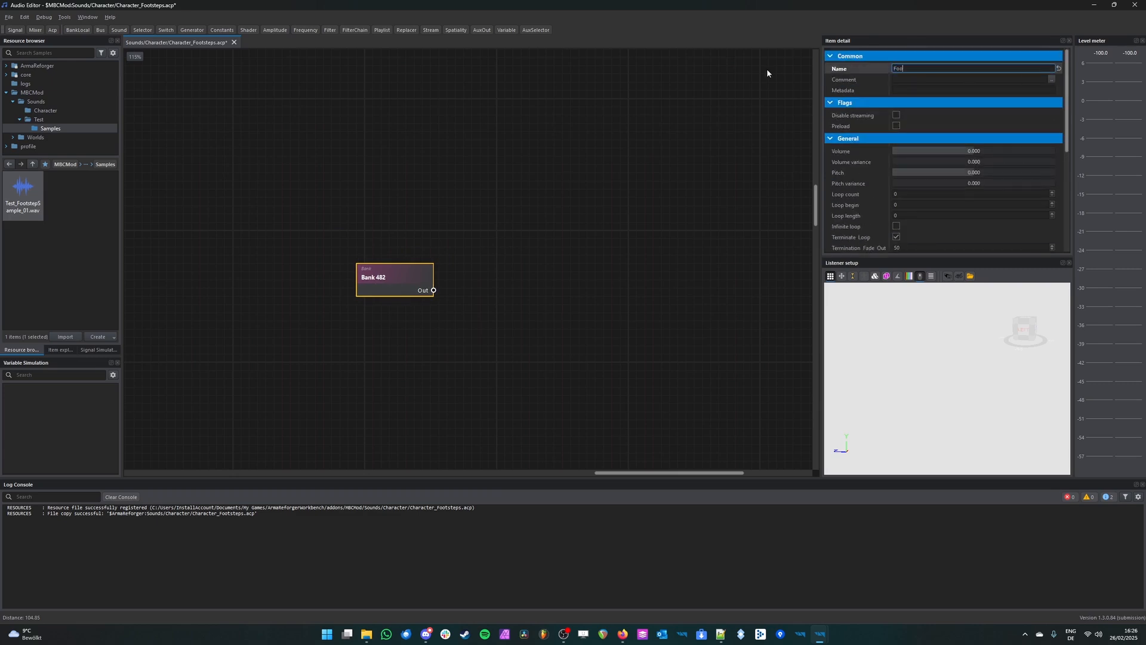
{"action": "type", "text": "tstep"}
{"action": "key", "text": "Return"}
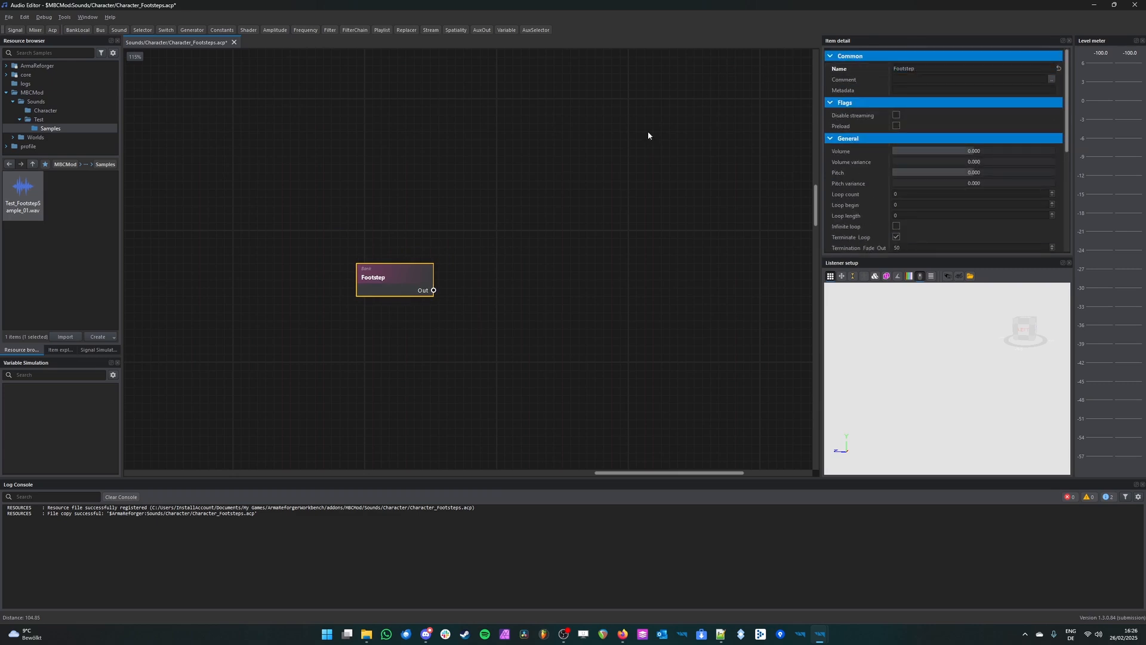
Step: Play back the Footstep bank to check its sample, then stop the playback
{"action": "left_click", "coordinate": [548, 189]}
{"action": "left_click", "coordinate": [422, 293]}
{"action": "key", "text": "space"}
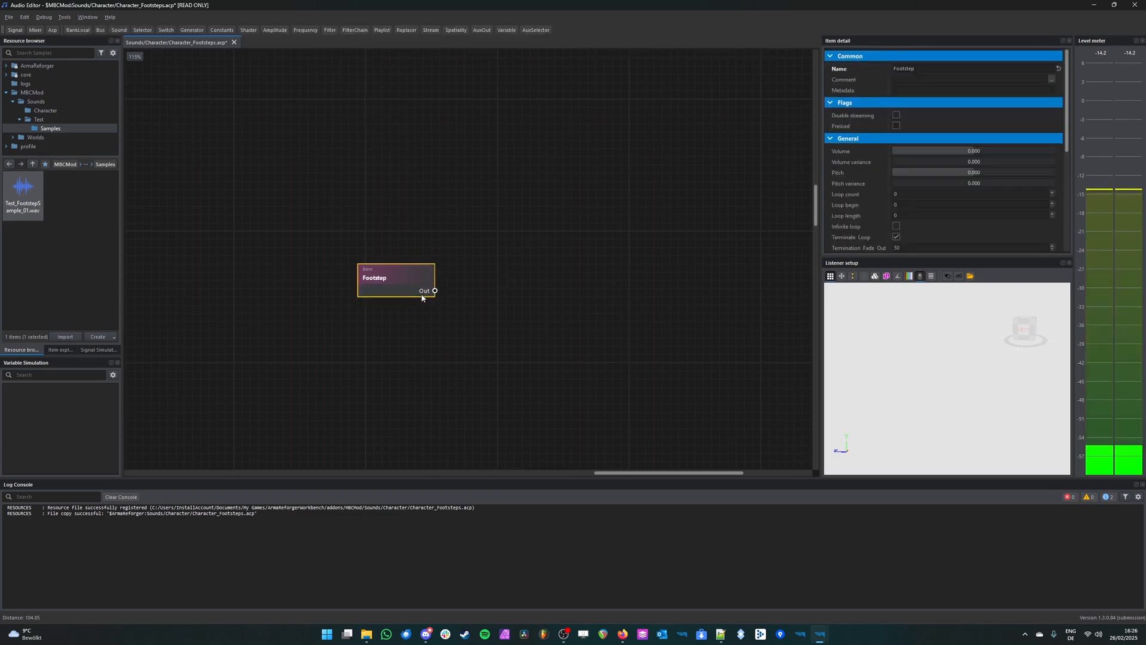
{"action": "middle_click_drag", "start_coordinate": [400, 191], "coordinate": [401, 150]}
{"action": "key", "text": "space"}
{"action": "key", "text": "space"}
Step: Add a Shader node beside the Footstep bank
{"action": "left_click_drag", "start_coordinate": [248, 30], "coordinate": [587, 243]}
{"action": "right_click", "coordinate": [573, 255]}
{"action": "mouse_move", "coordinate": [615, 293]}
{"action": "mouse_move", "coordinate": [612, 270]}
{"action": "left_click", "coordinate": [676, 270]}
{"action": "right_click", "coordinate": [575, 261]}
{"action": "mouse_move", "coordinate": [601, 293]}
{"action": "left_click", "coordinate": [678, 294]}
{"action": "middle_click_drag", "start_coordinate": [641, 182], "coordinate": [539, 231]}
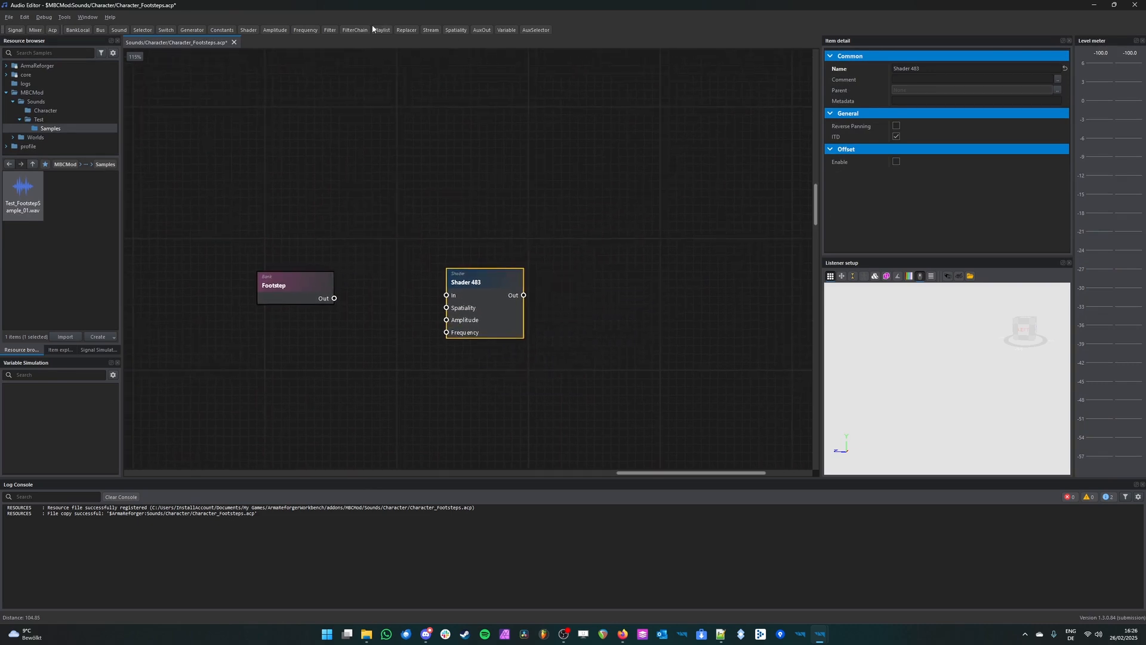
Step: Add Spatiality, Frequency and Amplitude nodes and stack them in that order above the Shader node
{"action": "left_click", "coordinate": [453, 30]}
{"action": "left_click_drag", "start_coordinate": [525, 280], "coordinate": [500, 134]}
{"action": "left_click", "coordinate": [306, 30]}
{"action": "left_click_drag", "start_coordinate": [513, 287], "coordinate": [489, 178]}
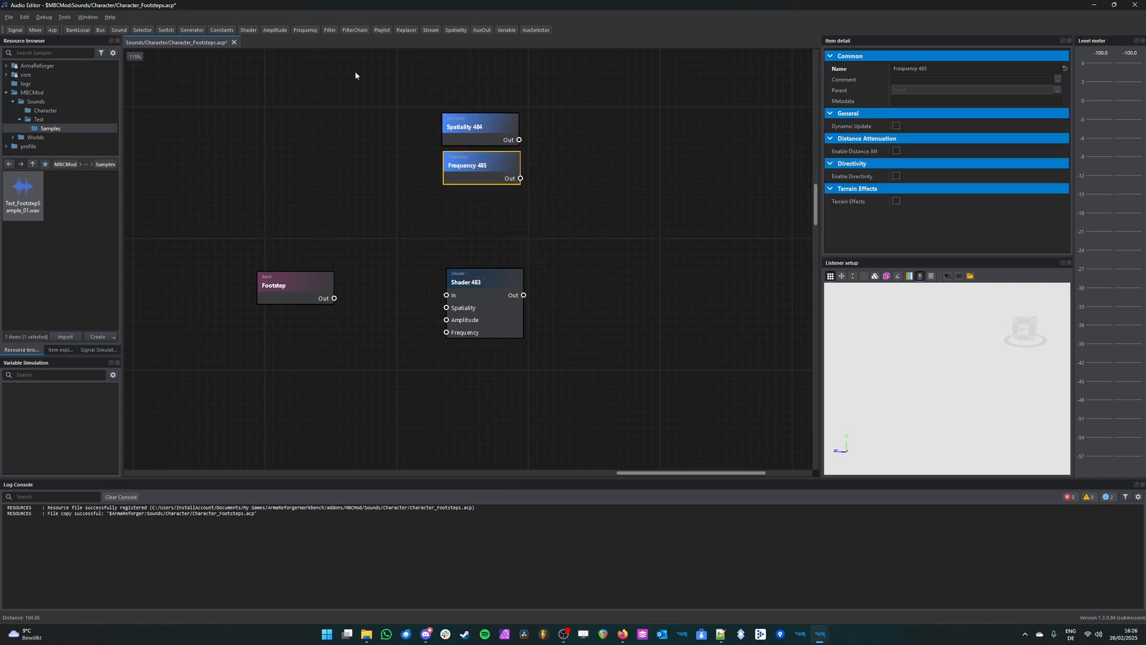
{"action": "left_click", "coordinate": [276, 29]}
{"action": "left_click_drag", "start_coordinate": [514, 281], "coordinate": [489, 206]}
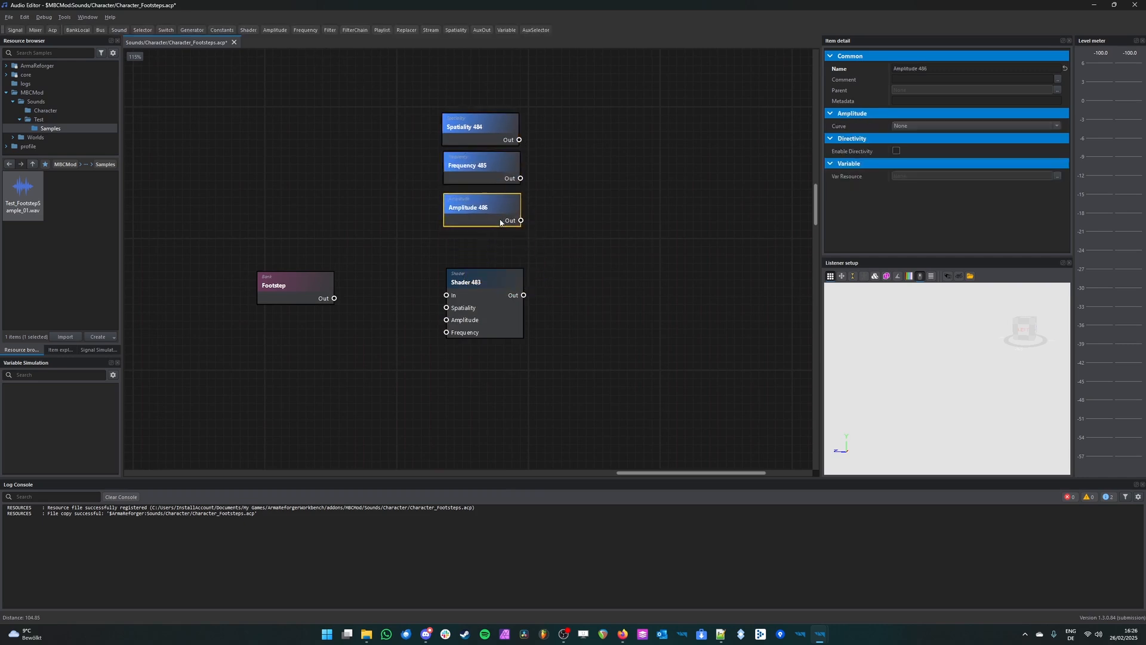
Step: Set the Amplitude node's curve to 1/r, its outer range to 200 and its slope factor to 15
{"action": "left_click", "coordinate": [940, 127]}
{"action": "left_click", "coordinate": [946, 170]}
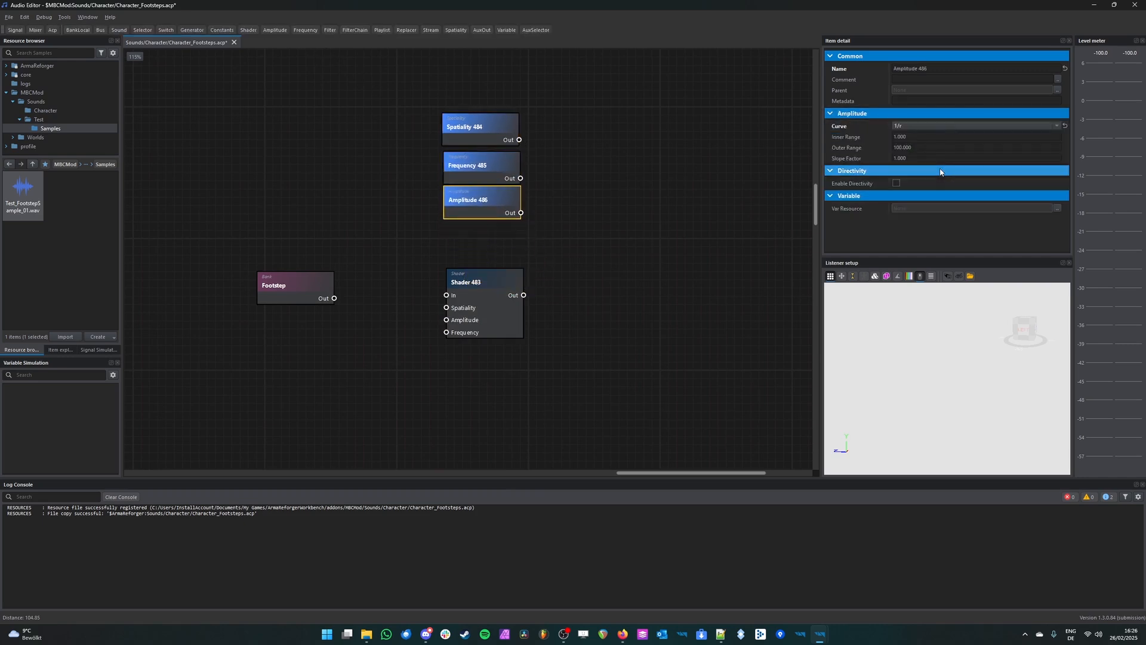
{"action": "left_click", "coordinate": [919, 148]}
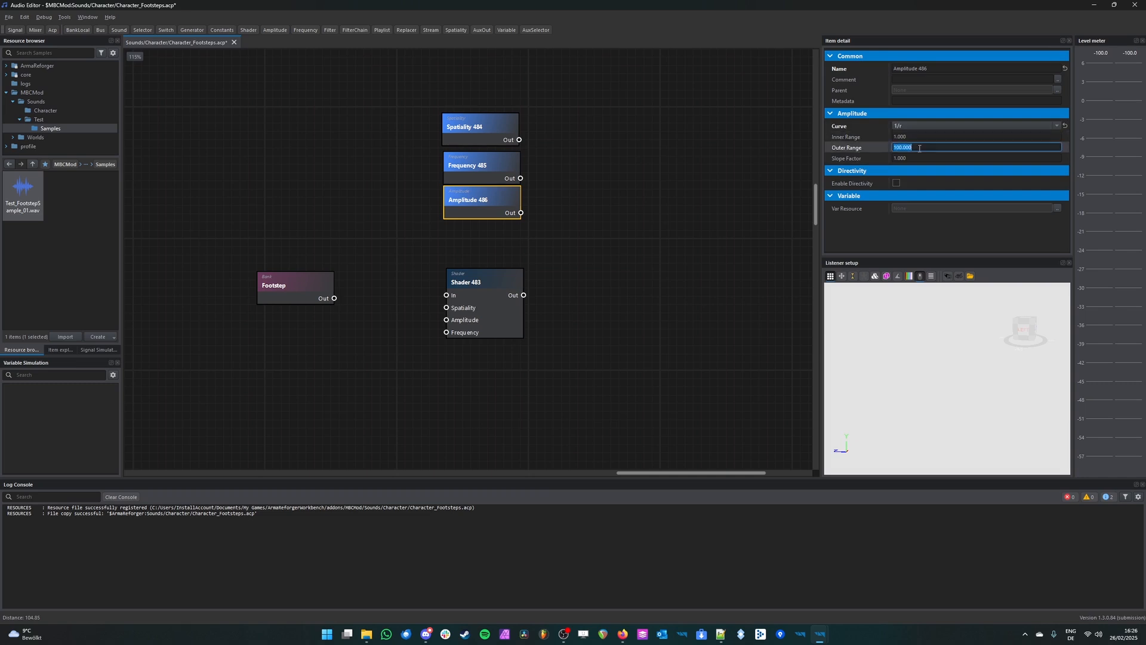
{"action": "type", "text": "200"}
{"action": "key", "text": "Return"}
{"action": "left_click", "coordinate": [902, 158]}
{"action": "type", "text": "15"}
{"action": "key", "text": "Return"}
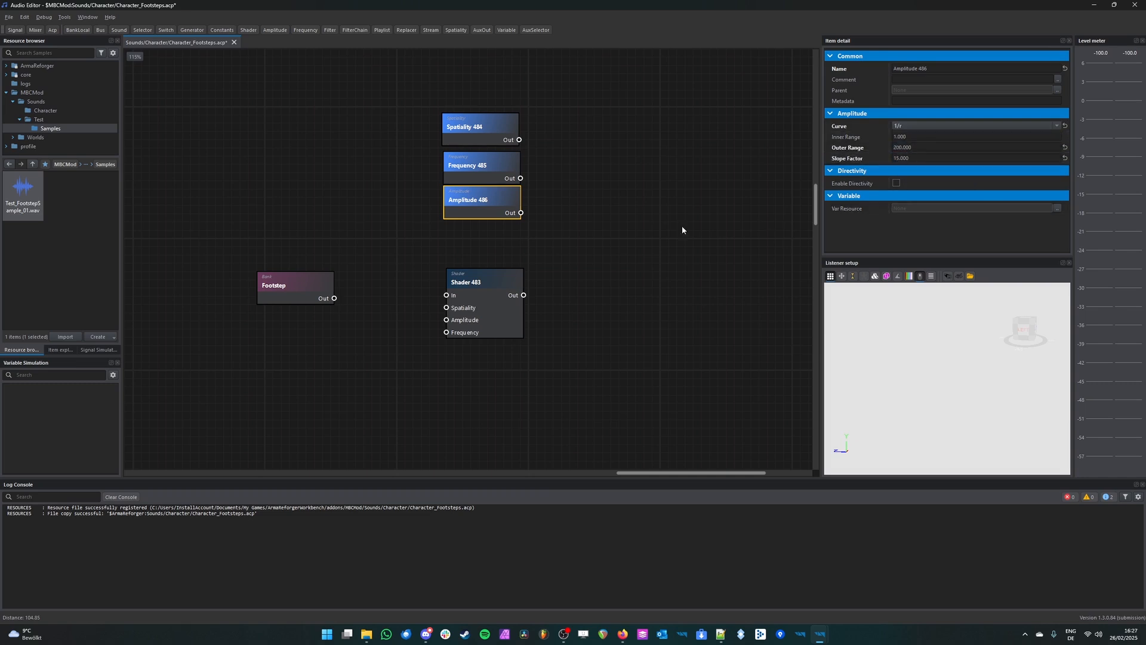
Step: Enable distance attenuation on the Frequency node and connect the Amplitude and Frequency nodes to their matching Shader inputs
{"action": "left_click_drag", "start_coordinate": [520, 212], "coordinate": [446, 319]}
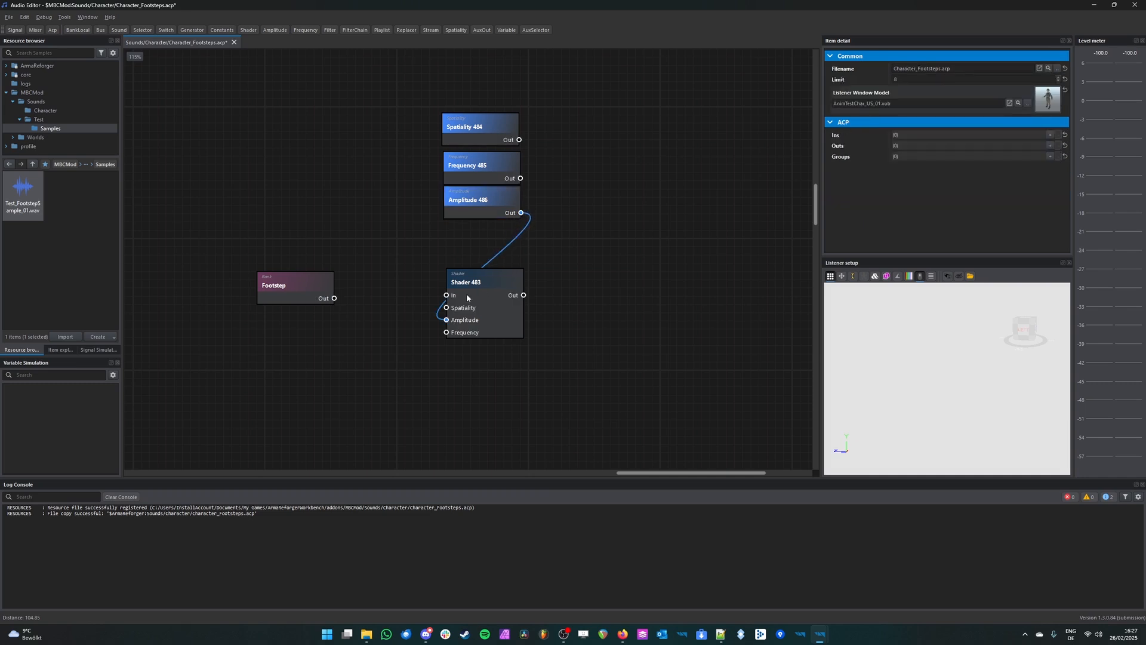
{"action": "left_click", "coordinate": [493, 169]}
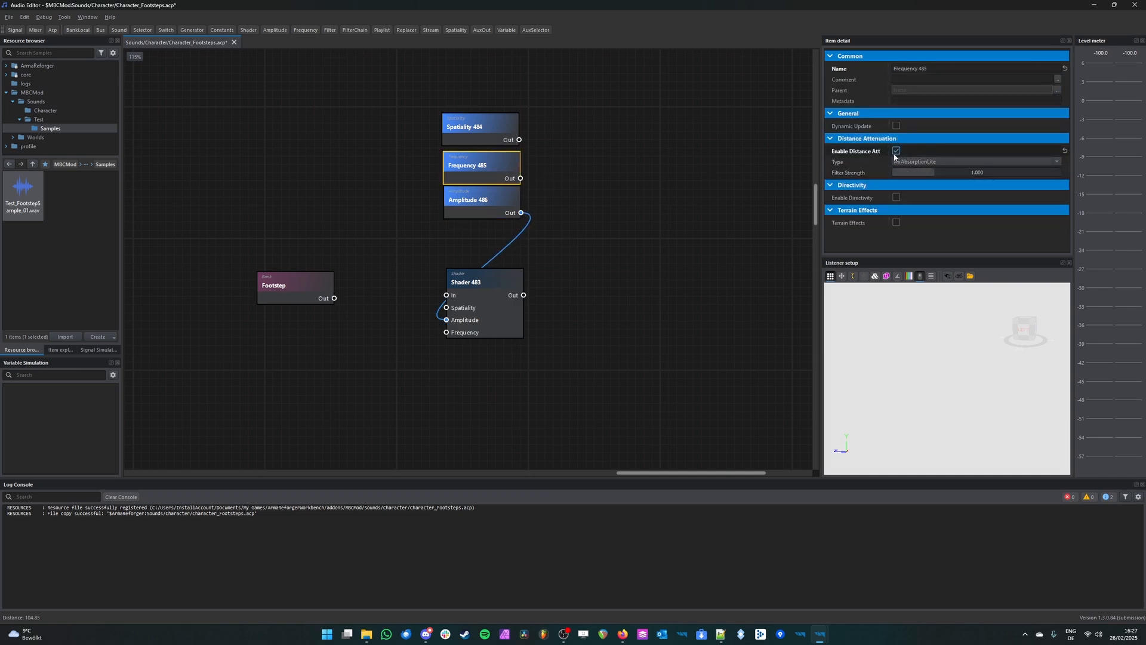
{"action": "left_click_drag", "start_coordinate": [520, 179], "coordinate": [446, 332]}
Step: Configure the Spatiality node and connect it to the Shader's Spatiality input
{"action": "left_click", "coordinate": [503, 126]}
{"action": "left_click_drag", "start_coordinate": [519, 140], "coordinate": [446, 307]}
{"action": "left_click", "coordinate": [500, 140]}
{"action": "left_click_drag", "start_coordinate": [939, 138], "coordinate": [1062, 138]}
{"action": "left_click_drag", "start_coordinate": [503, 128], "coordinate": [508, 130]}
{"action": "left_click", "coordinate": [406, 206]}
Step: Connect the Footstep bank's output to the Shader's In port
{"action": "left_click_drag", "start_coordinate": [334, 299], "coordinate": [447, 295]}
{"action": "left_click_drag", "start_coordinate": [291, 299], "coordinate": [295, 293]}
{"action": "middle_click_drag", "start_coordinate": [391, 314], "coordinate": [299, 332]}
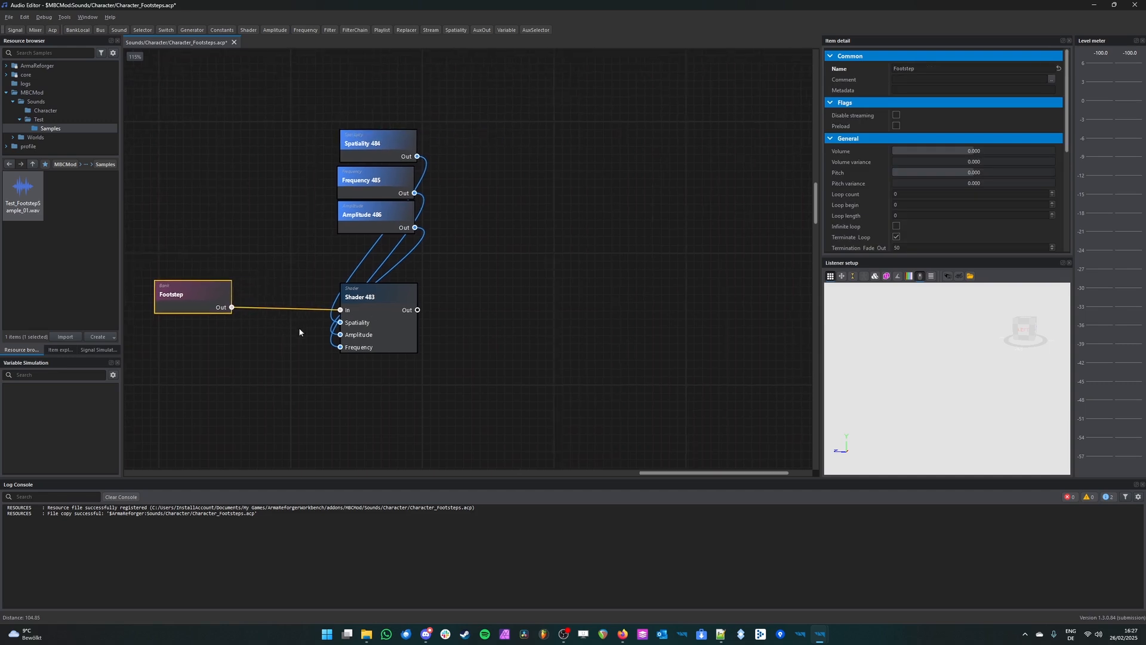
Step: Add a Sound node after the Shader and connect the Shader's output to its In port
{"action": "left_click", "coordinate": [389, 321]}
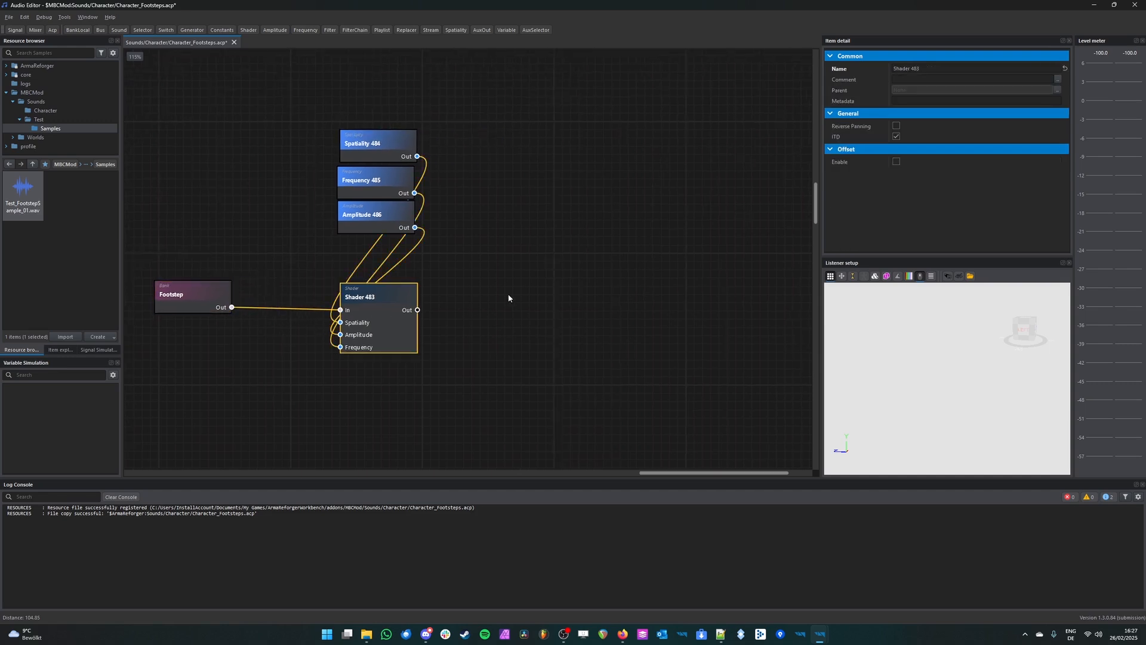
{"action": "left_click_drag", "start_coordinate": [123, 27], "coordinate": [565, 333]}
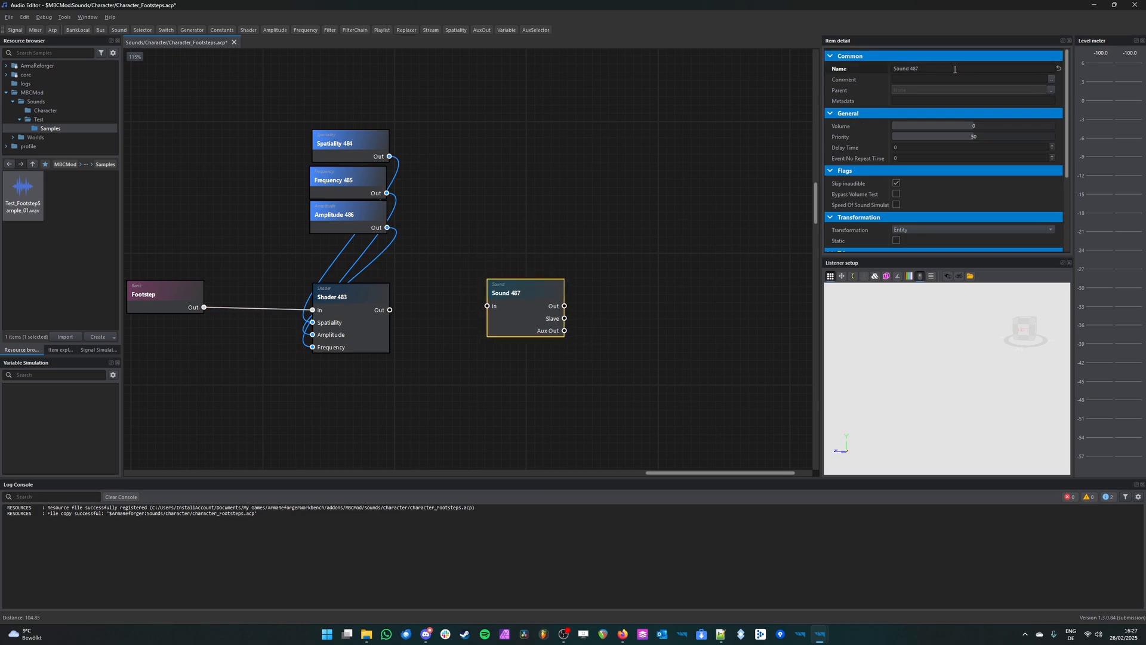
{"action": "left_click_drag", "start_coordinate": [385, 310], "coordinate": [488, 306]}
Step: Align the Footstep bank, Shader and Sound nodes in one row by their centres
{"action": "left_click", "coordinate": [145, 328]}
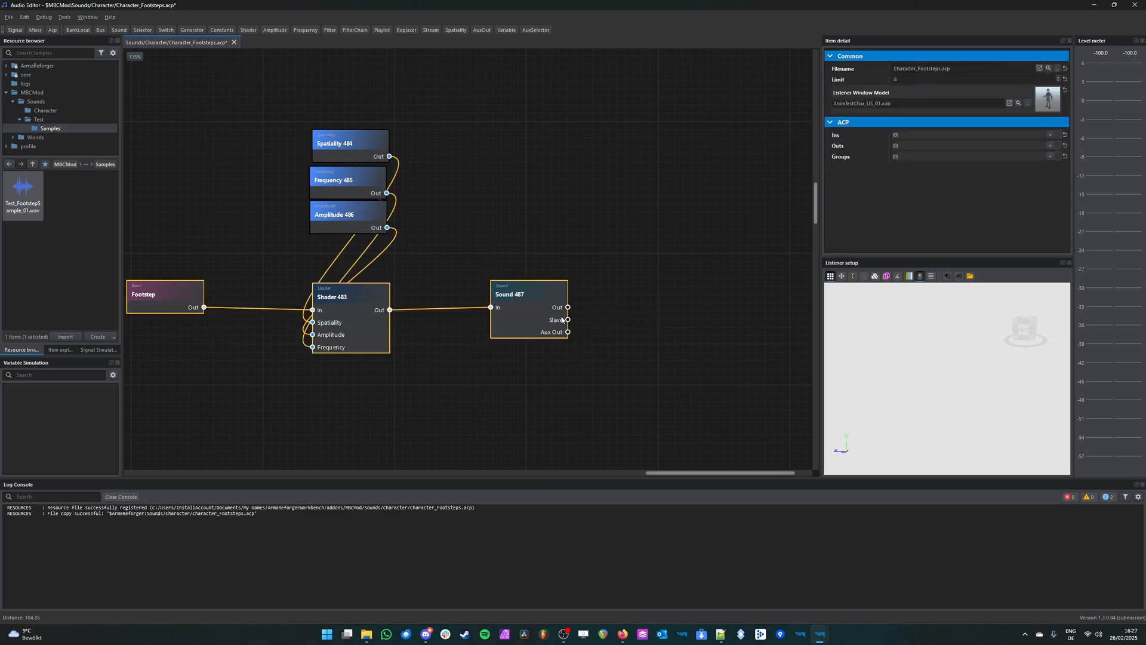
{"action": "middle_click_drag", "start_coordinate": [561, 320], "coordinate": [645, 273]}
{"action": "right_click", "coordinate": [263, 241]}
{"action": "left_click", "coordinate": [297, 264]}
{"action": "left_click", "coordinate": [643, 323]}
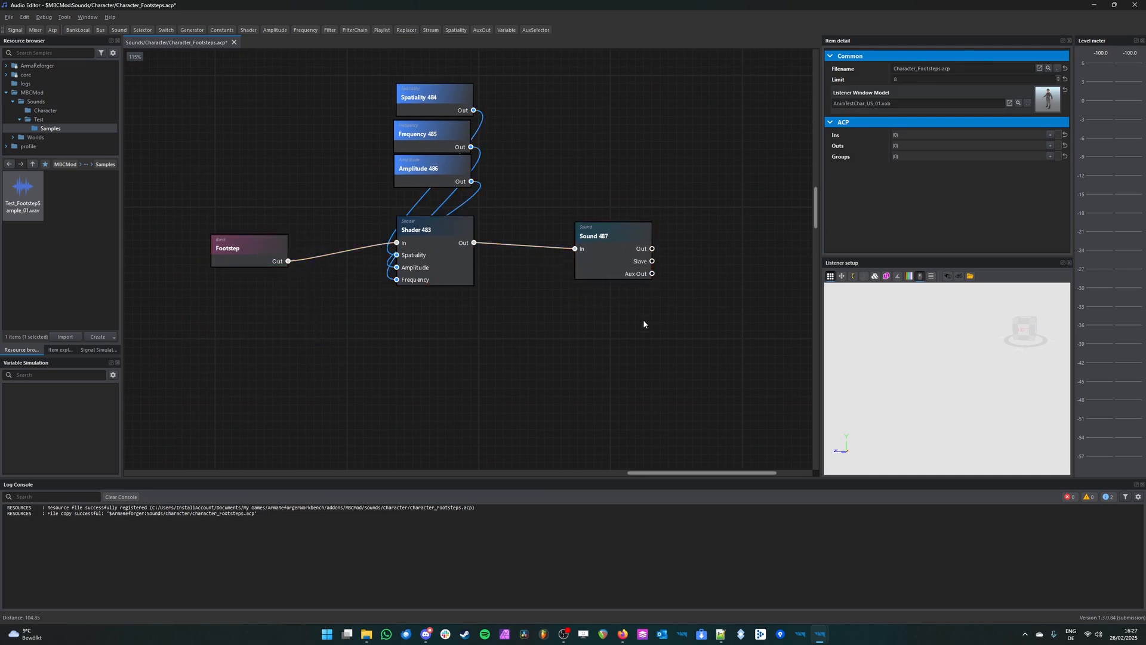
Step: Rename the Sound node to SOUND_CHAR_MOVEMENT_FOOT
{"action": "left_click", "coordinate": [618, 262]}
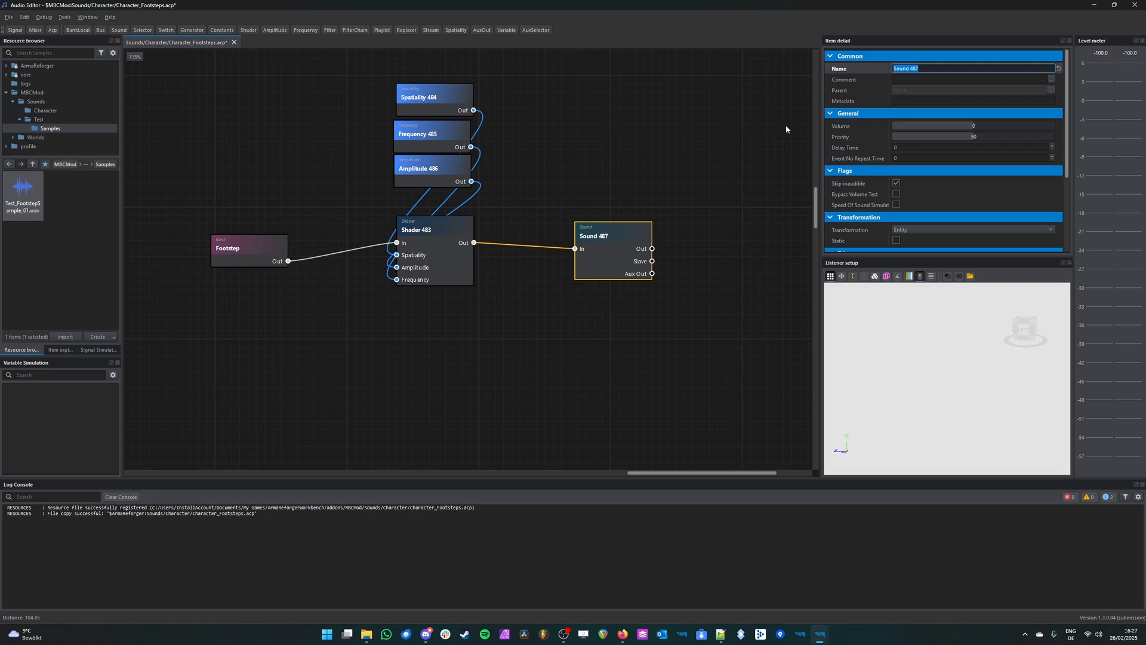
{"action": "type", "text": "SOUND_CHAR_MOVEMENT_F"}
{"action": "key", "text": "Return"}
{"action": "middle_click_drag", "start_coordinate": [750, 114], "coordinate": [687, 96]}
{"action": "left_click", "coordinate": [668, 174]}
{"action": "middle_click_drag", "start_coordinate": [650, 128], "coordinate": [666, 213]}
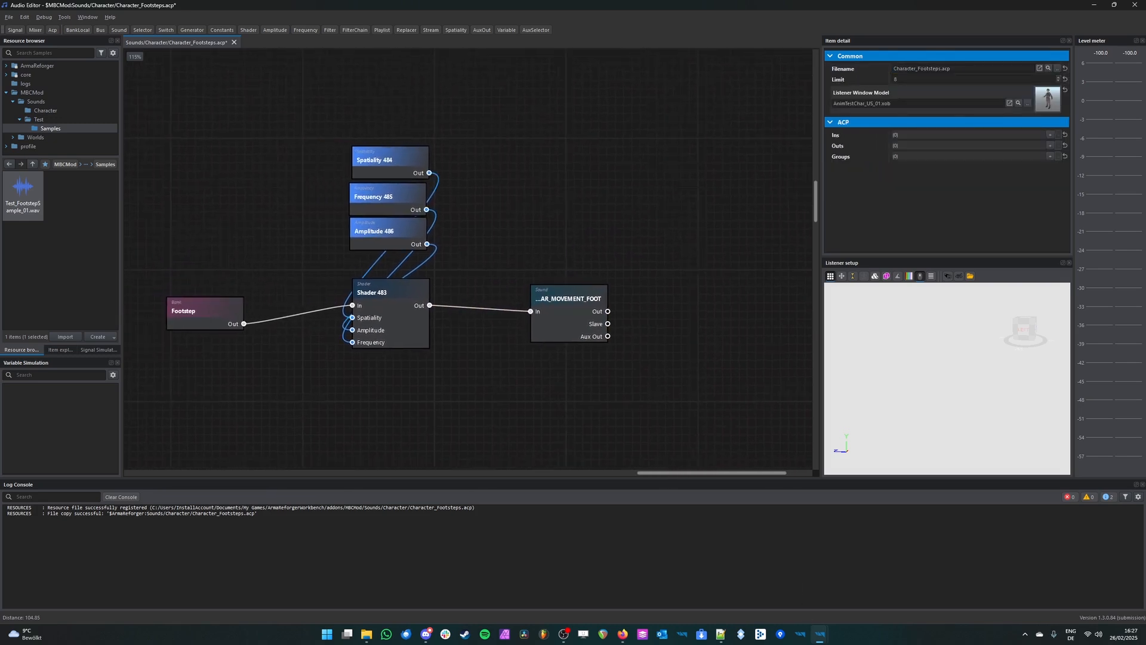
Step: Switch to the Animation Editor, inspect the RunF animation's footstep sound events on the timeline, and return to the Audio Editor
{"action": "mouse_move", "coordinate": [820, 634]}
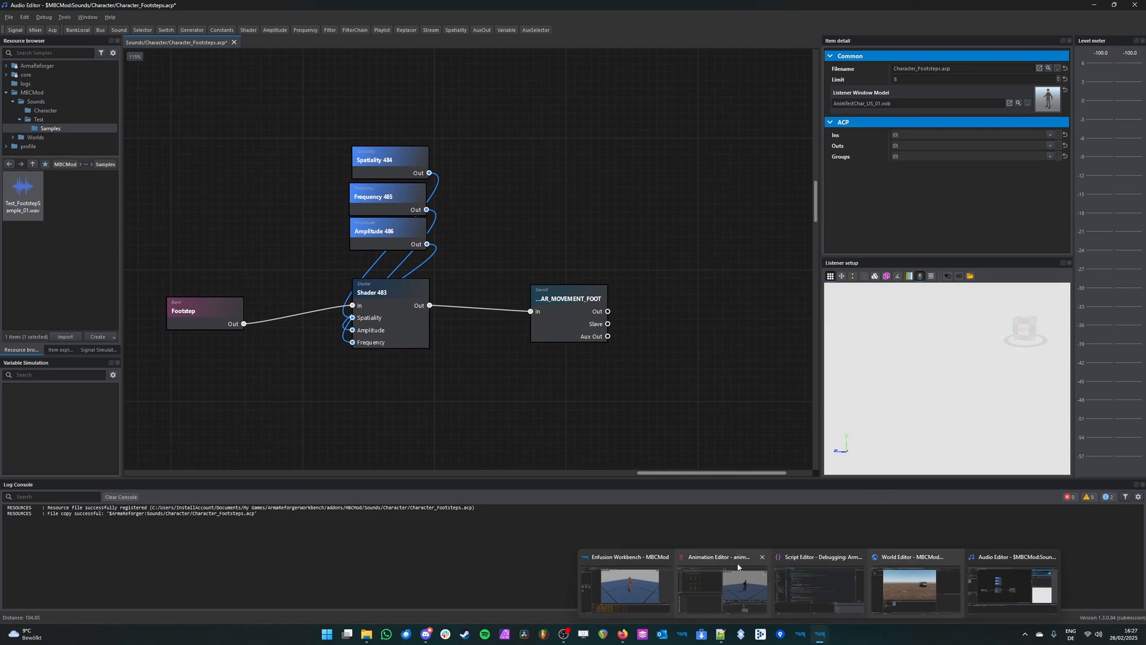
{"action": "left_click", "coordinate": [737, 588]}
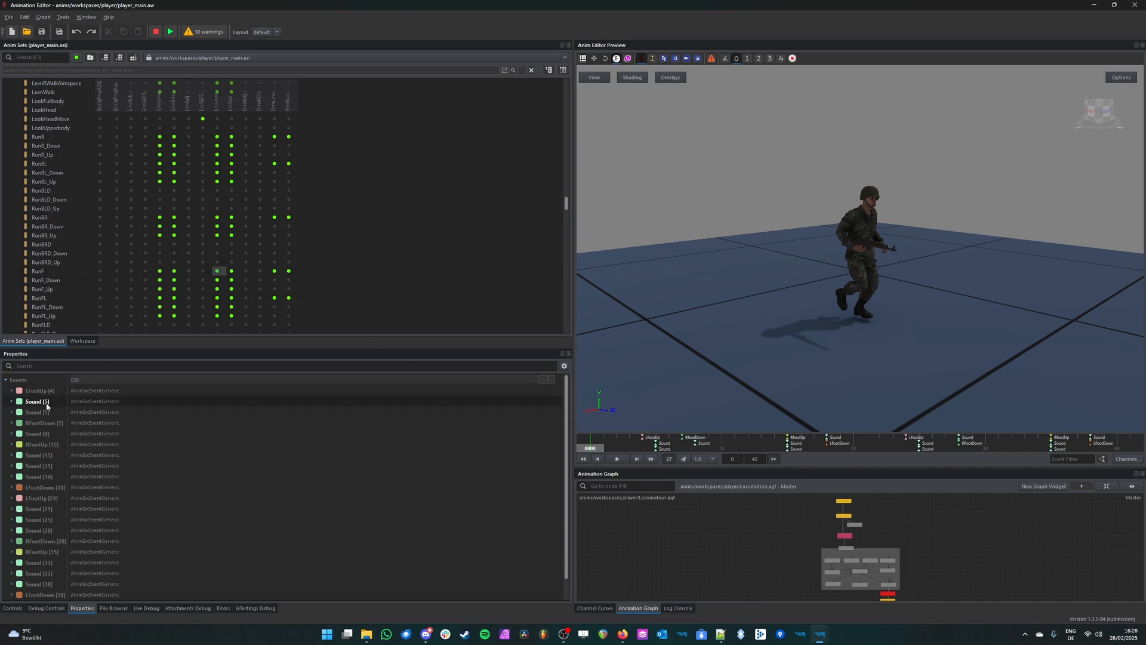
{"action": "left_click", "coordinate": [11, 412]}
{"action": "left_click", "coordinate": [11, 412]}
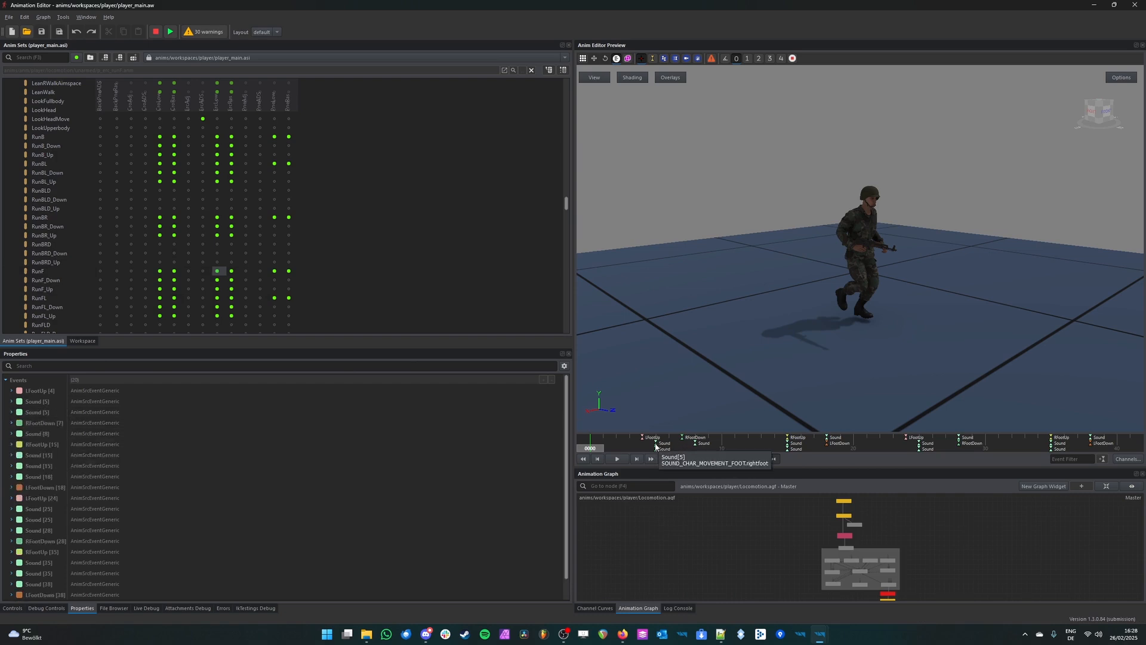
{"action": "left_click", "coordinate": [655, 447]}
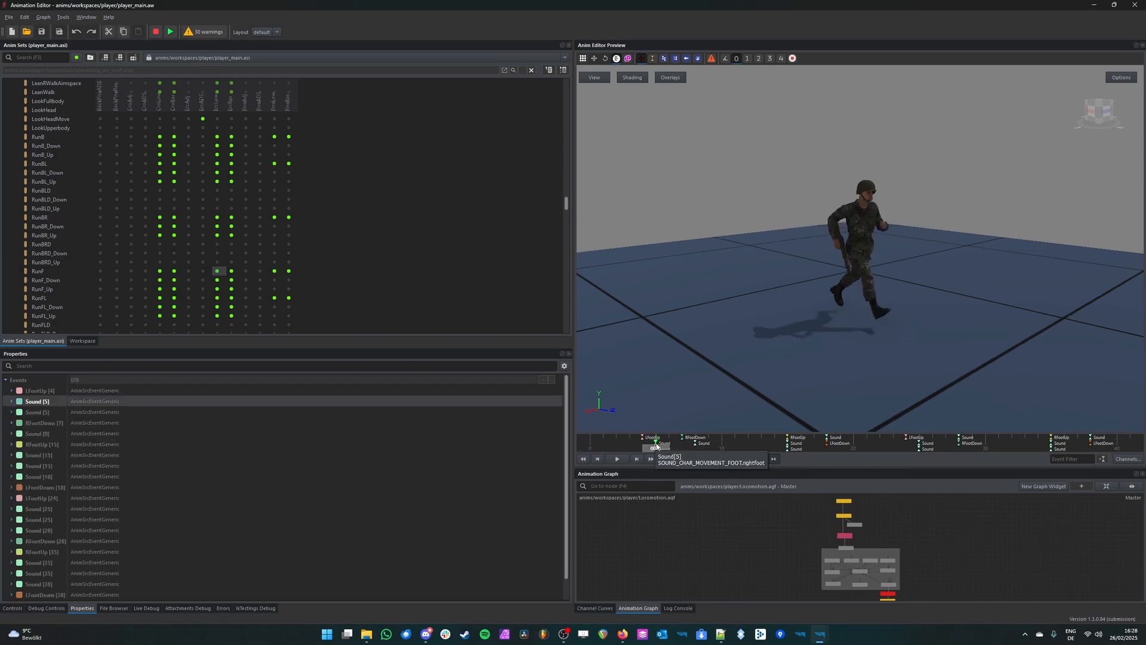
{"action": "left_click", "coordinate": [219, 288]}
{"action": "left_click", "coordinate": [218, 271]}
{"action": "left_click_drag", "start_coordinate": [695, 445], "coordinate": [650, 446]}
{"action": "mouse_move", "coordinate": [656, 450]}
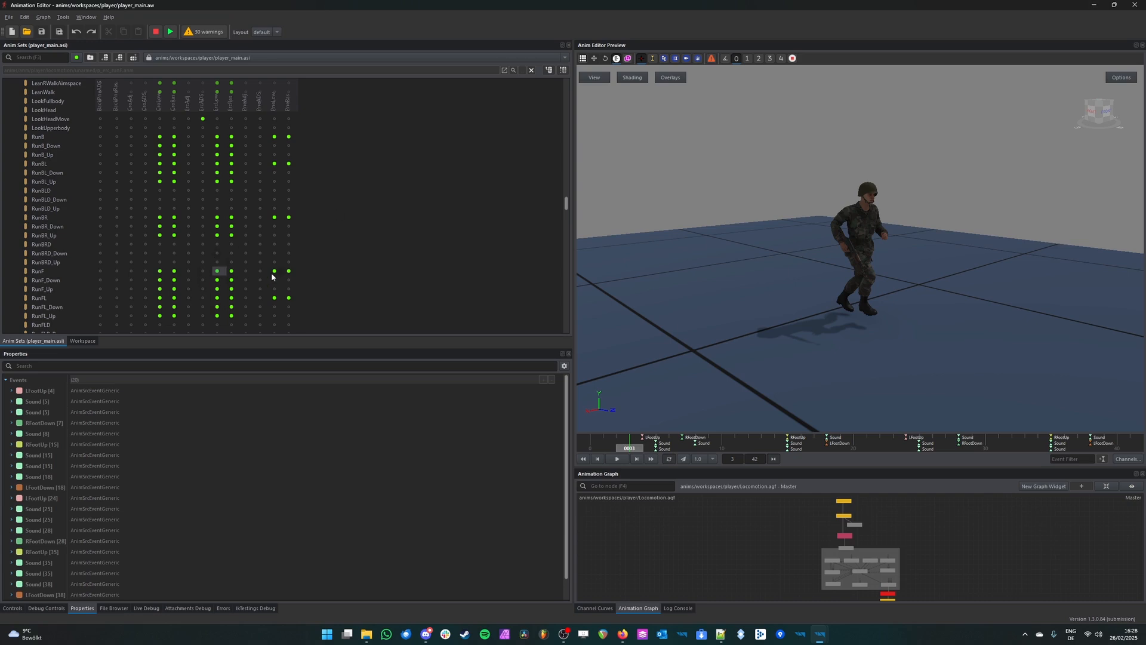
{"action": "left_click", "coordinate": [1094, 6]}
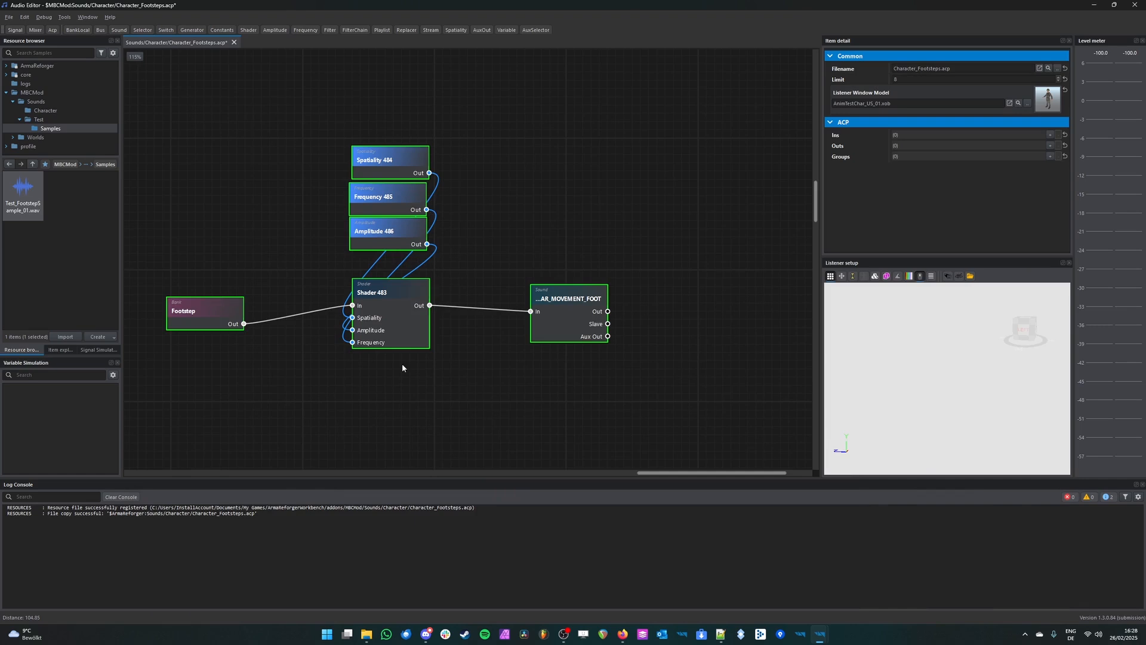
Step: Add an OutputState node based on FinalMix.afm after the SOUND_CHAR_MOVEMENT_FOOT node
{"action": "left_click", "coordinate": [573, 293]}
{"action": "double_click", "coordinate": [934, 69]}
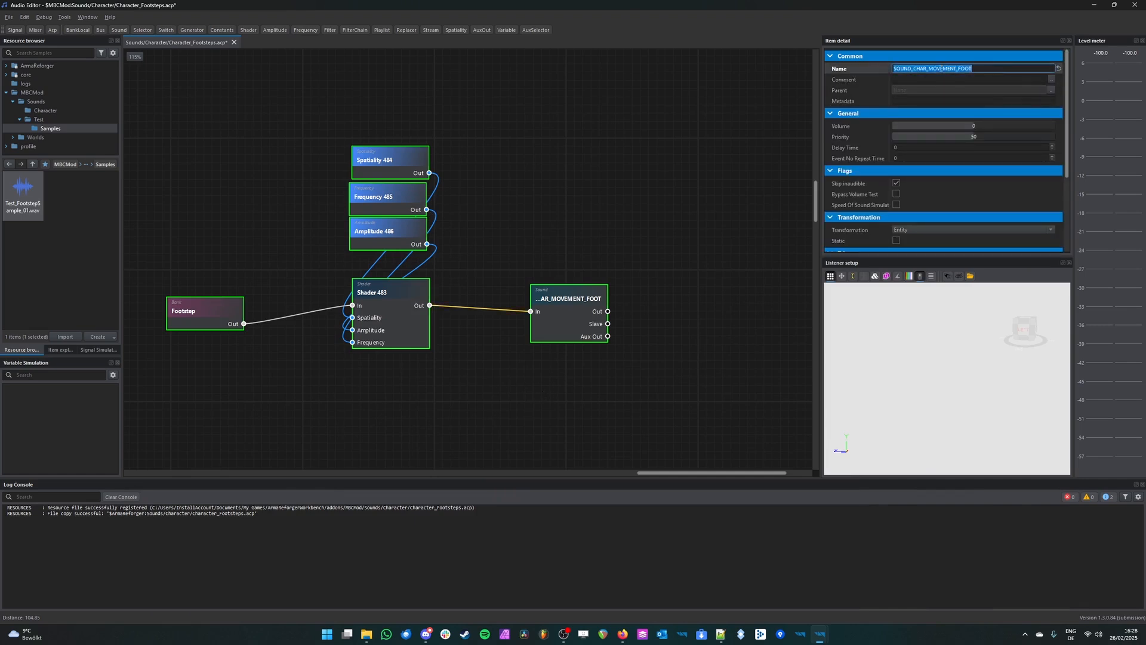
{"action": "left_click", "coordinate": [731, 310]}
{"action": "left_click", "coordinate": [588, 318]}
{"action": "left_click", "coordinate": [657, 313]}
{"action": "middle_click_drag", "start_coordinate": [679, 307], "coordinate": [563, 291]}
{"action": "left_click", "coordinate": [36, 29]}
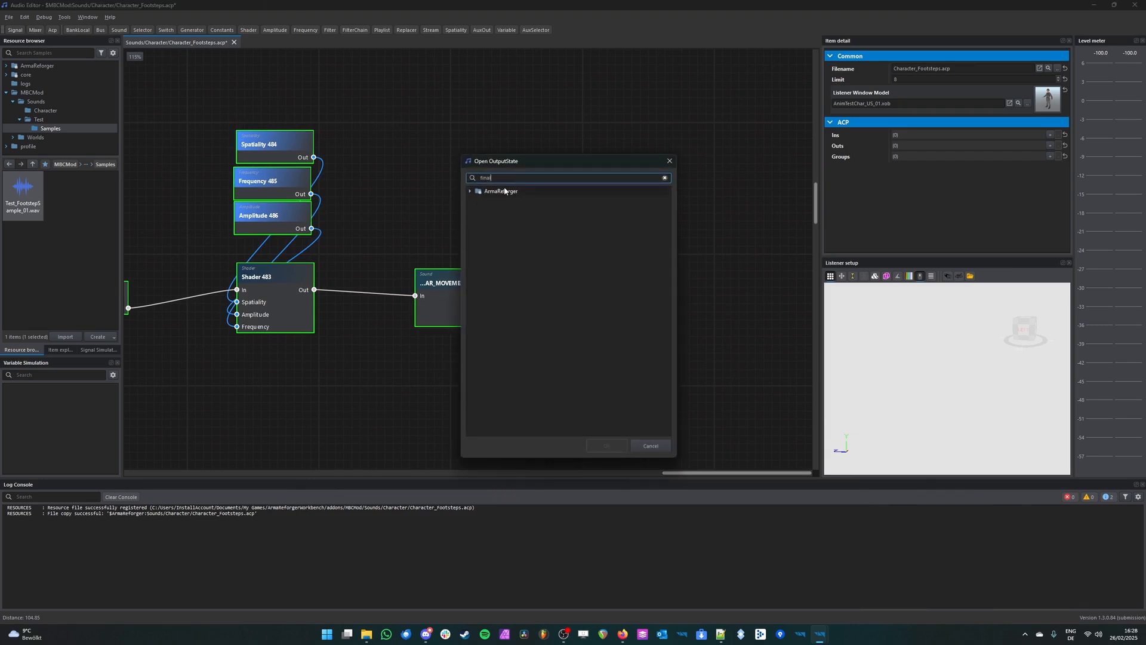
{"action": "left_click", "coordinate": [524, 211]}
{"action": "double_click", "coordinate": [528, 210]}
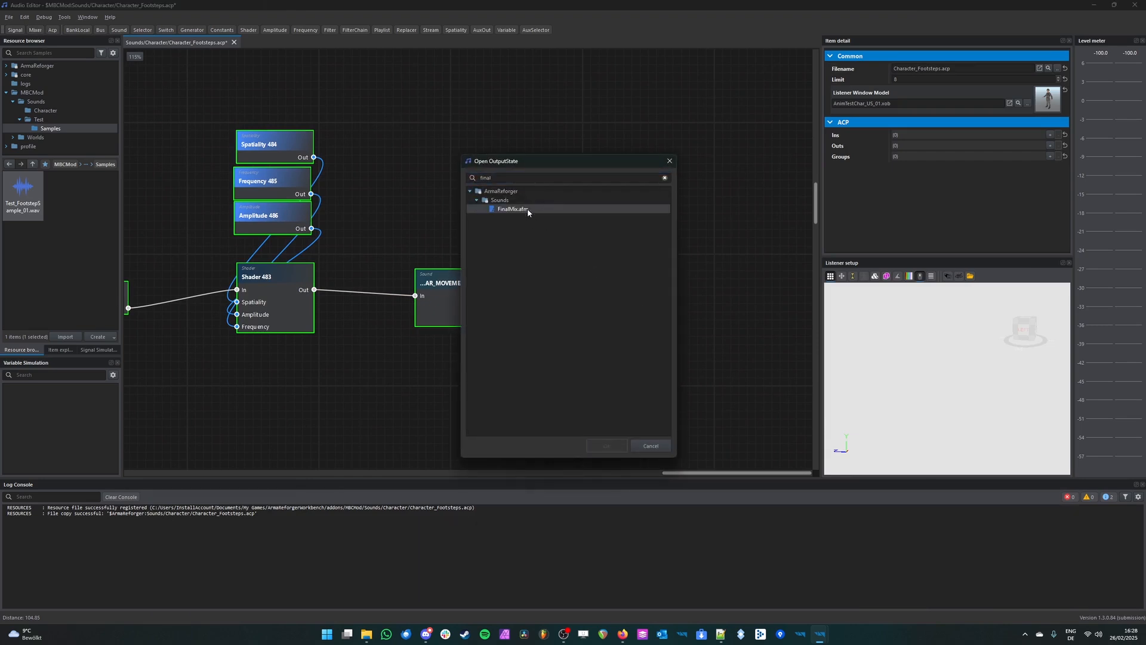
{"action": "left_click_drag", "start_coordinate": [580, 226], "coordinate": [631, 272]}
Step: Enable the OutputState node's CHAR input, connect the Sound node's Out port to it and save the file
{"action": "right_click", "coordinate": [631, 273]}
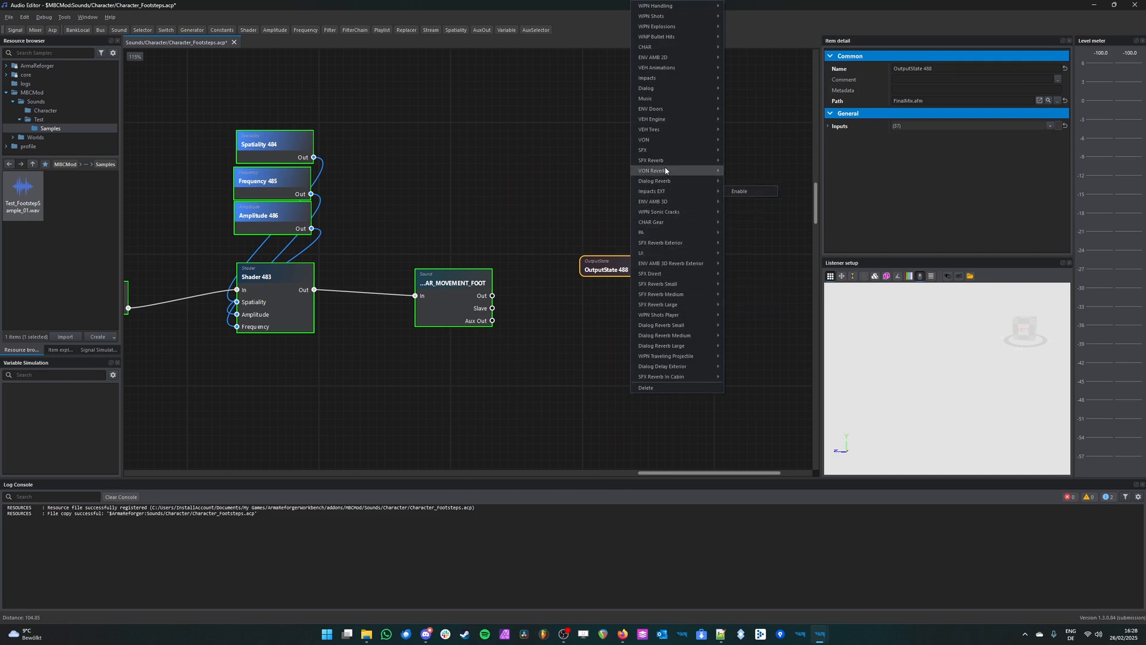
{"action": "mouse_move", "coordinate": [668, 50]}
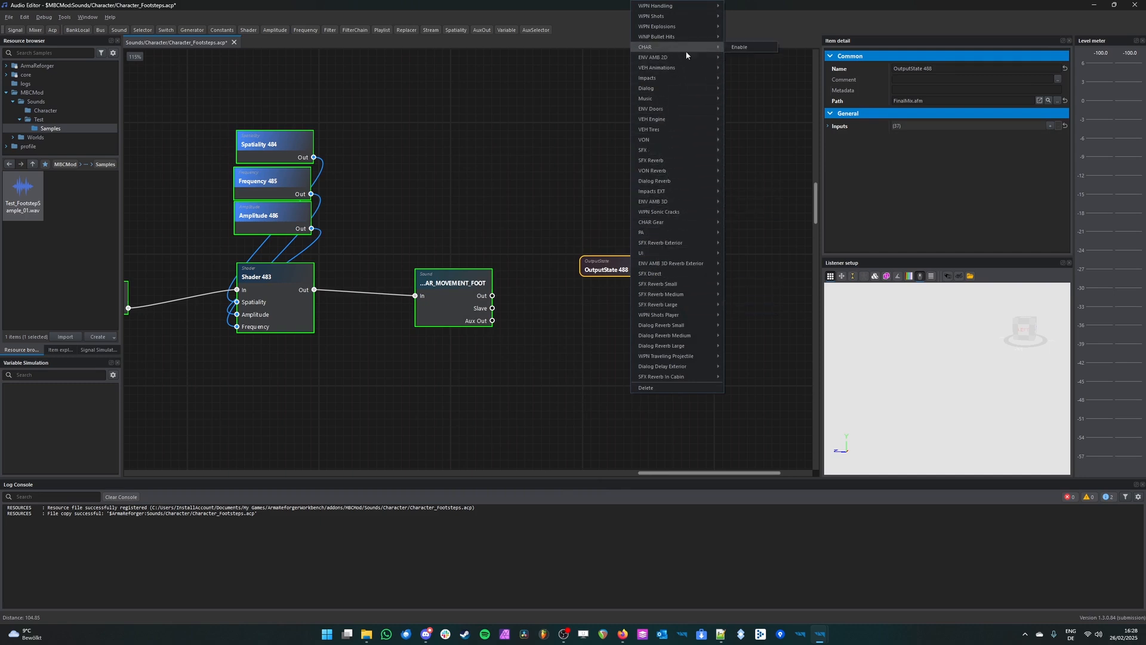
{"action": "left_click", "coordinate": [740, 49]}
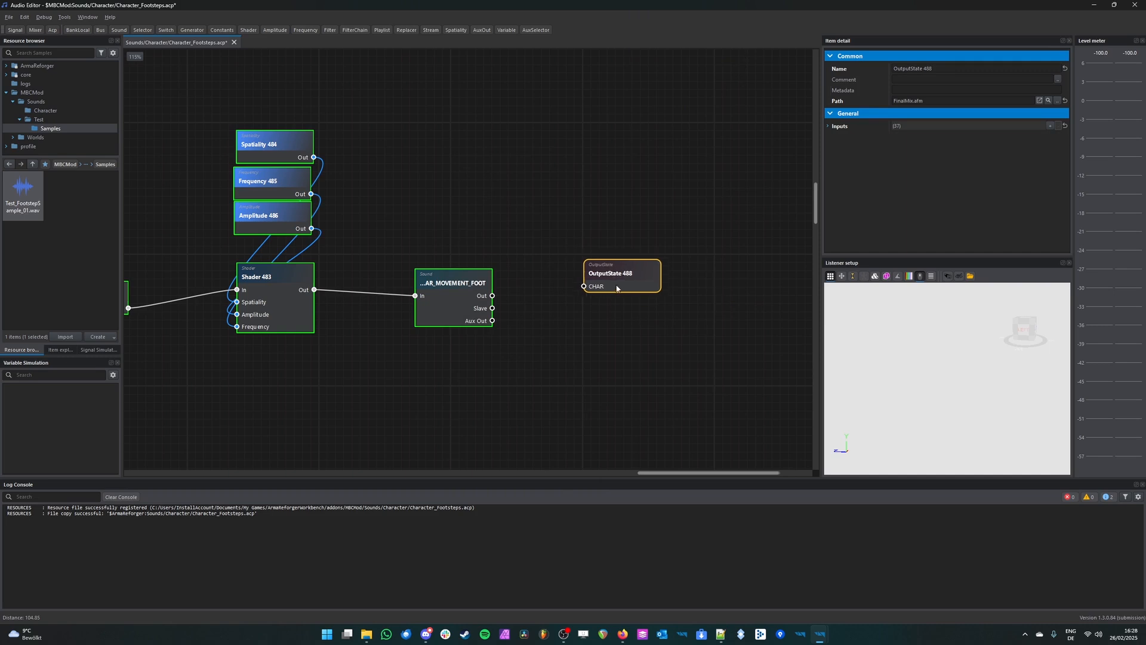
{"action": "left_click", "coordinate": [507, 299]}
{"action": "left_click_drag", "start_coordinate": [495, 298], "coordinate": [588, 299]}
{"action": "key", "text": "ctrl+s"}
Step: Play the SOUND_CHAR_MOVEMENT_FOOT node to audition the footstep sound, and stop the playback
{"action": "middle_click_drag", "start_coordinate": [392, 406], "coordinate": [598, 375]}
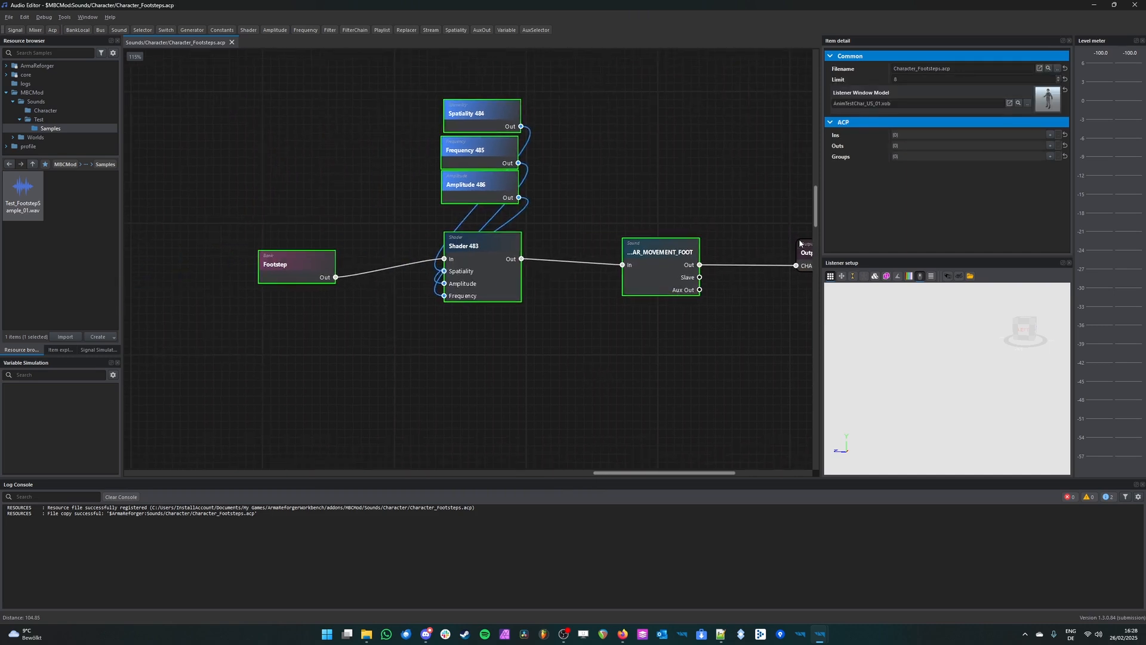
{"action": "middle_click_drag", "start_coordinate": [800, 243], "coordinate": [591, 275]}
{"action": "left_click", "coordinate": [622, 274]}
{"action": "left_click", "coordinate": [450, 307]}
{"action": "key", "text": "space"}
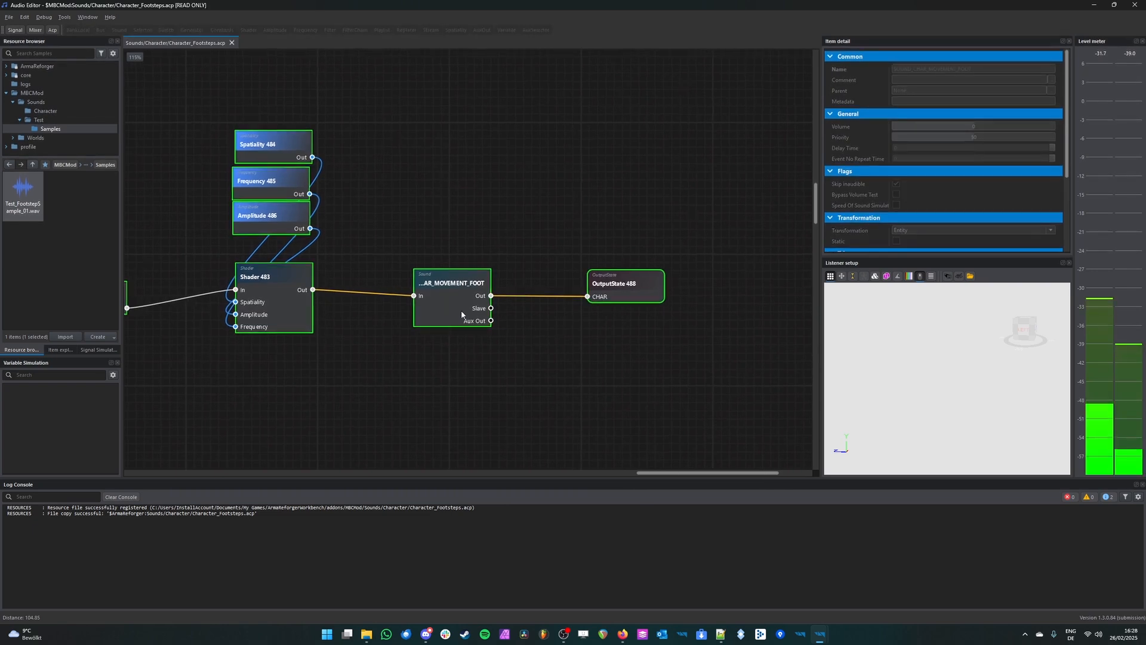
{"action": "middle_click_drag", "start_coordinate": [461, 314], "coordinate": [565, 328]}
{"action": "scroll", "coordinate": [978, 382], "scroll_direction": "up", "scroll_amount": 1}
{"action": "key", "text": "space"}
{"action": "middle_click_drag", "start_coordinate": [372, 380], "coordinate": [437, 381]}
{"action": "left_click", "coordinate": [251, 311]}
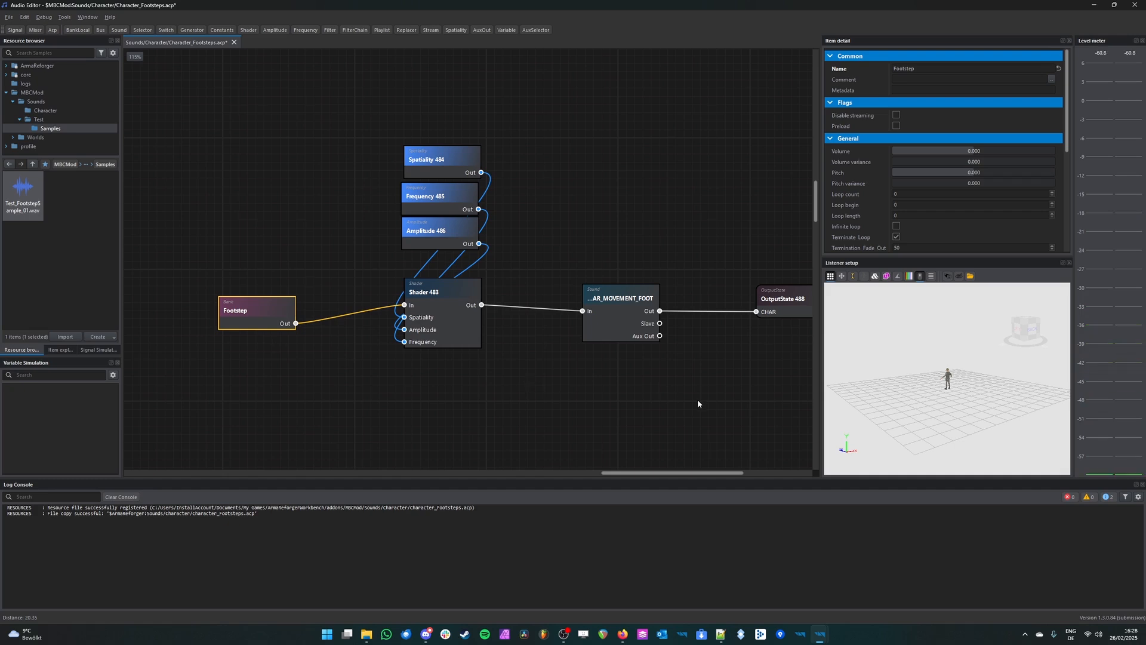
{"action": "middle_click_drag", "start_coordinate": [697, 403], "coordinate": [666, 399]}
Step: Switch to the World Editor, walk the character around in play mode to hear the footsteps, and return to the Audio Editor
{"action": "mouse_move", "coordinate": [800, 632]}
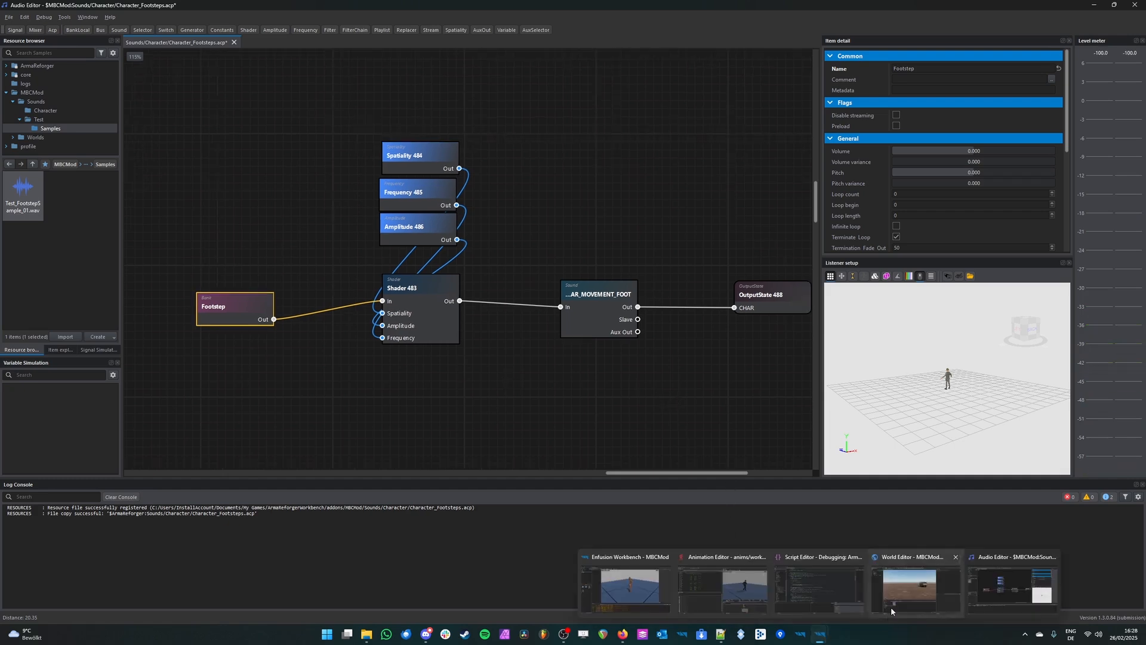
{"action": "left_click", "coordinate": [915, 582]}
{"action": "key", "text": "F5"}
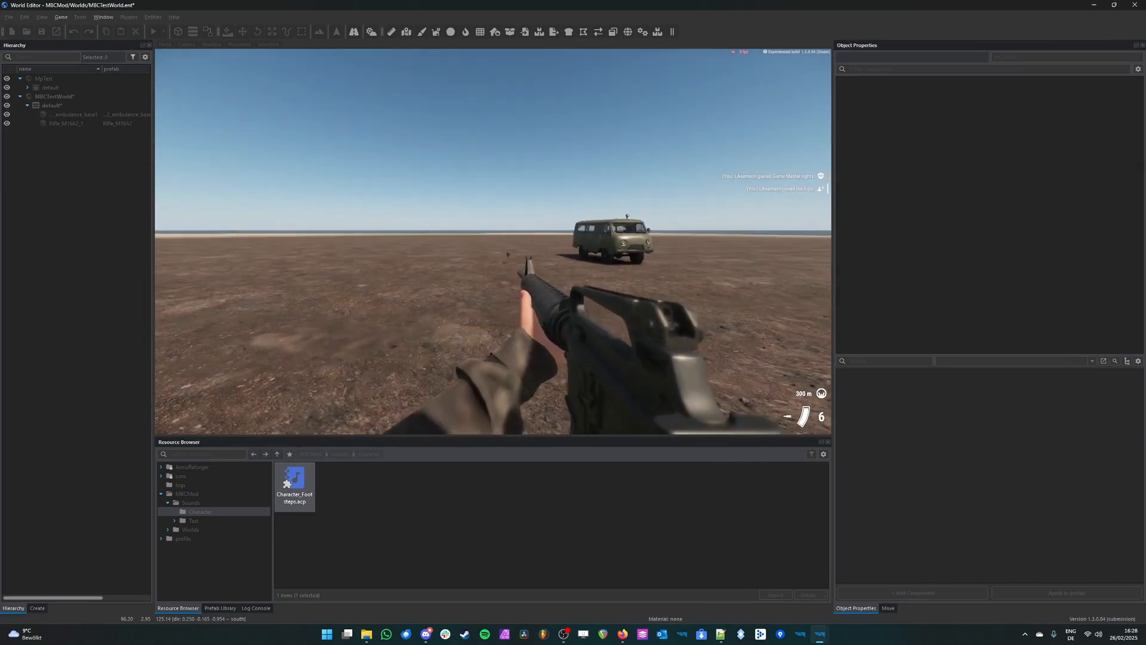
{"action": "key", "text": "KP_Enter"}
{"action": "key", "text": "w"}
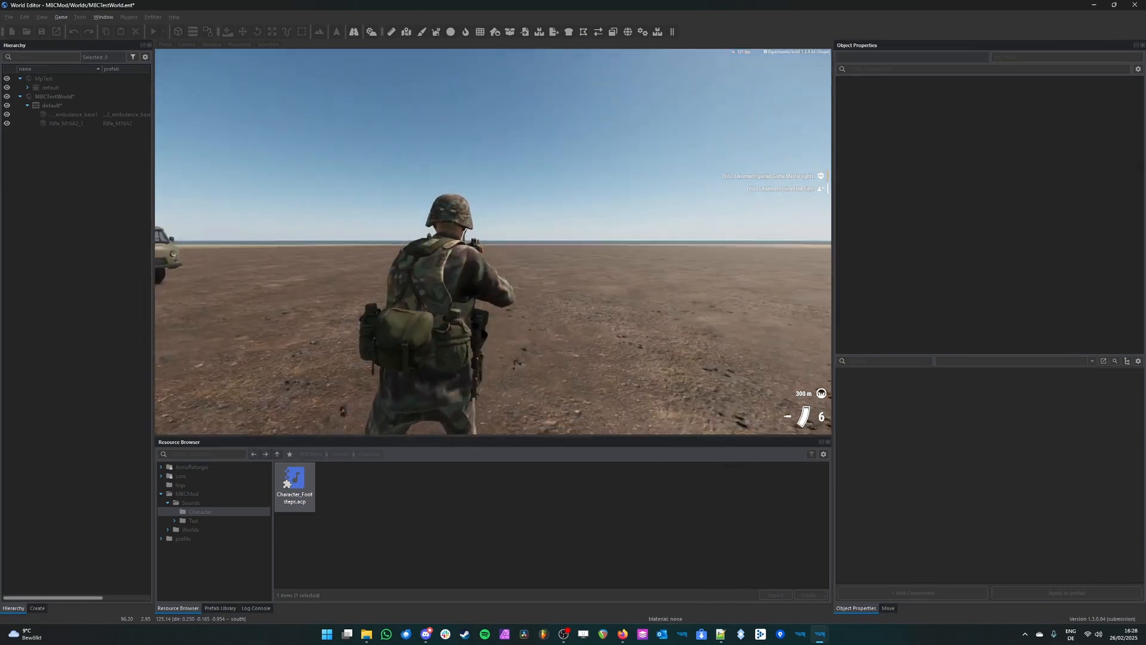
{"action": "key", "text": "w"}
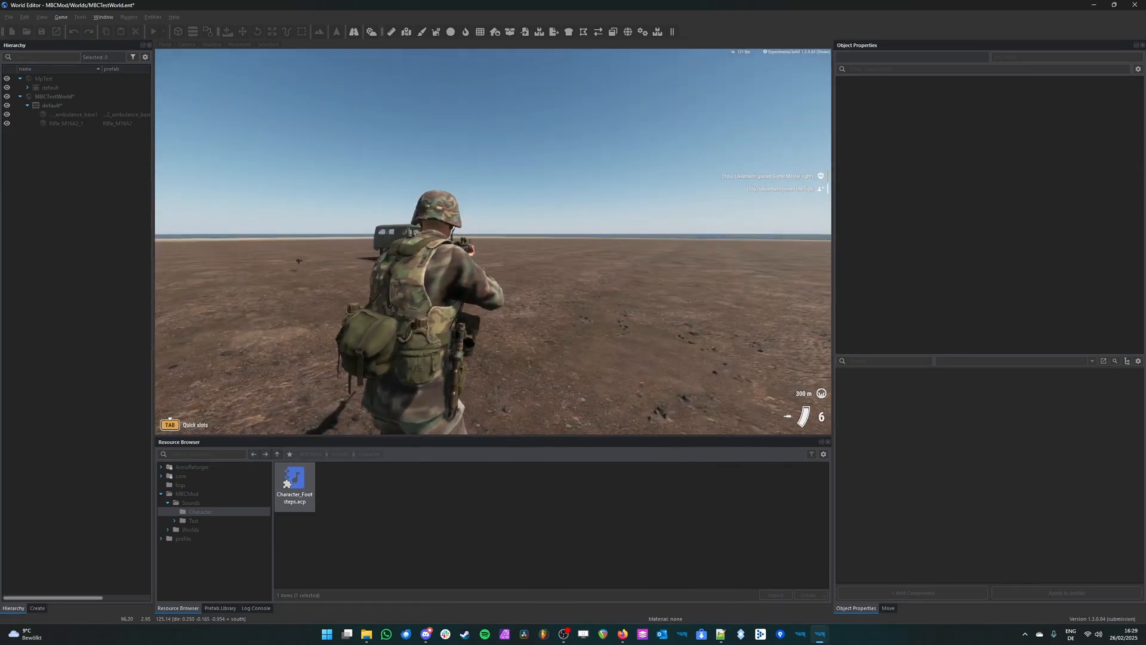
{"action": "key", "text": "w"}
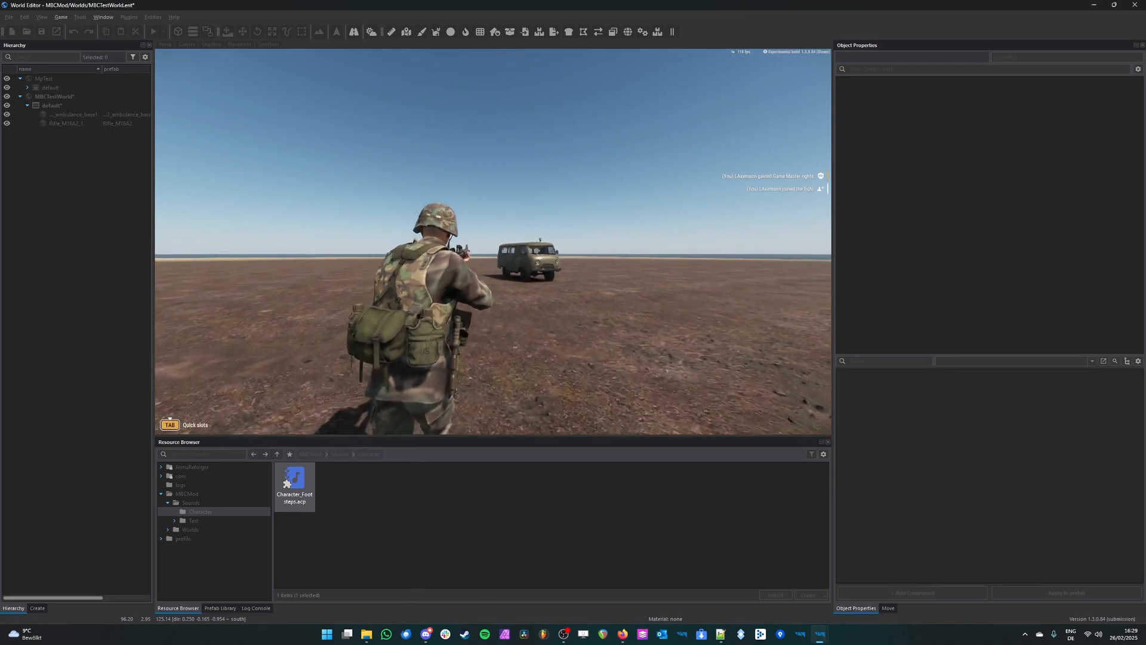
{"action": "key", "text": "w"}
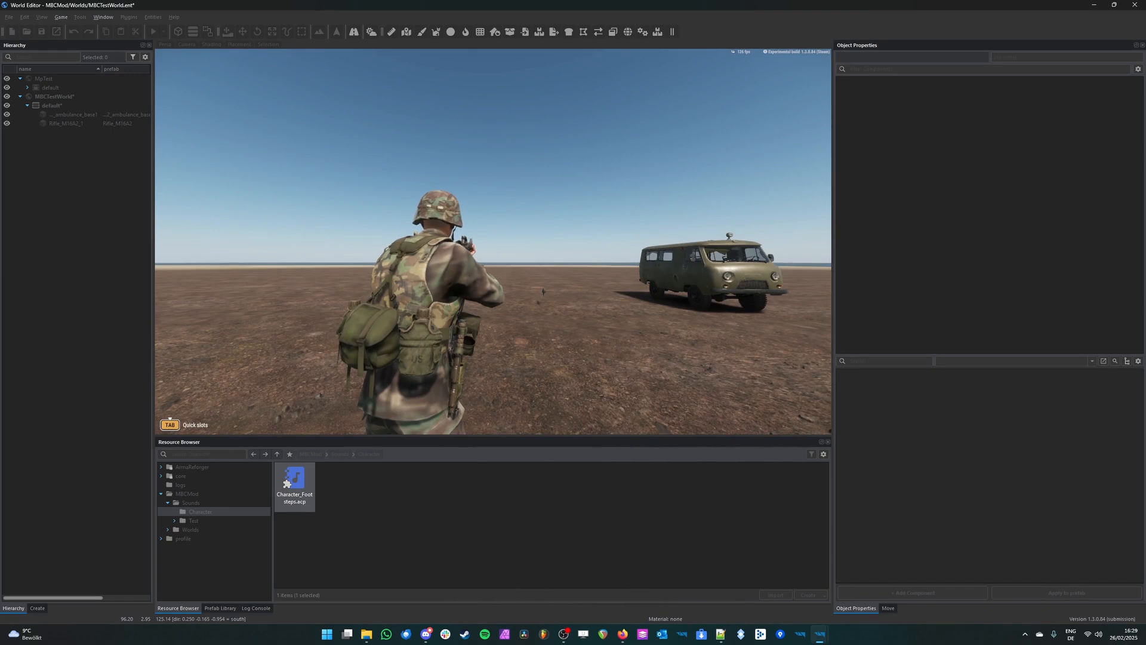
{"action": "key", "text": "Escape"}
{"action": "left_click", "coordinate": [1094, 5]}
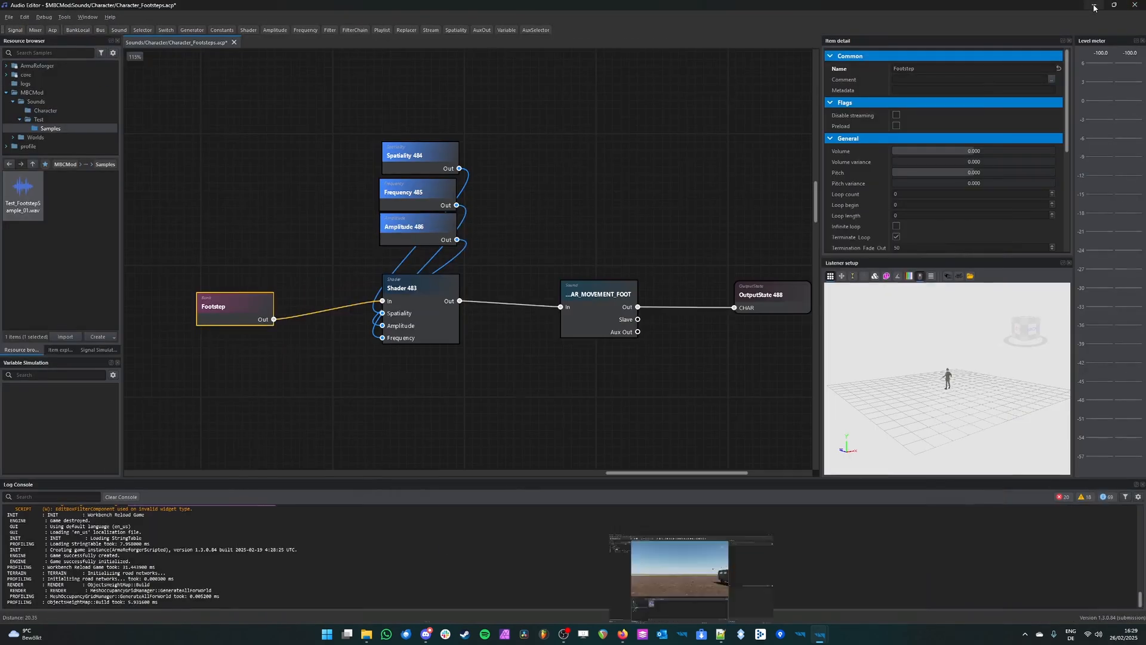
Step: Review the whole footstep graph from the bank to the OutputState, including the Sound node's volume property
{"action": "left_click", "coordinate": [655, 253]}
{"action": "scroll", "coordinate": [656, 255], "scroll_direction": "down", "scroll_amount": 4}
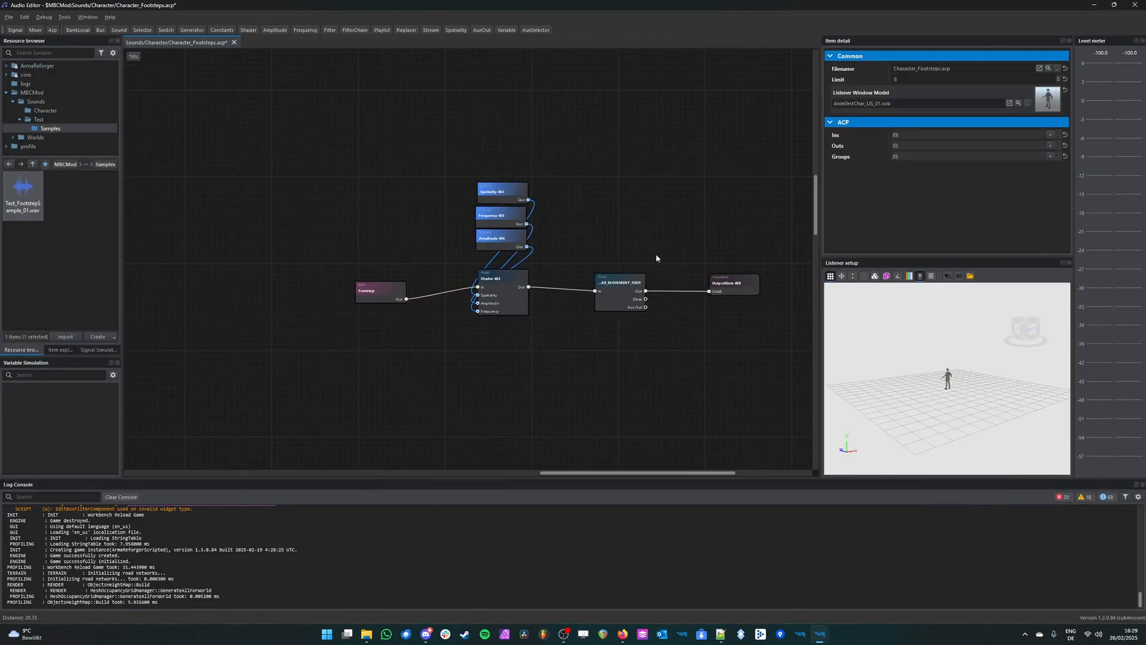
{"action": "scroll", "coordinate": [664, 258], "scroll_direction": "up", "scroll_amount": 1}
{"action": "scroll", "coordinate": [665, 257], "scroll_direction": "down", "scroll_amount": 1}
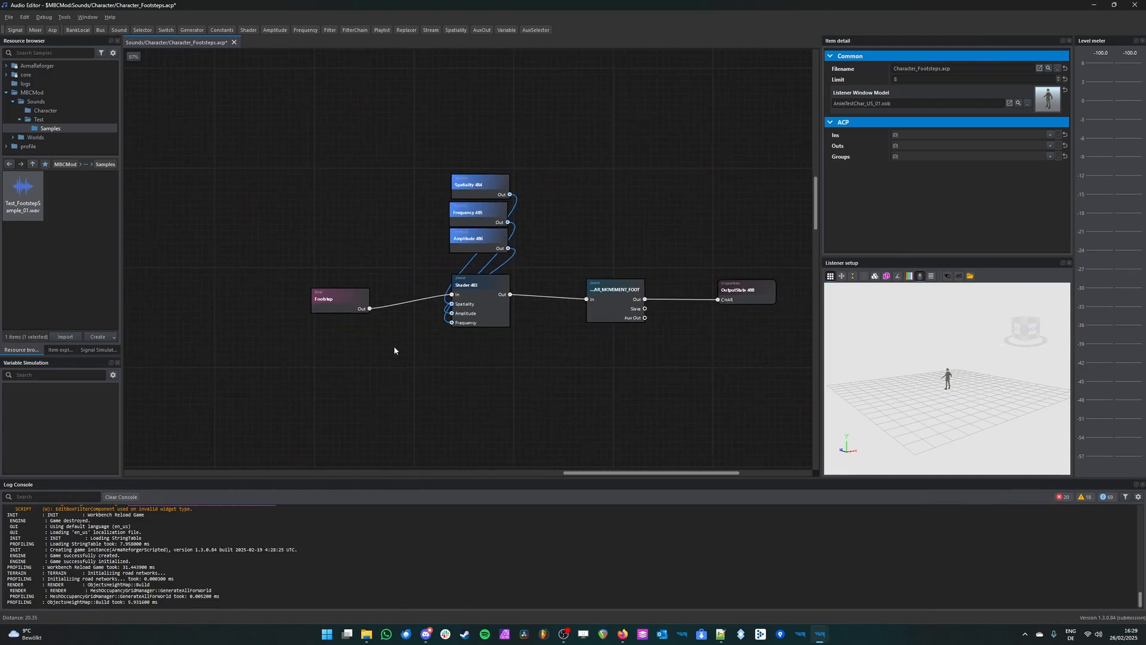
{"action": "middle_click_drag", "start_coordinate": [517, 361], "coordinate": [488, 355]}
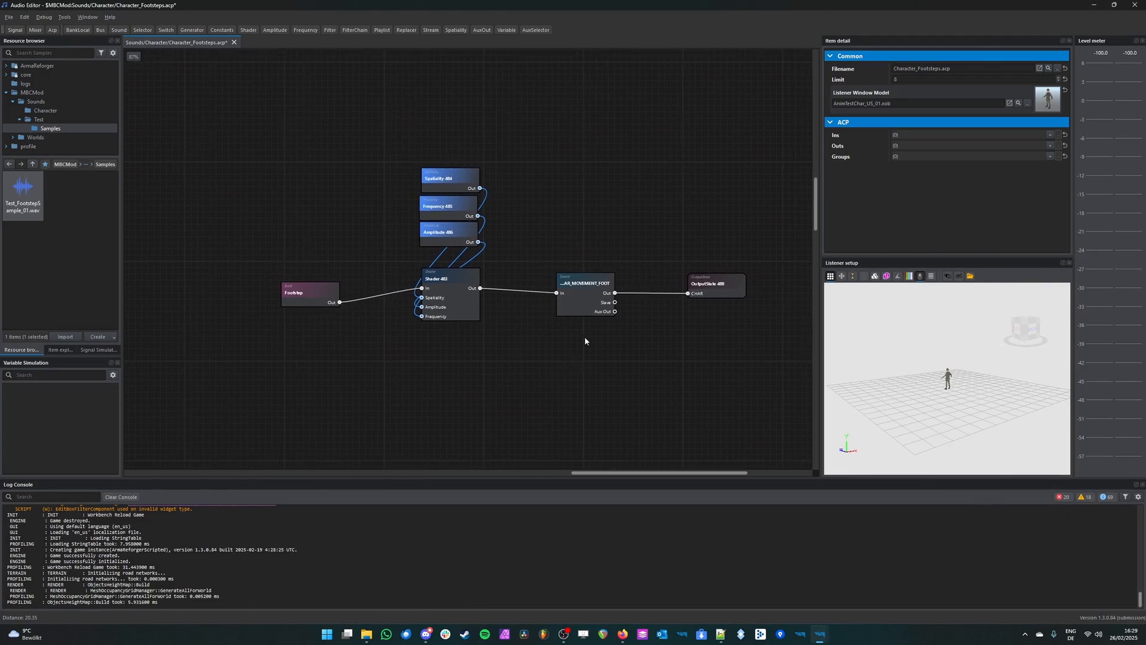
{"action": "middle_click_drag", "start_coordinate": [367, 219], "coordinate": [427, 225]}
{"action": "scroll", "coordinate": [486, 222], "scroll_direction": "up", "scroll_amount": 1}
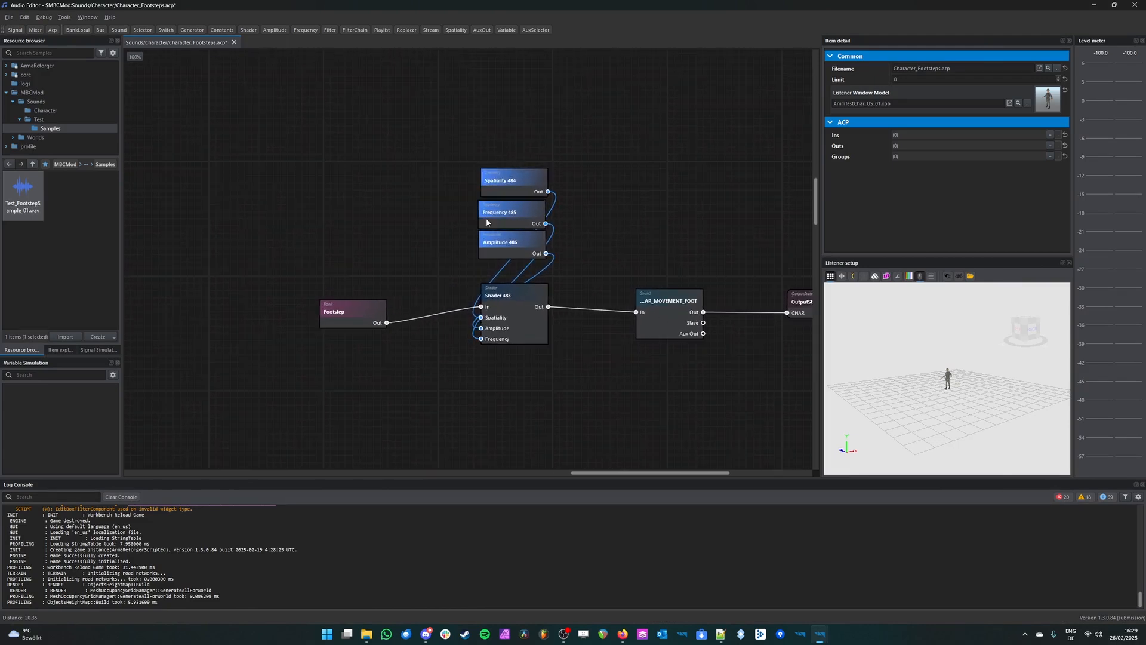
{"action": "middle_click_drag", "start_coordinate": [715, 307], "coordinate": [547, 247]}
{"action": "middle_click_drag", "start_coordinate": [486, 192], "coordinate": [595, 235]}
{"action": "left_click", "coordinate": [607, 305]}
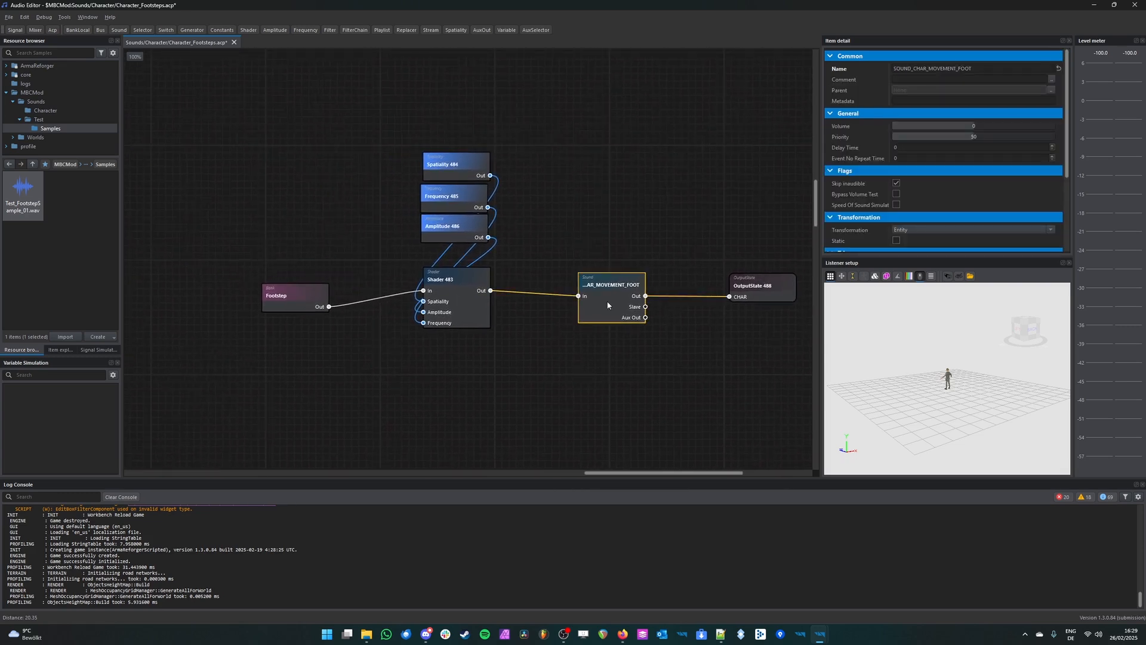
{"action": "scroll", "coordinate": [657, 272], "scroll_direction": "up", "scroll_amount": 1}
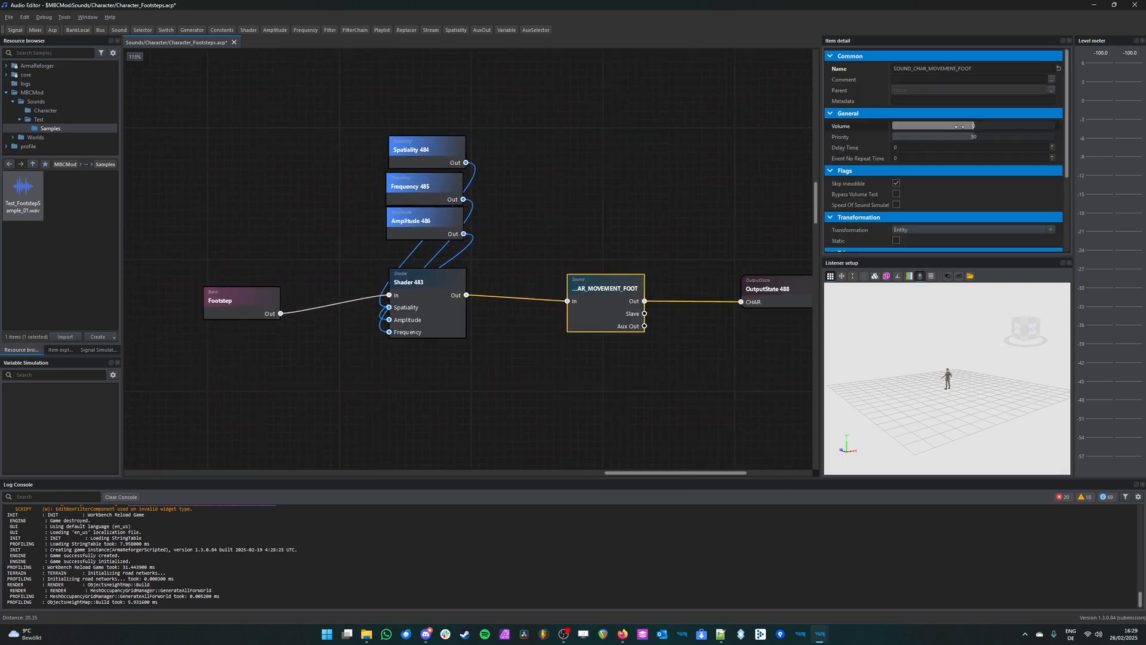
Step: Duplicate the connected Footstep bank and Shader twice, placing both copies below the original graph
{"action": "middle_click_drag", "start_coordinate": [522, 403], "coordinate": [609, 292]}
{"action": "left_click_drag", "start_coordinate": [542, 294], "coordinate": [412, 213]}
{"action": "left_click_drag", "start_coordinate": [595, 325], "coordinate": [282, 191]}
{"action": "key", "text": "ctrl+c"}
{"action": "key", "text": "ctrl+v"}
{"action": "left_click", "coordinate": [483, 274]}
{"action": "left_click", "coordinate": [690, 189]}
{"action": "middle_click_drag", "start_coordinate": [710, 283], "coordinate": [649, 233]}
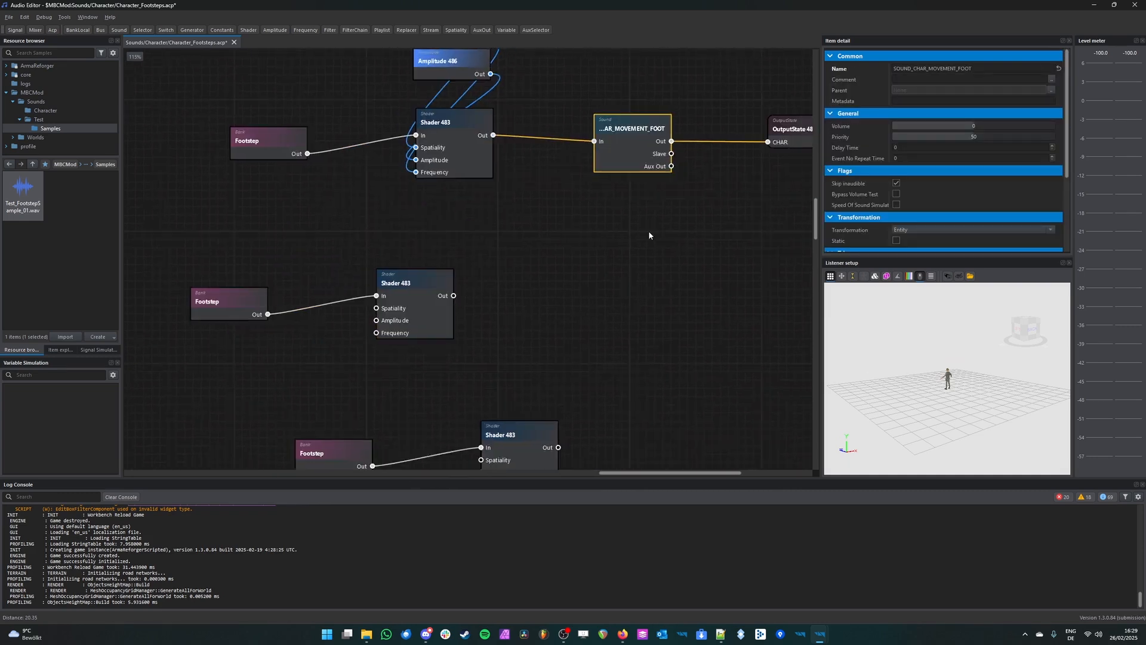
Step: Connect the Out ports of both duplicated Shaders to the In port of SOUND_CHAR_MOVEMENT_FOOT
{"action": "scroll", "coordinate": [494, 308], "scroll_direction": "down", "scroll_amount": 3}
{"action": "mouse_move", "coordinate": [469, 299]}
{"action": "left_mouse_down"}
{"action": "mouse_move", "coordinate": [529, 227]}
{"action": "mouse_move", "coordinate": [559, 260]}
{"action": "mouse_move", "coordinate": [469, 300]}
{"action": "left_mouse_up"}
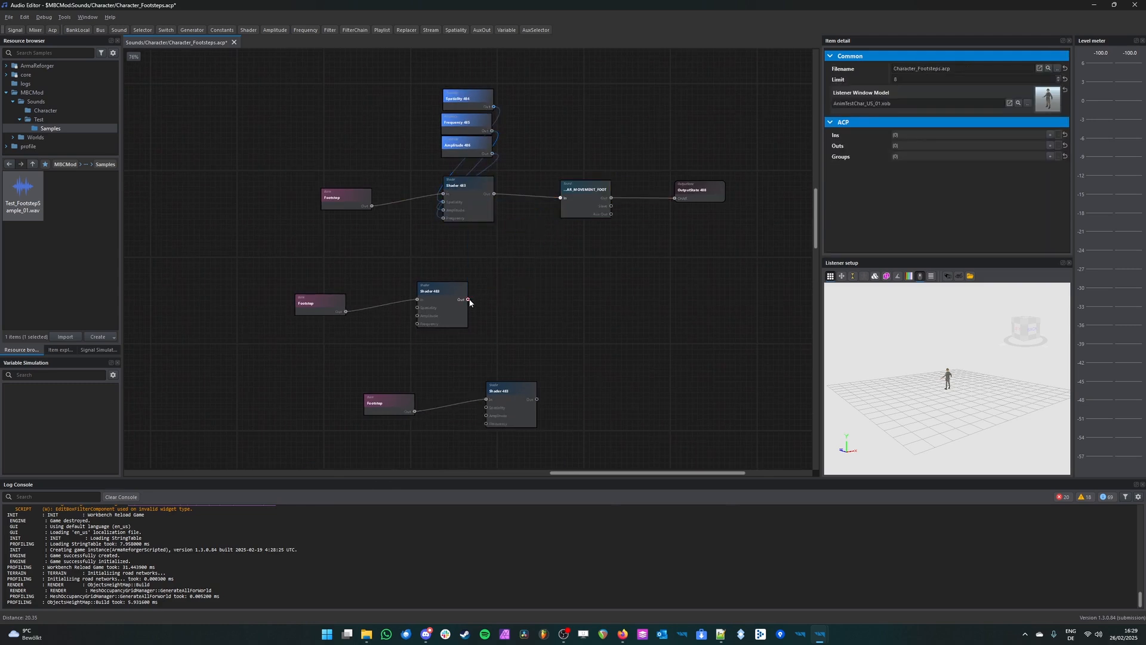
{"action": "left_click_drag", "start_coordinate": [564, 197], "coordinate": [562, 197]}
{"action": "left_click_drag", "start_coordinate": [536, 399], "coordinate": [561, 198]}
Step: Lower the SOUND_CHAR_MOVEMENT_FOOT node's volume to -21
{"action": "left_click", "coordinate": [594, 201]}
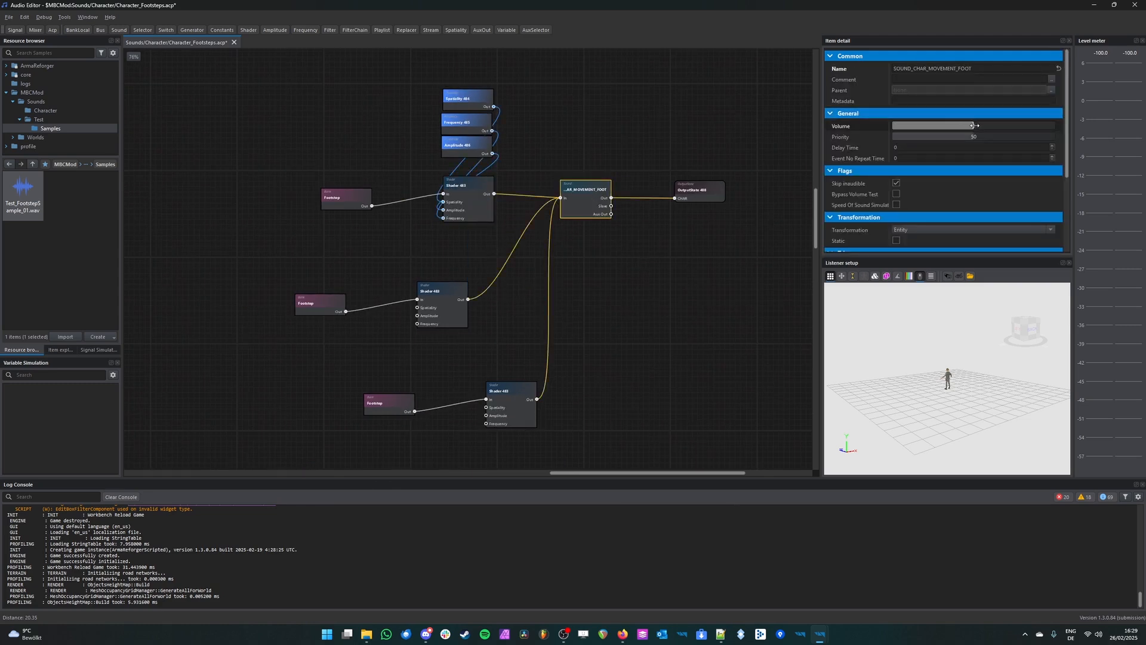
{"action": "left_click_drag", "start_coordinate": [974, 125], "coordinate": [968, 126]}
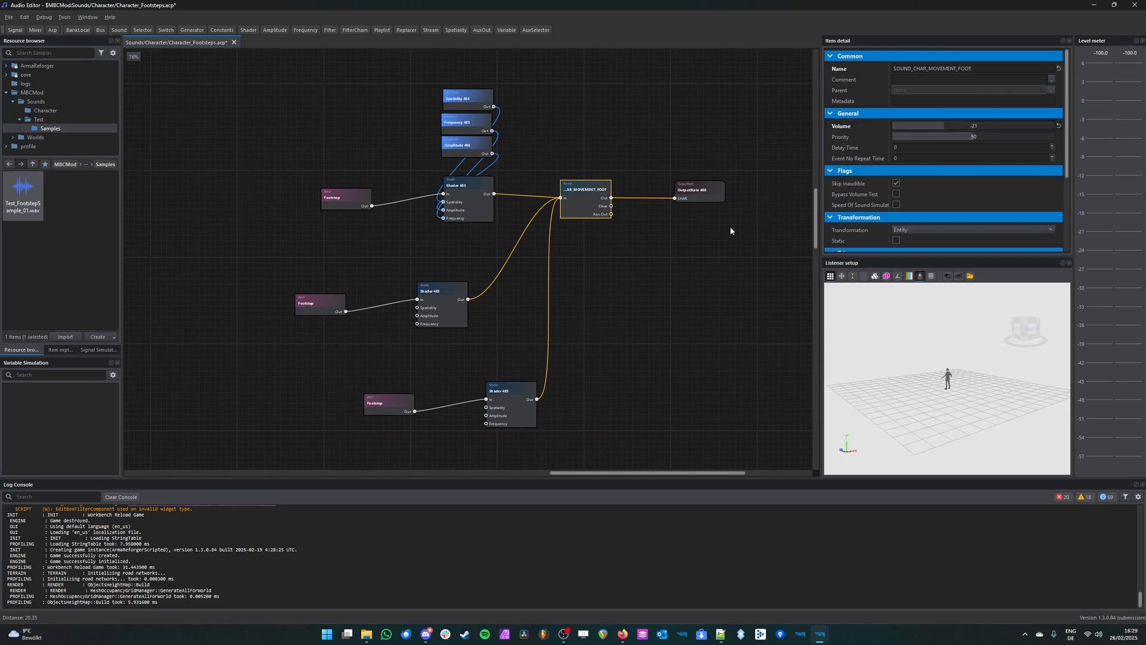
{"action": "left_click", "coordinate": [651, 270]}
{"action": "scroll", "coordinate": [543, 264], "scroll_direction": "up", "scroll_amount": 2}
Step: Reset the SOUND_CHAR_MOVEMENT_FOOT node's volume to 0
{"action": "left_click", "coordinate": [591, 182]}
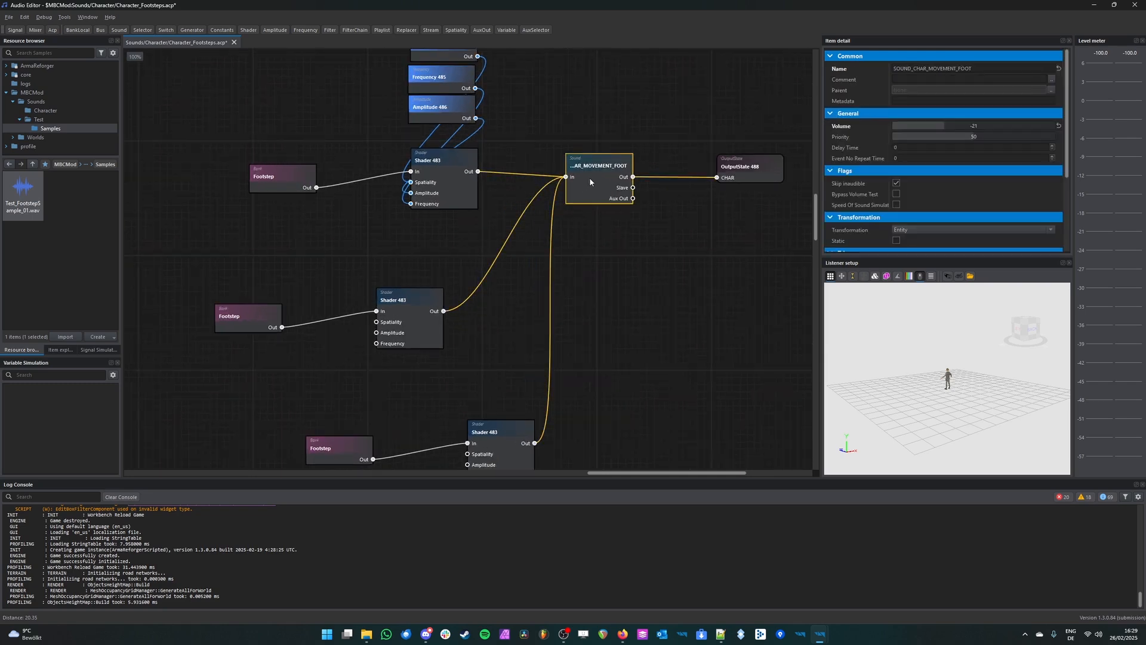
{"action": "double_click", "coordinate": [932, 126]}
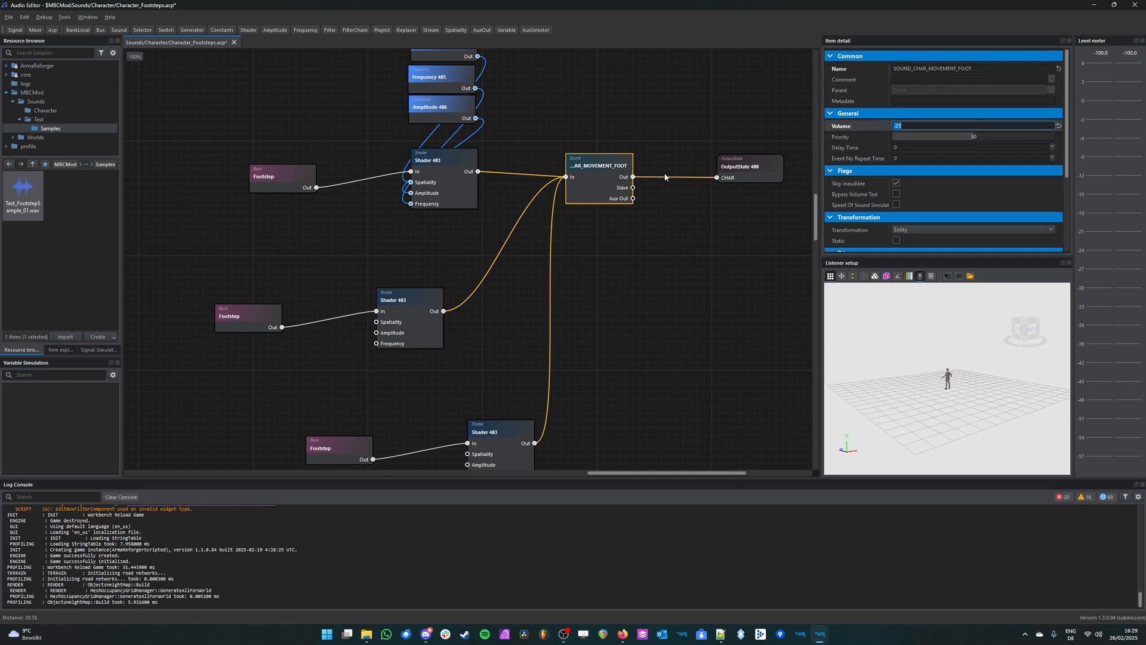
{"action": "key", "text": "Return"}
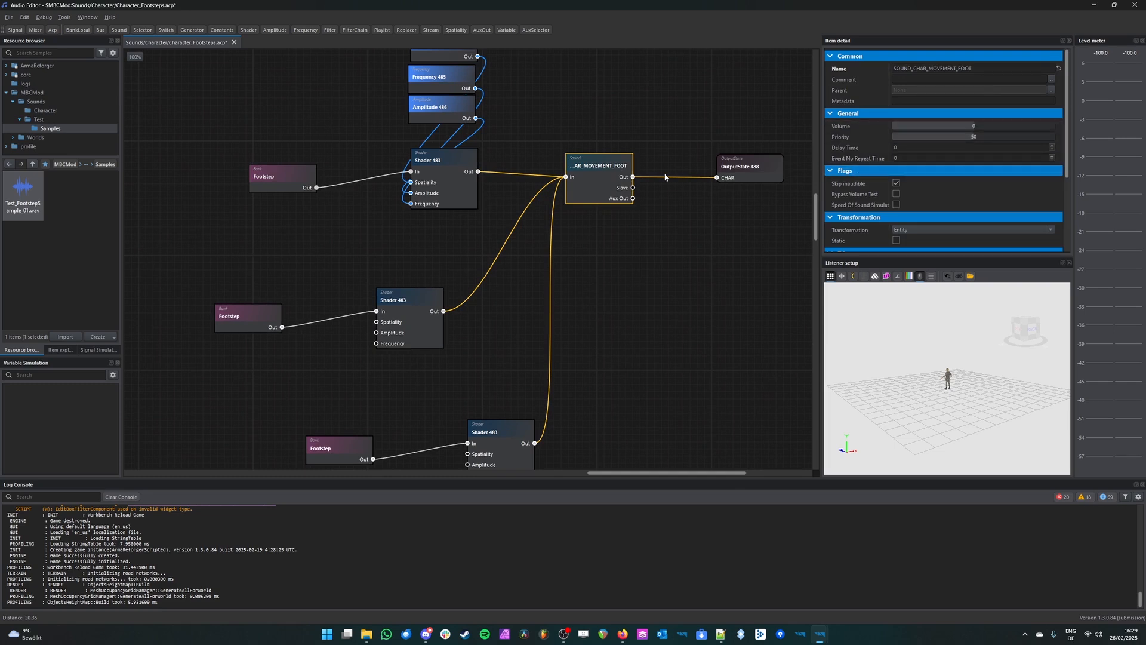
Step: Delete both duplicated Footstep bank and Shader pairs below the original graph
{"action": "left_click", "coordinate": [655, 351]}
{"action": "scroll", "coordinate": [462, 327], "scroll_direction": "down", "scroll_amount": 3}
{"action": "left_click_drag", "start_coordinate": [503, 281], "coordinate": [211, 452]}
{"action": "key", "text": "Delete"}
Step: Set the Footstep bank's volume to -10 and save the file
{"action": "scroll", "coordinate": [345, 246], "scroll_direction": "up", "scroll_amount": 3}
{"action": "left_click", "coordinate": [397, 312]}
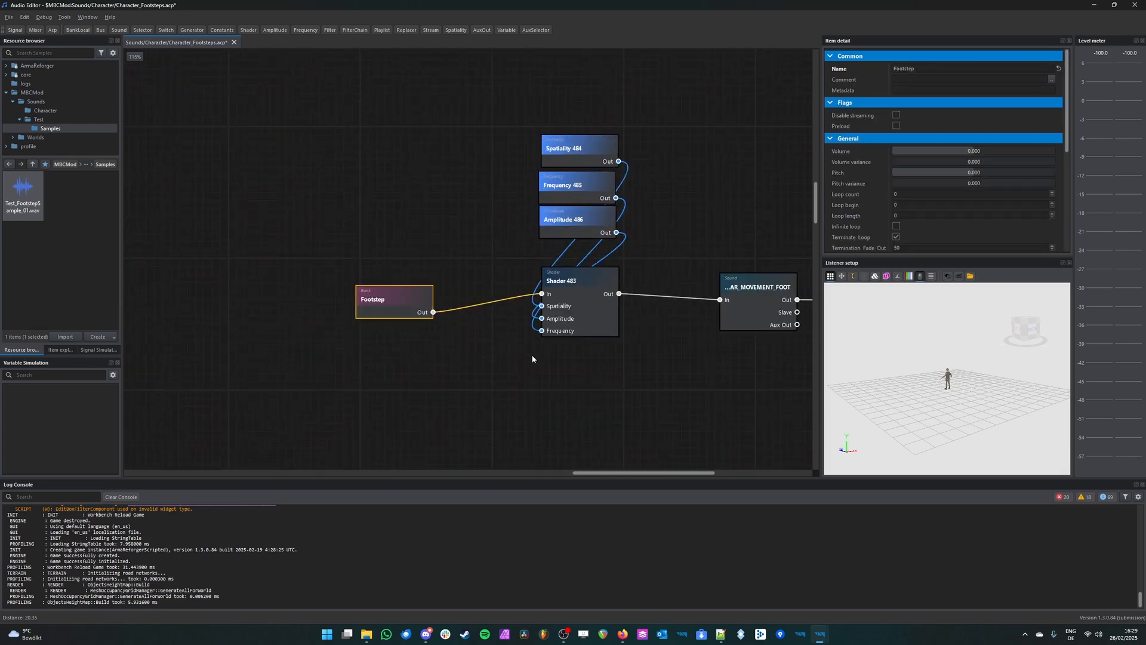
{"action": "middle_click_drag", "start_coordinate": [533, 361], "coordinate": [430, 305]}
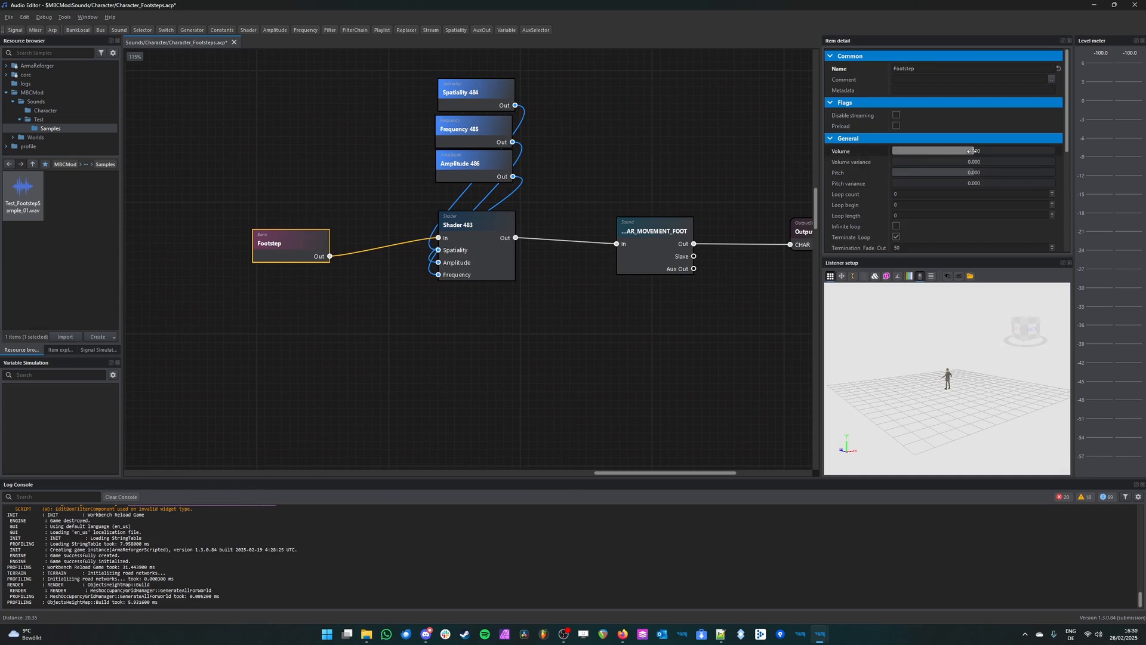
{"action": "left_click", "coordinate": [343, 215]}
{"action": "left_click", "coordinate": [281, 233]}
{"action": "middle_click_drag", "start_coordinate": [764, 257], "coordinate": [678, 255]}
{"action": "double_click", "coordinate": [968, 150]}
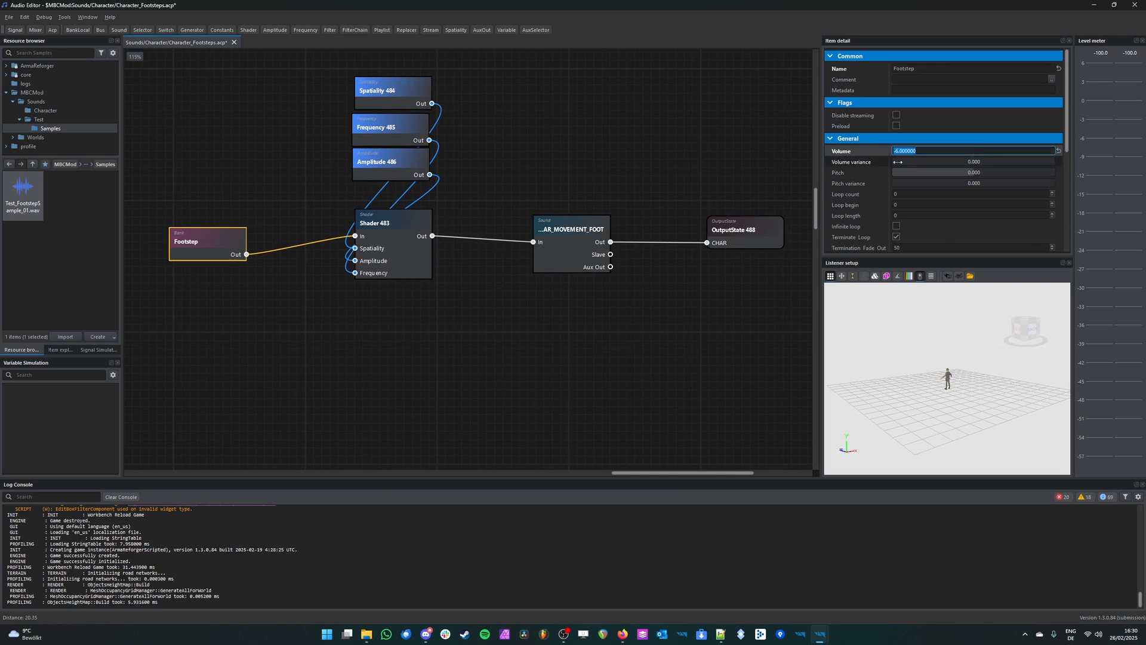
{"action": "type", "text": "-12"}
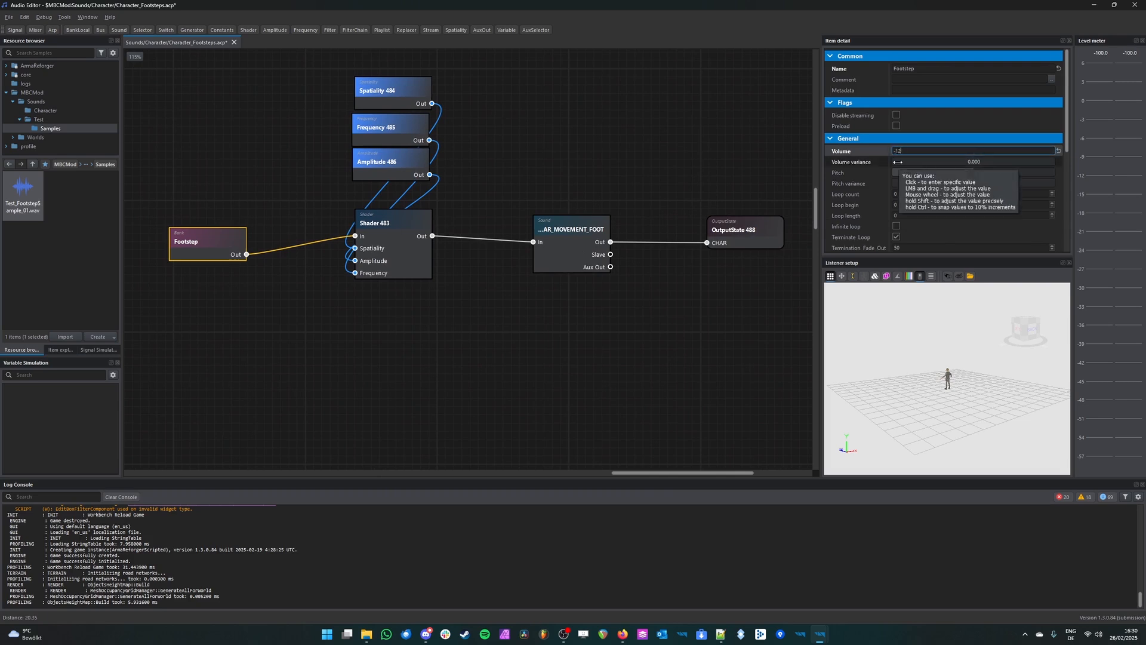
{"action": "left_click", "coordinate": [593, 359]}
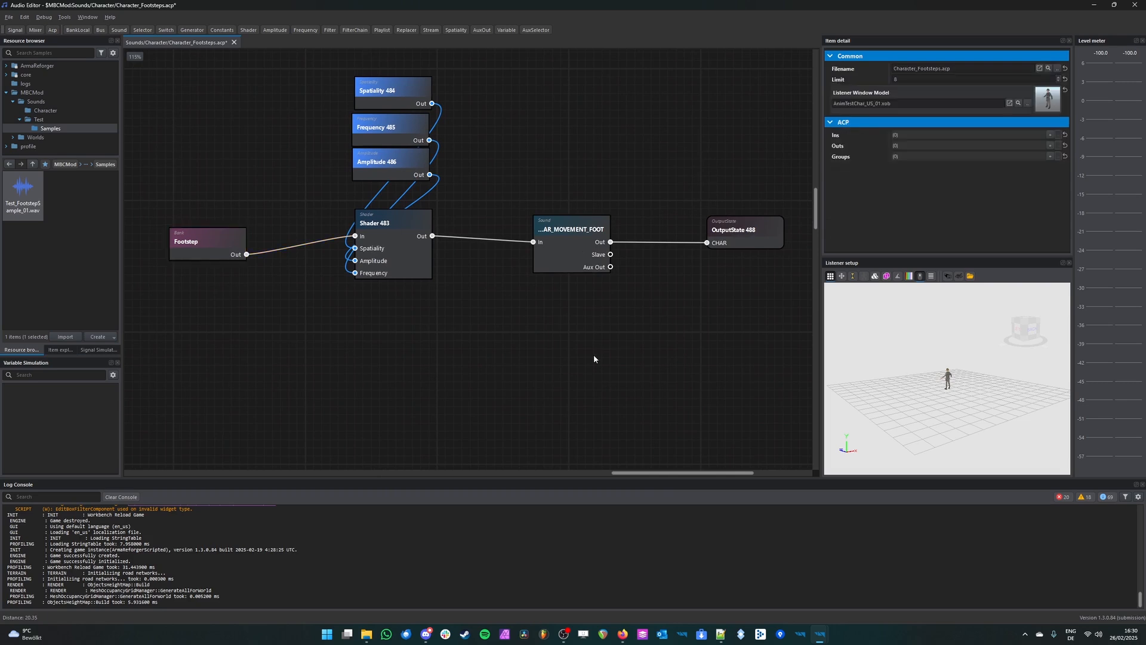
{"action": "left_click", "coordinate": [239, 254]}
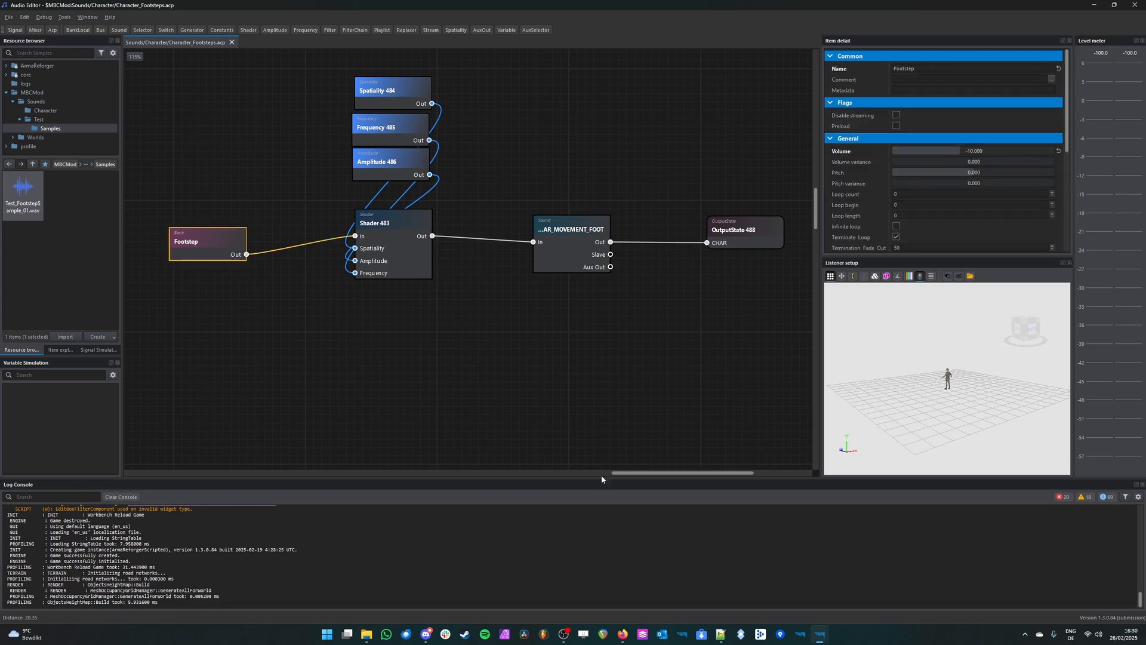
Step: Play-test MBCTestWorld in the World Editor, walking around the ambulance to listen to the footstep volume, then end the session
{"action": "mouse_move", "coordinate": [825, 640]}
{"action": "left_click", "coordinate": [916, 588]}
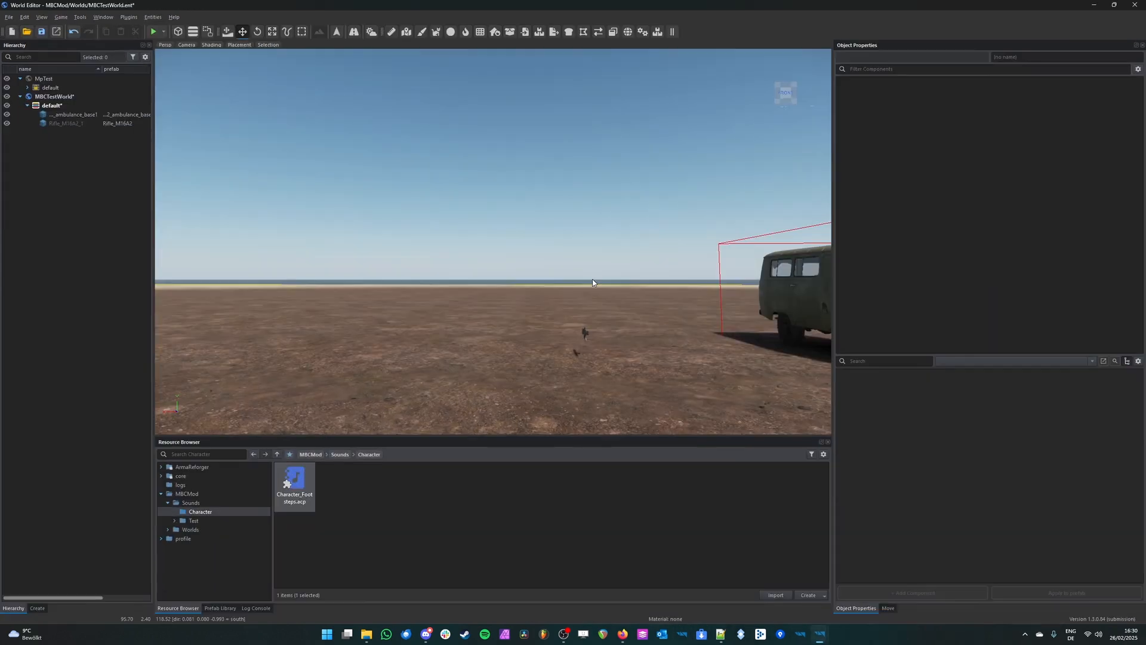
{"action": "key", "text": "F5"}
{"action": "key", "text": "w"}
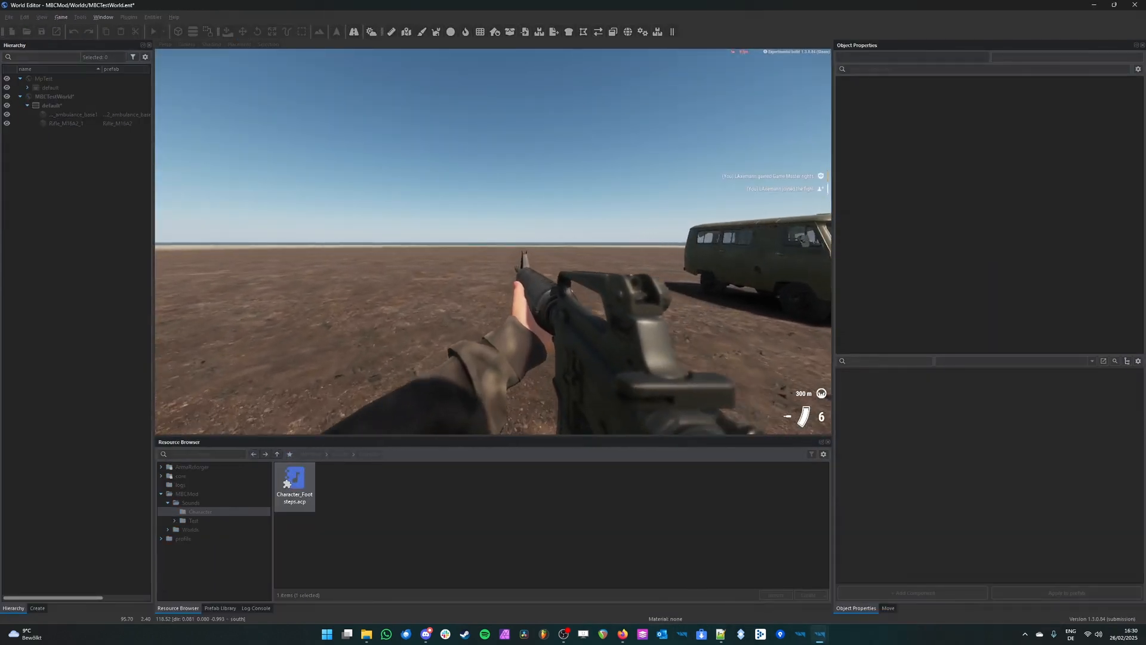
{"action": "key", "text": "w"}
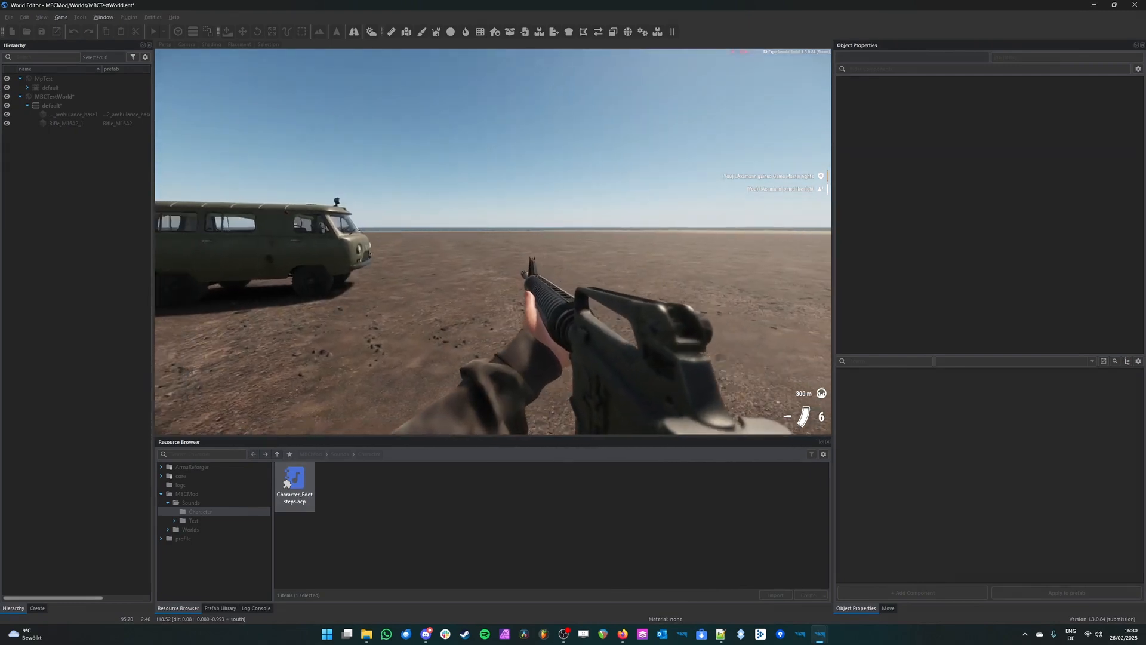
{"action": "key", "text": "w"}
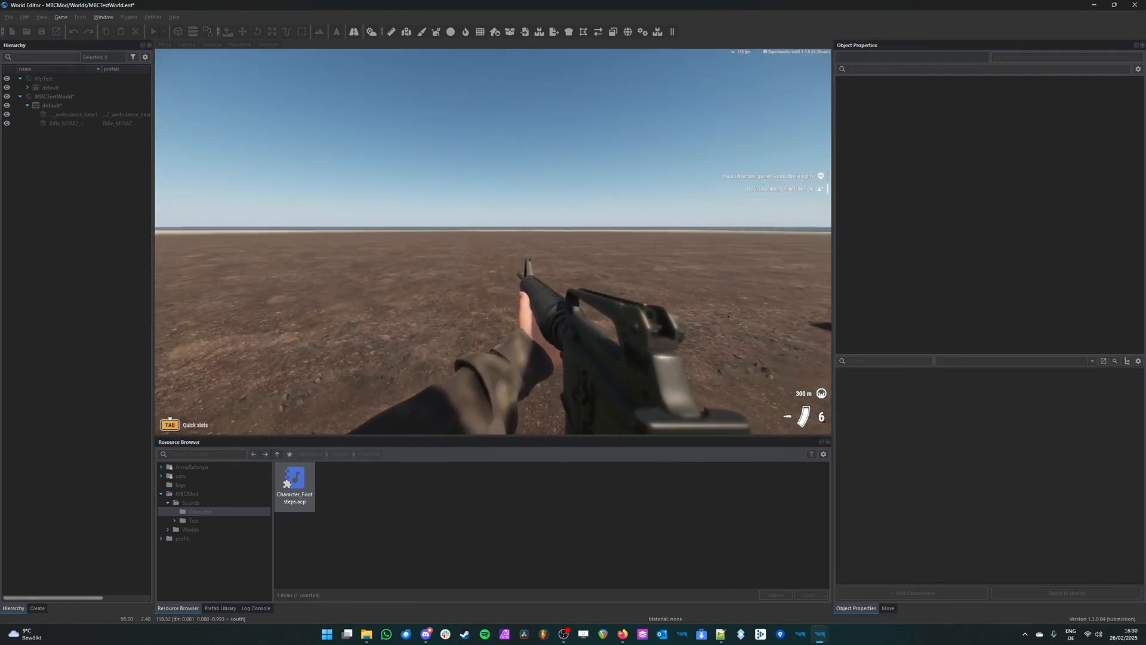
{"action": "key", "text": "w"}
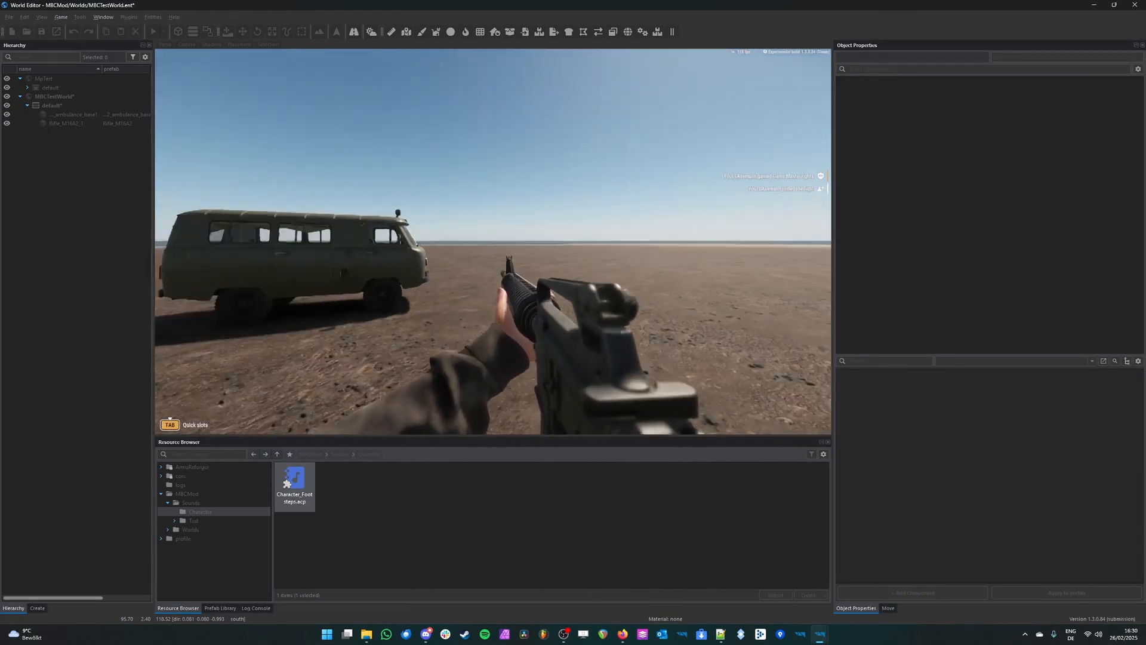
{"action": "key", "text": "Escape"}
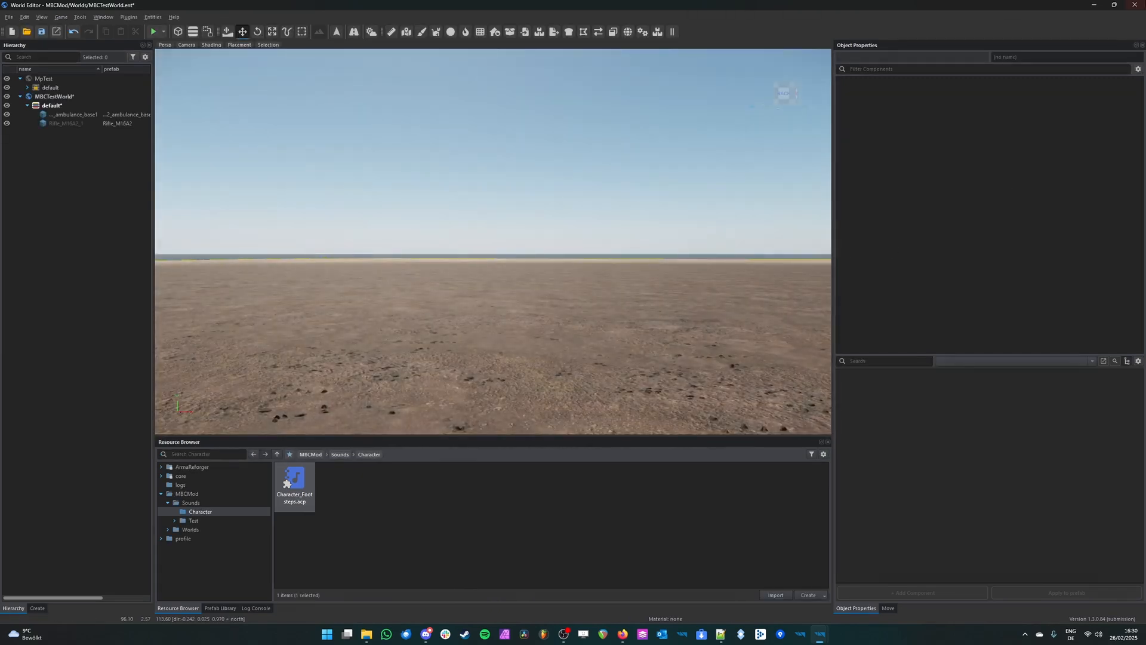
Step: Back in the Audio Editor, set the Footstep bank's volume variance to 2 and pitch variance to 3, and save the file
{"action": "left_click", "coordinate": [1091, 7]}
{"action": "left_click_drag", "start_coordinate": [246, 313], "coordinate": [396, 342]}
{"action": "left_click", "coordinate": [365, 284]}
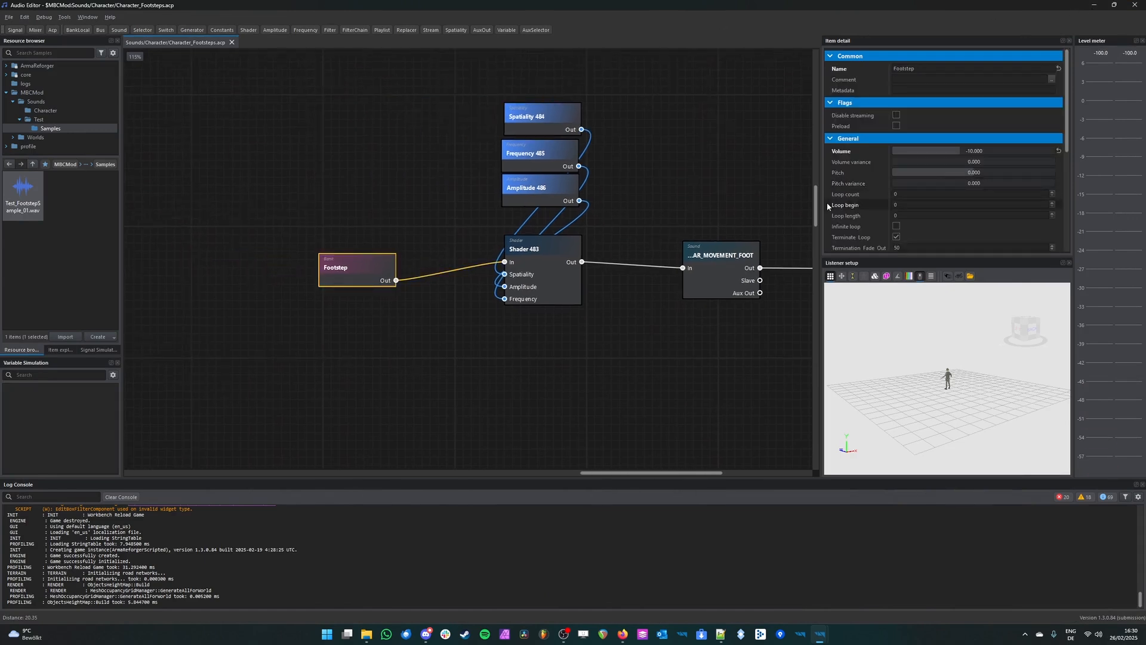
{"action": "scroll", "coordinate": [337, 308], "scroll_direction": "up", "scroll_amount": 2}
{"action": "middle_click_drag", "start_coordinate": [314, 319], "coordinate": [451, 307]}
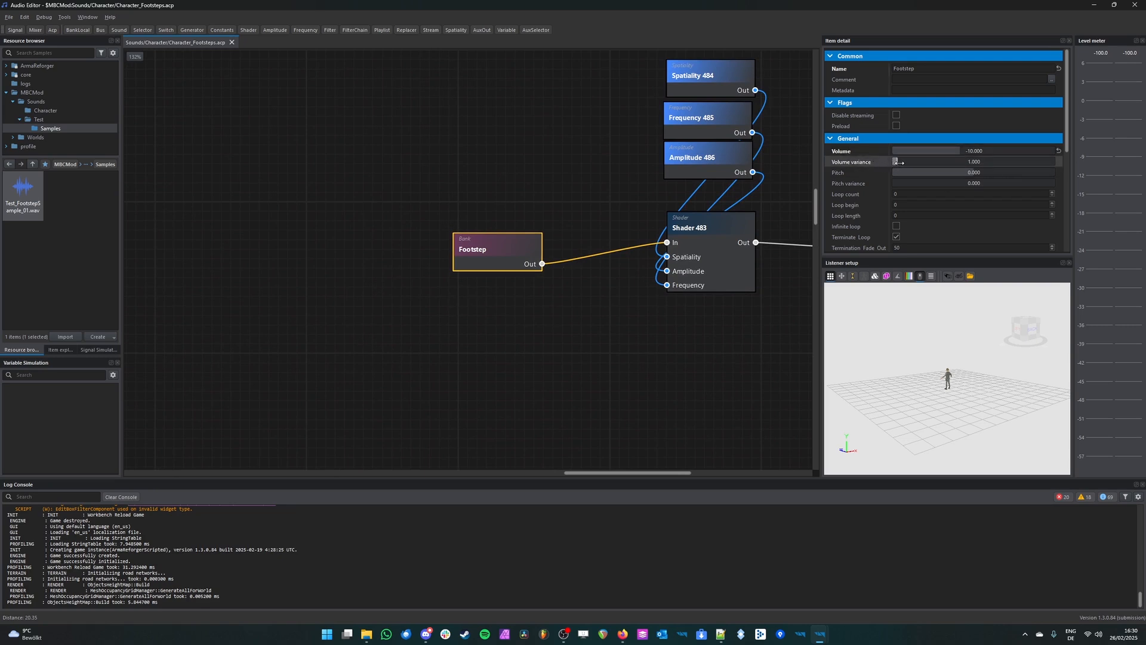
{"action": "left_click_drag", "start_coordinate": [902, 162], "coordinate": [902, 161]}
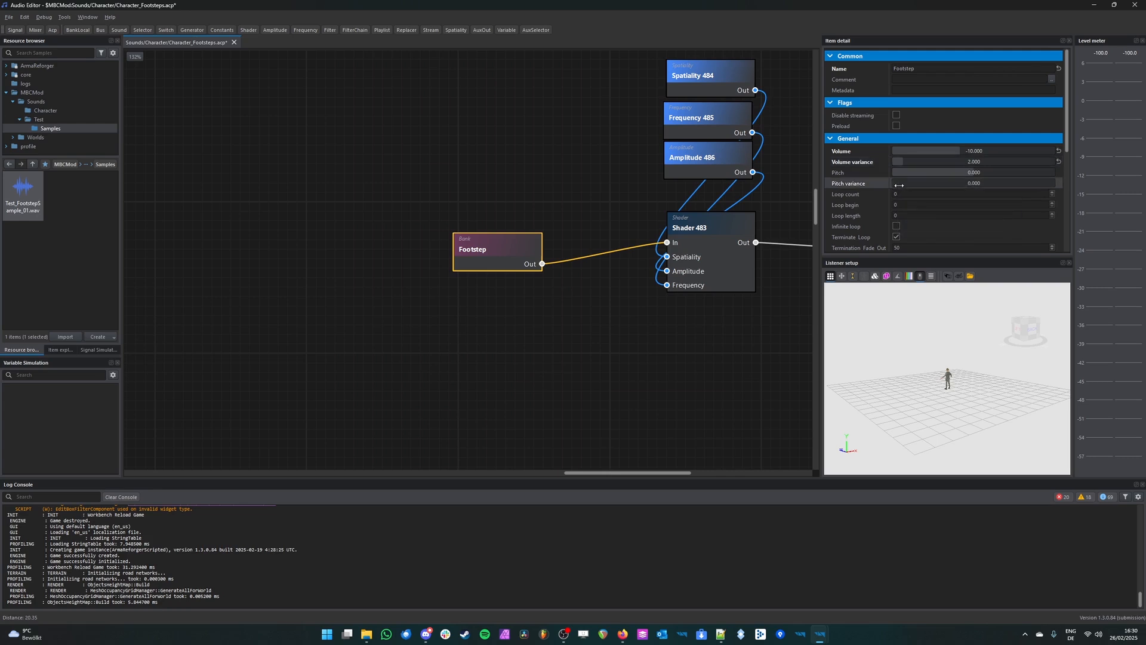
{"action": "left_click_drag", "start_coordinate": [926, 186], "coordinate": [929, 185]}
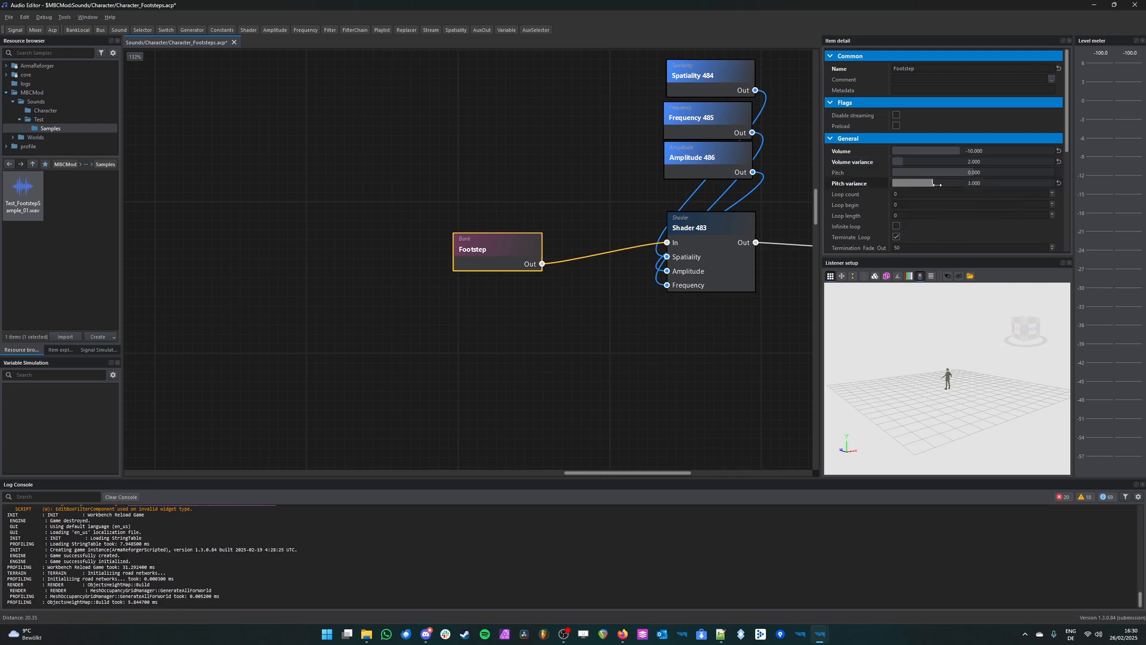
{"action": "left_click", "coordinate": [596, 359]}
{"action": "key", "text": "ctrl+s"}
Step: Play-test the world from the World Editor to hear the footsteps with volume and pitch variance, then end the session
{"action": "mouse_move", "coordinate": [824, 640]}
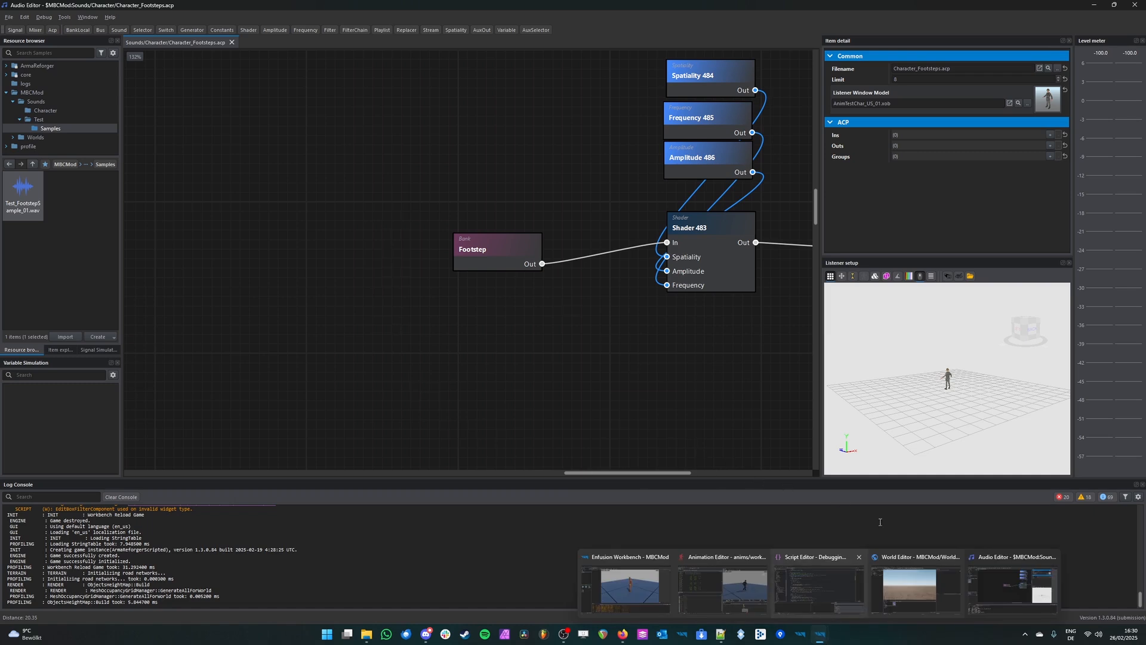
{"action": "left_click", "coordinate": [916, 584]}
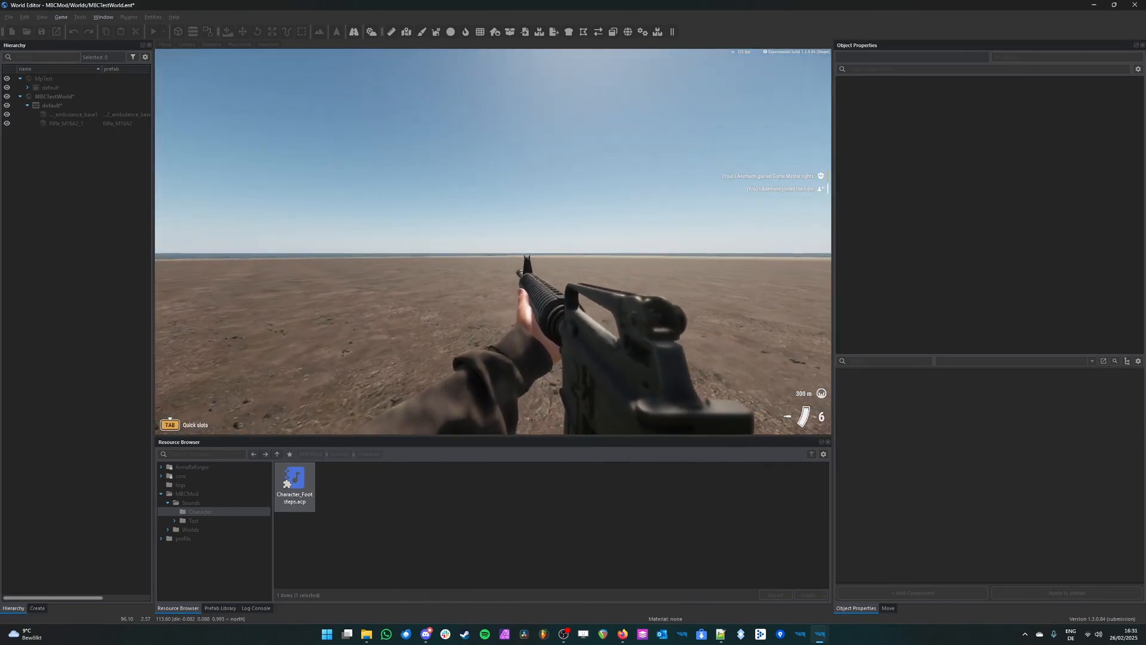
{"action": "key", "text": "Escape"}
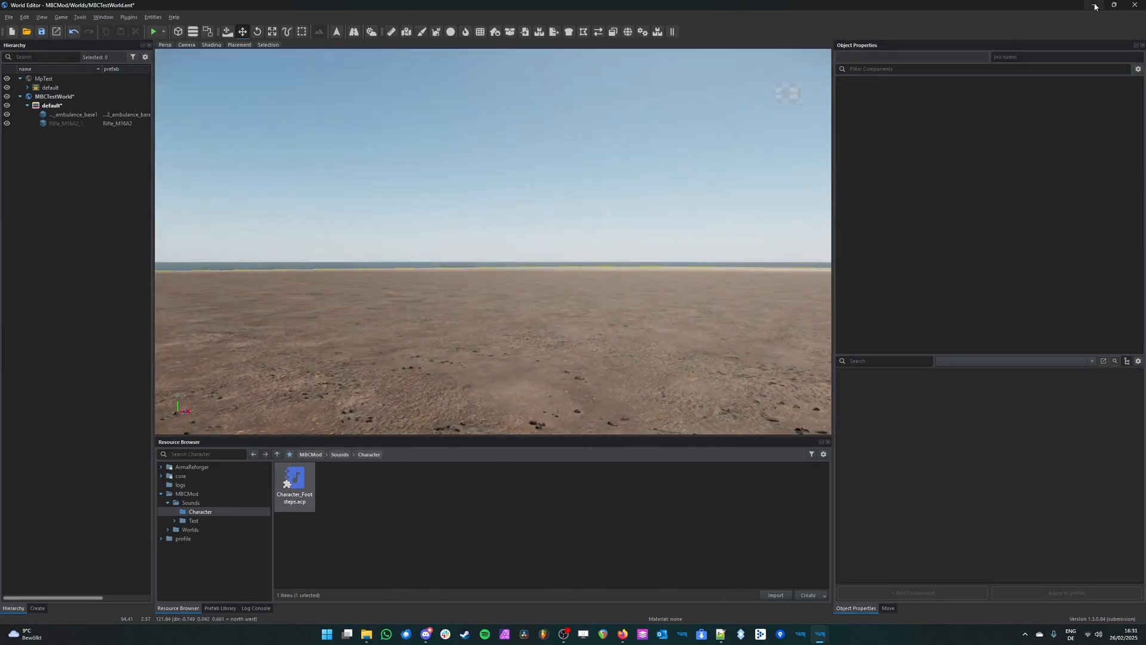
Step: Return to the Audio Editor and raise the Footstep bank's pitch variance to 9
{"action": "left_click", "coordinate": [1094, 5]}
{"action": "left_click", "coordinate": [497, 251]}
{"action": "left_click_drag", "start_coordinate": [941, 183], "coordinate": [1015, 183]}
Step: Play-test the world again in third and first person, moving near the ambulance to hear the stronger pitch variance, then end the session
{"action": "left_click", "coordinate": [820, 635]}
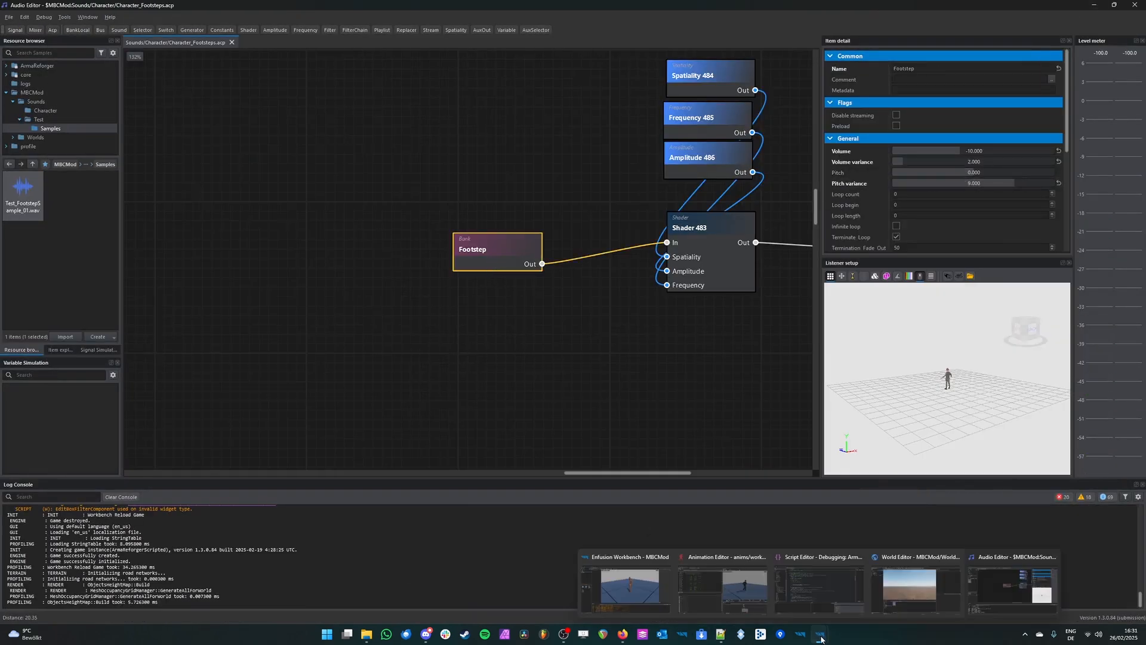
{"action": "left_click", "coordinate": [908, 596]}
{"action": "key", "text": "F5"}
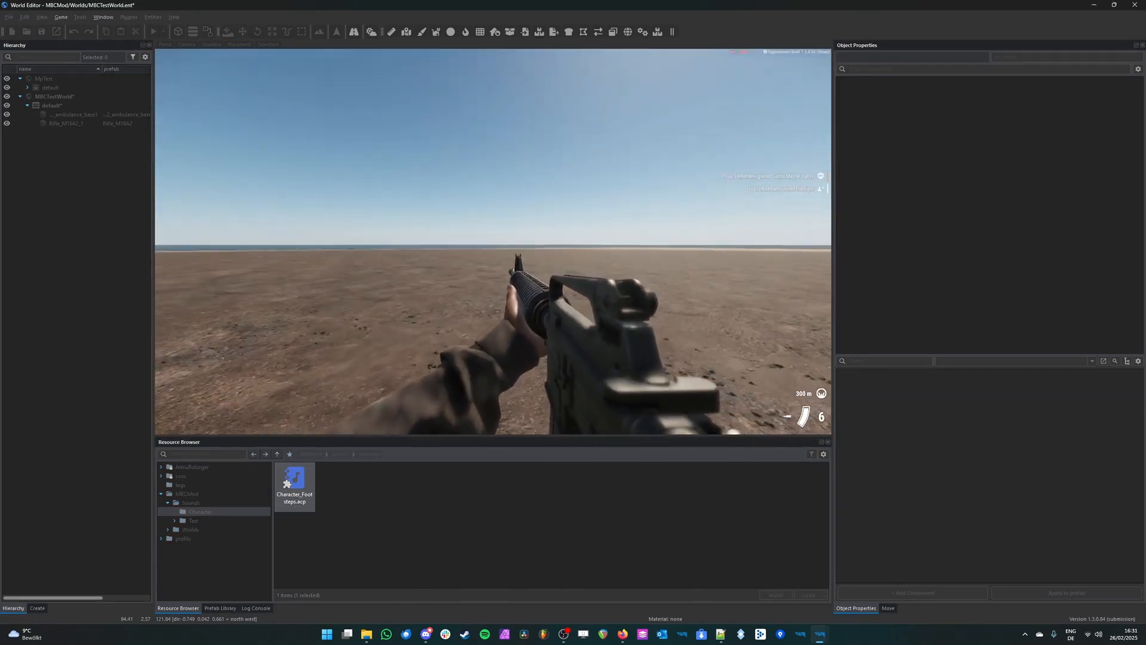
{"action": "key", "text": "v"}
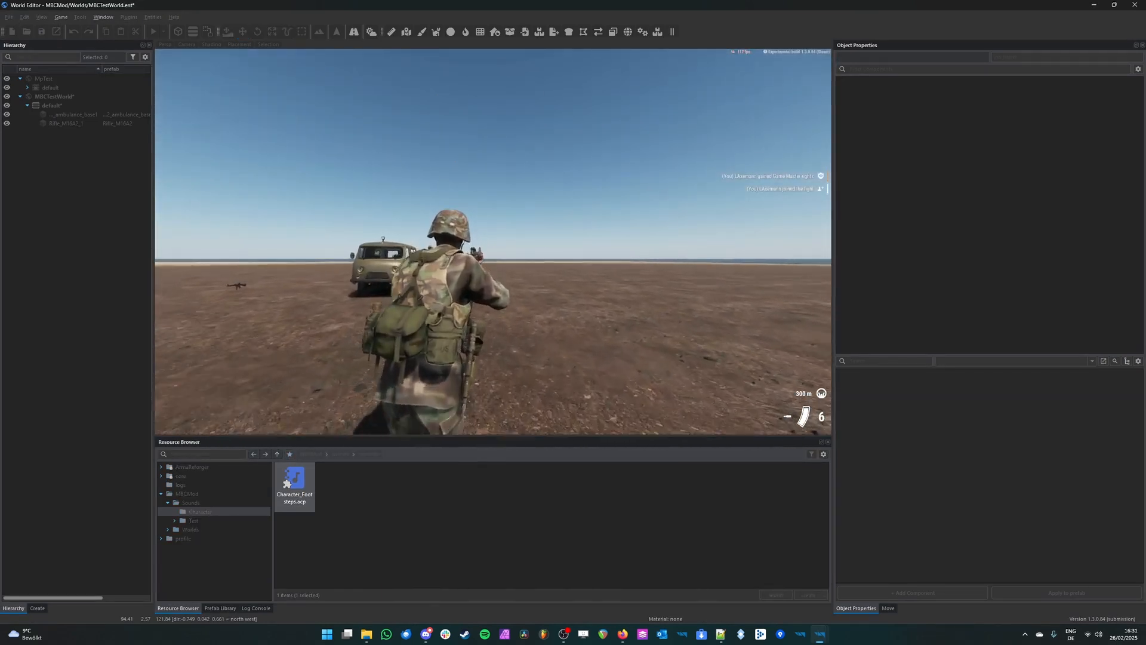
{"action": "key", "text": "v"}
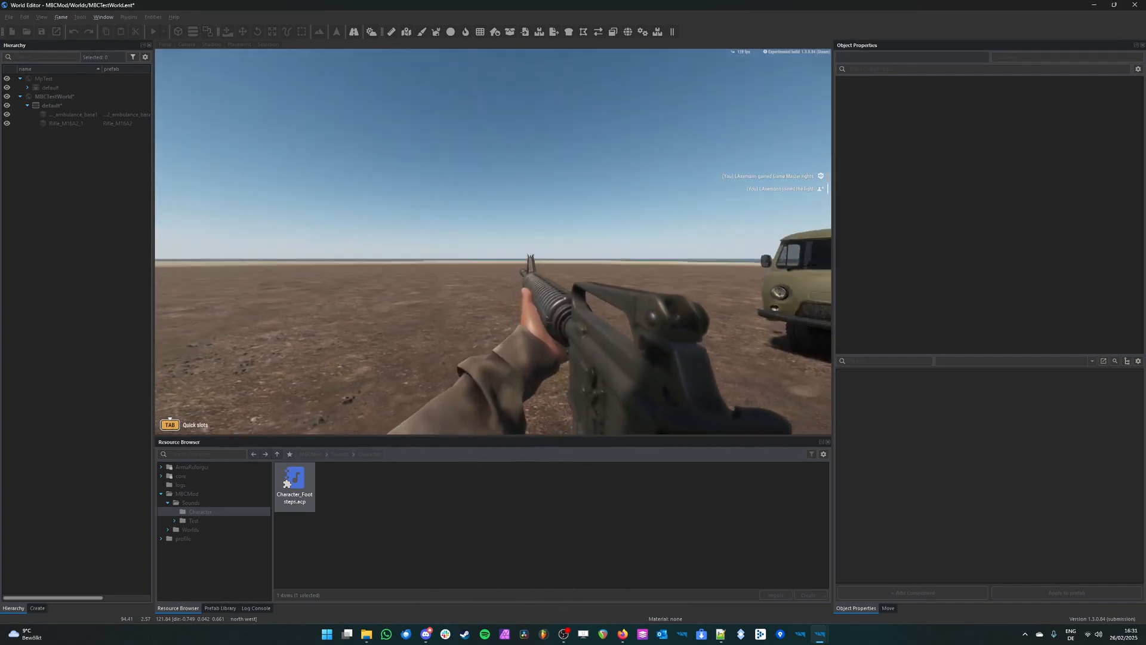
{"action": "key", "text": "w"}
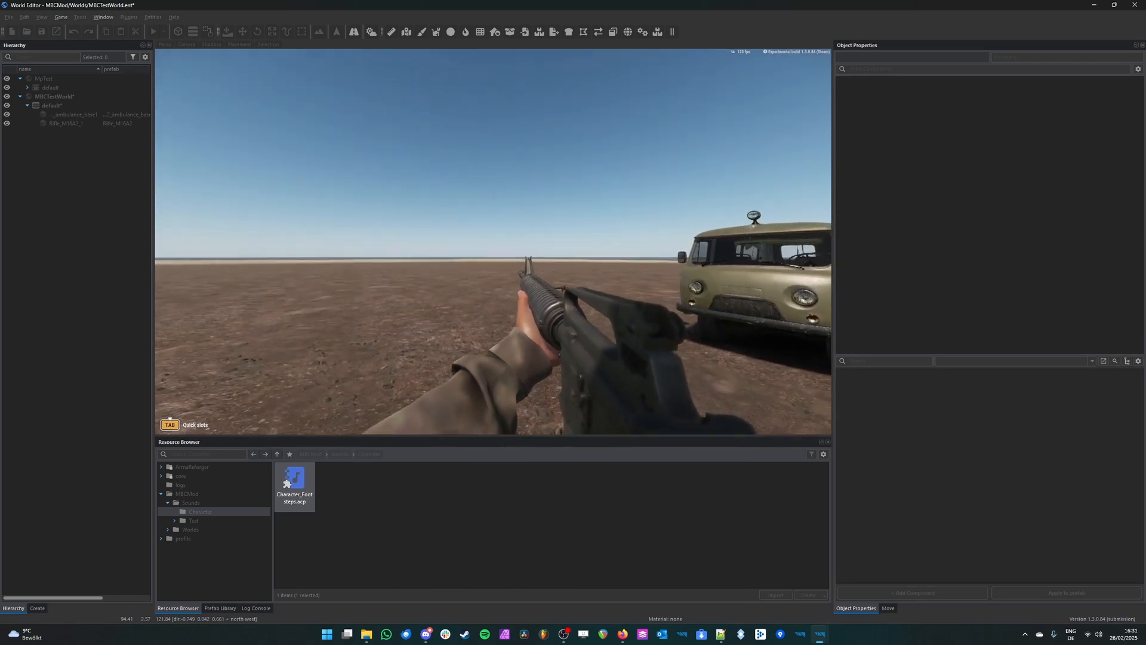
{"action": "key", "text": "s"}
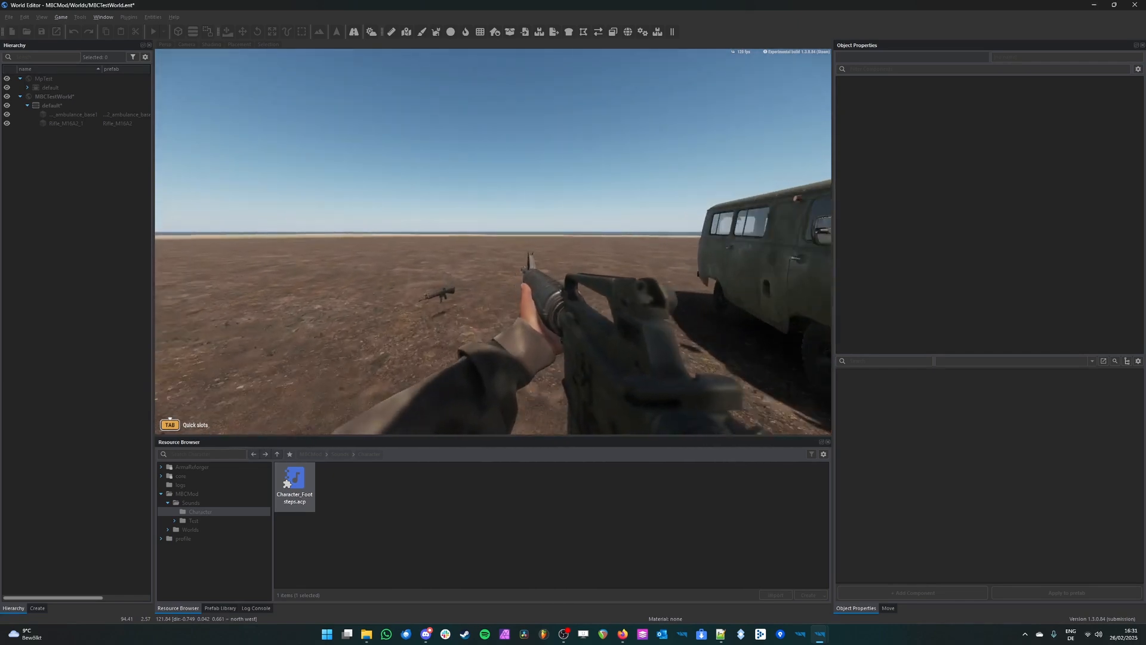
{"action": "key", "text": "Escape"}
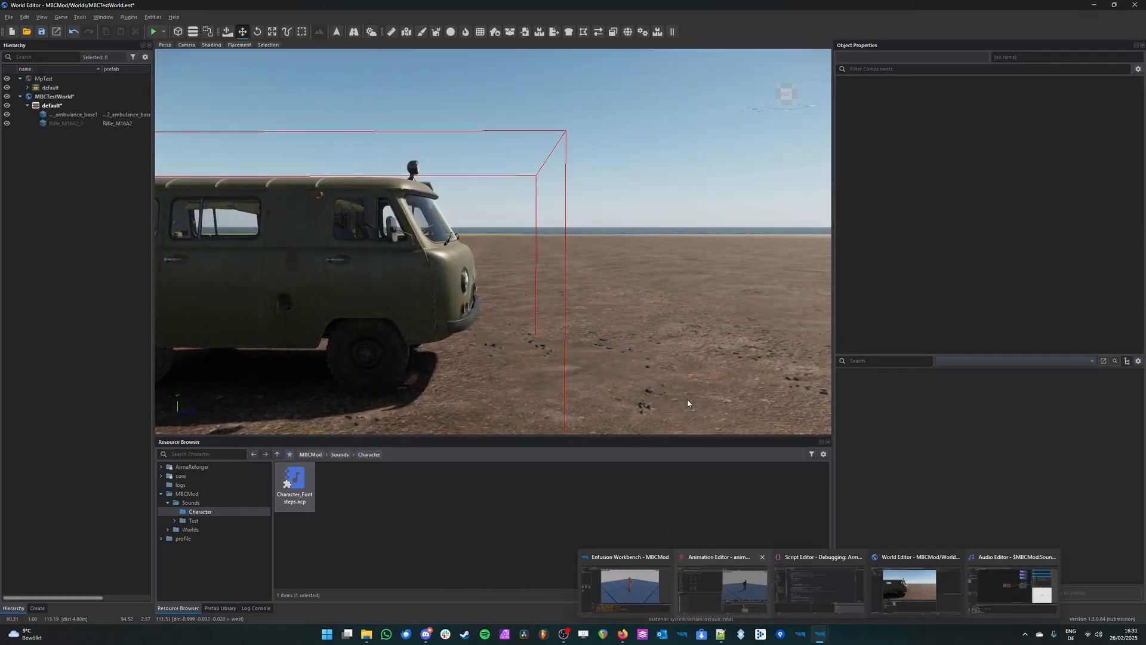
Step: Switch to the Audio Editor, show the whole footstep graph, enlarge the resource browser's folder tree and deselect the Footstep bank
{"action": "mouse_move", "coordinate": [820, 633]}
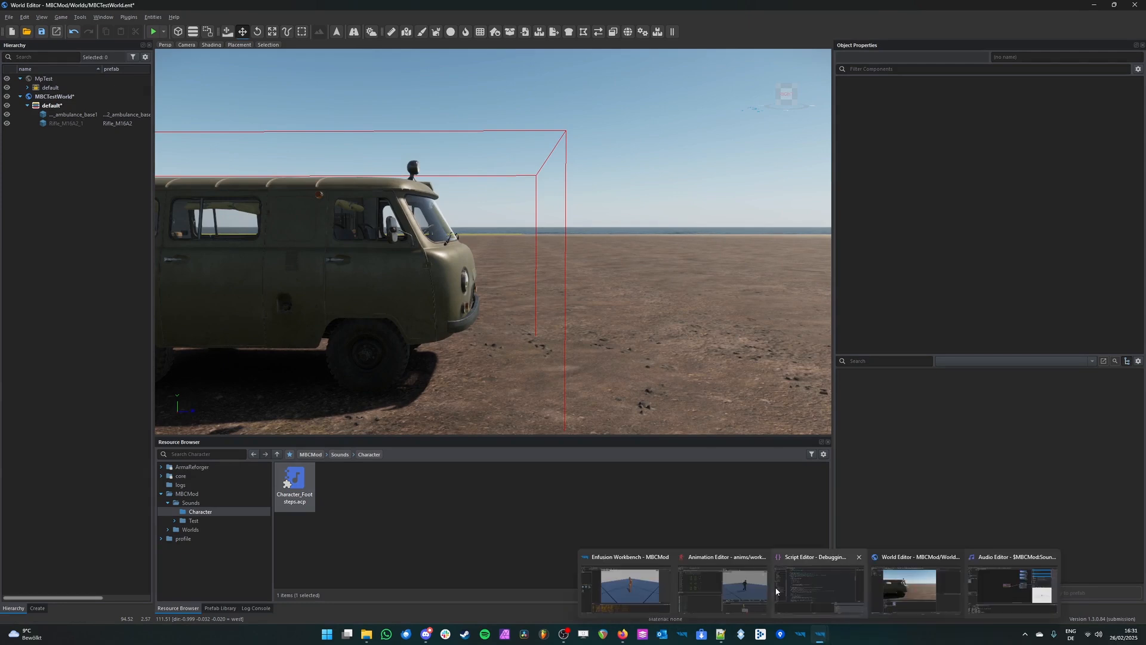
{"action": "left_click", "coordinate": [1009, 588]}
{"action": "scroll", "coordinate": [615, 310], "scroll_direction": "down", "scroll_amount": 4}
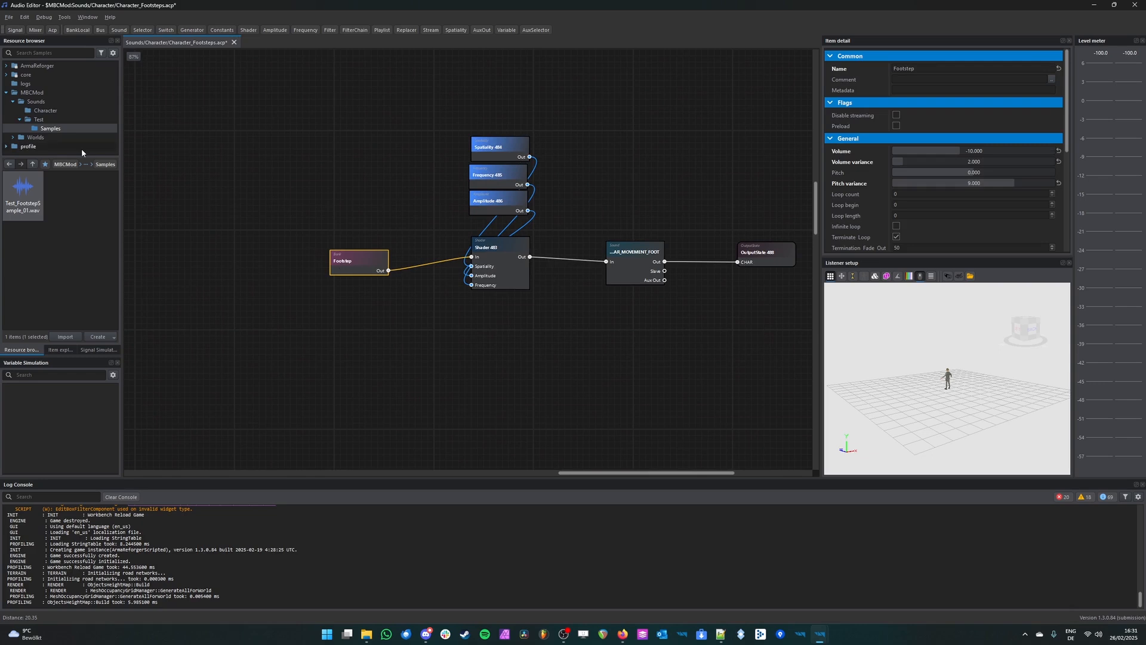
{"action": "left_click_drag", "start_coordinate": [69, 157], "coordinate": [90, 182]}
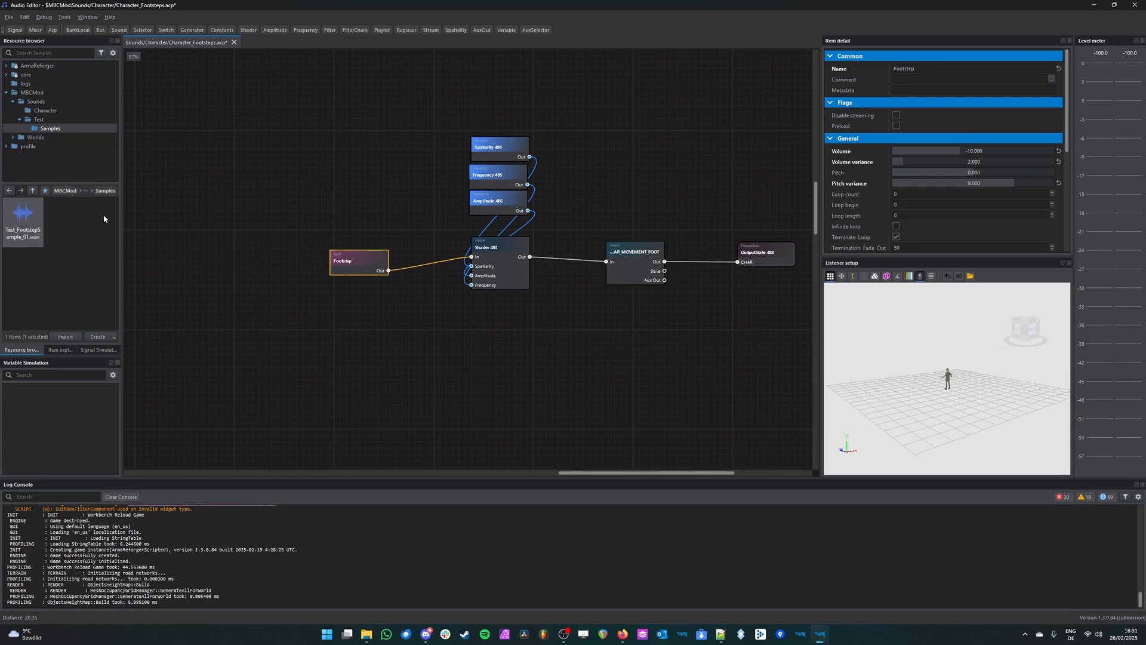
{"action": "left_click", "coordinate": [413, 325]}
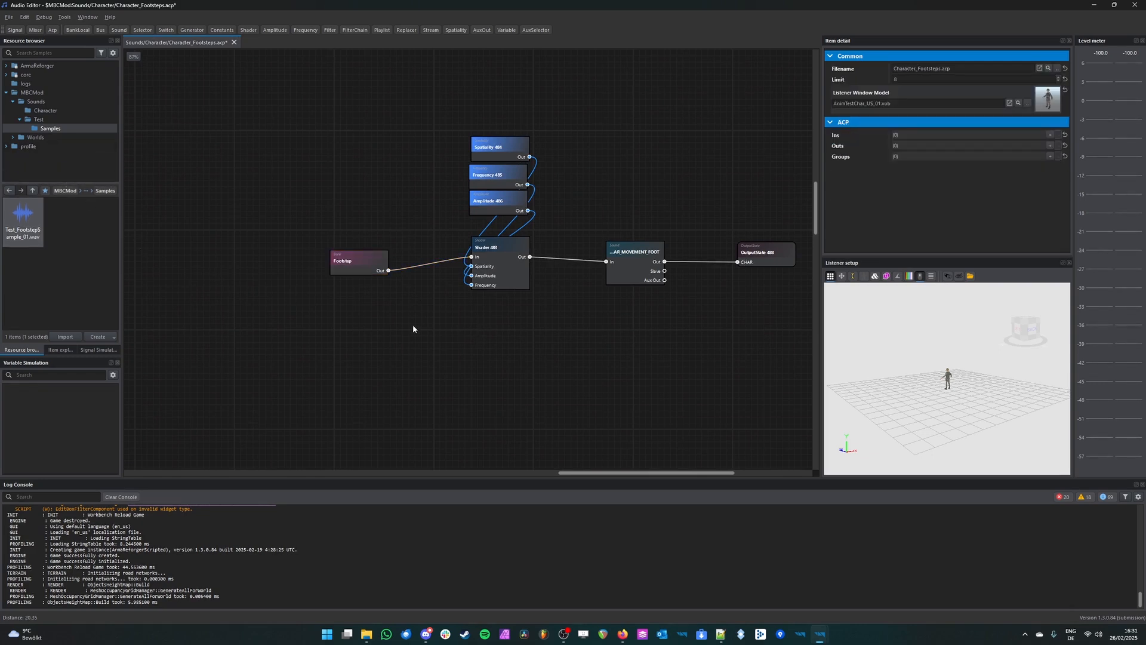
Step: Open the ArmaReforger folder Sounds/Character/Footsteps/Samples in the resource browser
{"action": "left_click", "coordinate": [37, 66]}
{"action": "scroll", "coordinate": [42, 258], "scroll_direction": "down", "scroll_amount": 3}
{"action": "scroll", "coordinate": [44, 263], "scroll_direction": "down", "scroll_amount": 3}
{"action": "left_click", "coordinate": [30, 288]}
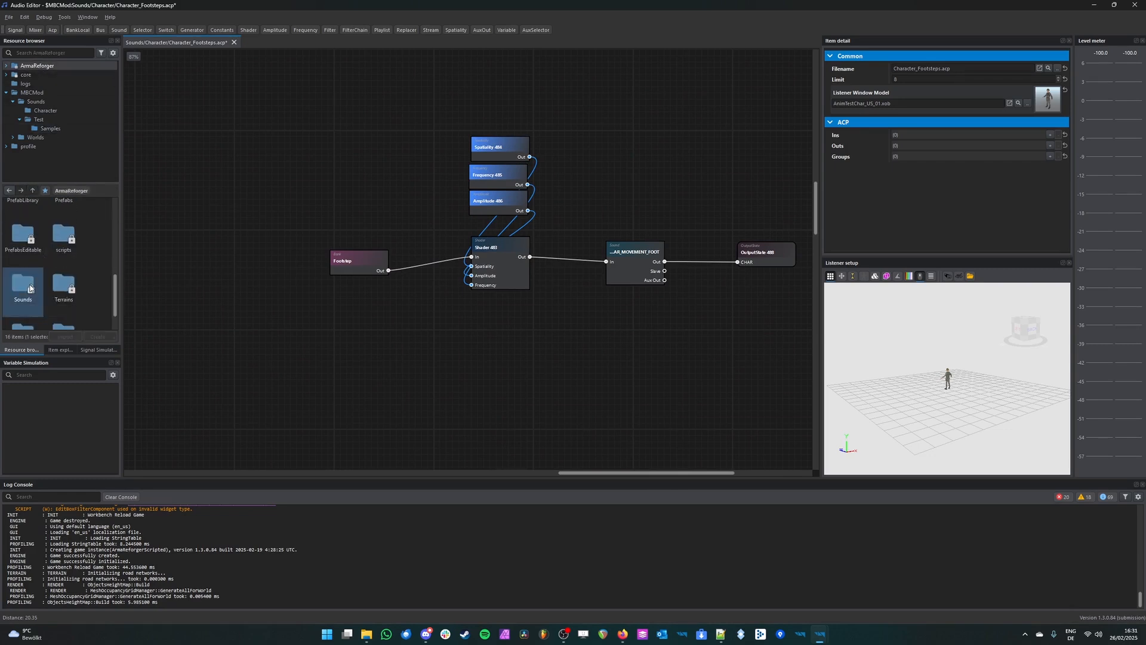
{"action": "double_click", "coordinate": [30, 289]}
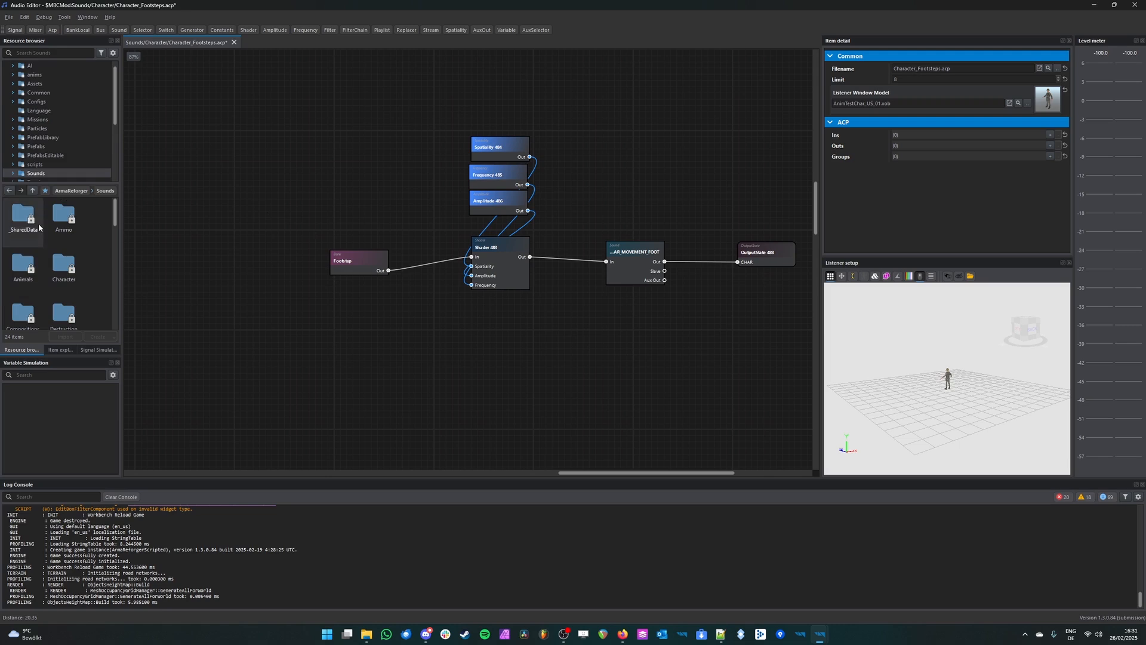
{"action": "scroll", "coordinate": [77, 265], "scroll_direction": "down", "scroll_amount": 2}
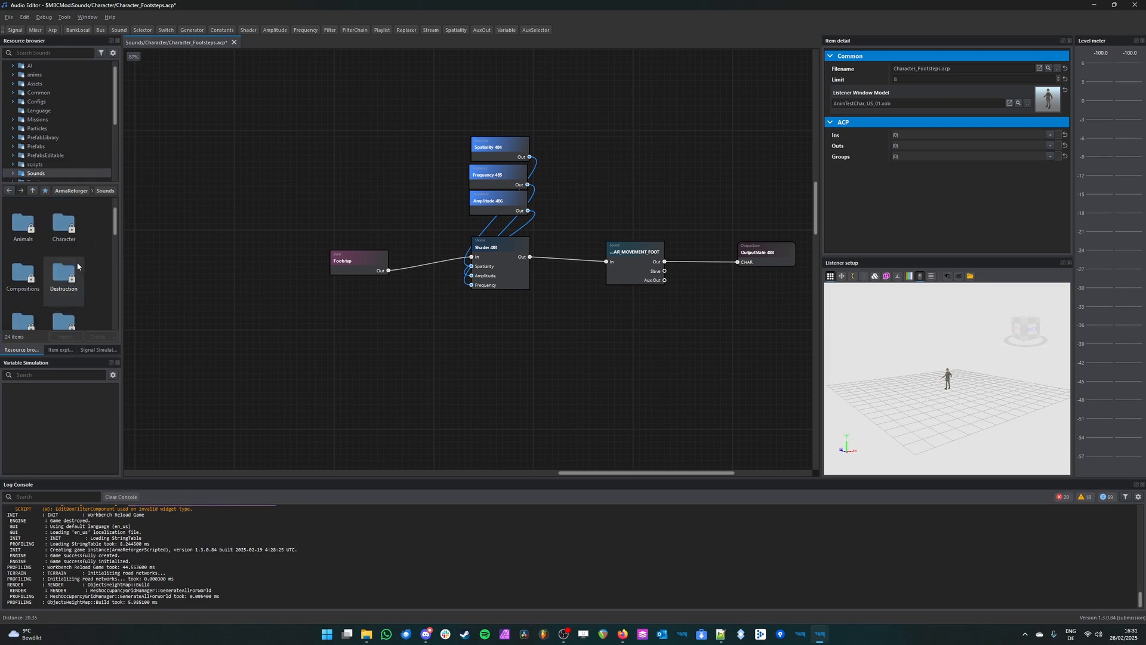
{"action": "scroll", "coordinate": [30, 243], "scroll_direction": "down", "scroll_amount": 1}
{"action": "double_click", "coordinate": [81, 237]}
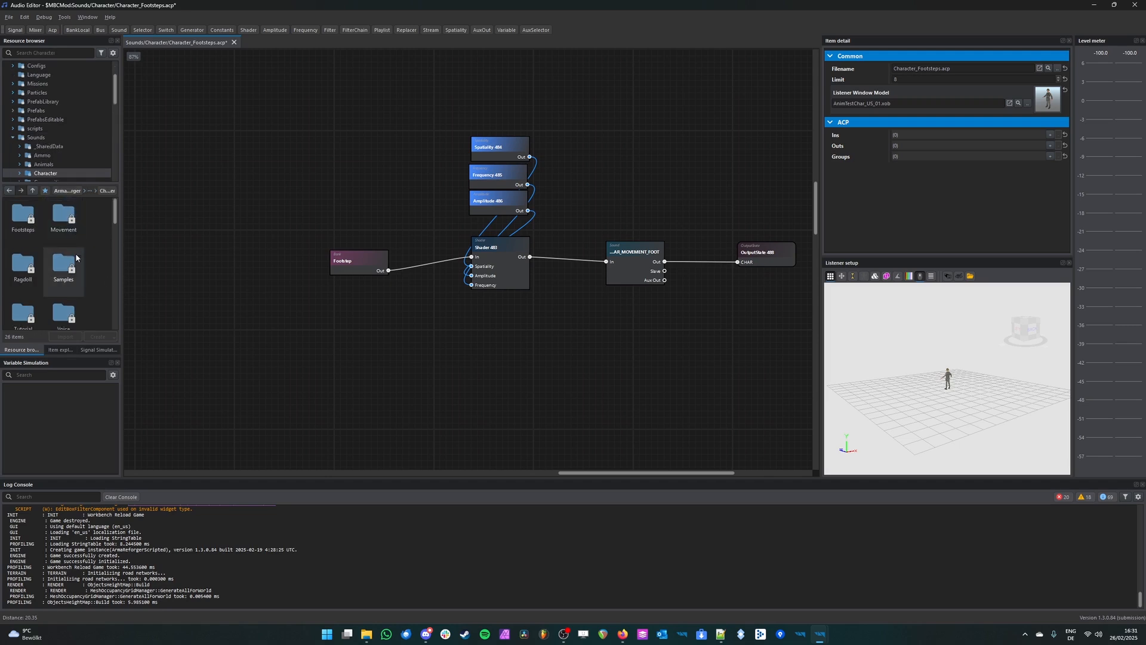
{"action": "double_click", "coordinate": [29, 216]}
{"action": "double_click", "coordinate": [33, 219]}
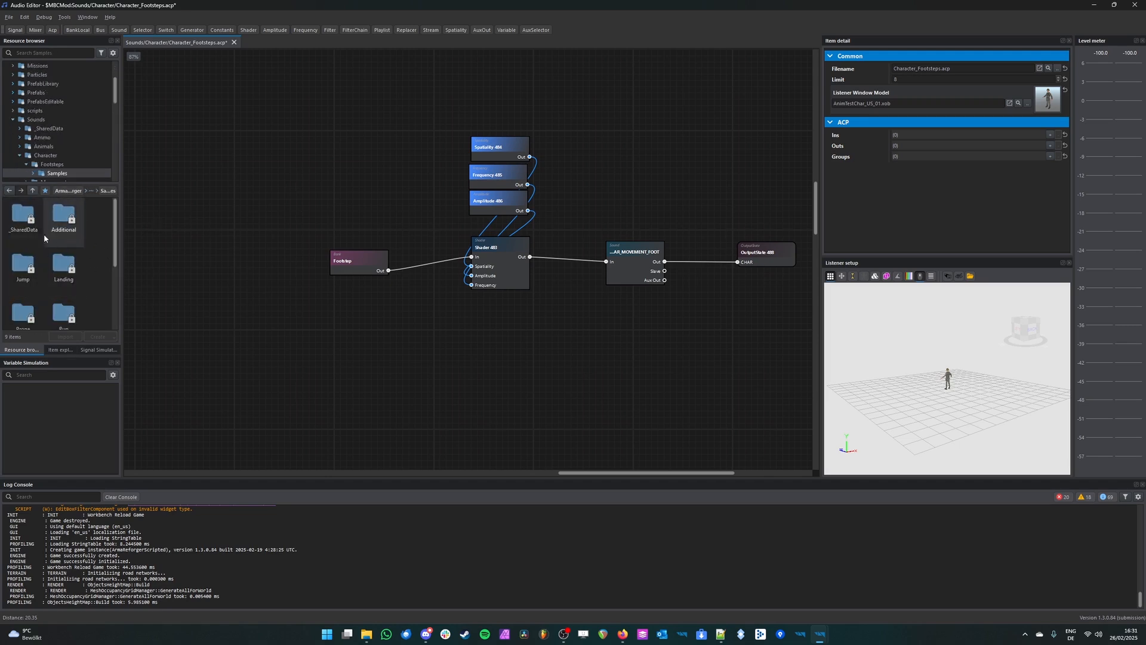
Step: Open the Default surface folder inside the Walk footstep samples
{"action": "scroll", "coordinate": [75, 232], "scroll_direction": "down", "scroll_amount": 3}
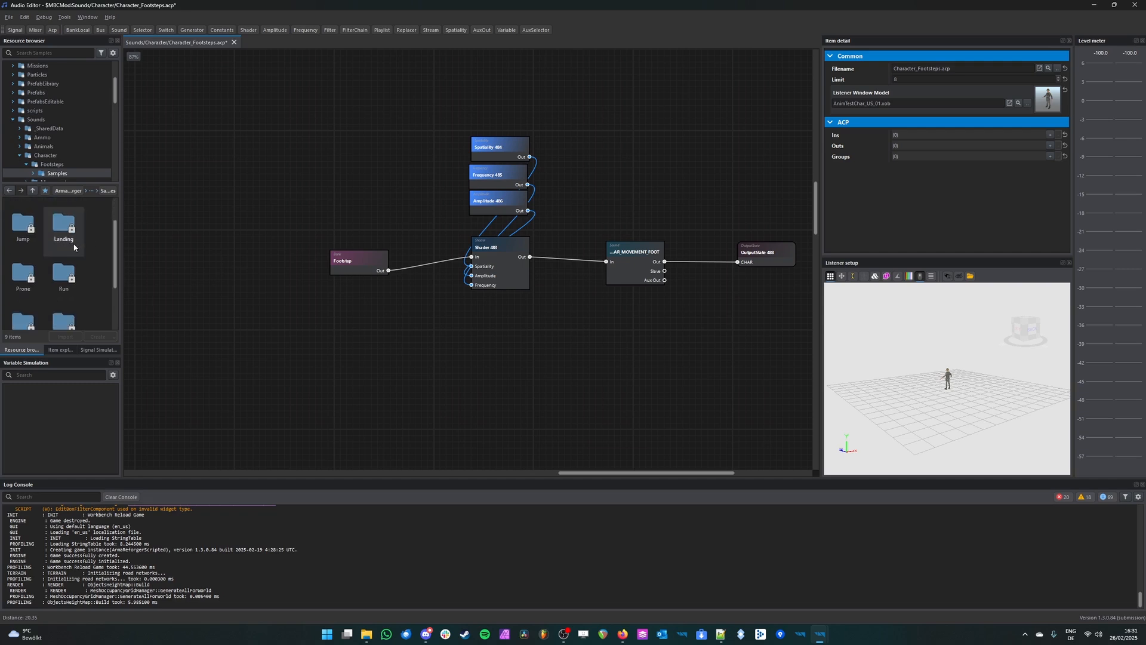
{"action": "scroll", "coordinate": [73, 241], "scroll_direction": "up", "scroll_amount": 4}
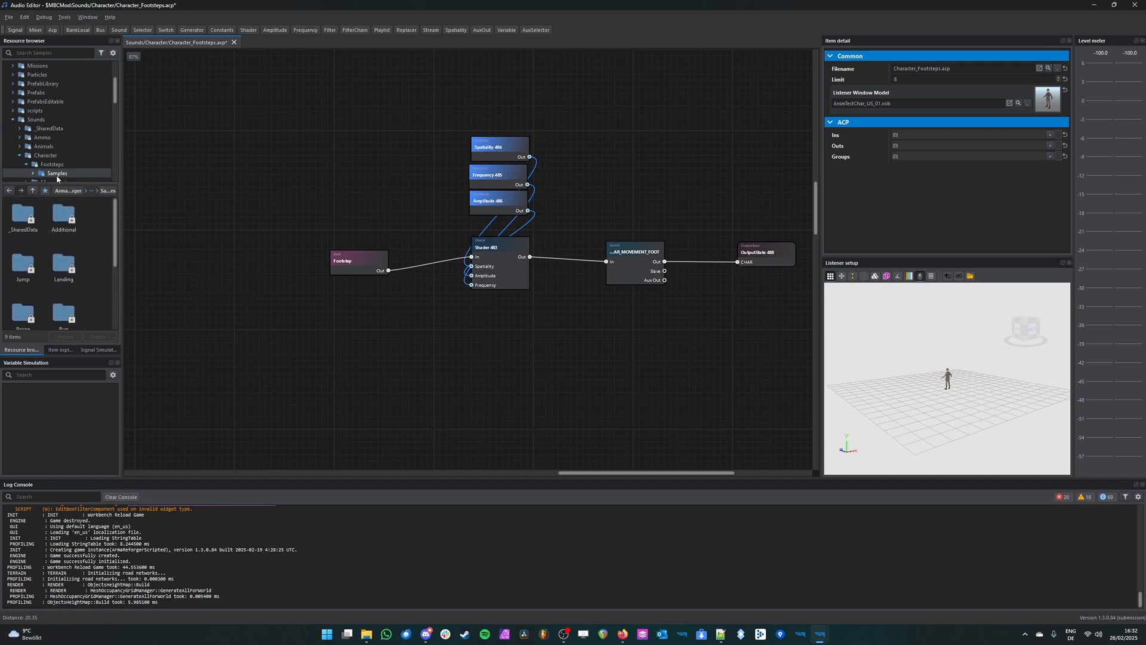
{"action": "scroll", "coordinate": [74, 231], "scroll_direction": "down", "scroll_amount": 3}
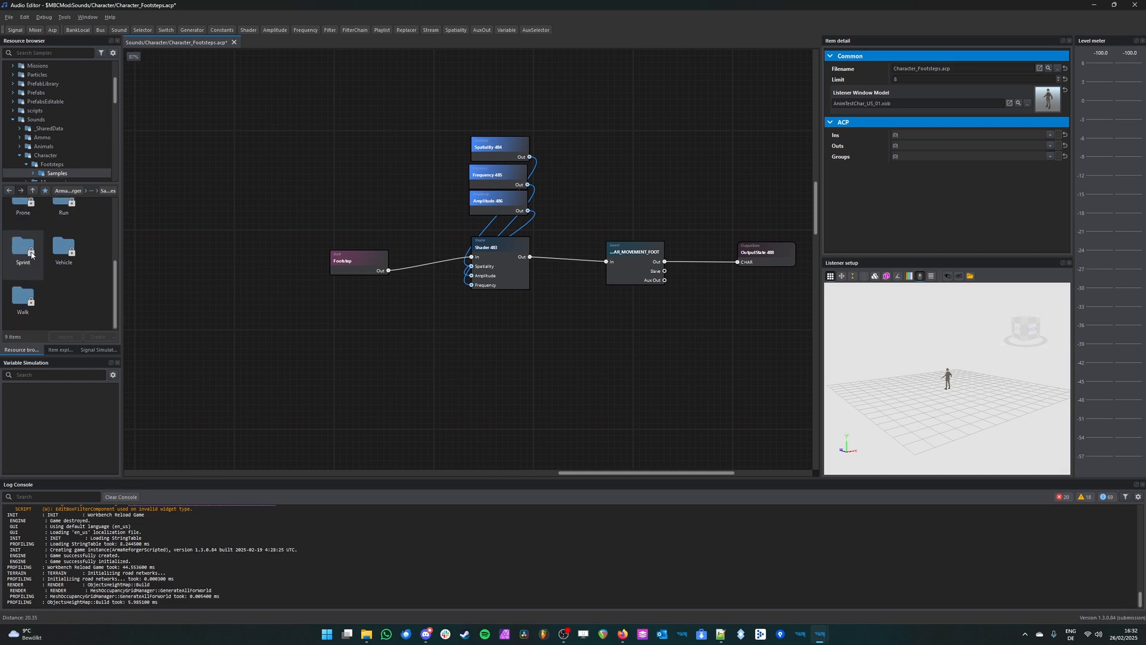
{"action": "double_click", "coordinate": [27, 301]}
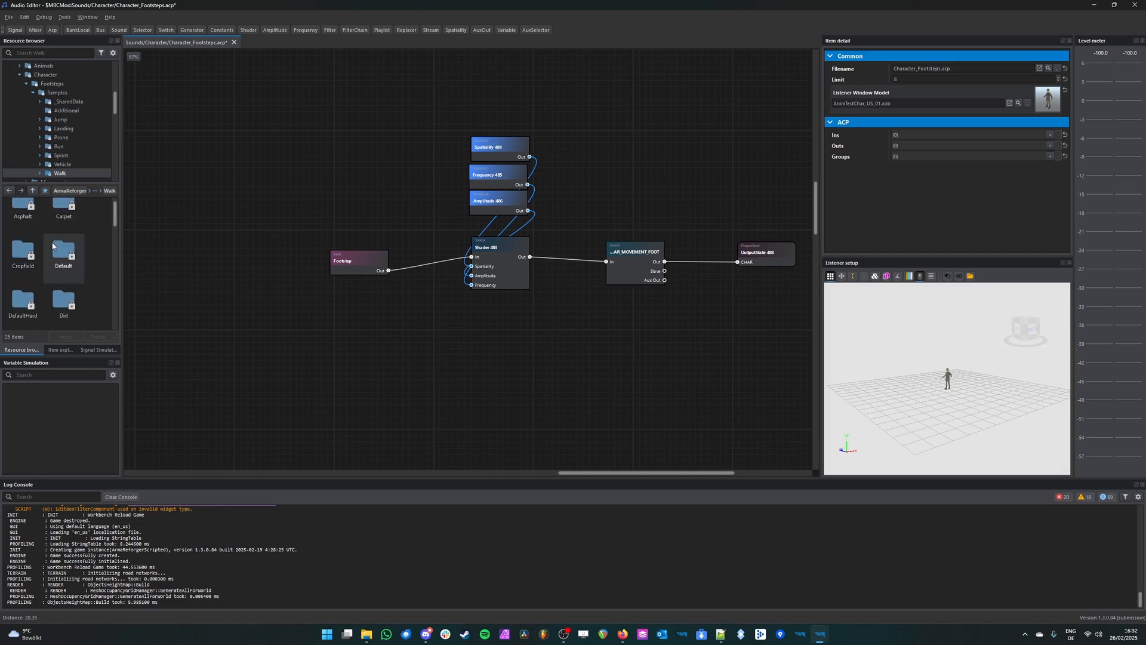
{"action": "double_click", "coordinate": [63, 264]}
Step: Replace the Footstep bank's samples with all eight Footstep_Walk_Default wav files
{"action": "left_click", "coordinate": [36, 222]}
{"action": "scroll", "coordinate": [50, 270], "scroll_direction": "down", "scroll_amount": 2}
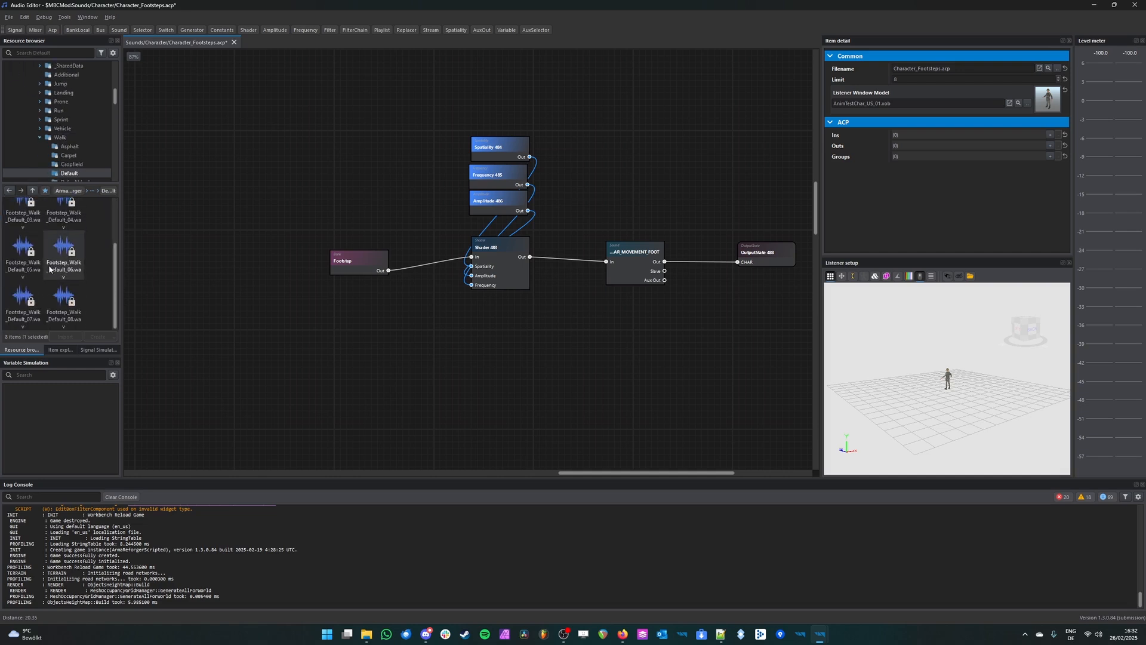
{"action": "key", "text": "ctrl+a"}
{"action": "scroll", "coordinate": [51, 265], "scroll_direction": "up", "scroll_amount": 2}
{"action": "left_click_drag", "start_coordinate": [27, 232], "coordinate": [364, 270]}
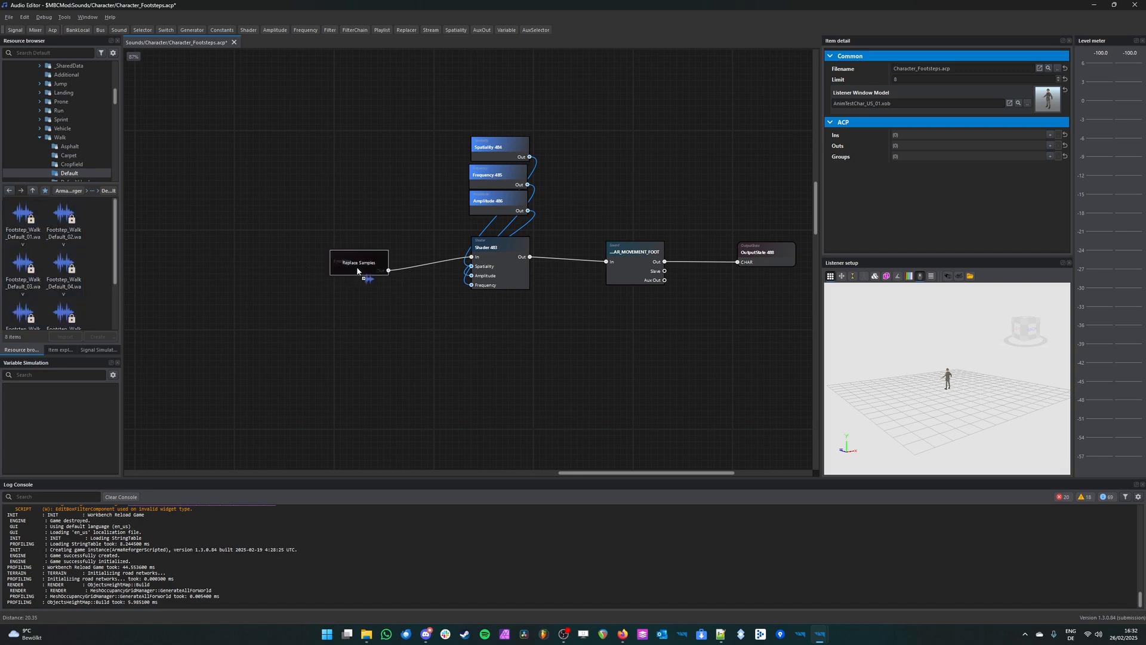
Step: Drop the Footstep_Walk_Default files onto the Footstep bank as replacement samples and expand the Footstep_Walk_Default_05.wav entry in its sample list
{"action": "left_click_drag", "start_coordinate": [357, 266], "coordinate": [357, 267]}
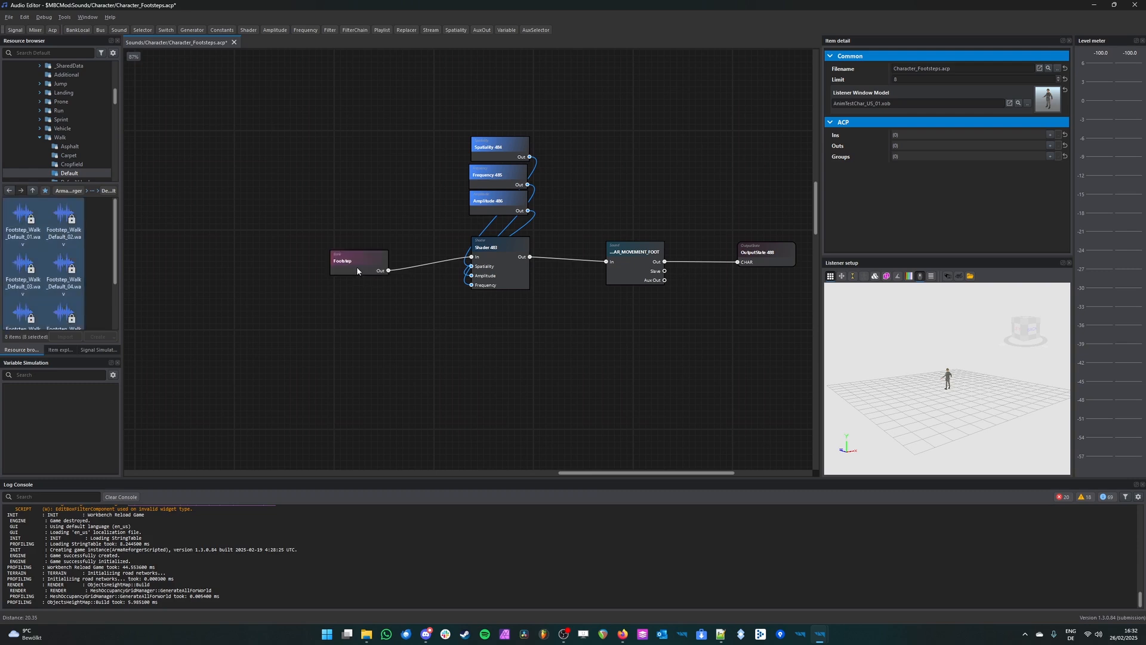
{"action": "scroll", "coordinate": [855, 211], "scroll_direction": "down", "scroll_amount": 5}
{"action": "scroll", "coordinate": [857, 210], "scroll_direction": "down", "scroll_amount": 2}
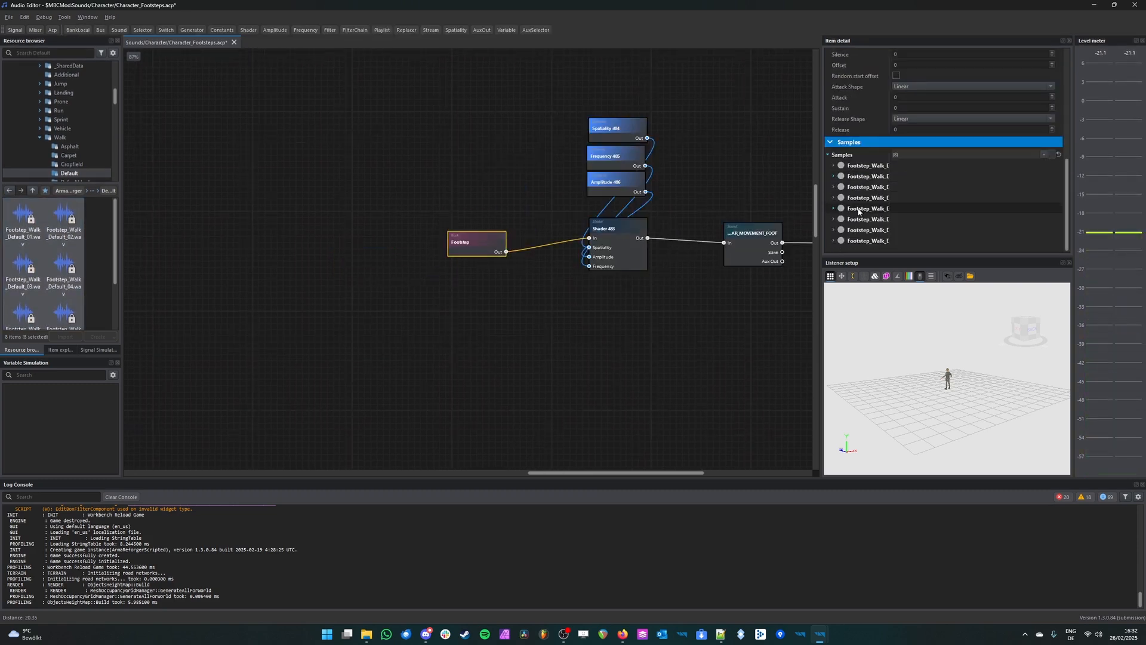
{"action": "left_click", "coordinate": [834, 208]}
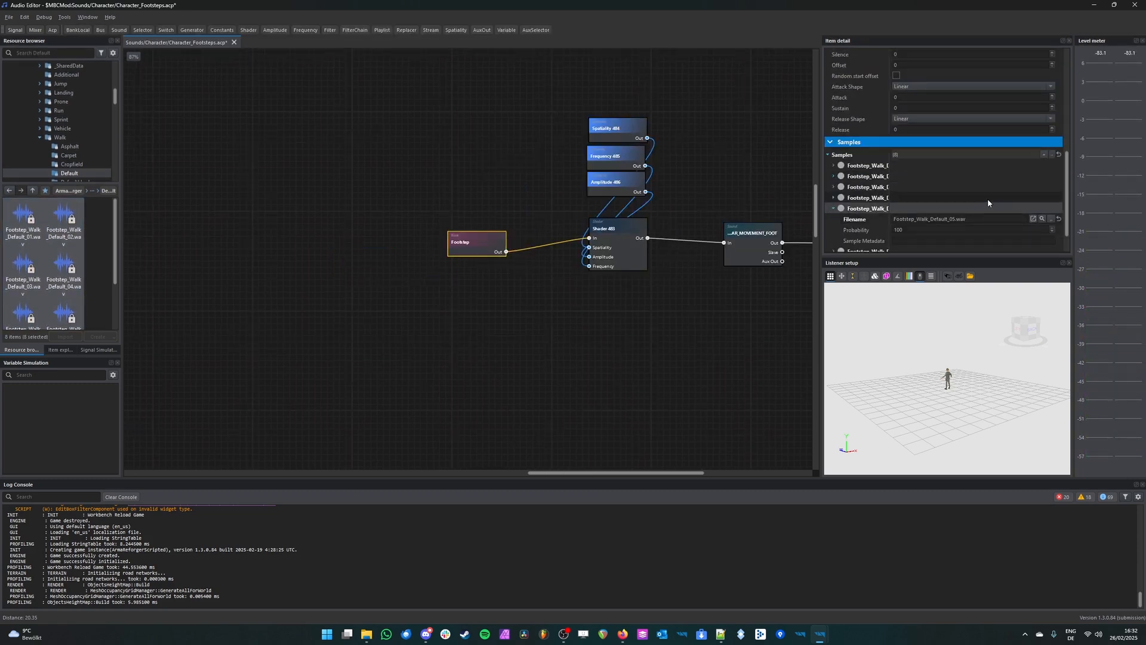
Step: Audition the Footstep bank several times to hear its different walk samples
{"action": "mouse_move", "coordinate": [487, 244]}
{"action": "left_mouse_down"}
{"action": "mouse_move", "coordinate": [494, 230]}
{"action": "mouse_move", "coordinate": [488, 239]}
{"action": "left_mouse_up"}
{"action": "middle_click", "coordinate": [488, 239]}
{"action": "middle_click", "coordinate": [489, 240]}
{"action": "middle_click", "coordinate": [489, 240]}
{"action": "middle_click", "coordinate": [488, 240]}
{"action": "middle_click", "coordinate": [489, 240]}
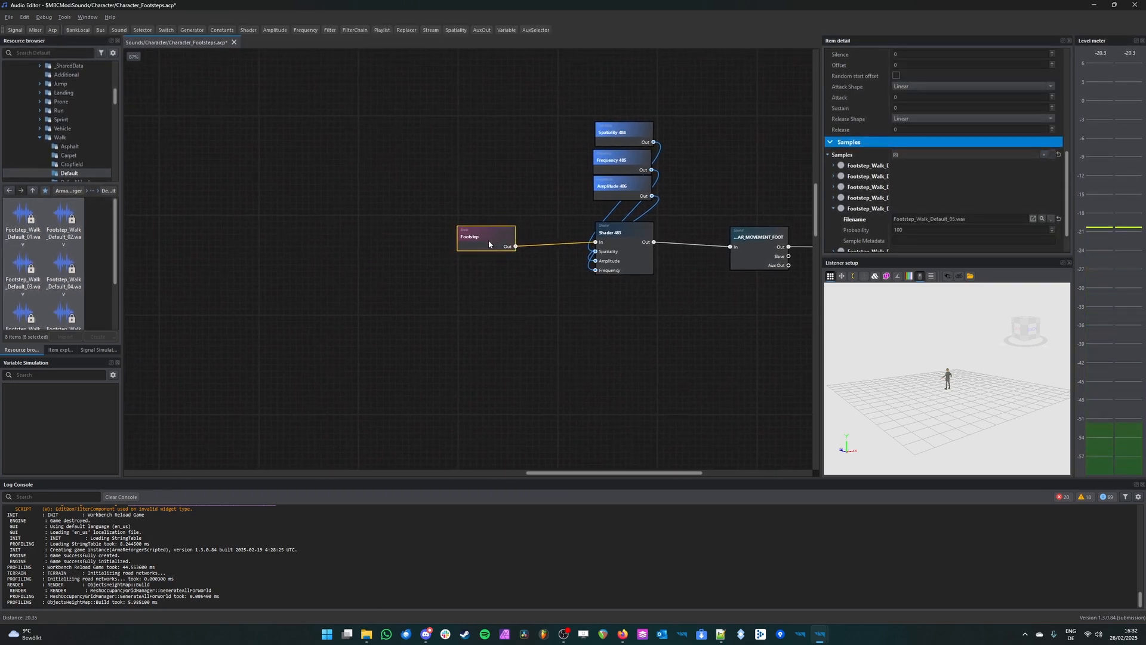
Step: Save Character_Footsteps.acp and duplicate the Footstep bank, placing the copy directly below the original
{"action": "scroll", "coordinate": [517, 266], "scroll_direction": "up", "scroll_amount": 3}
{"action": "scroll", "coordinate": [517, 267], "scroll_direction": "up", "scroll_amount": 1}
{"action": "middle_click_drag", "start_coordinate": [516, 265], "coordinate": [400, 273]}
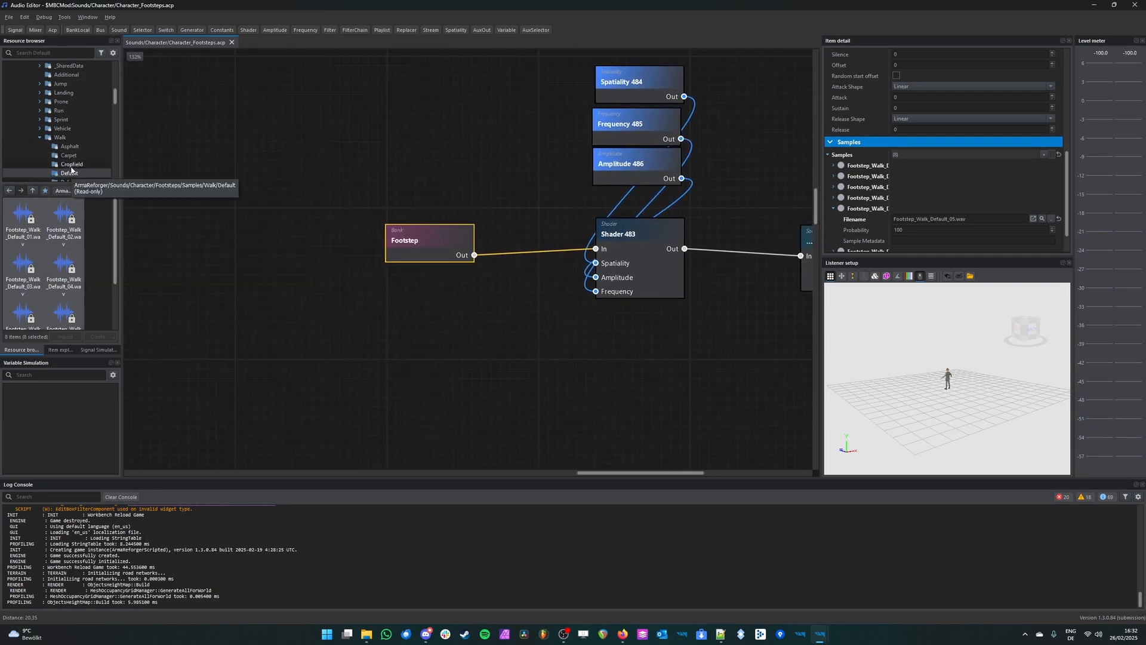
{"action": "left_click", "coordinate": [439, 237]}
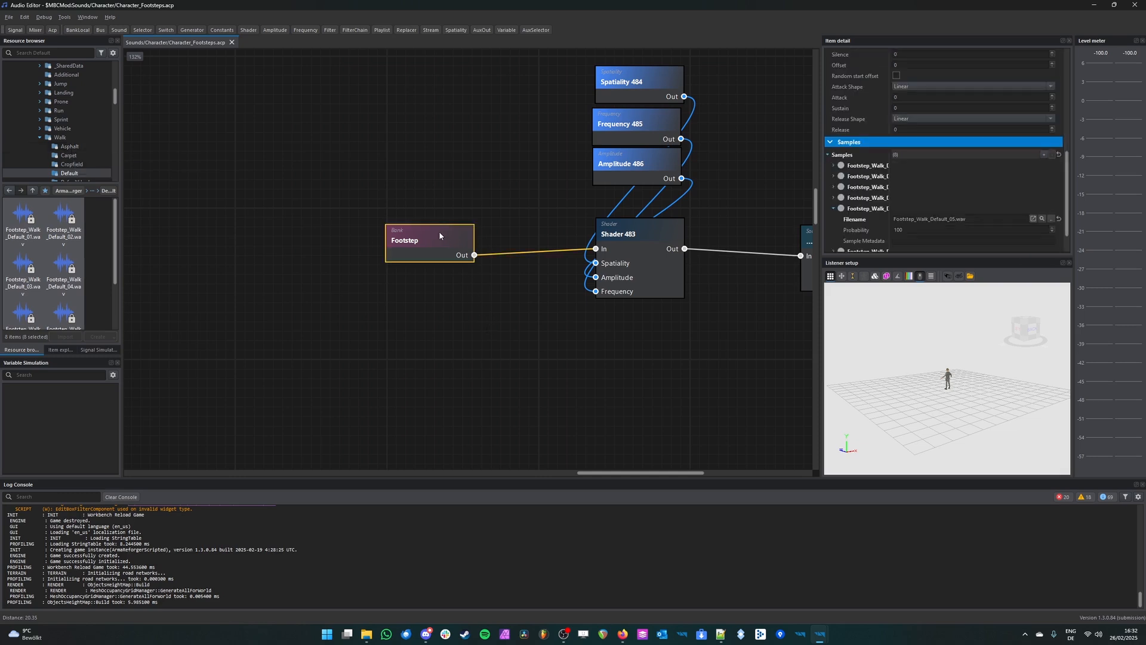
{"action": "left_click", "coordinate": [452, 331]}
{"action": "key", "text": "ctrl+v"}
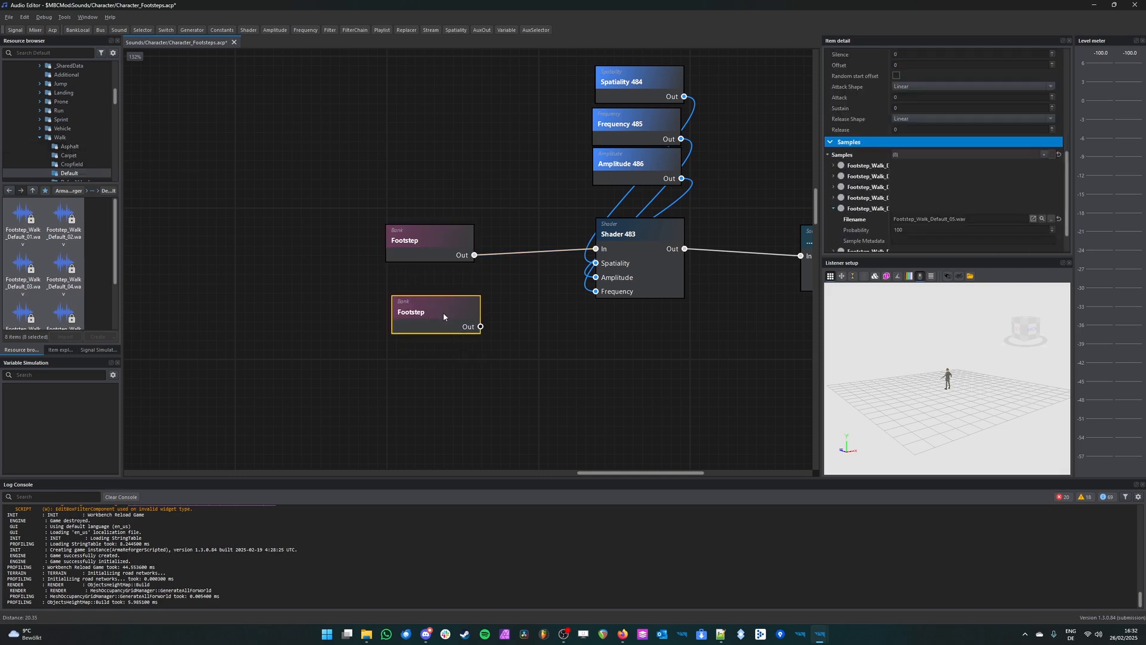
Step: Replace the duplicated bank's samples with all eight Footstep_Walk_Grass_01 wav files from the Walk samples' Grass folder
{"action": "scroll", "coordinate": [82, 158], "scroll_direction": "down", "scroll_amount": 2}
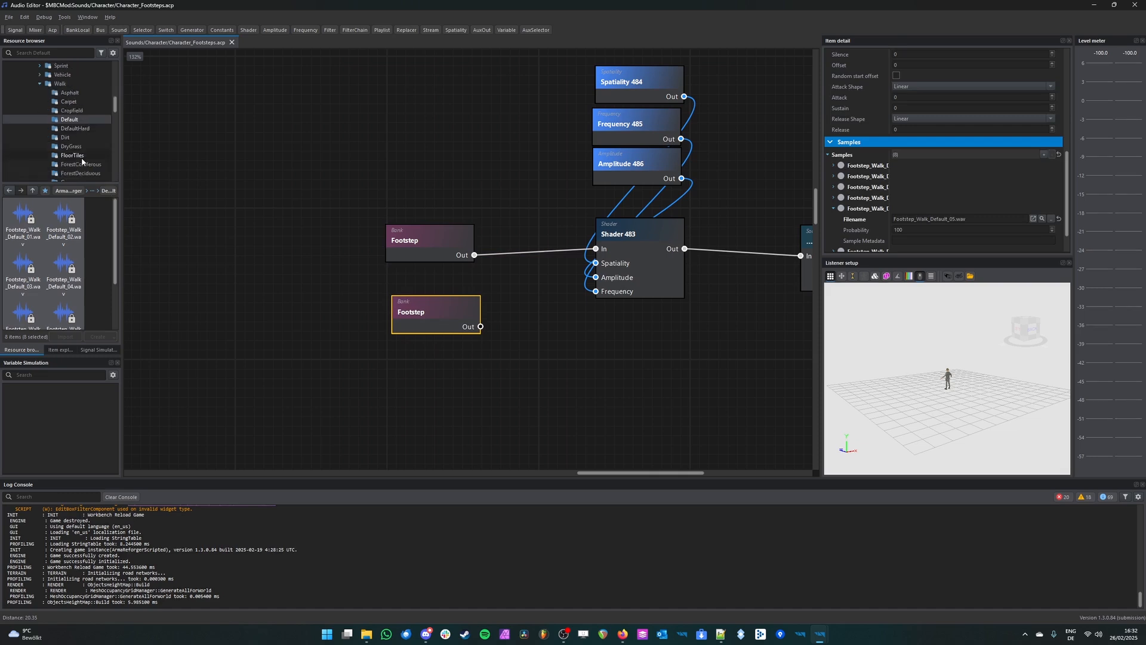
{"action": "scroll", "coordinate": [75, 144], "scroll_direction": "down", "scroll_amount": 1}
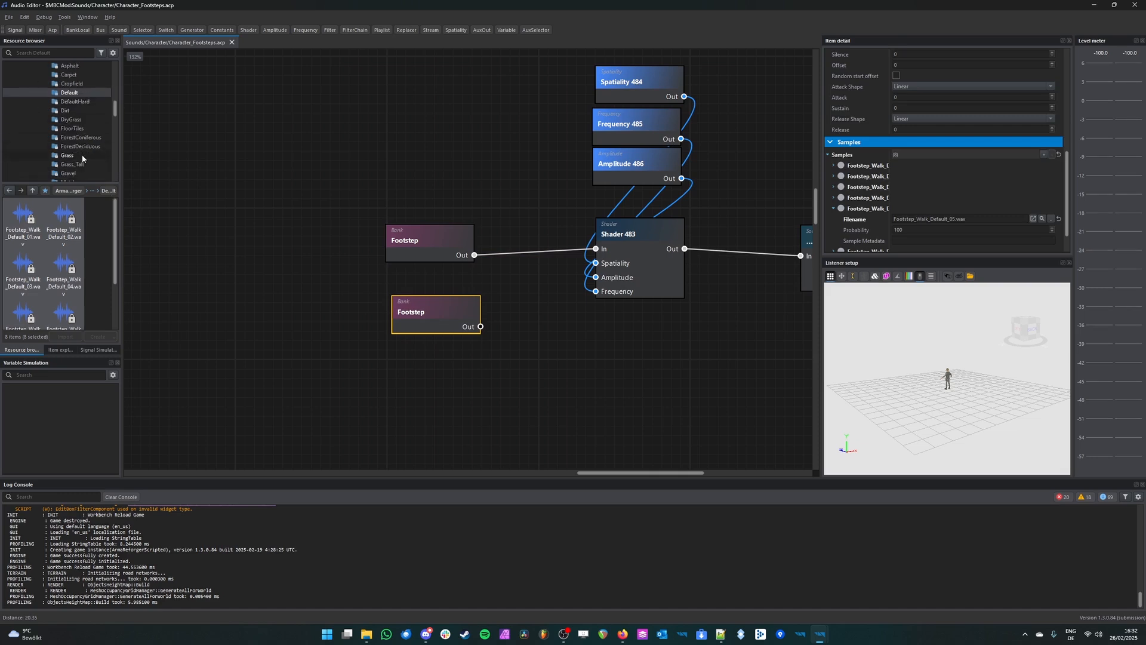
{"action": "left_click", "coordinate": [82, 157]}
{"action": "left_click", "coordinate": [23, 221]}
{"action": "scroll", "coordinate": [54, 268], "scroll_direction": "down", "scroll_amount": 2}
{"action": "left_click", "coordinate": [53, 304], "text": "shift"}
{"action": "left_click_drag", "start_coordinate": [49, 256], "coordinate": [53, 234]}
{"action": "left_click_drag", "start_coordinate": [532, 276], "coordinate": [442, 320]}
Step: Rename the duplicated bank as Footstep Grass
{"action": "scroll", "coordinate": [943, 149], "scroll_direction": "up", "scroll_amount": 5}
{"action": "left_click", "coordinate": [944, 69]}
{"action": "type", "text": "Grass"}
{"action": "key", "text": "Return"}
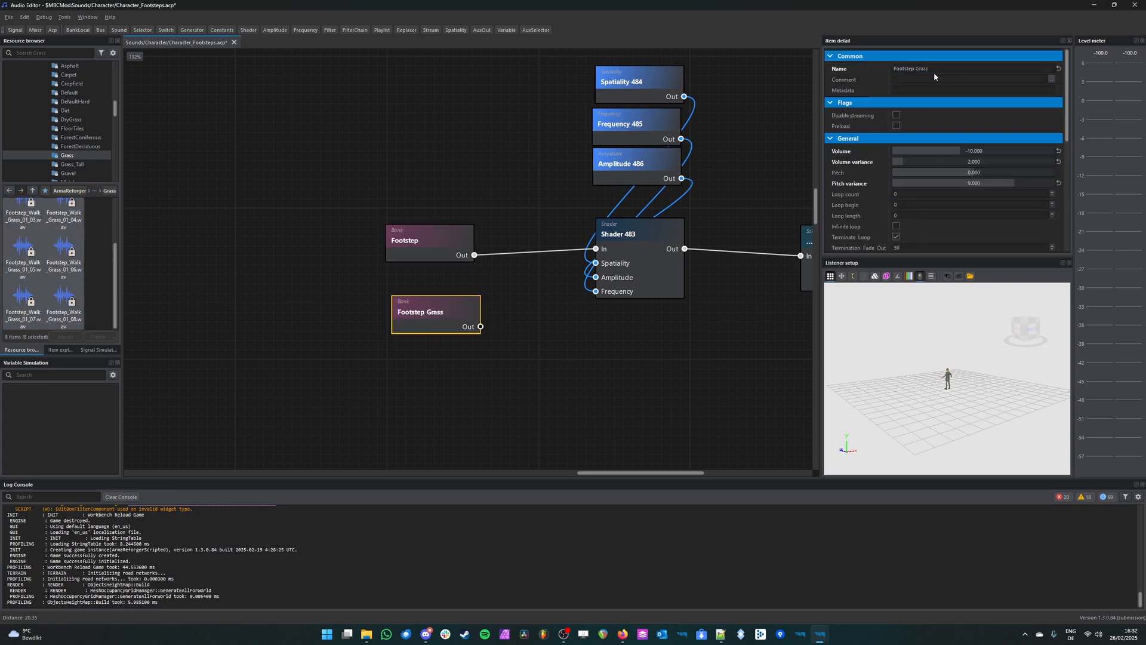
Step: Connect the Footstep Grass bank's output to the In port of Shader 483 and align the bank under Footstep
{"action": "left_click", "coordinate": [495, 335]}
{"action": "left_click_drag", "start_coordinate": [577, 269], "coordinate": [596, 249]}
{"action": "left_click_drag", "start_coordinate": [439, 317], "coordinate": [432, 311]}
Step: Audition the Footstep bank and the Footstep Grass bank one after the other
{"action": "left_click", "coordinate": [438, 248]}
{"action": "key", "text": "space"}
{"action": "left_click", "coordinate": [464, 311]}
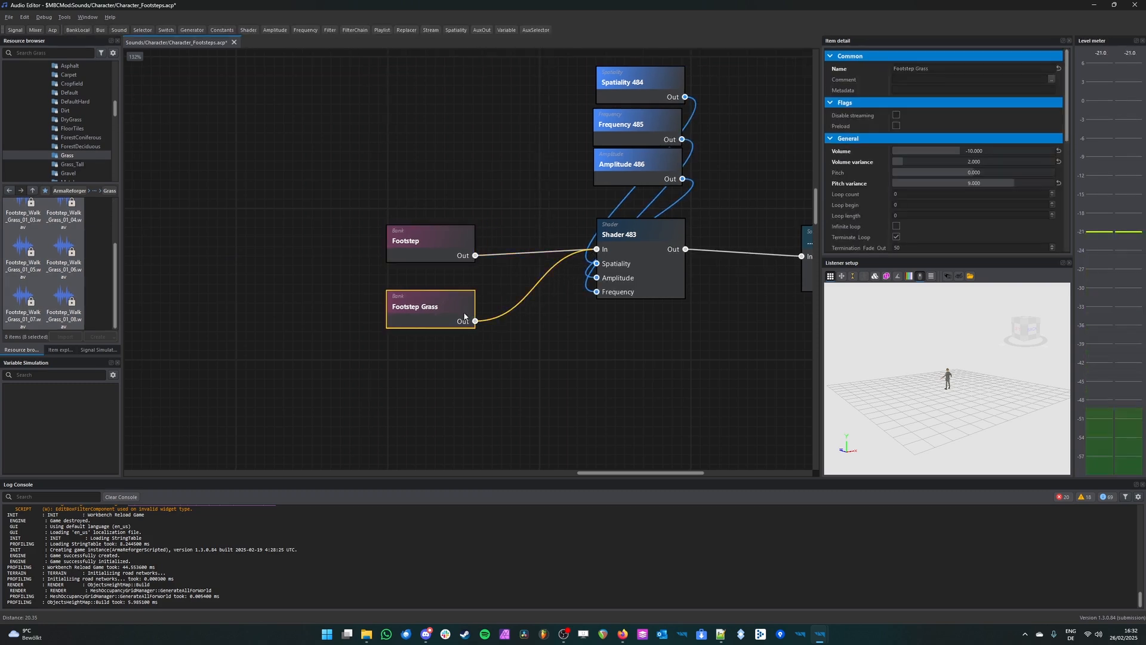
{"action": "key", "text": "space"}
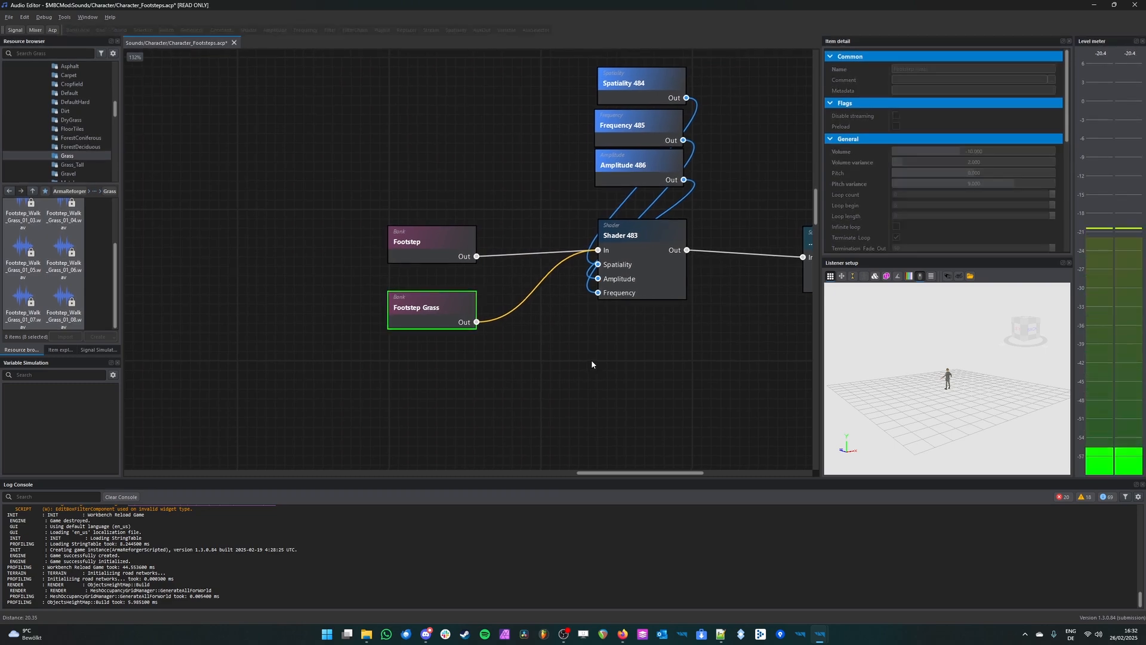
Step: Set the pitch variance of the Footstep Grass and Footstep banks to 0 and audition their mix at Shader 483
{"action": "left_click_drag", "start_coordinate": [1009, 183], "coordinate": [892, 183]}
{"action": "left_click", "coordinate": [459, 242]}
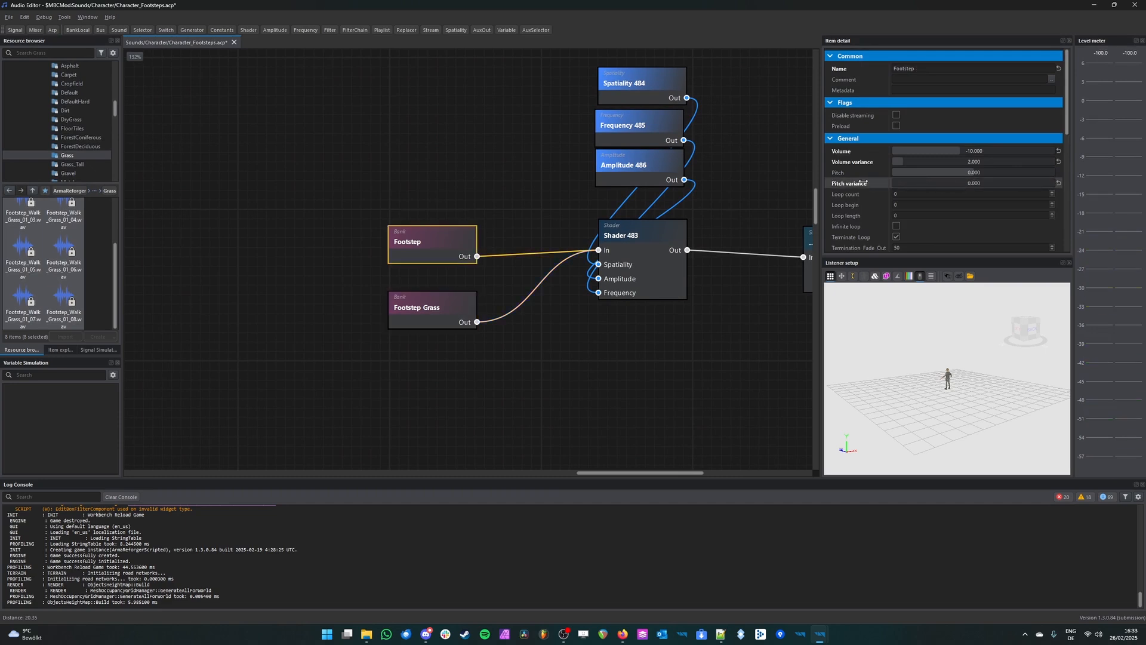
{"action": "left_click", "coordinate": [673, 272]}
{"action": "key", "text": "space"}
{"action": "key", "text": "space"}
{"action": "key", "text": "space"}
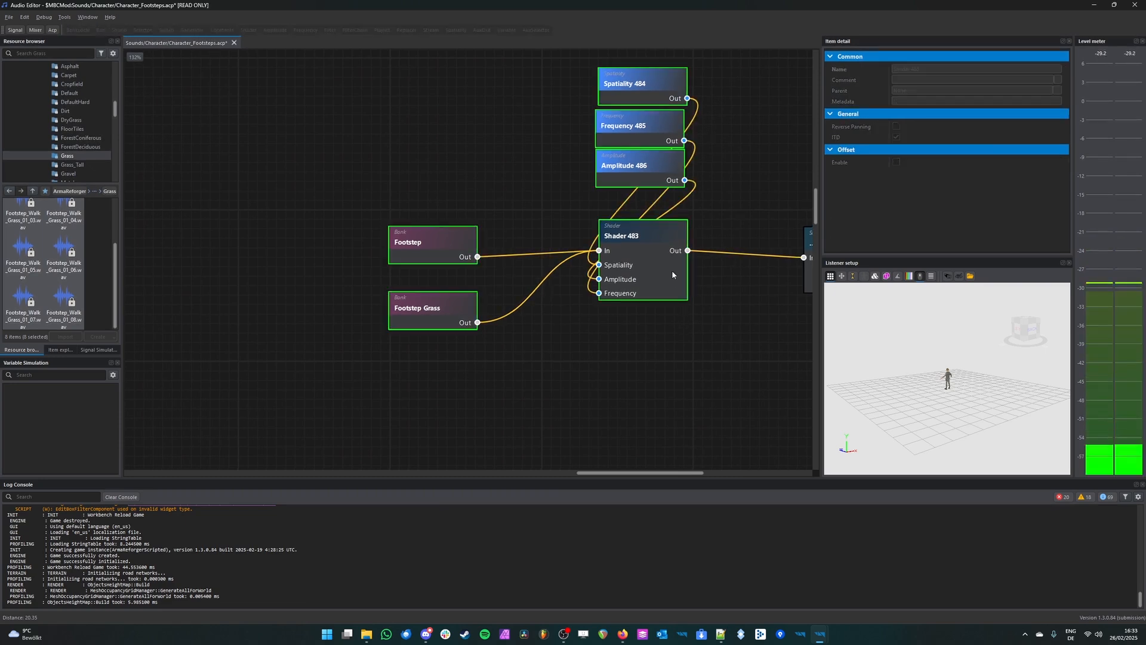
Step: Compare the Footstep bank, the Footstep Grass bank and the combined Shader 483 output by auditioning each
{"action": "middle_click_drag", "start_coordinate": [768, 342], "coordinate": [575, 358]}
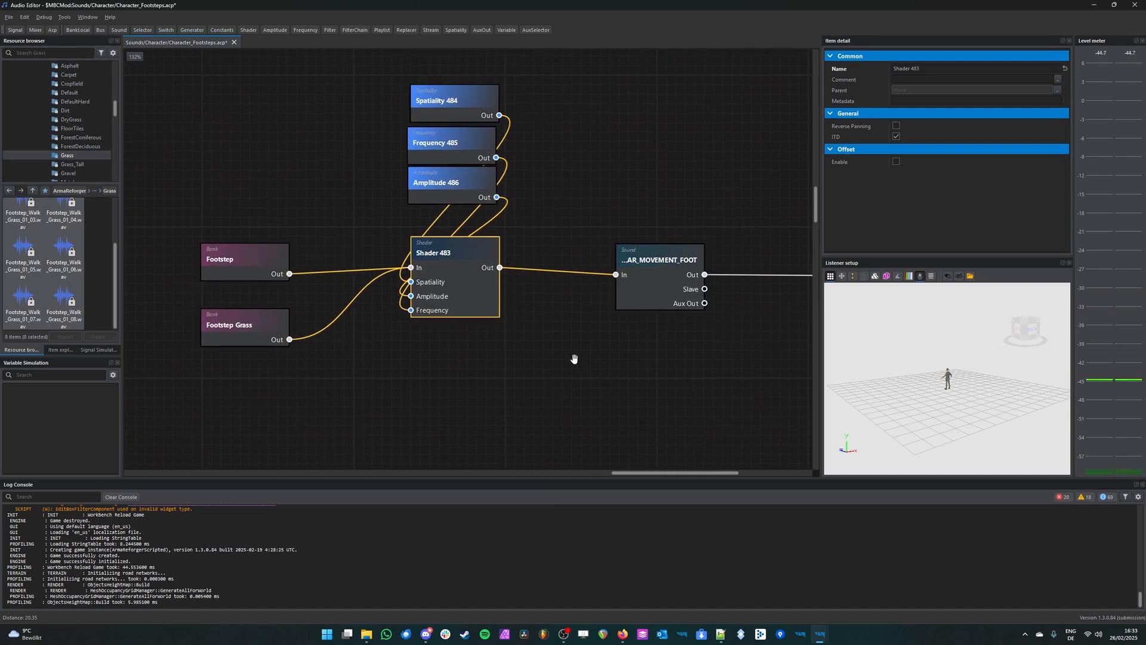
{"action": "left_click", "coordinate": [248, 254]}
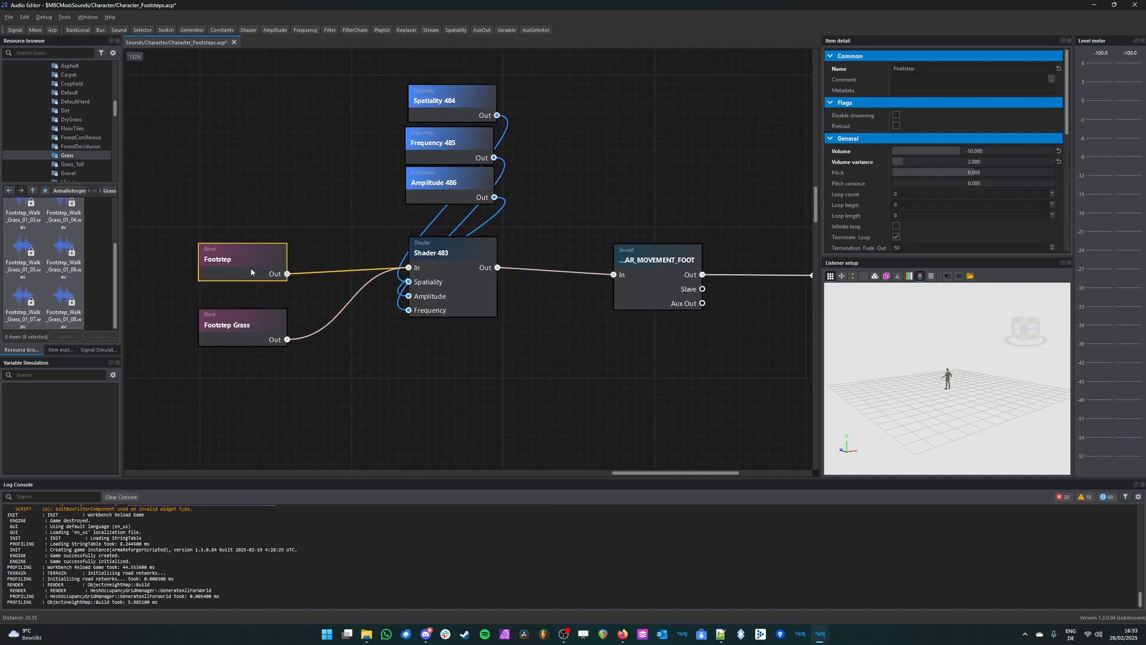
{"action": "left_click", "coordinate": [273, 333]}
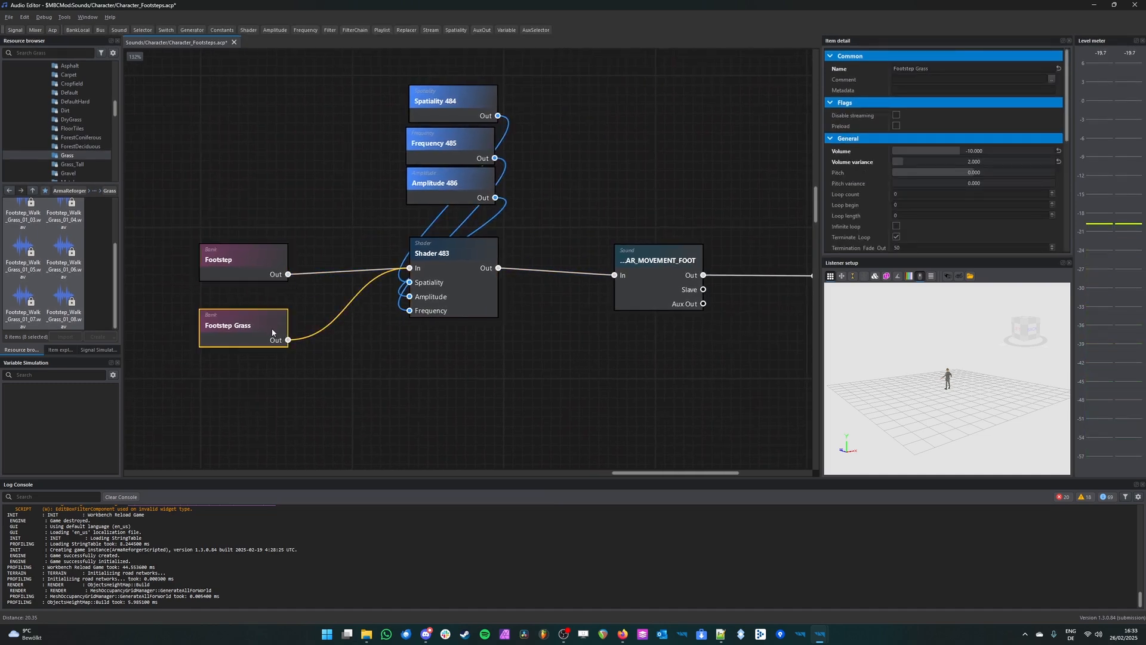
{"action": "left_click", "coordinate": [457, 278]}
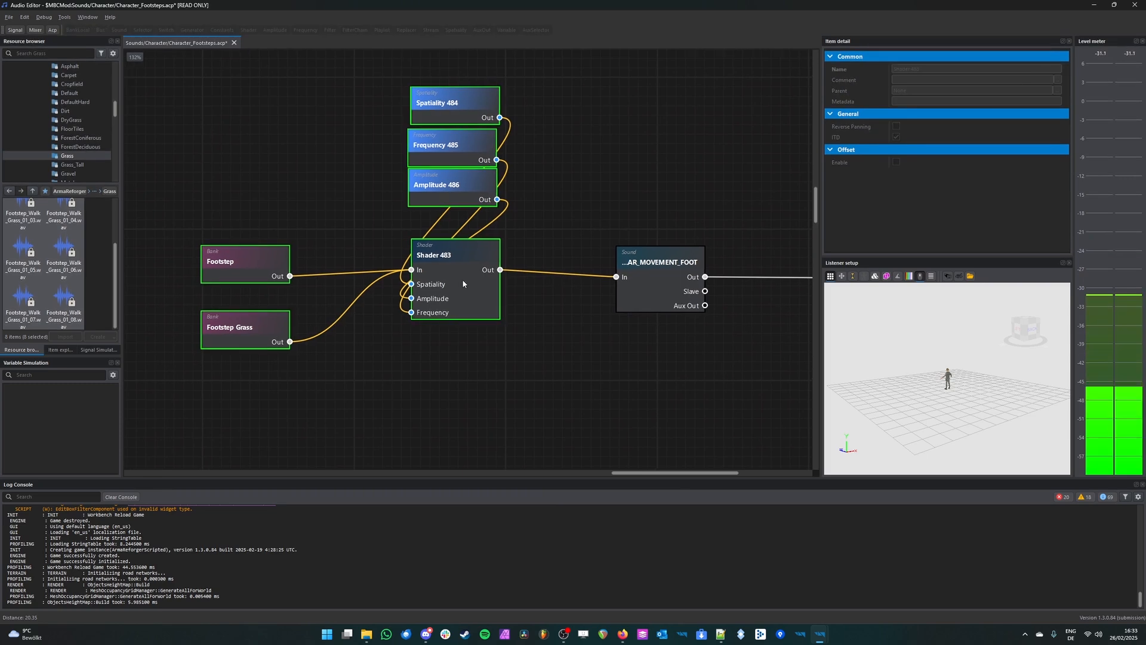
Step: Switch to the World Editor, play-test the footsteps in first- and third-person view, and end play mode
{"action": "mouse_move", "coordinate": [823, 640]}
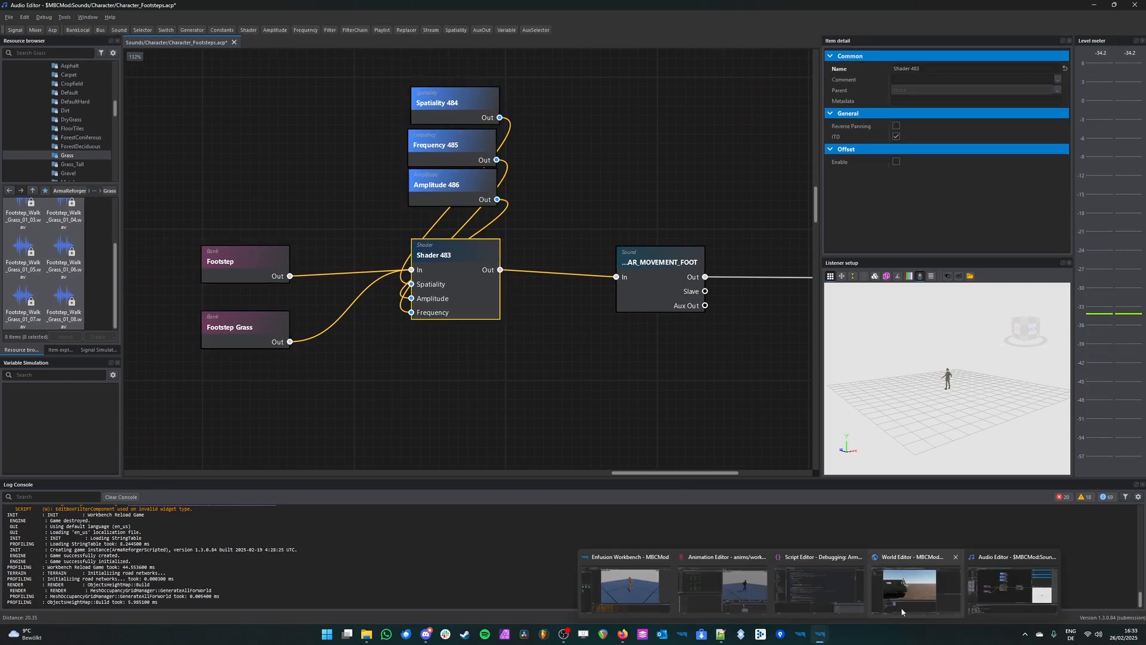
{"action": "left_click", "coordinate": [916, 582]}
{"action": "key", "text": "F5"}
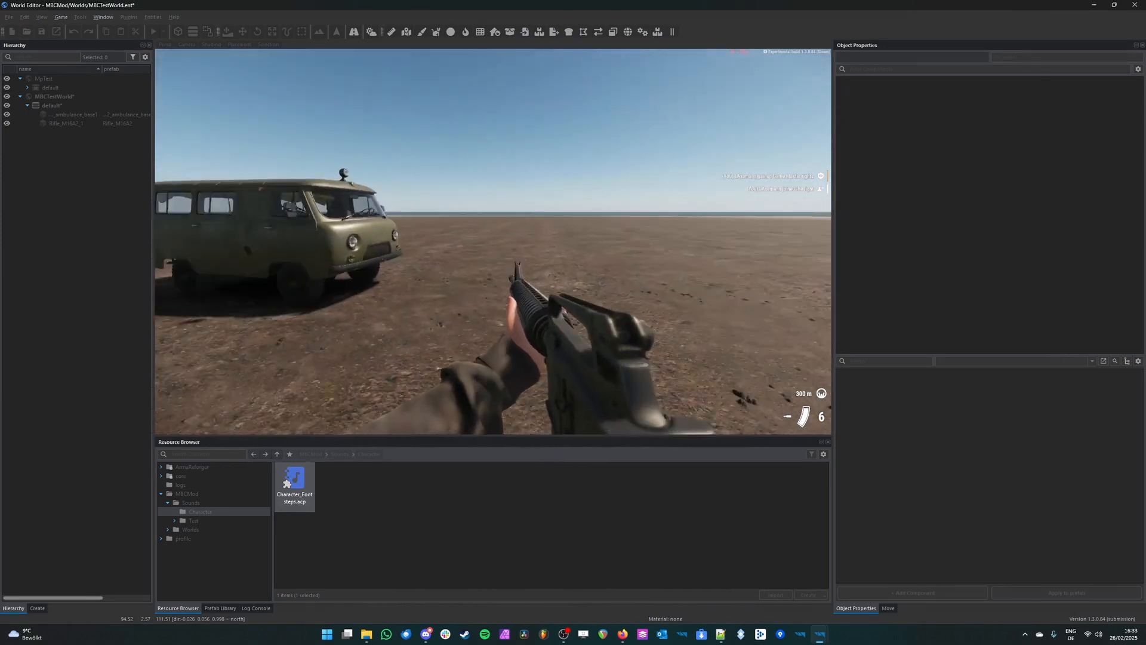
{"action": "key", "text": "v"}
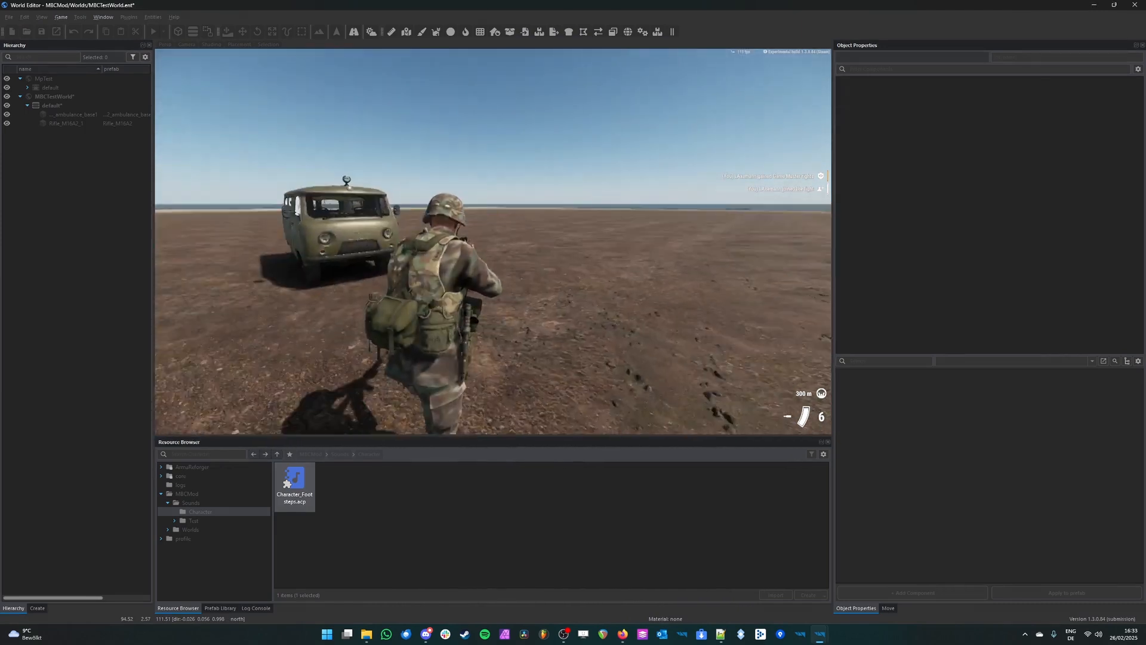
{"action": "key", "text": "v"}
{"action": "key", "text": "Escape"}
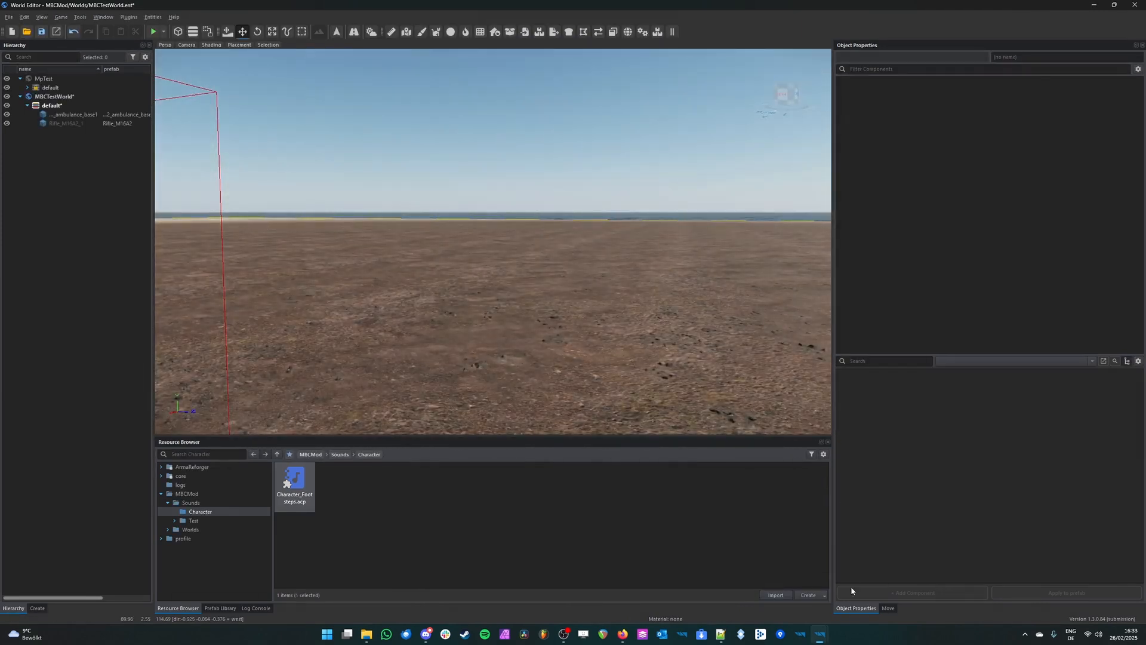
Step: Return to the Audio Editor, review the Footstep and Footstep Grass bank settings, and save Character_Footsteps.acp
{"action": "mouse_move", "coordinate": [823, 640]}
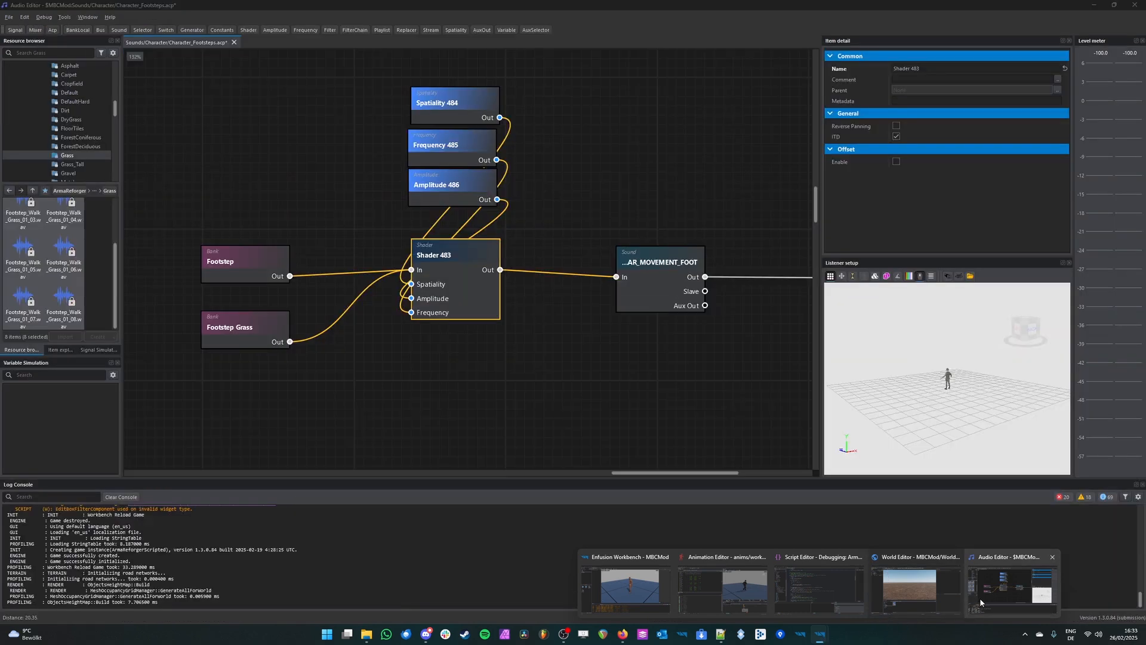
{"action": "left_click", "coordinate": [980, 596]}
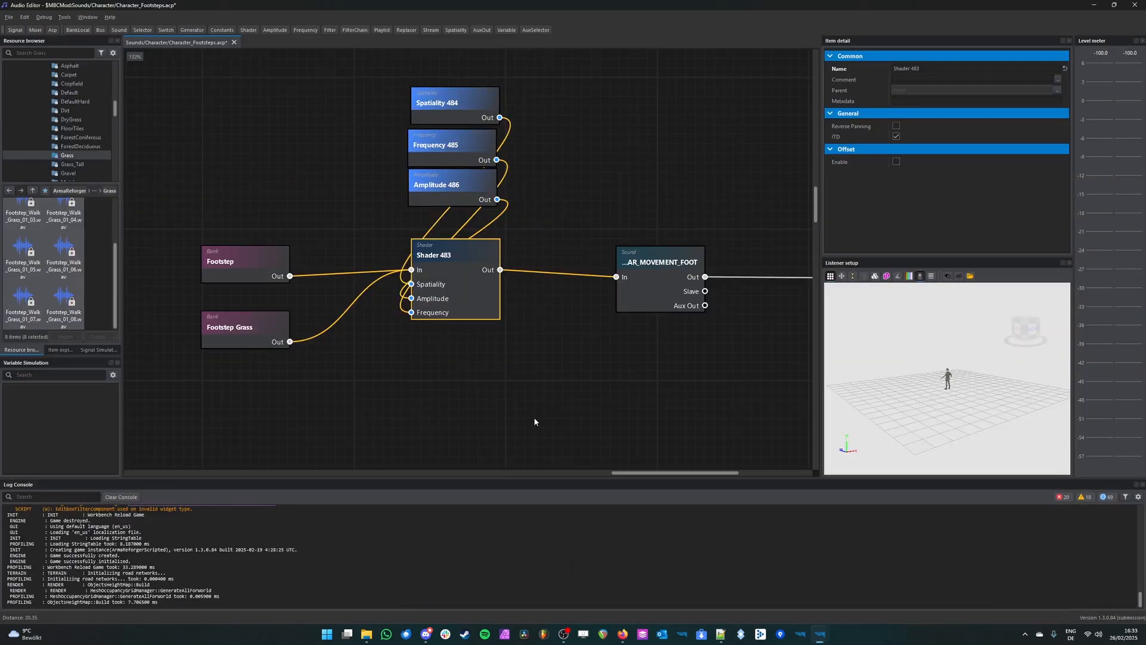
{"action": "left_click", "coordinate": [486, 385]}
{"action": "scroll", "coordinate": [487, 380], "scroll_direction": "down", "scroll_amount": 4}
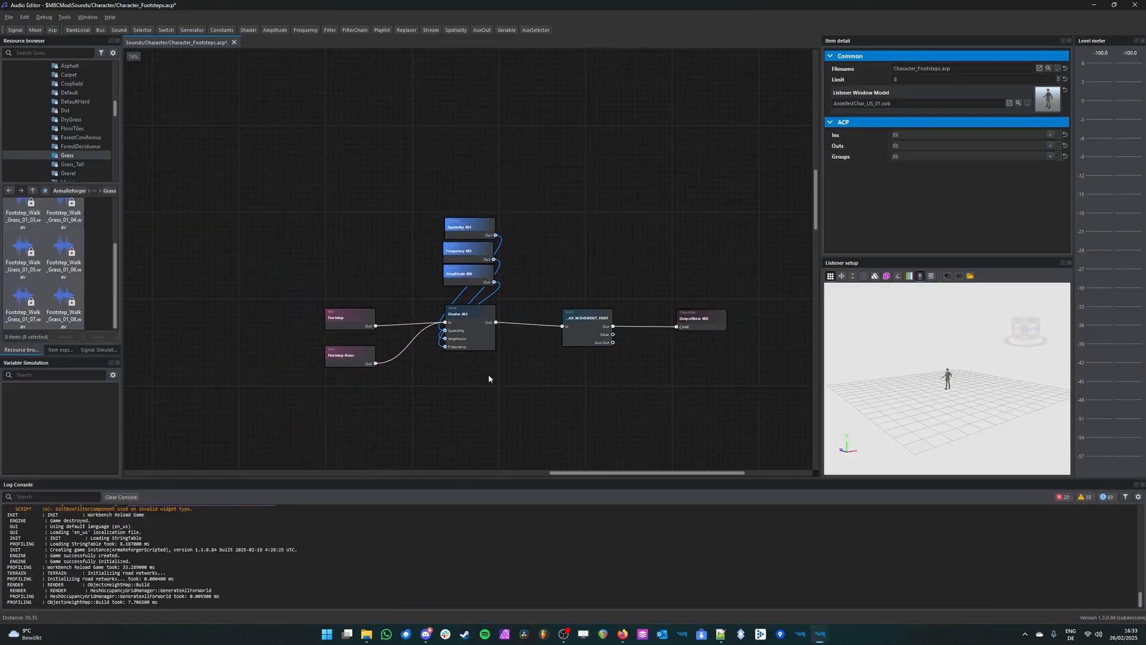
{"action": "left_click", "coordinate": [341, 326]}
{"action": "left_click", "coordinate": [347, 361]}
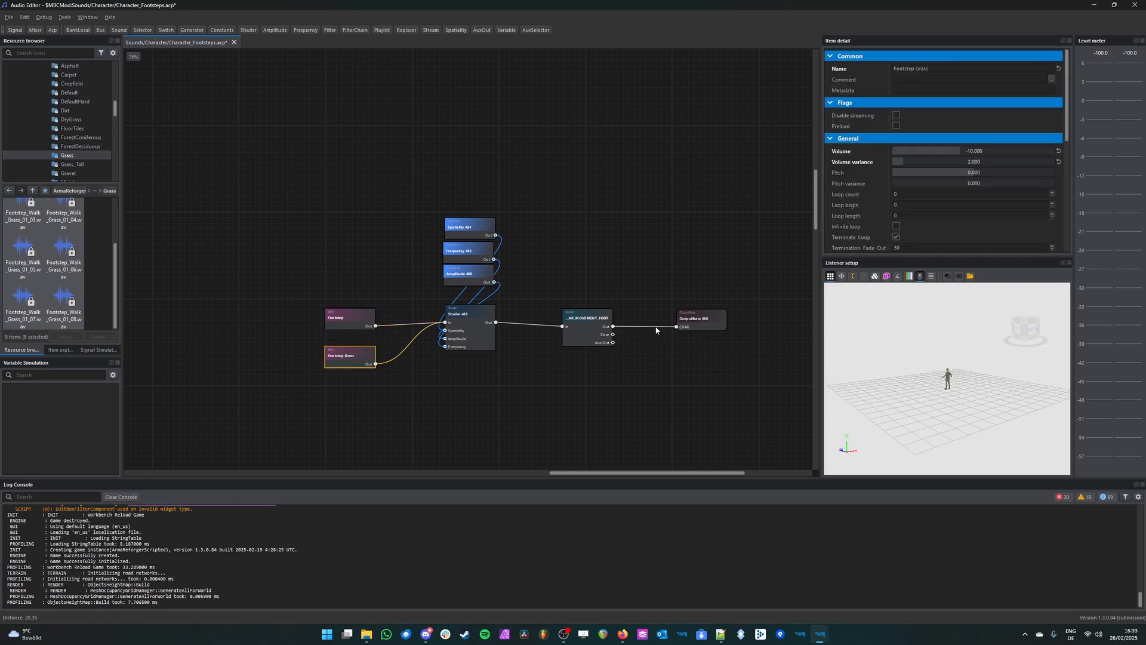
{"action": "left_click", "coordinate": [585, 339]}
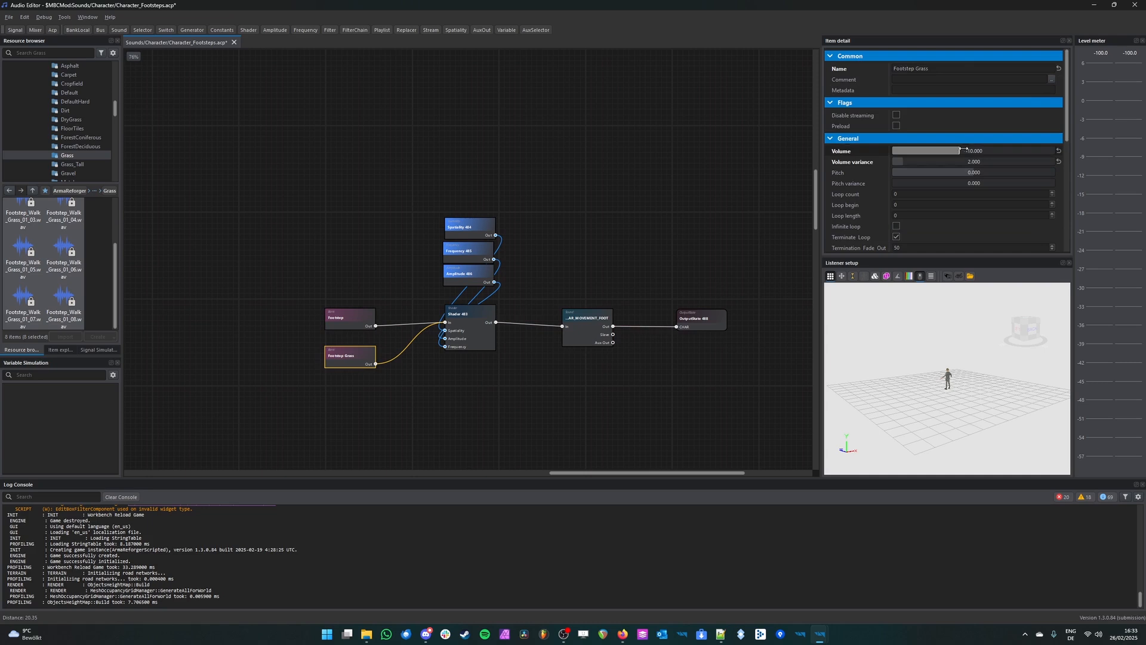
{"action": "left_click", "coordinate": [597, 195]}
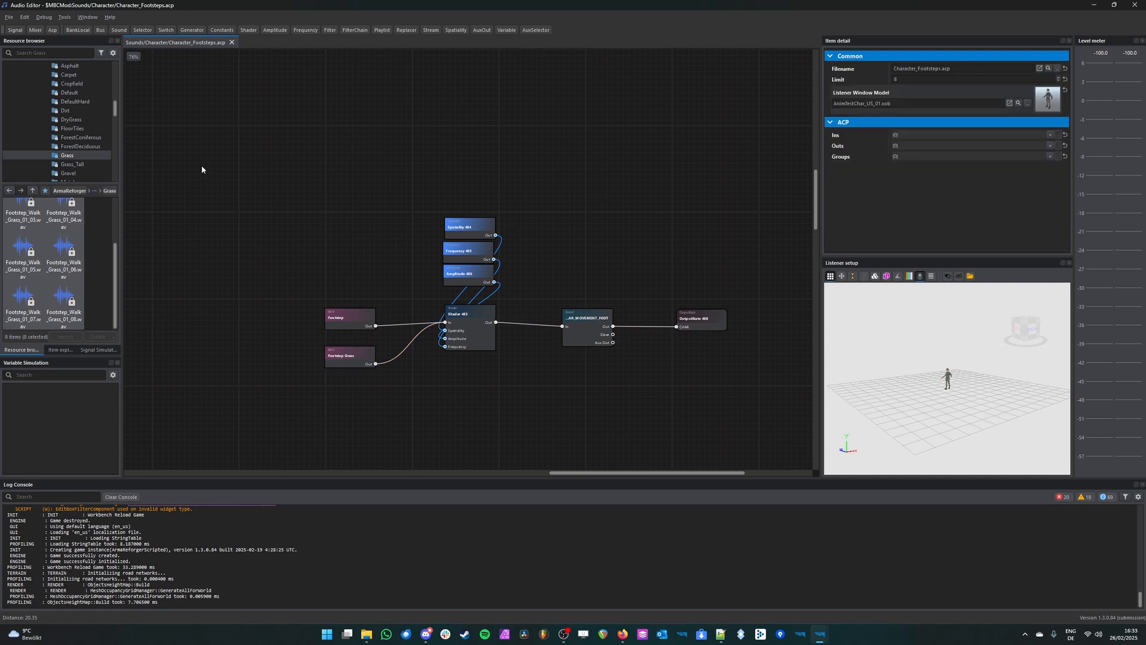
Step: Switch to the World Editor and fly the camera past the ambulance to open ground for another play test
{"action": "mouse_move", "coordinate": [821, 641]}
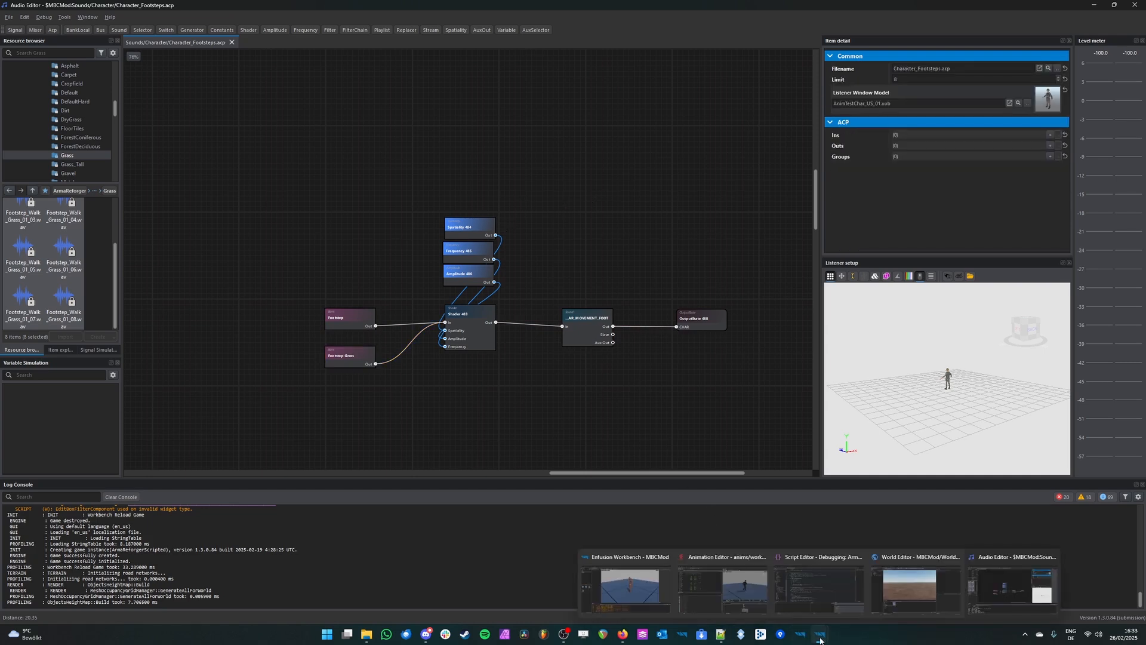
{"action": "left_click", "coordinate": [916, 582]}
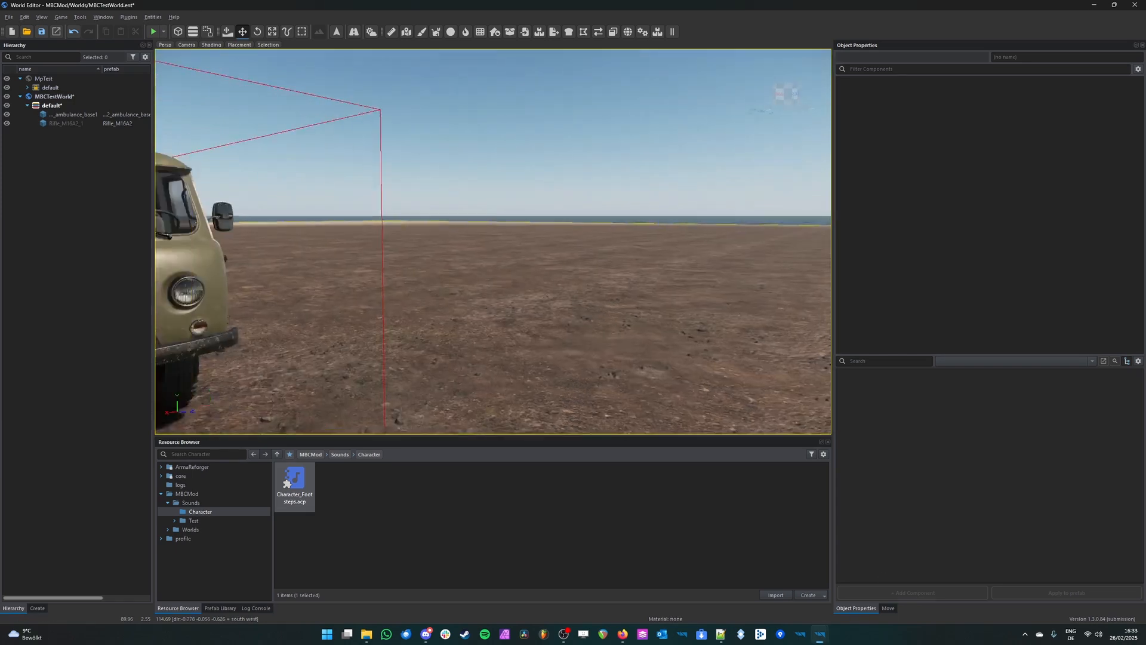
{"action": "right_click_drag", "start_coordinate": [450, 299], "coordinate": [450, 305]}
{"action": "key", "text": "s"}
{"action": "right_click_drag", "start_coordinate": [407, 243], "coordinate": [563, 284]}
{"action": "key", "text": "w"}
{"action": "key", "text": "a"}
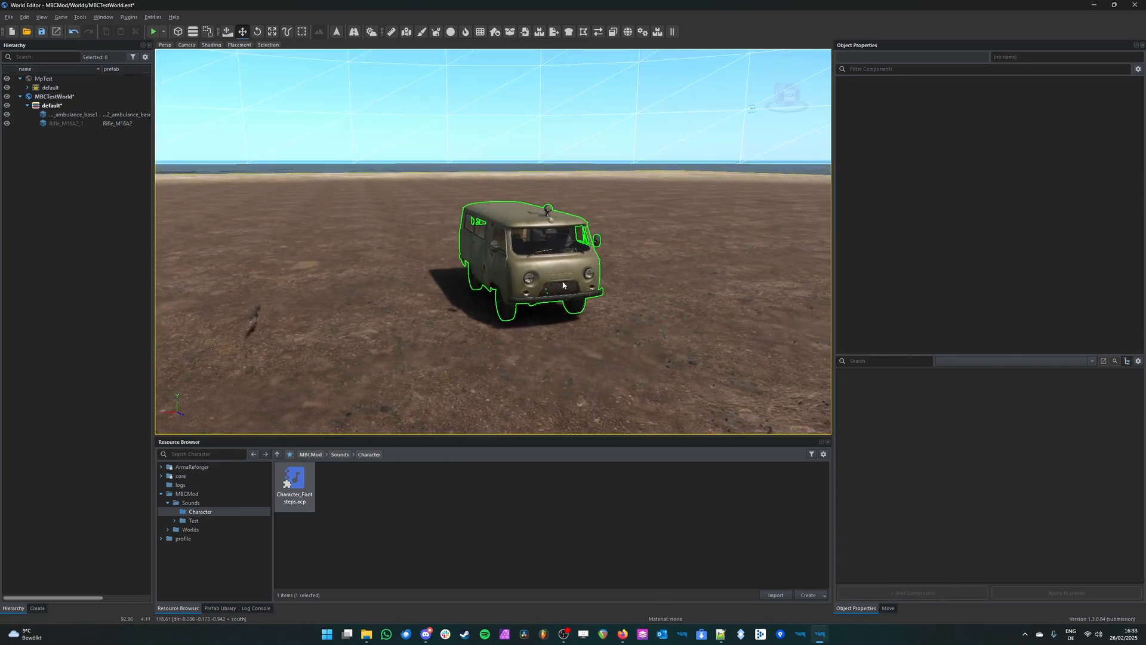
{"action": "right_click_drag", "start_coordinate": [306, 310], "coordinate": [179, 290]}
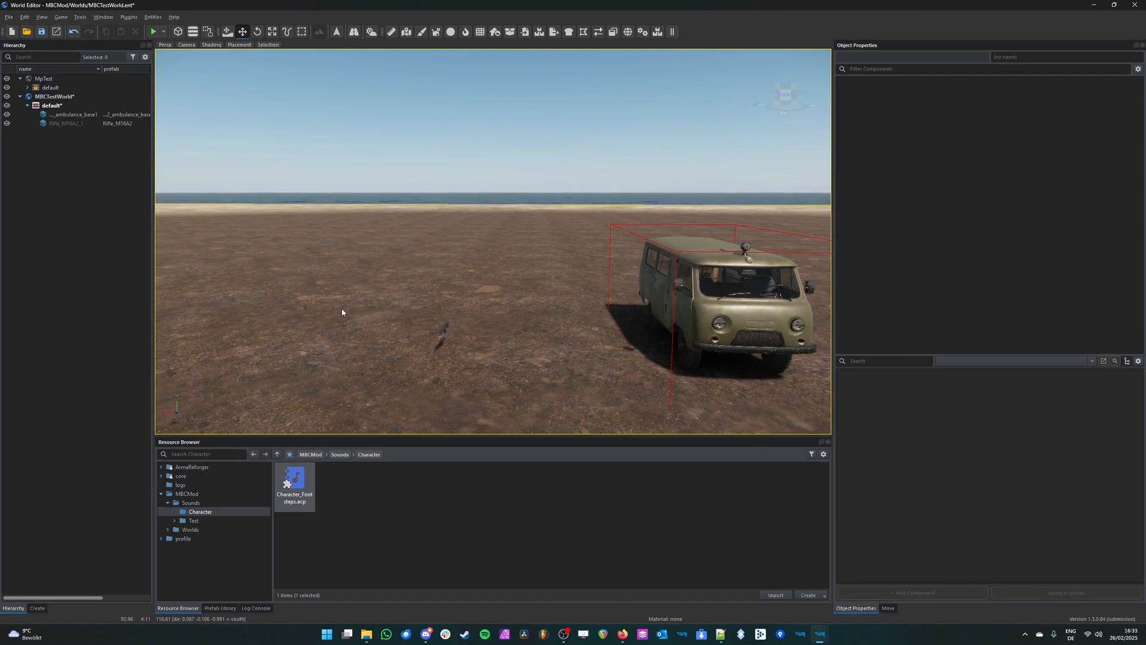
{"action": "right_click_drag", "start_coordinate": [437, 305], "coordinate": [90, 322]}
{"action": "key", "text": "w"}
{"action": "key", "text": "w"}
{"action": "key", "text": "d"}
{"action": "right_click_drag", "start_coordinate": [364, 262], "coordinate": [598, 280]}
Step: Play-test the saved footstep sounds by walking across the open ground, and end play mode
{"action": "key", "text": "F5"}
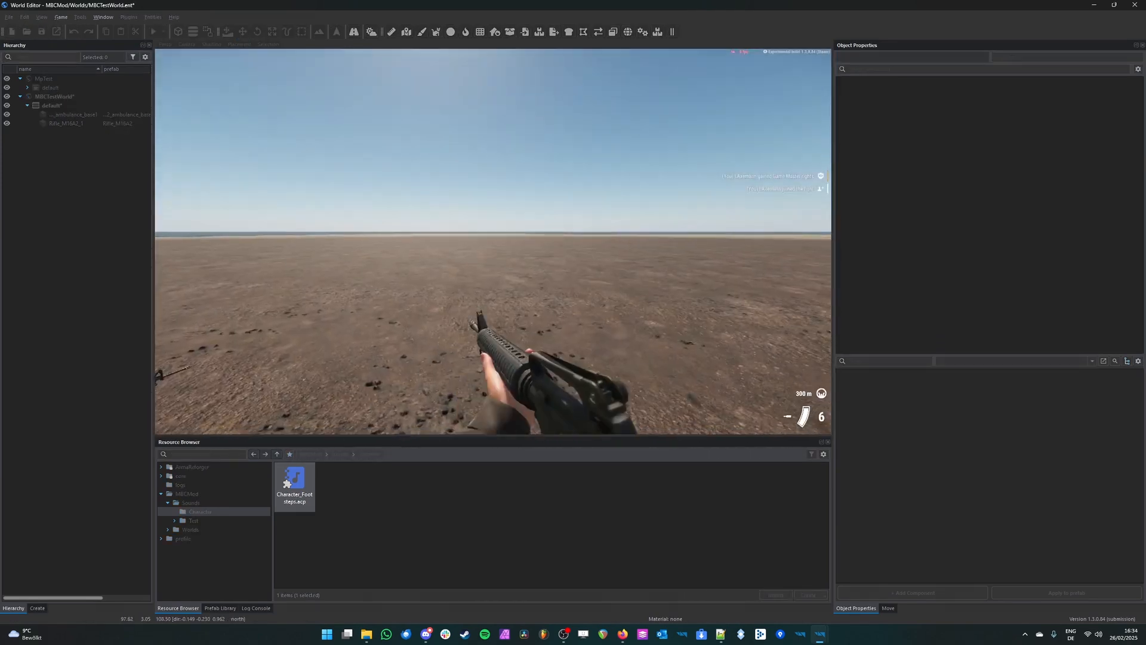
{"action": "key", "text": "w"}
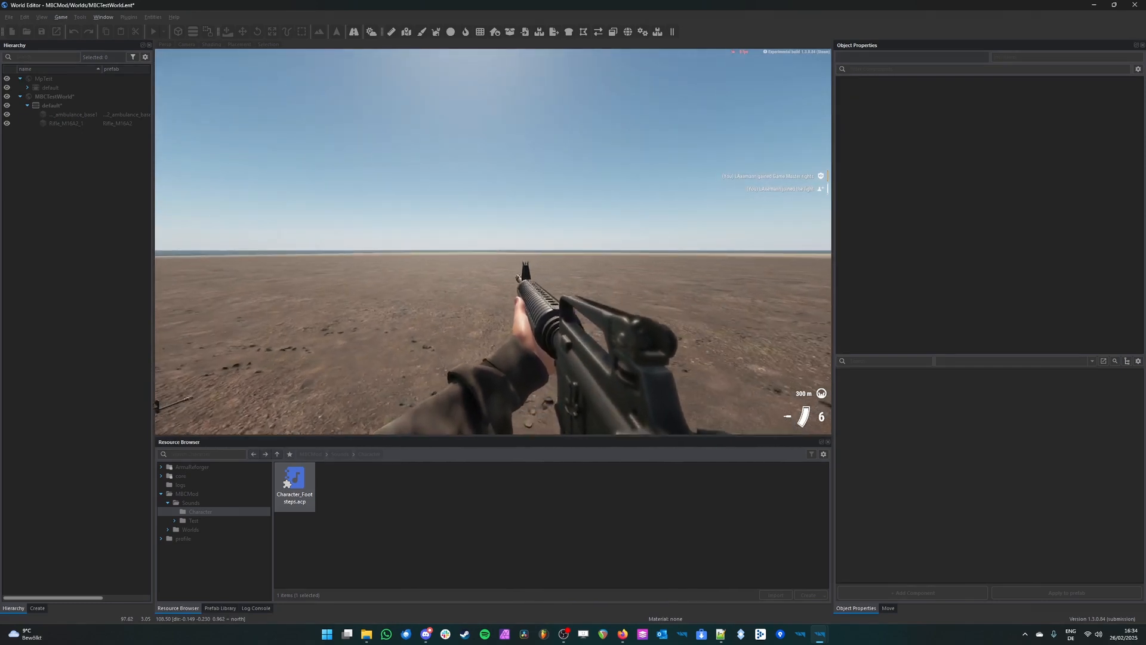
{"action": "key", "text": "Escape"}
{"action": "mouse_move", "coordinate": [819, 634]}
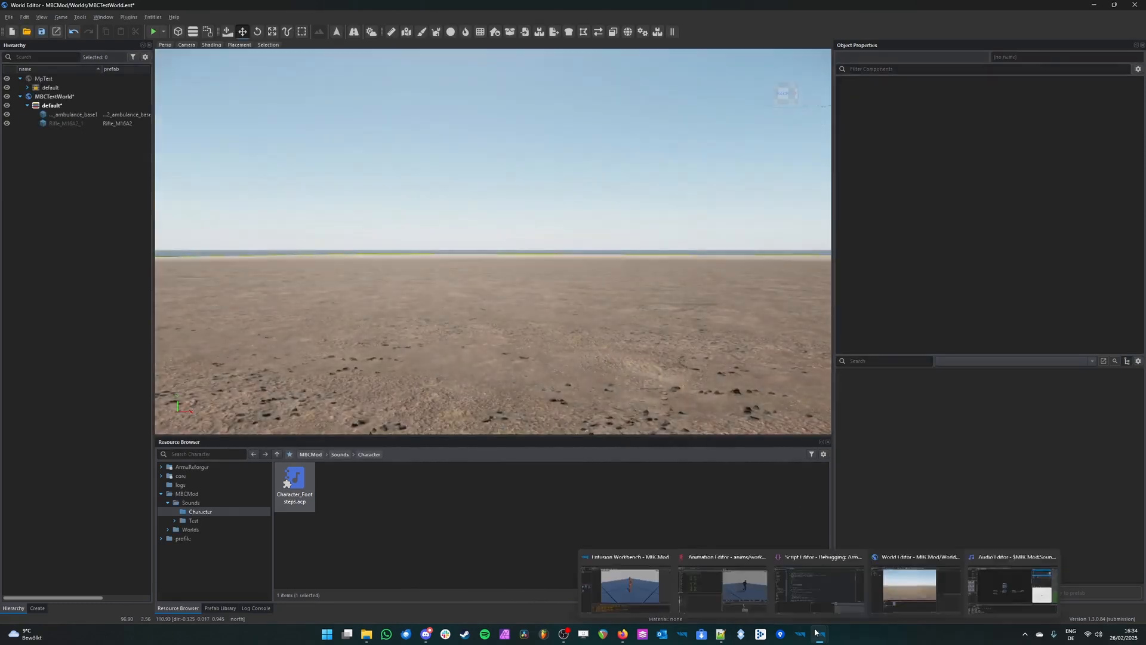
Step: Switch to the Audio Editor, lower the SOUND_CHAR_MOVEMENT_FOOT node's volume to -9, and save Character_Footsteps.acp
{"action": "left_click", "coordinate": [982, 593]}
{"action": "left_click", "coordinate": [591, 315]}
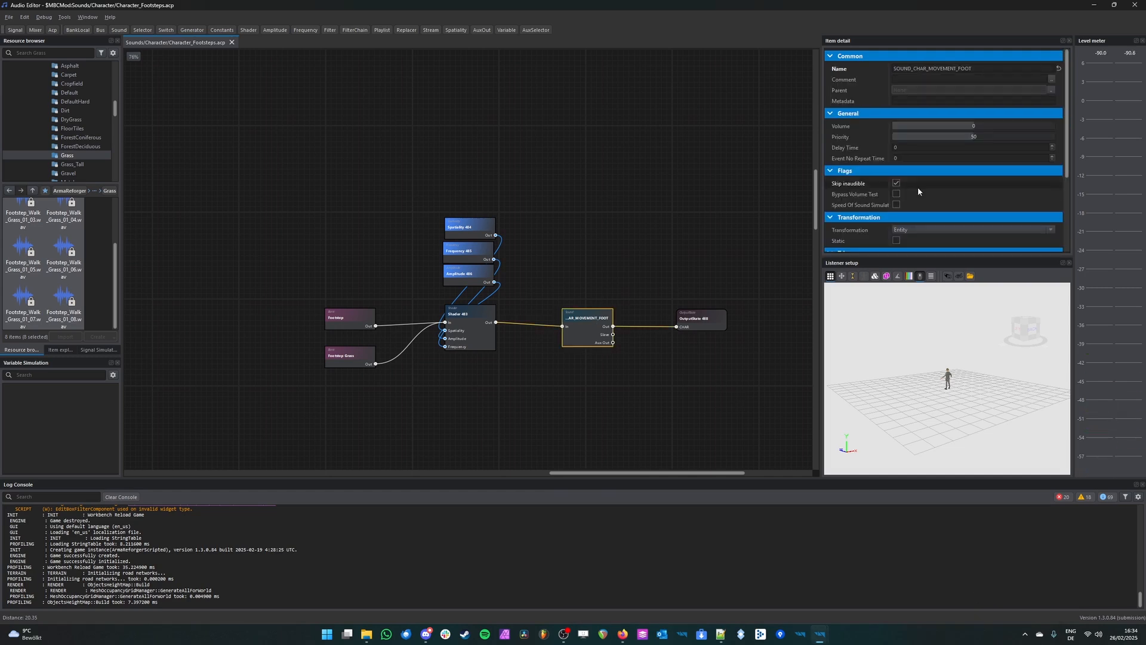
{"action": "left_click_drag", "start_coordinate": [967, 127], "coordinate": [965, 127]}
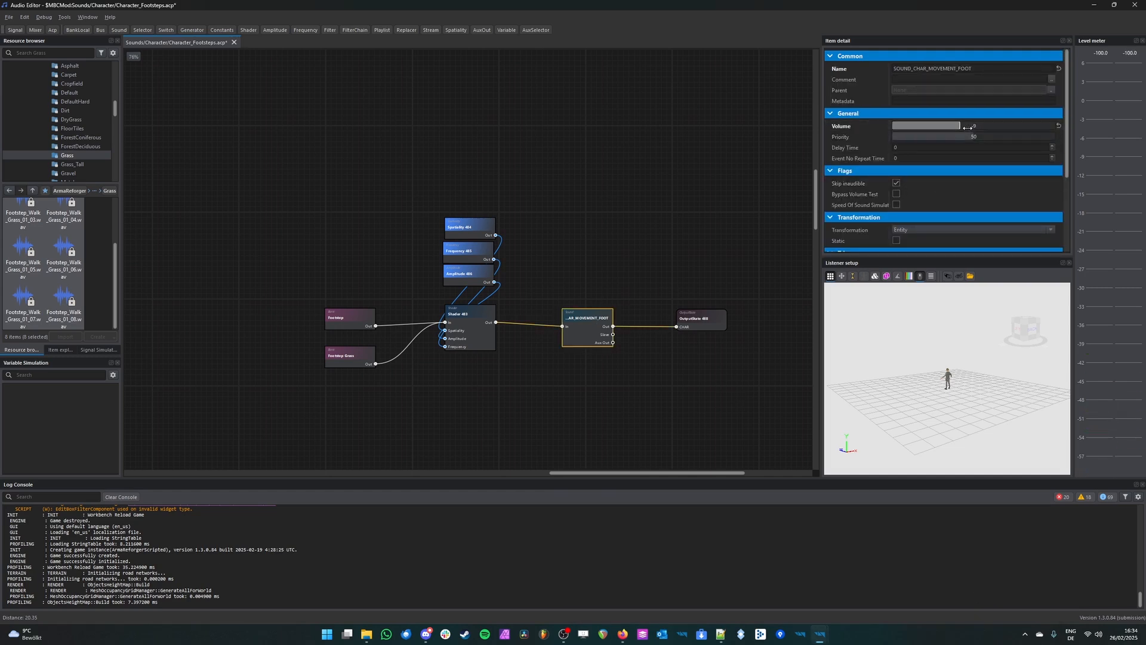
Step: Switch to the World Editor and play-test the quieter footsteps by walking the character around the ambulance
{"action": "mouse_move", "coordinate": [822, 635]}
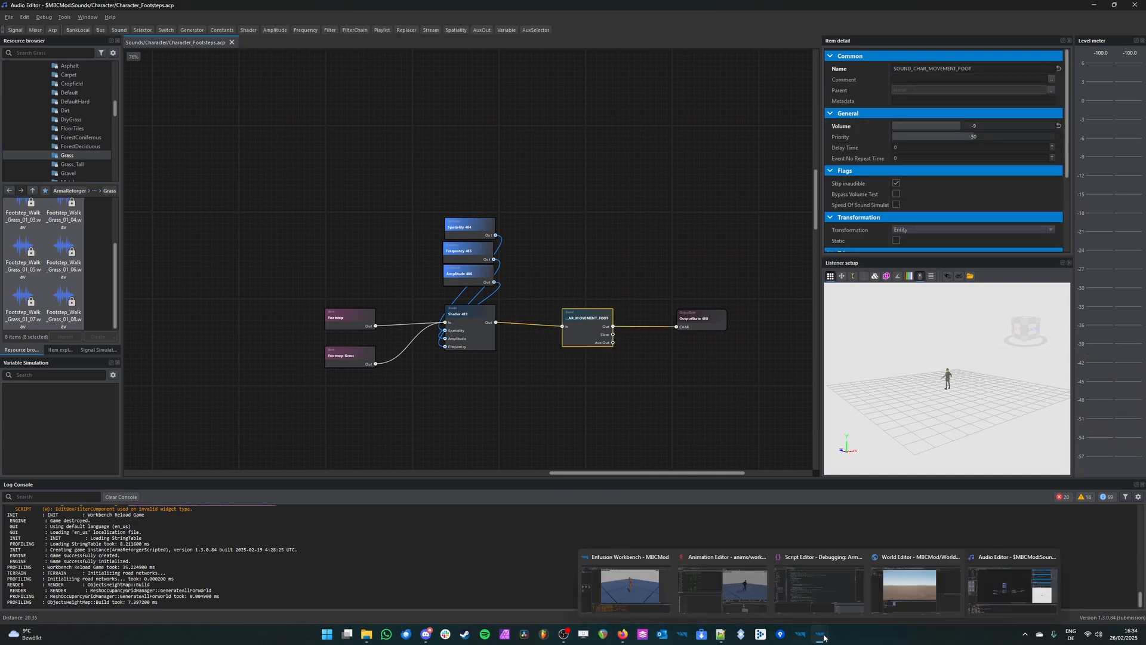
{"action": "left_click", "coordinate": [904, 585]}
{"action": "key", "text": "F5"}
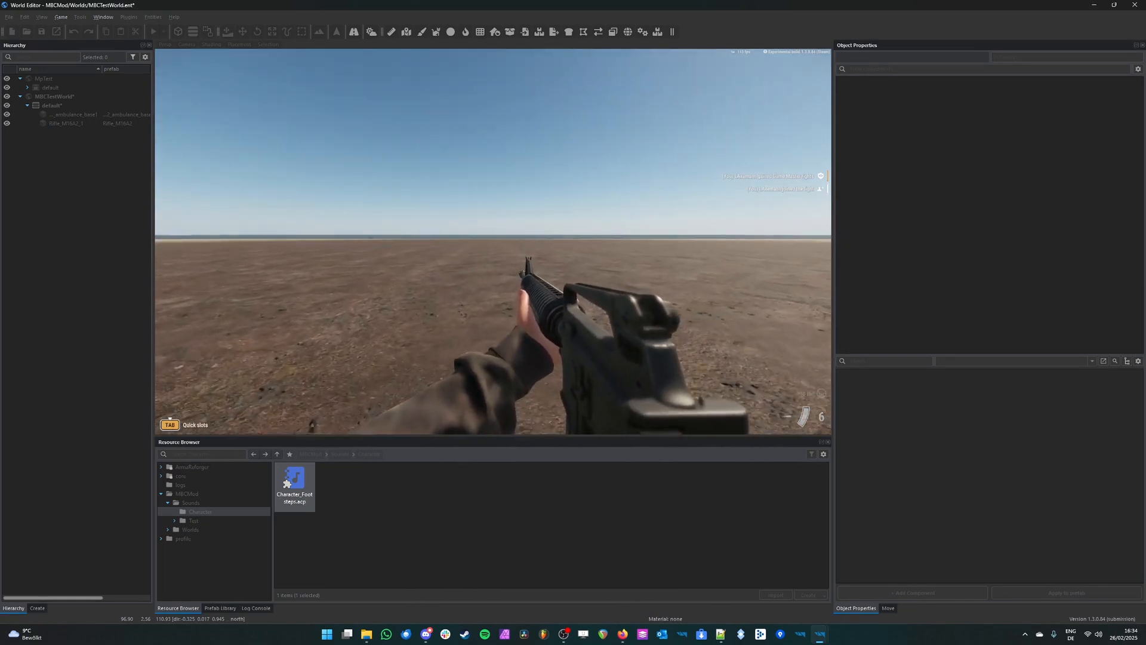
{"action": "key", "text": "w"}
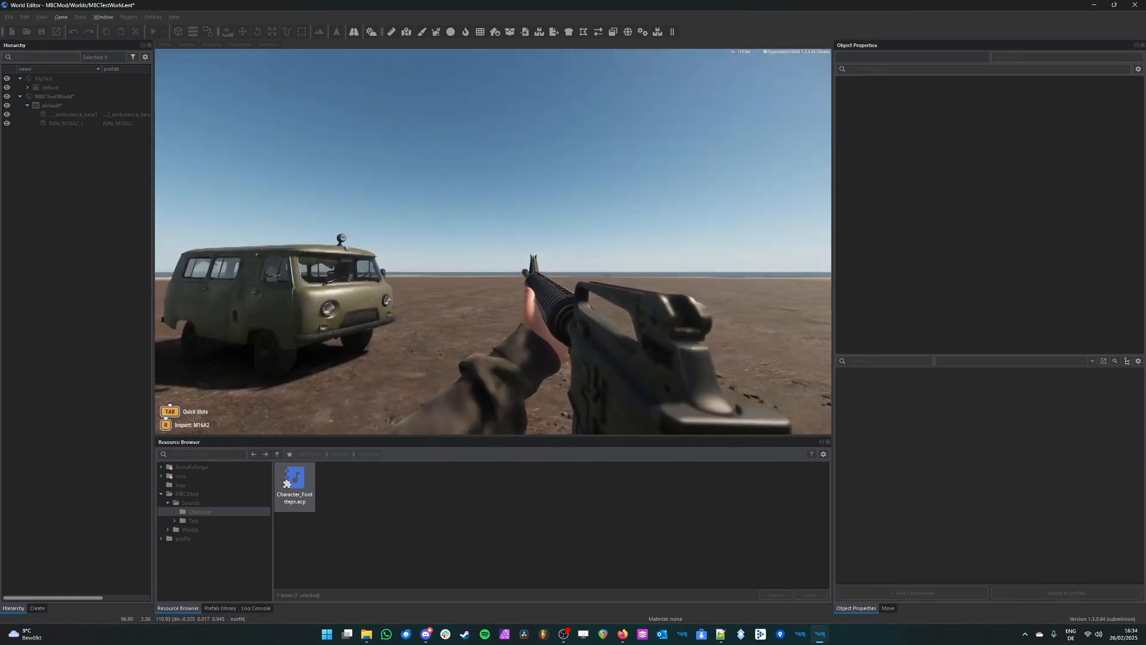
Step: Open the in-game diagnostic menu, go to its sound diagnostics, and enable Signals Debug
{"action": "key", "text": "super+alt"}
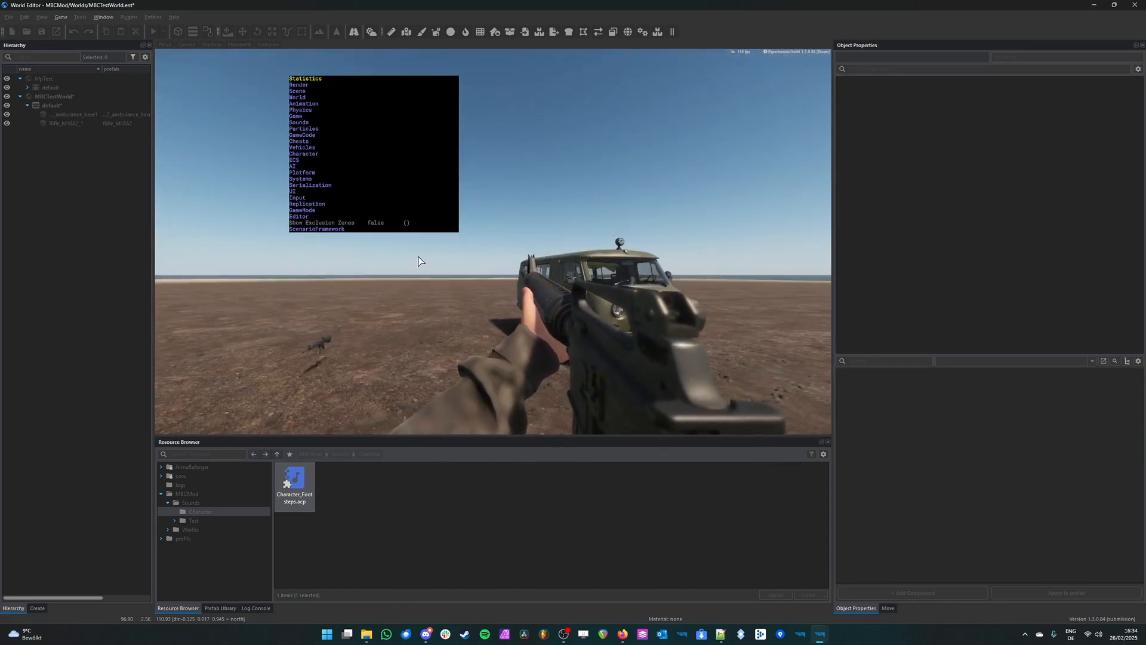
{"action": "key", "text": "super+alt"}
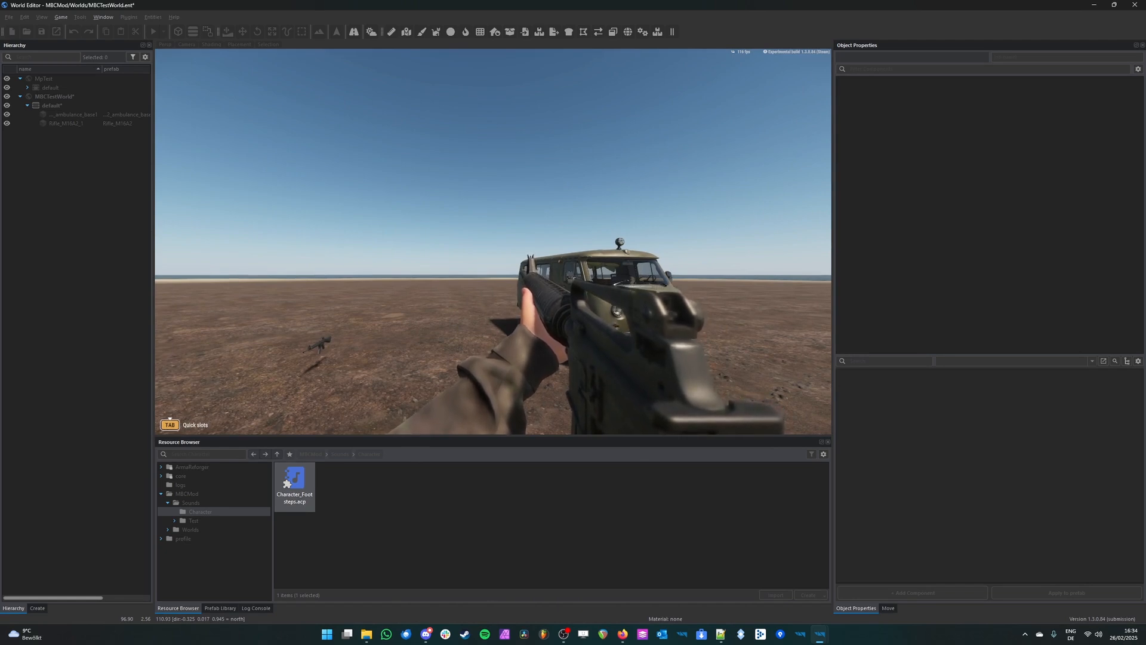
{"action": "key", "text": "super+alt"}
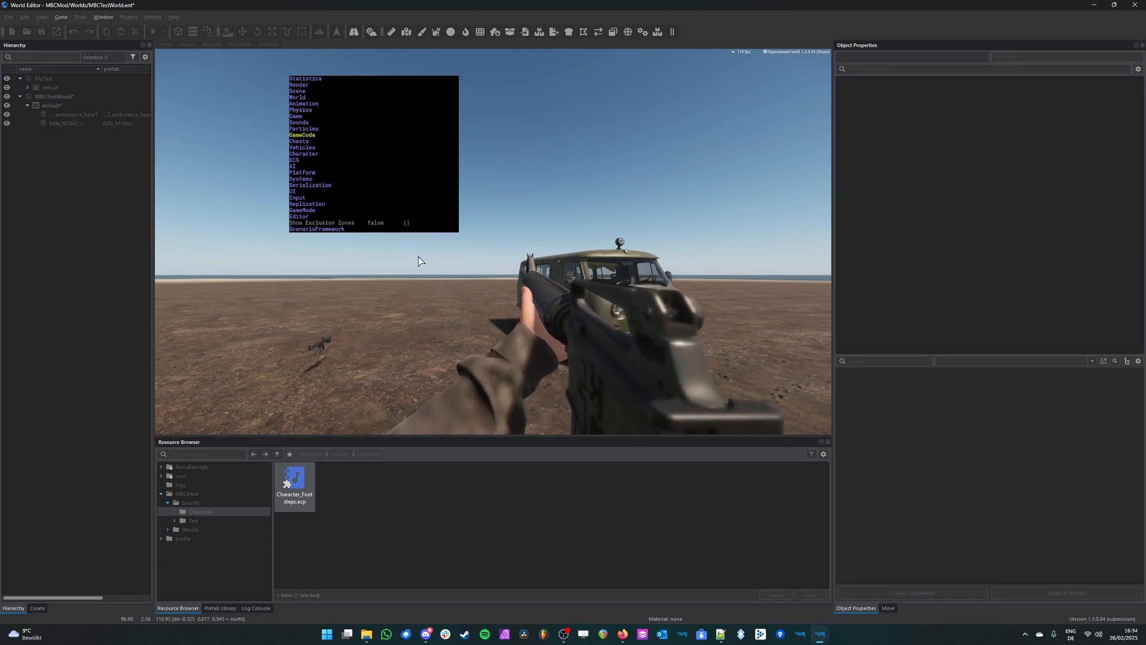
{"action": "key", "text": "Right"}
{"action": "key", "text": "Down"}
{"action": "key", "text": "Down"}
{"action": "key", "text": "Down"}
{"action": "key", "text": "Down"}
{"action": "key", "text": "Down"}
{"action": "key", "text": "Down"}
{"action": "key", "text": "Down"}
{"action": "key", "text": "Down"}
{"action": "key", "text": "Down"}
{"action": "key", "text": "Down"}
{"action": "key", "text": "Down"}
{"action": "key", "text": "Down"}
{"action": "key", "text": "Down"}
{"action": "key", "text": "Down"}
{"action": "key", "text": "Up"}
{"action": "key", "text": "Up"}
{"action": "key", "text": "Up"}
{"action": "key", "text": "Down"}
{"action": "key", "text": "Down"}
{"action": "key", "text": "Down"}
{"action": "key", "text": "Down"}
{"action": "key", "text": "Down"}
{"action": "key", "text": "Down"}
{"action": "key", "text": "Up"}
{"action": "key", "text": "Up"}
{"action": "key", "text": "Up"}
{"action": "key", "text": "Up"}
{"action": "key", "text": "Up"}
{"action": "key", "text": "Up"}
{"action": "key", "text": "Down"}
{"action": "key", "text": "Down"}
{"action": "key", "text": "Down"}
{"action": "key", "text": "Down"}
{"action": "key", "text": "Down"}
{"action": "key", "text": "Down"}
{"action": "key", "text": "Right"}
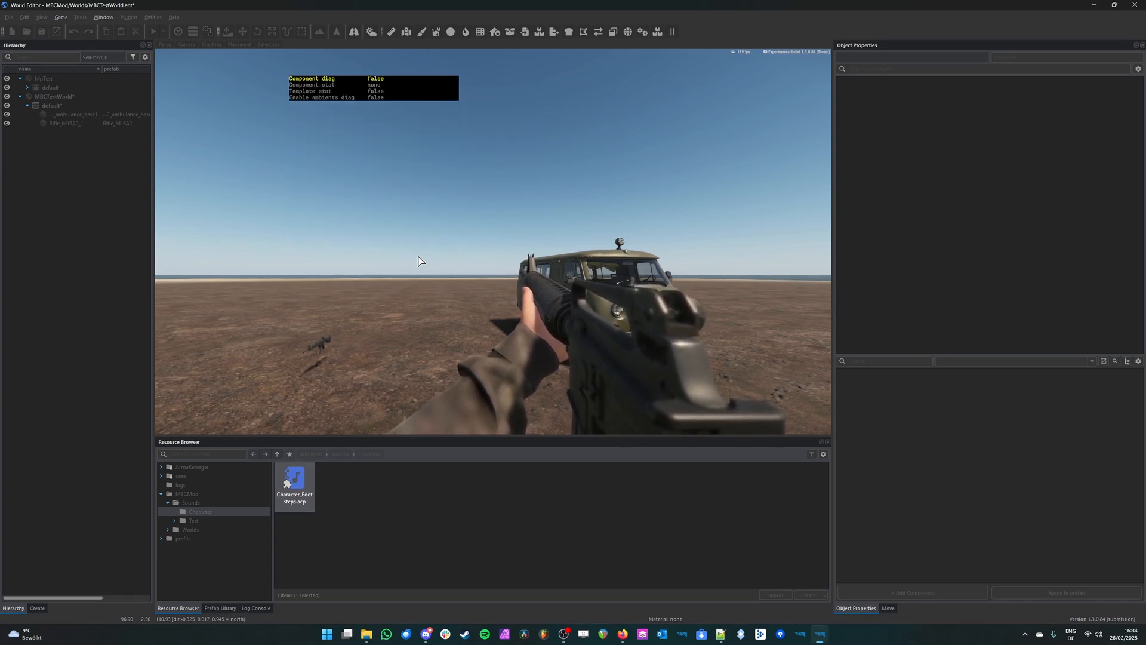
{"action": "key", "text": "Left"}
{"action": "key", "text": "Down"}
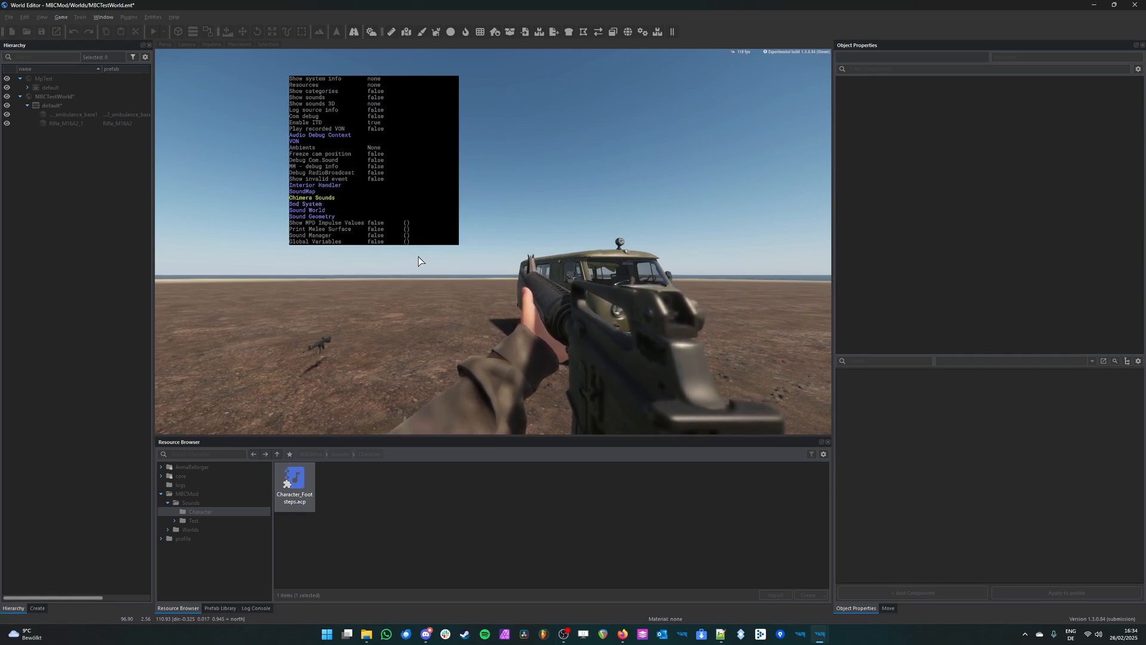
{"action": "key", "text": "Right"}
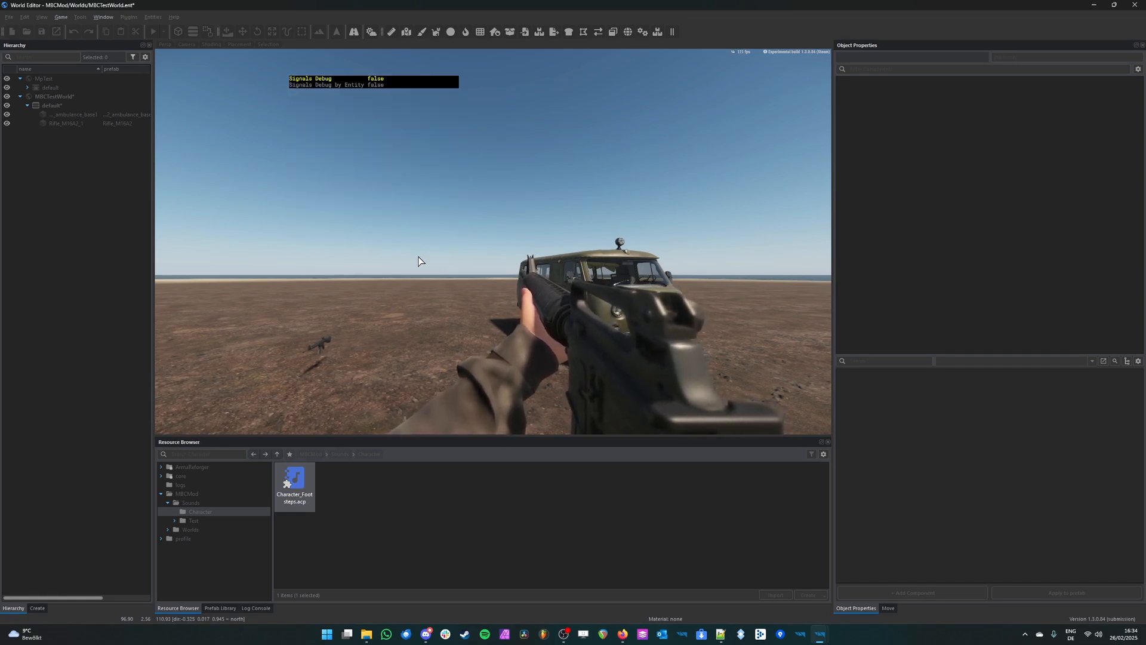
{"action": "key", "text": "Right"}
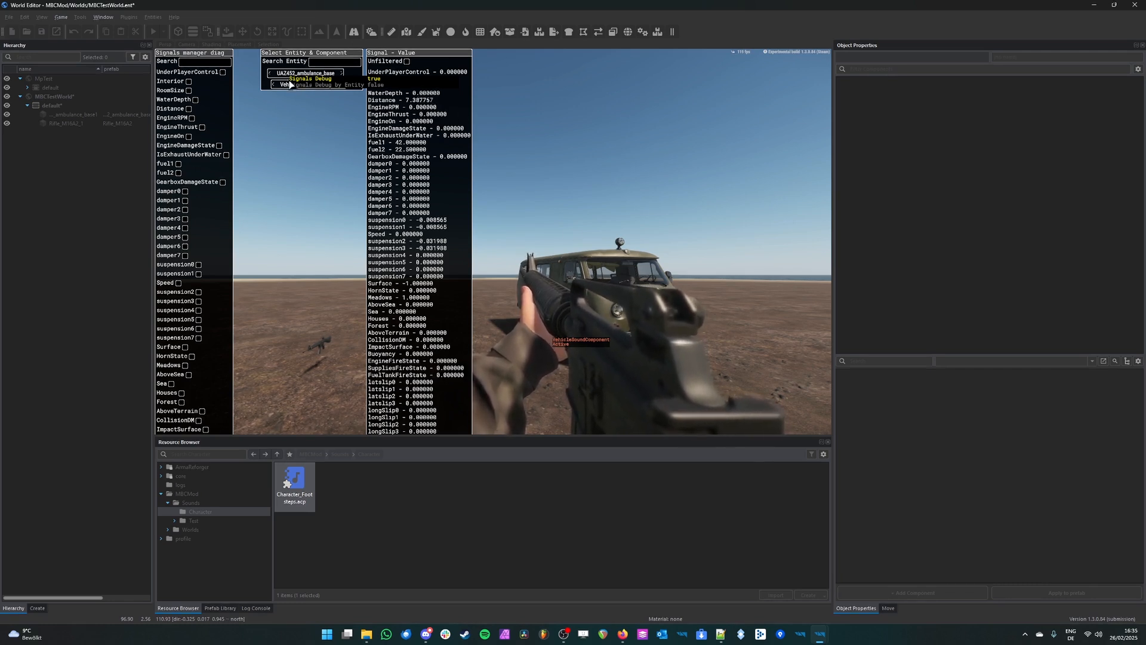
Step: Cycle through the entities in the signals diagnostic and select Character_US_Rifleman to list its signals
{"action": "left_click", "coordinate": [271, 73]}
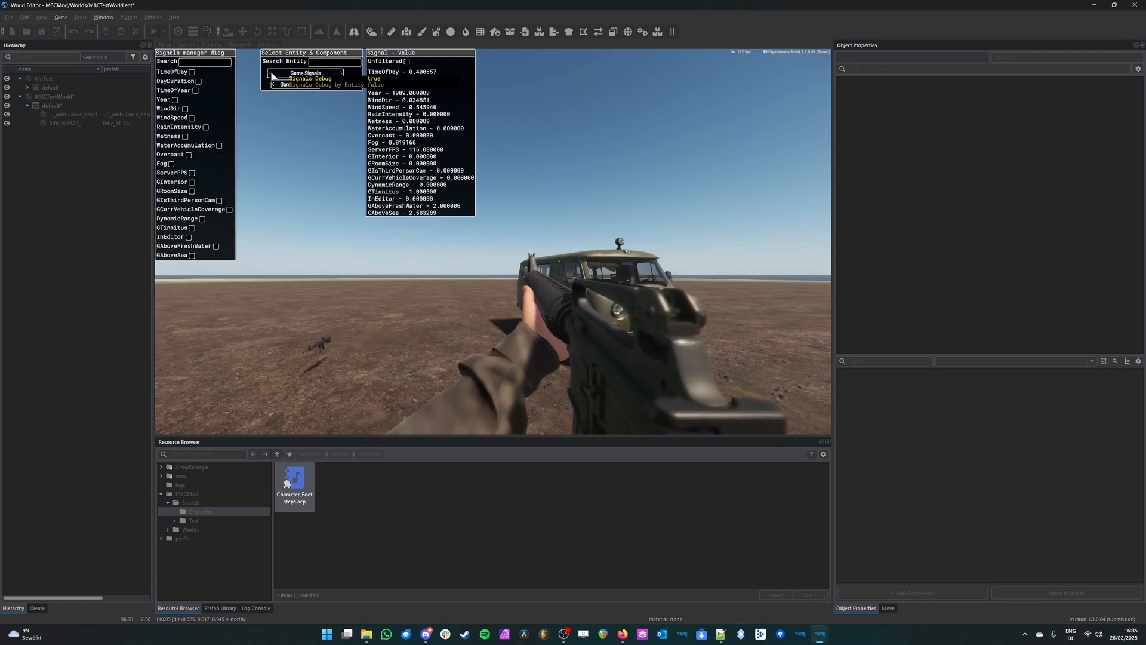
{"action": "left_click", "coordinate": [342, 73]}
{"action": "left_click", "coordinate": [269, 72]}
{"action": "left_click", "coordinate": [342, 72]}
{"action": "left_click", "coordinate": [343, 73]}
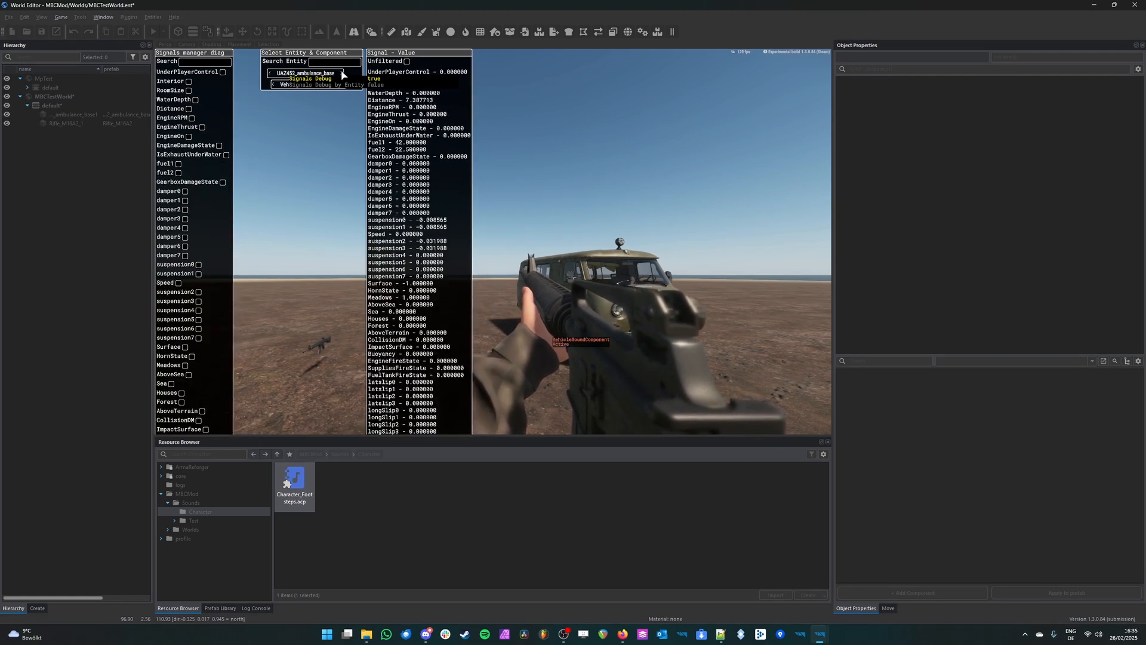
{"action": "left_click", "coordinate": [343, 73]}
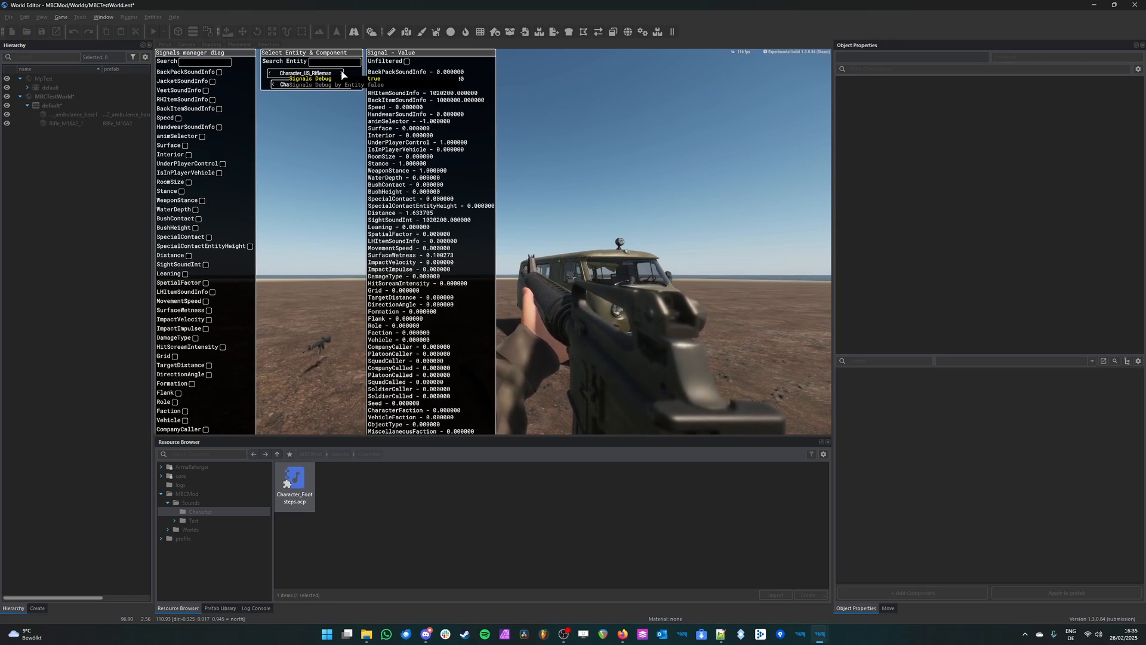
Step: Hide the diagnostic menu and move the character while watching the rifleman's signal values
{"action": "key", "text": "super+alt"}
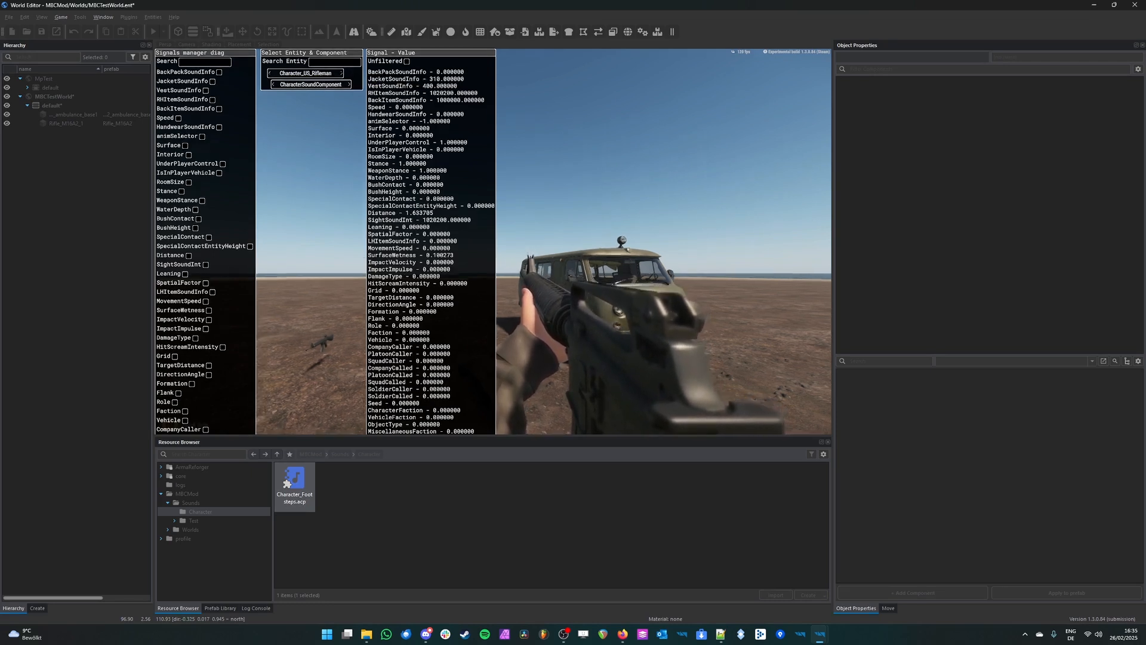
{"action": "key", "text": "super+alt"}
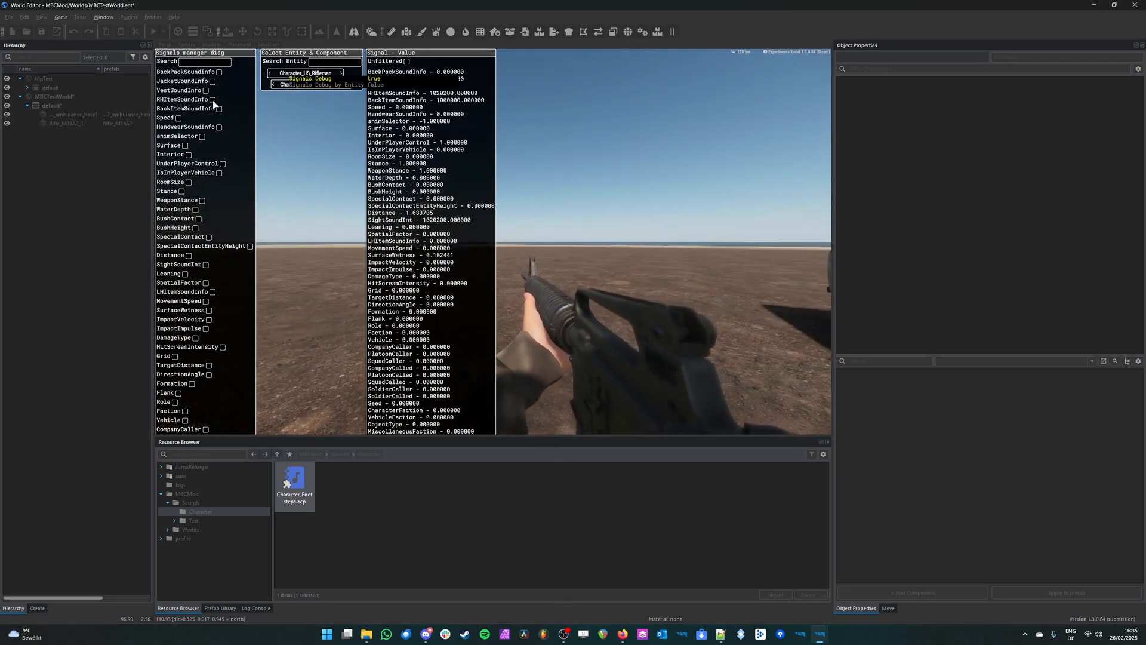
{"action": "key", "text": "super+alt"}
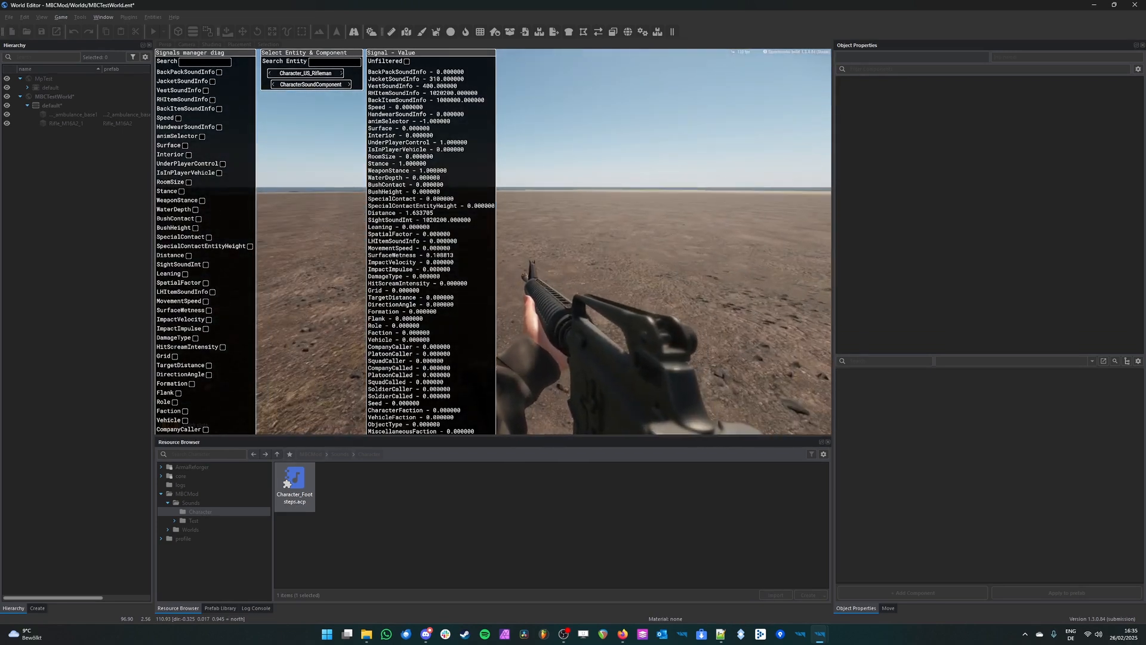
Step: Filter the rifleman's signals by "Speed" and display the Speed signal as a graph
{"action": "key", "text": "super+alt"}
{"action": "key", "text": "super+alt"}
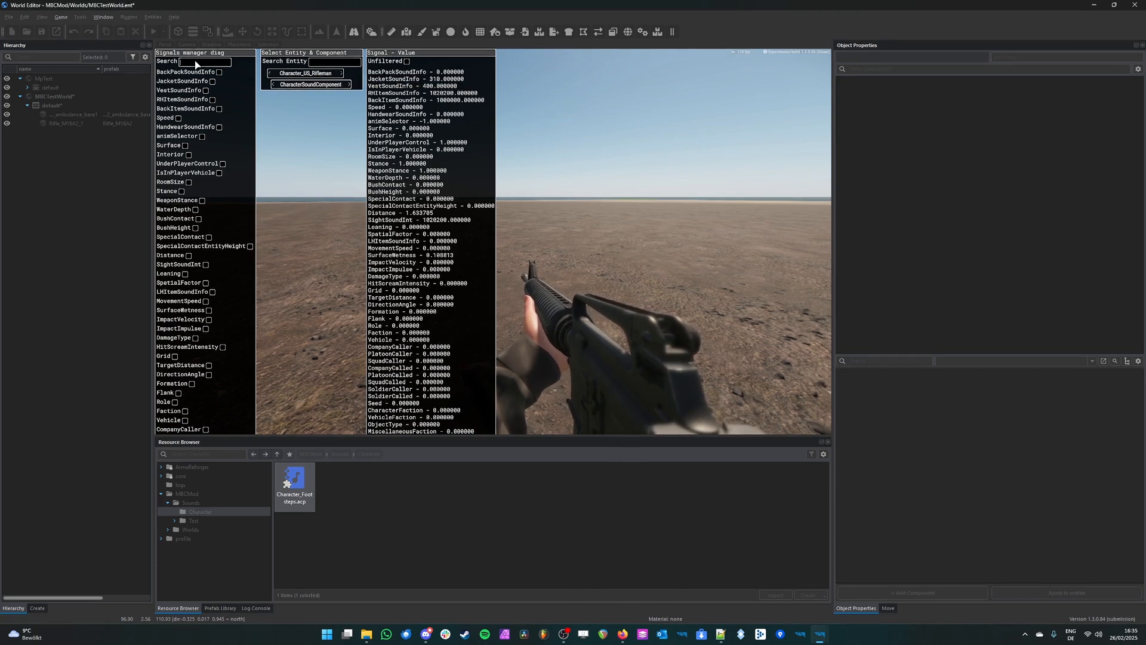
{"action": "type", "text": "Speed"}
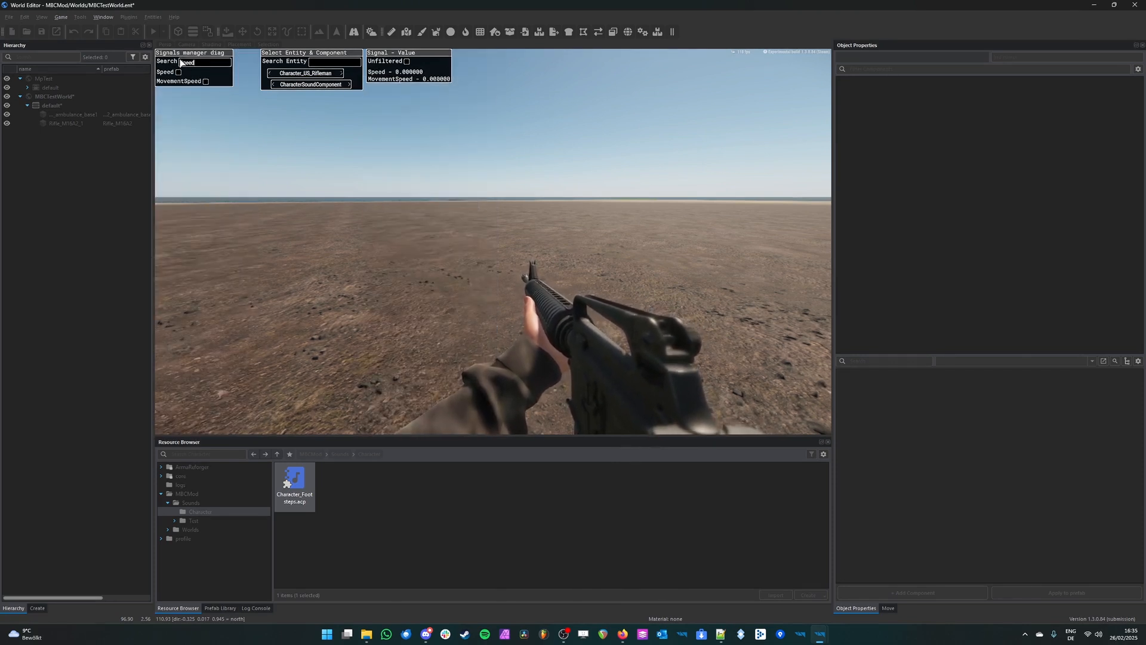
{"action": "left_click", "coordinate": [178, 73]}
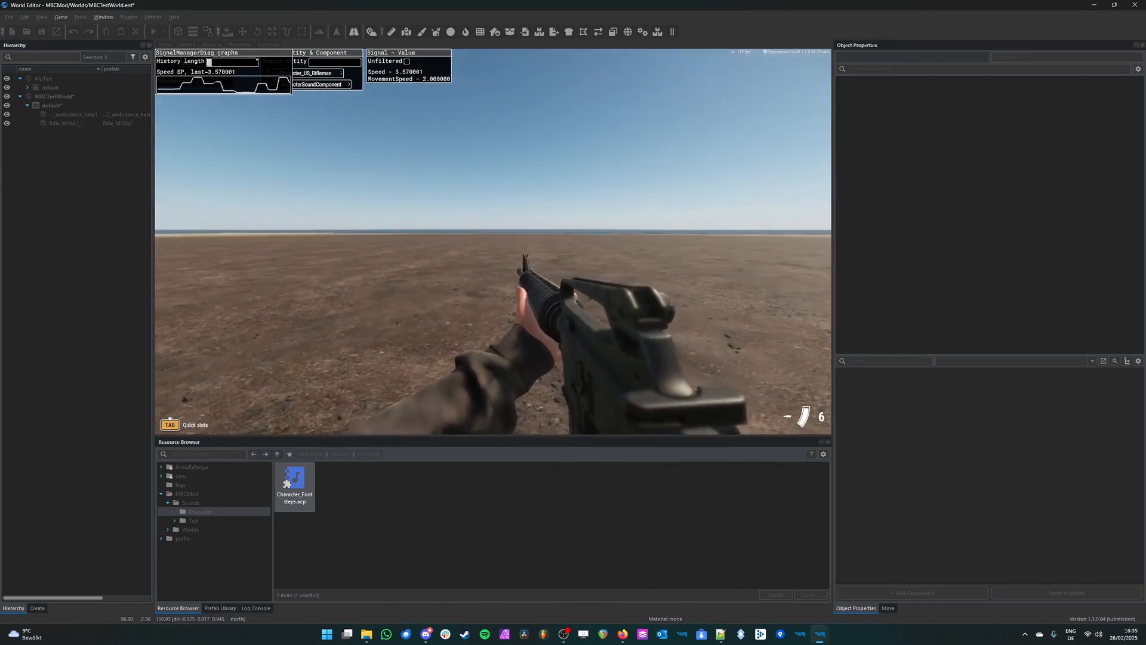
Step: Move the character at slower and faster paces to compare the Speed and MovementSpeed signals, and end play mode
{"action": "scroll", "coordinate": [493, 241], "scroll_direction": "down", "scroll_amount": 7}
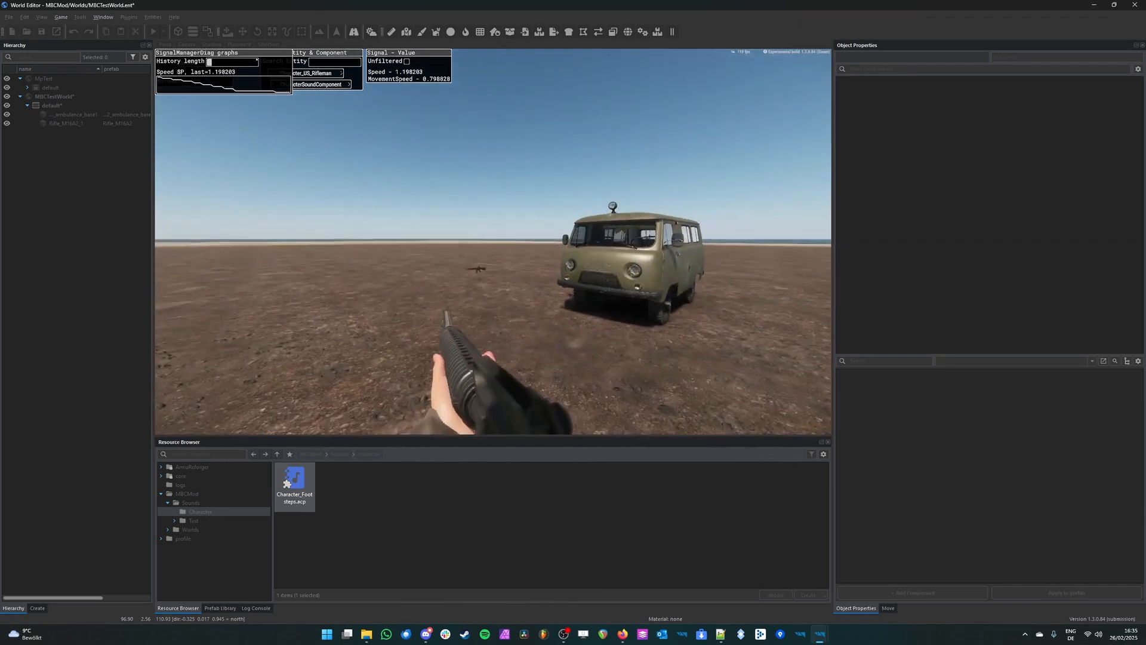
{"action": "scroll", "coordinate": [493, 241], "scroll_direction": "up", "scroll_amount": 1}
{"action": "scroll", "coordinate": [493, 242], "scroll_direction": "up", "scroll_amount": 7}
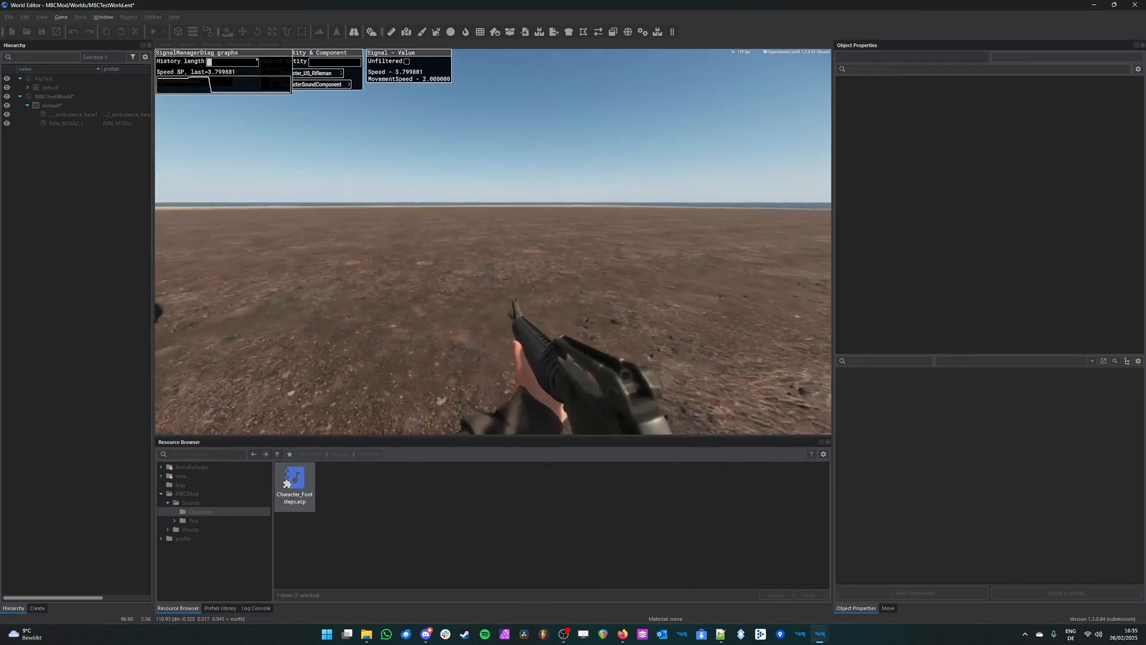
{"action": "key", "text": "w"}
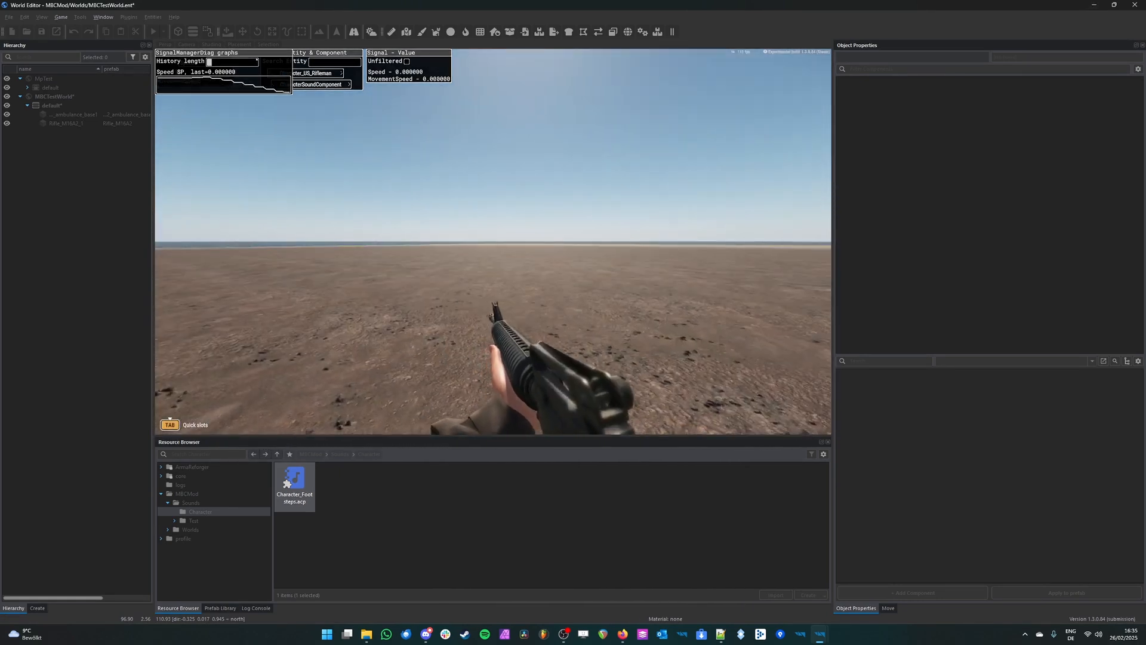
{"action": "key", "text": "s"}
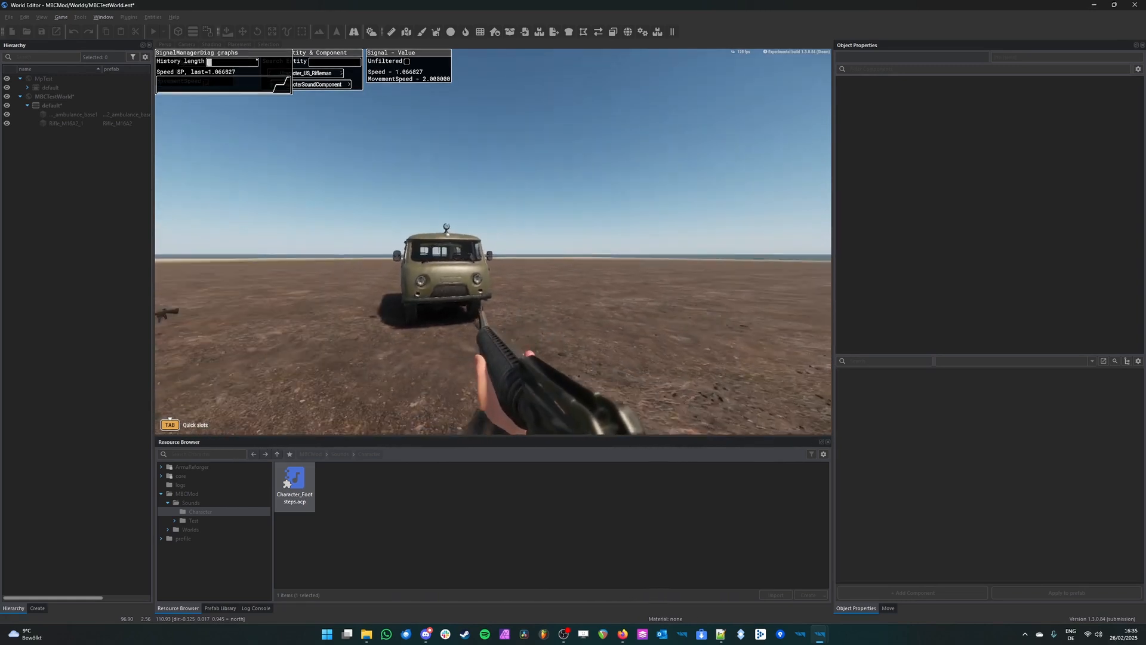
{"action": "key", "text": "Escape"}
Step: Select the ambulance in the world and inspect its SignalsManagerComponent
{"action": "left_click", "coordinate": [528, 319]}
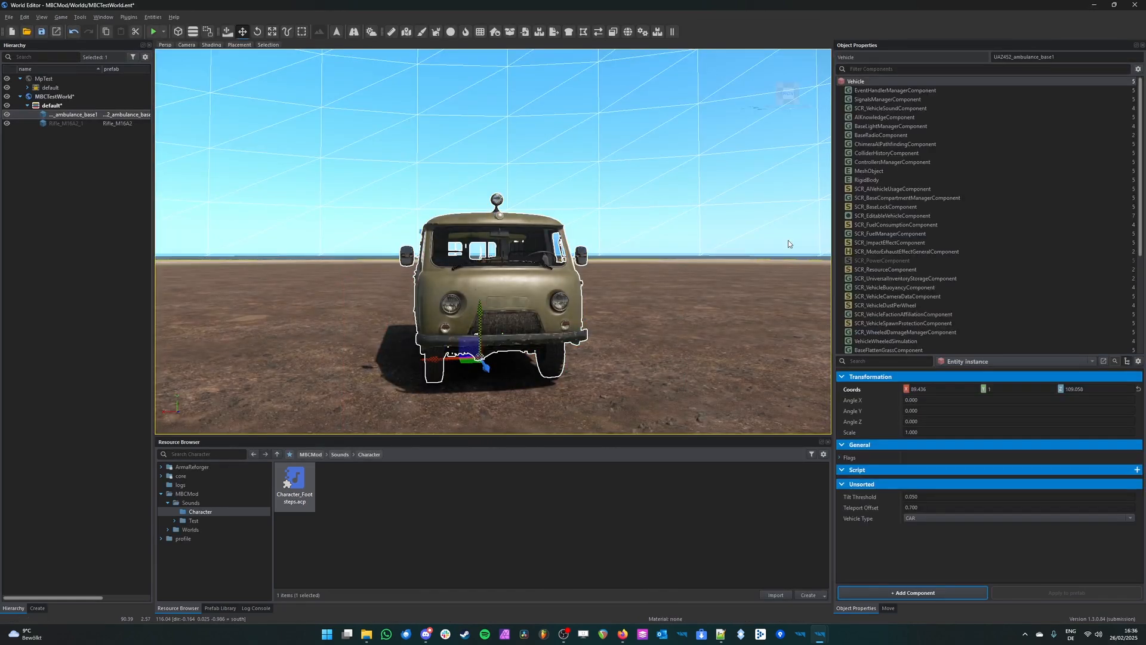
{"action": "left_click", "coordinate": [878, 100]}
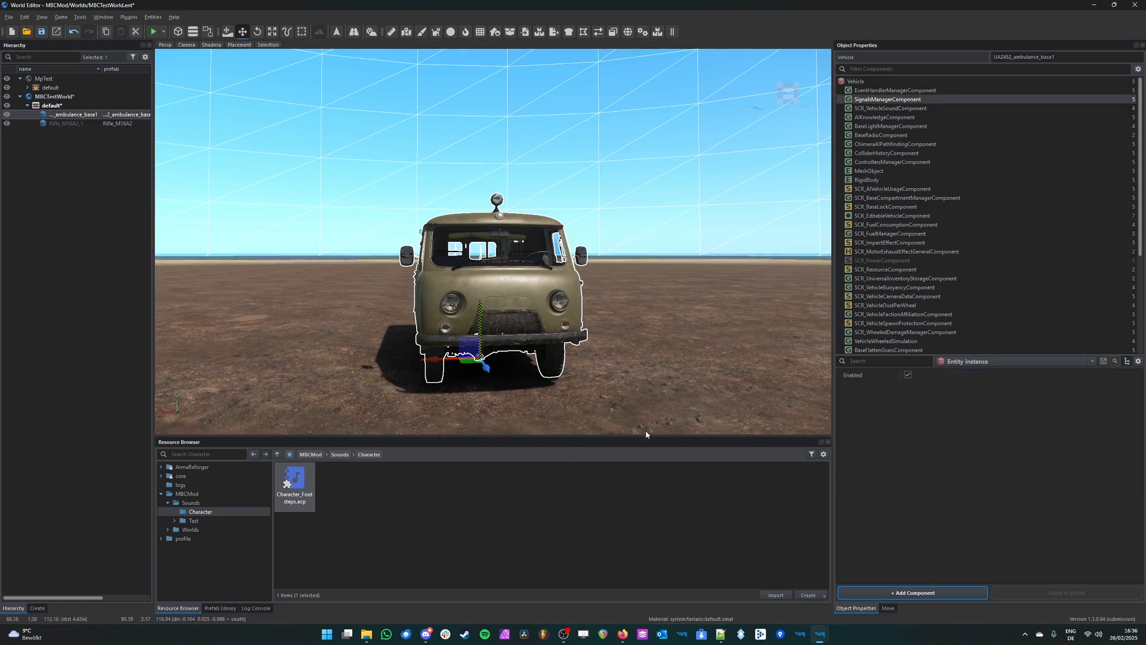
Step: Return to the Audio Editor and review the Footstep and Footstep Grass banks, the shader, and the sound node connections
{"action": "mouse_move", "coordinate": [819, 634]}
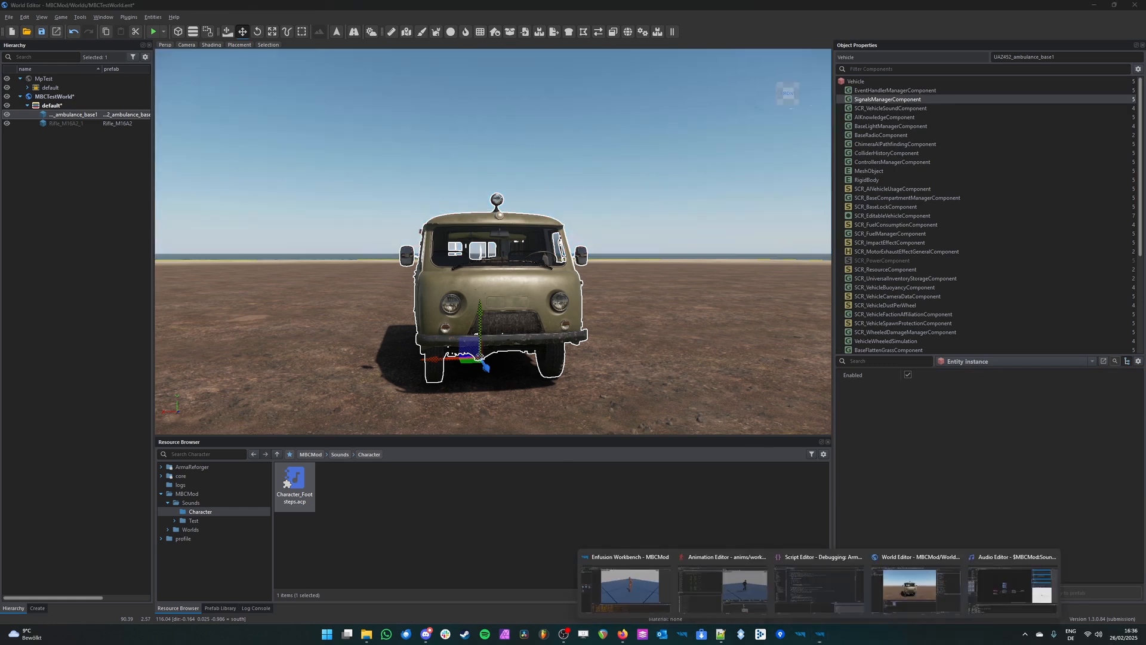
{"action": "left_click", "coordinate": [1013, 585]}
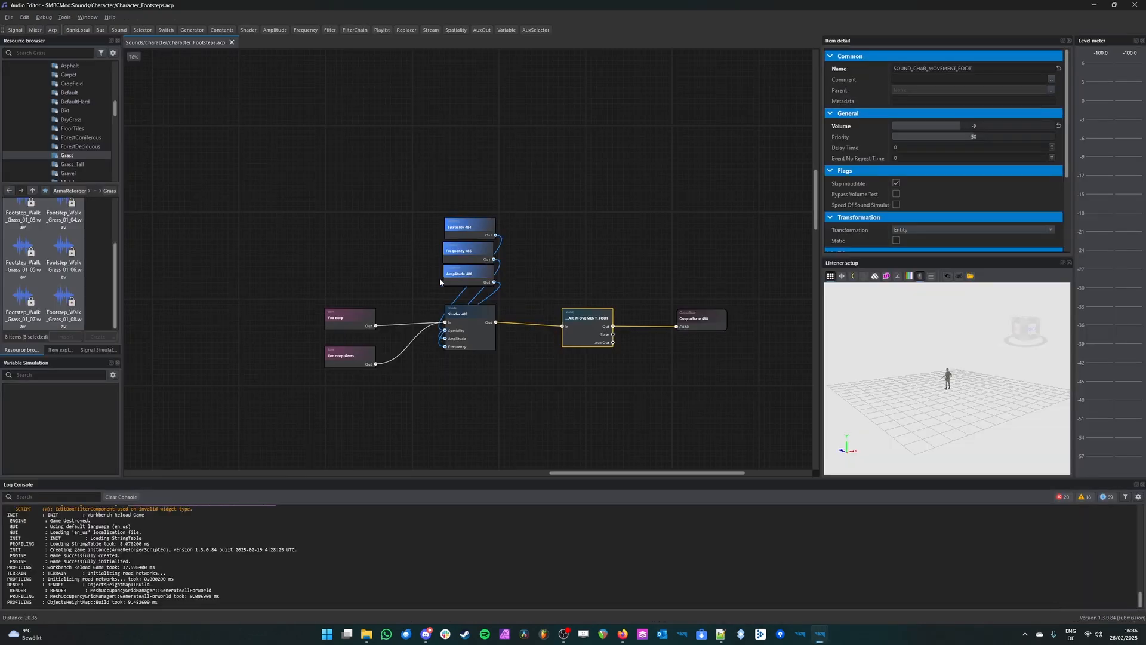
{"action": "scroll", "coordinate": [581, 214], "scroll_direction": "down", "scroll_amount": 3}
{"action": "middle_click_drag", "start_coordinate": [347, 320], "coordinate": [440, 287]}
{"action": "scroll", "coordinate": [440, 286], "scroll_direction": "up", "scroll_amount": 1}
{"action": "middle_click_drag", "start_coordinate": [311, 310], "coordinate": [419, 259]}
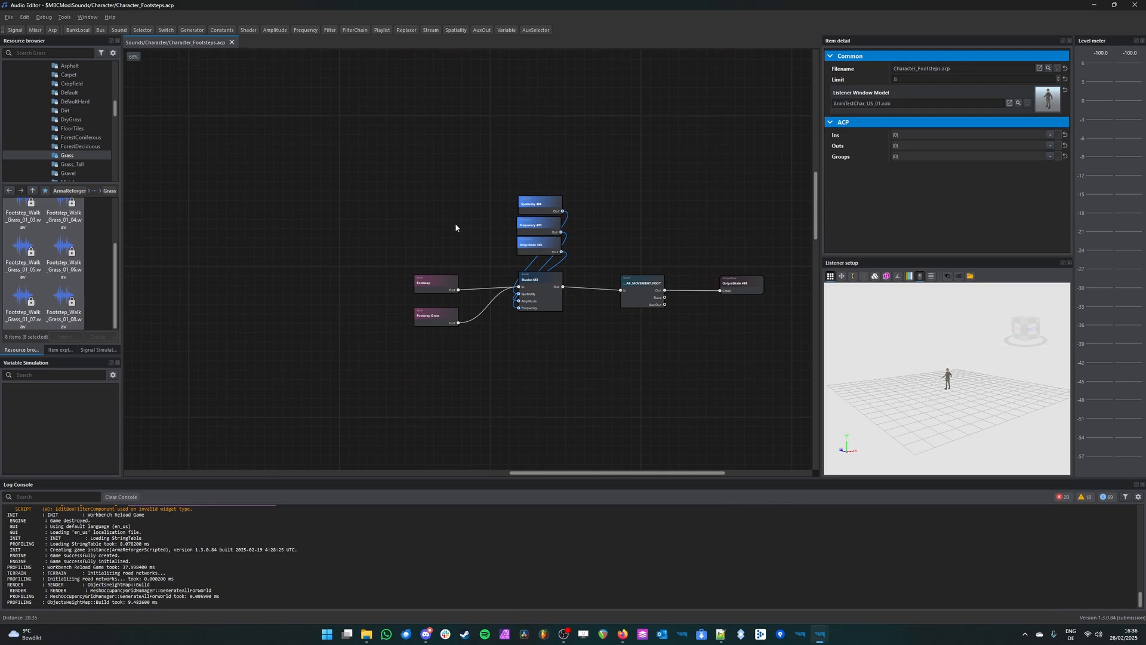
{"action": "scroll", "coordinate": [455, 223], "scroll_direction": "up", "scroll_amount": 3}
{"action": "middle_click_drag", "start_coordinate": [400, 244], "coordinate": [522, 214]}
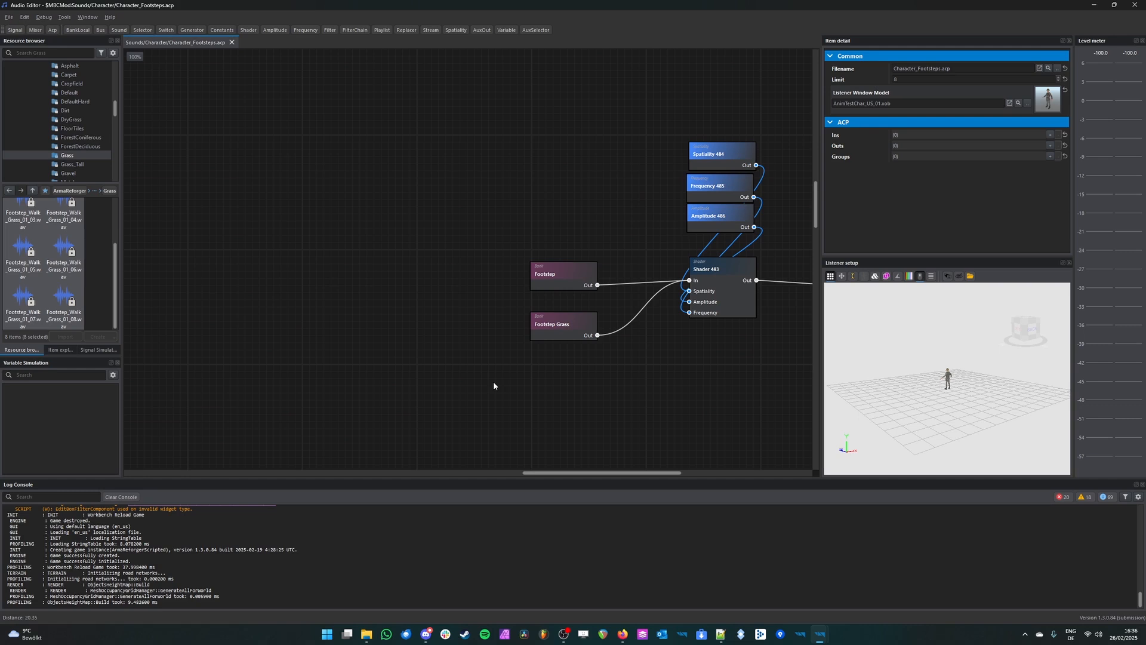
{"action": "middle_click_drag", "start_coordinate": [532, 159], "coordinate": [402, 157]}
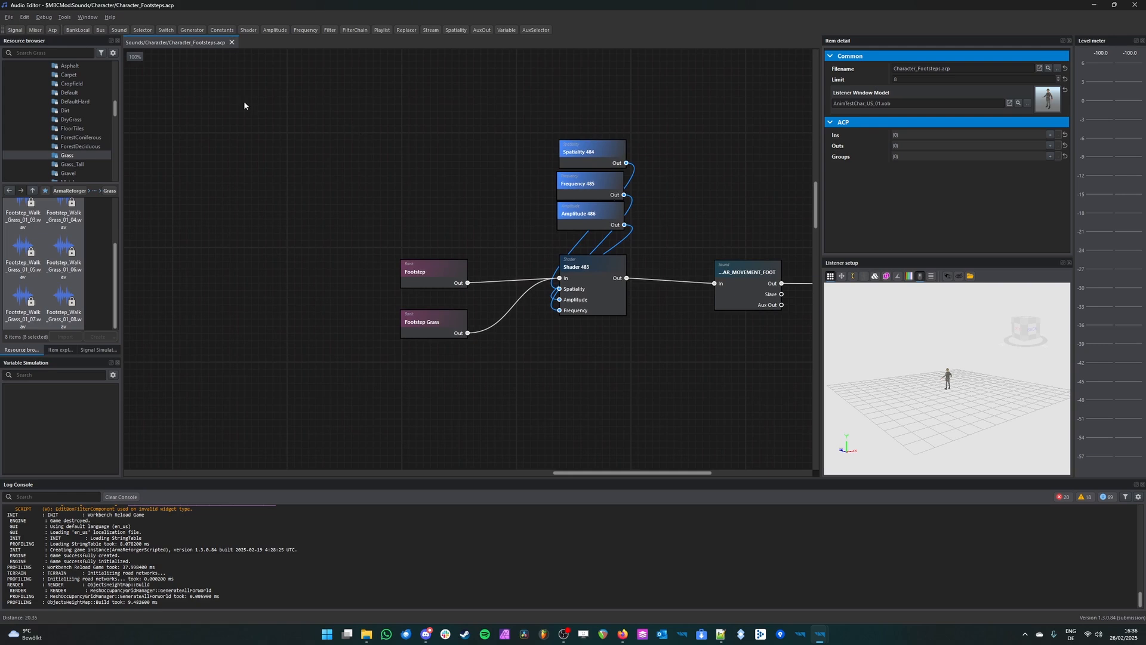
Step: Create a new signal file named FootstepTestSignal in the MBCMod Sounds/Character folder
{"action": "left_click", "coordinate": [9, 16]}
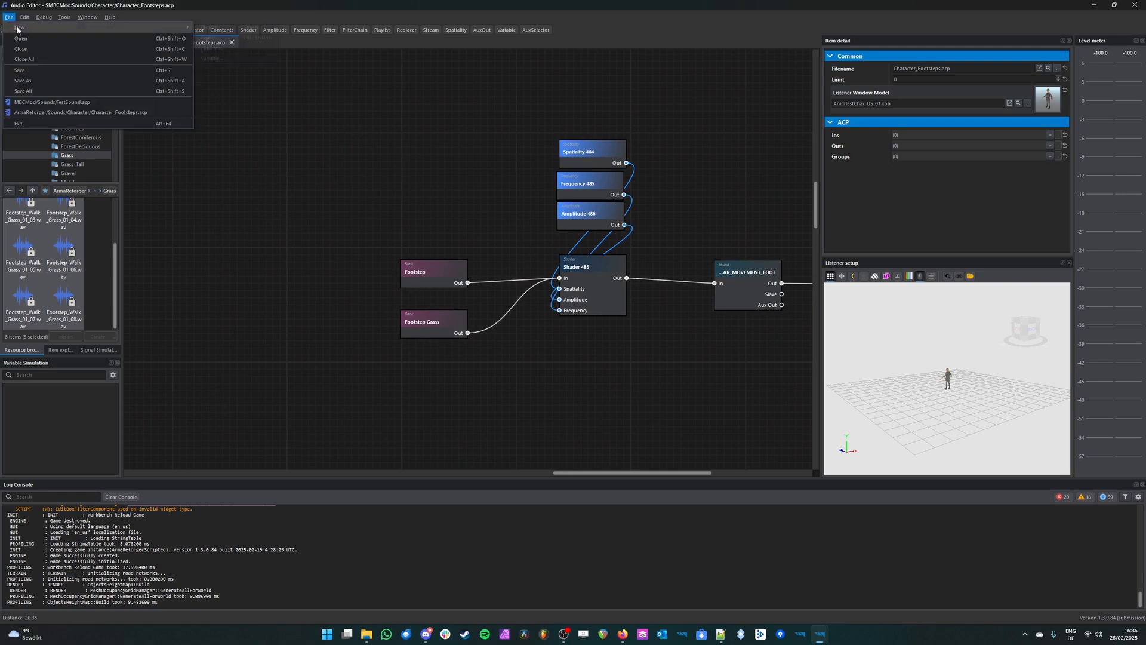
{"action": "mouse_move", "coordinate": [179, 27]}
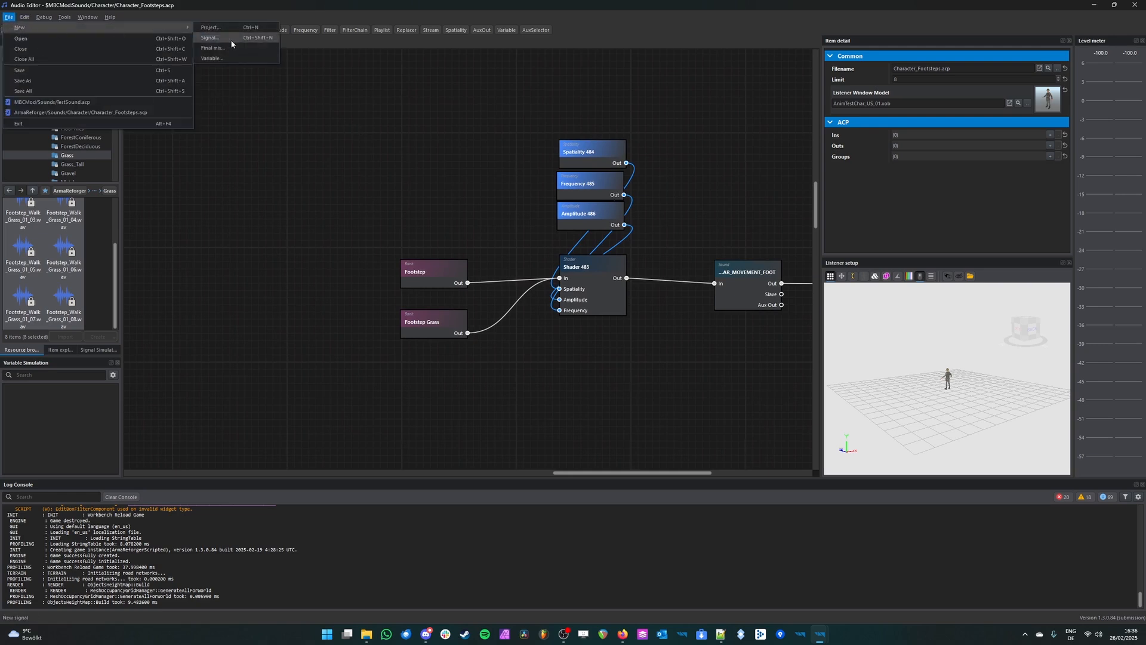
{"action": "left_click", "coordinate": [231, 42]}
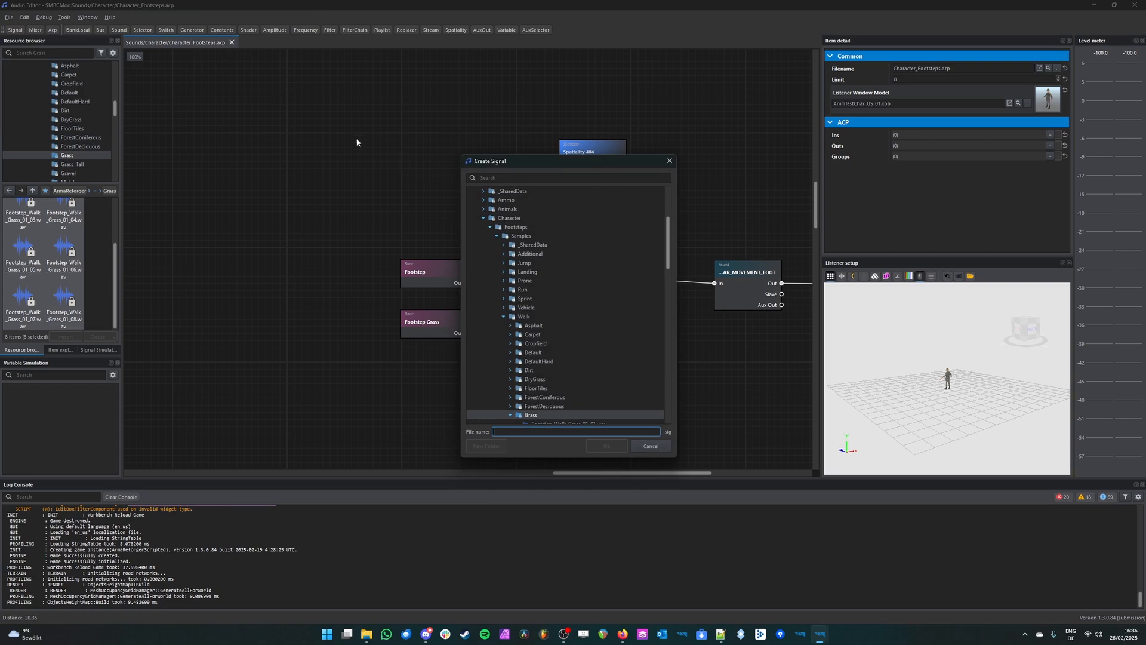
{"action": "scroll", "coordinate": [568, 299], "scroll_direction": "up", "scroll_amount": 5}
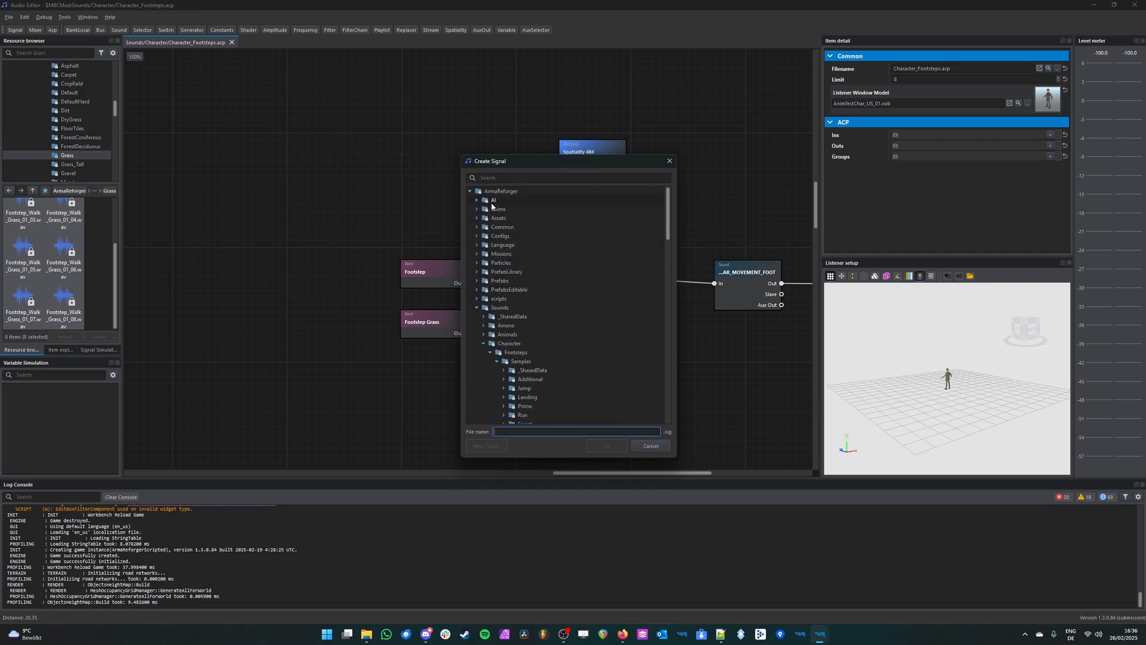
{"action": "left_click", "coordinate": [470, 191]}
{"action": "left_click", "coordinate": [470, 218]}
{"action": "left_click", "coordinate": [476, 227]}
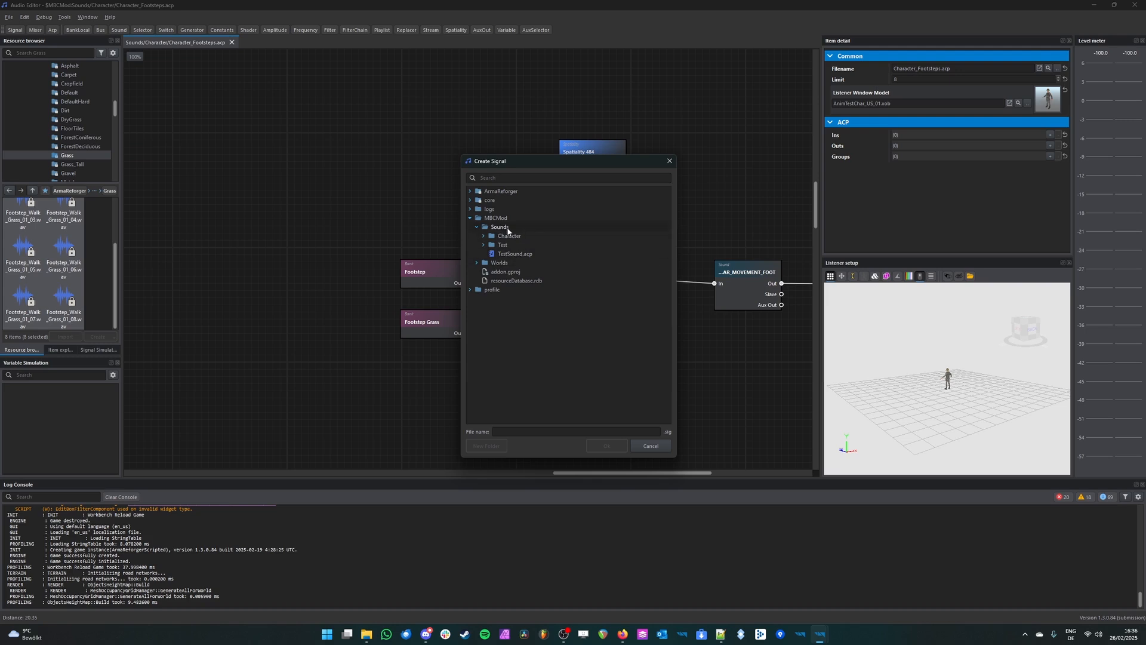
{"action": "left_click", "coordinate": [484, 236]}
{"action": "left_click", "coordinate": [504, 237]}
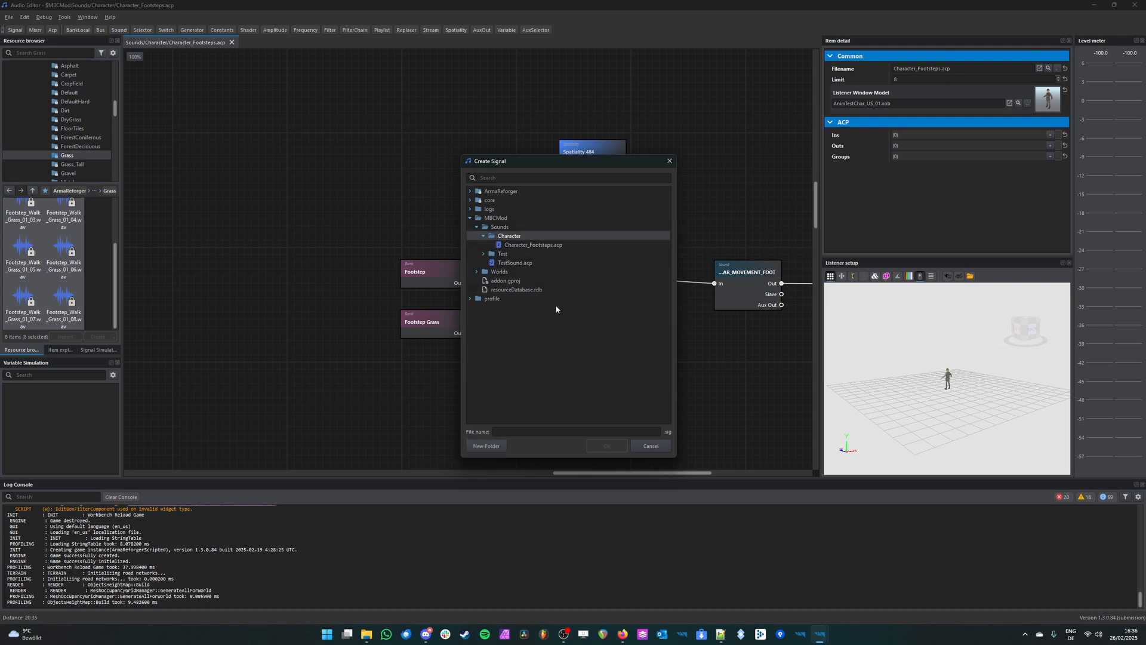
{"action": "left_click", "coordinate": [527, 432]}
{"action": "type", "text": "F"}
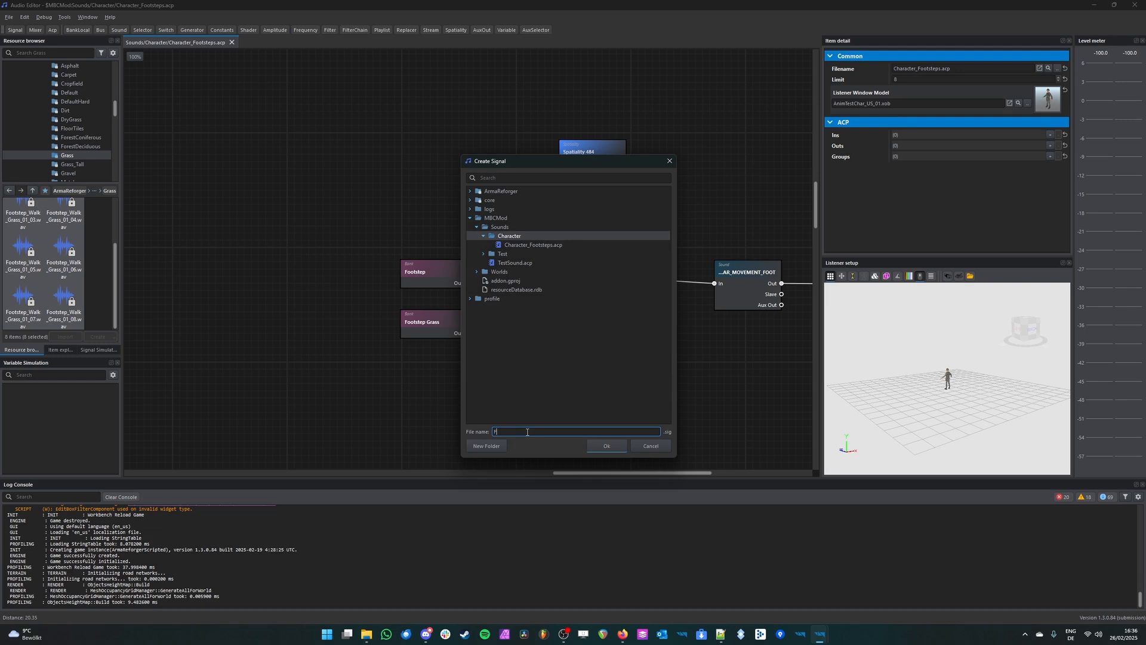
{"action": "type", "text": "ootstepTestSignal"}
{"action": "left_click", "coordinate": [615, 447]}
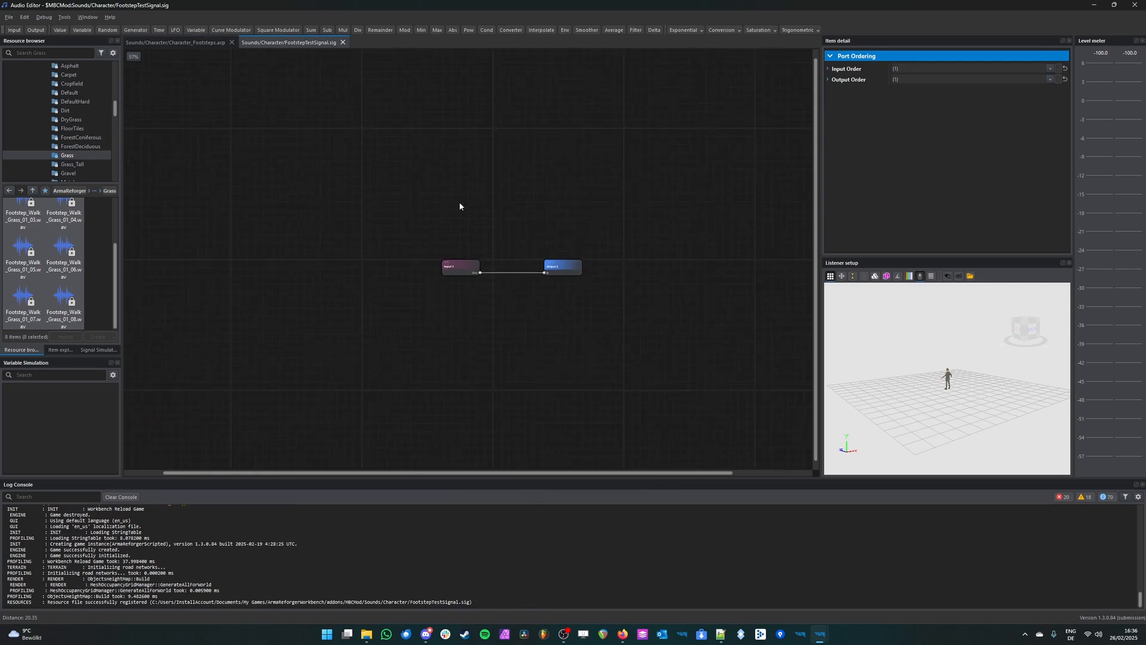
Step: Examine the new signal's default input and output nodes and review the Character_Footsteps graph alongside it
{"action": "scroll", "coordinate": [460, 201], "scroll_direction": "up", "scroll_amount": 3}
{"action": "left_click_drag", "start_coordinate": [735, 244], "coordinate": [343, 400]}
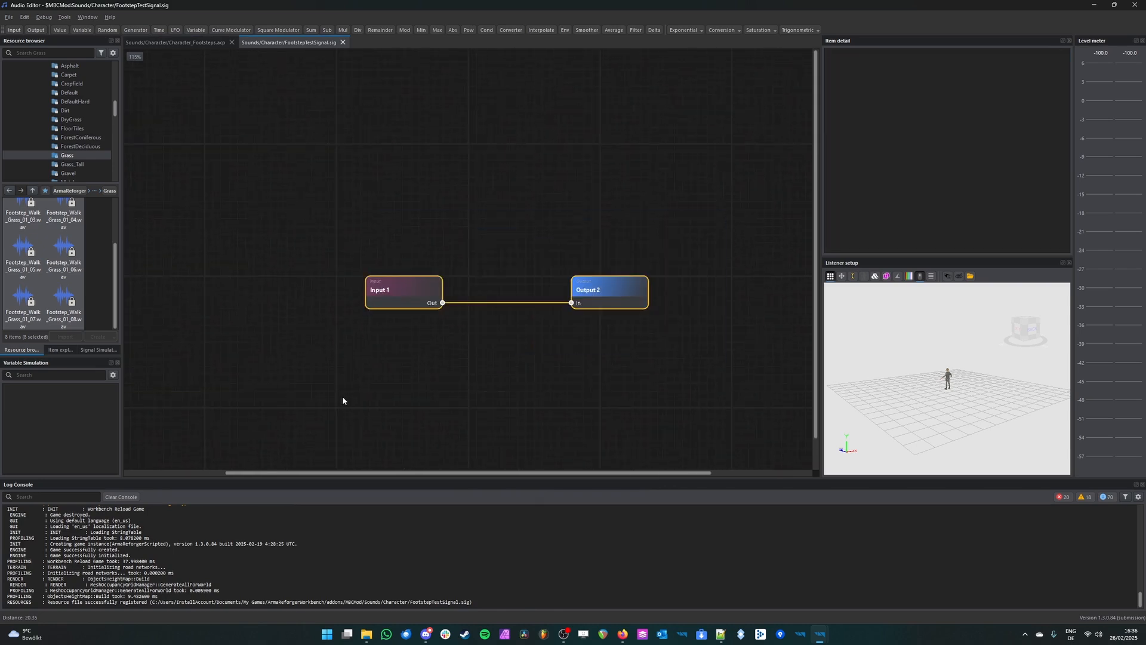
{"action": "left_click", "coordinate": [568, 398]}
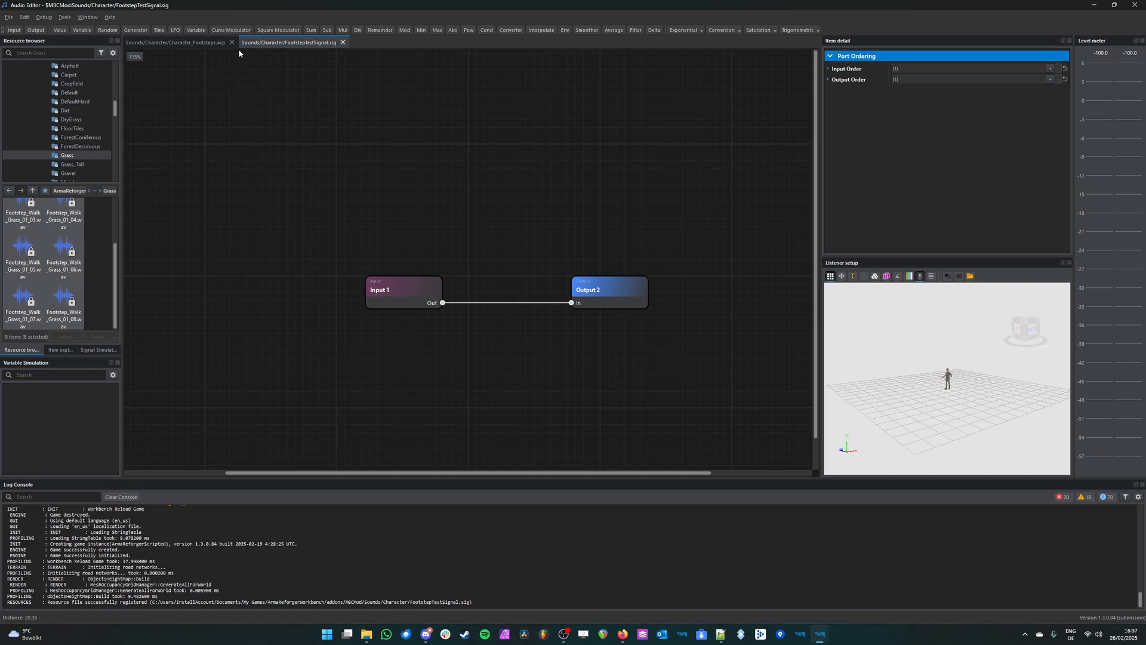
{"action": "left_click", "coordinate": [205, 45]}
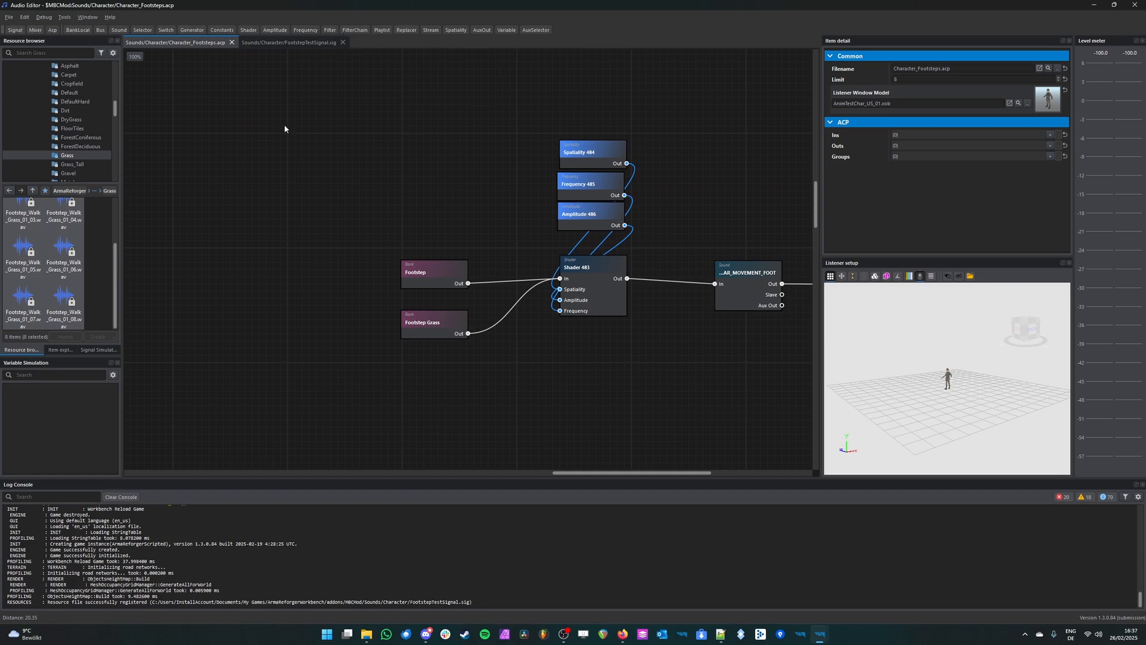
{"action": "middle_click_drag", "start_coordinate": [487, 193], "coordinate": [334, 206]}
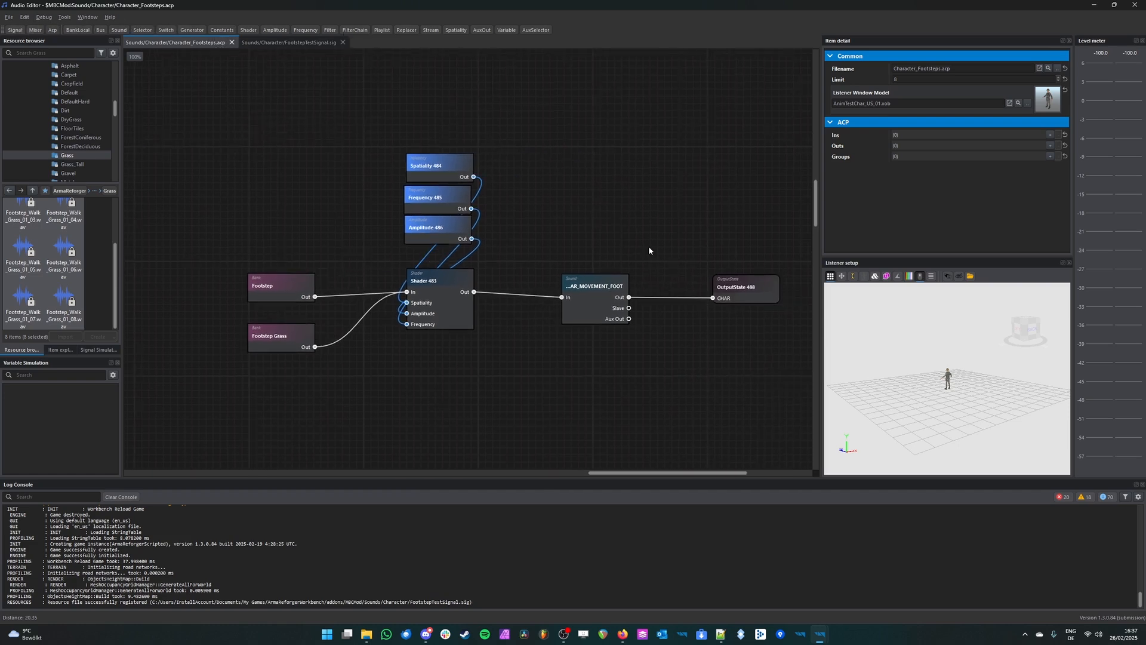
{"action": "left_click", "coordinate": [293, 42]}
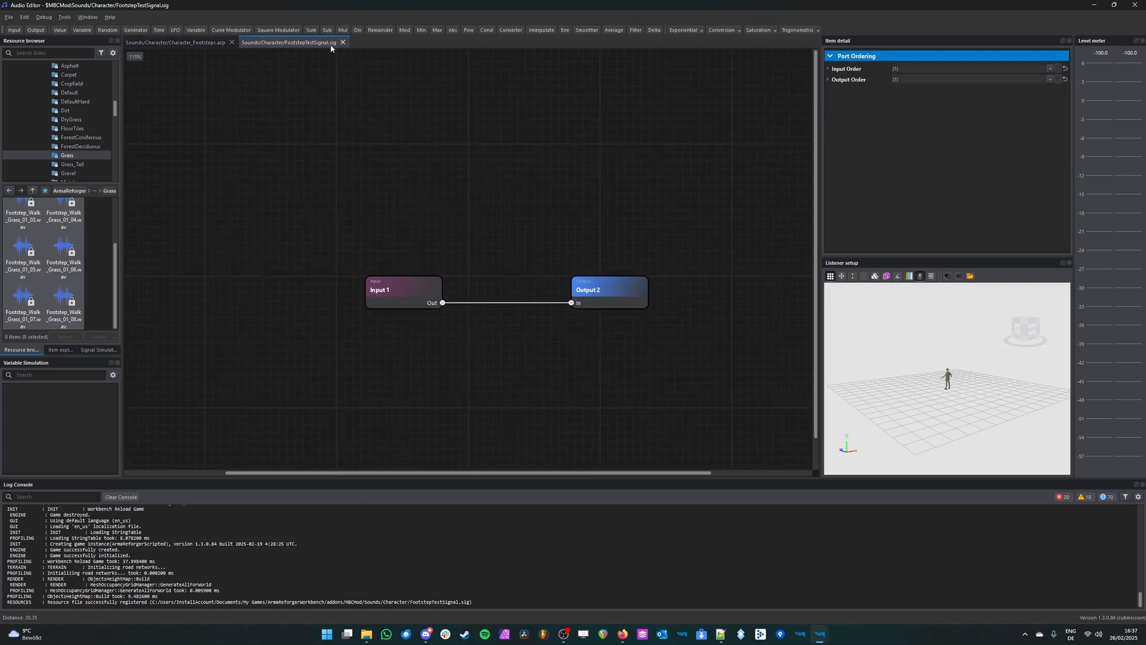
Step: Delete the default input and output nodes from the FootstepTestSignal graph
{"action": "middle_click_drag", "start_coordinate": [633, 203], "coordinate": [585, 200]}
{"action": "scroll", "coordinate": [540, 201], "scroll_direction": "down", "scroll_amount": 4}
{"action": "middle_click_drag", "start_coordinate": [596, 259], "coordinate": [509, 273]}
{"action": "scroll", "coordinate": [464, 283], "scroll_direction": "up", "scroll_amount": 4}
{"action": "left_click_drag", "start_coordinate": [464, 287], "coordinate": [564, 282]}
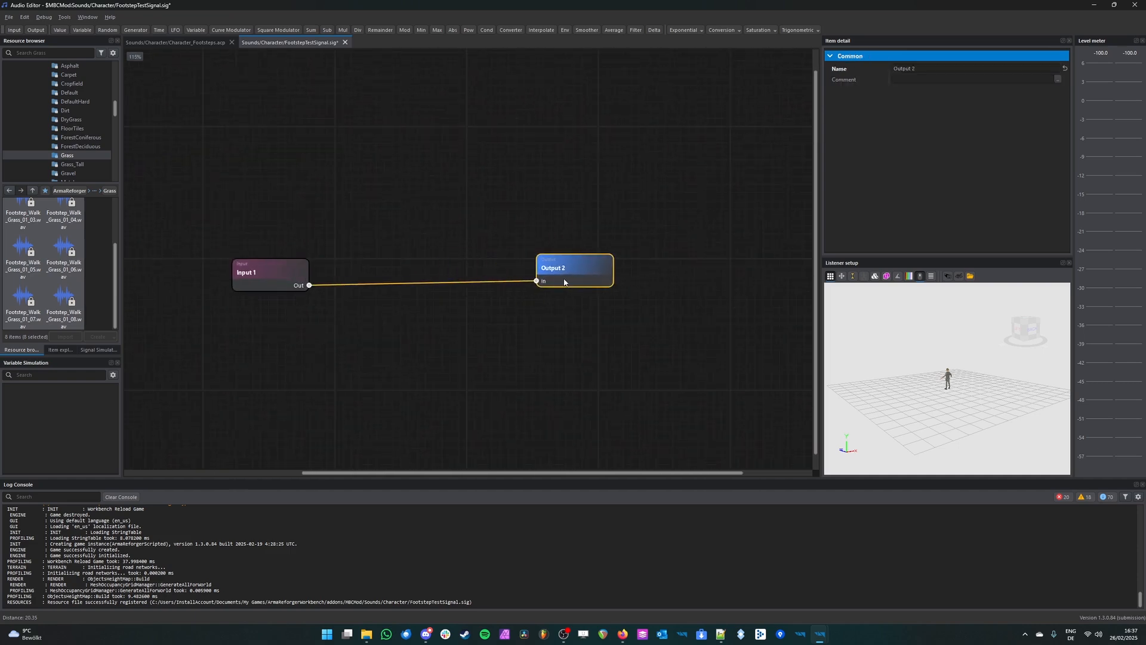
{"action": "left_click_drag", "start_coordinate": [727, 205], "coordinate": [227, 342]}
{"action": "key", "text": "Delete"}
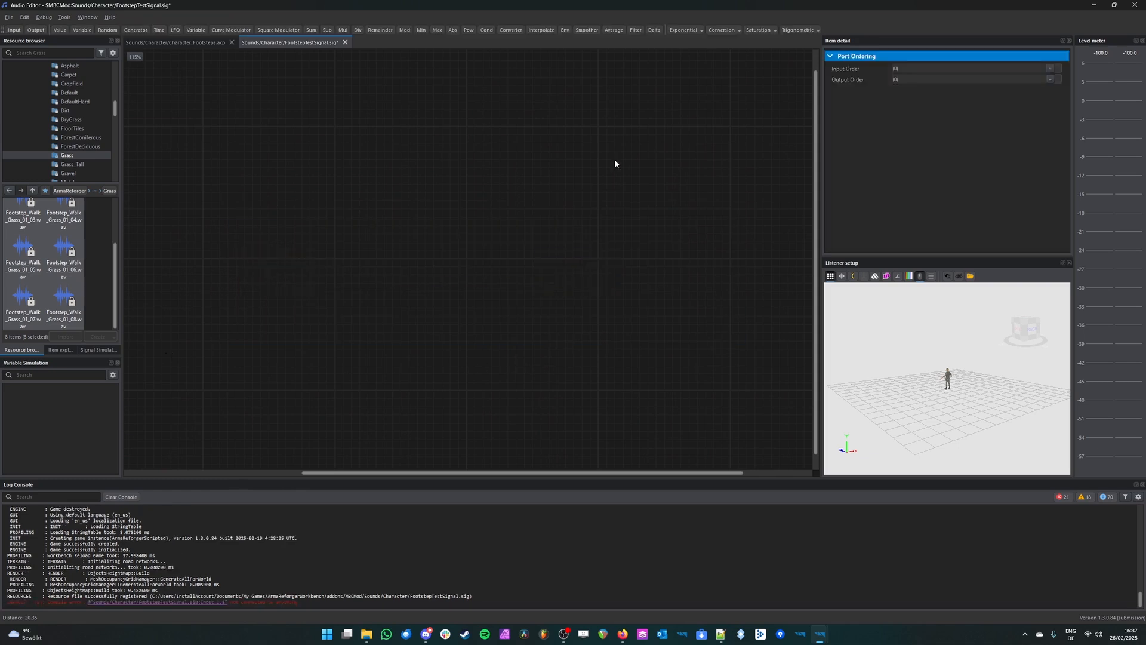
Step: Add an input node to the signal graph and name it Speed
{"action": "left_click", "coordinate": [16, 30]}
{"action": "left_click_drag", "start_coordinate": [518, 286], "coordinate": [438, 298]}
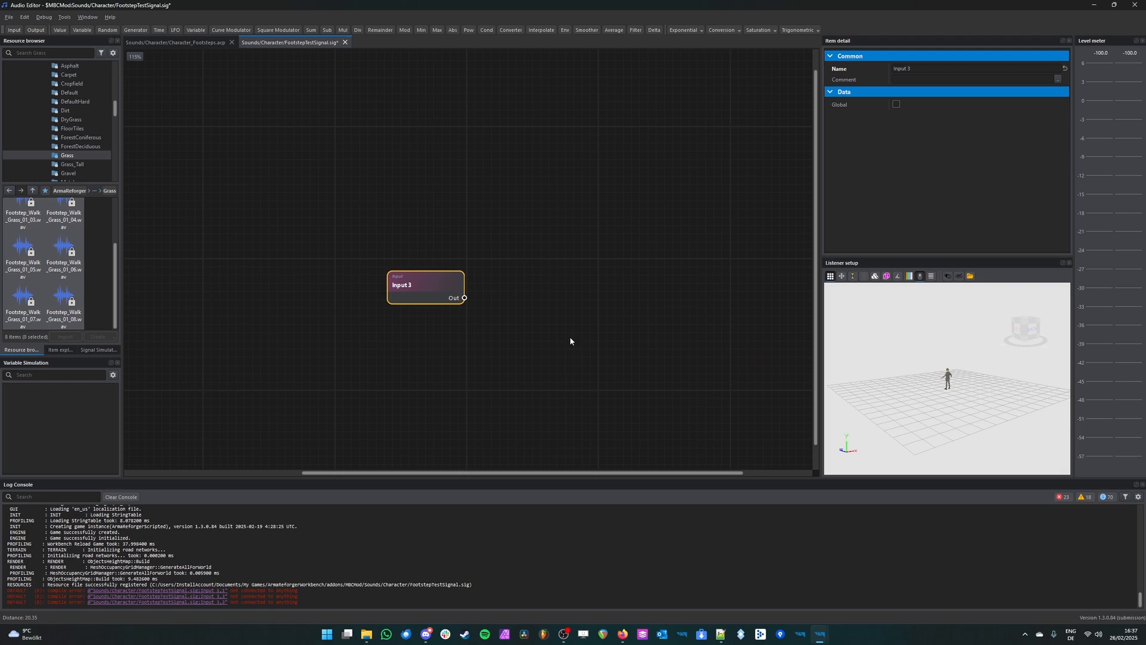
{"action": "left_click_drag", "start_coordinate": [916, 68], "coordinate": [757, 62]}
{"action": "type", "text": "Speed"}
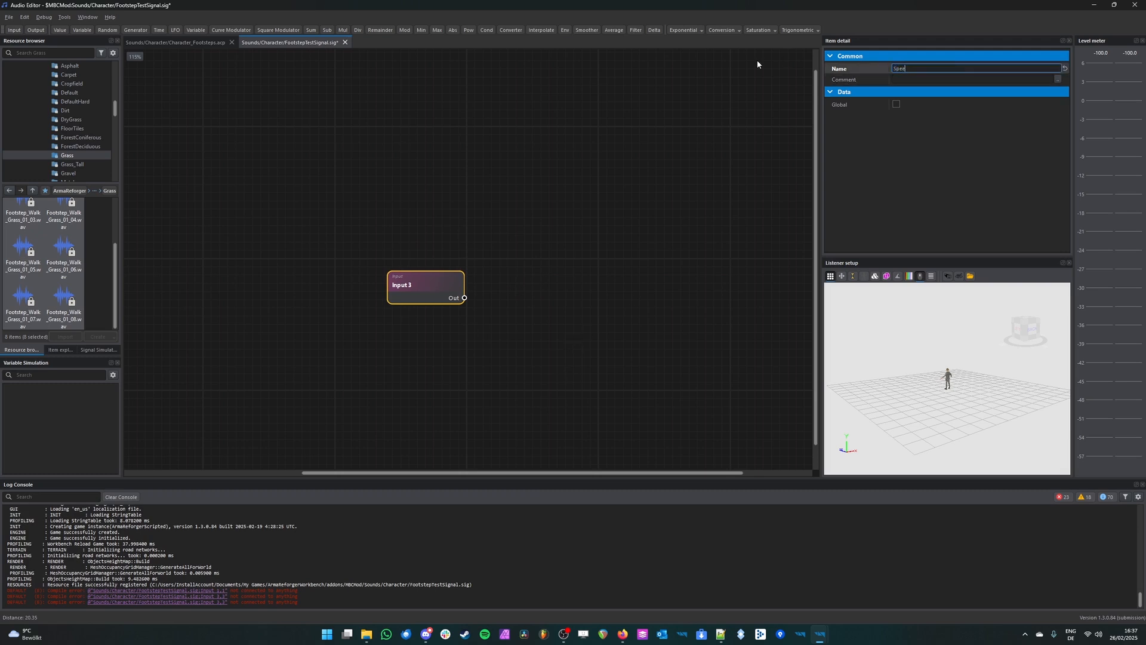
{"action": "key", "text": "Return"}
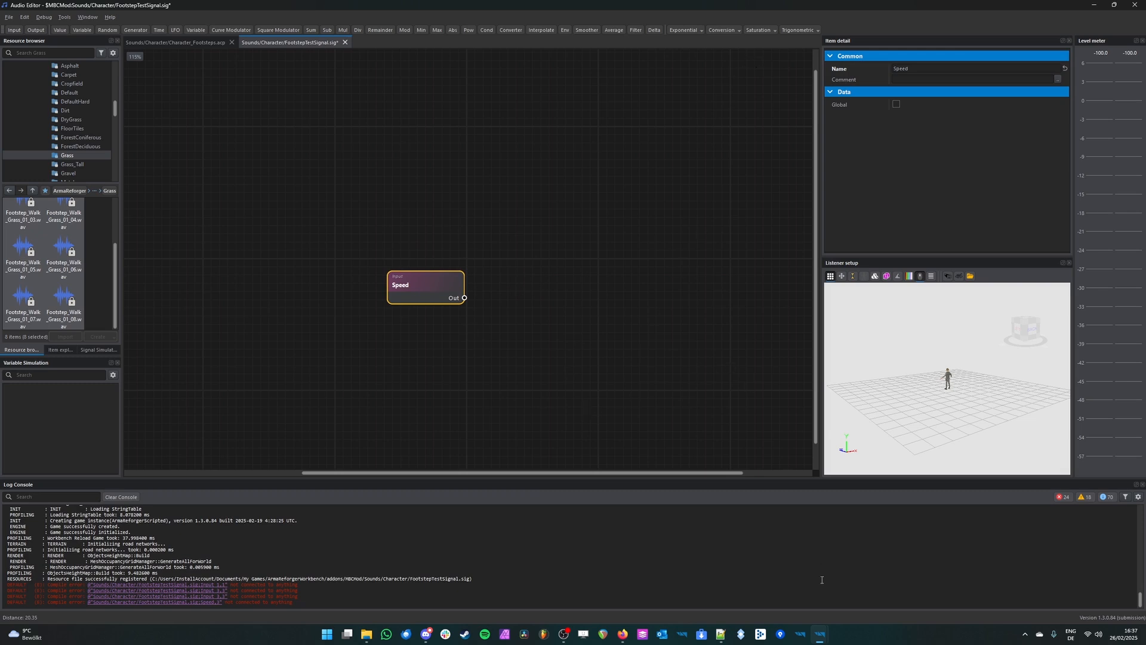
Step: Play the world in the World Editor, graph the rifleman's Speed signal using the filter "Speed", and walk the character forward
{"action": "mouse_move", "coordinate": [820, 633]}
{"action": "left_click", "coordinate": [949, 582]}
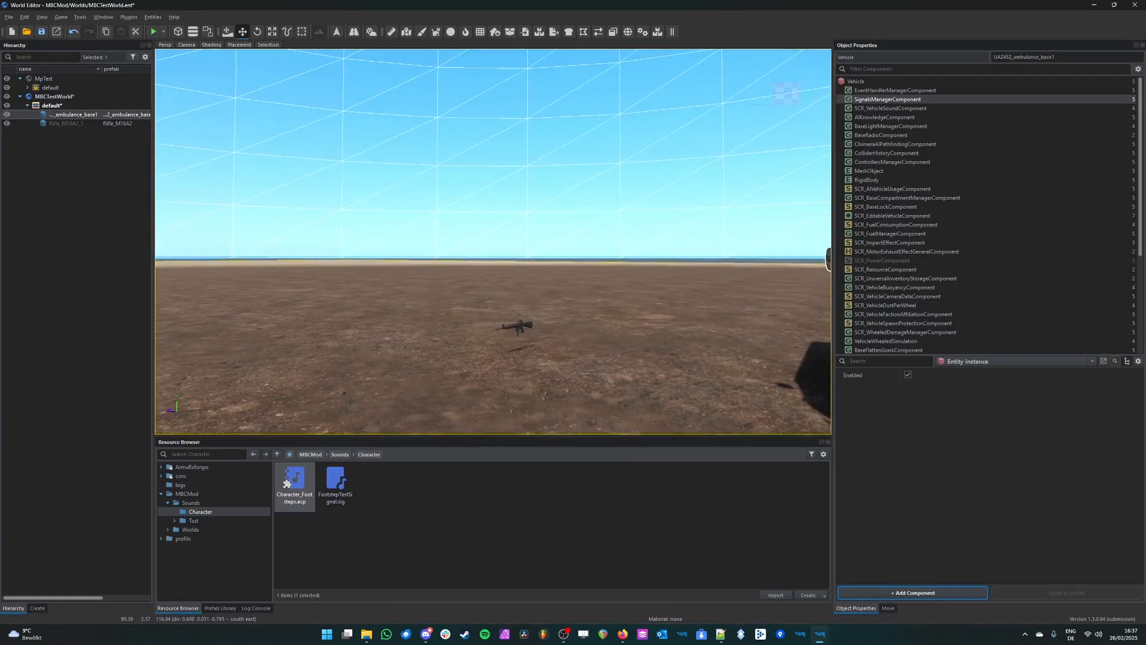
{"action": "key", "text": "F5"}
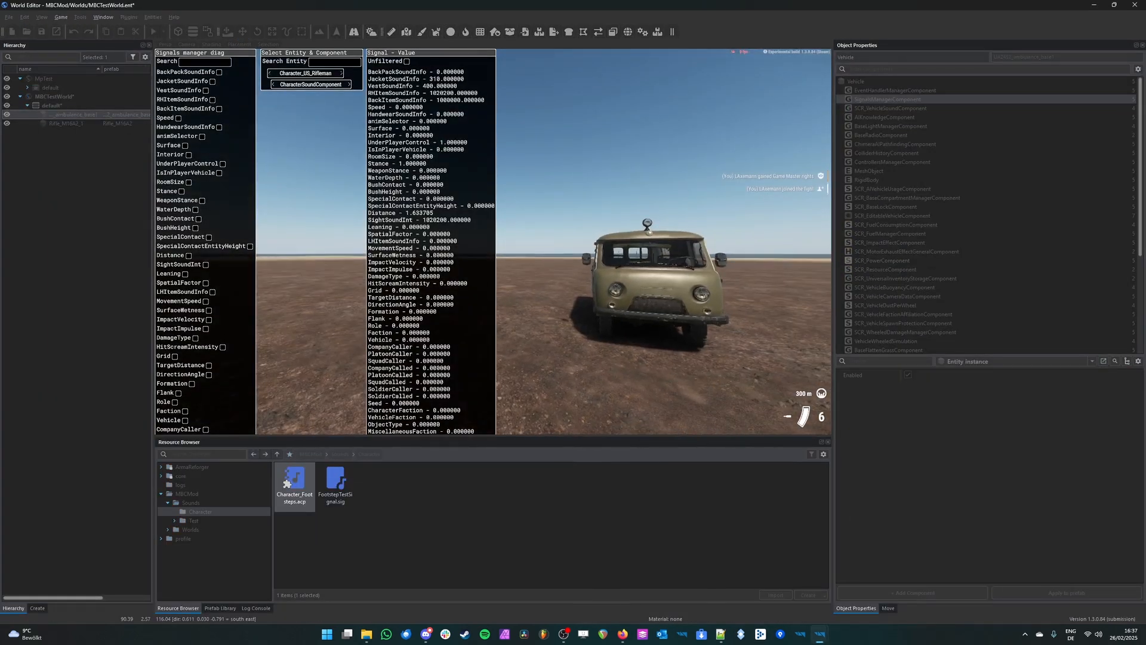
{"action": "left_click", "coordinate": [206, 62]}
{"action": "type", "text": "Speed"}
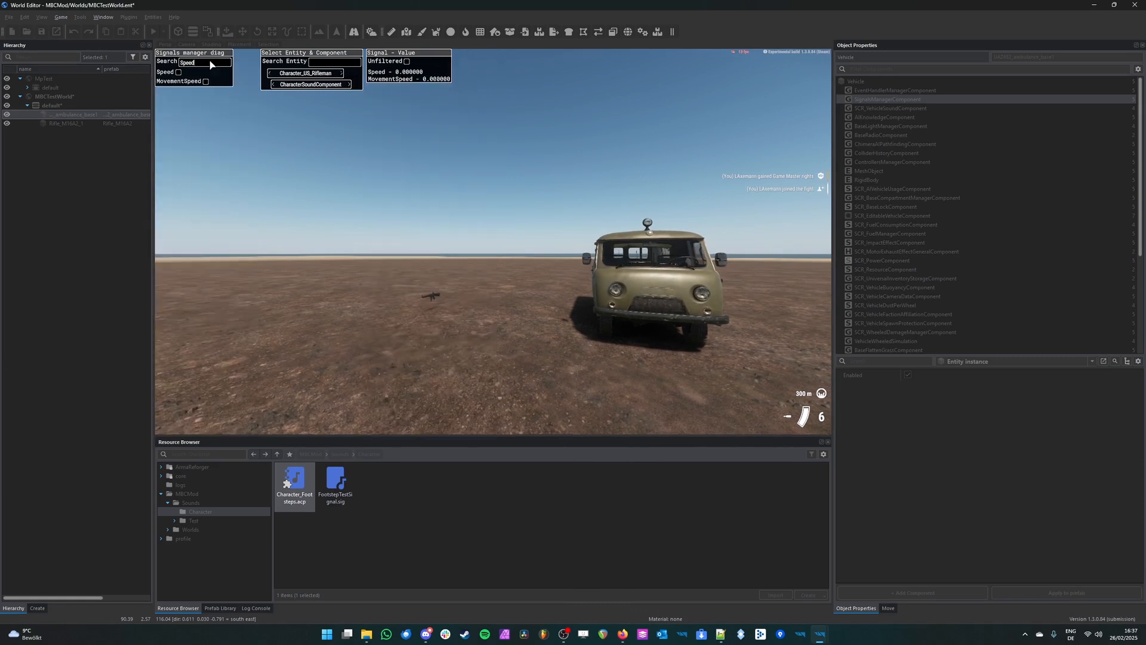
{"action": "left_click", "coordinate": [178, 72]}
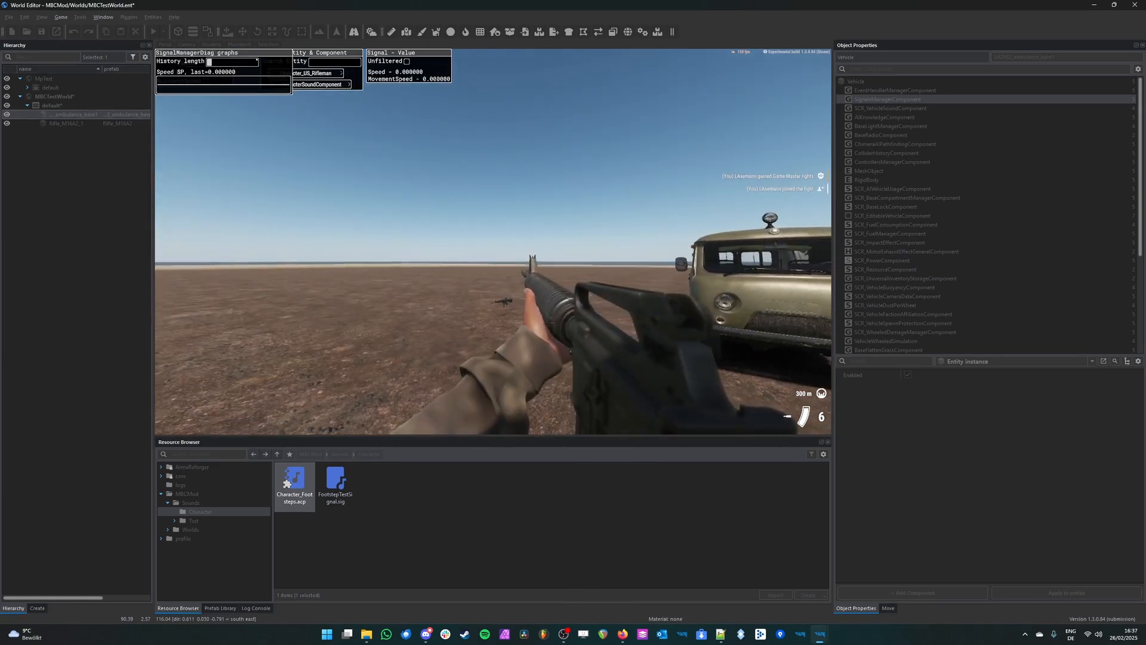
{"action": "key", "text": "w"}
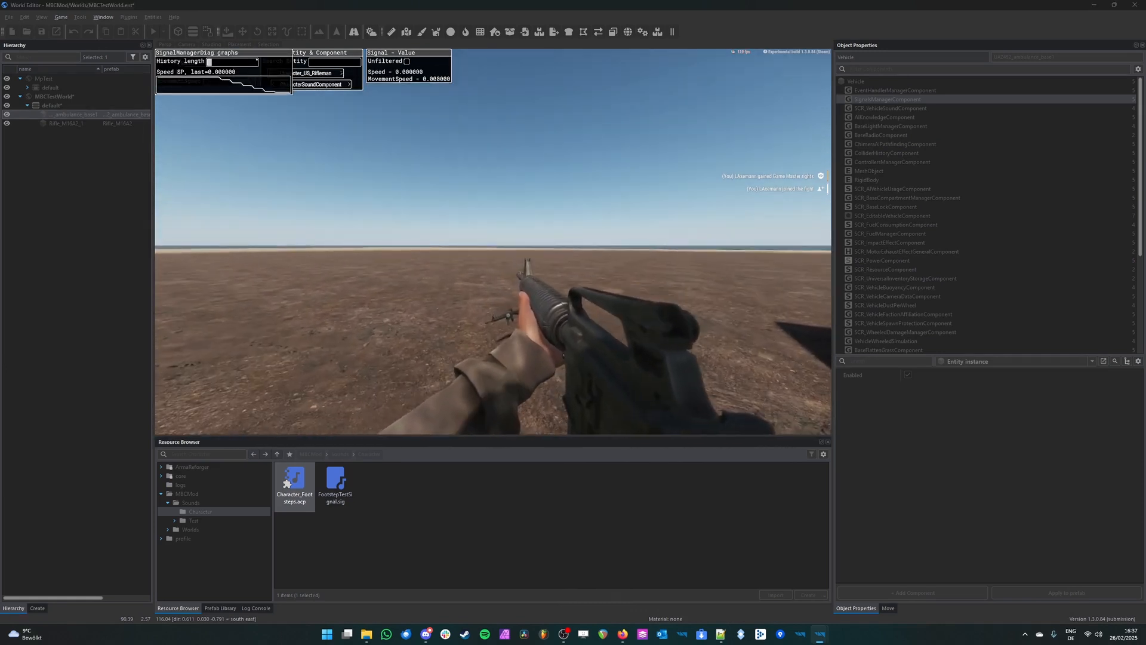
Step: Compare the name of the Audio Editor's Speed input node with the character's signal name in the running game
{"action": "key", "text": "alt+Tab"}
{"action": "left_click", "coordinate": [628, 265]}
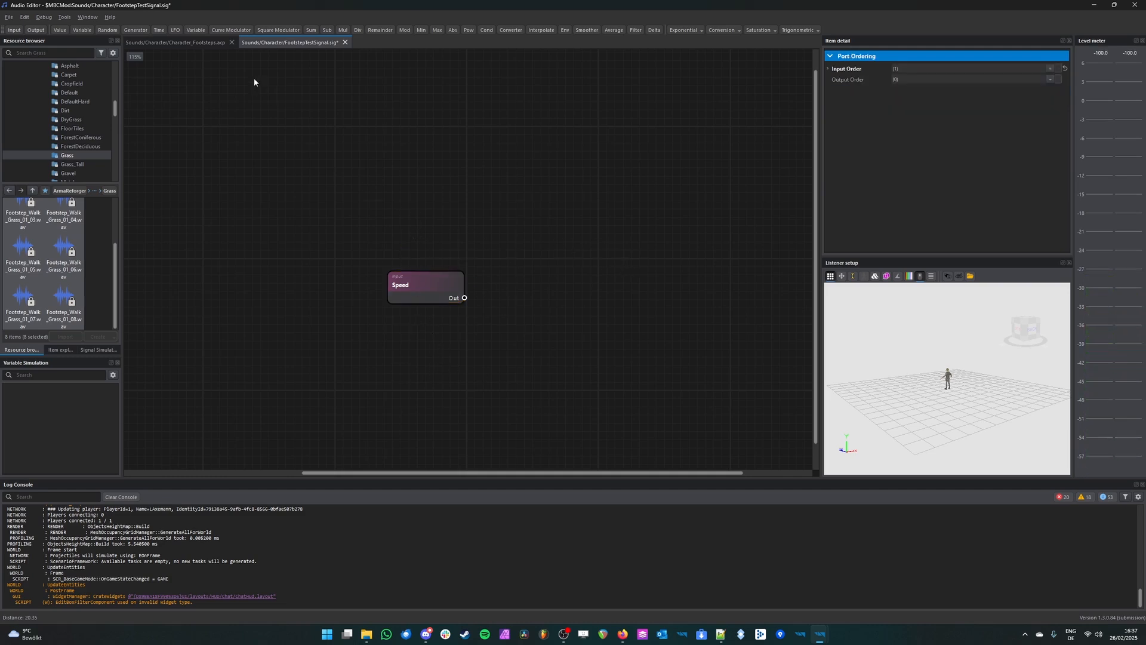
{"action": "left_click", "coordinate": [411, 288]}
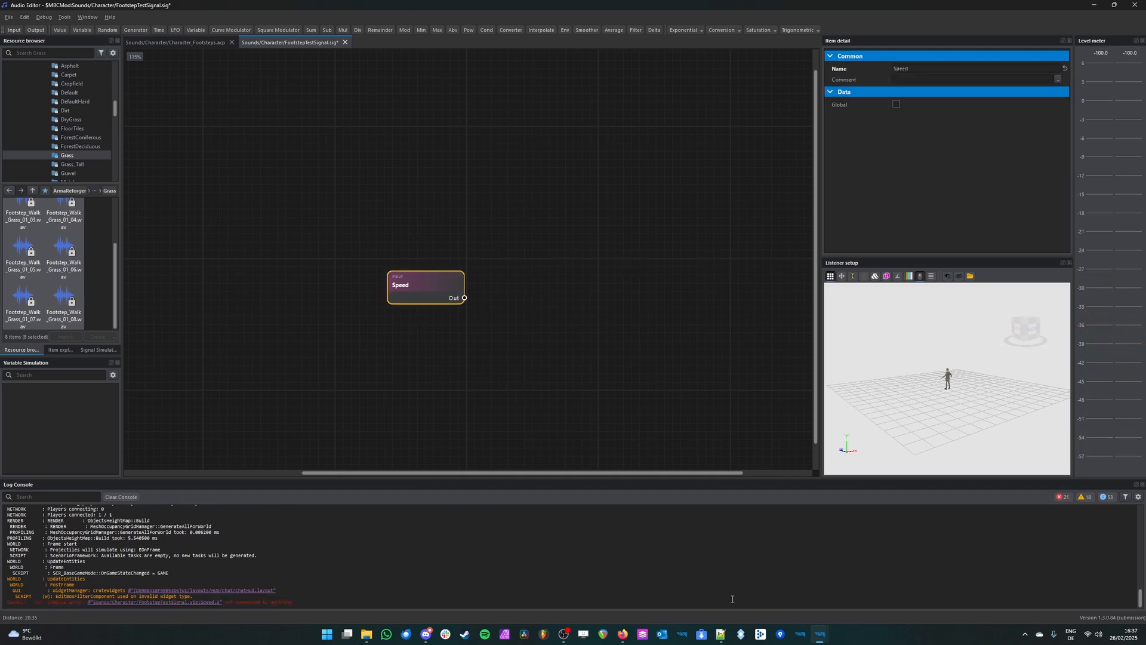
{"action": "mouse_move", "coordinate": [825, 642]}
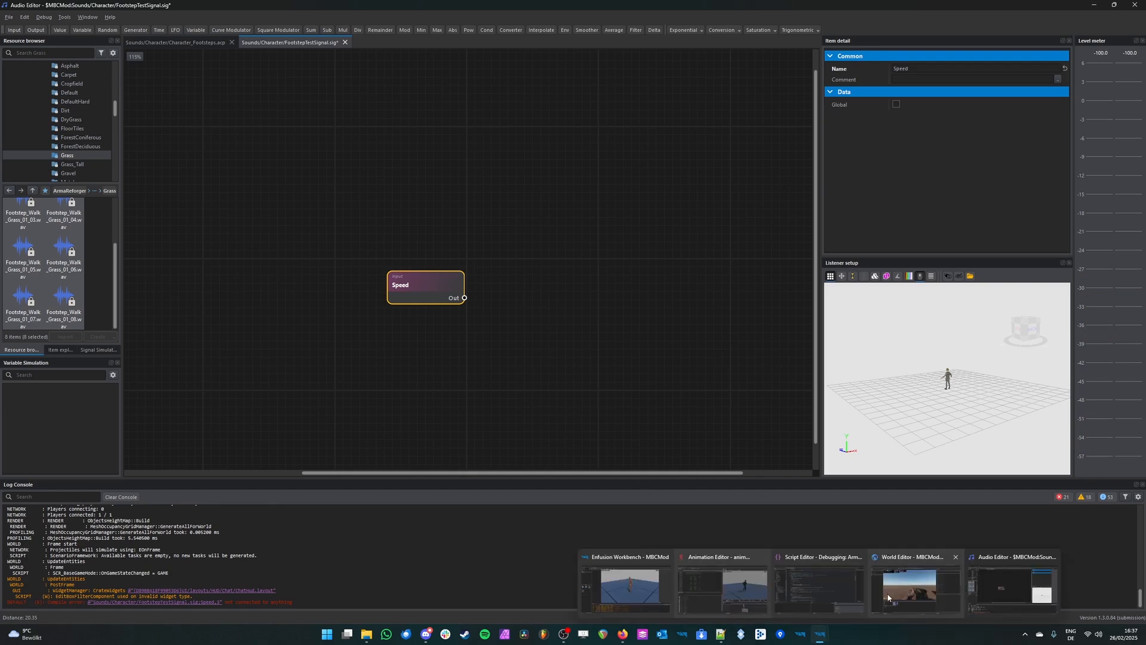
{"action": "left_click", "coordinate": [887, 592]}
{"action": "key", "text": "alt+Tab"}
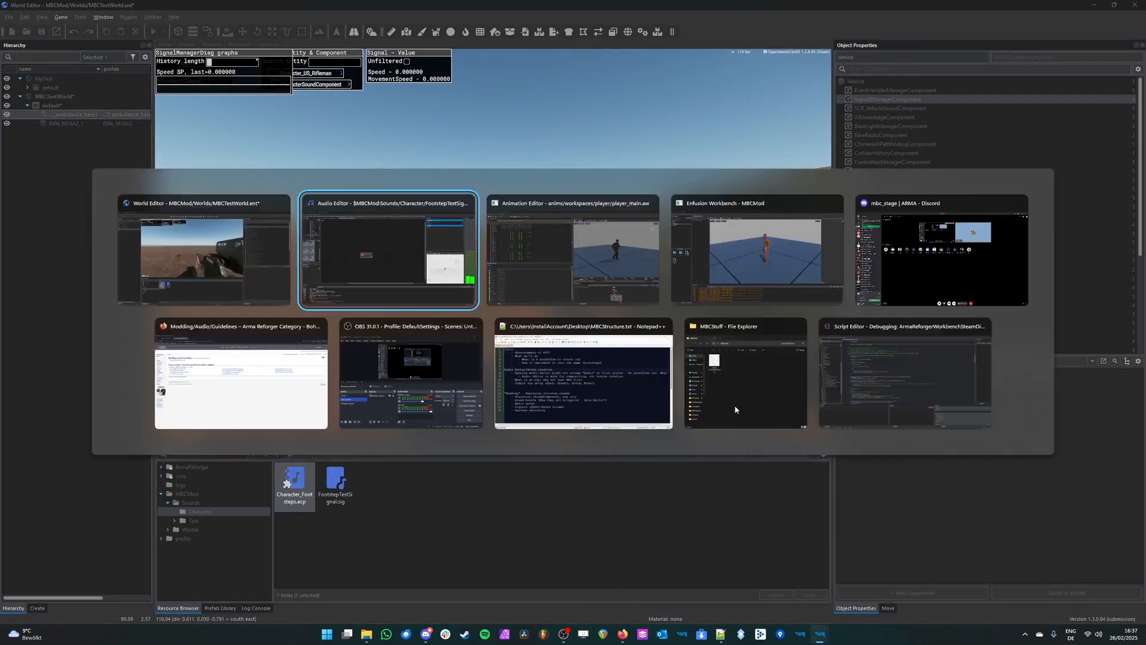
{"action": "left_click", "coordinate": [475, 272]}
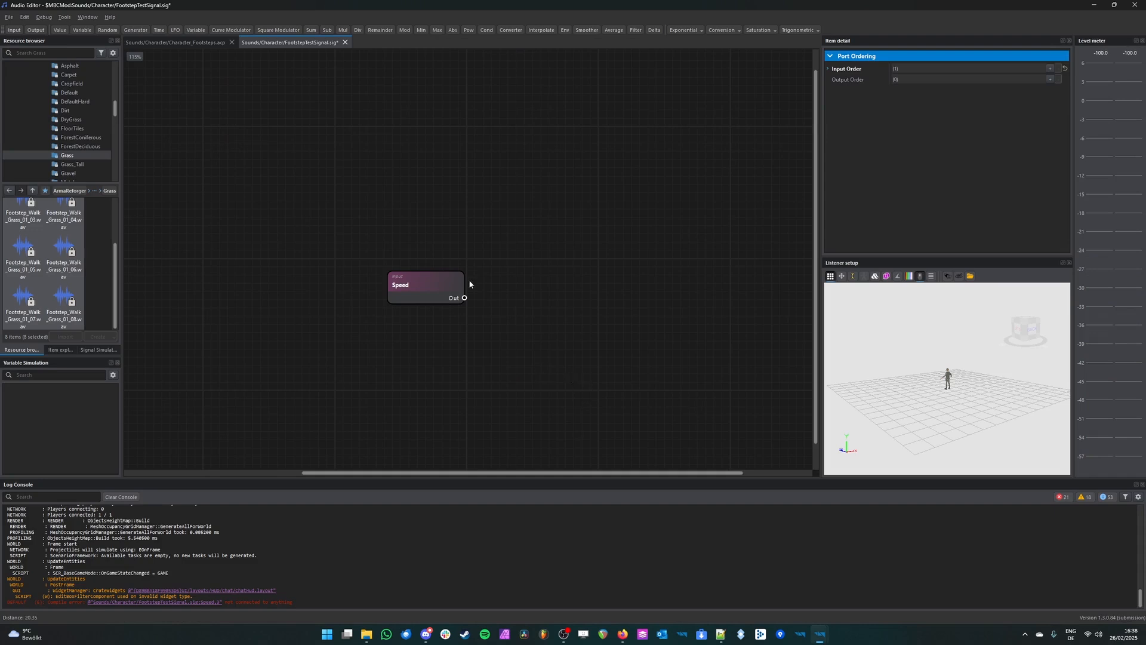
{"action": "left_click", "coordinate": [444, 283]}
{"action": "left_click", "coordinate": [512, 323]}
{"action": "left_click", "coordinate": [403, 279]}
{"action": "double_click", "coordinate": [918, 69]}
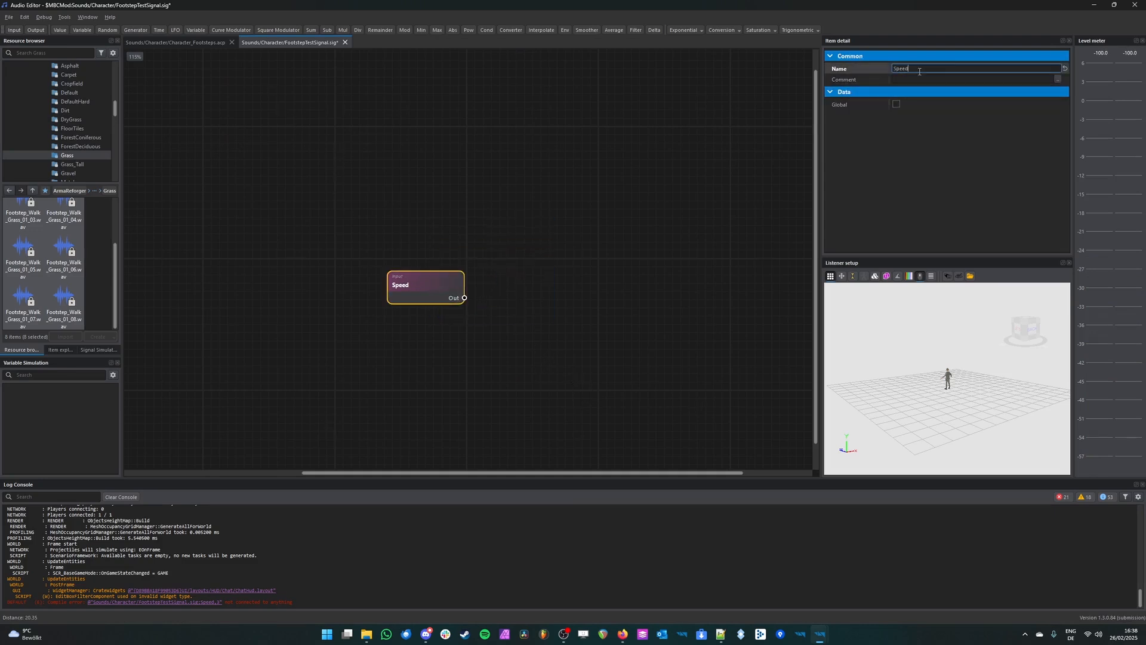
{"action": "left_click", "coordinate": [567, 297]}
{"action": "middle_click_drag", "start_coordinate": [602, 330], "coordinate": [533, 346]}
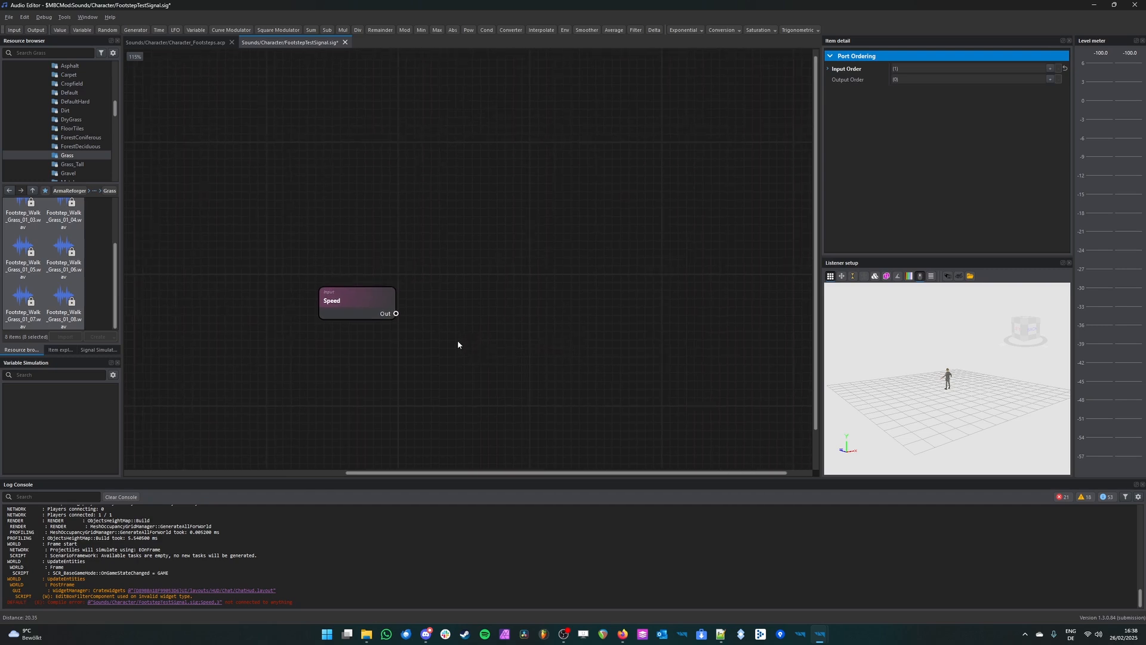
{"action": "middle_click_drag", "start_coordinate": [457, 345], "coordinate": [510, 362]}
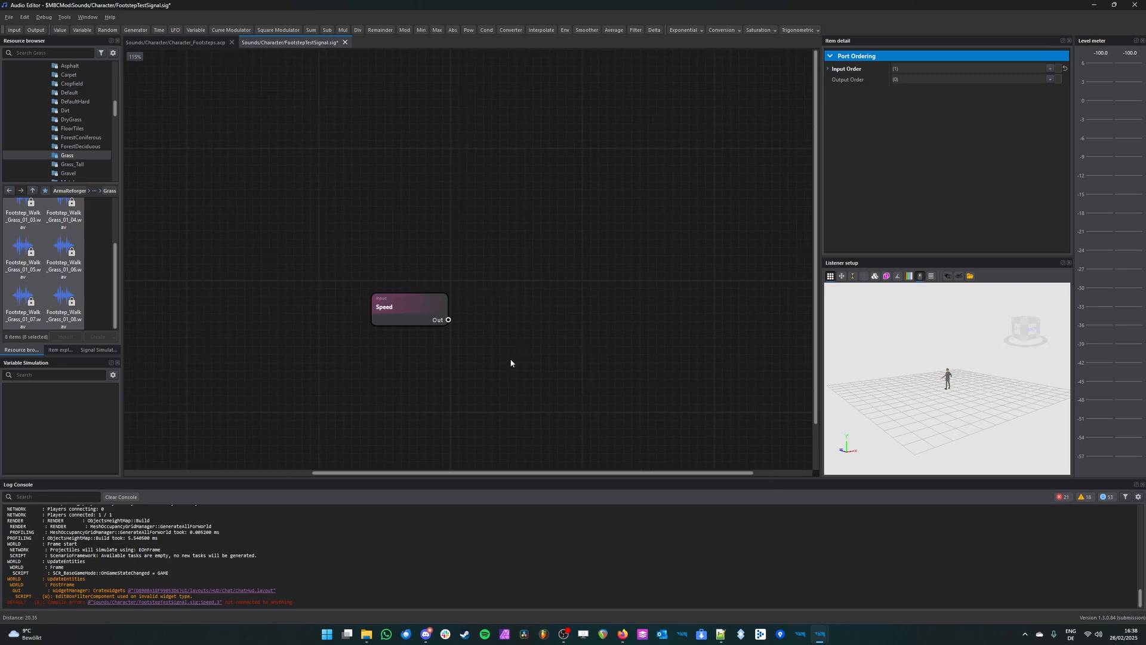
Step: Save the FootstepTestSignal file and end play mode in the World Editor
{"action": "key", "text": "ctrl+s"}
{"action": "left_click", "coordinate": [819, 638]}
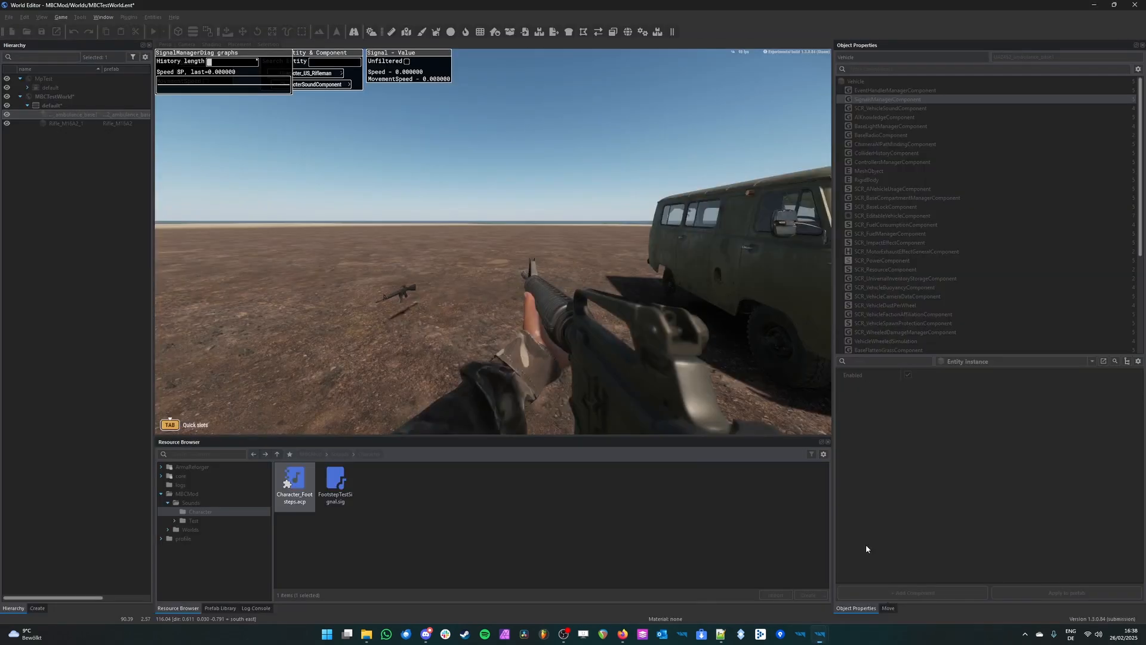
{"action": "mouse_move", "coordinate": [818, 638]}
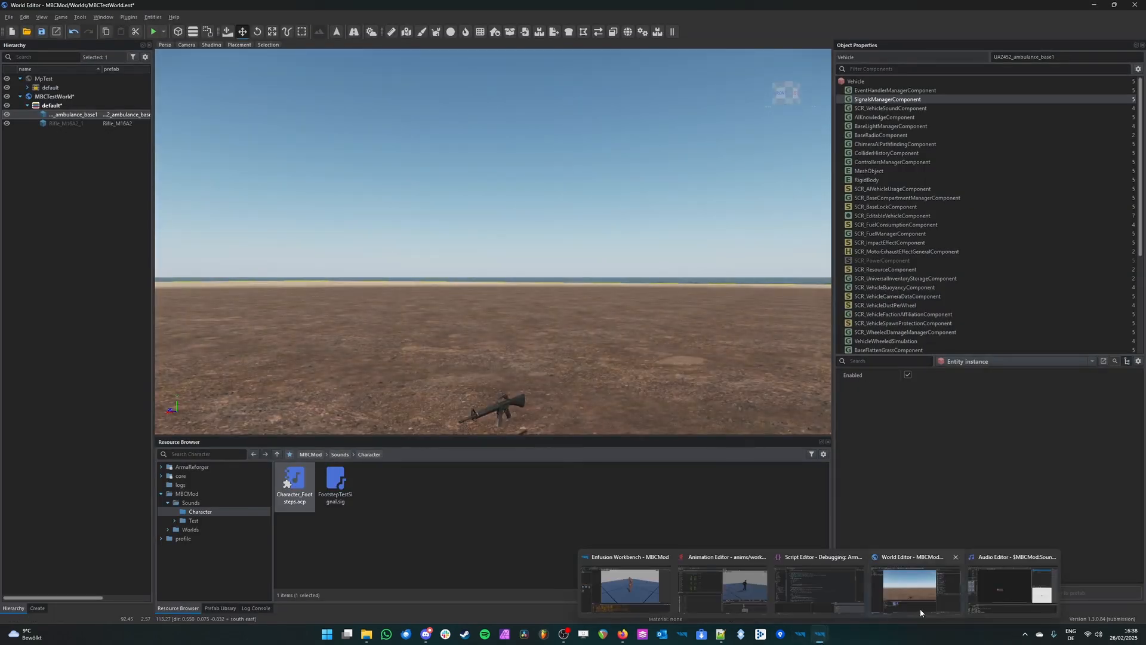
Step: Return to the Audio Editor, add an output node to the signal graph, and place it to the right of the Speed input
{"action": "left_click", "coordinate": [1017, 591]}
{"action": "middle_click_drag", "start_coordinate": [675, 347], "coordinate": [588, 320]}
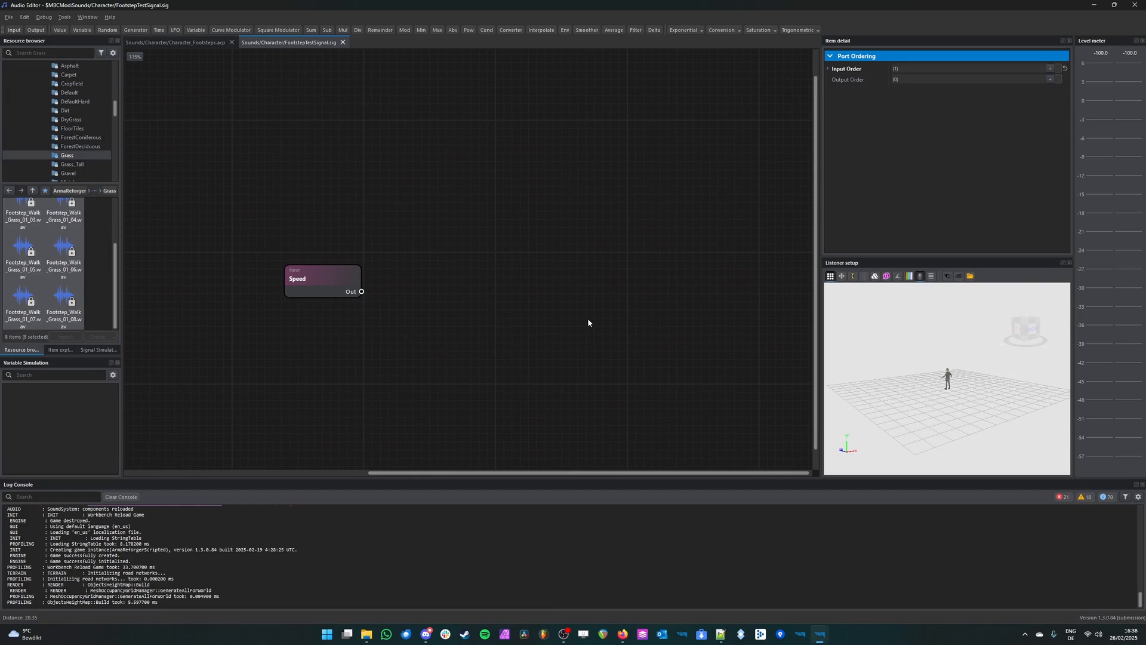
{"action": "left_click", "coordinate": [36, 30]}
{"action": "left_click_drag", "start_coordinate": [495, 289], "coordinate": [700, 293]}
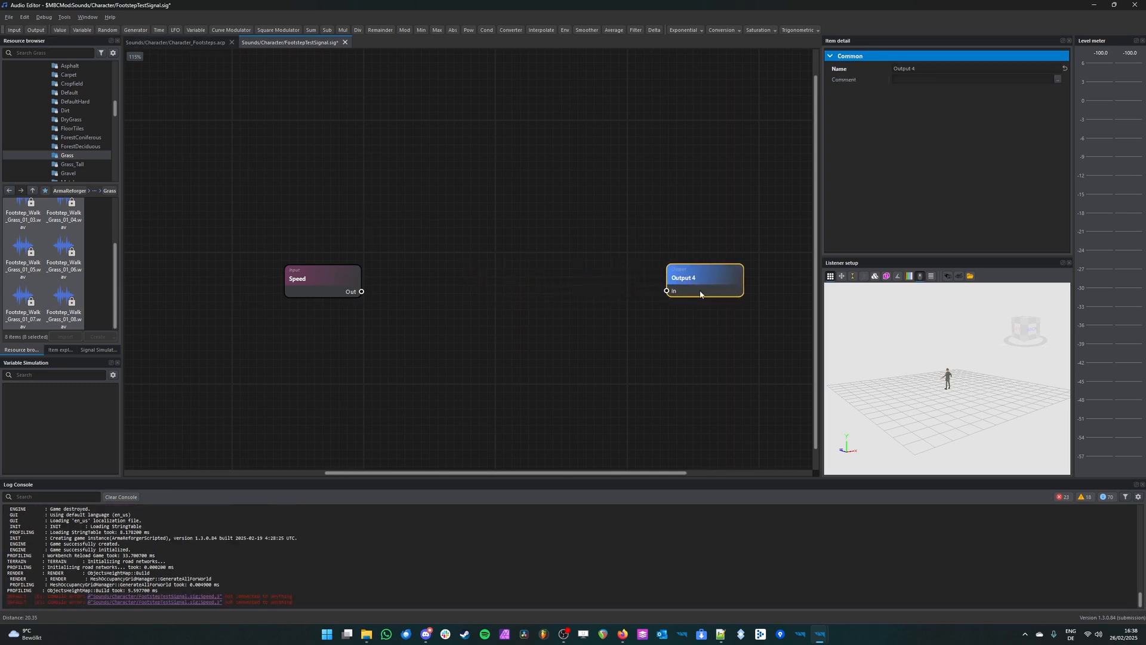
Step: Rename the selected output node to Footstep_V
{"action": "left_click", "coordinate": [925, 71]}
{"action": "type", "text": "Footstep"}
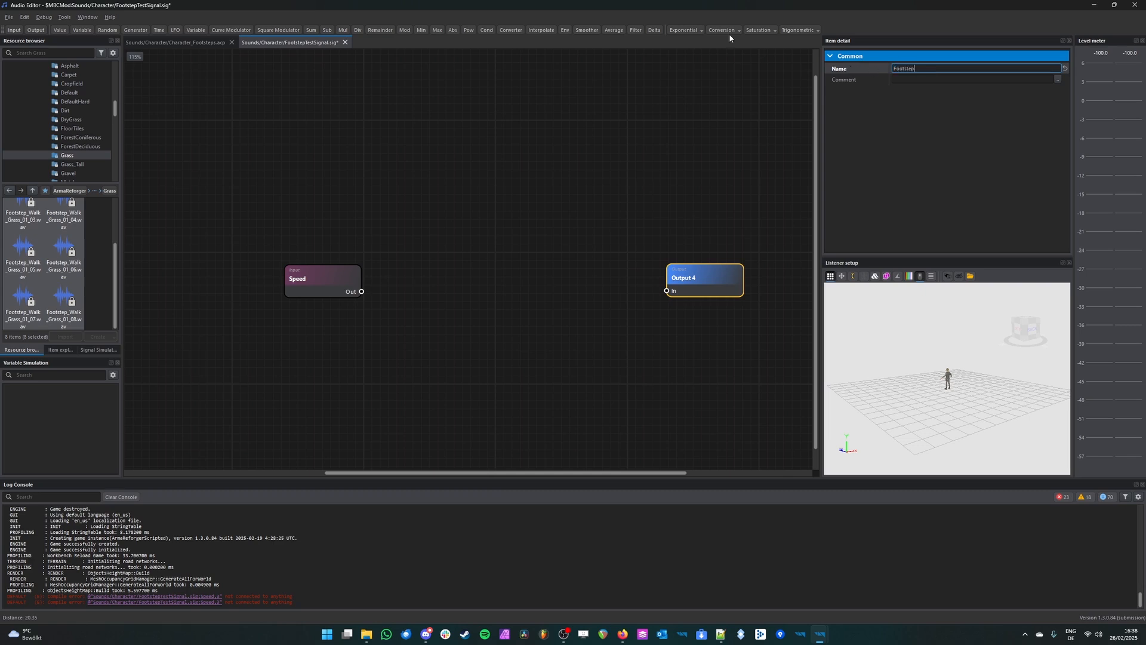
{"action": "type", "text": "_V"}
{"action": "key", "text": "Return"}
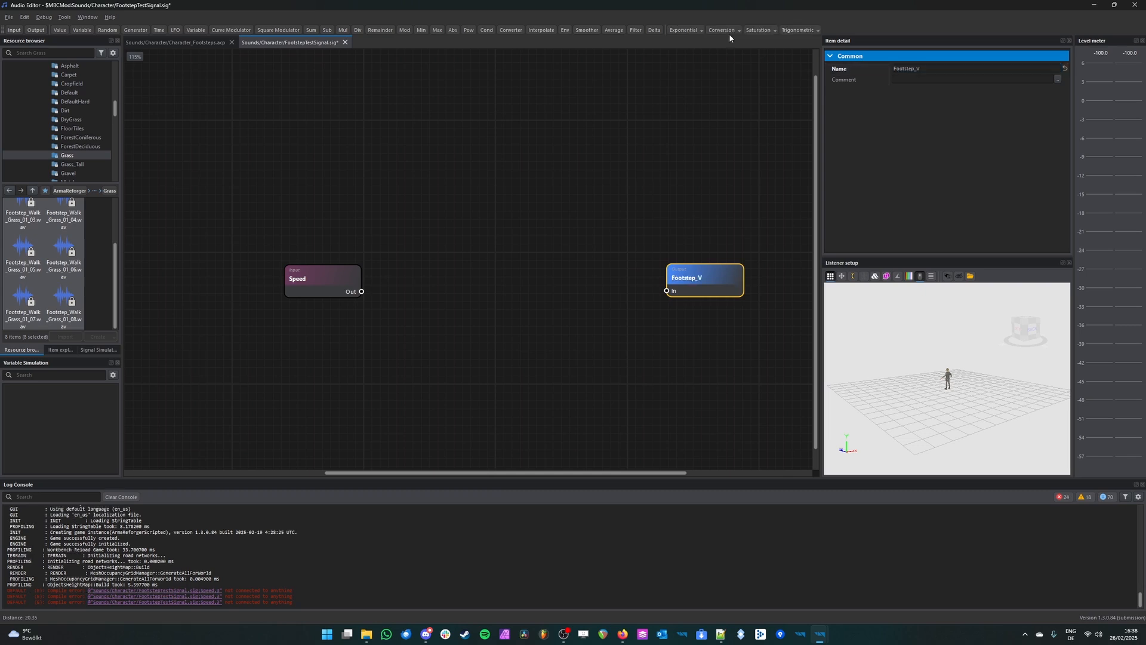
{"action": "left_click", "coordinate": [694, 243]}
Step: Move the Footstep_V output node farther right, leaving room for processing nodes between it and the Speed input
{"action": "middle_click_drag", "start_coordinate": [487, 259], "coordinate": [331, 257]}
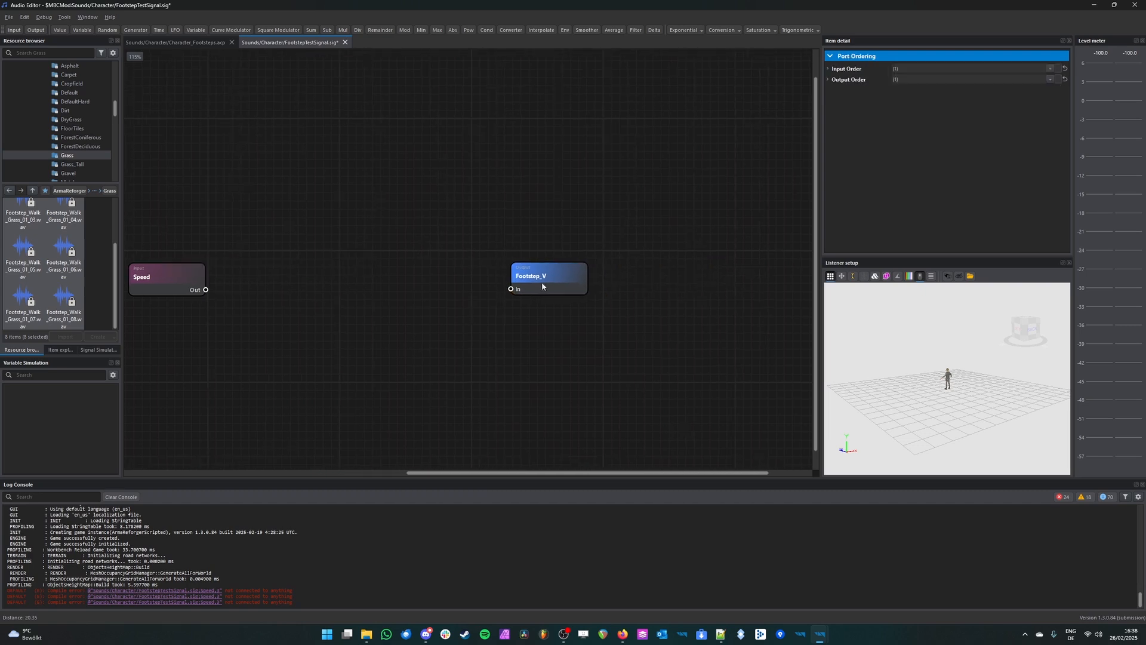
{"action": "left_click_drag", "start_coordinate": [542, 282], "coordinate": [673, 281]}
{"action": "scroll", "coordinate": [465, 281], "scroll_direction": "down", "scroll_amount": 3}
{"action": "left_click_drag", "start_coordinate": [484, 224], "coordinate": [299, 462]}
{"action": "mouse_move", "coordinate": [573, 162]}
{"action": "left_mouse_down"}
{"action": "mouse_move", "coordinate": [362, 395]}
{"action": "mouse_move", "coordinate": [267, 444]}
{"action": "mouse_move", "coordinate": [280, 429]}
{"action": "left_mouse_up"}
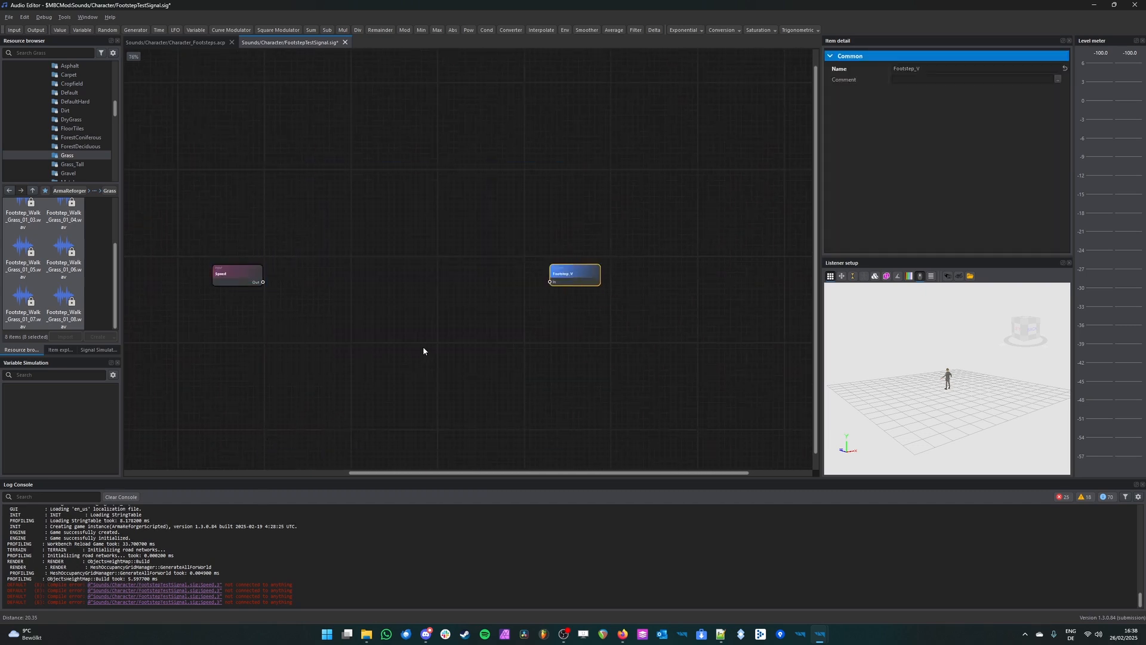
{"action": "middle_click_drag", "start_coordinate": [457, 377], "coordinate": [537, 394]}
{"action": "left_click", "coordinate": [635, 263]}
{"action": "left_click_drag", "start_coordinate": [675, 180], "coordinate": [281, 444]}
{"action": "left_click", "coordinate": [603, 245]}
{"action": "scroll", "coordinate": [613, 241], "scroll_direction": "up", "scroll_amount": 4}
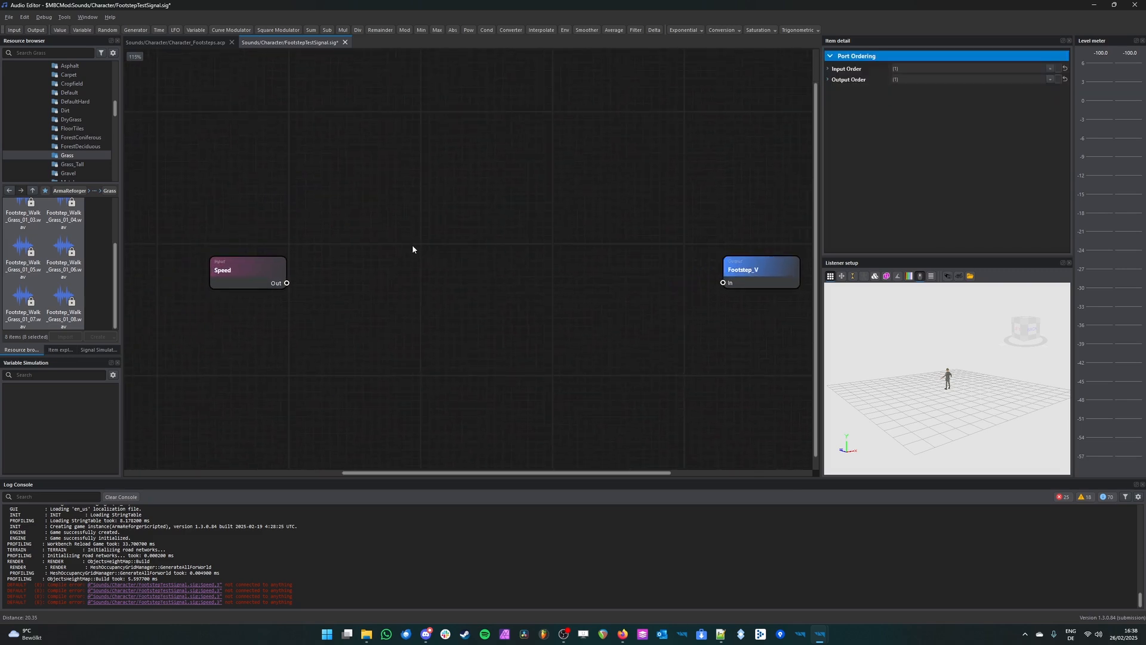
{"action": "scroll", "coordinate": [411, 249], "scroll_direction": "up", "scroll_amount": 1}
{"action": "scroll", "coordinate": [431, 223], "scroll_direction": "down", "scroll_amount": 2}
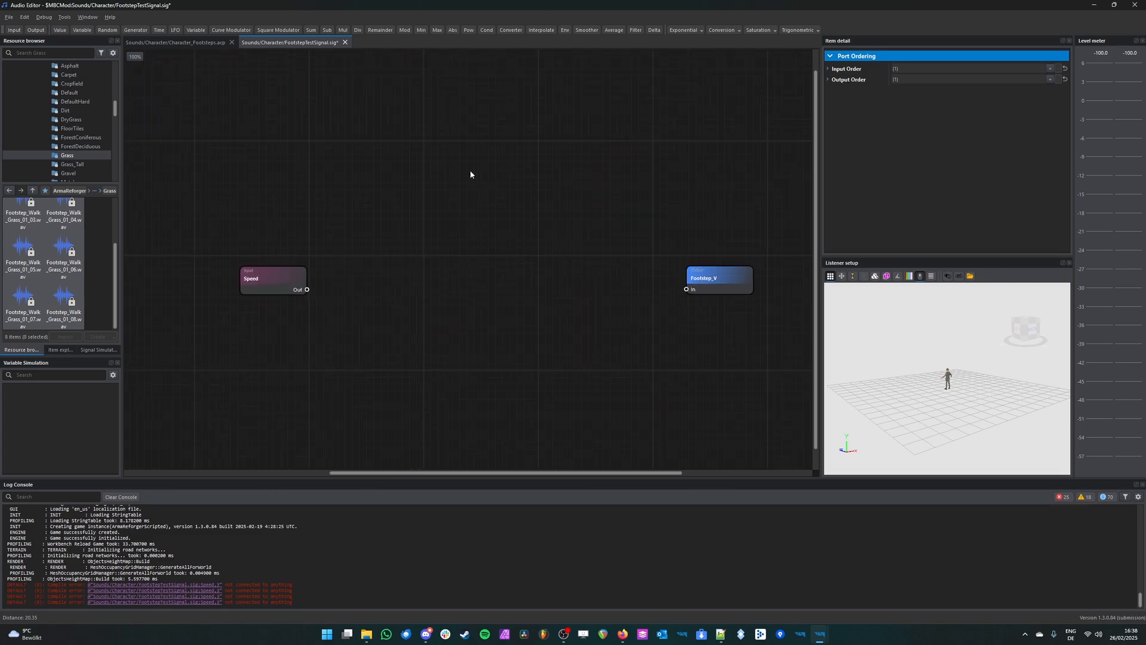
{"action": "middle_click_drag", "start_coordinate": [404, 272], "coordinate": [448, 266]}
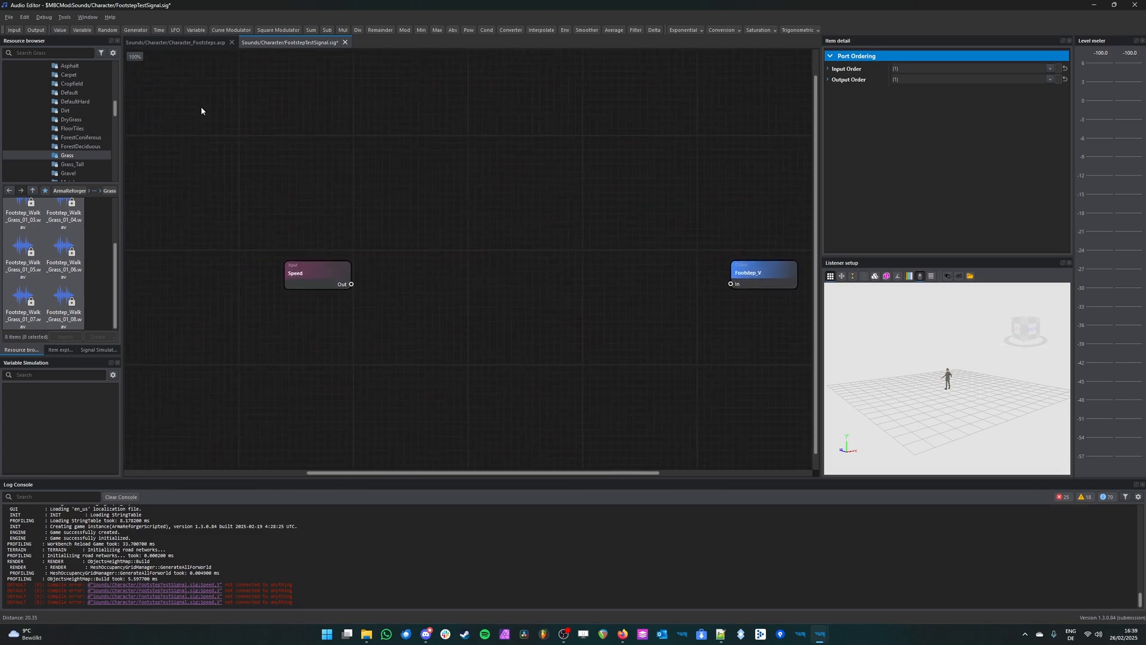
Step: Add a Value node to the signal graph, name it 0.4 and set its value to 0.4
{"action": "left_click", "coordinate": [60, 30]}
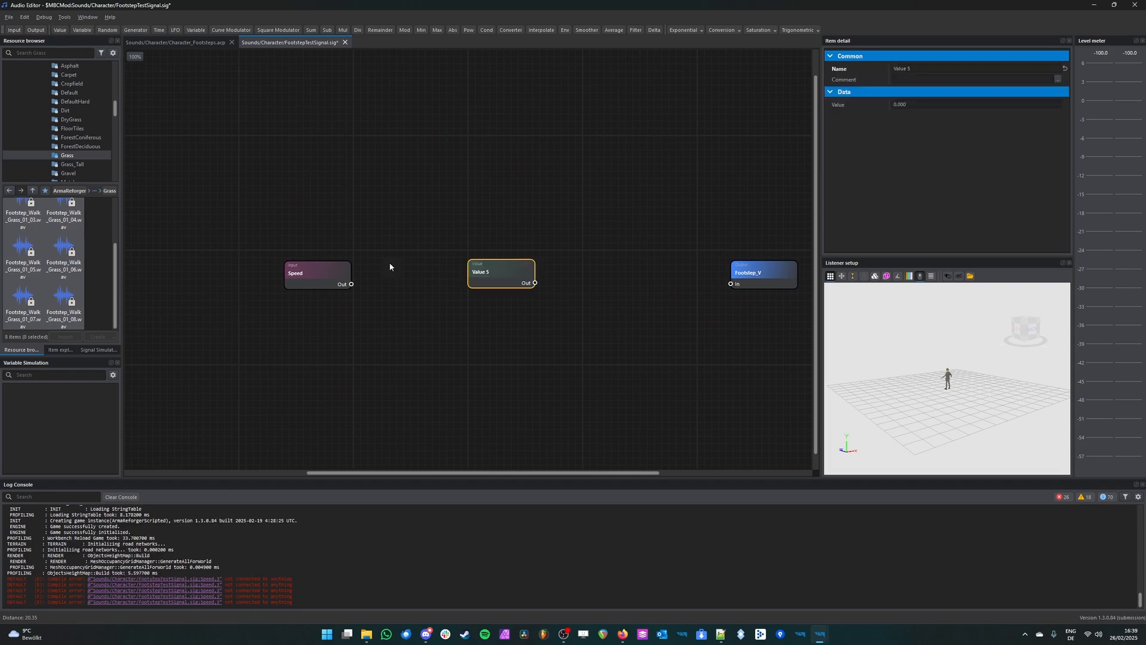
{"action": "left_click", "coordinate": [896, 70]}
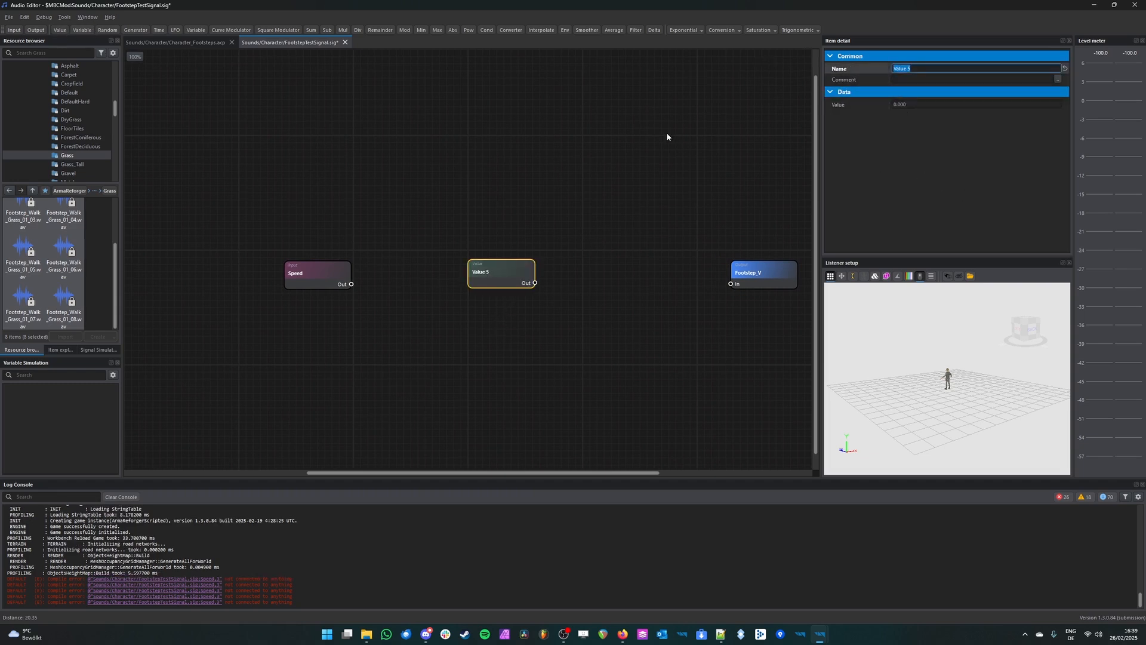
{"action": "type", "text": "0.4"}
{"action": "key", "text": "Return"}
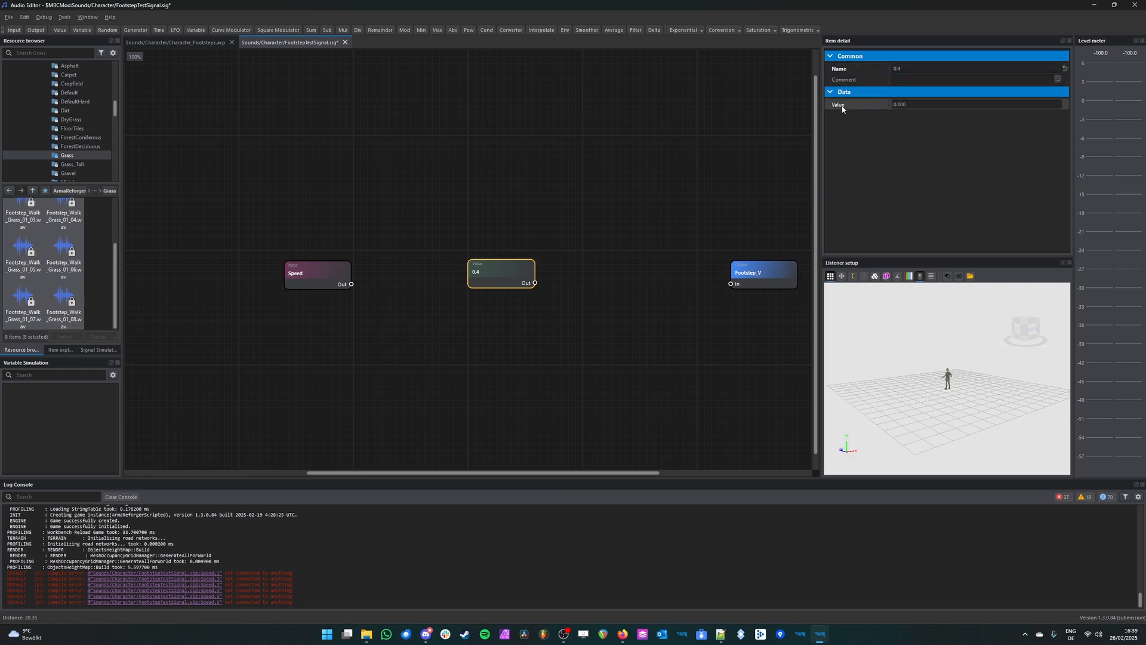
{"action": "left_click", "coordinate": [905, 105]}
{"action": "type", "text": "0.4"}
{"action": "key", "text": "Return"}
Step: Position the 0.4 value node directly below the Speed input, trying it above first
{"action": "left_click_drag", "start_coordinate": [516, 261], "coordinate": [278, 216]}
{"action": "scroll", "coordinate": [382, 219], "scroll_direction": "up", "scroll_amount": 1}
{"action": "scroll", "coordinate": [310, 234], "scroll_direction": "up", "scroll_amount": 2}
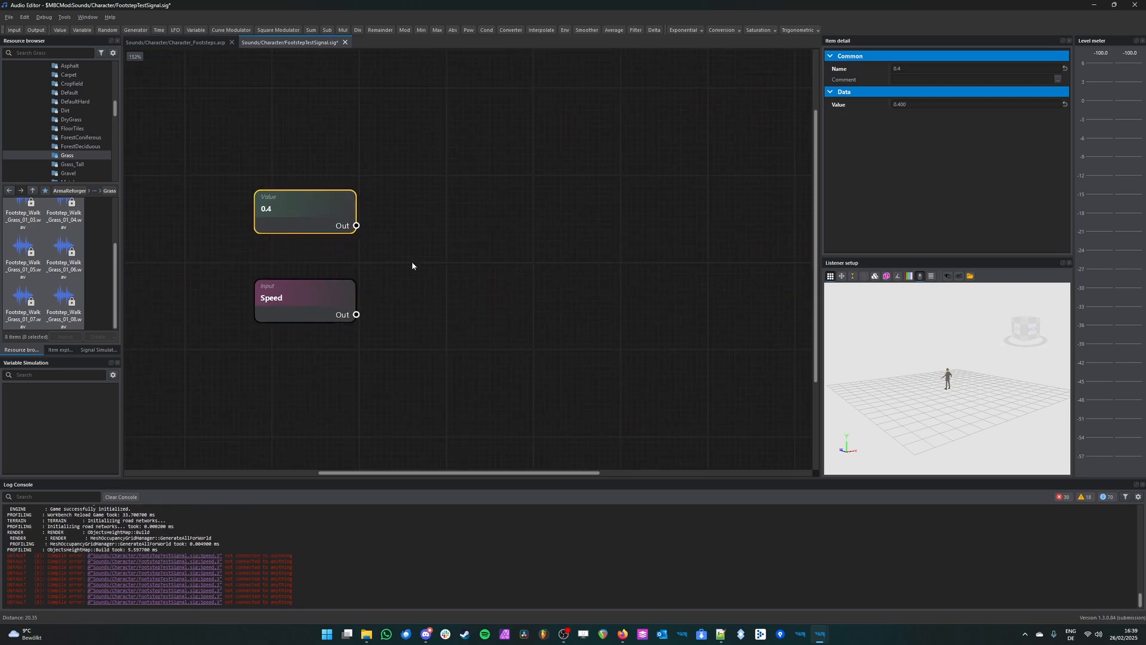
{"action": "left_click", "coordinate": [437, 215]}
{"action": "scroll", "coordinate": [460, 242], "scroll_direction": "down", "scroll_amount": 3}
{"action": "middle_click_drag", "start_coordinate": [519, 286], "coordinate": [542, 263]}
{"action": "scroll", "coordinate": [325, 168], "scroll_direction": "up", "scroll_amount": 2}
{"action": "left_click_drag", "start_coordinate": [305, 192], "coordinate": [318, 370]}
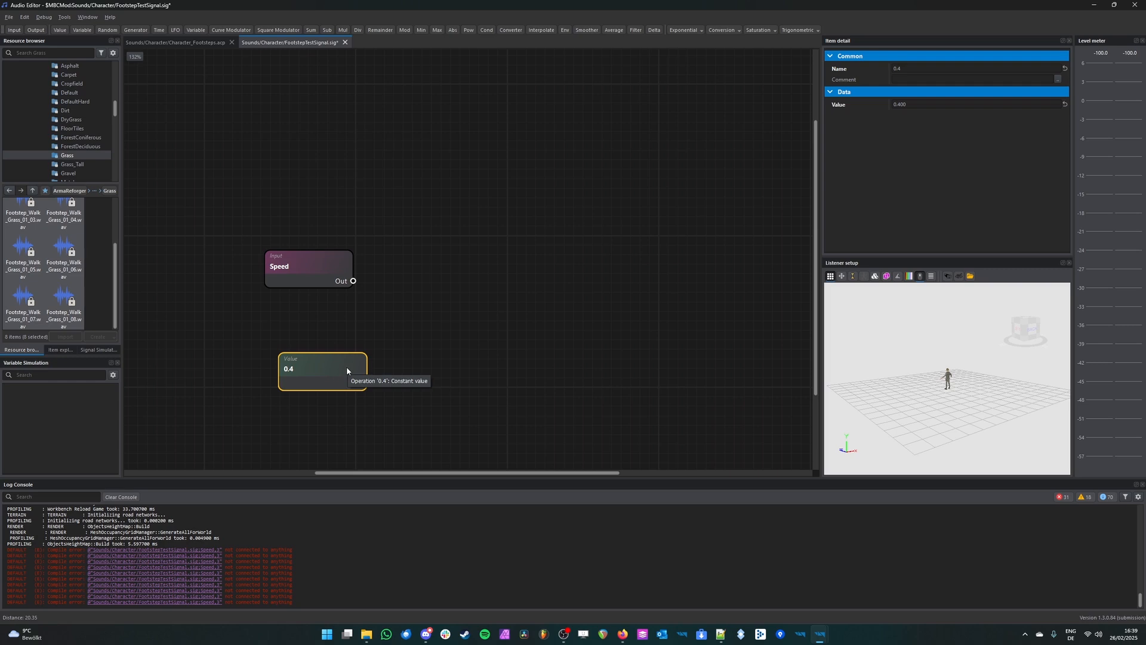
{"action": "left_click_drag", "start_coordinate": [347, 368], "coordinate": [330, 366]}
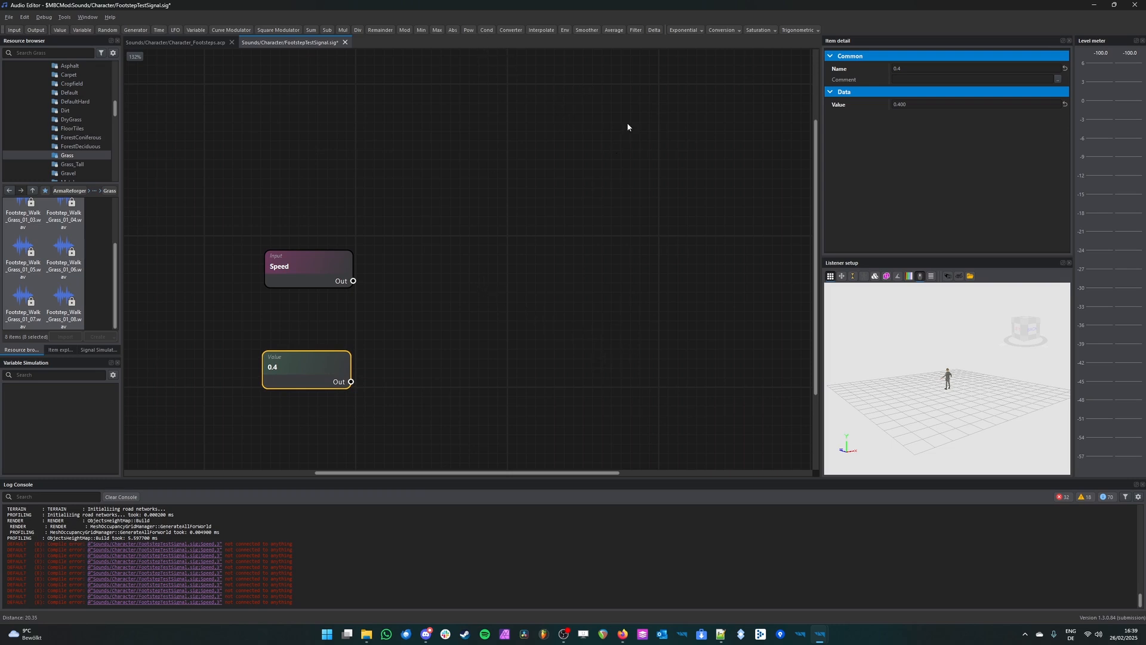
Step: Add an Interpolate node to the right of the Speed input and connect Speed's output to its In port
{"action": "left_click", "coordinate": [547, 33]}
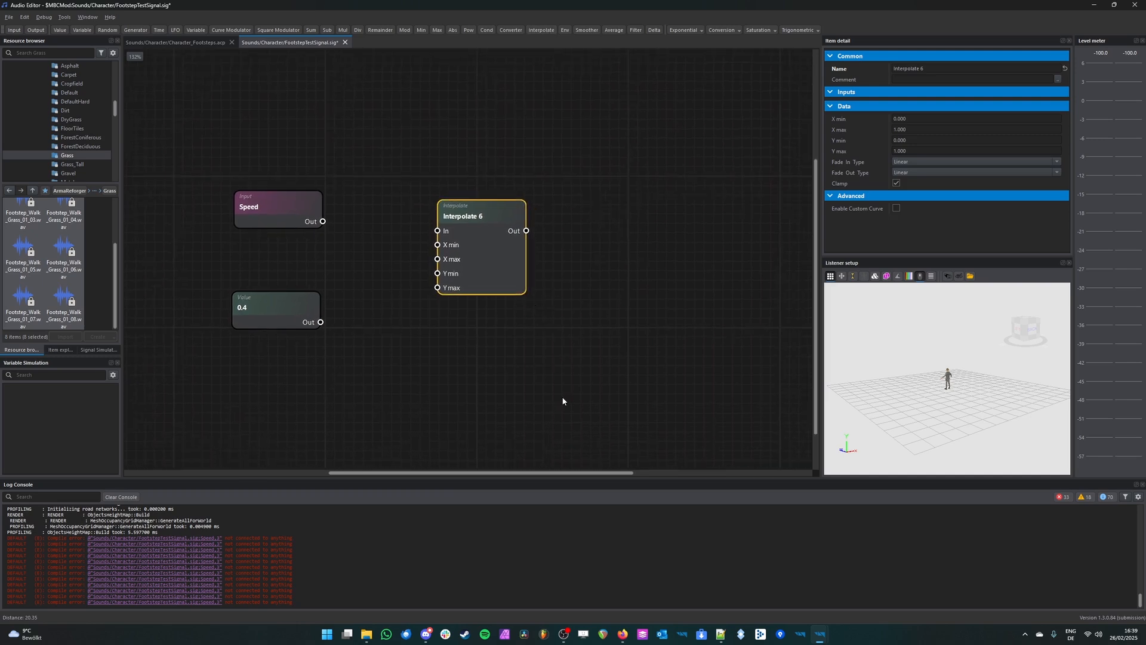
{"action": "left_click_drag", "start_coordinate": [496, 222], "coordinate": [518, 229]}
{"action": "left_click", "coordinate": [530, 149]}
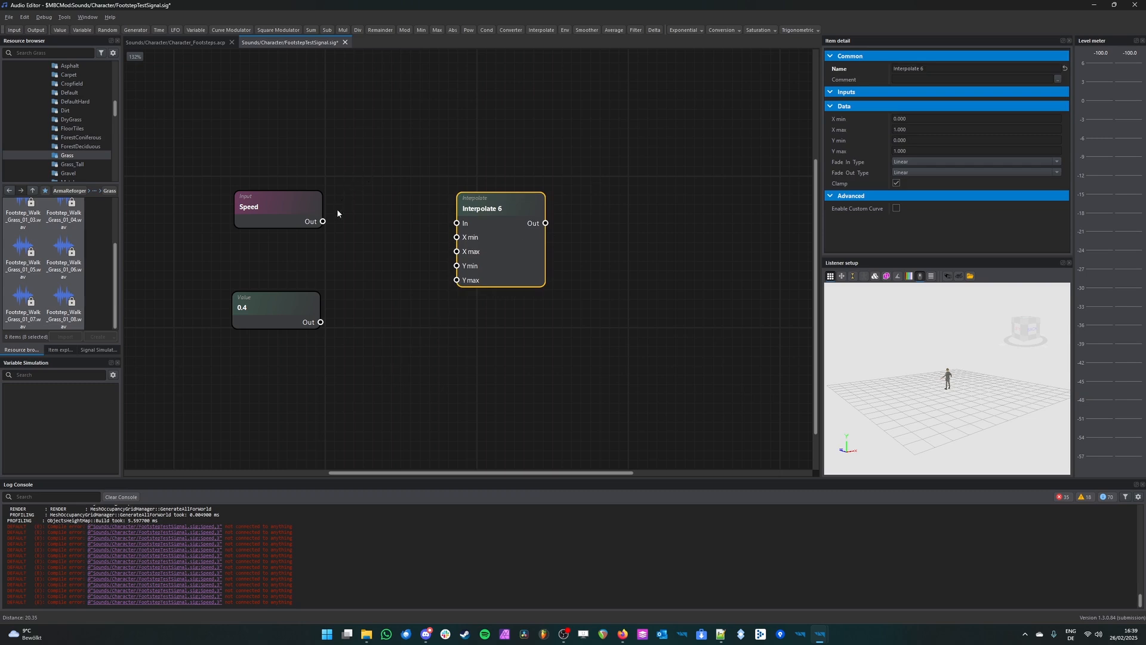
{"action": "left_click_drag", "start_coordinate": [323, 223], "coordinate": [497, 225]}
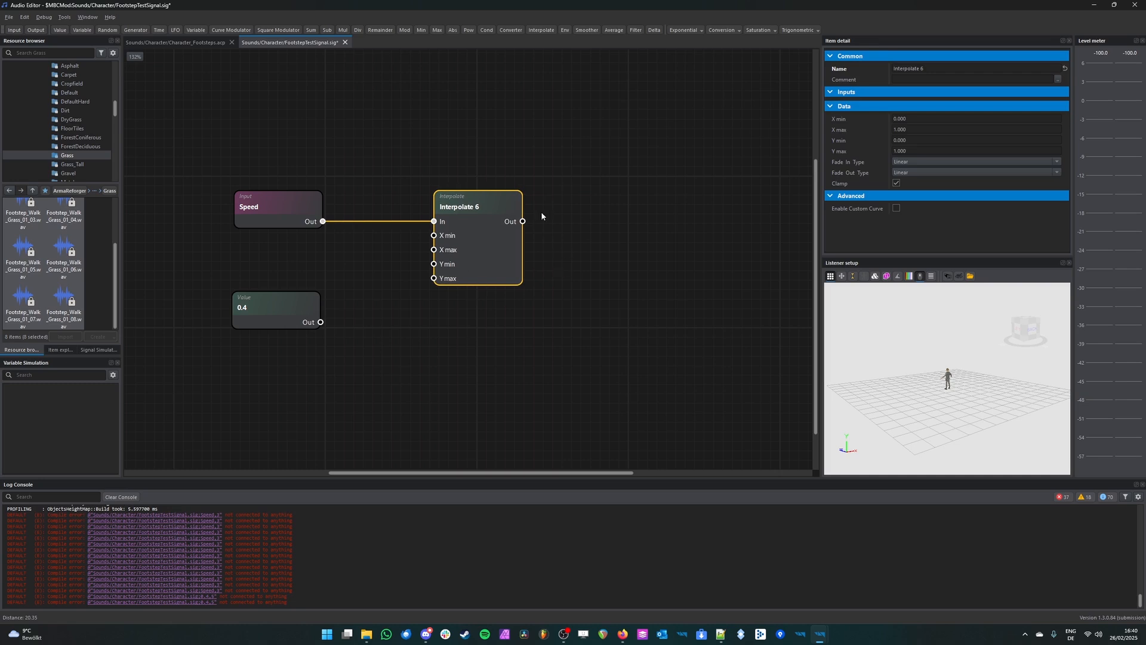
{"action": "scroll", "coordinate": [395, 233], "scroll_direction": "up", "scroll_amount": 1}
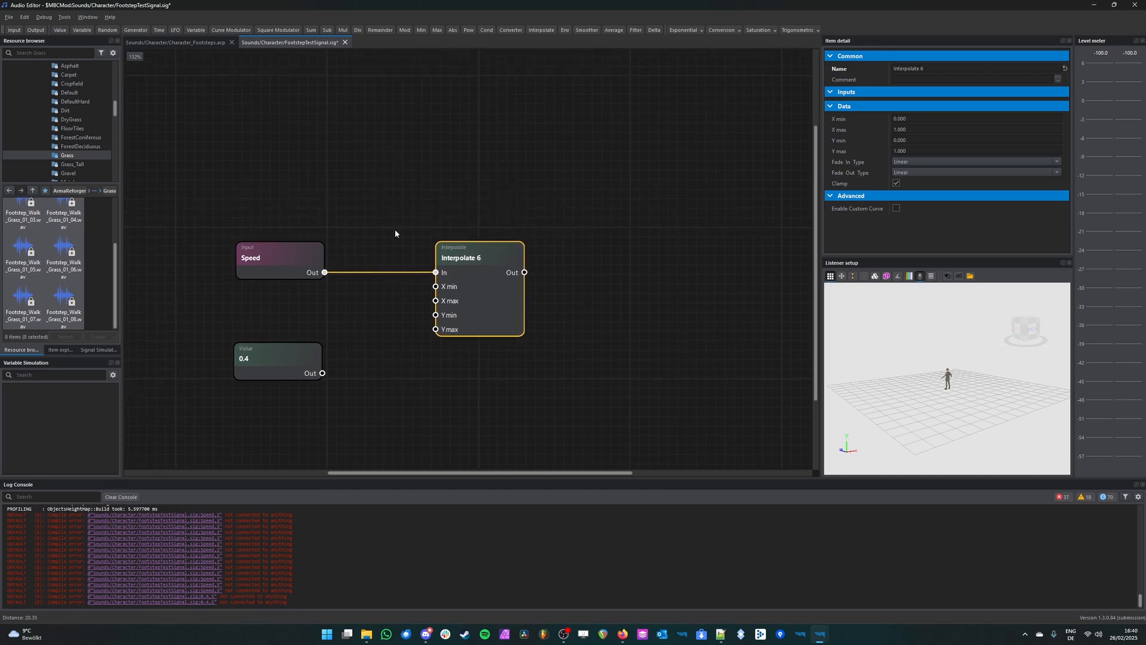
Step: Examine the Interpolate node's X min, X max, Y min and Y max ports and matching data properties
{"action": "left_click", "coordinate": [337, 238]}
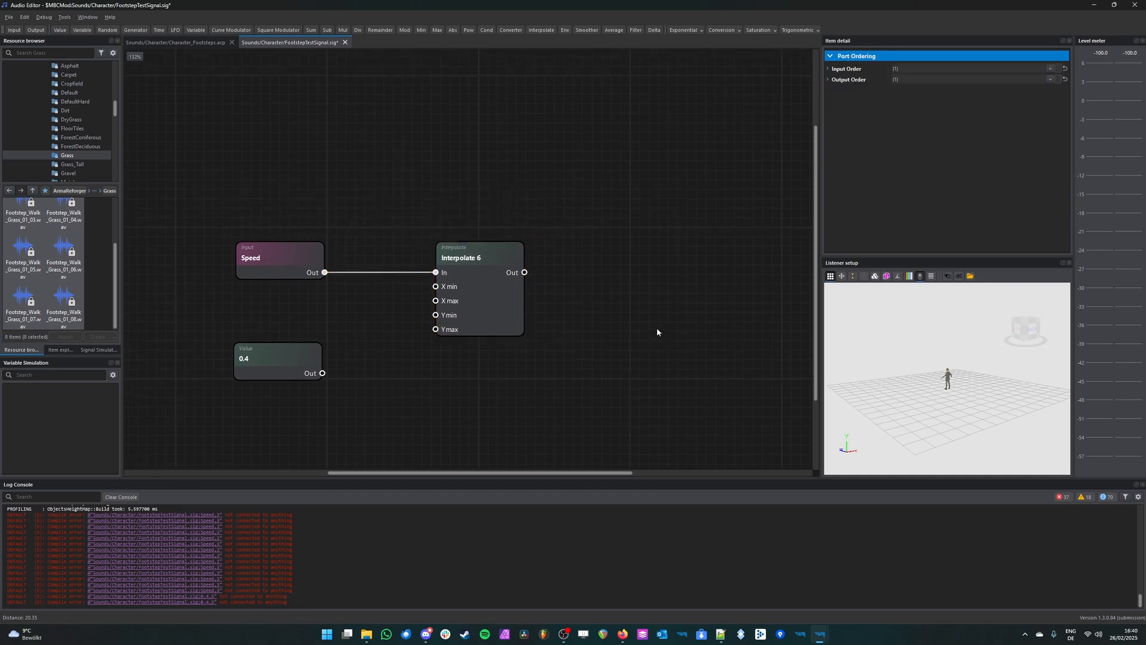
{"action": "left_click", "coordinate": [454, 288]}
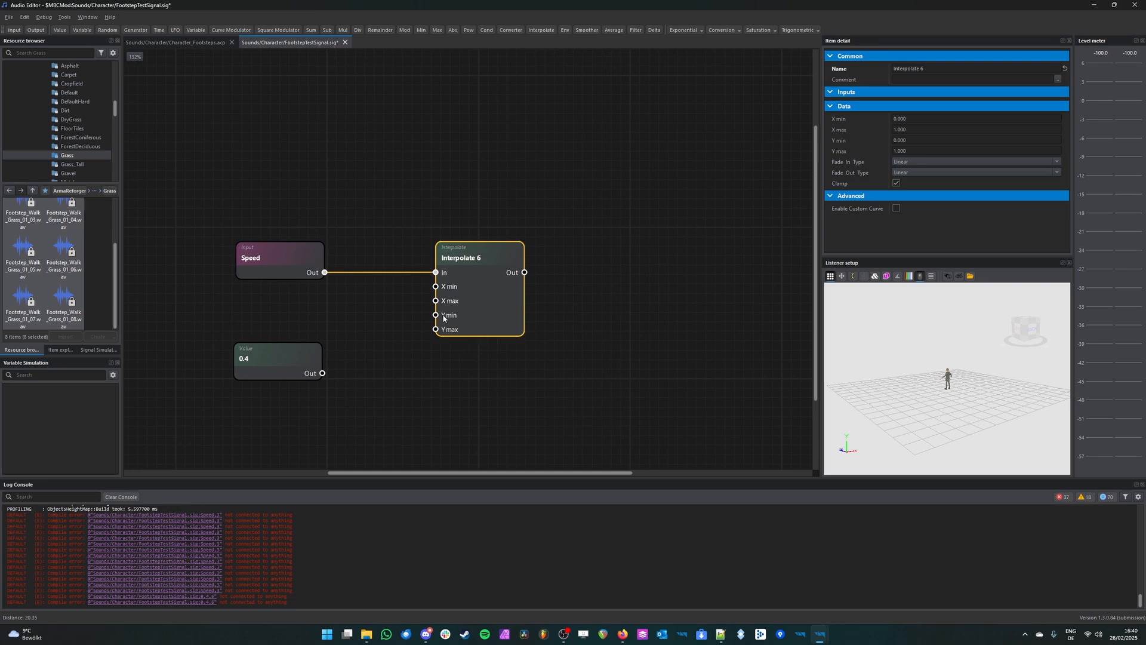
{"action": "left_click", "coordinate": [476, 379]}
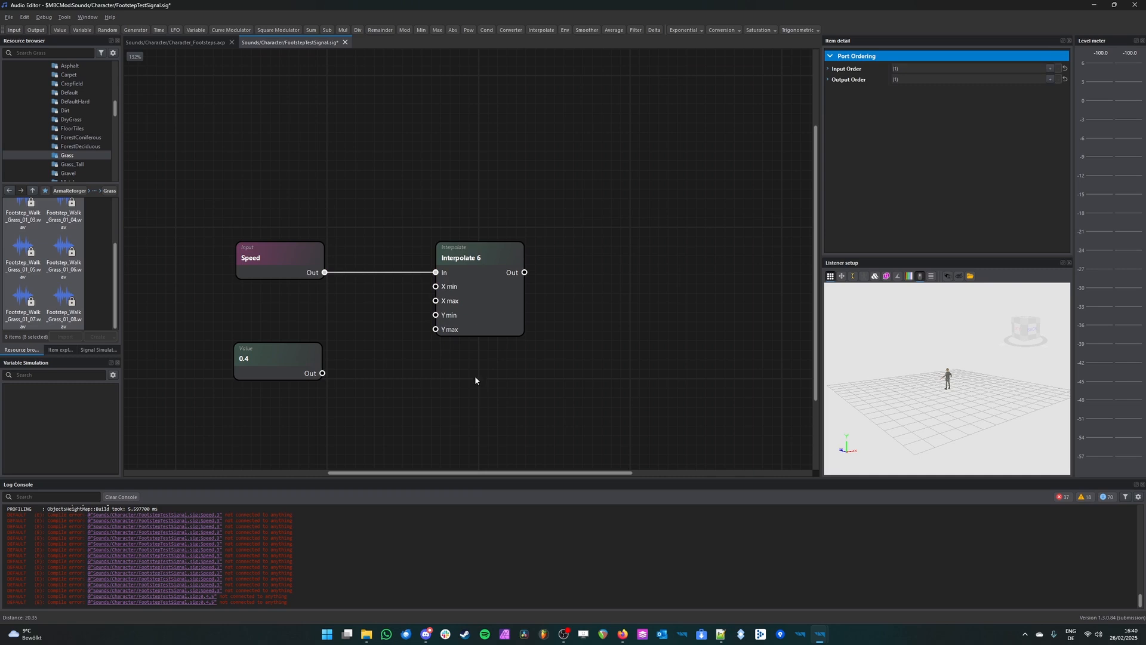
{"action": "left_click", "coordinate": [446, 293]}
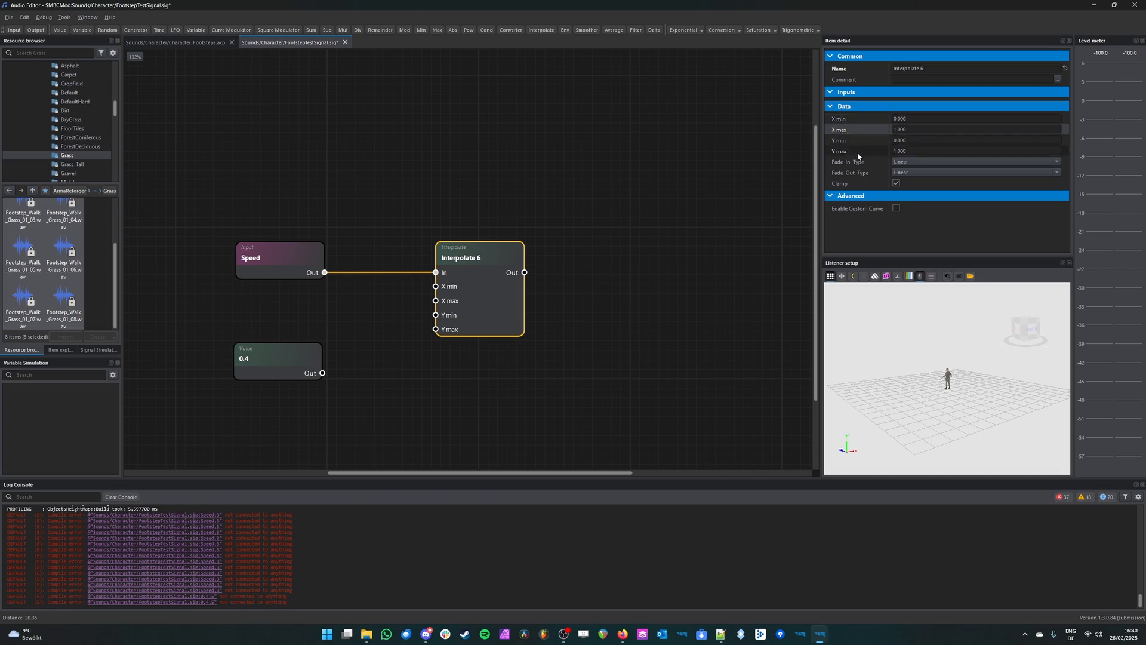
{"action": "left_click", "coordinate": [523, 91]}
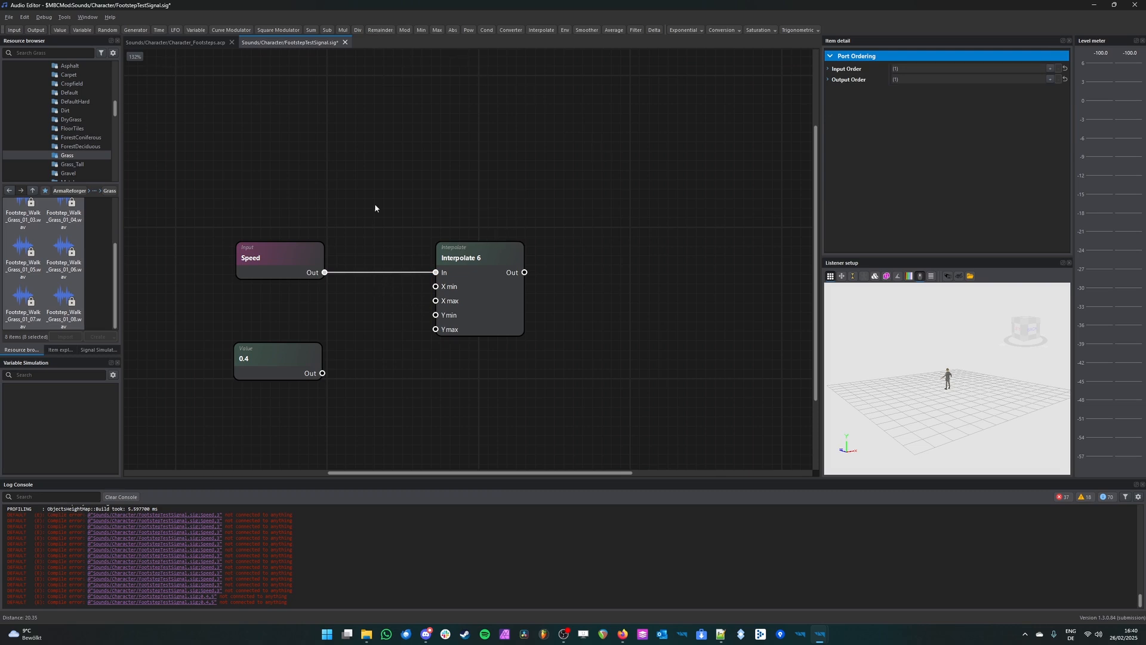
Step: Duplicate the 0.4 value node and delete the extra copy
{"action": "middle_click_drag", "start_coordinate": [418, 184], "coordinate": [484, 202]}
{"action": "mouse_move", "coordinate": [363, 392]}
{"action": "left_mouse_down"}
{"action": "mouse_move", "coordinate": [352, 379]}
{"action": "mouse_move", "coordinate": [378, 428]}
{"action": "mouse_move", "coordinate": [349, 377]}
{"action": "left_mouse_up"}
{"action": "key", "text": "ctrl+c"}
{"action": "key", "text": "ctrl+v"}
{"action": "key", "text": "Delete"}
Step: Move the 0.4 value node back under the Speed input and delete it from the signal graph
{"action": "left_click_drag", "start_coordinate": [402, 436], "coordinate": [486, 349]}
{"action": "left_click", "coordinate": [357, 430]}
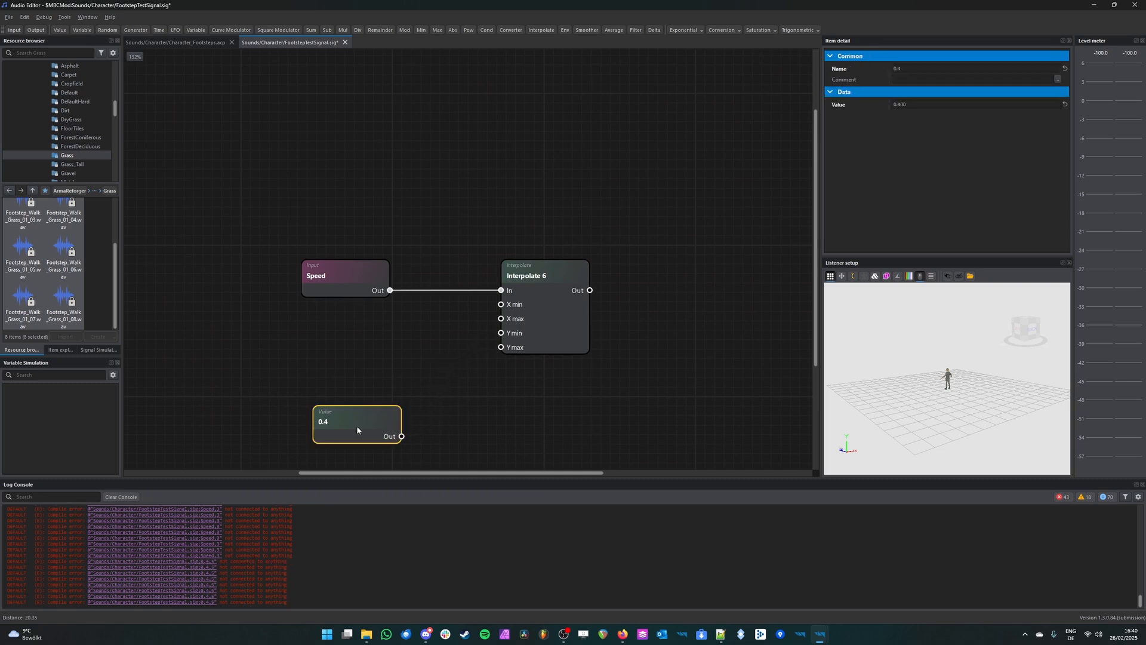
{"action": "left_click_drag", "start_coordinate": [357, 429], "coordinate": [343, 352]}
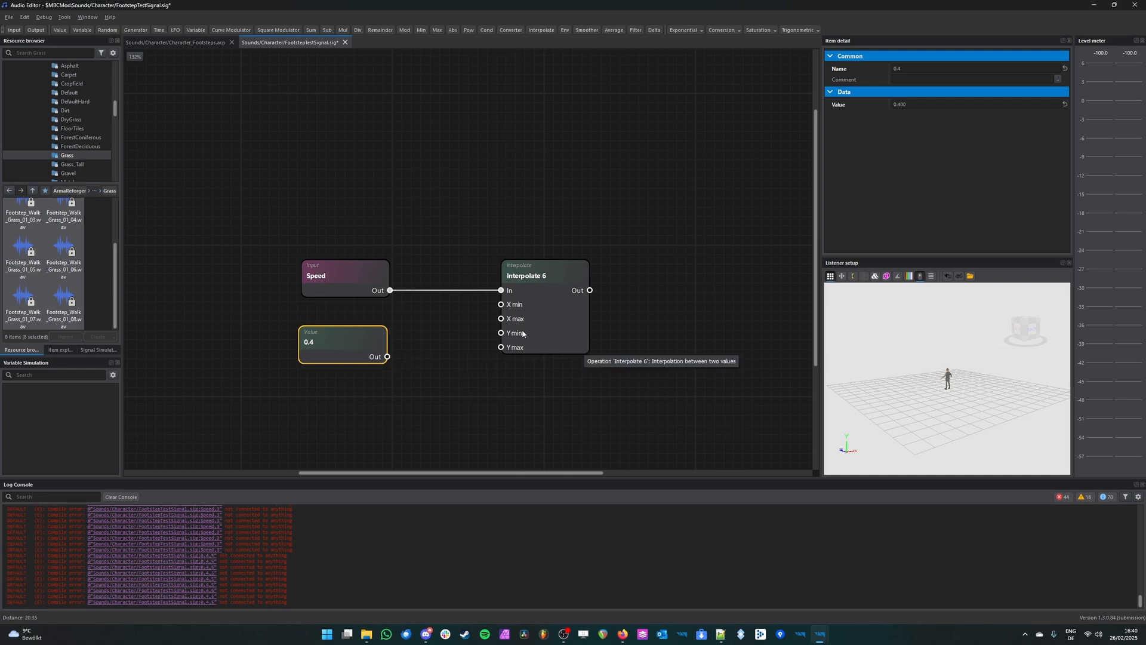
{"action": "key", "text": "Delete"}
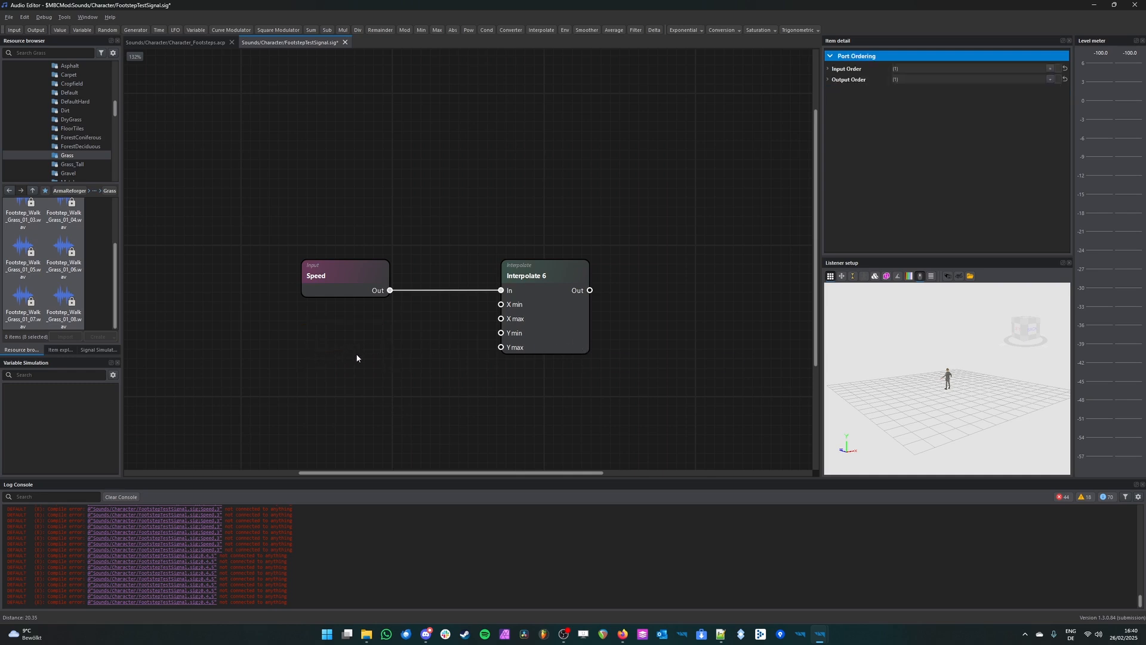
Step: Select the Interpolate node to show its data properties
{"action": "left_click", "coordinate": [552, 291]}
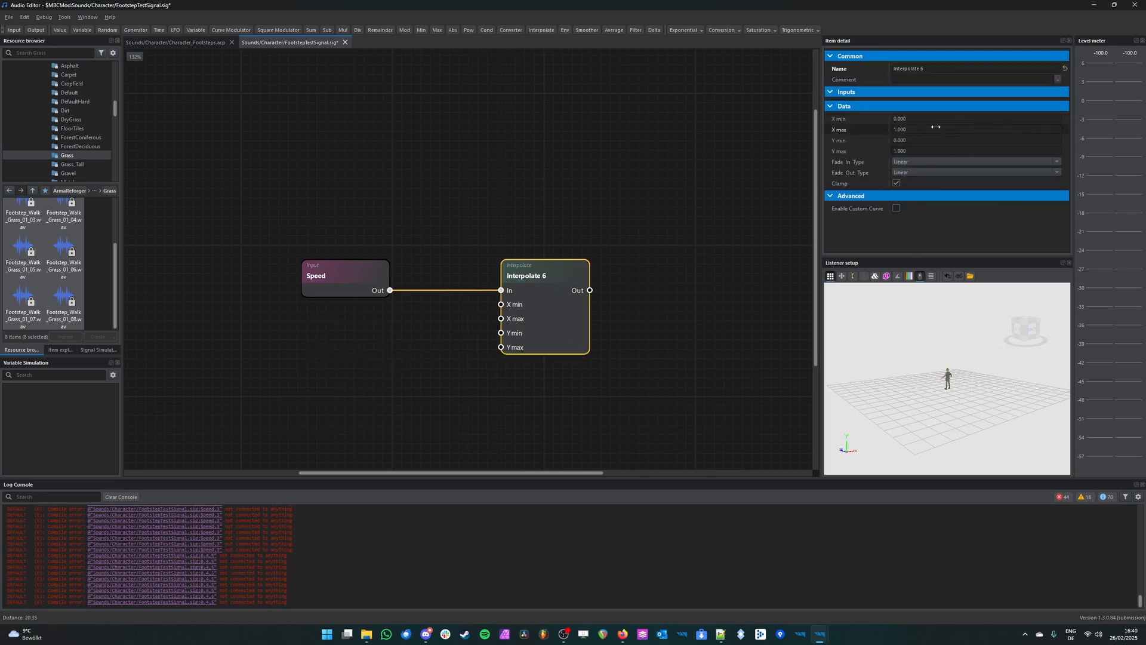
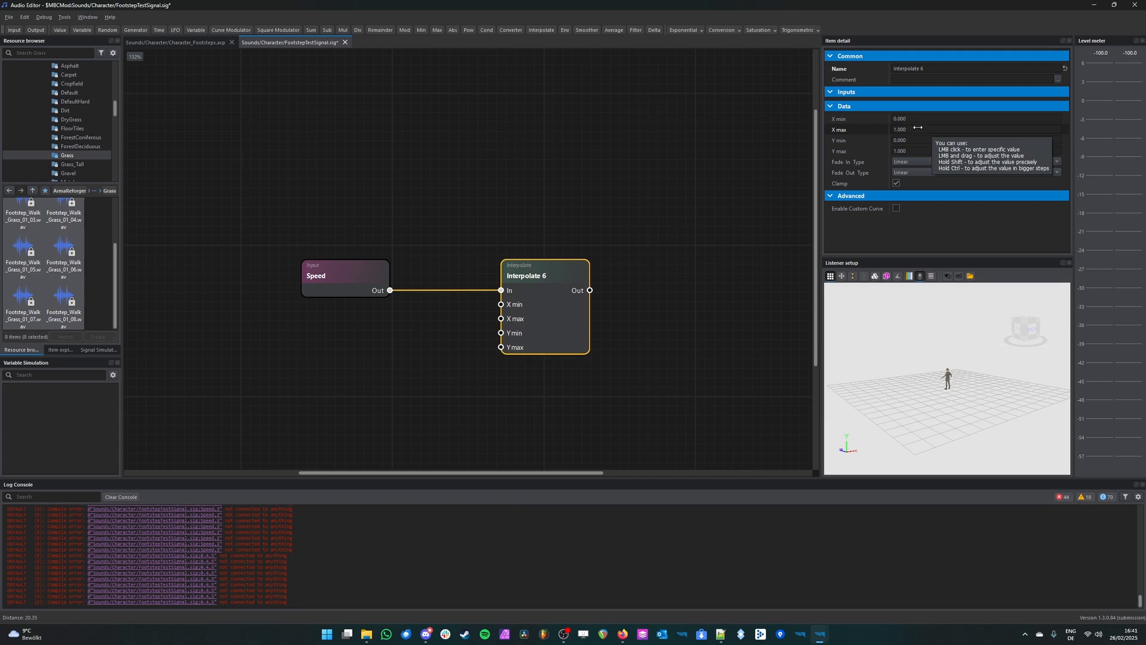
Step: Set the Interpolate node's X max to 0.5
{"action": "left_click", "coordinate": [917, 128]}
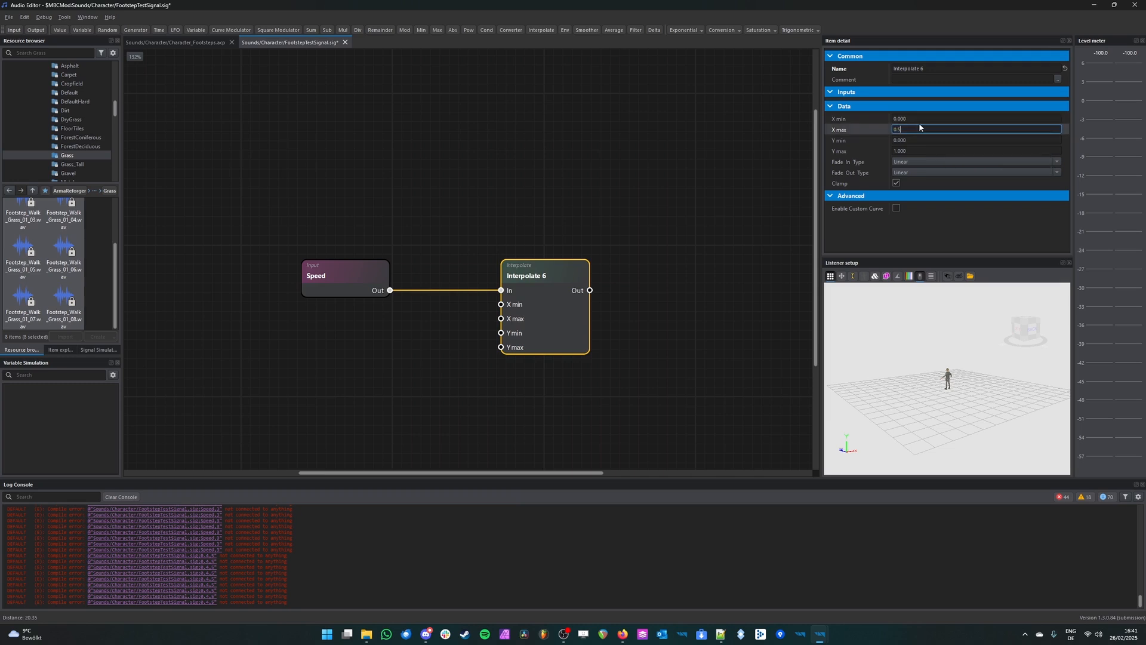
{"action": "type", "text": "0.5"}
{"action": "key", "text": "Return"}
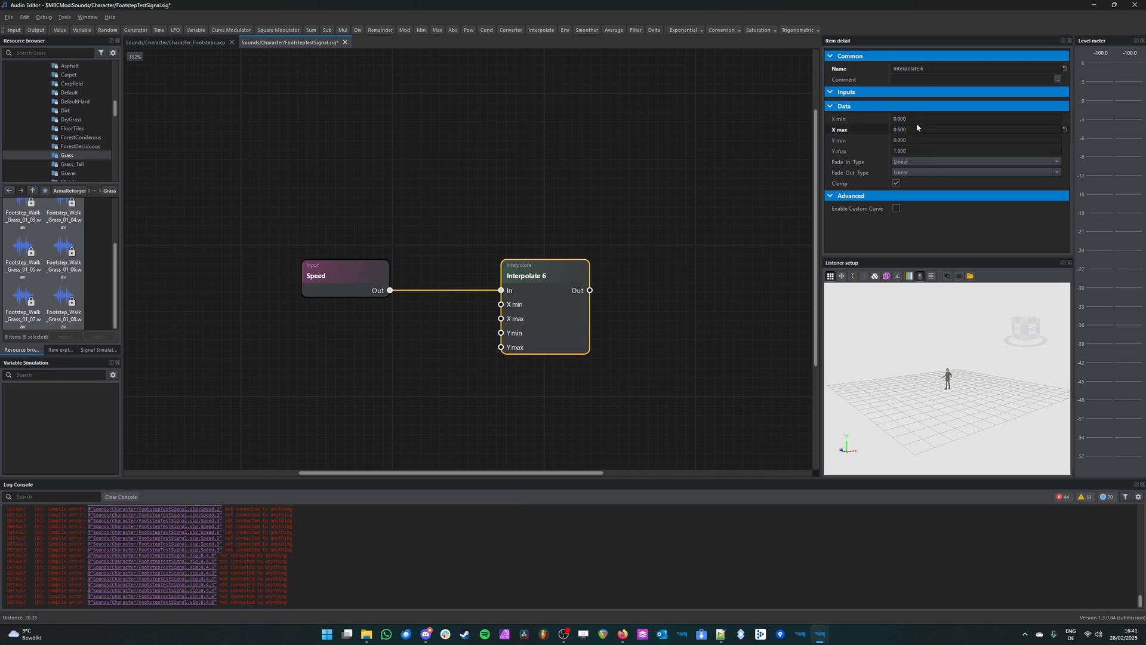
Step: Set the Interpolate node's X min to 0.5 and its Y min to 0.4
{"action": "left_click", "coordinate": [916, 119]}
{"action": "type", "text": "0.5"}
{"action": "key", "text": "Return"}
{"action": "left_click", "coordinate": [931, 140]}
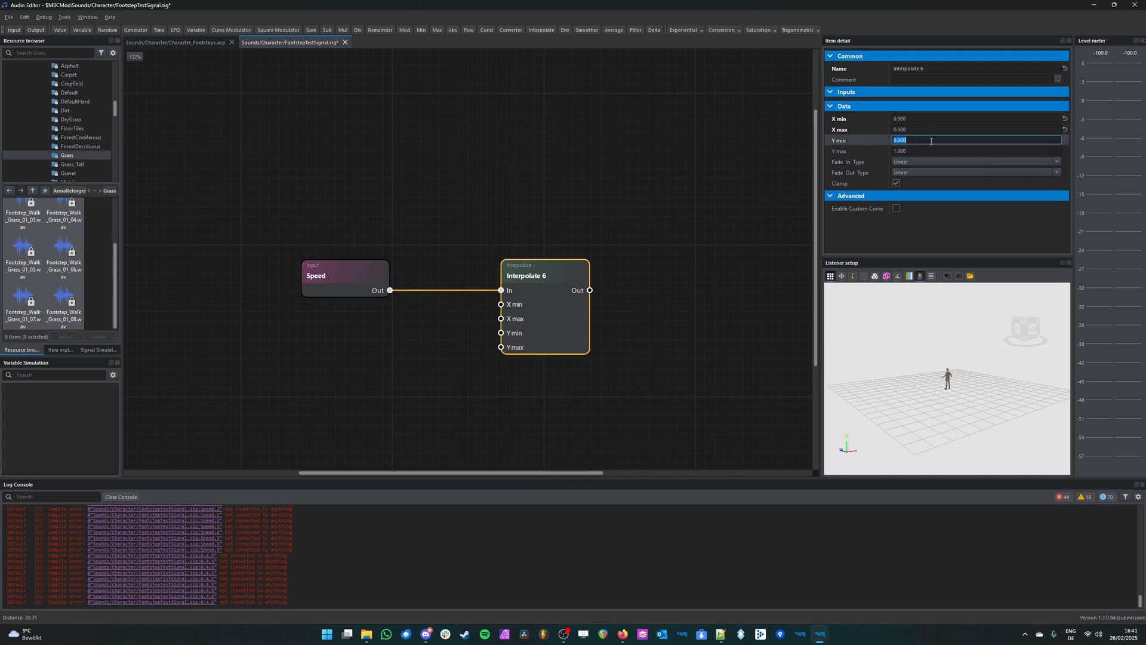
{"action": "type", "text": "0.4"}
{"action": "key", "text": "Return"}
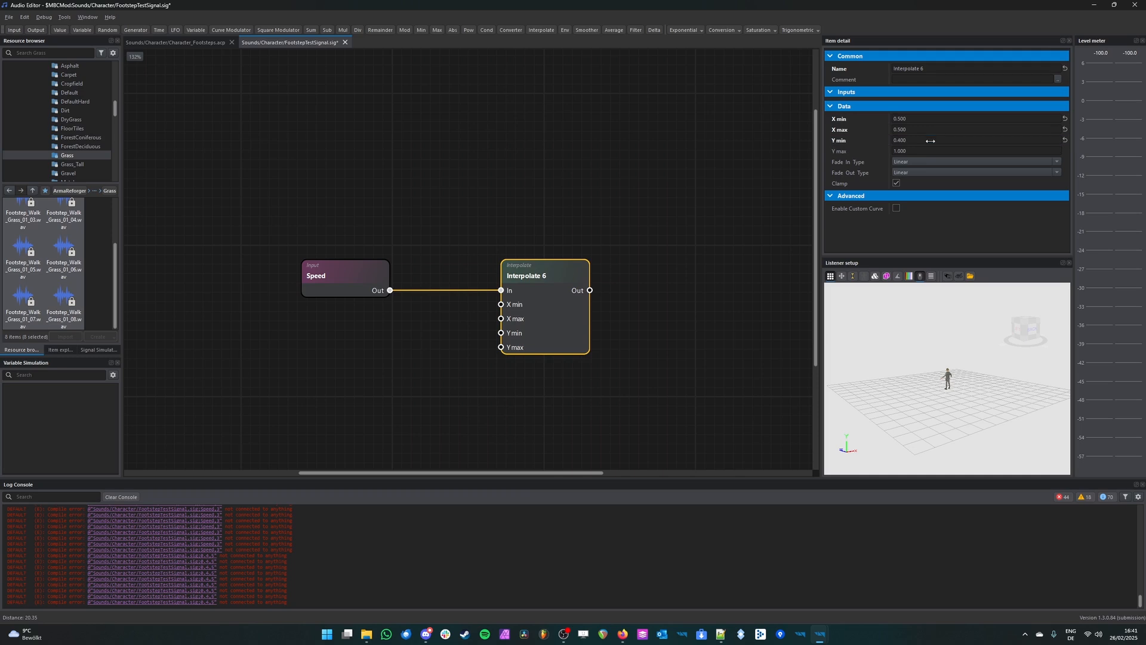
Step: Set the Interpolate node's X max to 5.5
{"action": "left_click", "coordinate": [926, 130]}
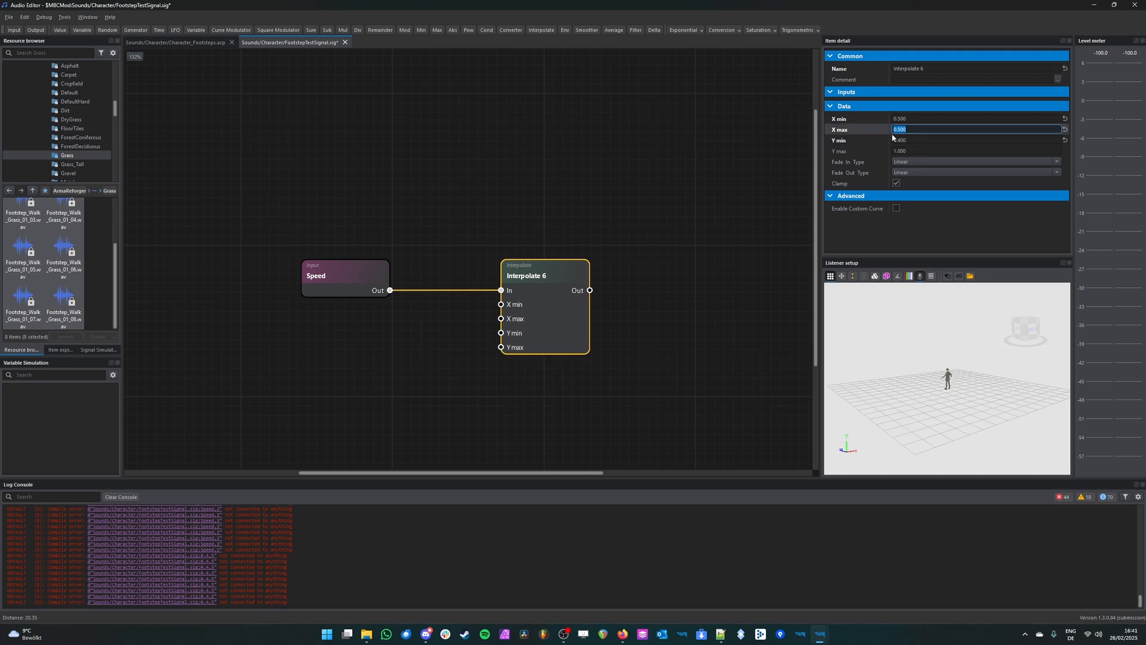
{"action": "type", "text": "5.5"}
{"action": "key", "text": "Return"}
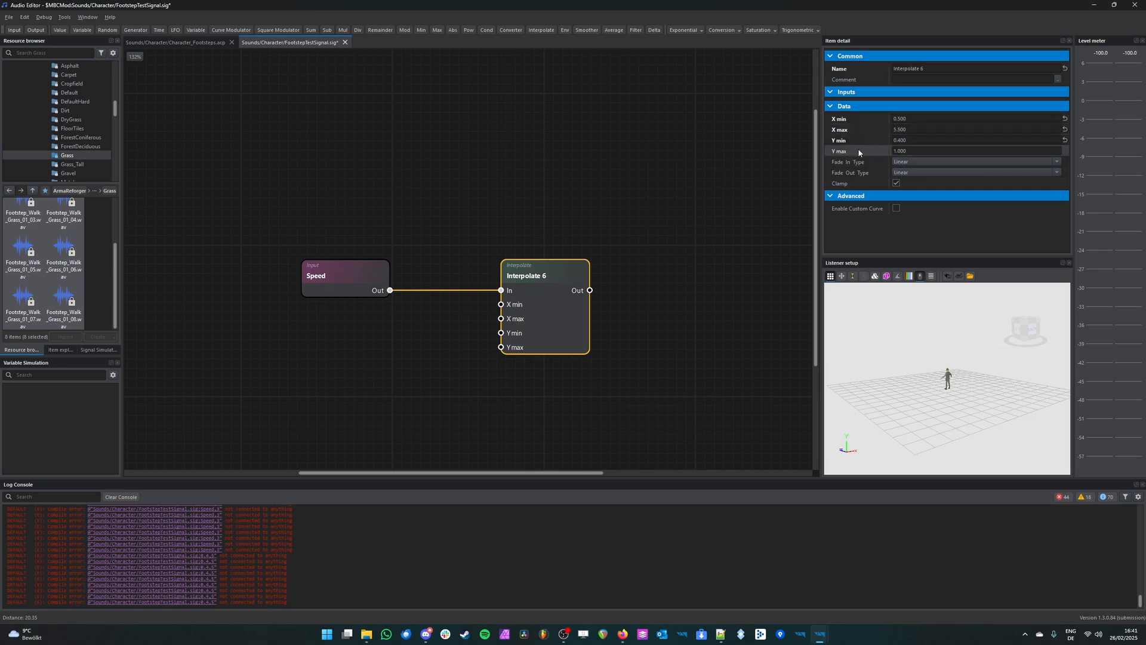
Step: Move the Footstep_V output node closer to the Interpolate node's output side
{"action": "left_click", "coordinate": [919, 151]}
{"action": "left_click", "coordinate": [627, 279]}
{"action": "middle_click_drag", "start_coordinate": [651, 277], "coordinate": [511, 305]}
{"action": "left_click_drag", "start_coordinate": [781, 300], "coordinate": [591, 292]}
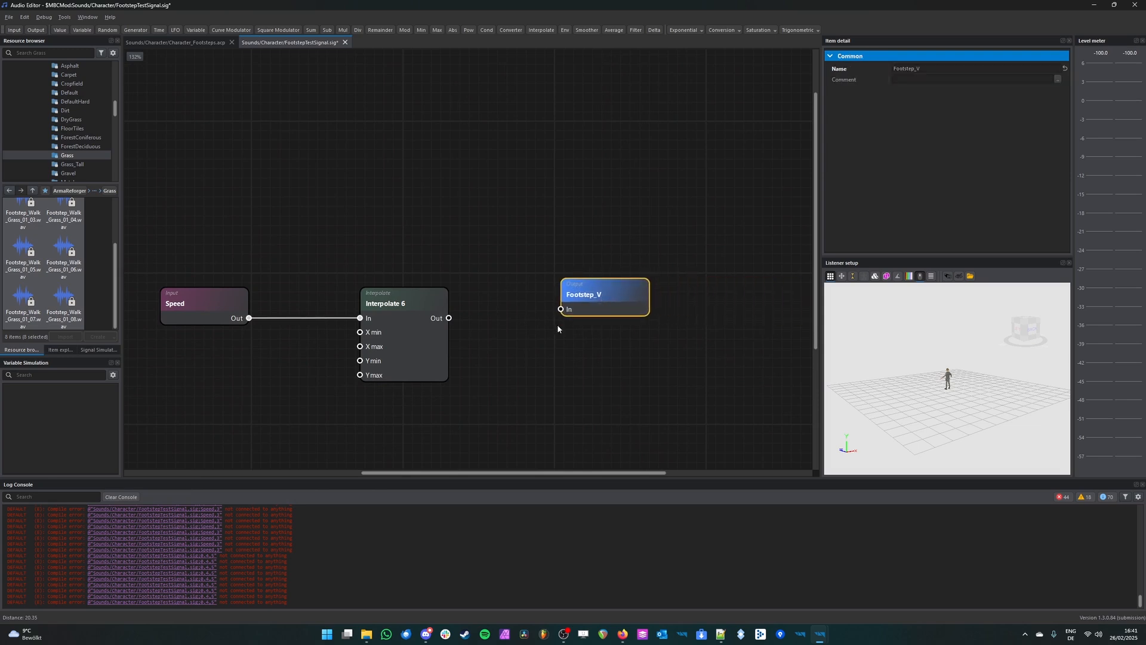
Step: Start debugging the signal with a cleared log console and bring up its signal simulation values
{"action": "middle_click_drag", "start_coordinate": [272, 416], "coordinate": [345, 402]}
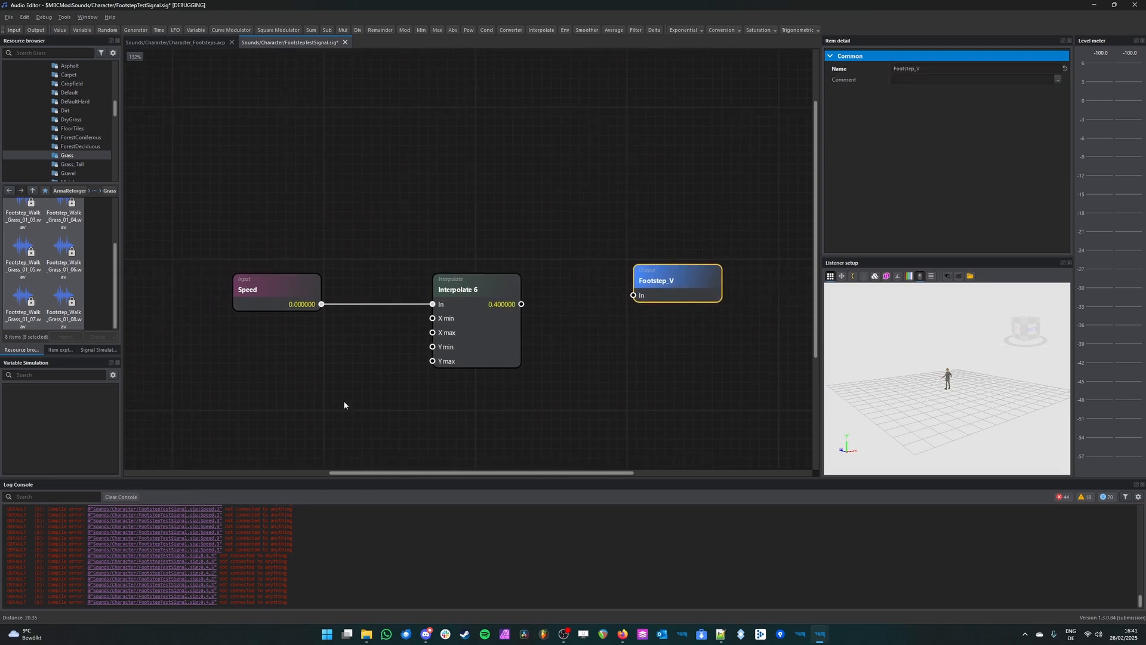
{"action": "left_click", "coordinate": [121, 496]}
{"action": "left_click", "coordinate": [318, 292]}
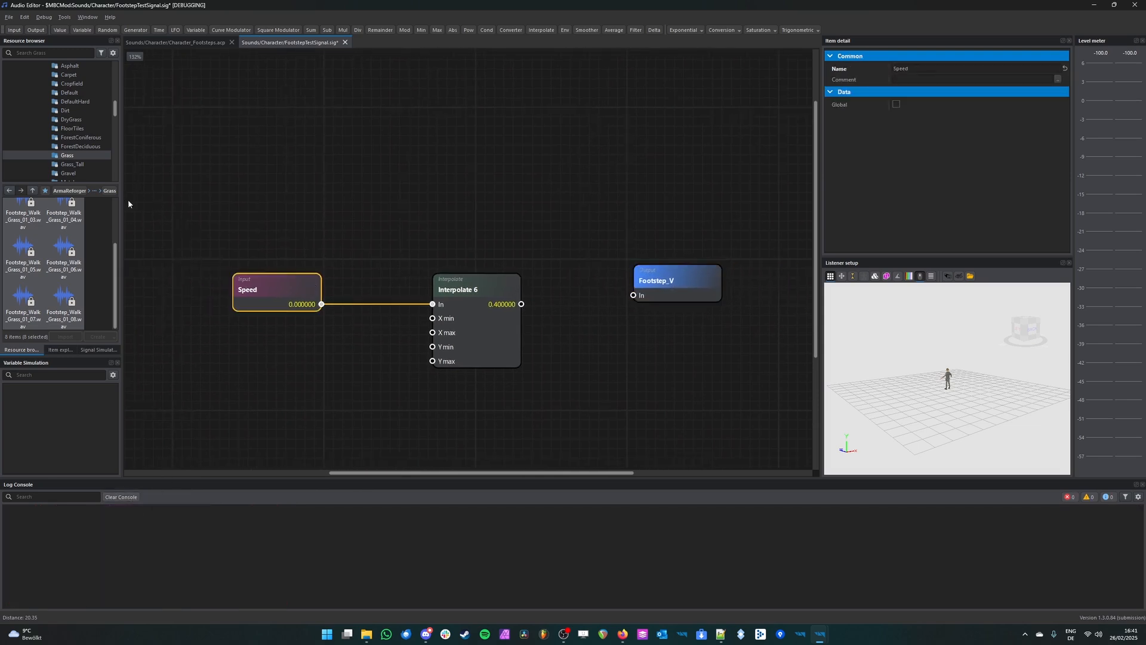
{"action": "left_click", "coordinate": [207, 220]}
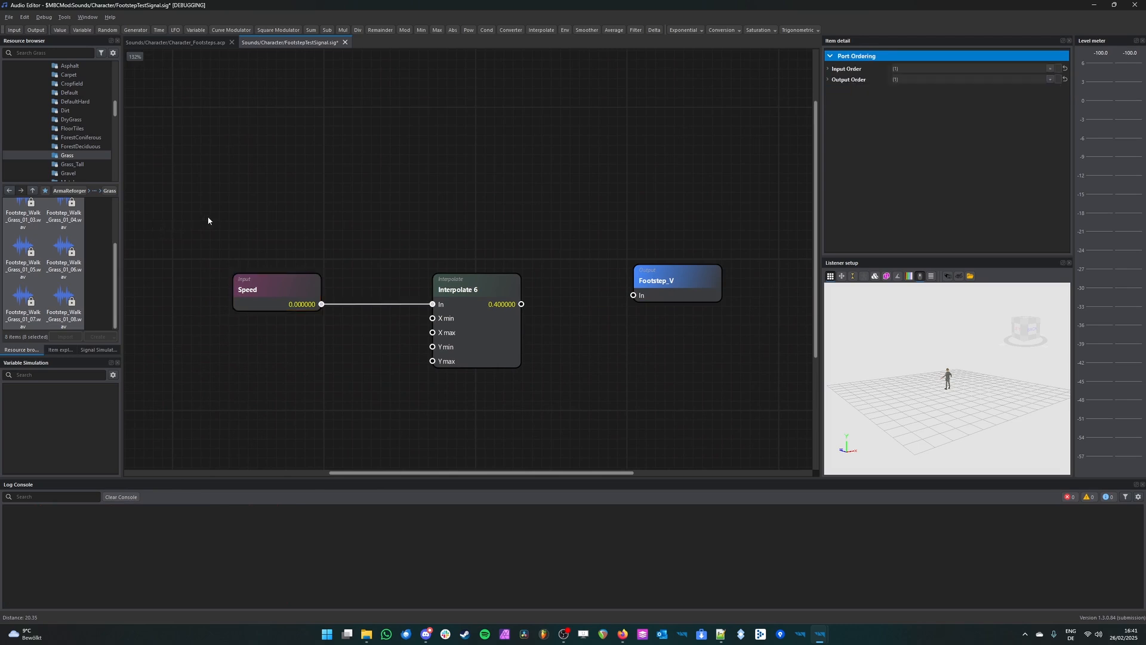
{"action": "left_click", "coordinate": [107, 351]}
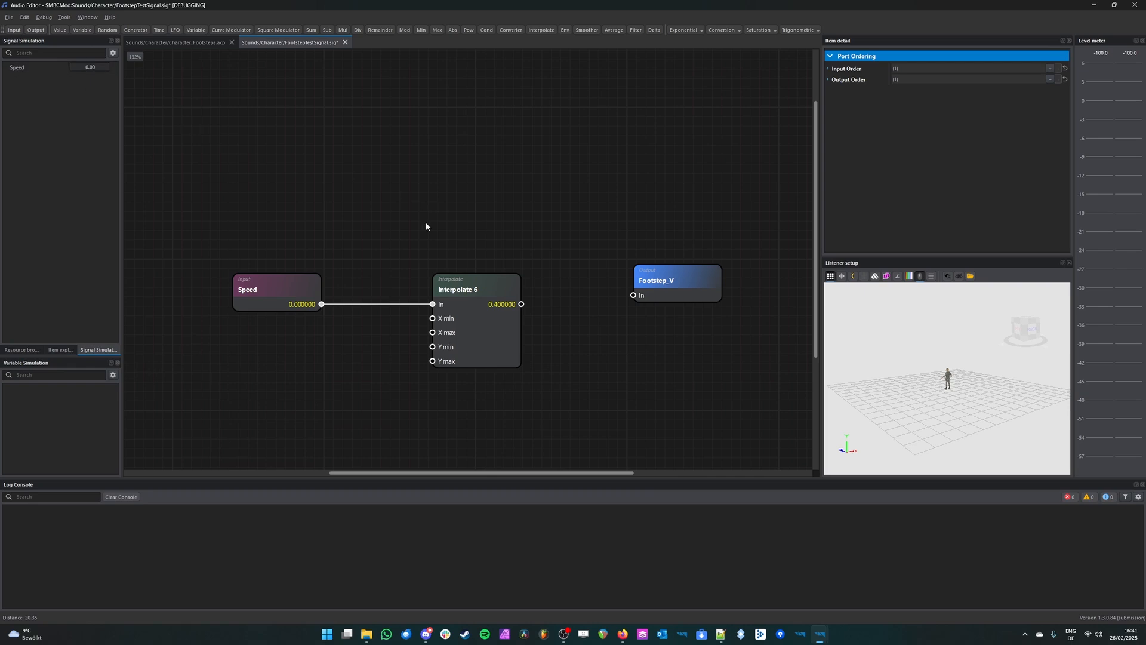
{"action": "scroll", "coordinate": [389, 270], "scroll_direction": "down", "scroll_amount": 2}
{"action": "left_click", "coordinate": [322, 300]}
{"action": "left_click", "coordinate": [361, 194]}
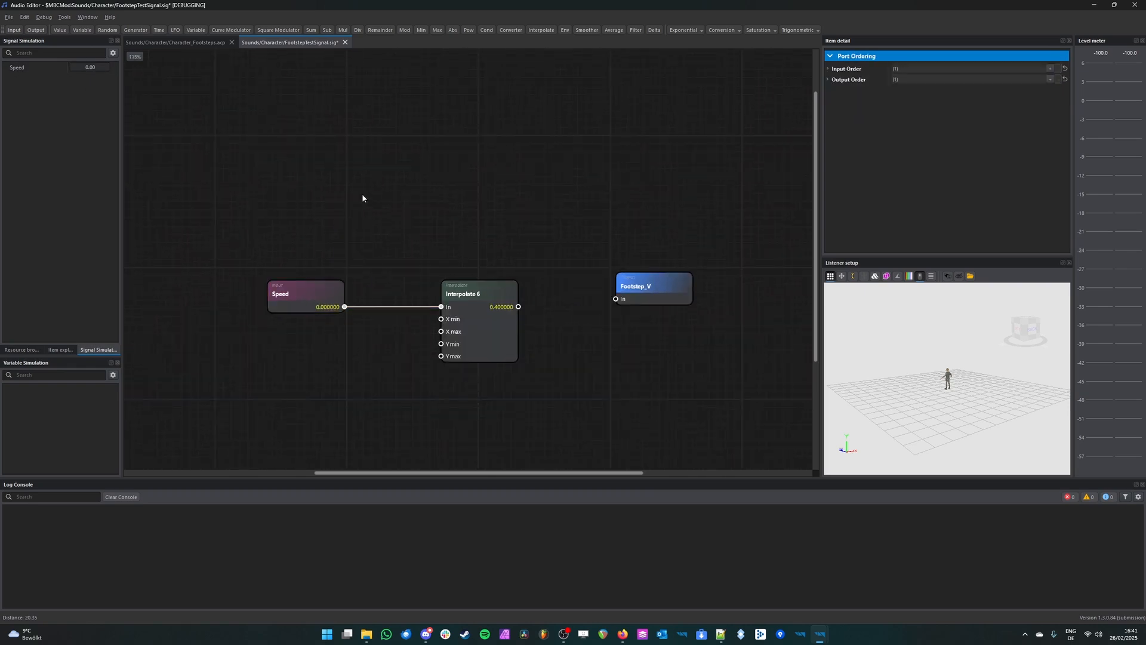
{"action": "left_click", "coordinate": [315, 297]}
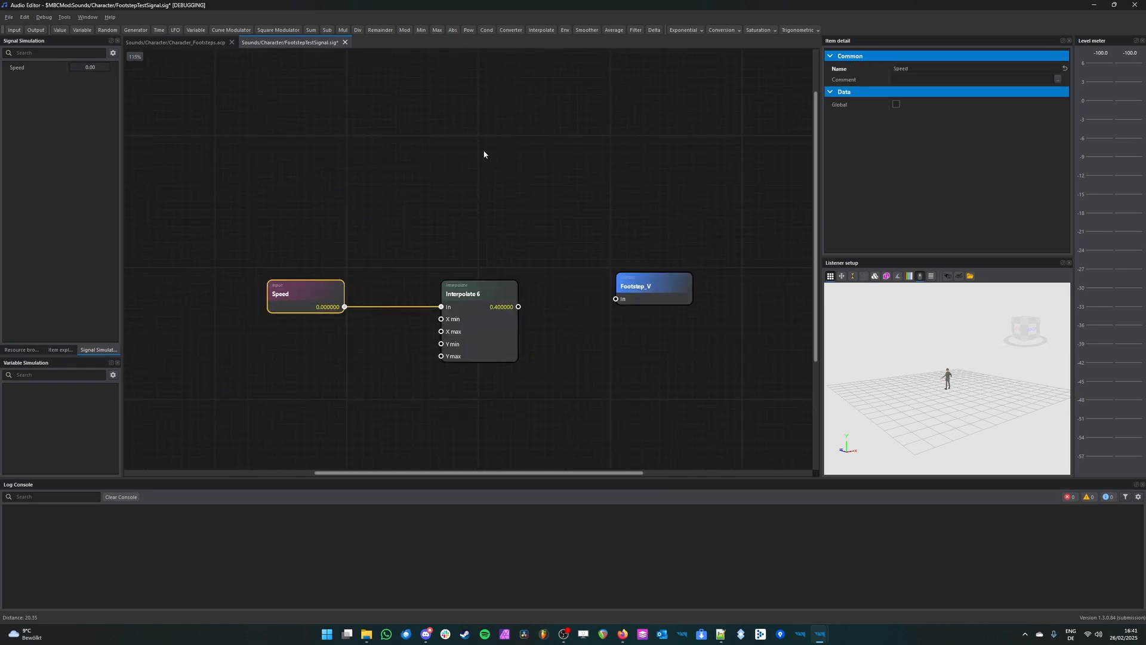
{"action": "left_click", "coordinate": [633, 260]}
{"action": "scroll", "coordinate": [511, 399], "scroll_direction": "up", "scroll_amount": 2}
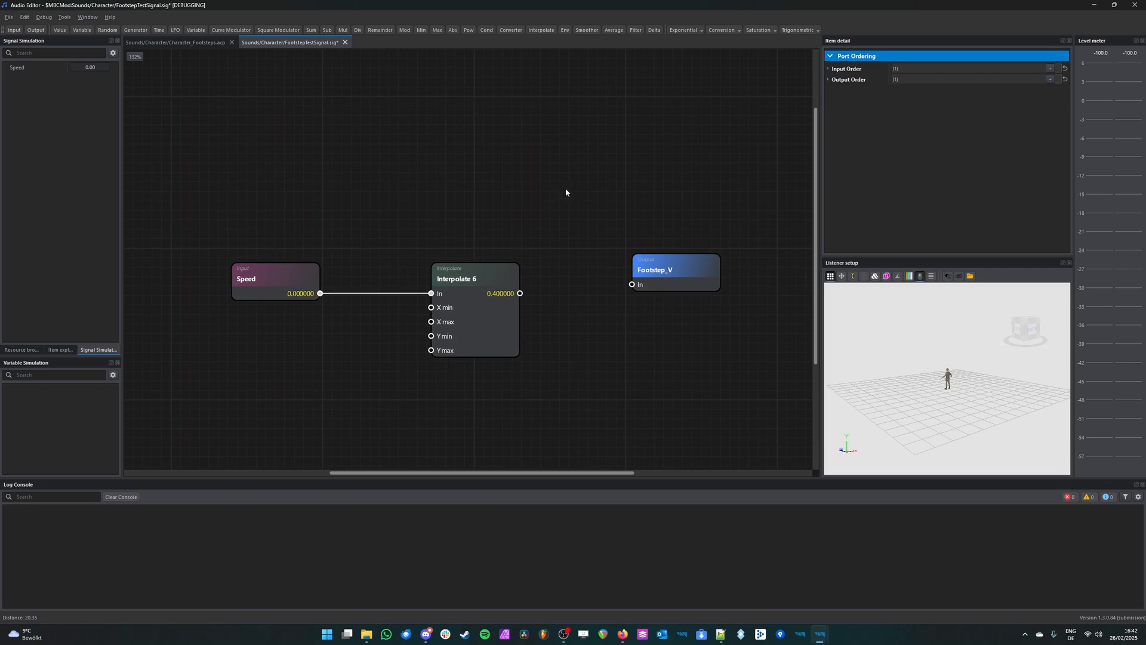
{"action": "left_click_drag", "start_coordinate": [565, 188], "coordinate": [428, 366]}
{"action": "left_click", "coordinate": [508, 223]}
Step: Raise the simulated Speed value to 0.3 and set its simulation range maximum to 5.5
{"action": "left_click", "coordinate": [76, 71]}
{"action": "left_click_drag", "start_coordinate": [78, 70], "coordinate": [82, 71]}
{"action": "left_click_drag", "start_coordinate": [86, 68], "coordinate": [80, 68]}
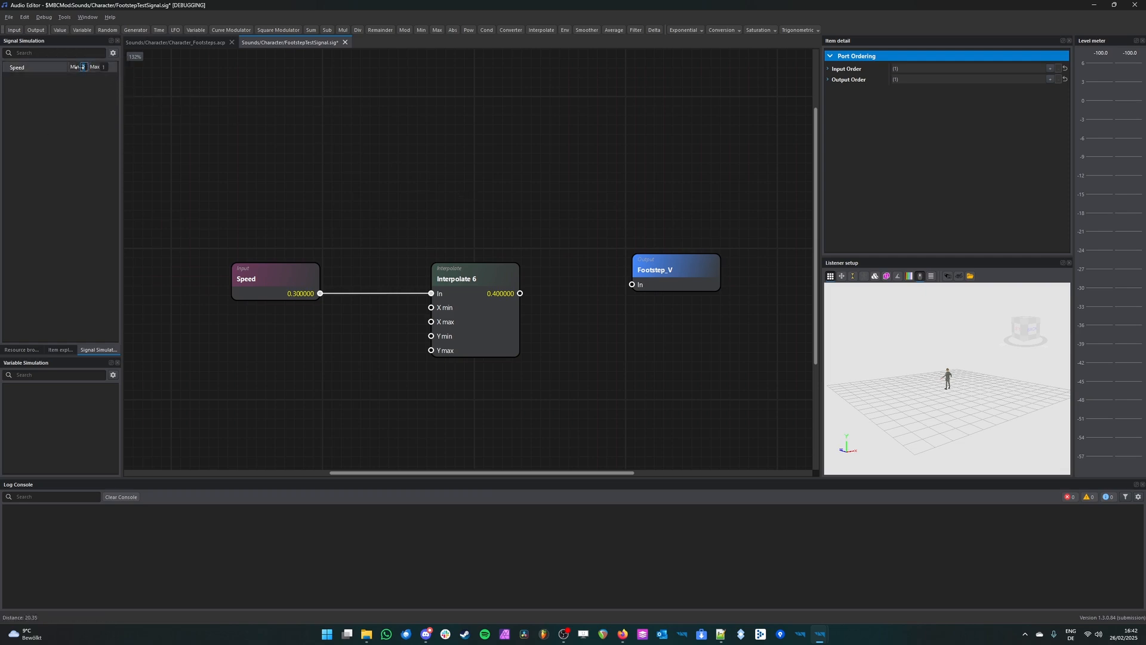
{"action": "left_click", "coordinate": [107, 68]}
{"action": "type", "text": "5.5"}
{"action": "key", "text": "Return"}
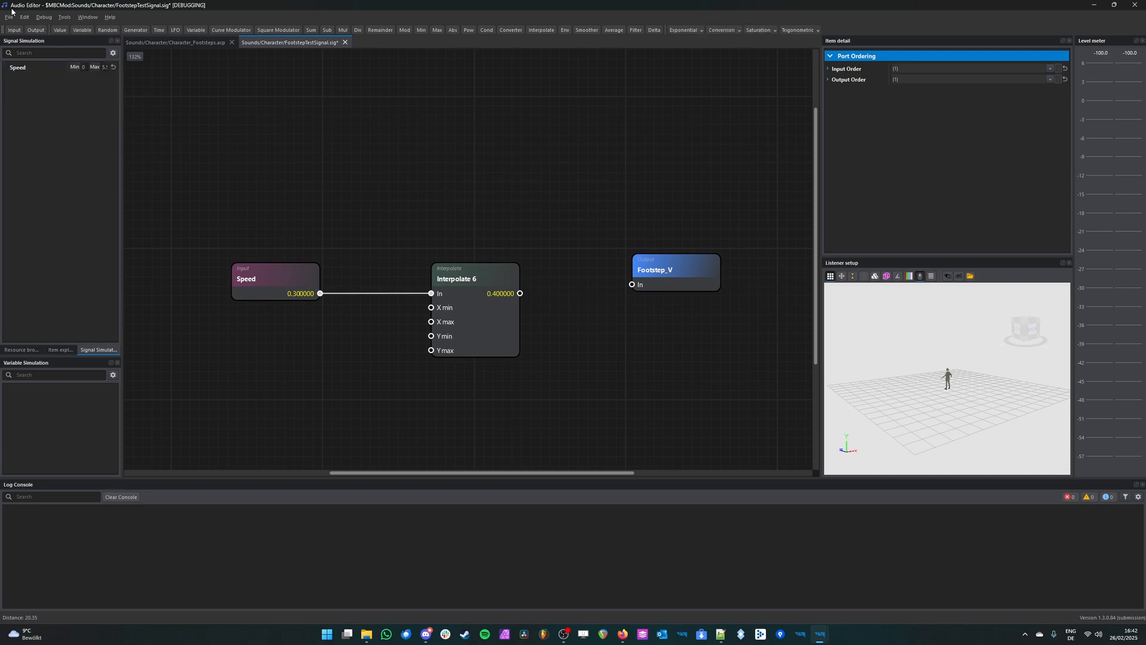
Step: Widen the signal simulation area and switch Speed from min/max editing back to value editing
{"action": "left_click_drag", "start_coordinate": [119, 137], "coordinate": [157, 137]}
{"action": "right_click", "coordinate": [46, 66]}
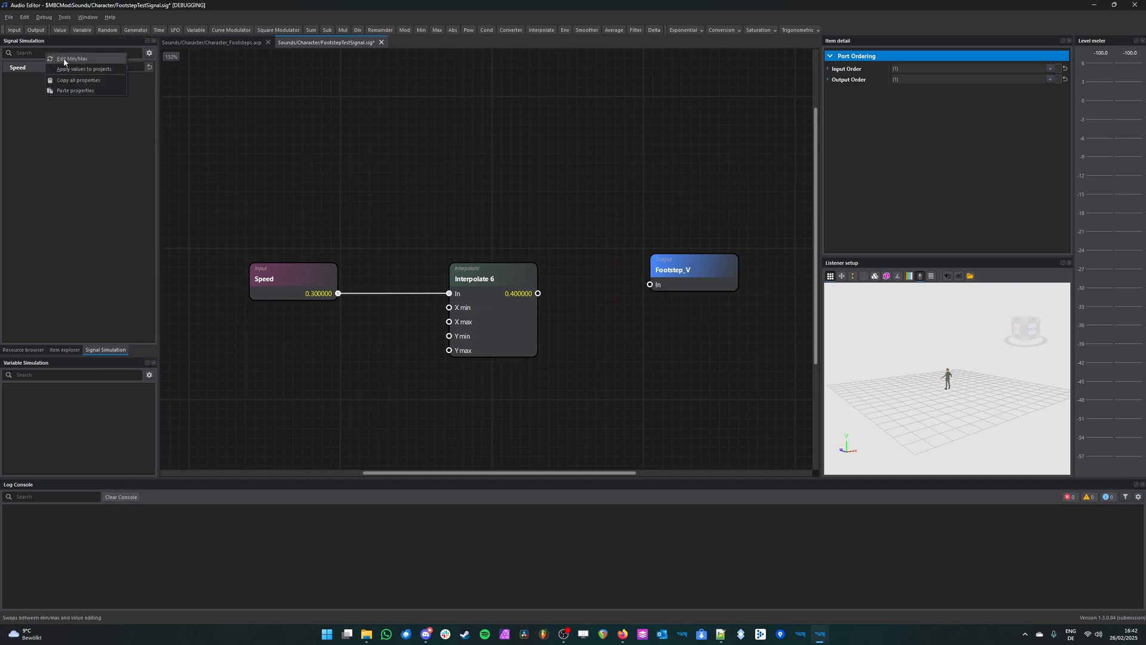
{"action": "left_click", "coordinate": [64, 59]}
Step: Vary the simulated Speed up to 5.5 and check how the Interpolate node's output responds
{"action": "left_click_drag", "start_coordinate": [77, 68], "coordinate": [148, 68]}
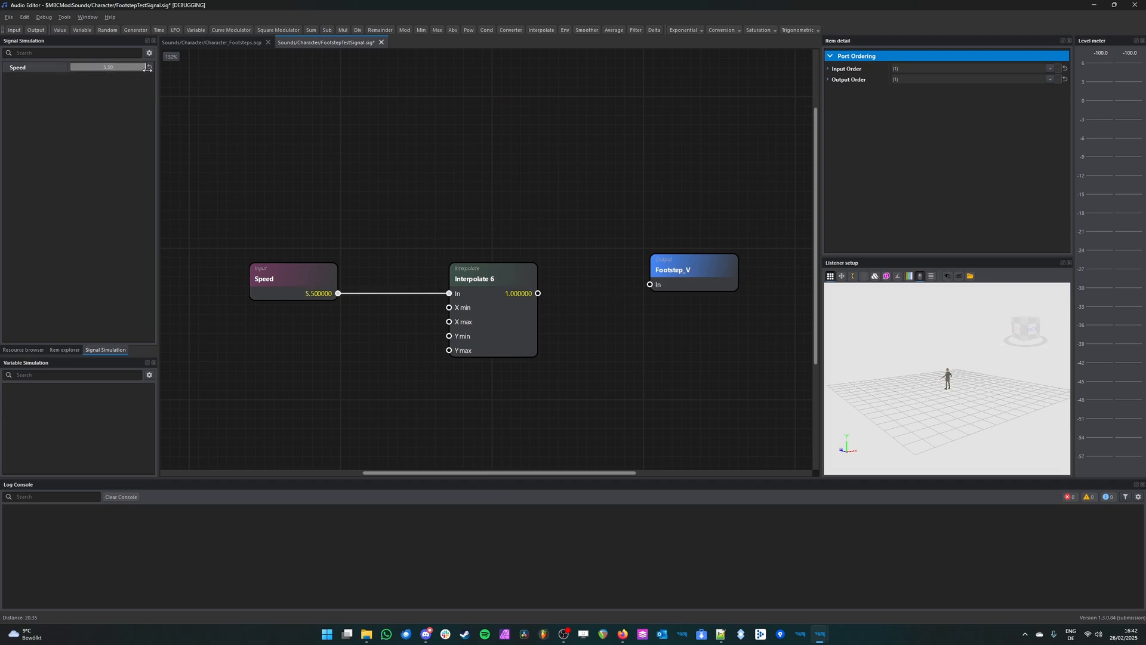
{"action": "left_click", "coordinate": [506, 292]}
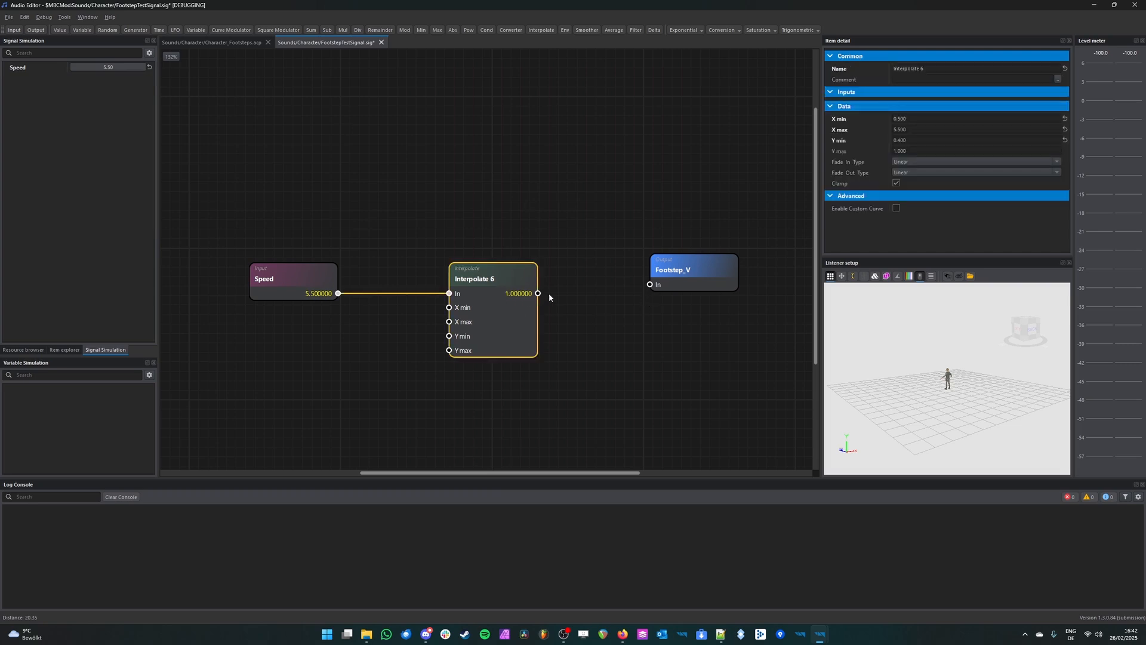
{"action": "left_click_drag", "start_coordinate": [143, 66], "coordinate": [134, 66]}
{"action": "left_click_drag", "start_coordinate": [110, 68], "coordinate": [149, 69]}
Step: Align the Footstep_V node with the Interpolate node, connect Interpolate's output to it, and save the signal file
{"action": "left_click_drag", "start_coordinate": [686, 286], "coordinate": [658, 296]}
{"action": "left_click_drag", "start_coordinate": [538, 294], "coordinate": [622, 293]}
{"action": "left_click", "coordinate": [668, 289]}
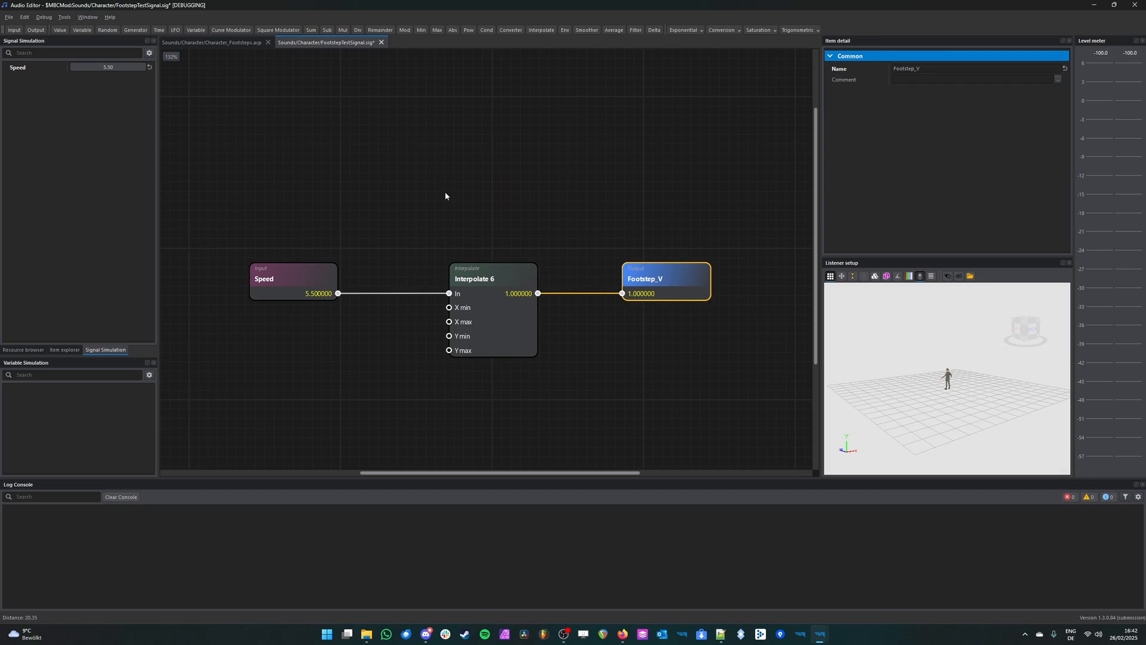
{"action": "key", "text": "ctrl+s"}
Step: Return to the Character_Footsteps.acp graph and browse to the Sounds/Character folder in MBCMod
{"action": "left_click", "coordinate": [210, 43]}
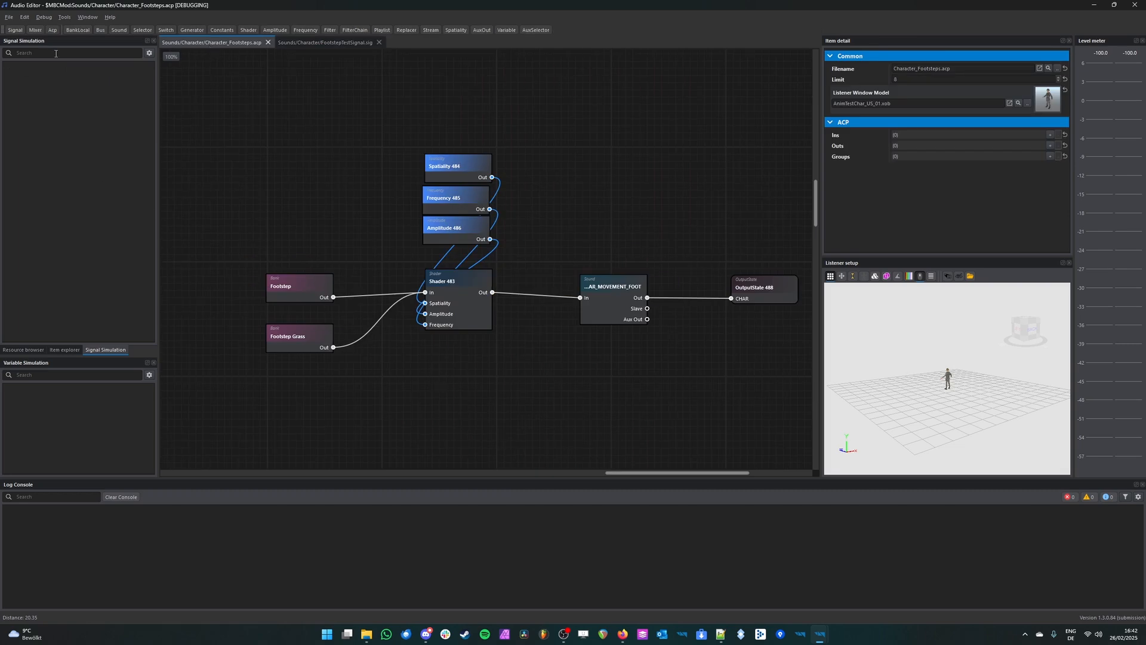
{"action": "left_click", "coordinate": [24, 349]}
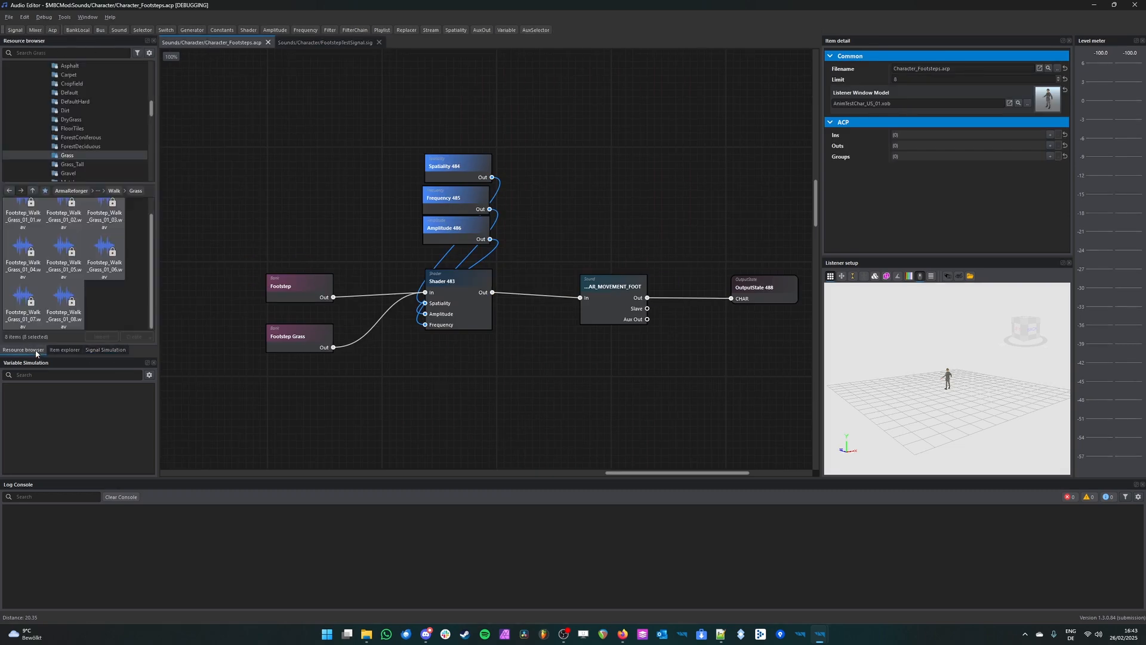
{"action": "scroll", "coordinate": [90, 125], "scroll_direction": "up", "scroll_amount": 10}
{"action": "left_click", "coordinate": [11, 68]}
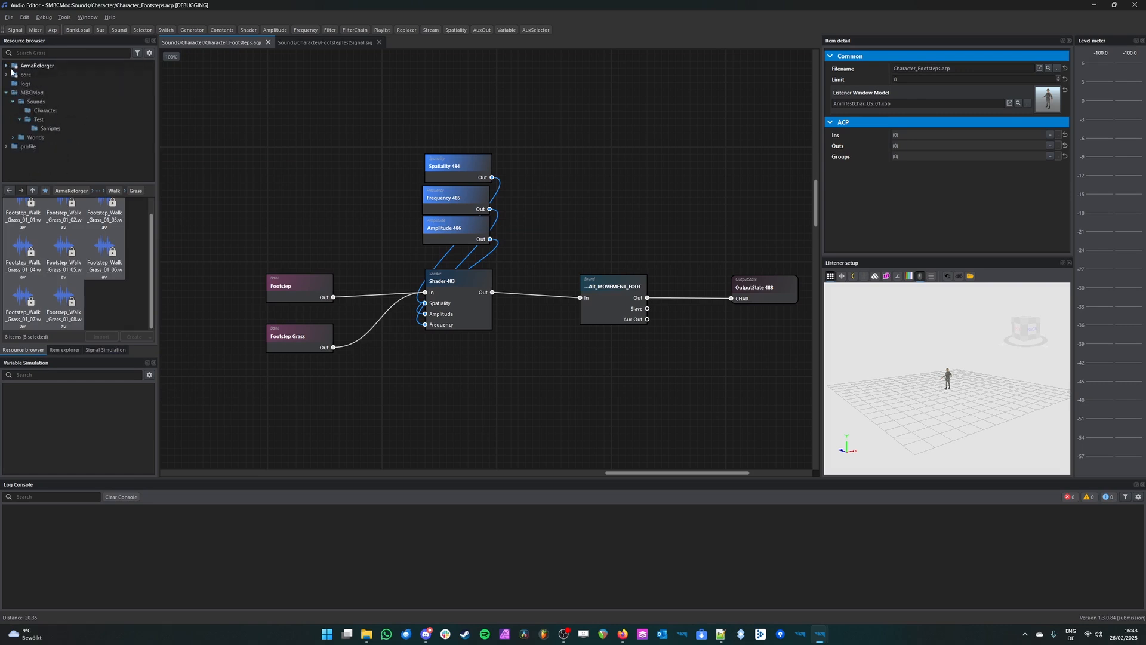
{"action": "left_click", "coordinate": [45, 111]}
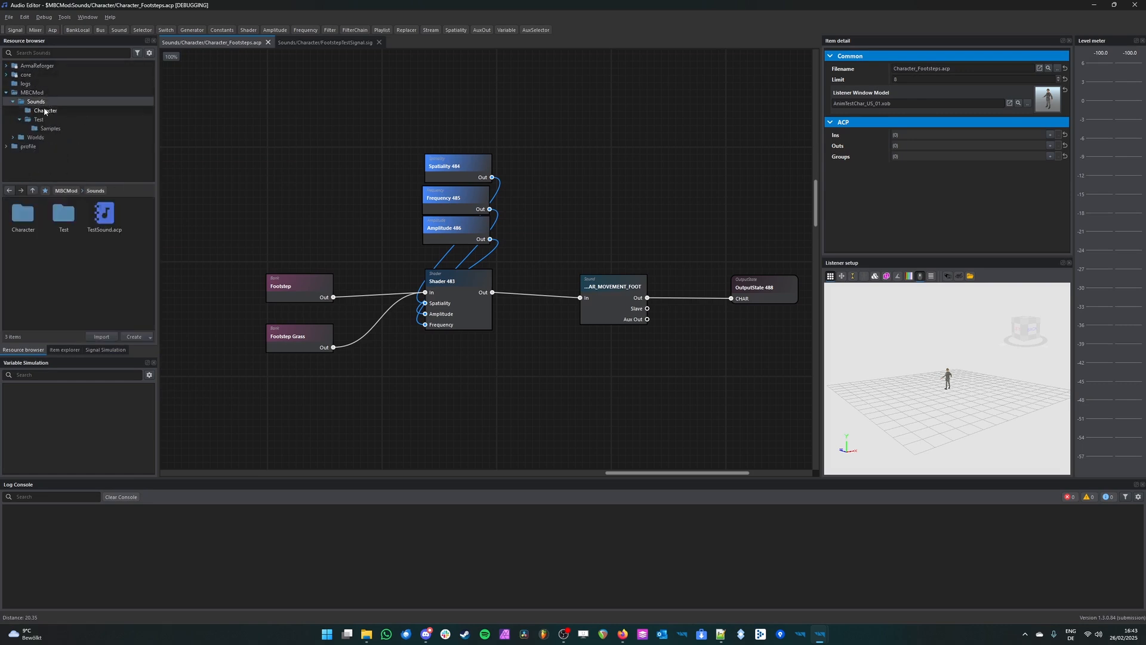
Step: Add FootstepTestSignal.sig as a signal node beside the Footstep and Footstep Grass banks
{"action": "middle_click_drag", "start_coordinate": [330, 228], "coordinate": [322, 179]}
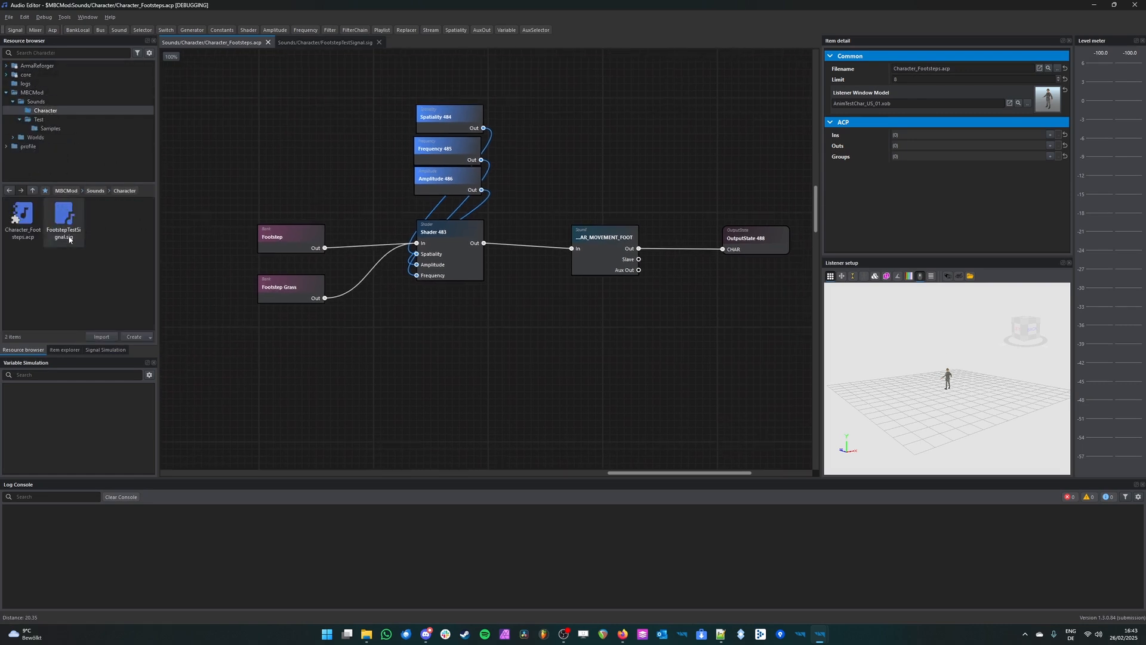
{"action": "middle_click_drag", "start_coordinate": [371, 306], "coordinate": [527, 327]}
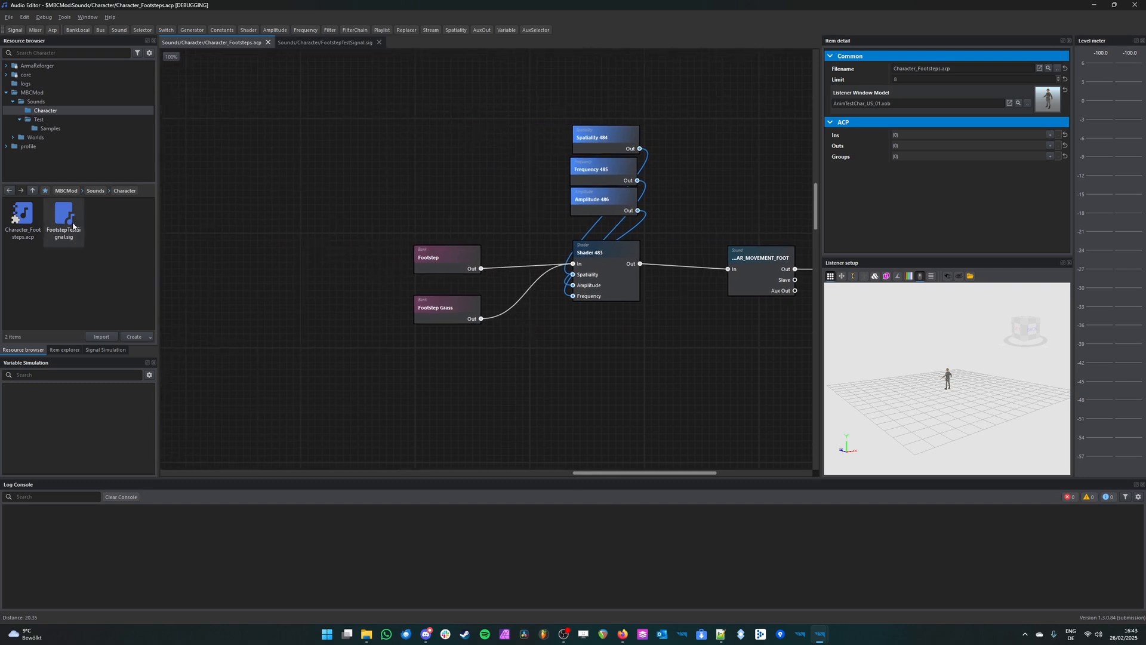
{"action": "left_click_drag", "start_coordinate": [68, 226], "coordinate": [296, 273]}
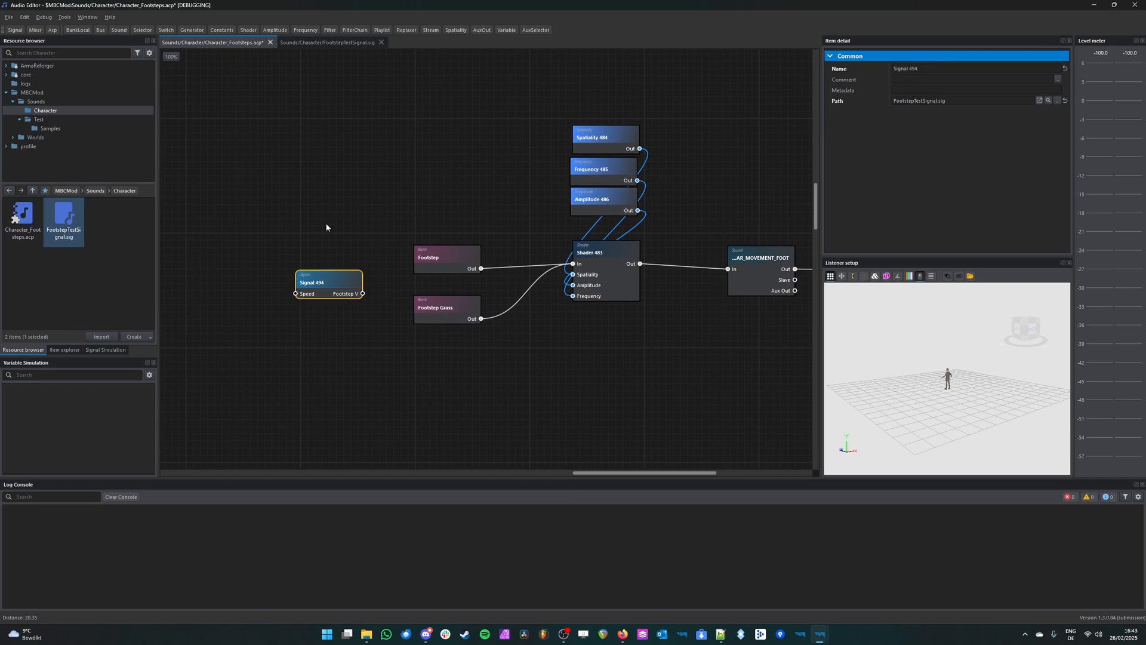
{"action": "left_click_drag", "start_coordinate": [376, 231], "coordinate": [268, 343]}
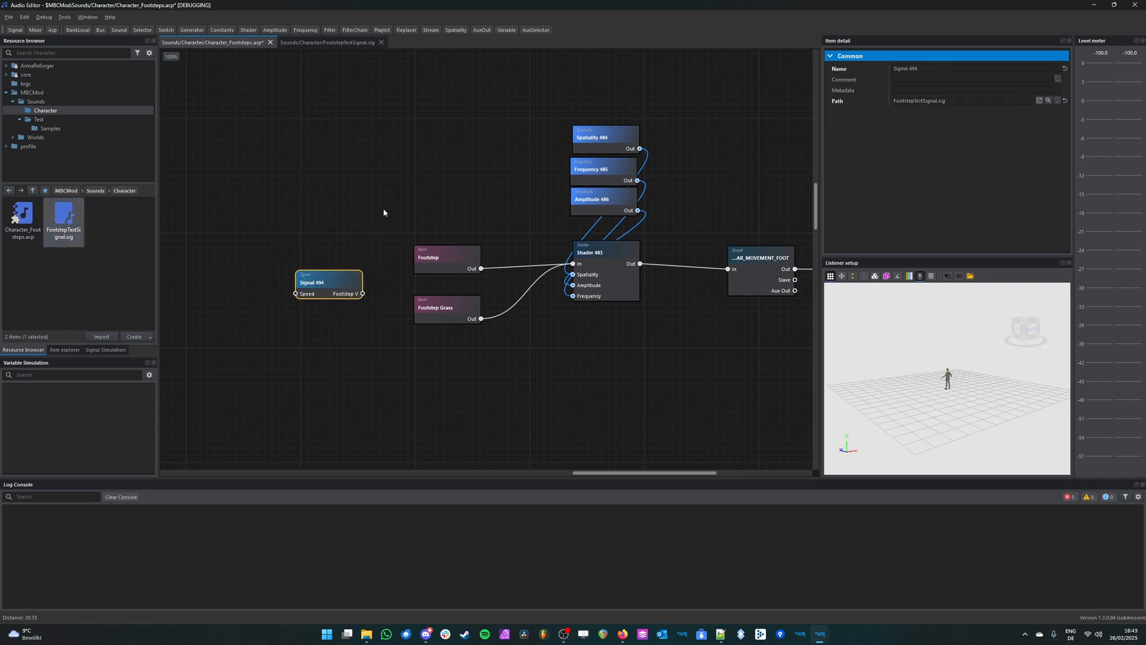
{"action": "scroll", "coordinate": [373, 281], "scroll_direction": "up", "scroll_amount": 3}
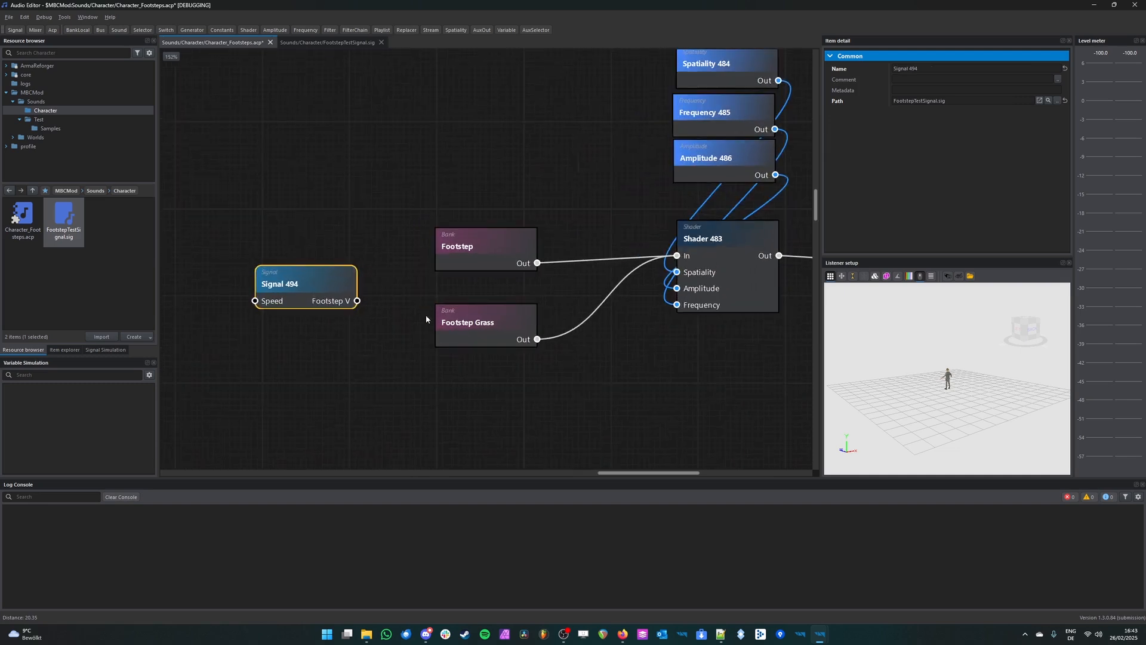
Step: Compare the signal node's ports with the Speed input and Footstep_V output in FootstepTestSignal.sig, then return to Character_Footsteps.acp
{"action": "left_click", "coordinate": [344, 42]}
{"action": "left_click", "coordinate": [269, 293]}
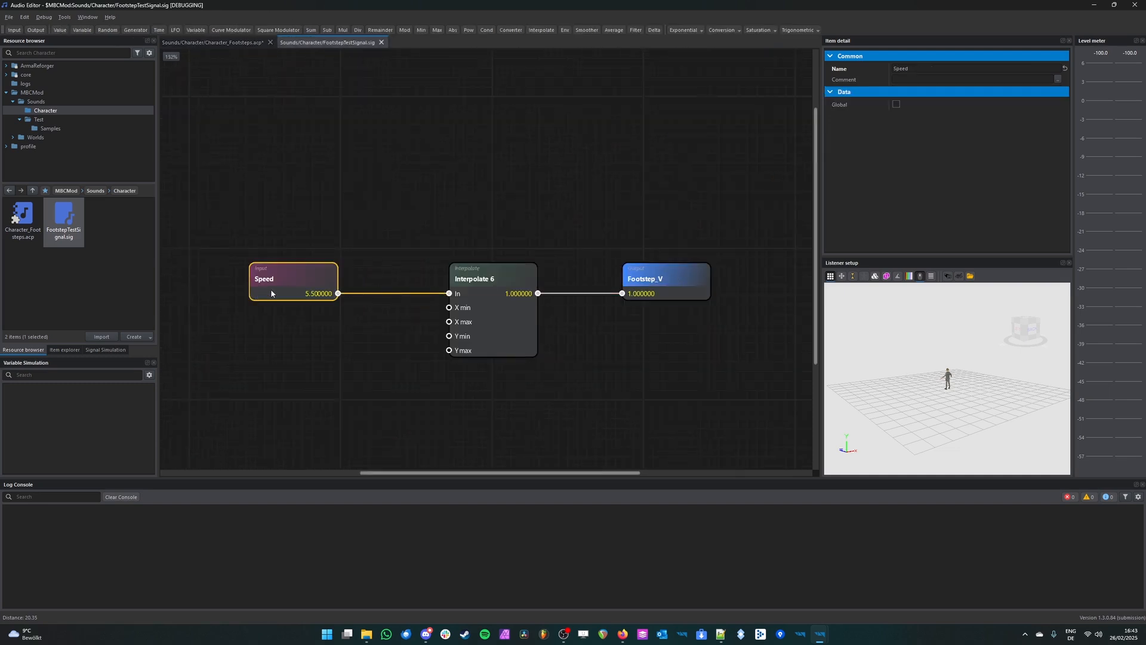
{"action": "left_click", "coordinate": [697, 292]}
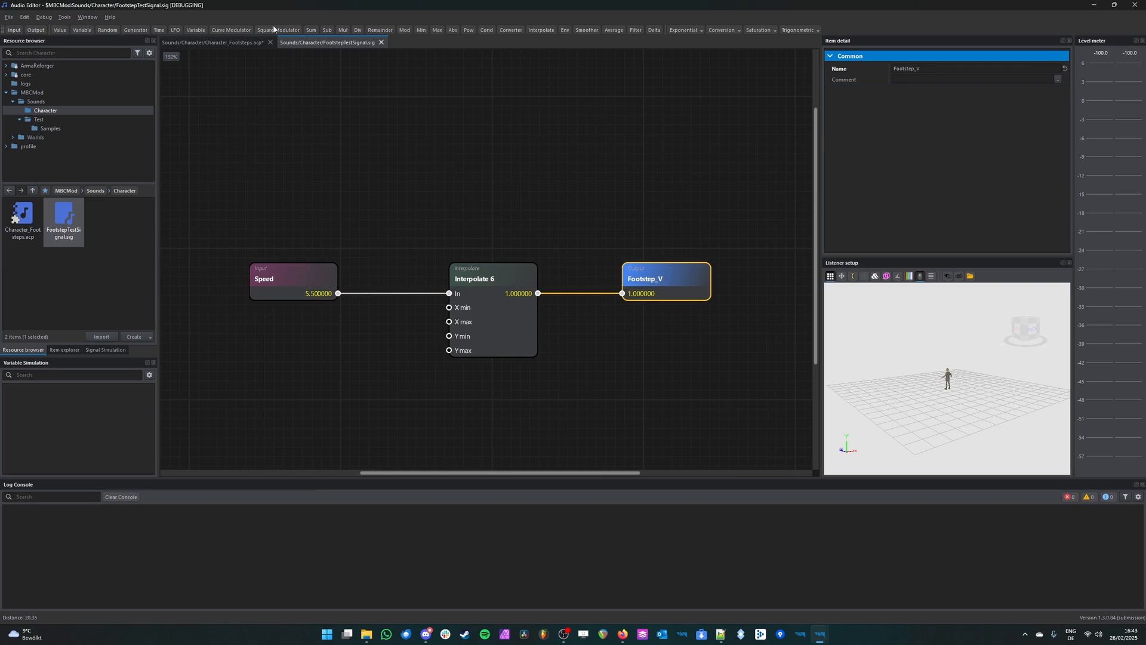
{"action": "left_click", "coordinate": [237, 43]}
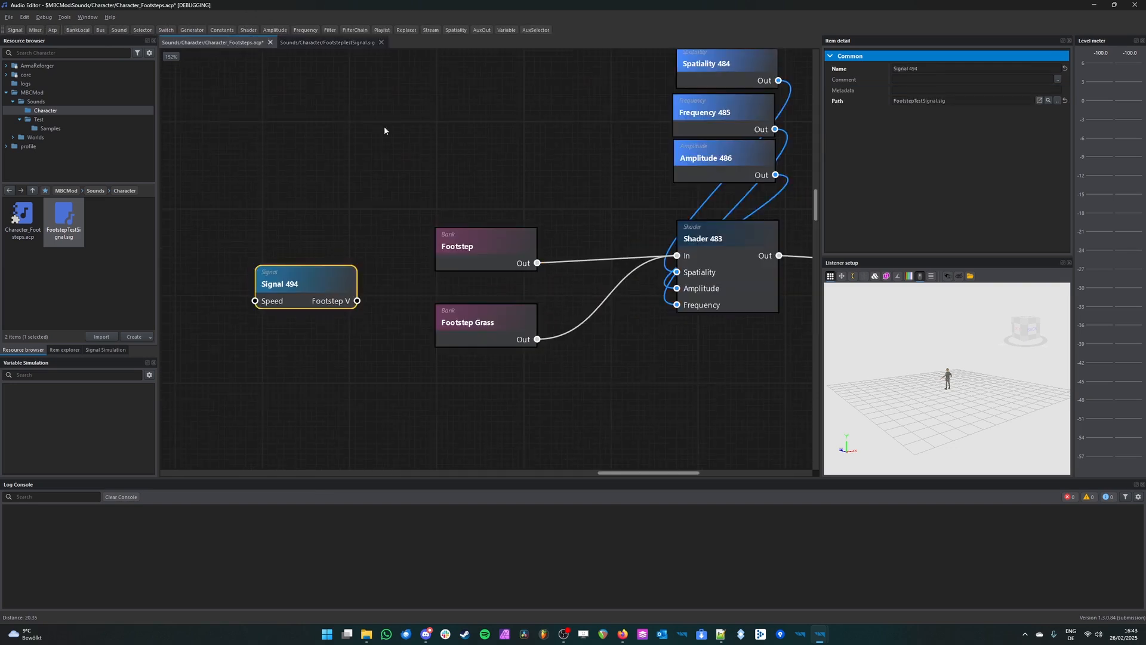
Step: Move the FootstepTestSignal node below the Footstep Grass bank
{"action": "left_click_drag", "start_coordinate": [305, 284], "coordinate": [297, 238]}
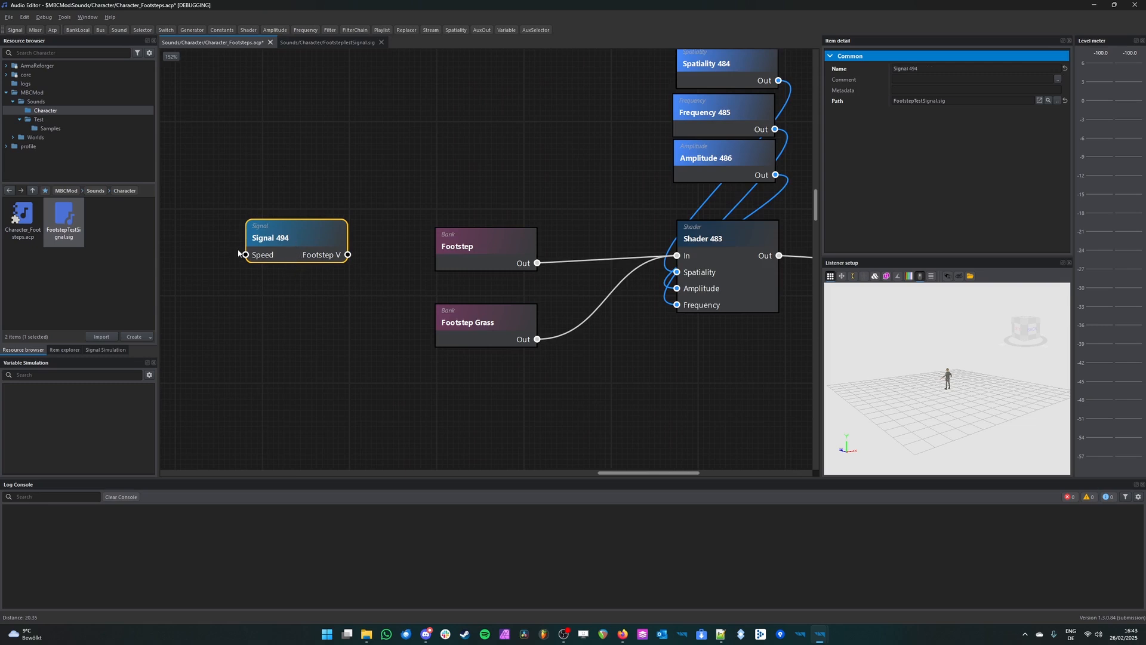
{"action": "left_click", "coordinate": [351, 261]}
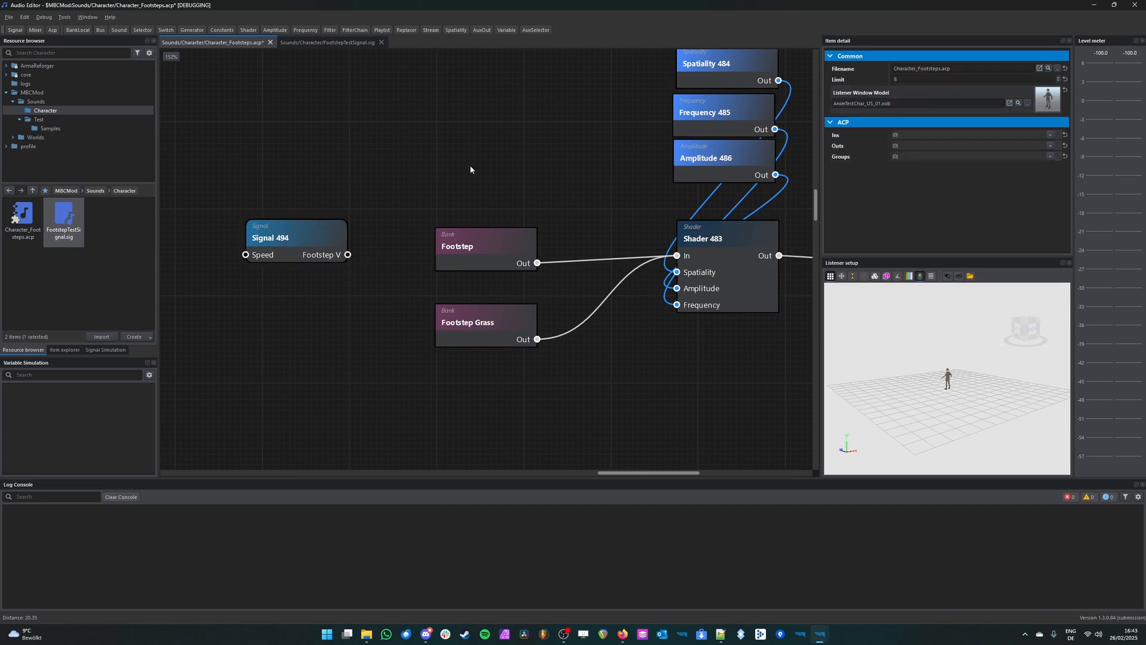
{"action": "scroll", "coordinate": [408, 175], "scroll_direction": "down", "scroll_amount": 5}
{"action": "left_click_drag", "start_coordinate": [254, 258], "coordinate": [377, 376]}
{"action": "scroll", "coordinate": [630, 284], "scroll_direction": "up", "scroll_amount": 3}
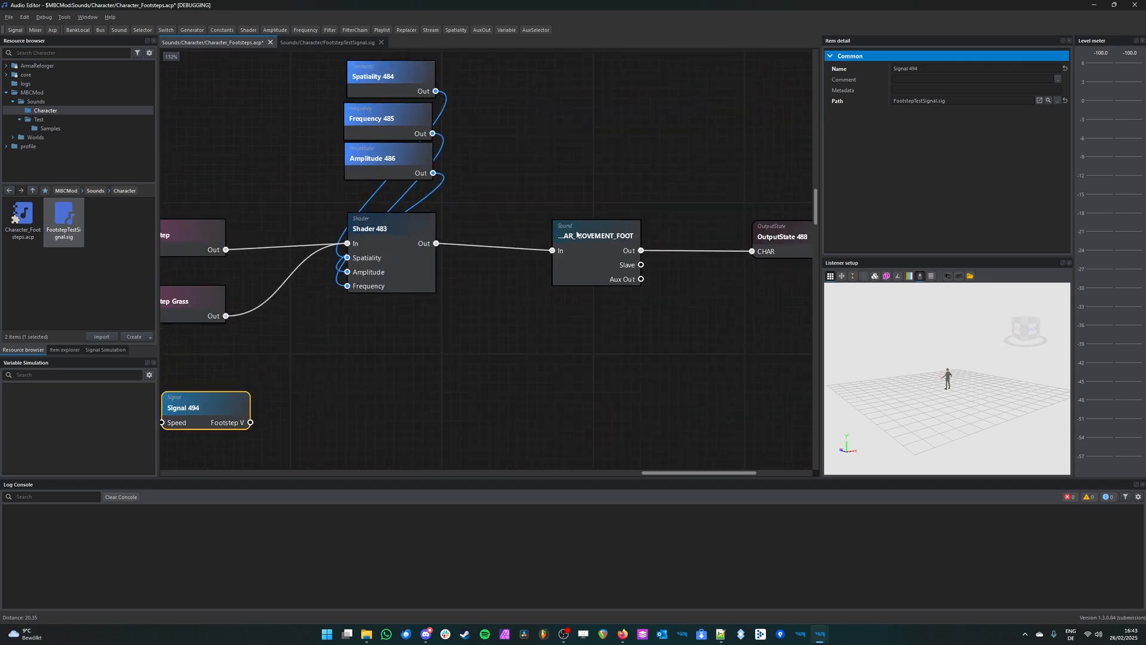
Step: Enable the Volume port on the SOUND_CHAR_MOVEMENT_FOOT sound node
{"action": "right_click", "coordinate": [600, 268]}
{"action": "mouse_move", "coordinate": [628, 282]}
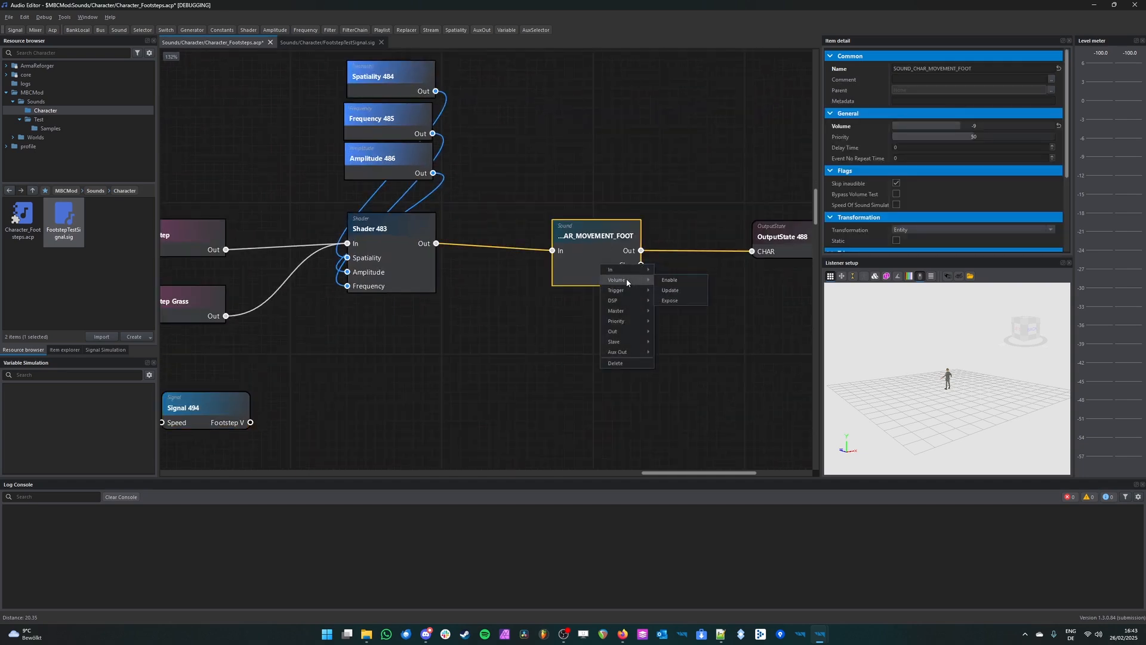
{"action": "left_click", "coordinate": [671, 280]}
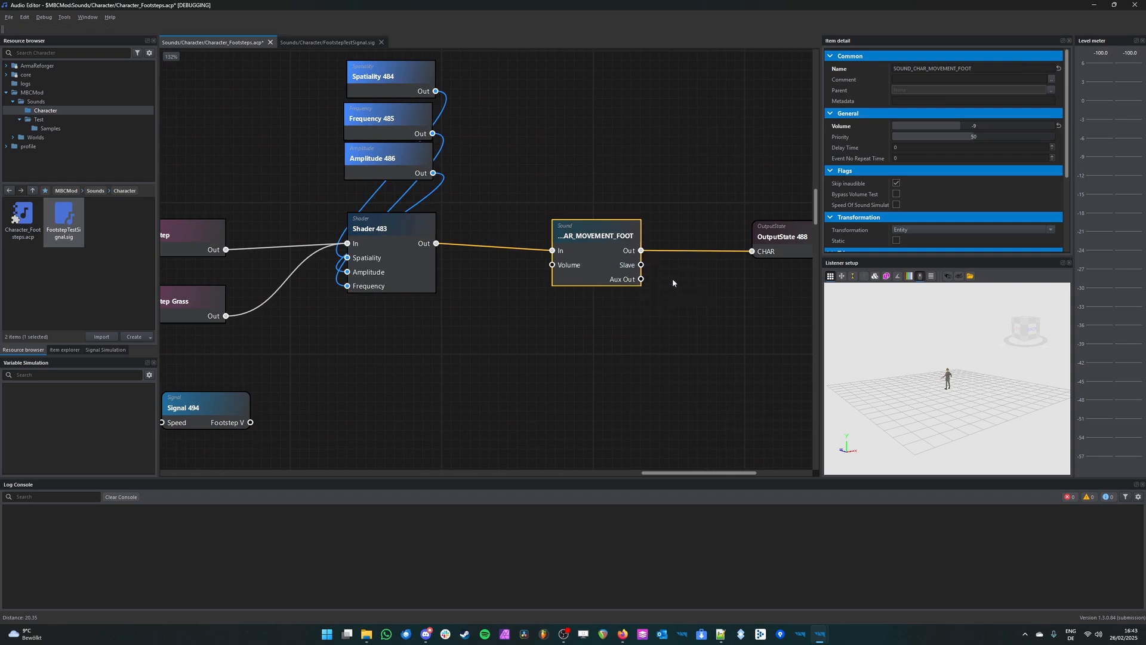
Step: Place the signal node under the Shader, connect its Footstep V output to the sound node's Volume input, and save the file
{"action": "left_click_drag", "start_coordinate": [229, 429], "coordinate": [406, 381]}
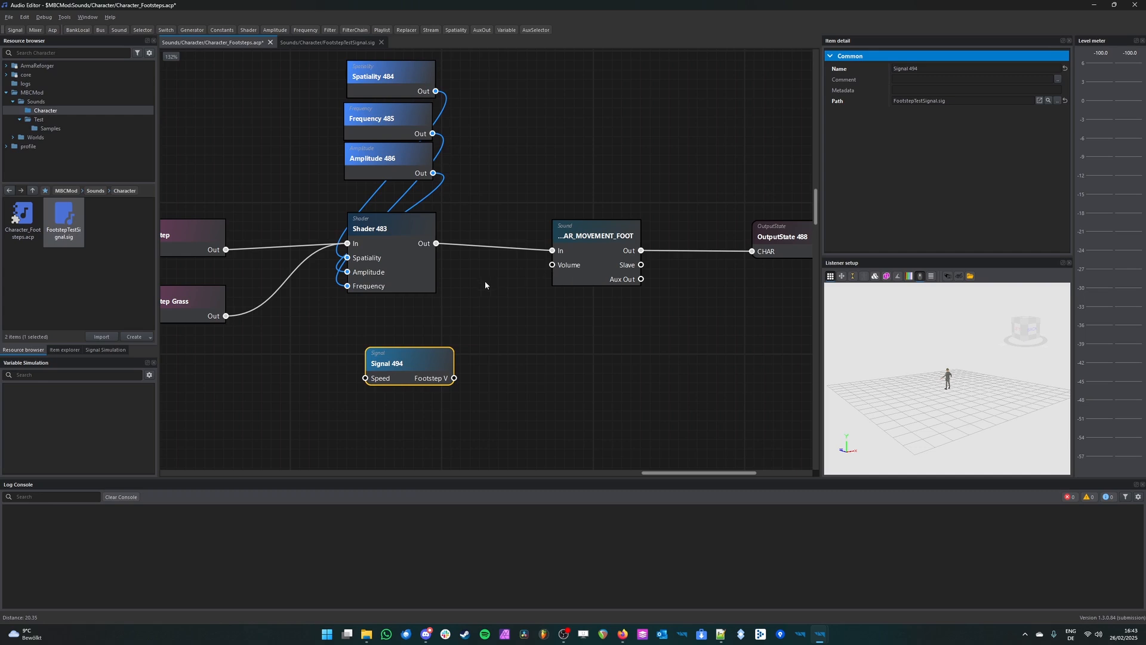
{"action": "left_click_drag", "start_coordinate": [412, 363], "coordinate": [442, 370]}
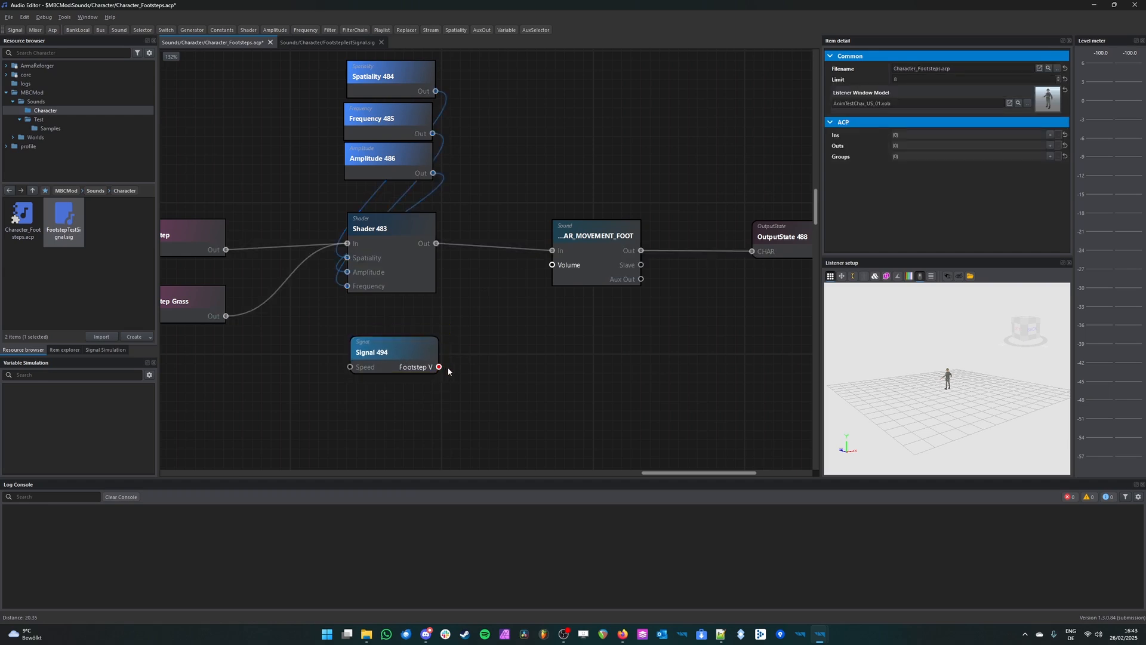
{"action": "left_click_drag", "start_coordinate": [545, 288], "coordinate": [563, 266]}
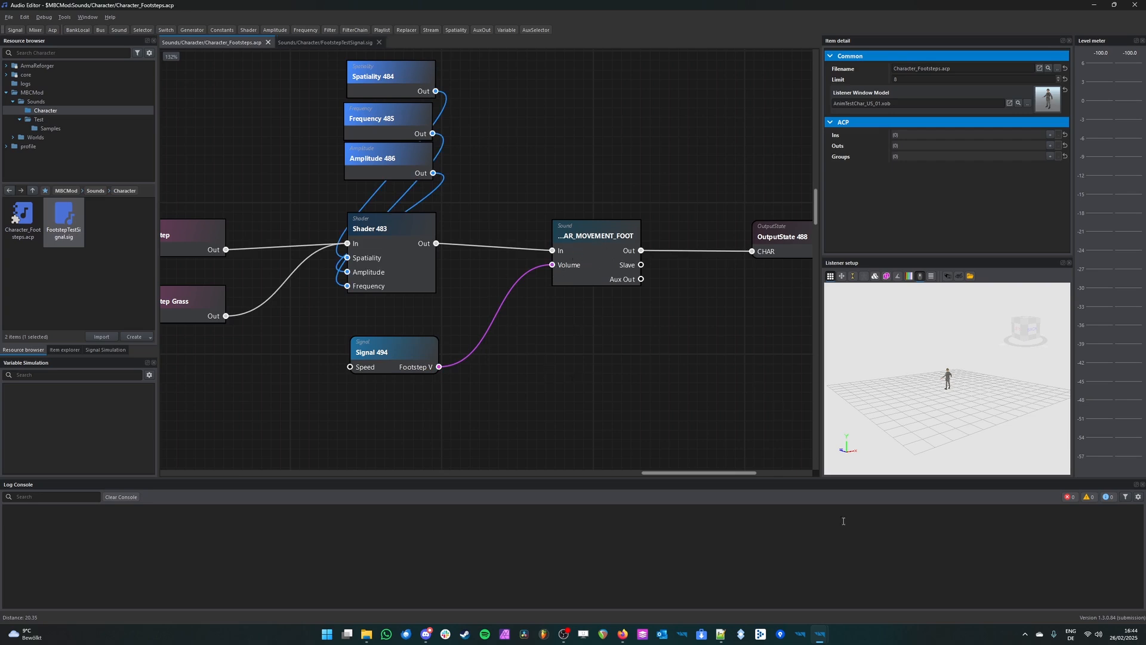
Step: Switch to the World Editor, start play mode in MBCTestWorld, and turn off Signals Debug
{"action": "mouse_move", "coordinate": [819, 634]}
{"action": "left_click", "coordinate": [825, 588]}
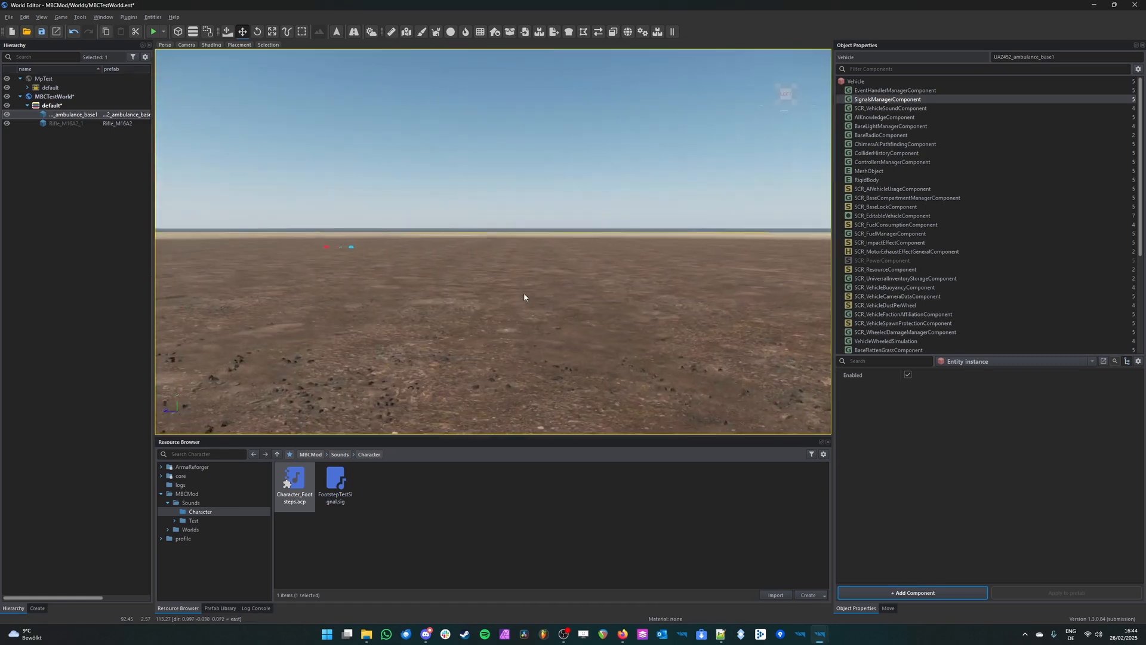
{"action": "key", "text": "F5"}
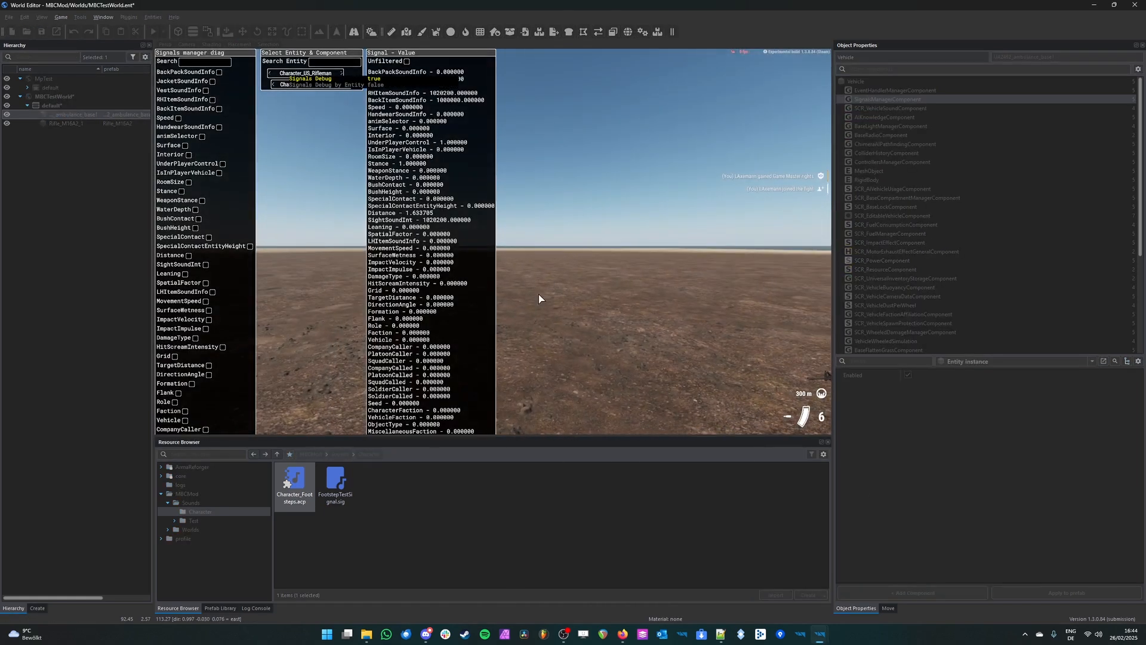
{"action": "key", "text": "Left"}
{"action": "key", "text": "super+alt"}
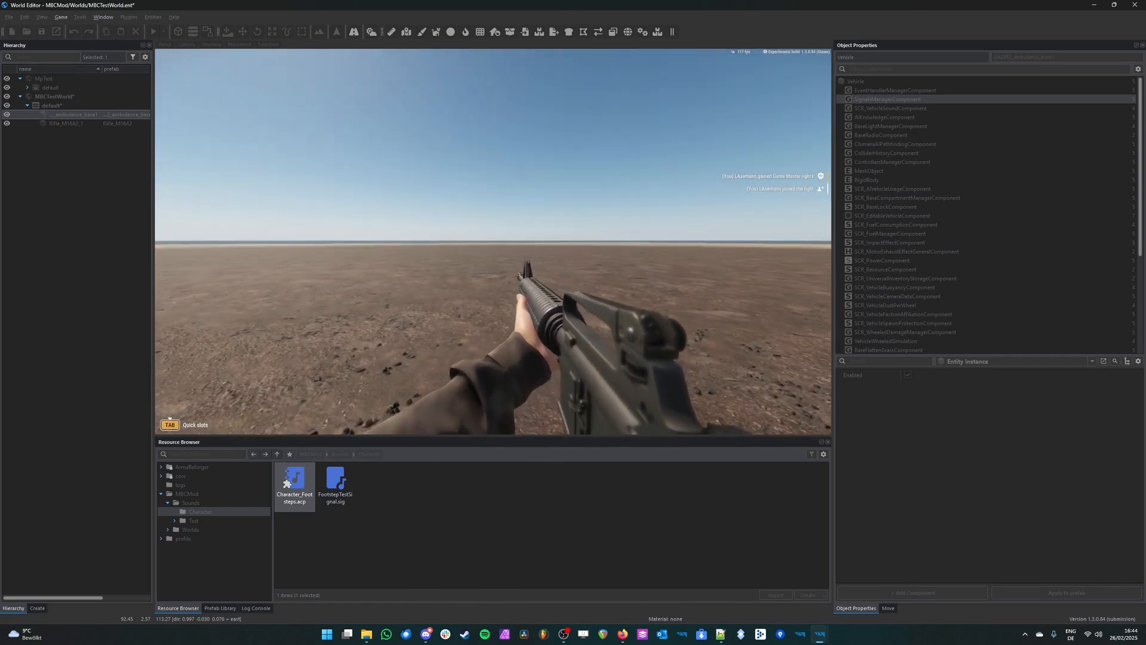
Step: Walk and run the character across the terrain toward the ambulance to listen to the footstep volume at different speeds
{"action": "key", "text": "w"}
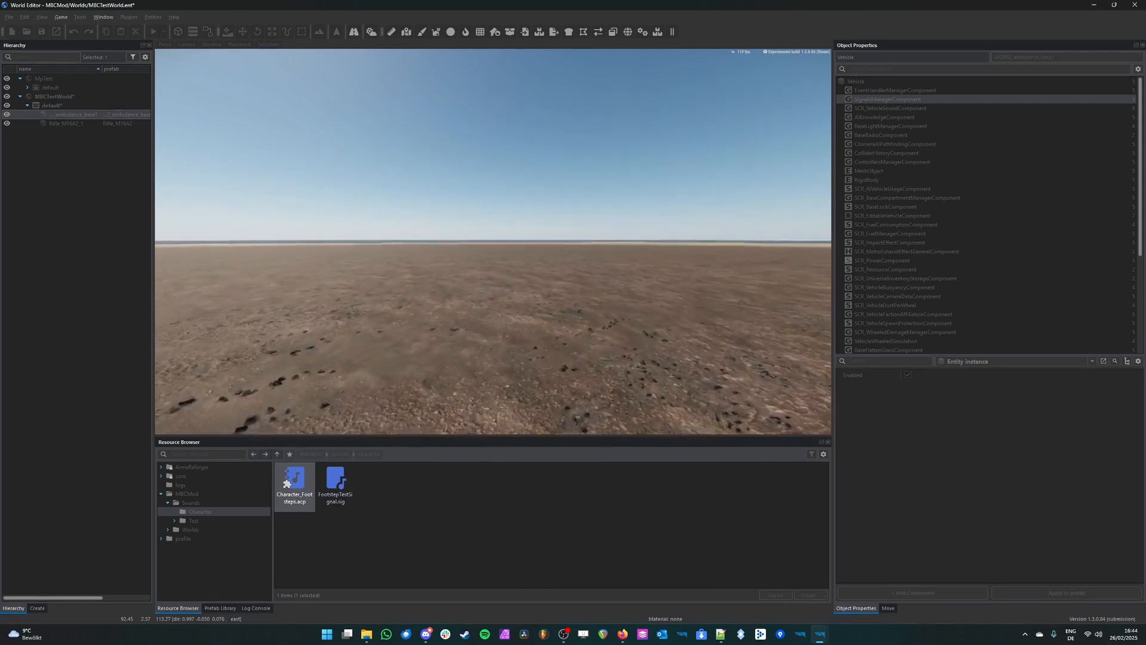
{"action": "key", "text": "w"}
{"action": "key", "text": "w"}
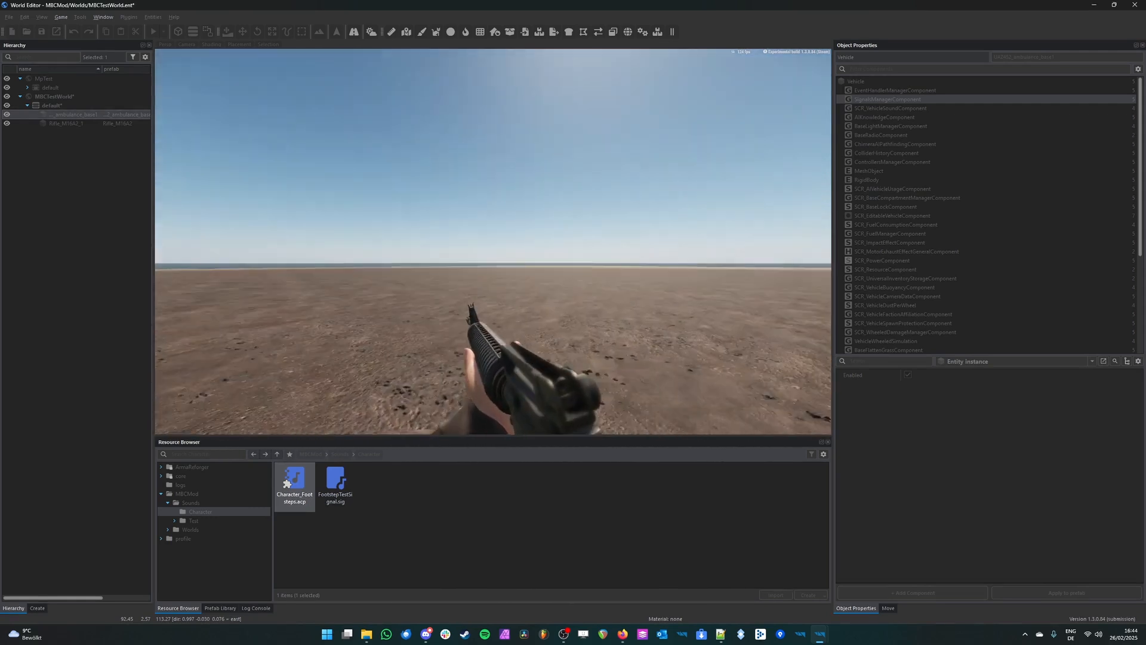
{"action": "key", "text": "w"}
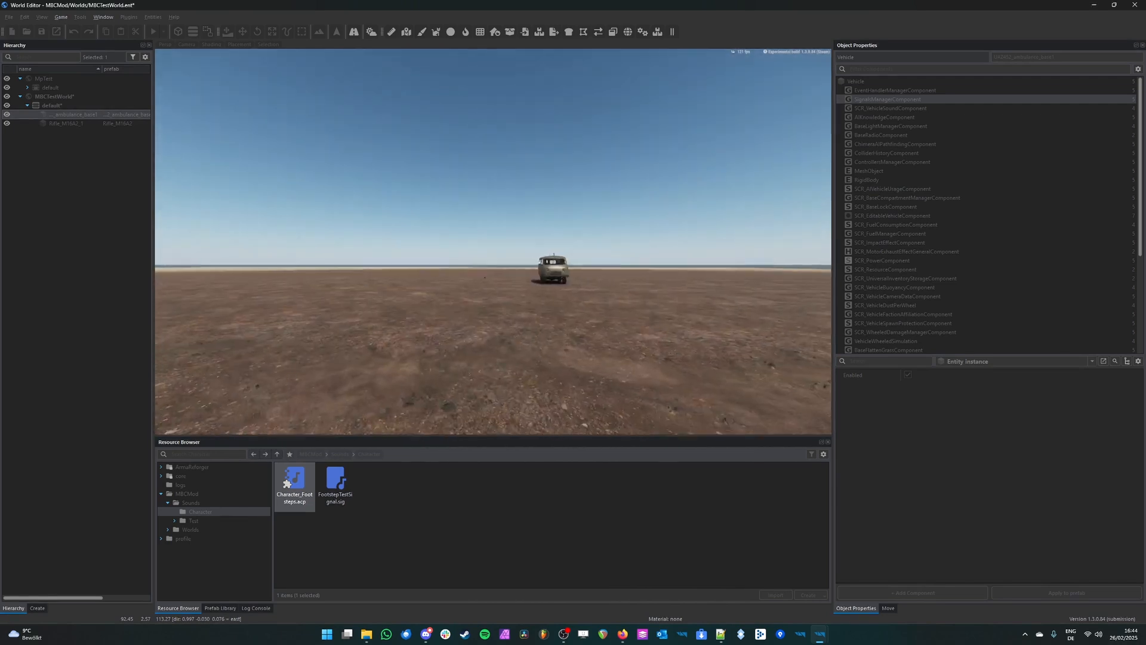
{"action": "key", "text": "w"}
{"action": "key", "text": "w"}
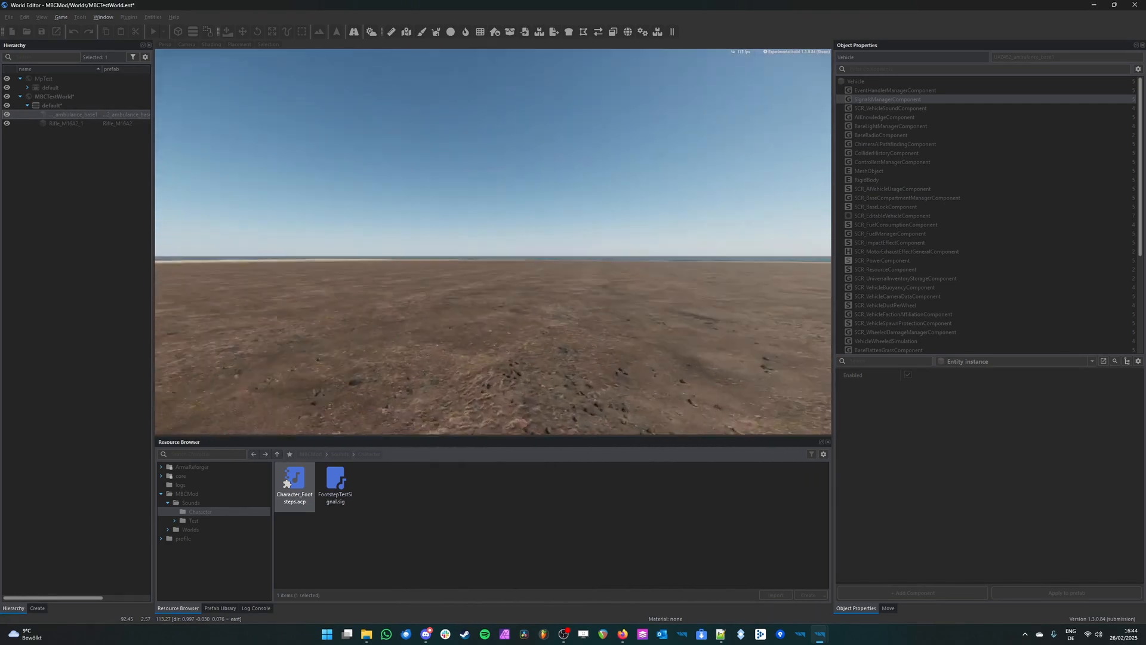
{"action": "key", "text": "w"}
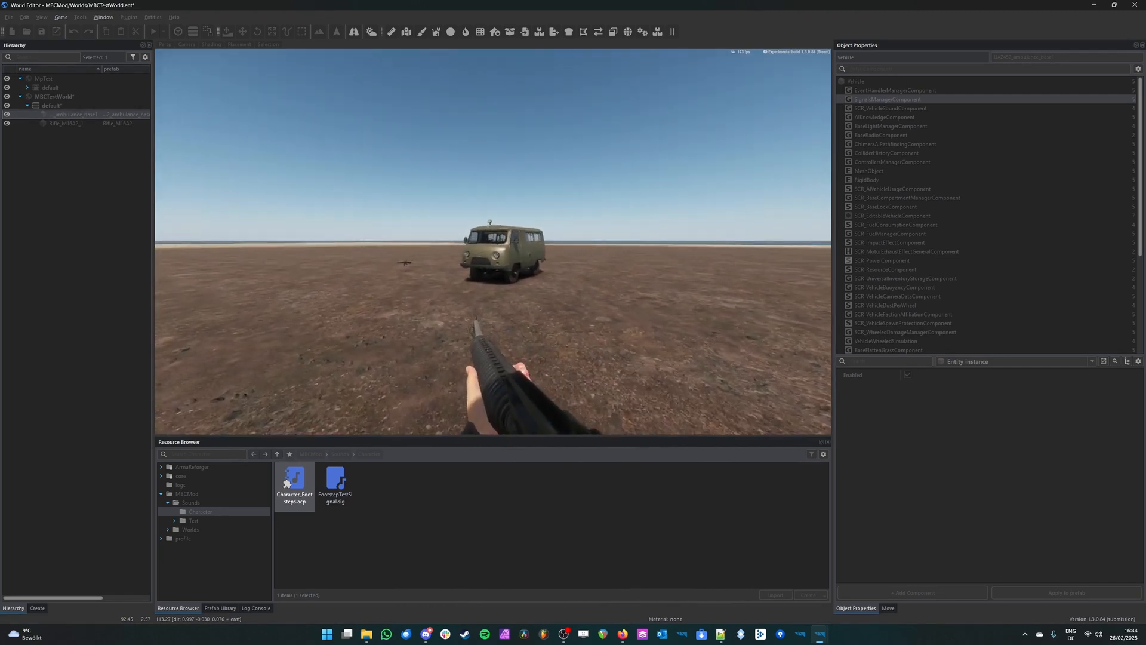
{"action": "key", "text": "w"}
Step: Return to the Audio Editor and review the Speed, Interpolate and Footstep_V chain in FootstepTestSignal.sig
{"action": "key", "text": "alt+Tab"}
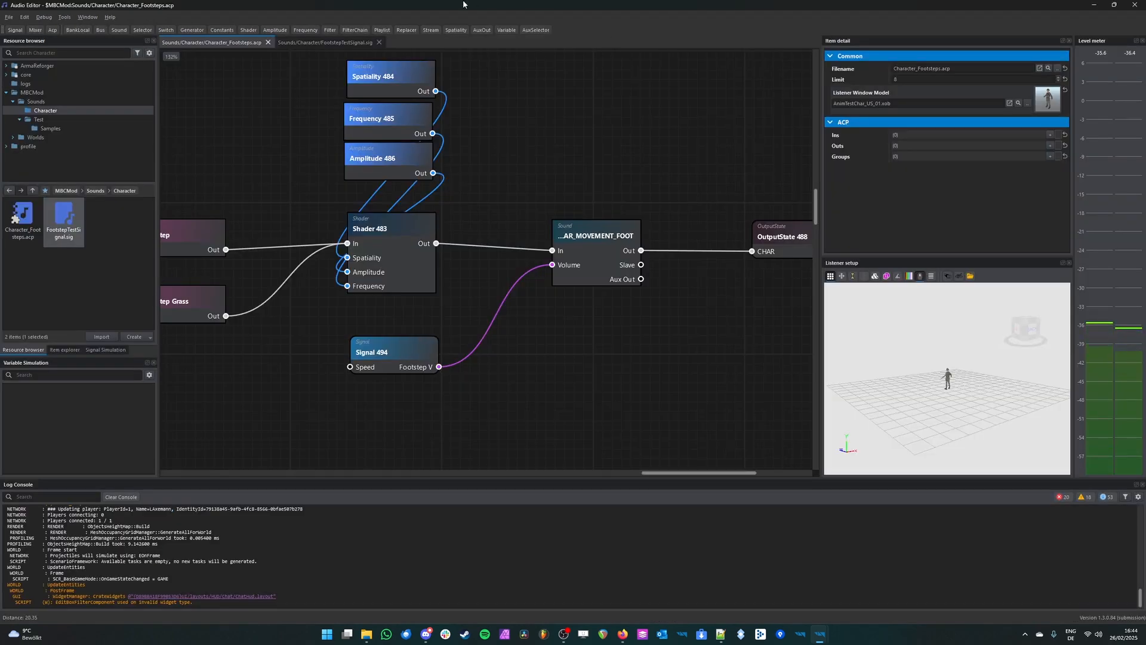
{"action": "left_click", "coordinate": [323, 42]}
{"action": "middle_click_drag", "start_coordinate": [475, 217], "coordinate": [327, 293]}
{"action": "middle_click_drag", "start_coordinate": [403, 248], "coordinate": [476, 168]}
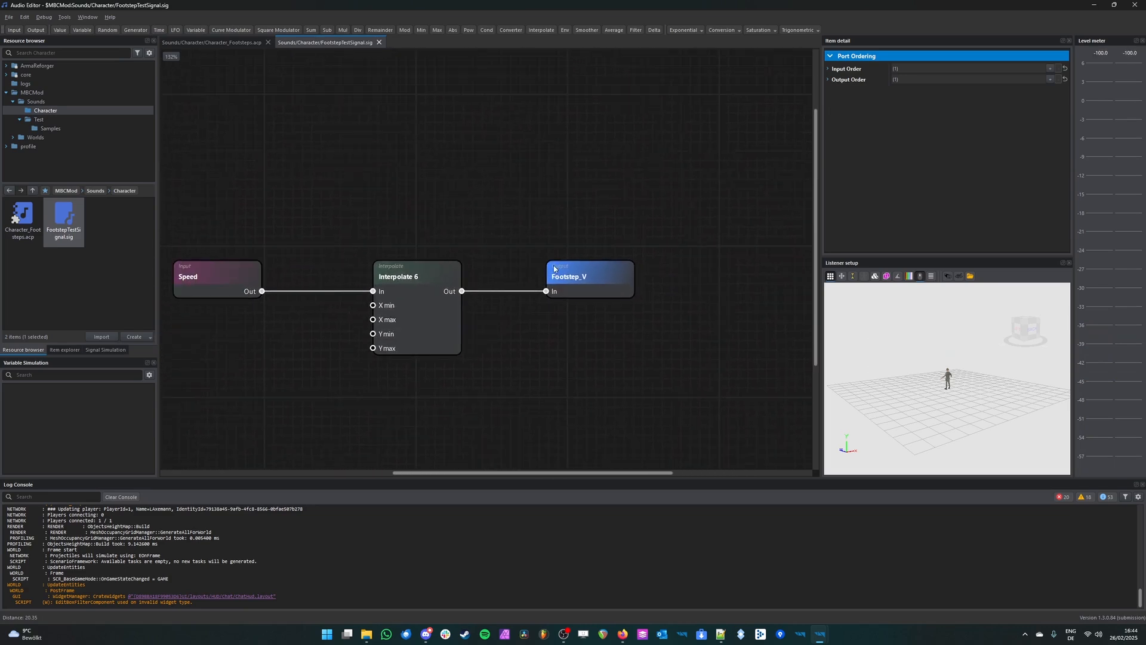
{"action": "left_click", "coordinate": [589, 272]}
{"action": "scroll", "coordinate": [615, 255], "scroll_direction": "down", "scroll_amount": 4}
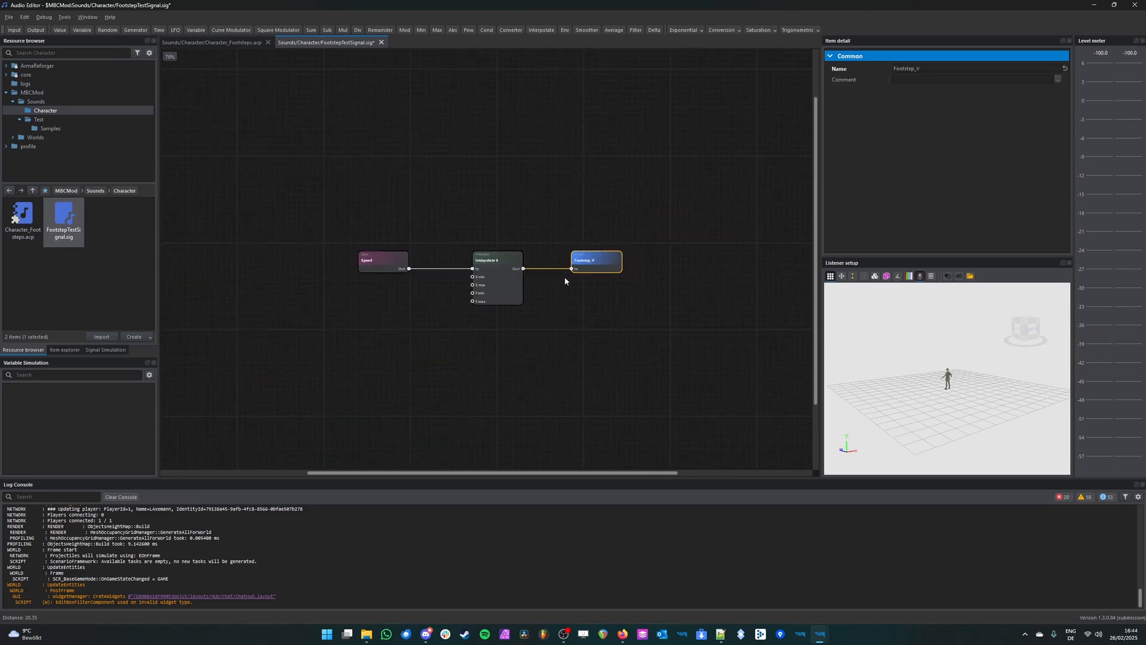
{"action": "scroll", "coordinate": [570, 253], "scroll_direction": "up", "scroll_amount": 3}
{"action": "left_click_drag", "start_coordinate": [723, 172], "coordinate": [249, 402]}
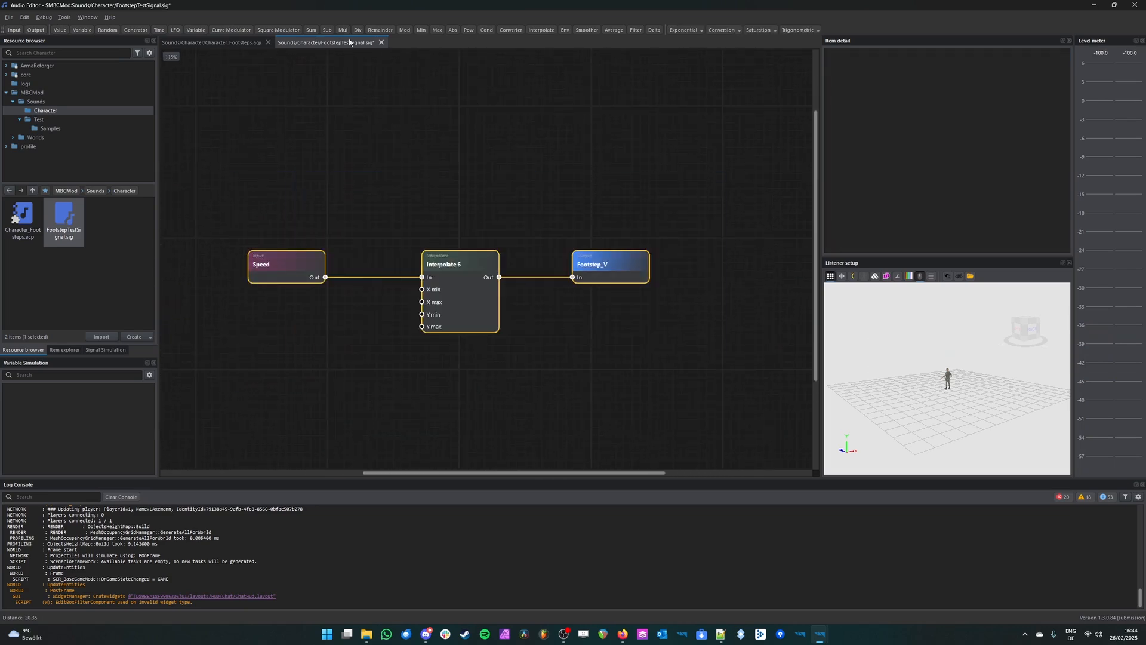
{"action": "left_click", "coordinate": [529, 180]}
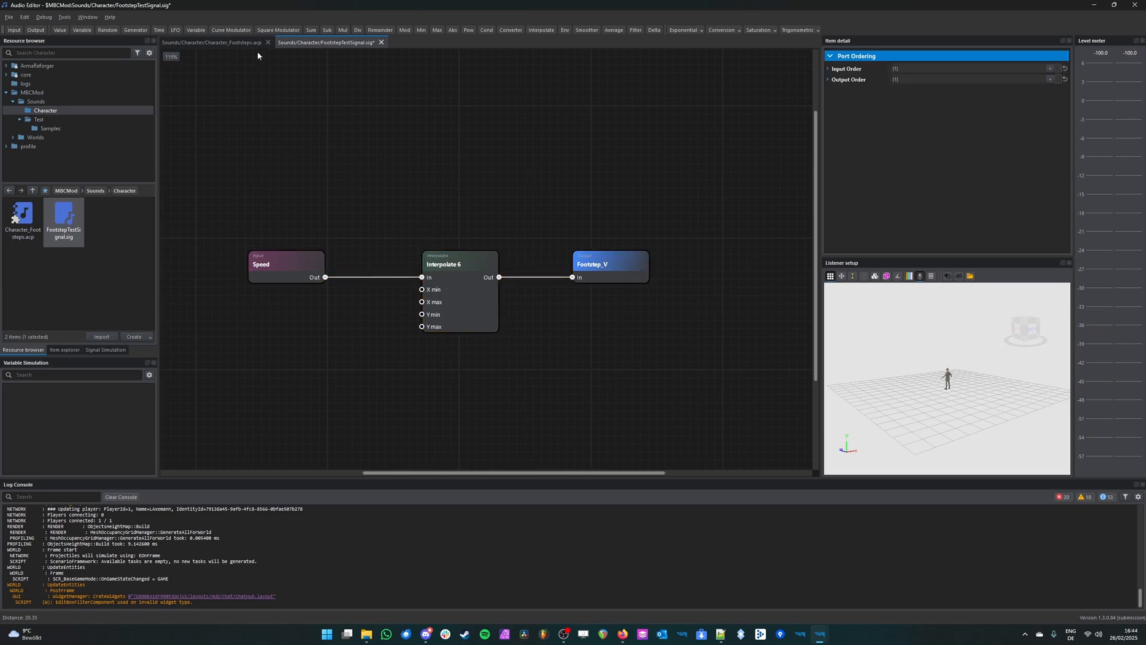
Step: Review how the signal node feeds the SOUND_CHAR_MOVEMENT_FOOT volume in Character_Footsteps.acp
{"action": "left_click", "coordinate": [218, 46]}
{"action": "left_click", "coordinate": [584, 274]}
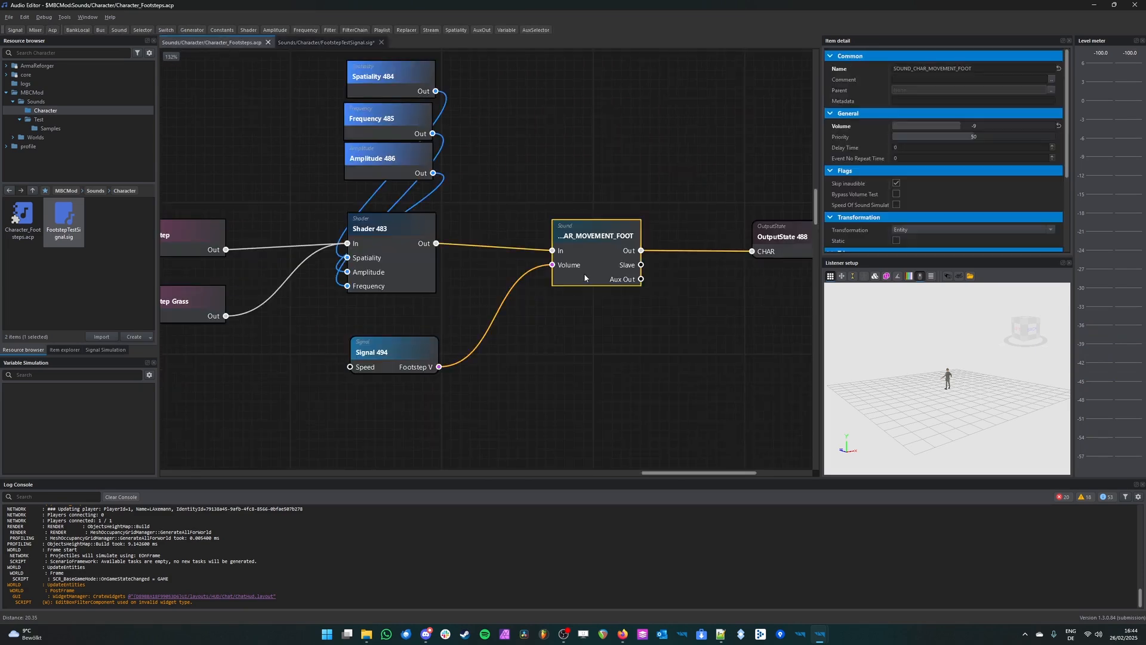
{"action": "scroll", "coordinate": [661, 266], "scroll_direction": "down", "scroll_amount": 3}
{"action": "middle_click_drag", "start_coordinate": [699, 245], "coordinate": [656, 304]}
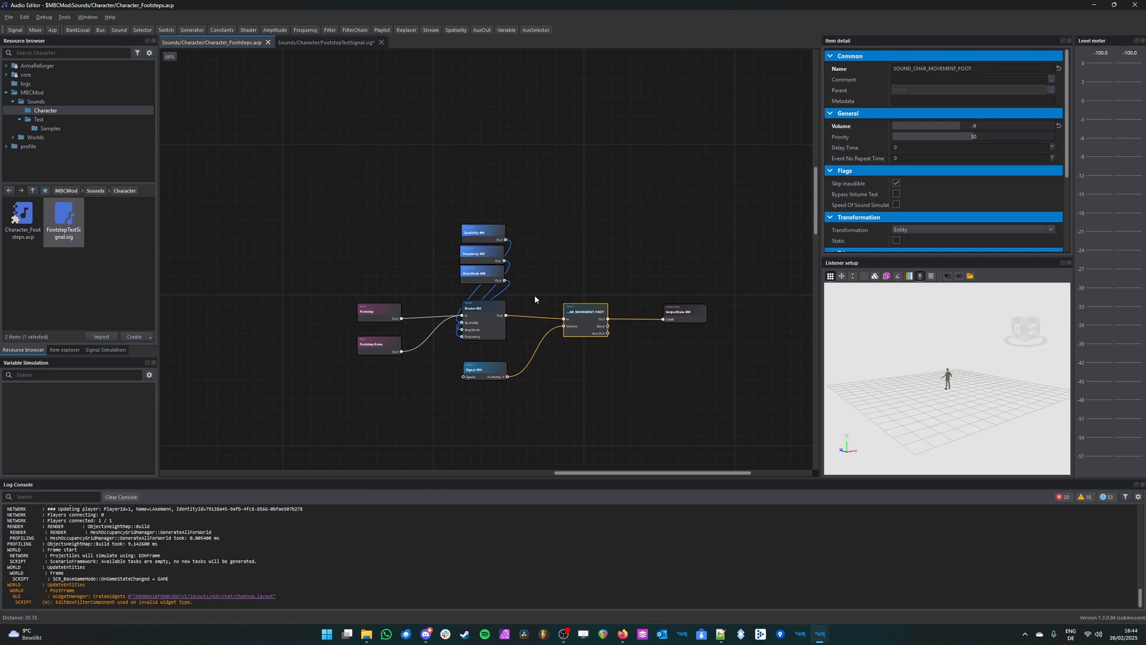
{"action": "scroll", "coordinate": [401, 352], "scroll_direction": "up", "scroll_amount": 5}
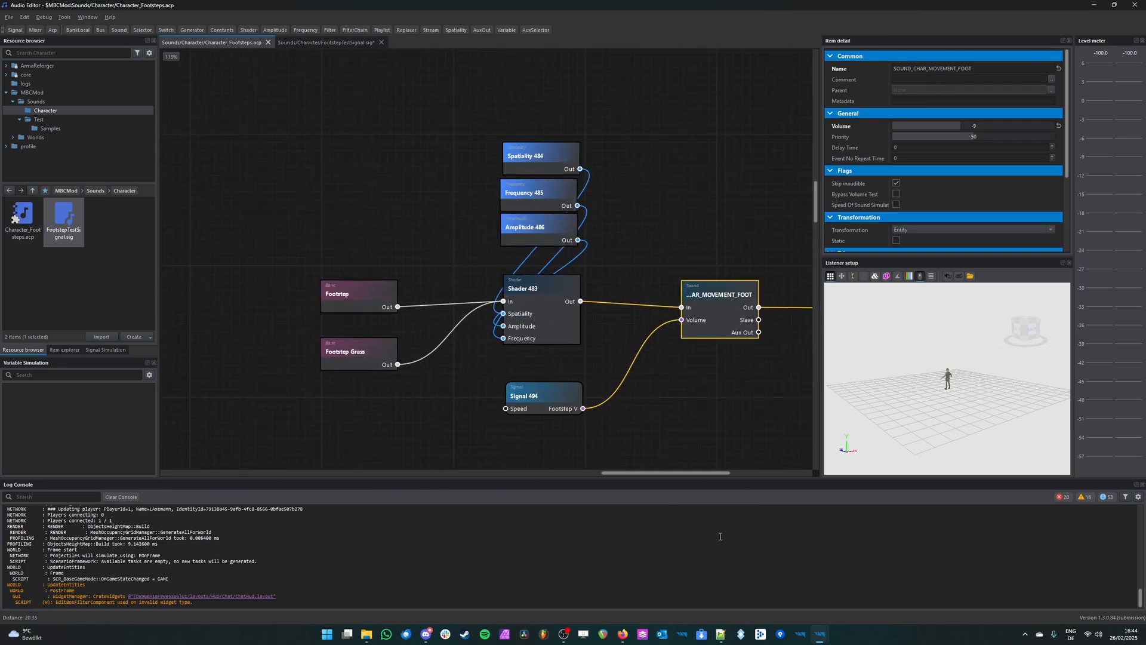
Step: Switch back to the World Editor, run the character around the ambulance, and climb onto its roof
{"action": "left_click", "coordinate": [827, 639]}
{"action": "left_click", "coordinate": [910, 589]}
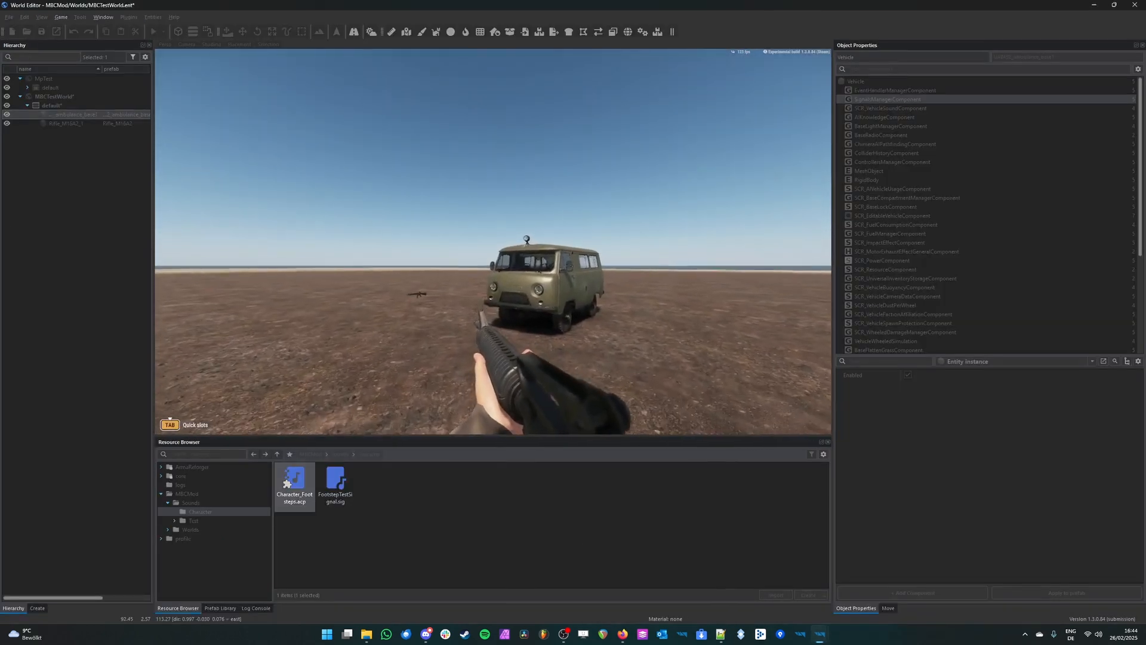
{"action": "key", "text": "w"}
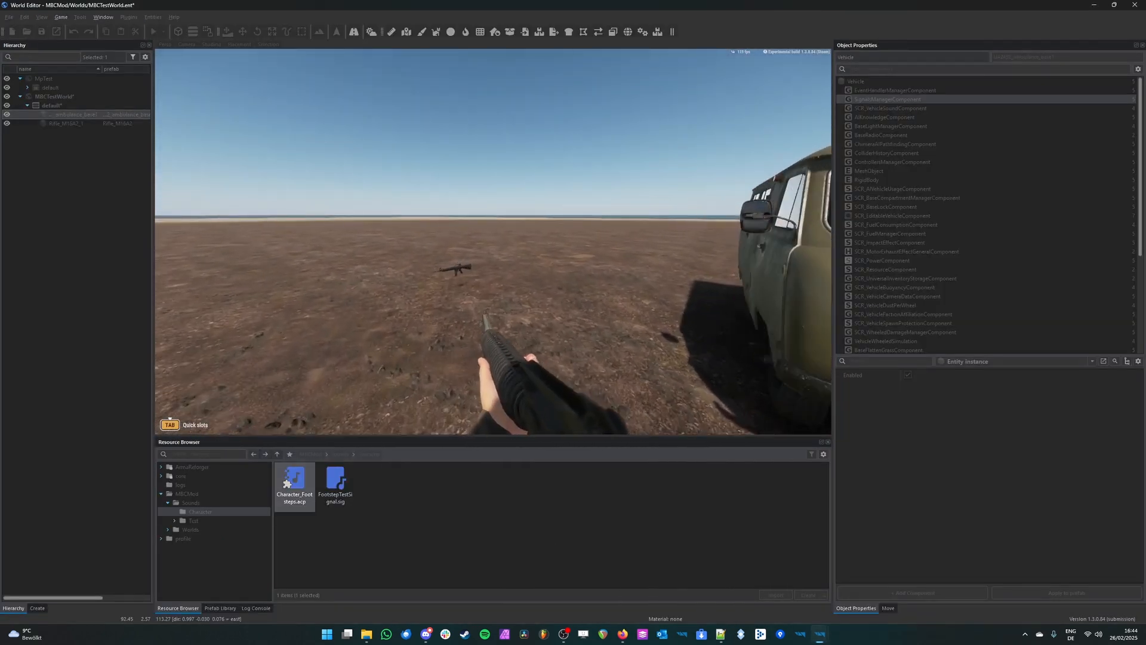
{"action": "key", "text": "w"}
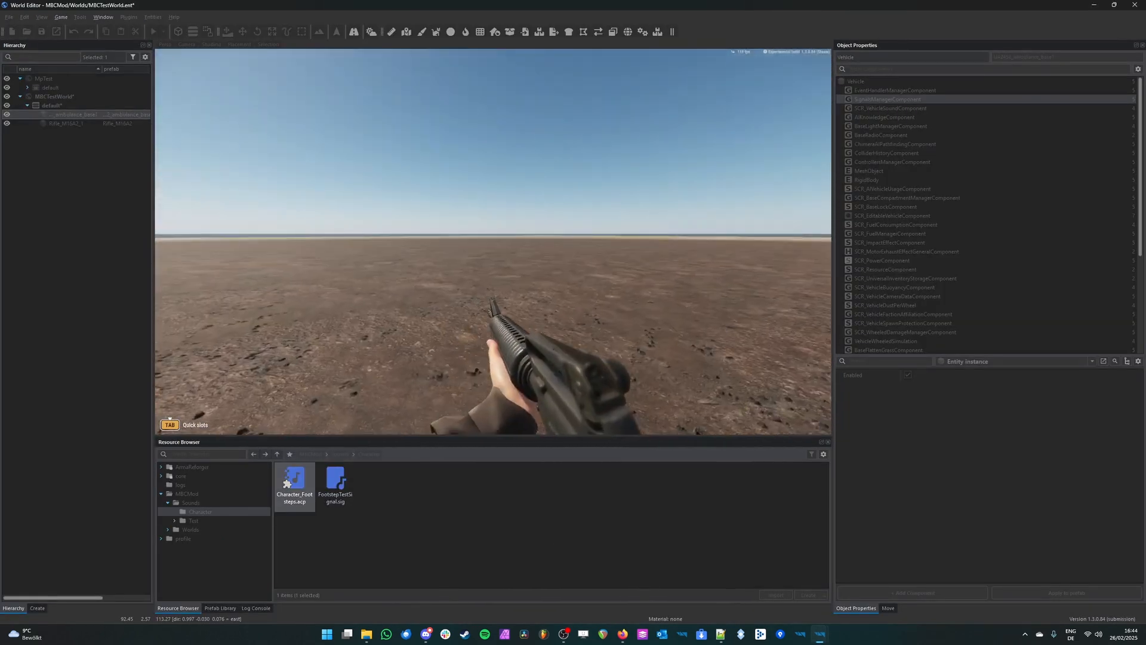
{"action": "key", "text": "w"}
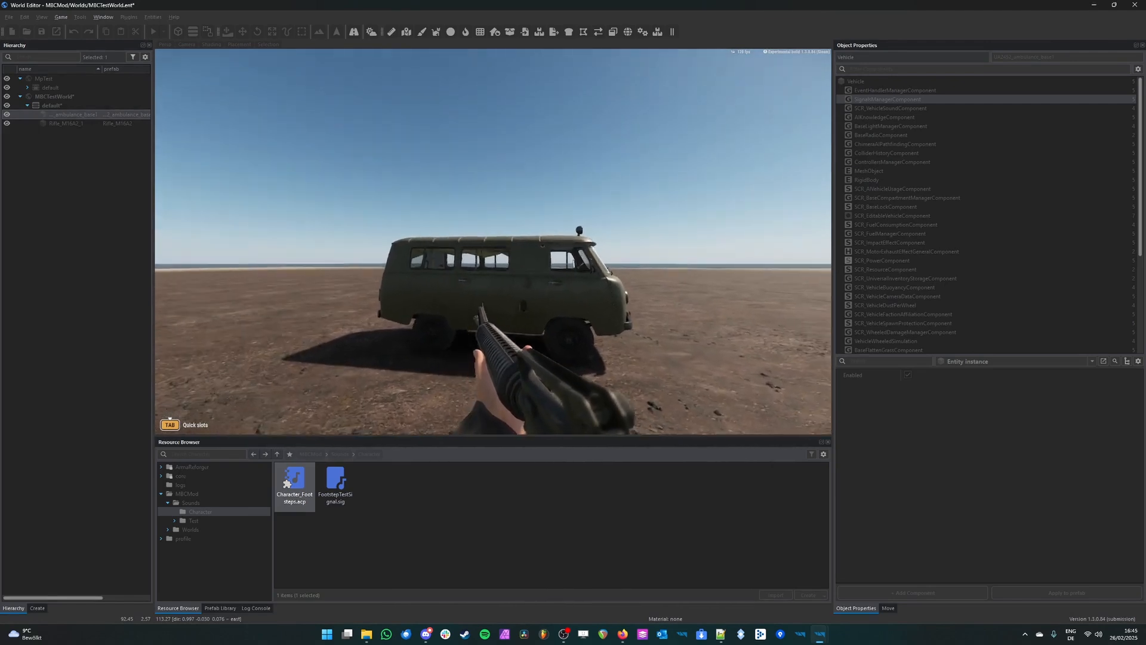
{"action": "key", "text": "w"}
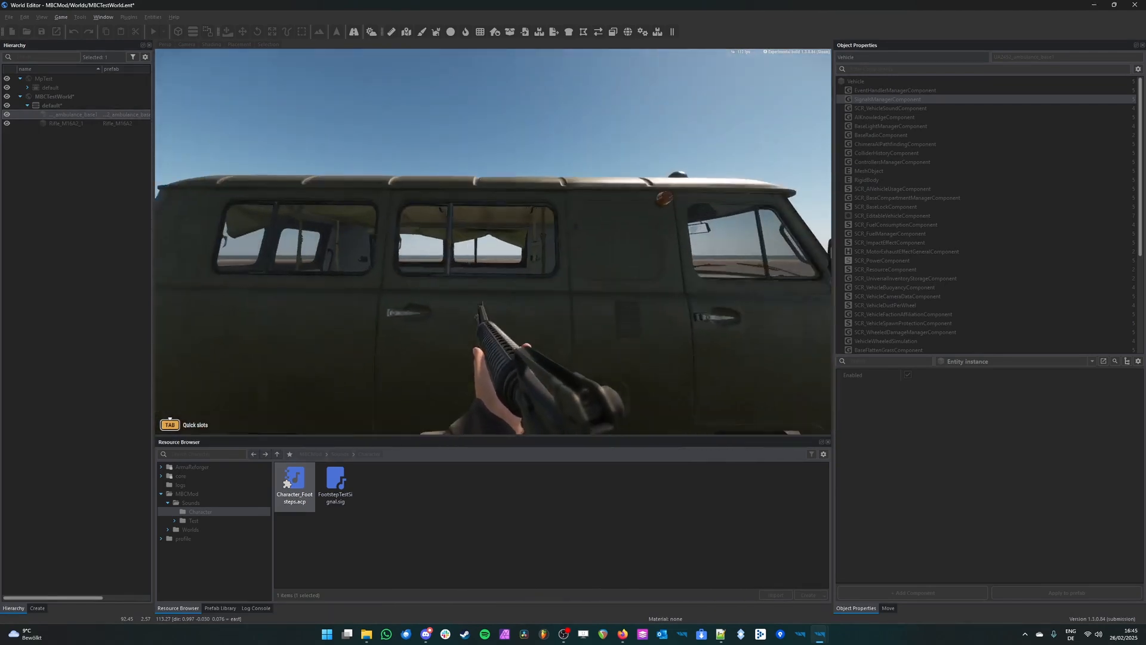
{"action": "key", "text": "space"}
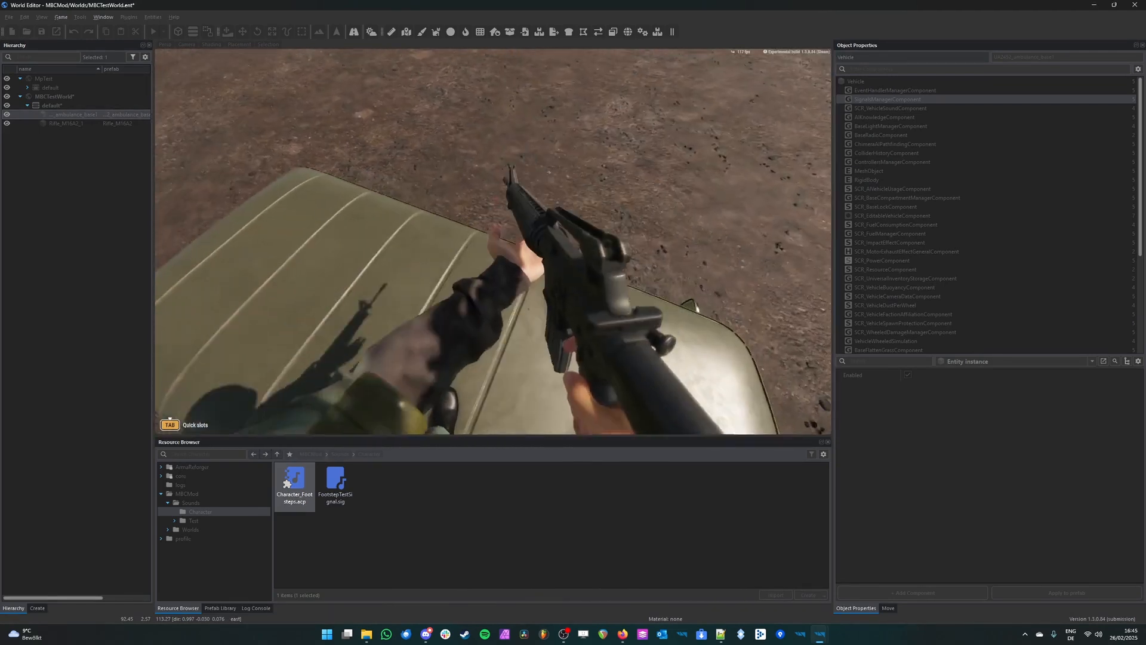
{"action": "key", "text": "w"}
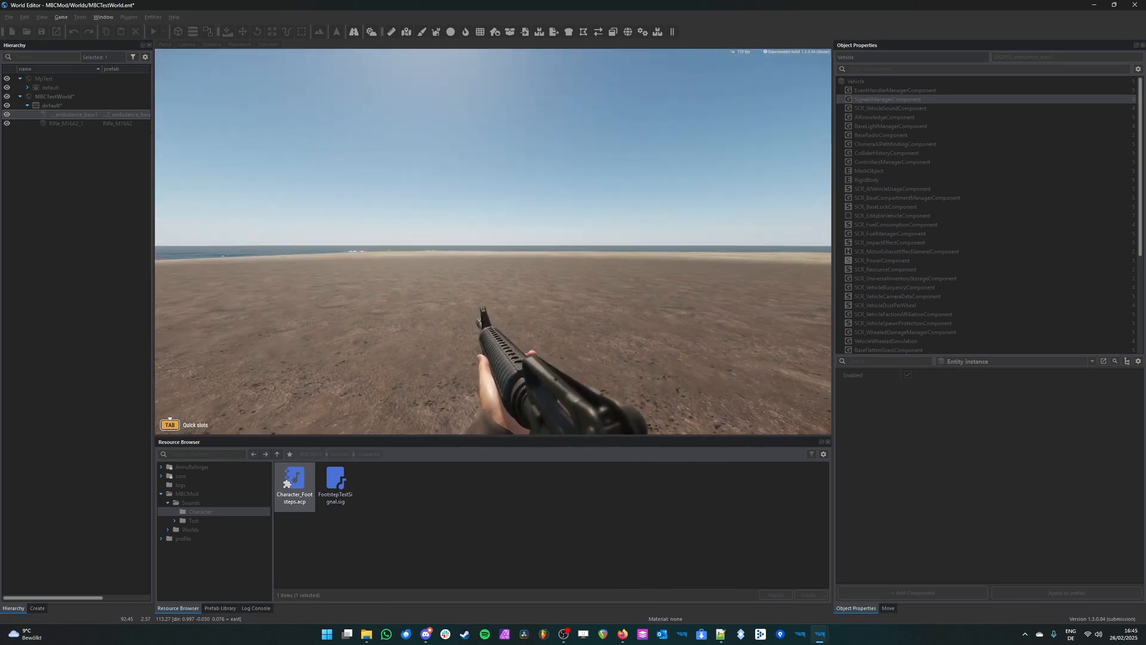
Step: Open the debug menu and move a detached camera out to view the whole character standing on the ambulance roof
{"action": "key", "text": "super+alt"}
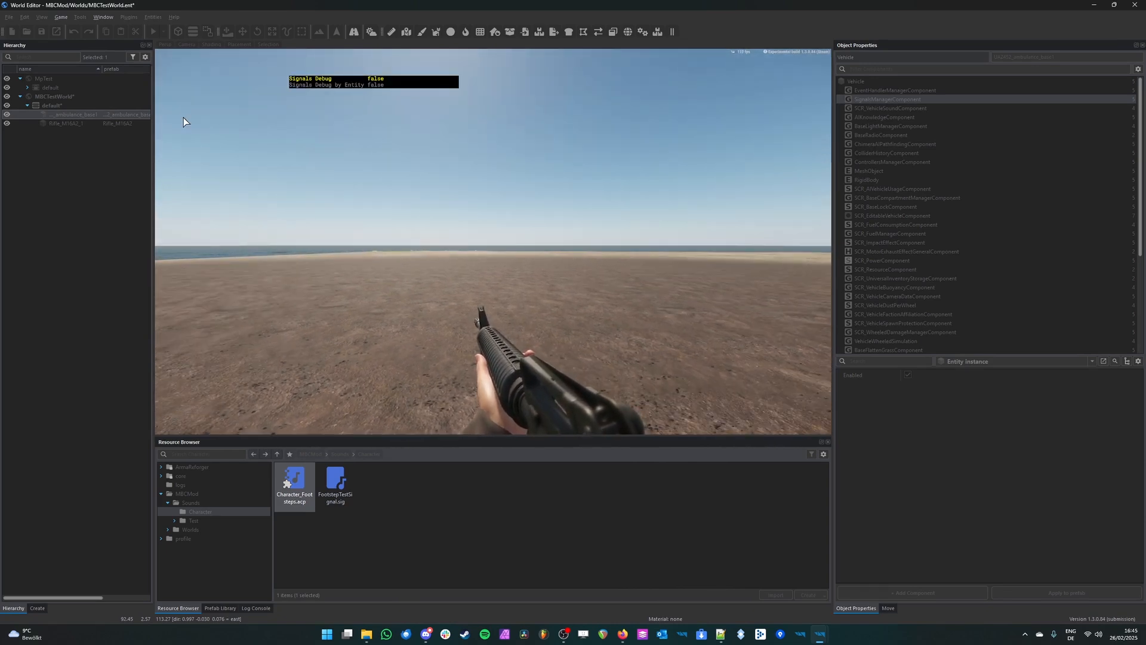
{"action": "key", "text": "super+alt"}
{"action": "key", "text": "super+alt"}
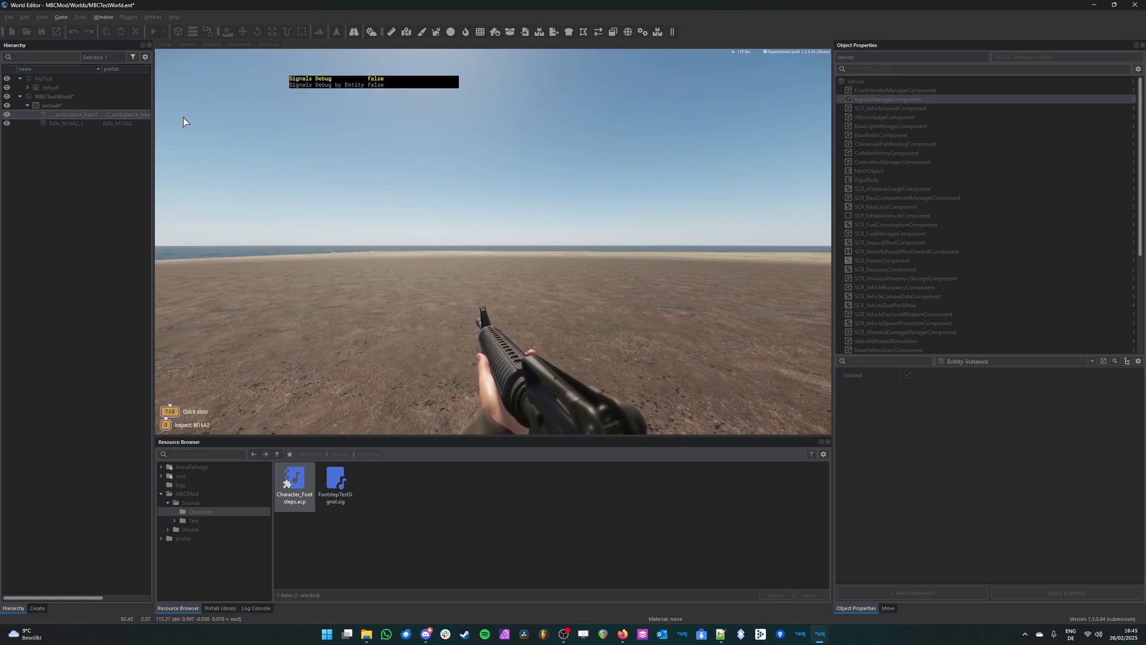
{"action": "key", "text": "Home"}
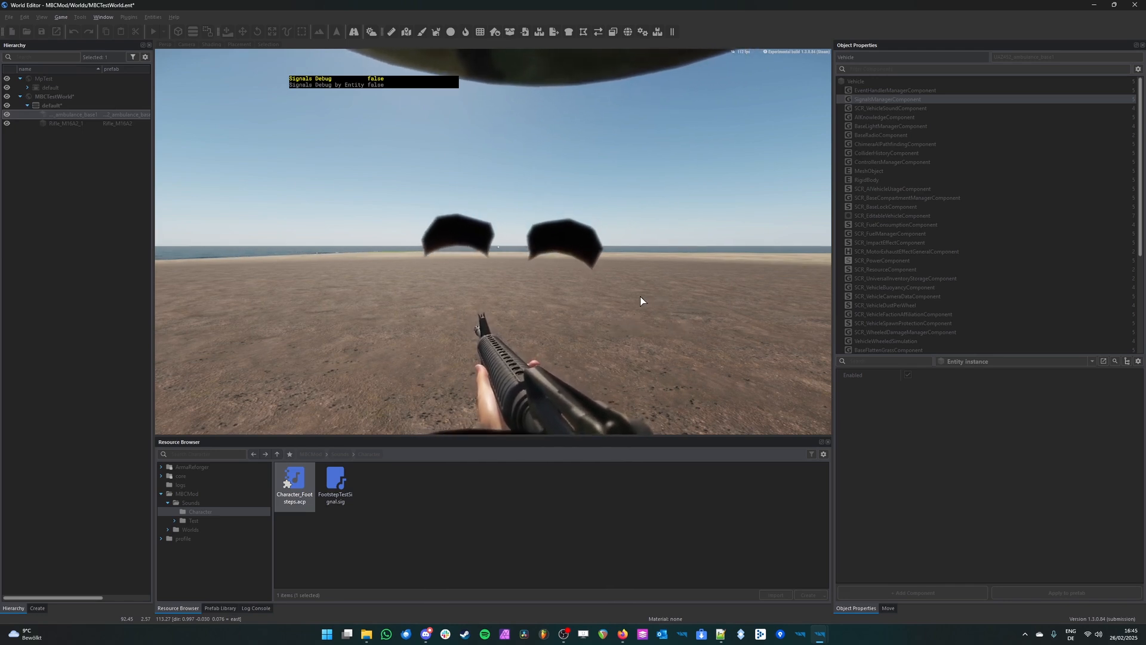
{"action": "key", "text": "super+alt"}
{"action": "key", "text": "z"}
{"action": "key", "text": "s"}
{"action": "right_click_drag", "start_coordinate": [511, 296], "coordinate": [305, 306]}
{"action": "key", "text": "d"}
{"action": "key", "text": "s"}
{"action": "key", "text": "q"}
{"action": "mouse_move", "coordinate": [639, 324]}
{"action": "right_mouse_down"}
{"action": "mouse_move", "coordinate": [622, 332]}
{"action": "mouse_move", "coordinate": [629, 338]}
{"action": "right_mouse_up"}
{"action": "key", "text": "w"}
{"action": "key", "text": "y"}
{"action": "key", "text": "a"}
{"action": "key", "text": "w"}
{"action": "key", "text": "s"}
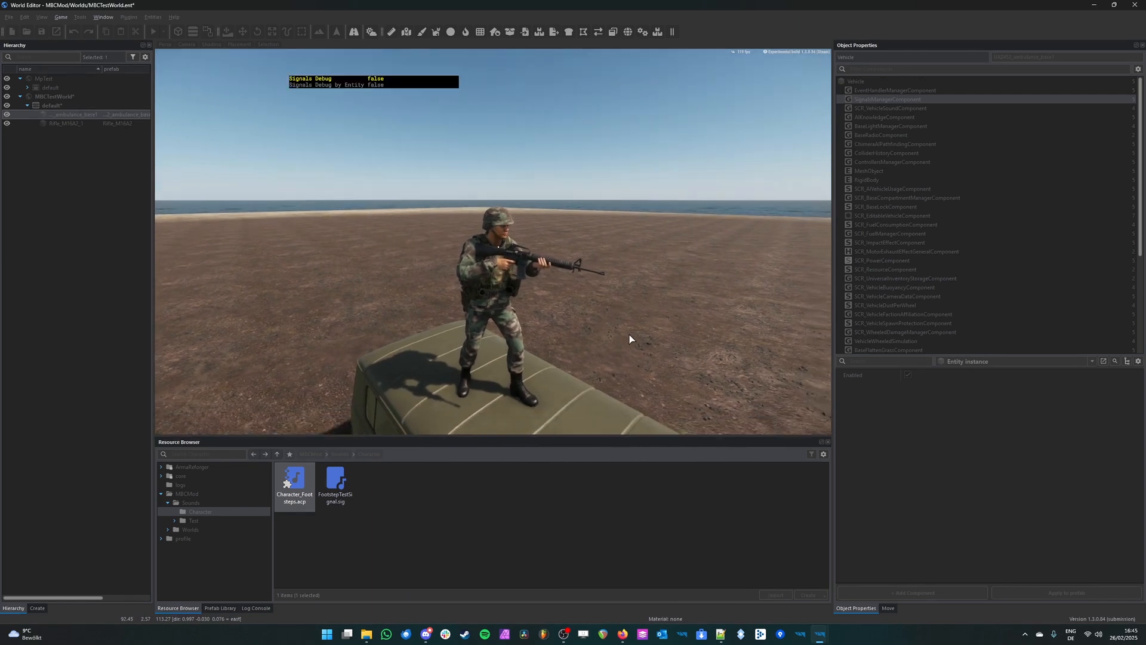
Step: Enable Signals Debug by Entity, lock it to the character on the ambulance roof, and return to first-person view
{"action": "key", "text": "Down"}
{"action": "key", "text": "Right"}
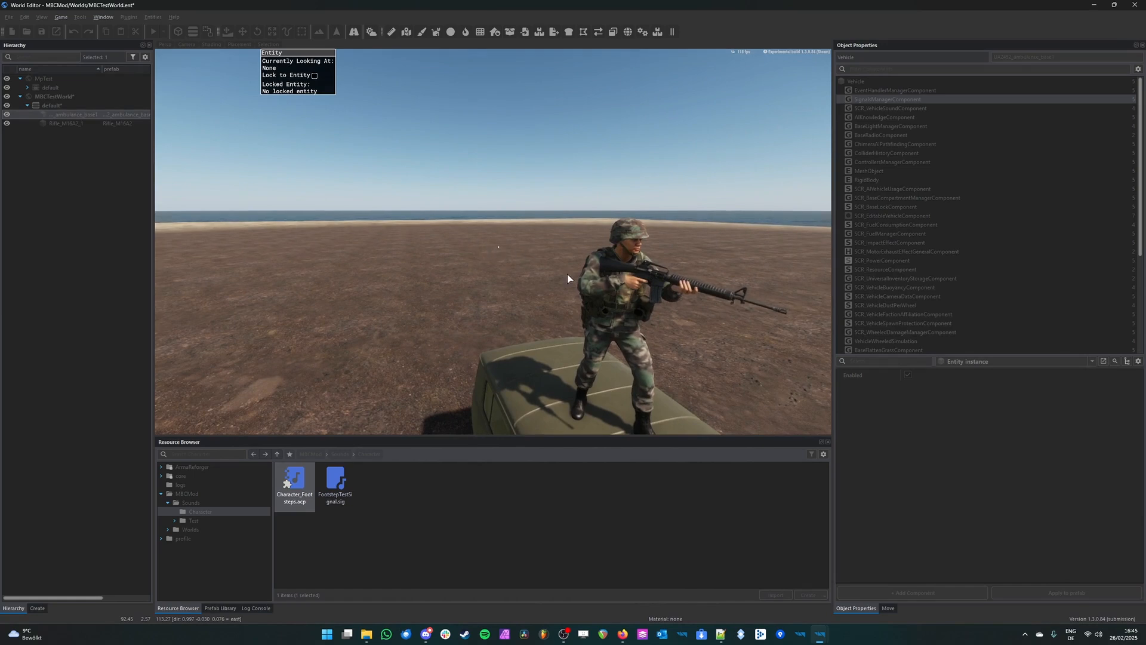
{"action": "mouse_move", "coordinate": [585, 254]}
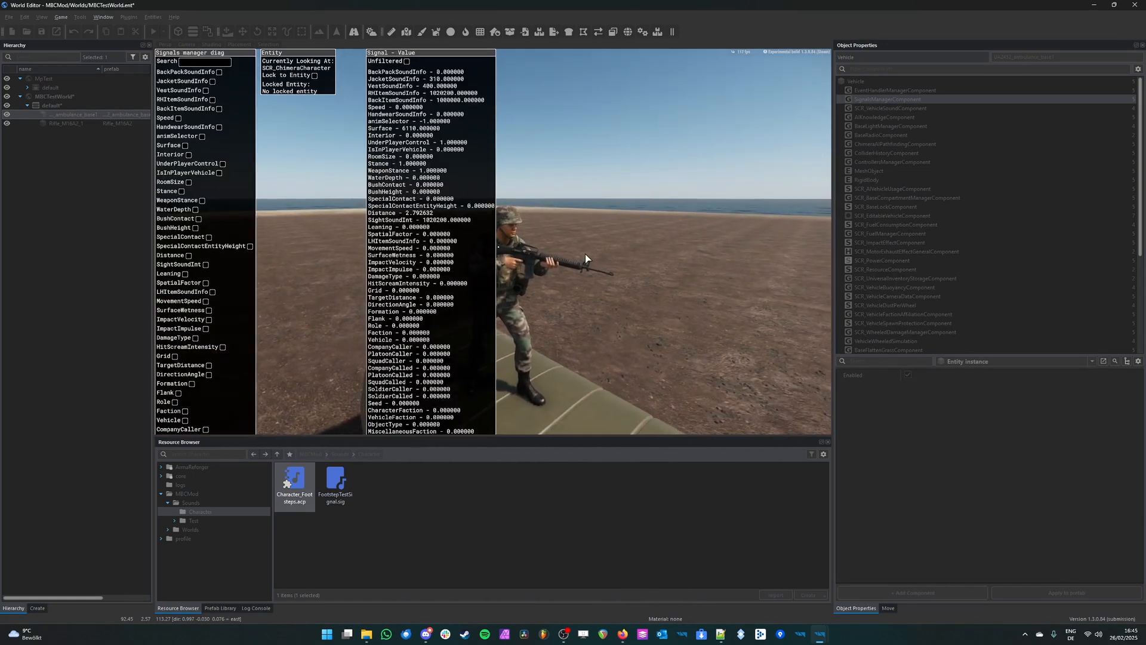
{"action": "left_click", "coordinate": [315, 76]}
{"action": "key", "text": "v"}
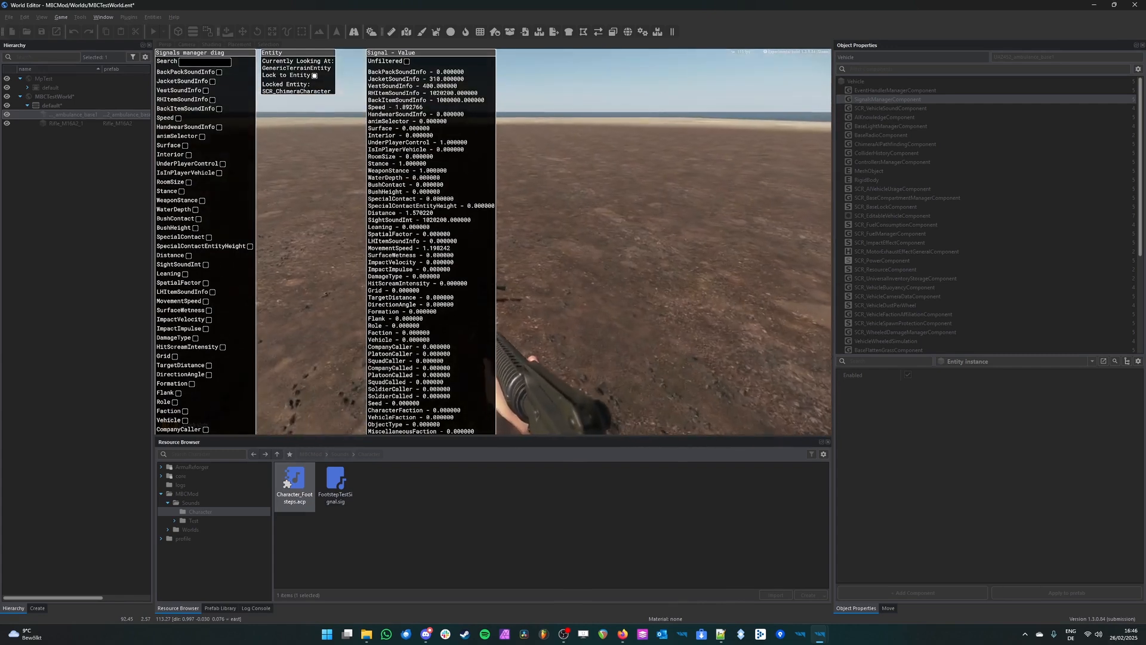
Step: Filter the character's signal list by "Surf" and graph the Surface signal
{"action": "key", "text": "w"}
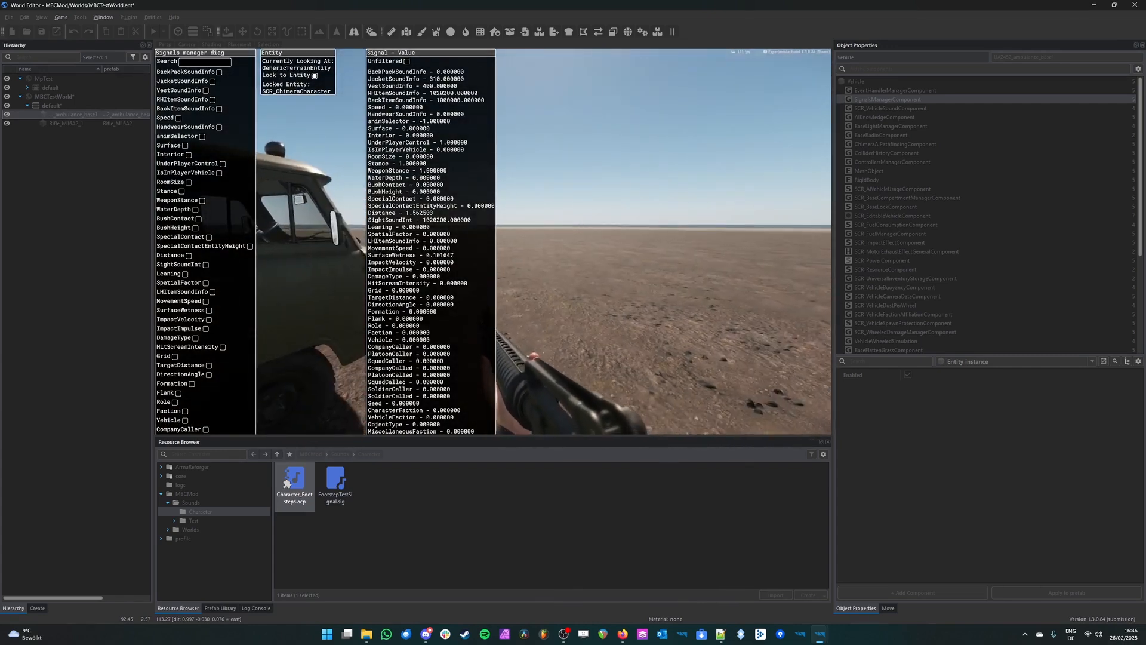
{"action": "left_click", "coordinate": [202, 63]}
{"action": "type", "text": "Surface"}
{"action": "left_click", "coordinate": [185, 71]}
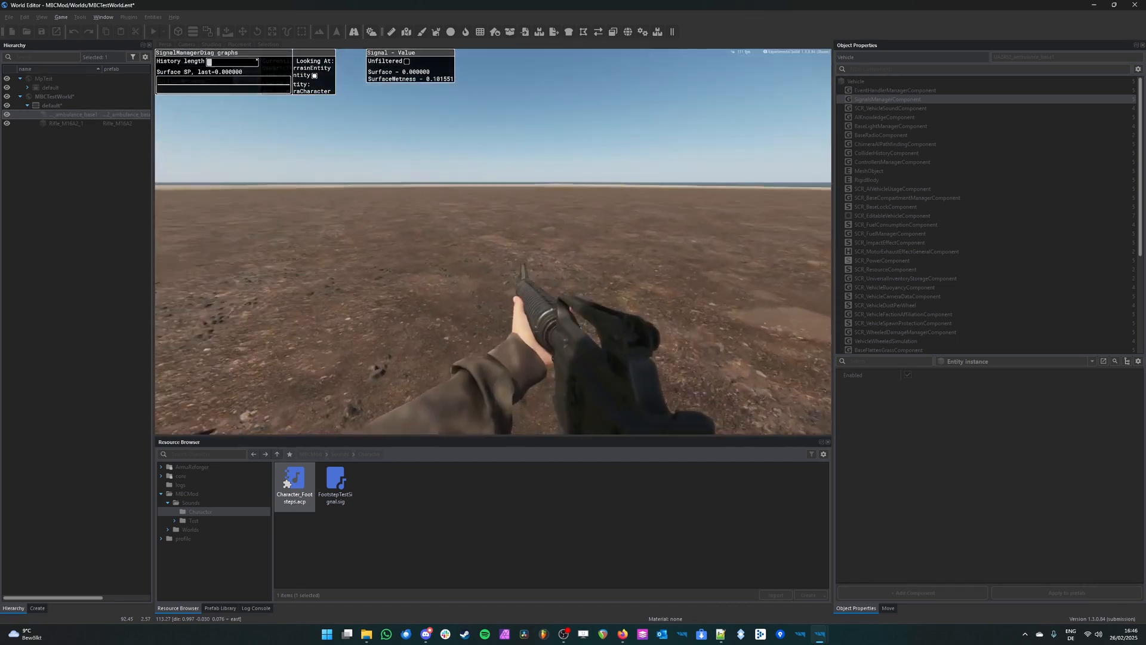
{"action": "key", "text": "super+alt"}
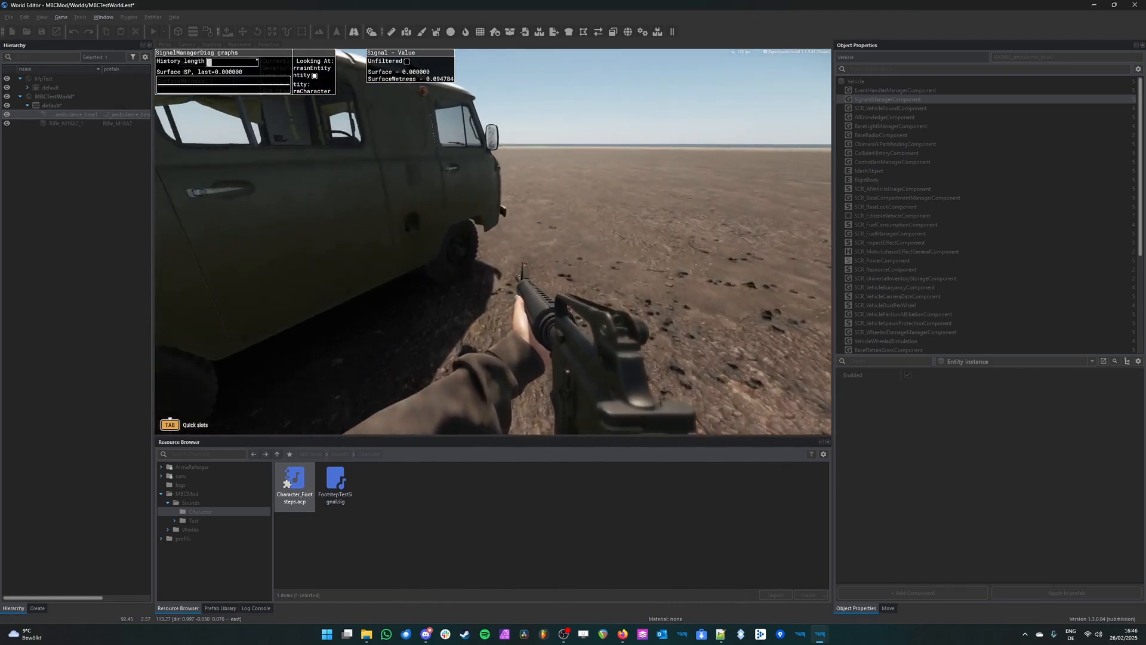
Step: Climb back onto the ambulance roof and walk around on it to check the Surface signal
{"action": "key", "text": "v"}
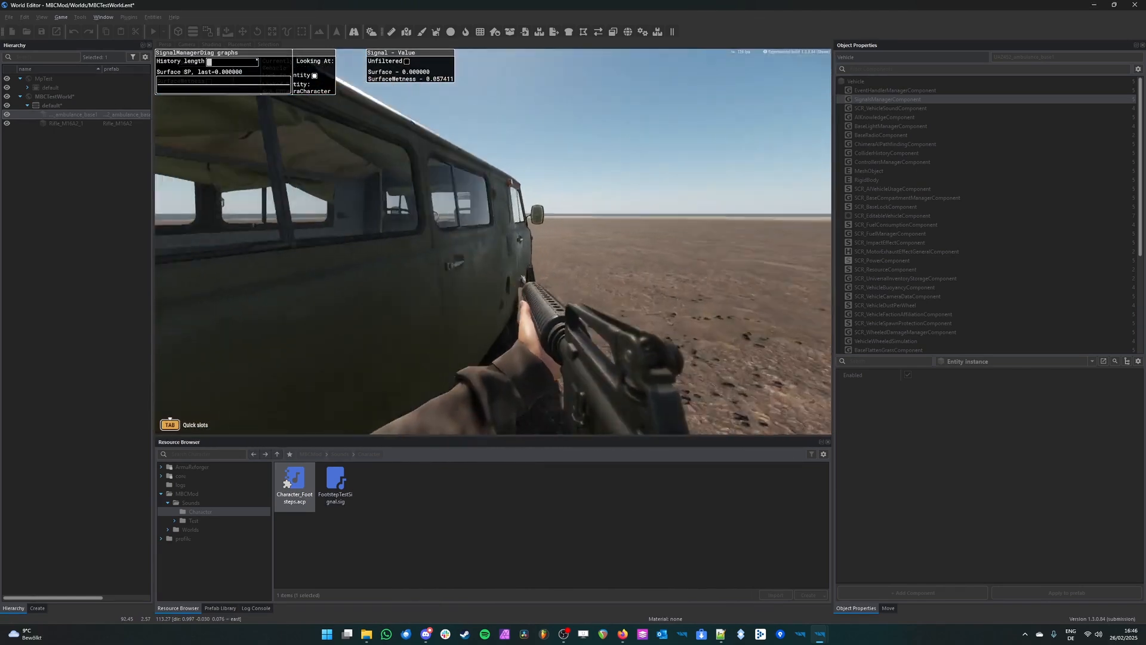
{"action": "key", "text": "space"}
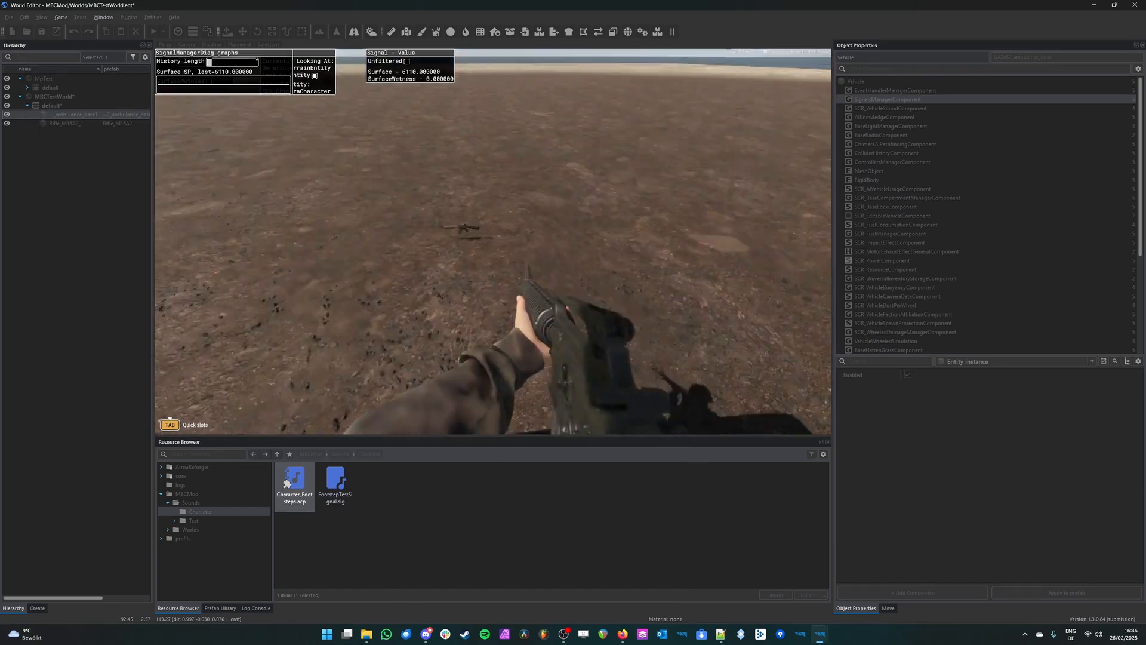
{"action": "key", "text": "w"}
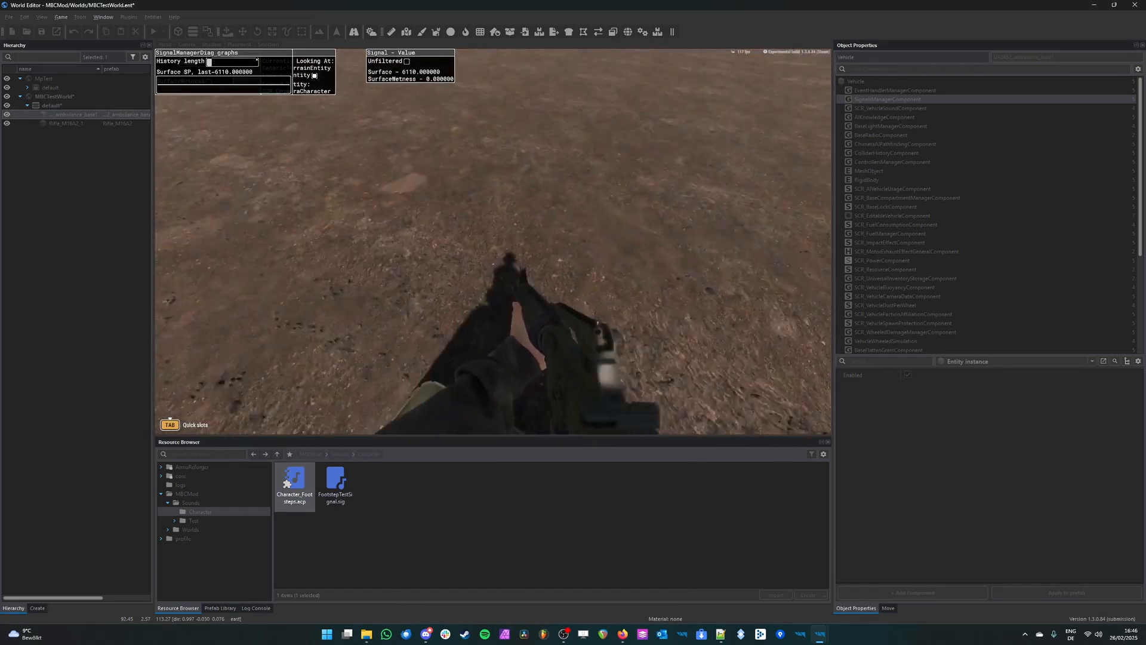
{"action": "key", "text": "w"}
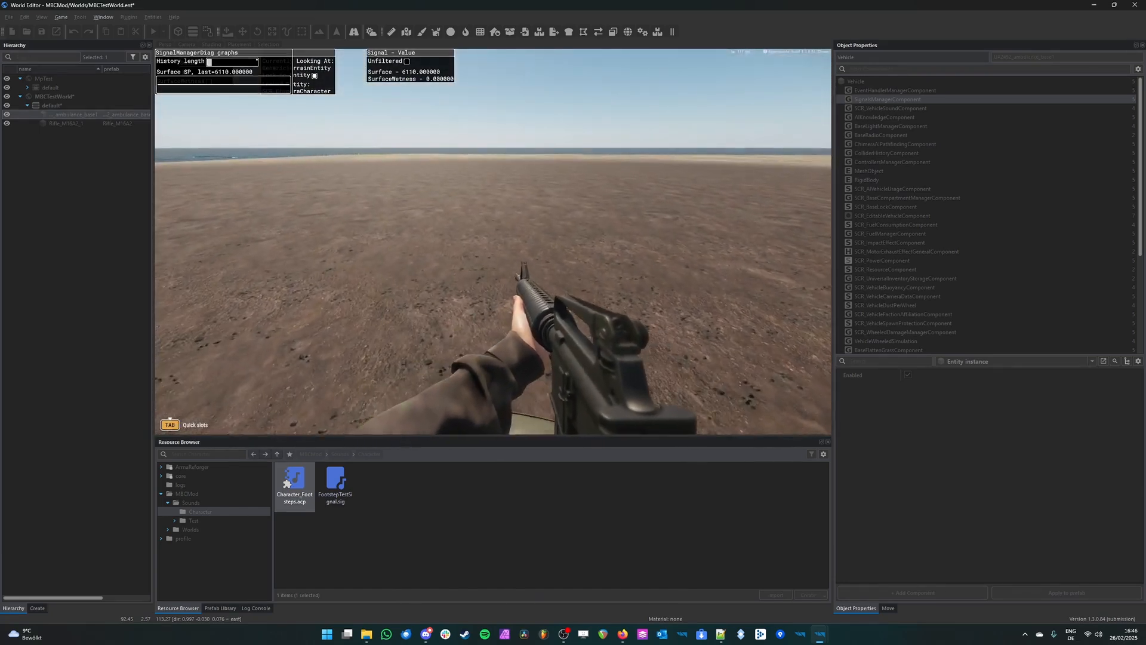
{"action": "key", "text": "w"}
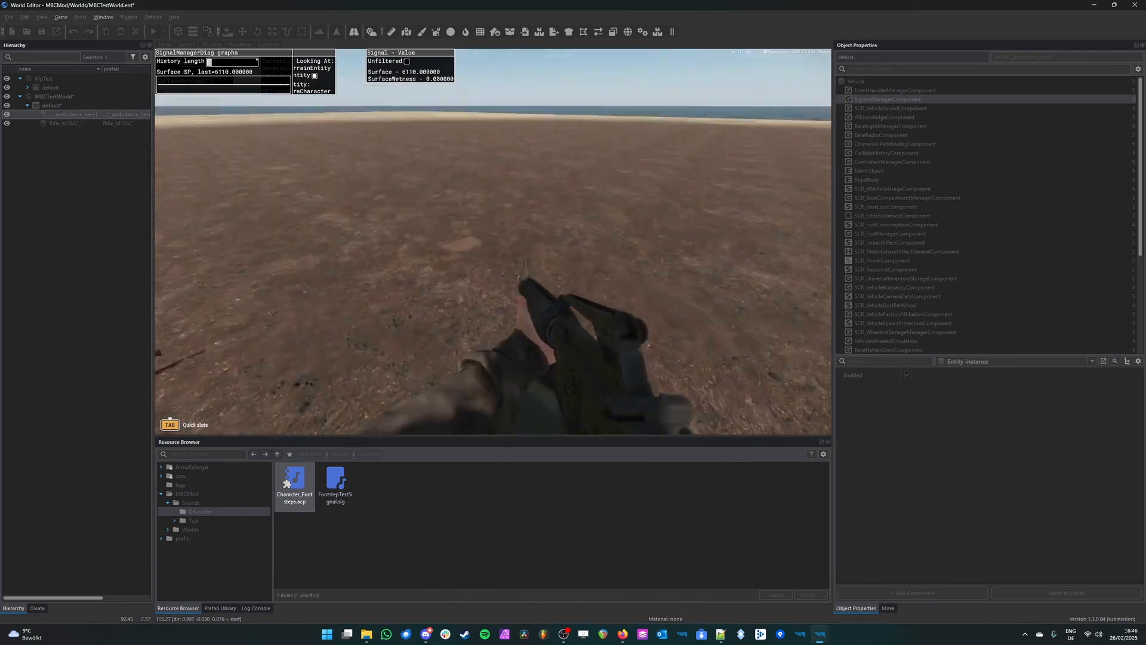
{"action": "key", "text": "w"}
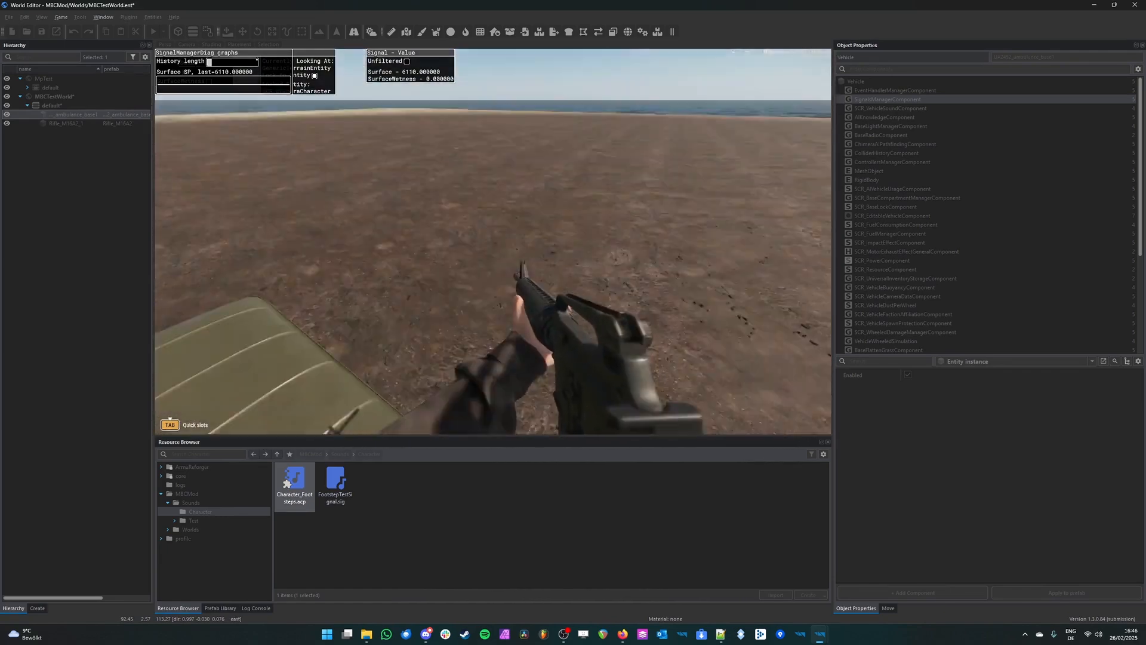
{"action": "key", "text": "w"}
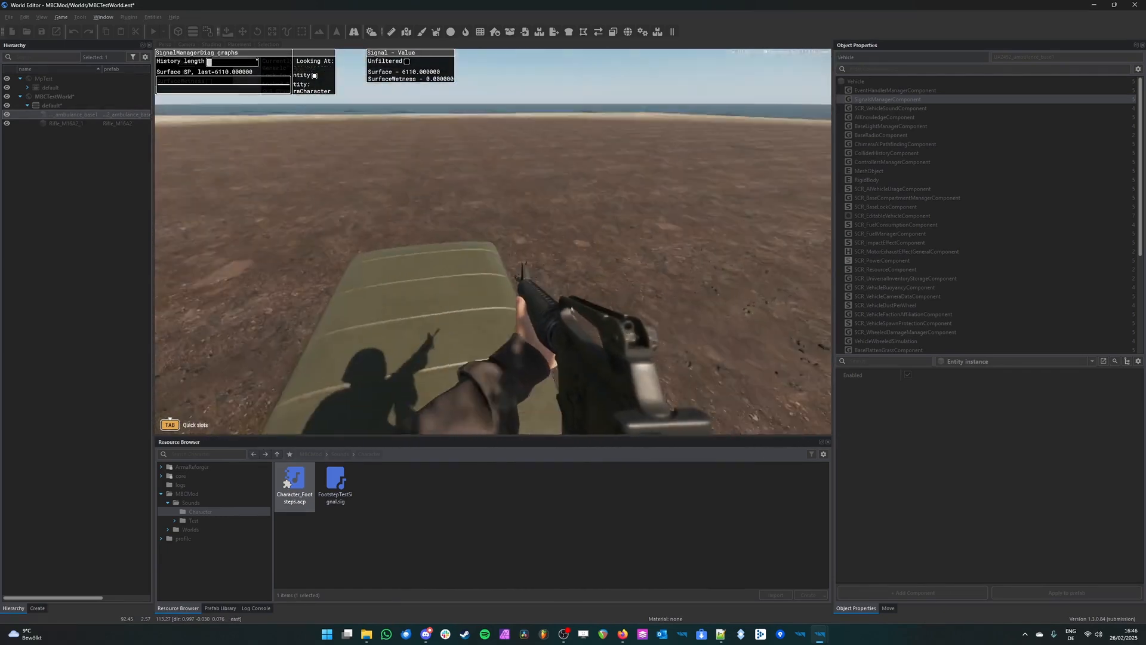
{"action": "key", "text": "w"}
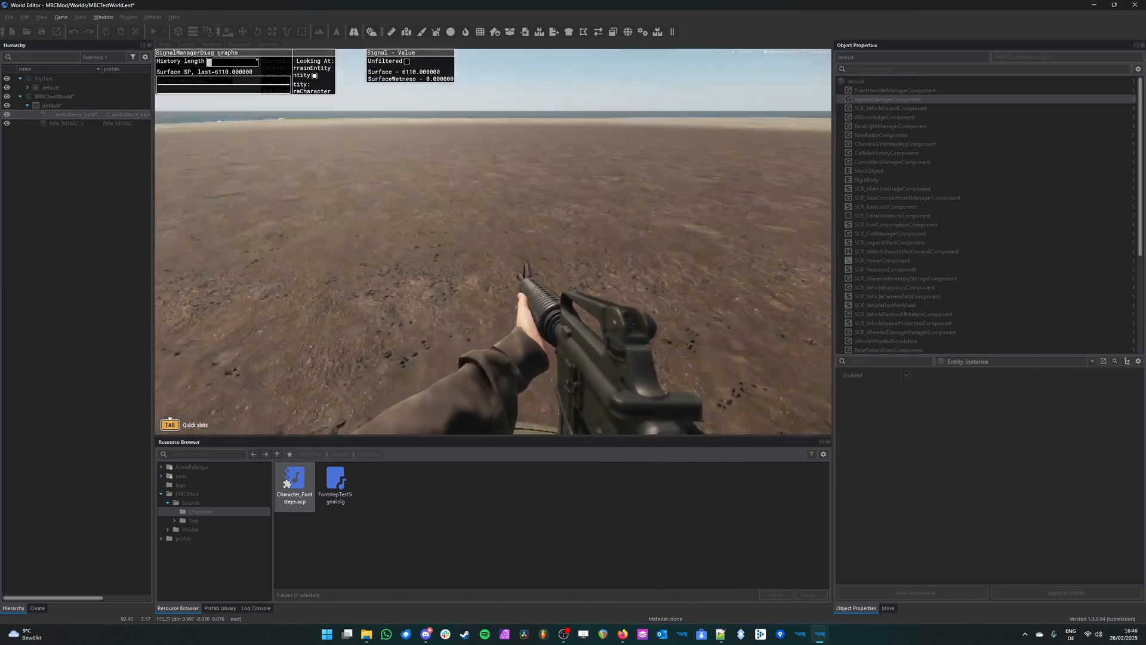
{"action": "key", "text": "w"}
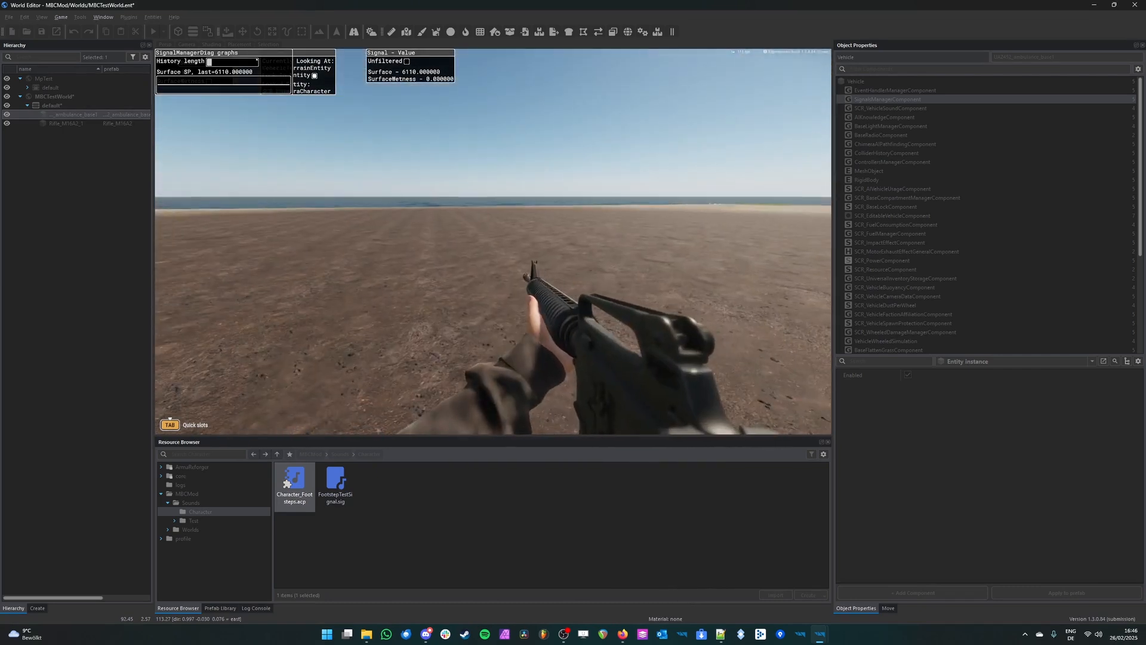
Step: Switch to the Audio Editor and place a duplicate of the Footstep Grass bank below it in Character_Footsteps.acp
{"action": "key", "text": "alt+Tab"}
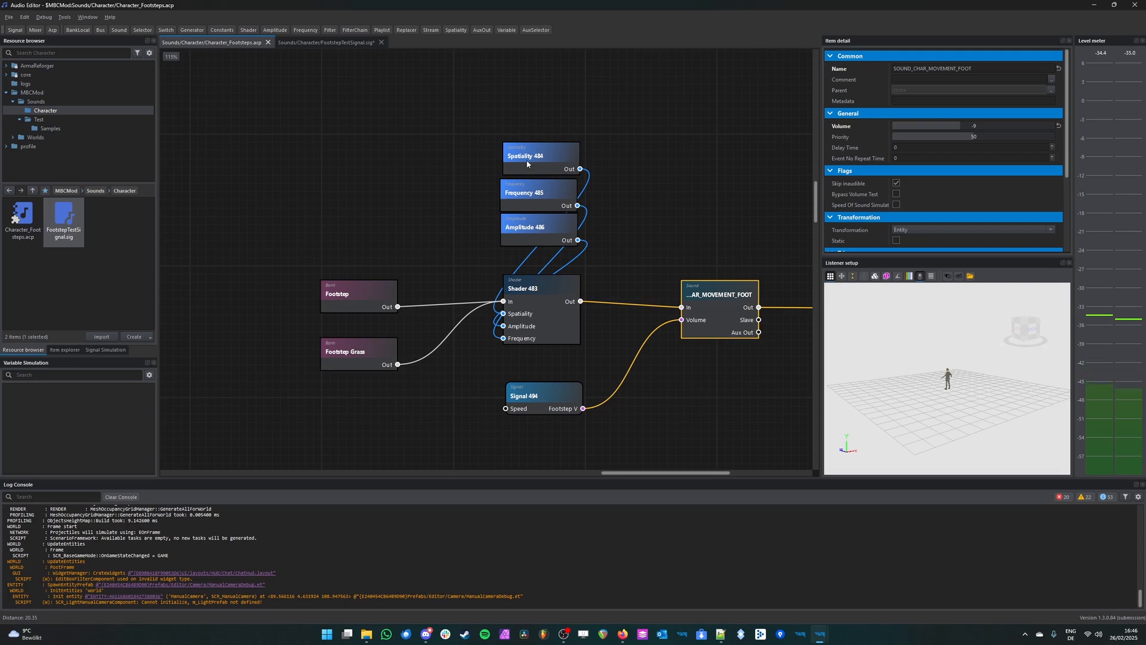
{"action": "left_click", "coordinate": [680, 396]}
{"action": "scroll", "coordinate": [686, 334], "scroll_direction": "down", "scroll_amount": 3}
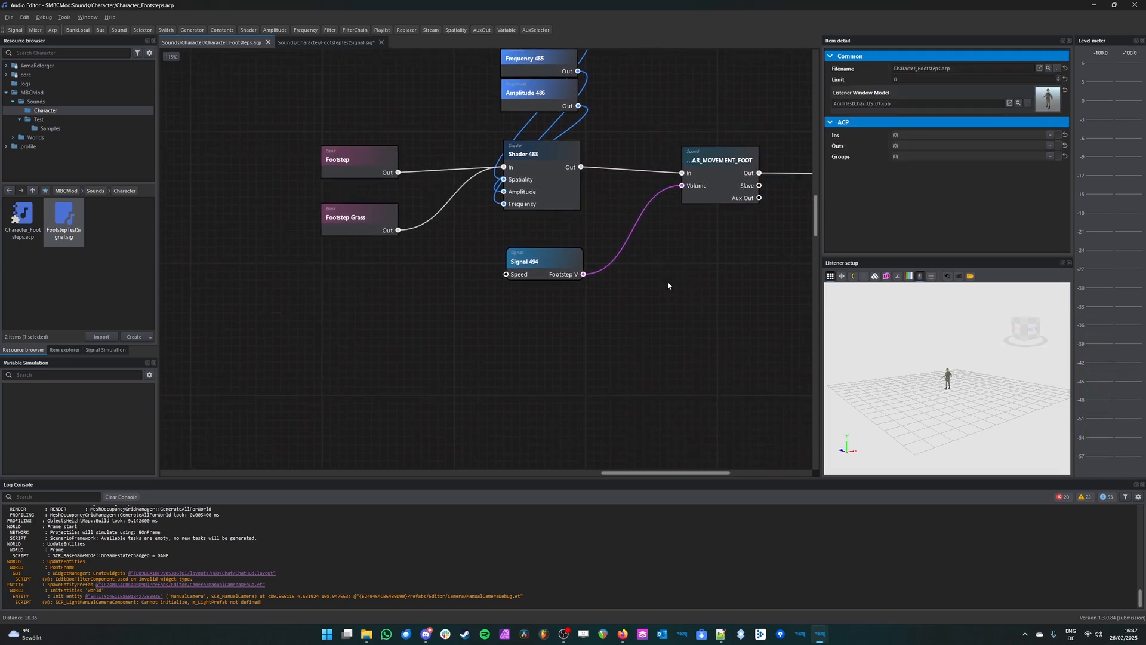
{"action": "left_click", "coordinate": [366, 227]}
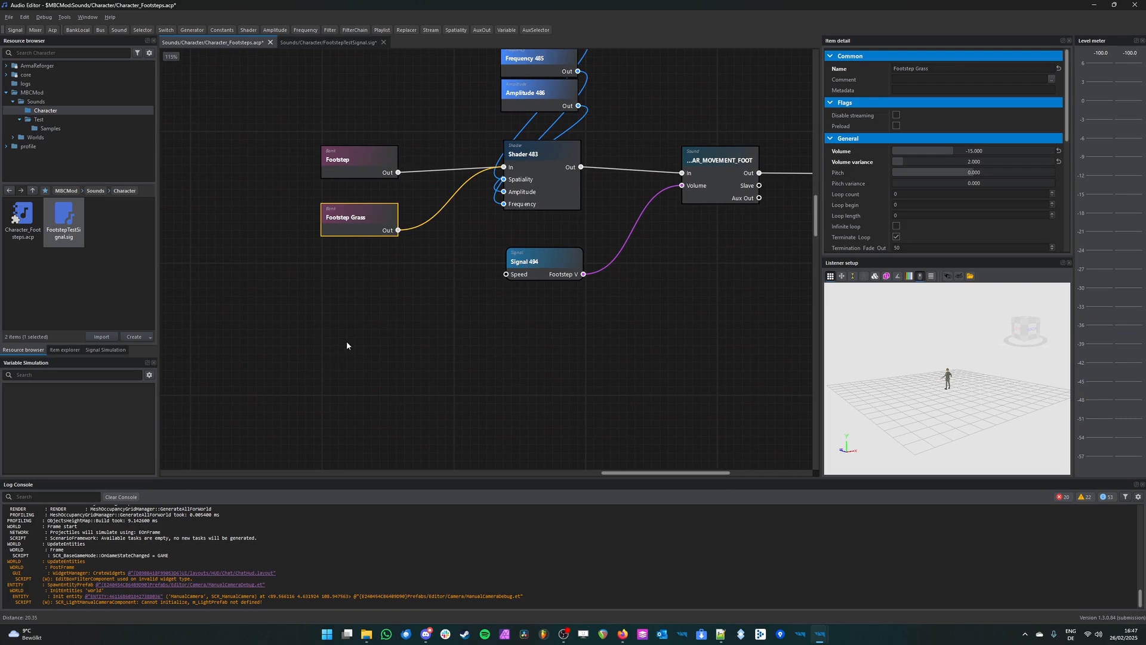
{"action": "key", "text": "ctrl+v"}
{"action": "left_click_drag", "start_coordinate": [370, 355], "coordinate": [383, 371]}
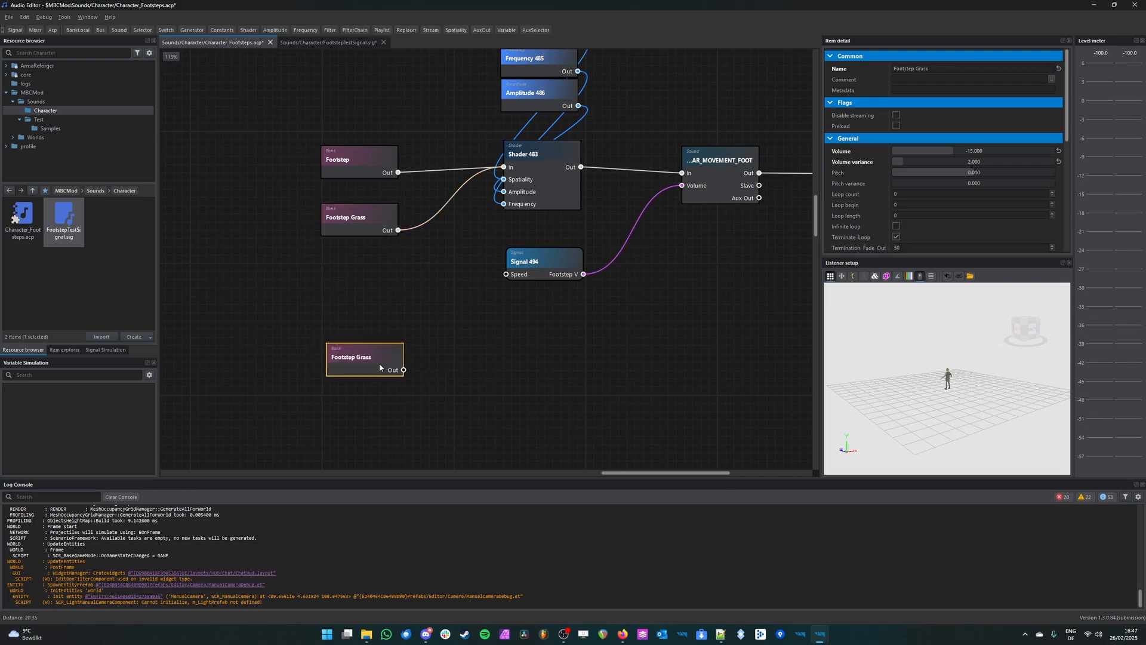
Step: Rename the duplicated bank as Footstep Metal
{"action": "double_click", "coordinate": [920, 68]}
{"action": "type", "text": "Meta"}
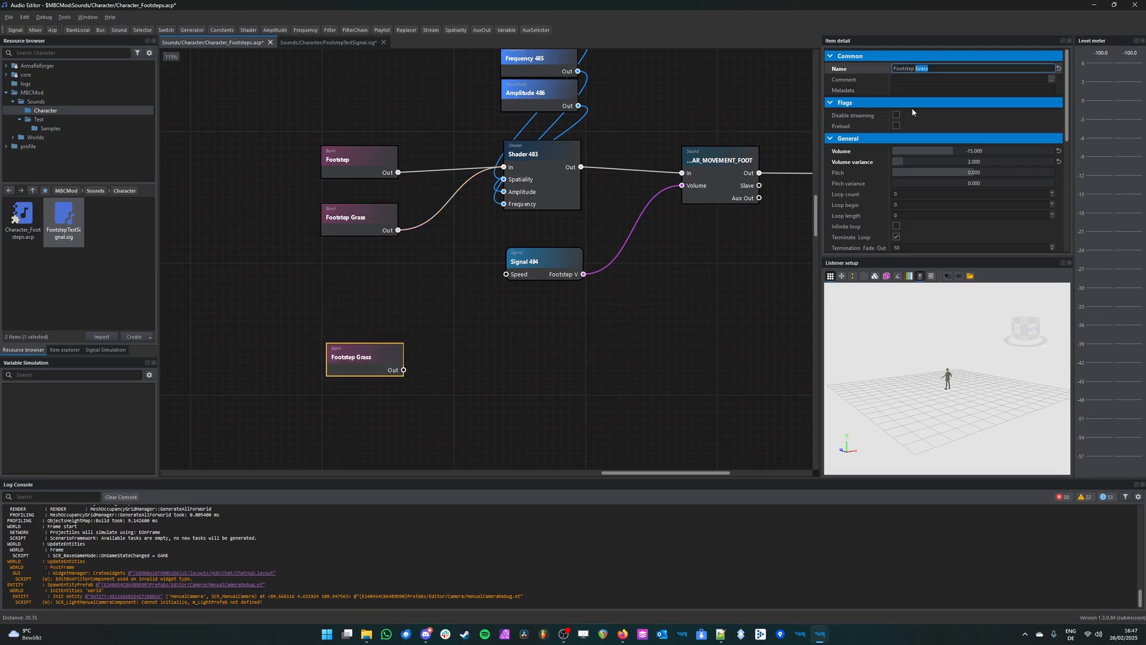
{"action": "type", "text": "l"}
{"action": "key", "text": "Return"}
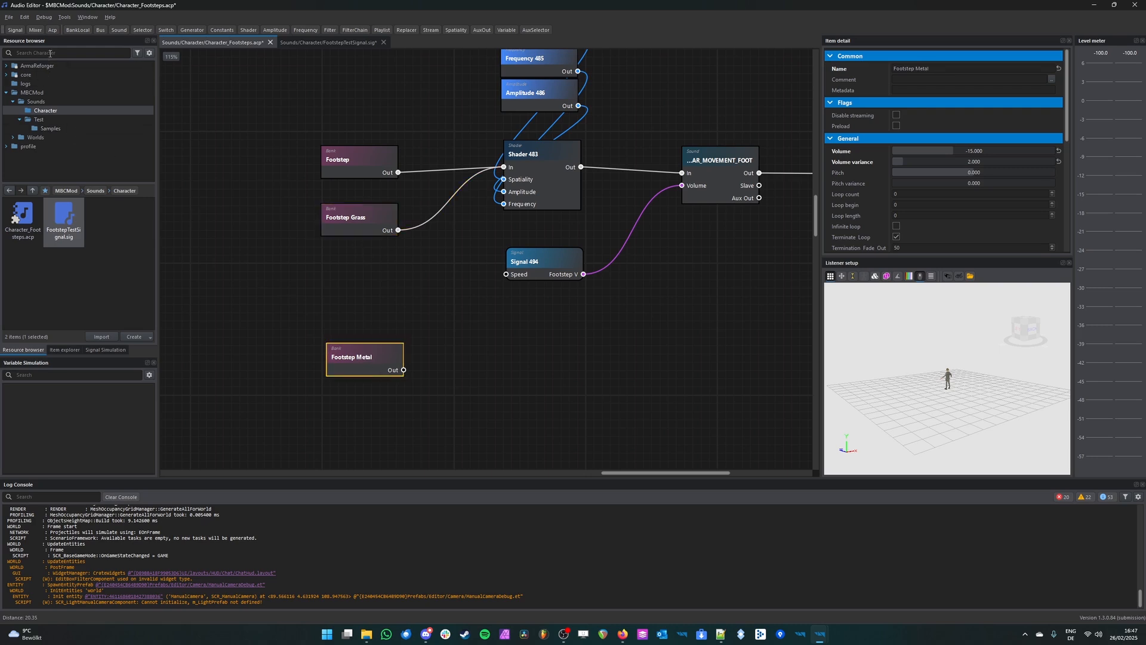
Step: Browse the ArmaReforger resources to the Metal folder under Sounds/Character/Footsteps/Samples/Walk
{"action": "left_click", "coordinate": [36, 66]}
{"action": "scroll", "coordinate": [84, 305], "scroll_direction": "down", "scroll_amount": 2}
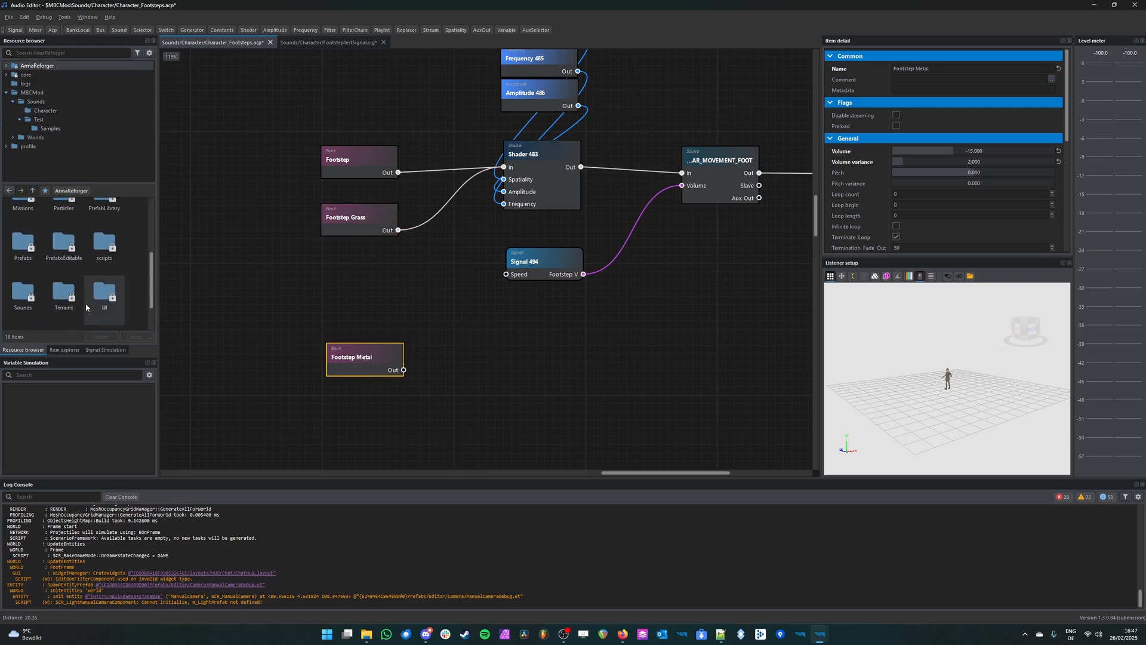
{"action": "double_click", "coordinate": [22, 292]}
{"action": "left_click", "coordinate": [33, 267]}
{"action": "double_click", "coordinate": [33, 266]}
{"action": "double_click", "coordinate": [26, 225]}
{"action": "double_click", "coordinate": [29, 225]}
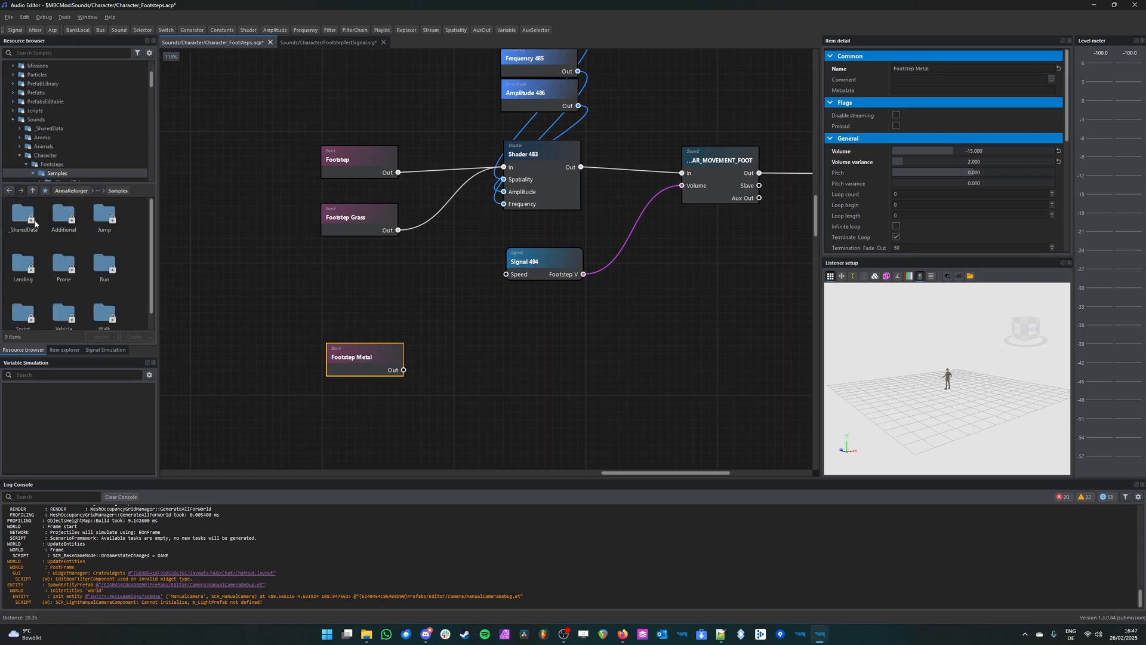
{"action": "scroll", "coordinate": [53, 241], "scroll_direction": "down", "scroll_amount": 1}
{"action": "double_click", "coordinate": [105, 301]}
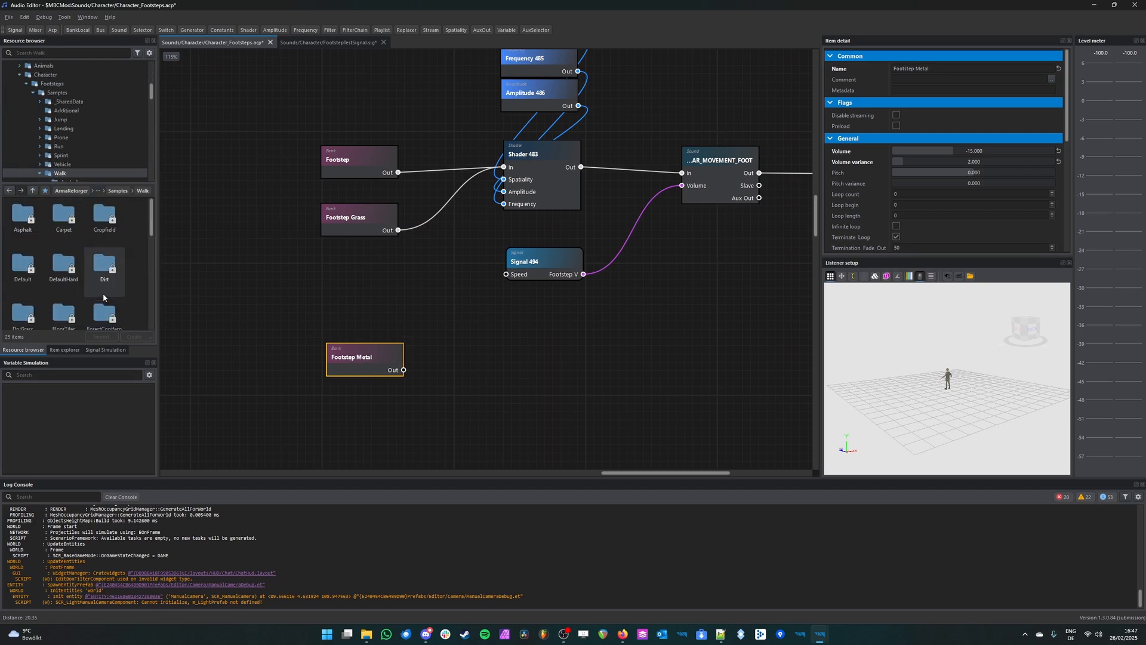
{"action": "scroll", "coordinate": [88, 280], "scroll_direction": "down", "scroll_amount": 2}
{"action": "double_click", "coordinate": [72, 282]}
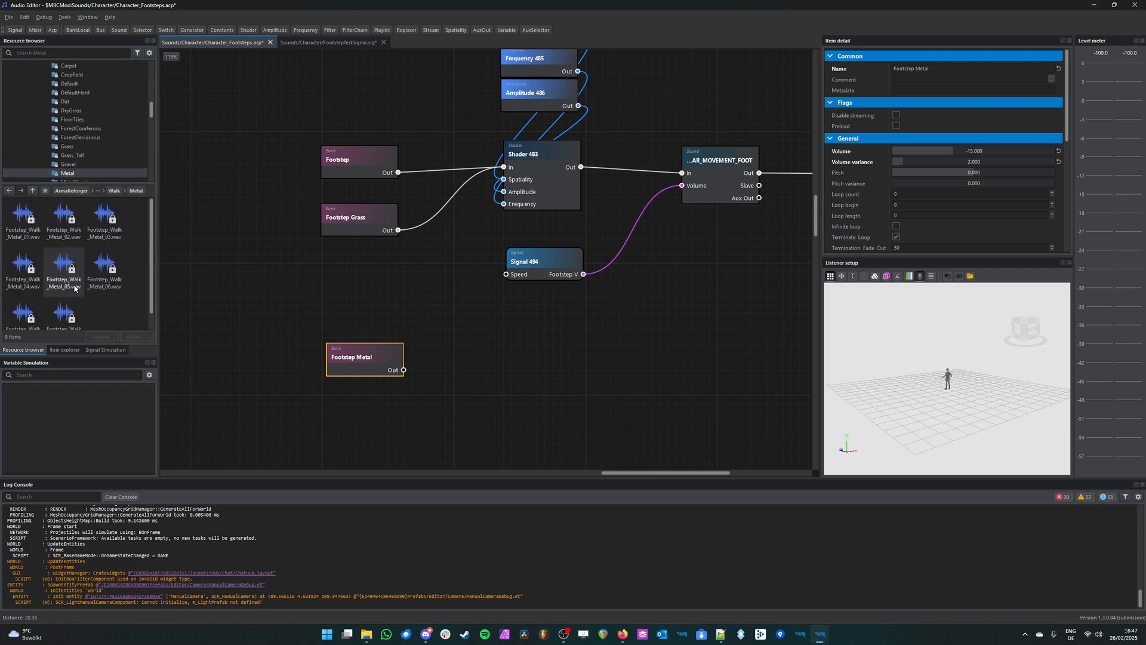
Step: Add samples Footstep_Walk_Metal_01.wav through Footstep_Walk_Metal_08.wav to the Footstep Metal bank
{"action": "left_click", "coordinate": [28, 228]}
{"action": "scroll", "coordinate": [65, 291], "scroll_direction": "down", "scroll_amount": 1}
{"action": "left_click", "coordinate": [70, 308], "text": "shift"}
{"action": "left_click_drag", "start_coordinate": [34, 216], "coordinate": [391, 367]}
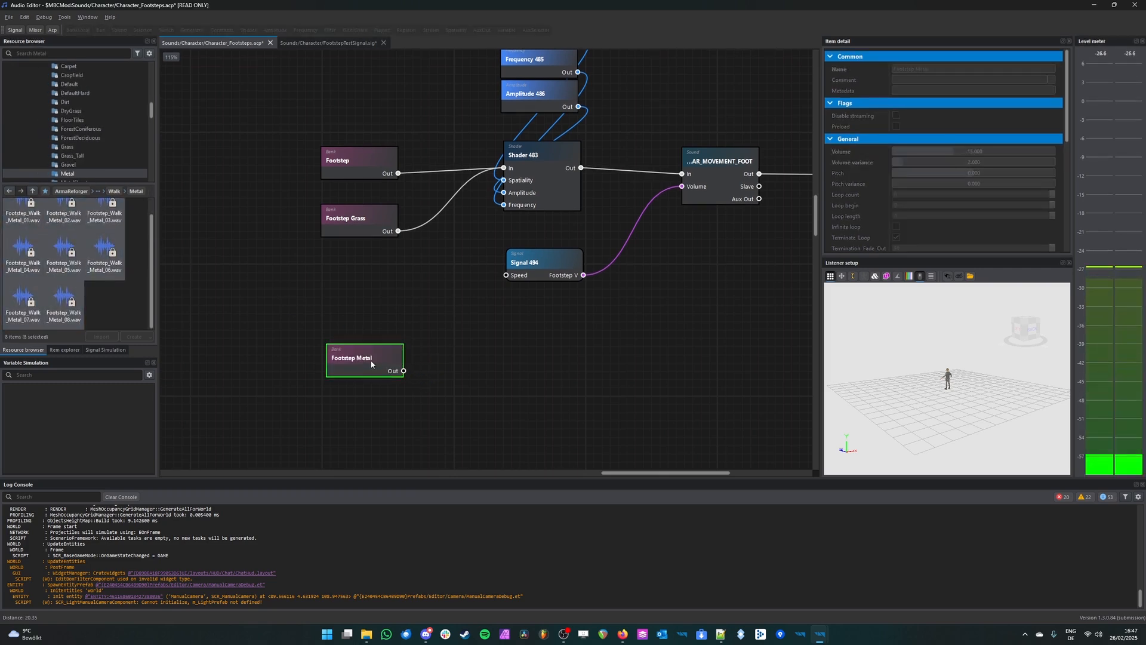
Step: Save Character_Footsteps.acp and FootstepTestSignal.sig
{"action": "scroll", "coordinate": [353, 311], "scroll_direction": "up", "scroll_amount": 1}
{"action": "left_click", "coordinate": [353, 313]}
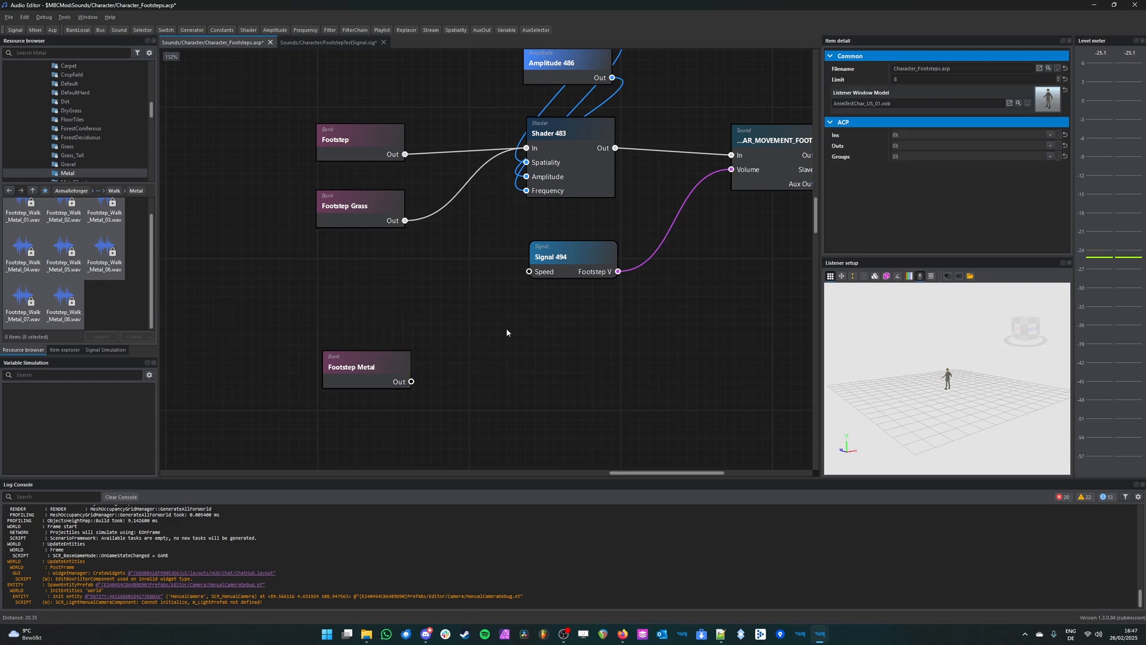
{"action": "middle_click_drag", "start_coordinate": [526, 327], "coordinate": [433, 320]}
{"action": "middle_click_drag", "start_coordinate": [363, 251], "coordinate": [525, 266]}
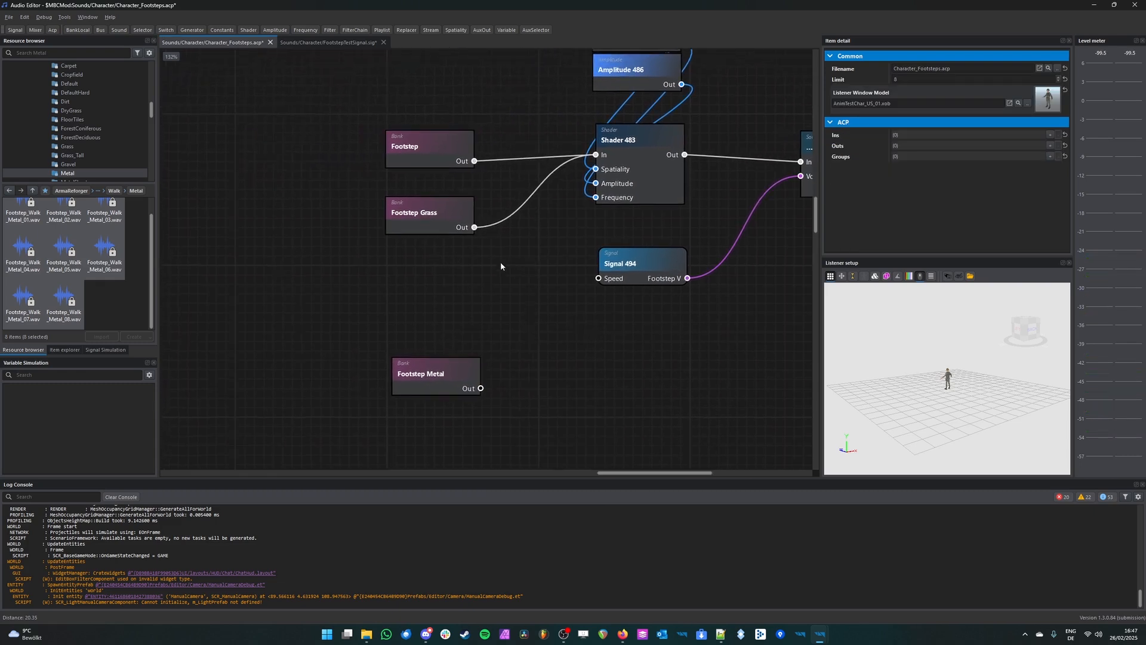
{"action": "key", "text": "ctrl+s"}
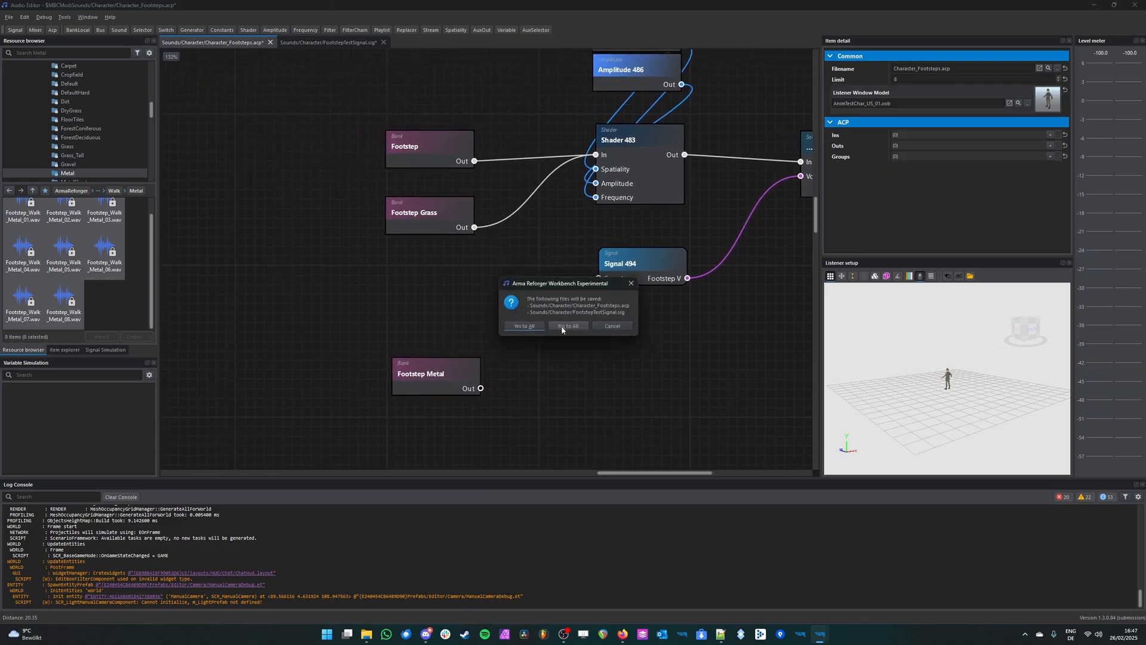
{"action": "left_click", "coordinate": [525, 326]}
Step: Add a Selector node and place it beside the Footstep Metal bank, below the signal node
{"action": "middle_click_drag", "start_coordinate": [376, 198], "coordinate": [287, 178]}
{"action": "left_click", "coordinate": [139, 31]}
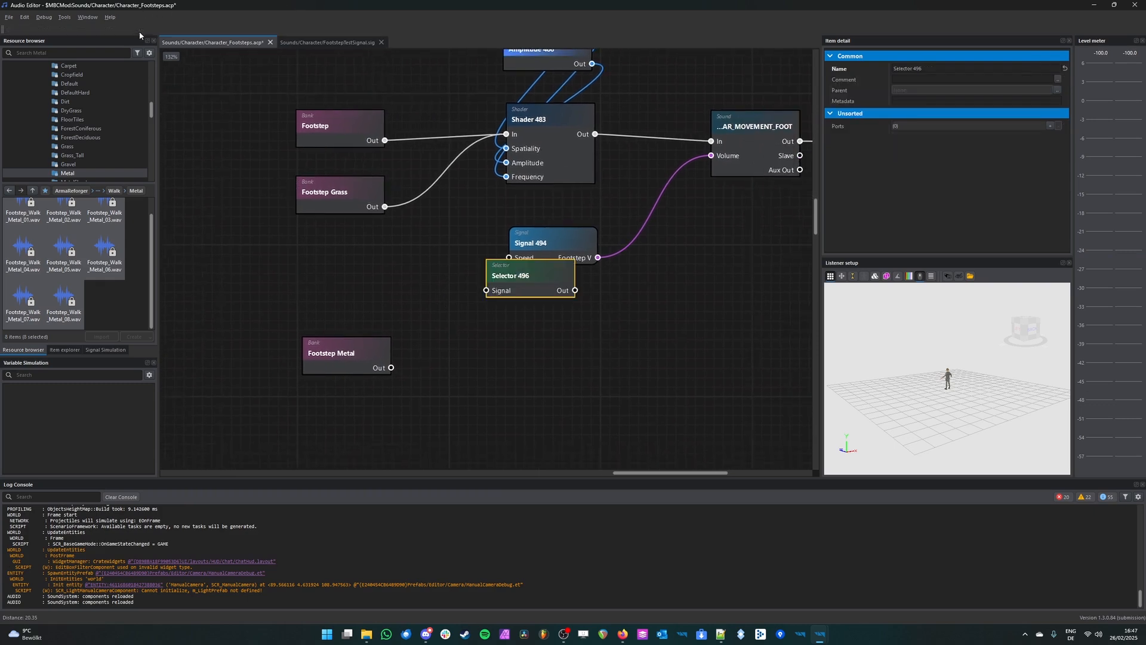
{"action": "left_click_drag", "start_coordinate": [507, 285], "coordinate": [534, 360]}
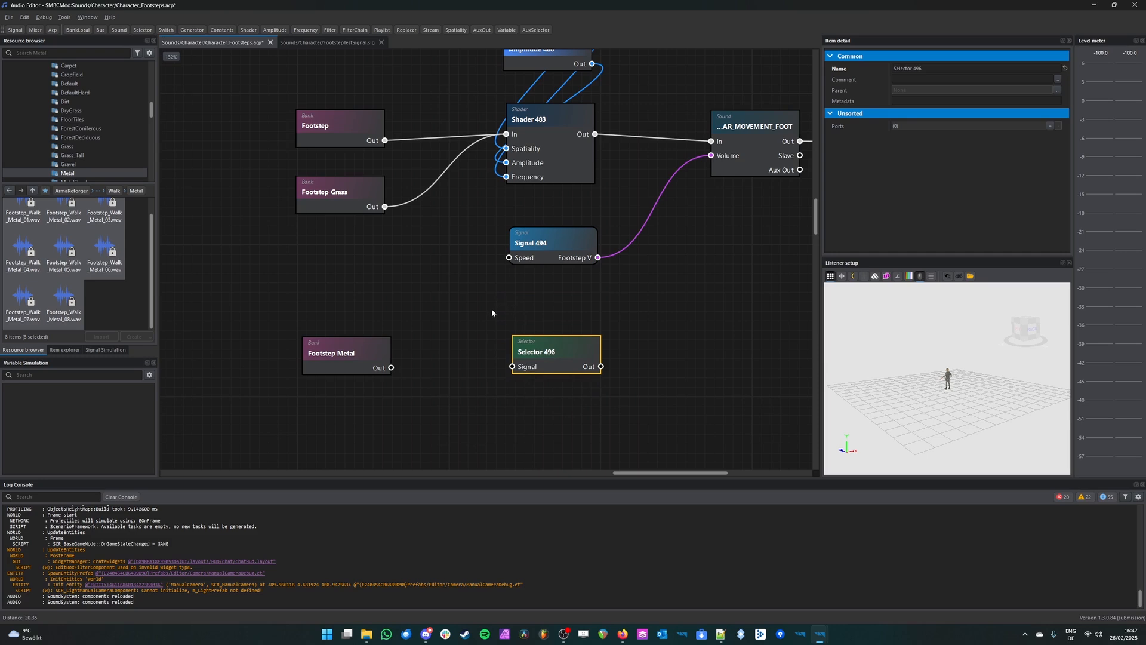
Step: Add a port named Footstep_Default to the new selector
{"action": "scroll", "coordinate": [545, 354], "scroll_direction": "down", "scroll_amount": 1}
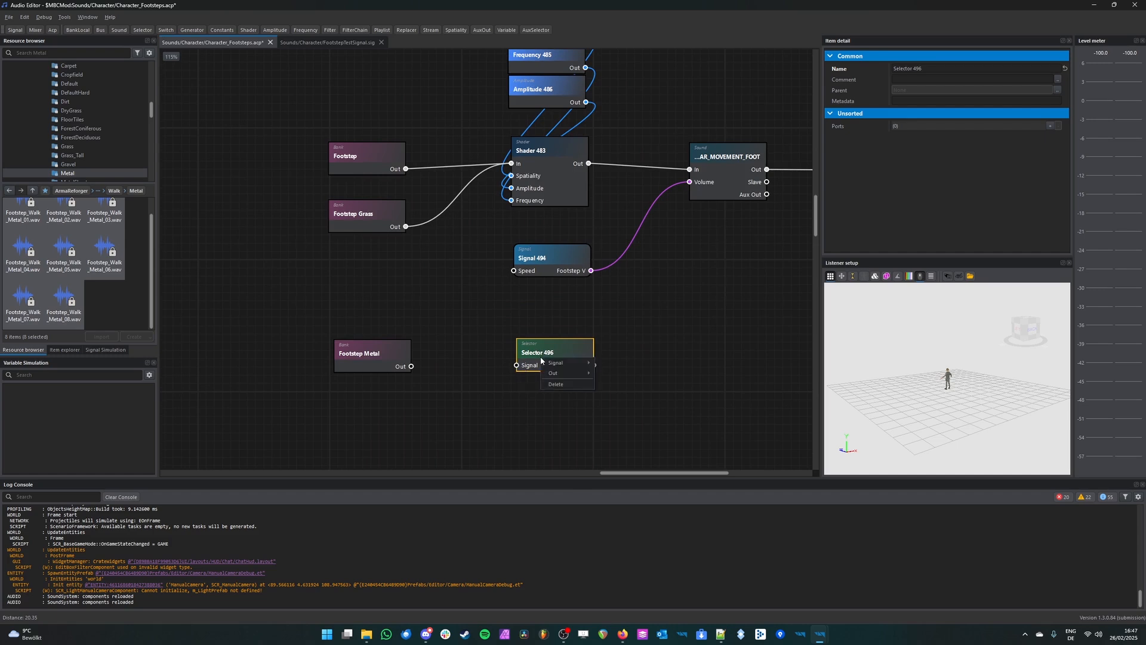
{"action": "left_click", "coordinate": [1050, 125]}
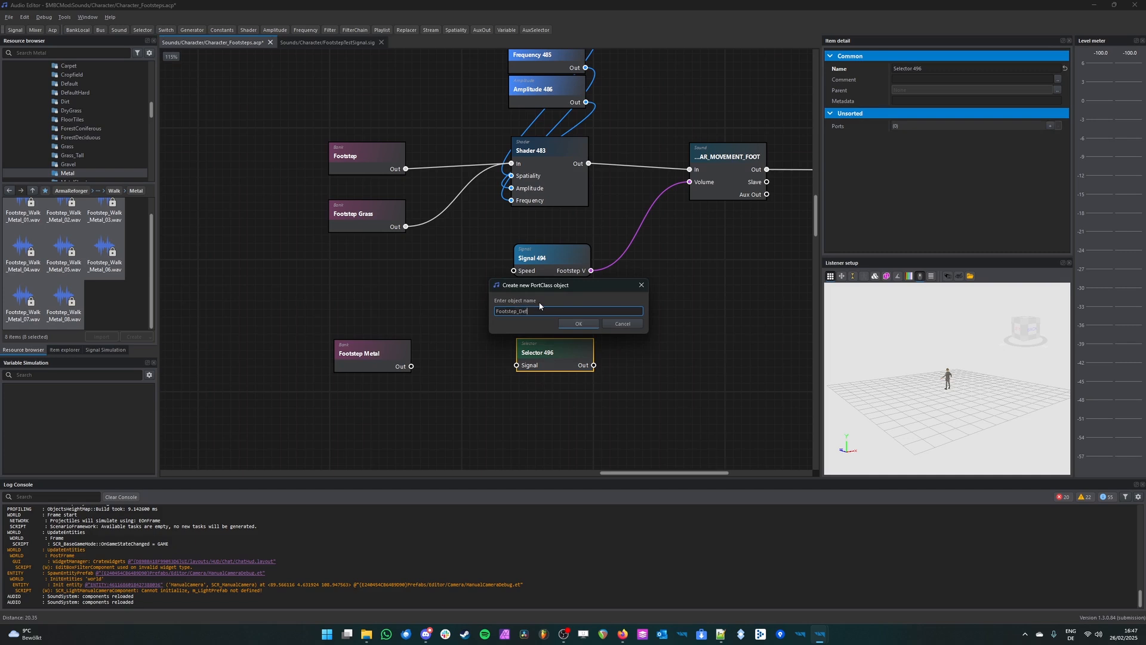
{"action": "left_click", "coordinate": [561, 326]}
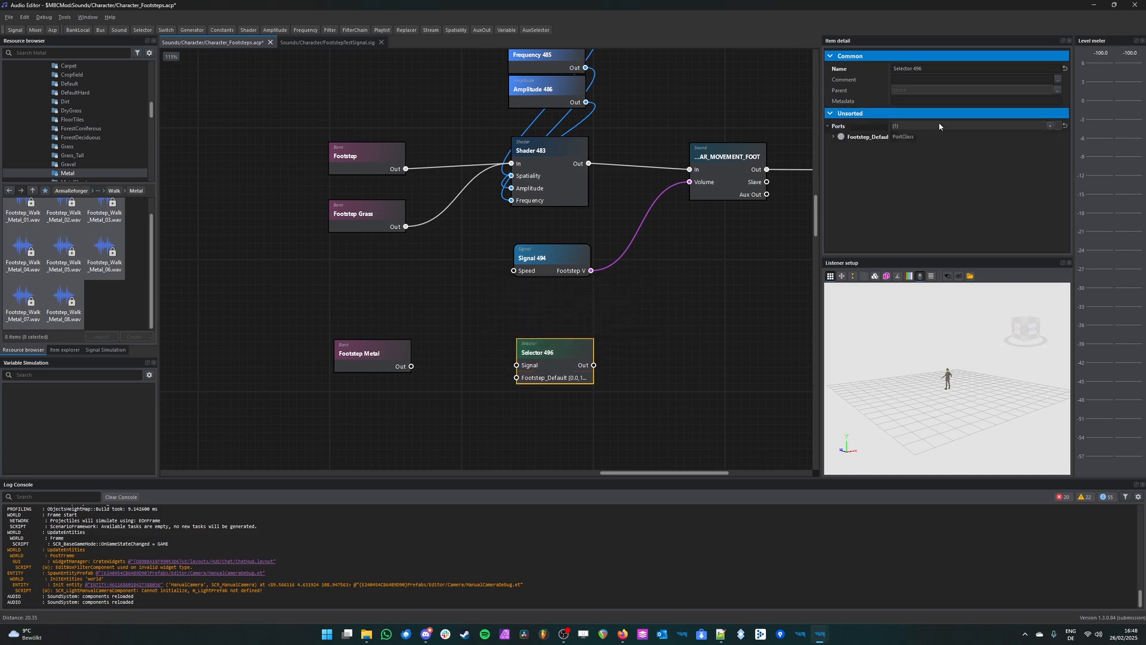
Step: Add a second port named Footstep_Metal to the selector
{"action": "left_click", "coordinate": [1051, 125]}
{"action": "type", "text": "Footstep:M"}
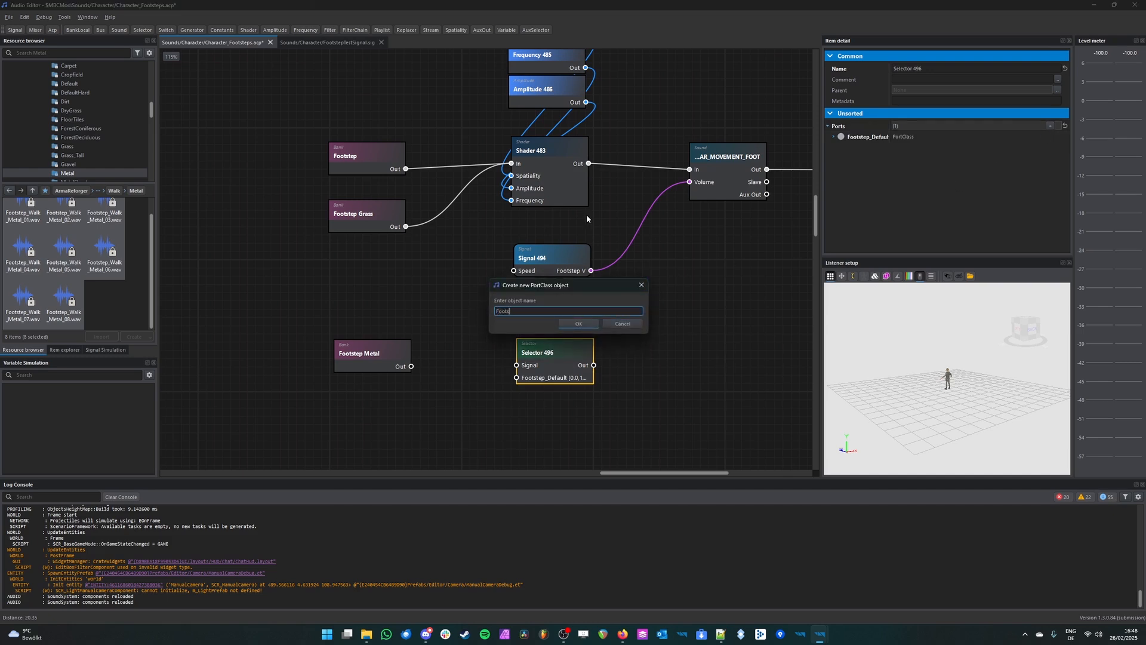
{"action": "key", "text": "BackSpace"}
{"action": "key", "text": "BackSpace"}
{"action": "type", "text": "_Metal"}
{"action": "key", "text": "Return"}
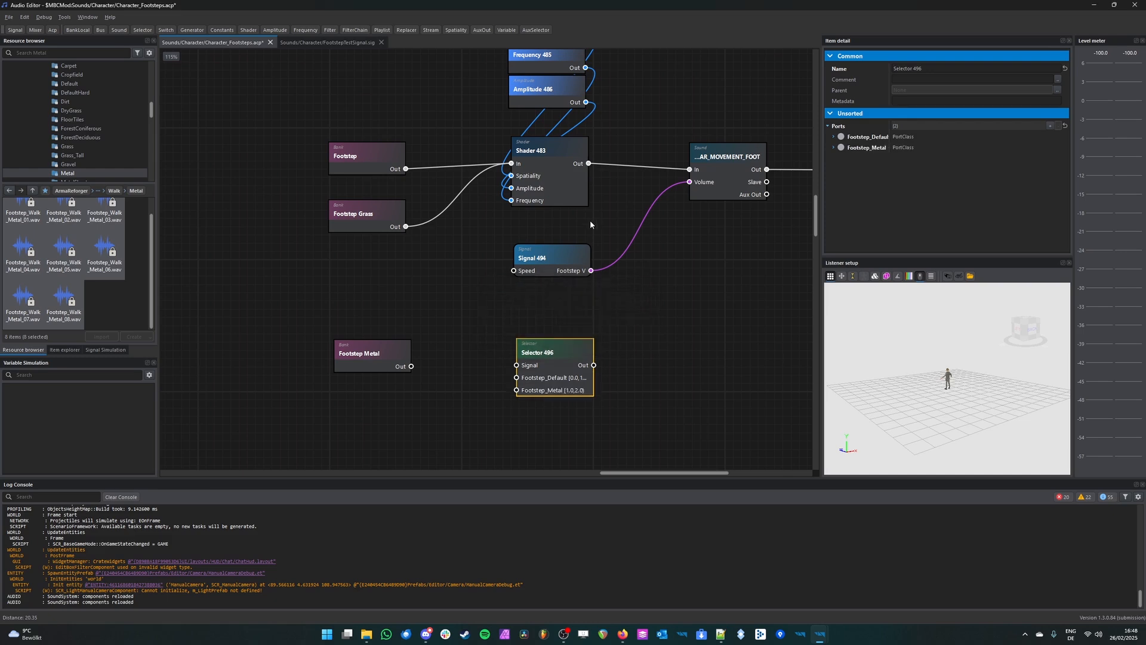
{"action": "left_click", "coordinate": [483, 208]}
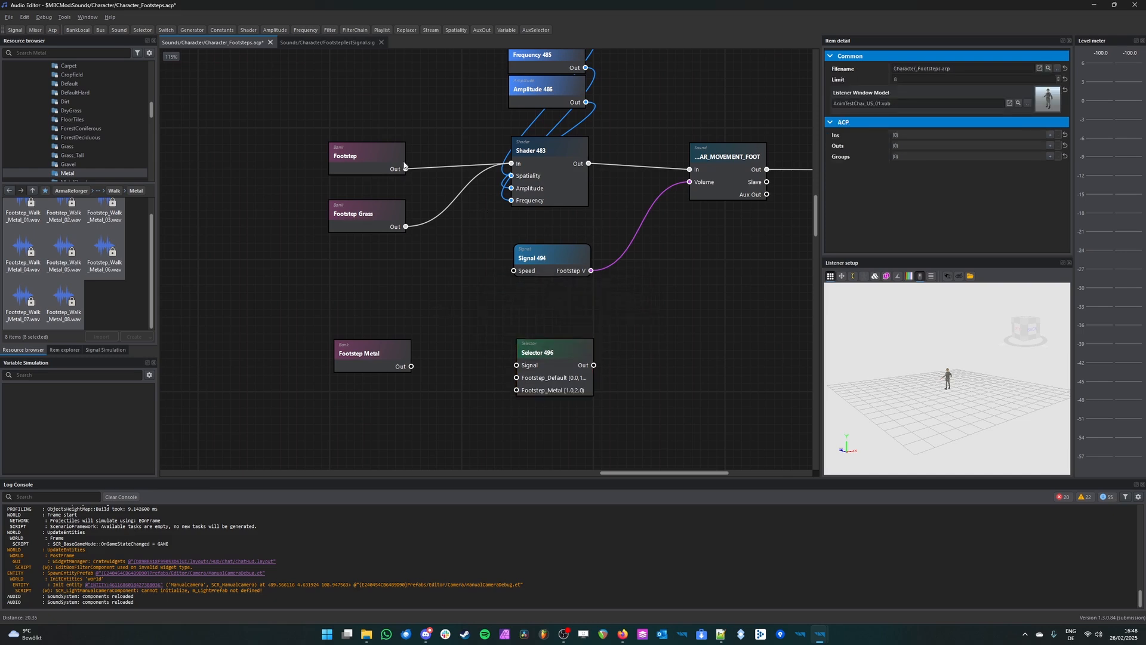
Step: Play the Footstep bank and the neighbouring footstep banks to compare their loudness
{"action": "scroll", "coordinate": [763, 133], "scroll_direction": "down", "scroll_amount": 5}
{"action": "left_click_drag", "start_coordinate": [558, 125], "coordinate": [471, 375]}
{"action": "scroll", "coordinate": [343, 286], "scroll_direction": "up", "scroll_amount": 5}
{"action": "left_click", "coordinate": [343, 289]}
{"action": "left_click", "coordinate": [309, 221]}
{"action": "key", "text": "space"}
{"action": "key", "text": "space"}
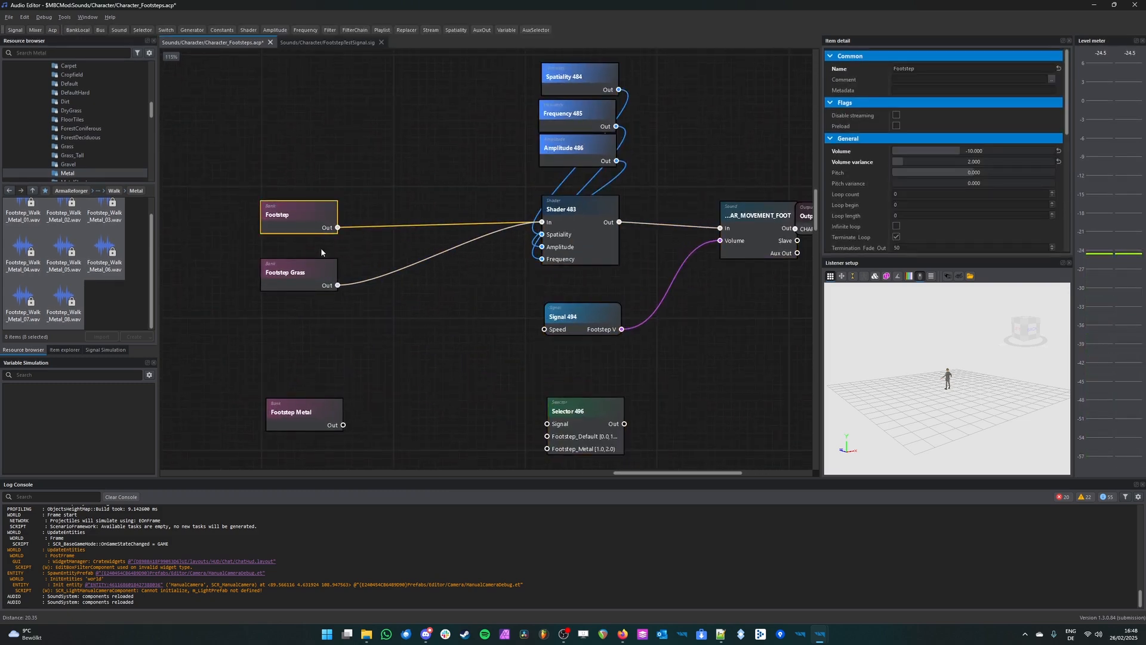
{"action": "key", "text": "space"}
{"action": "middle_click_drag", "start_coordinate": [306, 249], "coordinate": [306, 258]}
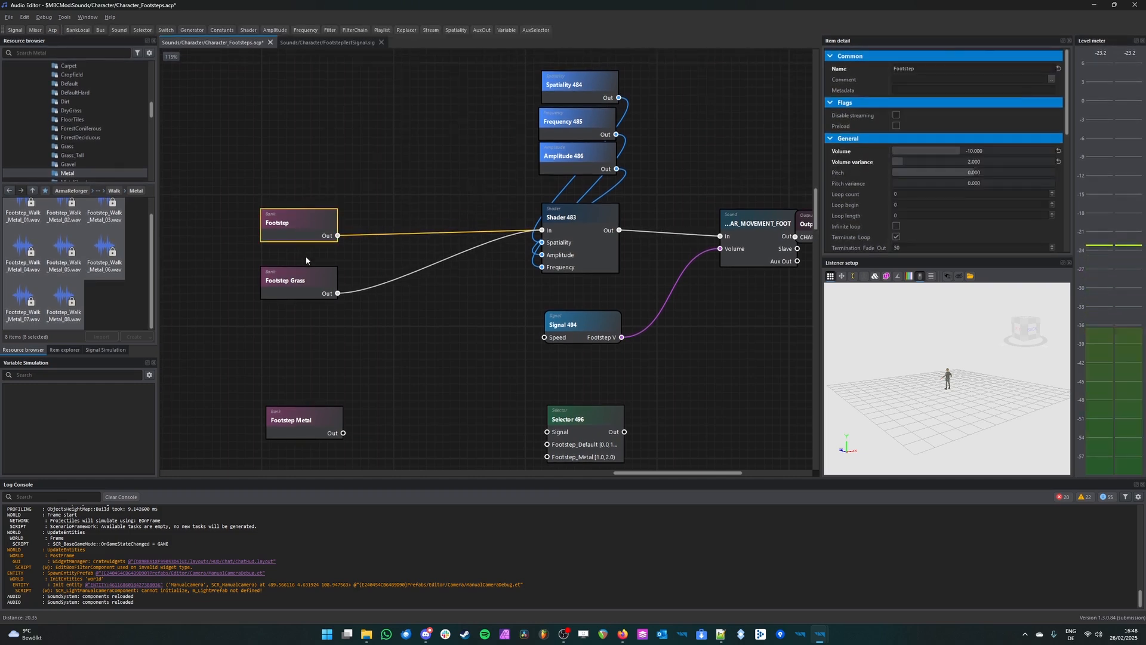
{"action": "middle_click_drag", "start_coordinate": [382, 363], "coordinate": [538, 351]}
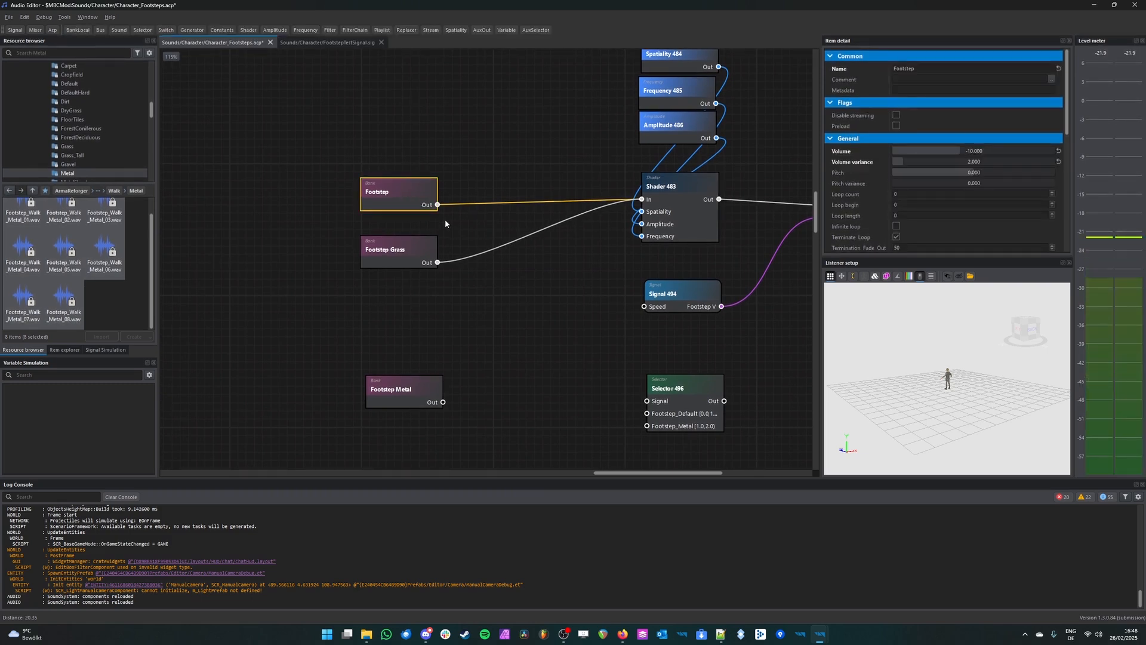
{"action": "key", "text": "space"}
{"action": "key", "text": "space"}
{"action": "middle_click_drag", "start_coordinate": [487, 248], "coordinate": [490, 253]}
{"action": "left_click", "coordinate": [397, 256]}
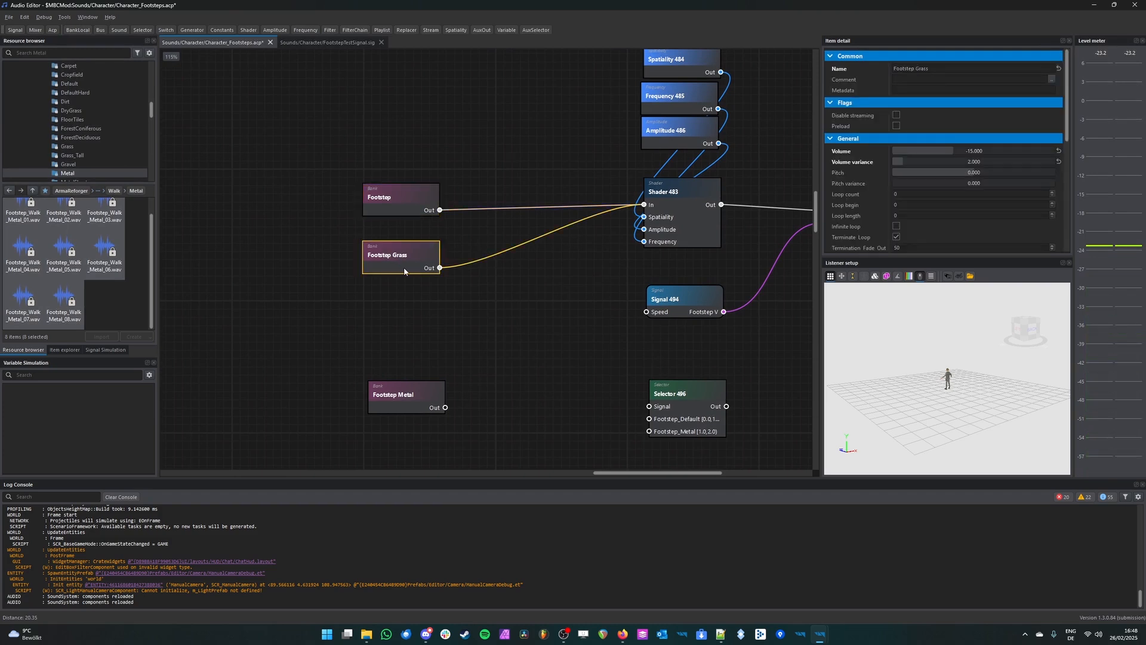
Step: Set the Footstep Metal bank's volume to -11 and save Character_Footsteps.acp
{"action": "left_click", "coordinate": [416, 391]}
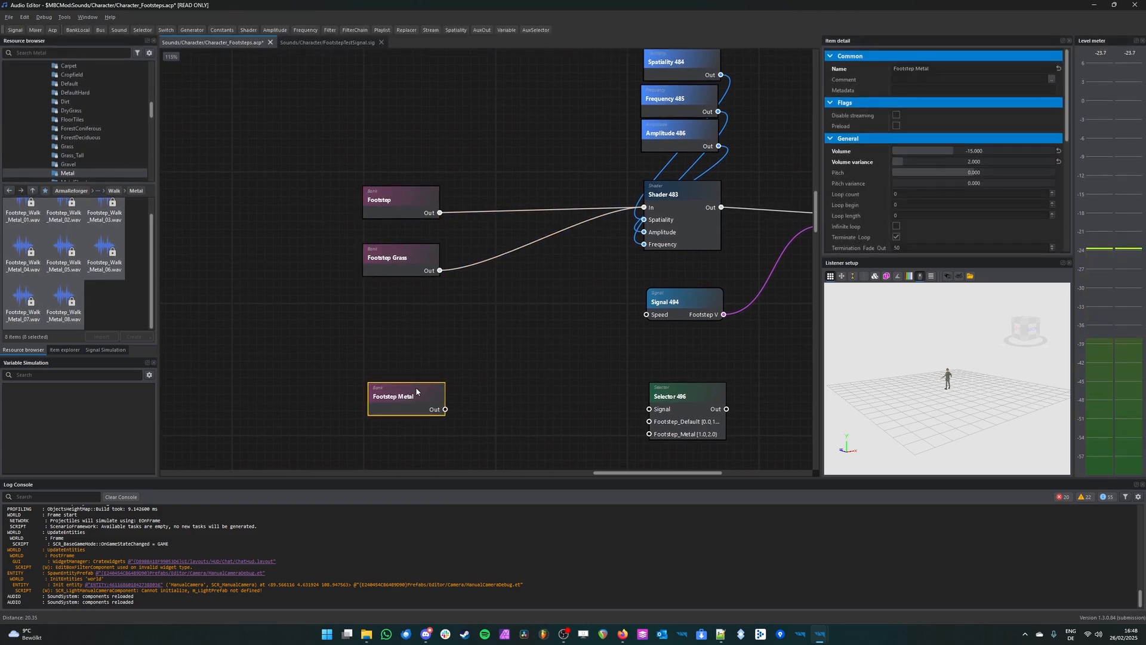
{"action": "double_click", "coordinate": [958, 152]}
{"action": "type", "text": "-"}
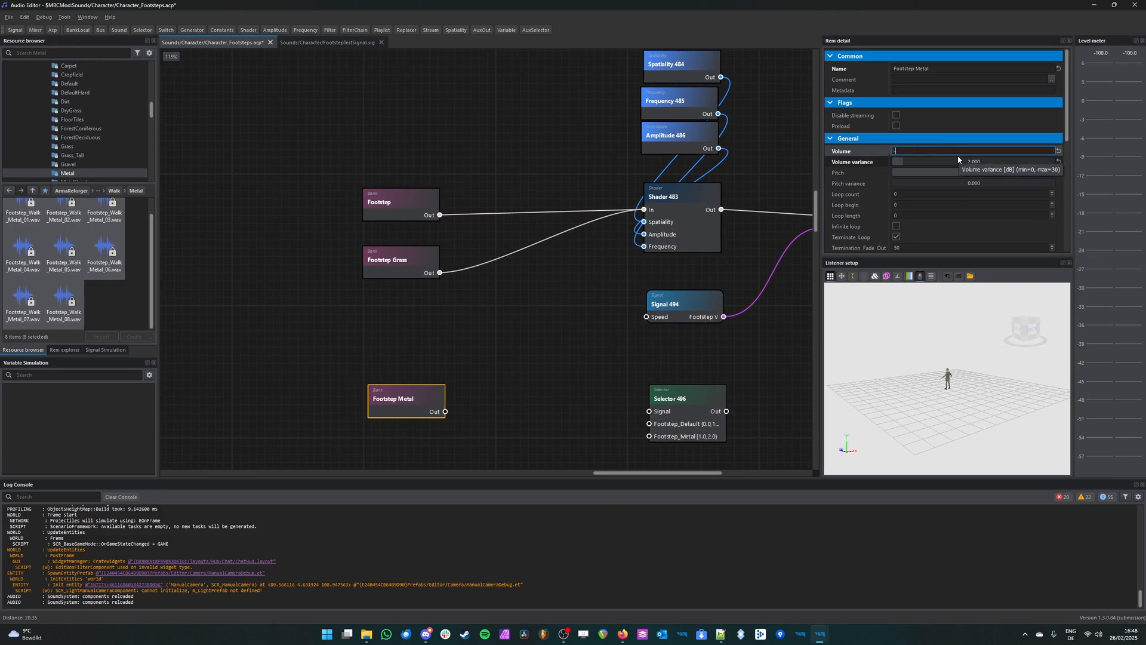
{"action": "type", "text": "11"}
{"action": "key", "text": "Return"}
{"action": "key", "text": "ctrl+s"}
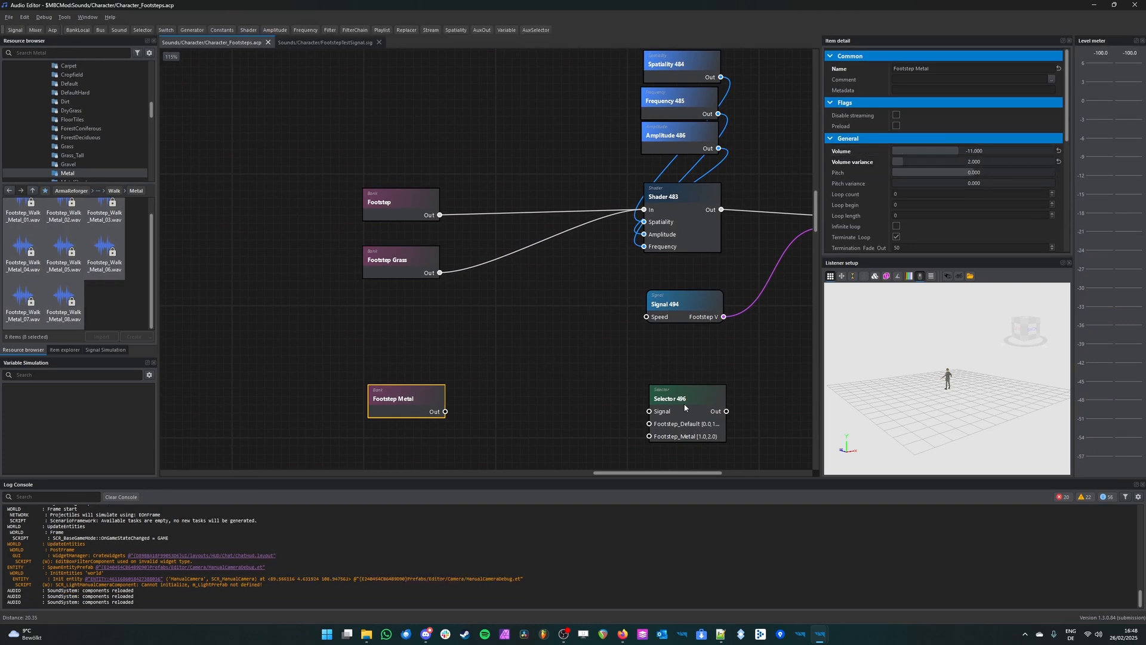
Step: Delete the connection between the Footstep Grass bank and the shader
{"action": "left_click", "coordinate": [495, 260]}
{"action": "key", "text": "Delete"}
{"action": "left_click", "coordinate": [392, 198]}
{"action": "left_click_drag", "start_coordinate": [359, 184], "coordinate": [439, 210]}
{"action": "middle_click", "coordinate": [396, 218]}
Step: Move the selector between the banks and the shader, and place the Footstep Metal bank just below Footstep Grass
{"action": "left_click_drag", "start_coordinate": [686, 402], "coordinate": [546, 284]}
{"action": "left_click", "coordinate": [410, 266]}
{"action": "left_click_drag", "start_coordinate": [419, 392], "coordinate": [413, 323]}
{"action": "left_click", "coordinate": [409, 271]}
{"action": "left_click", "coordinate": [453, 335]}
{"action": "scroll", "coordinate": [453, 332], "scroll_direction": "up", "scroll_amount": 3}
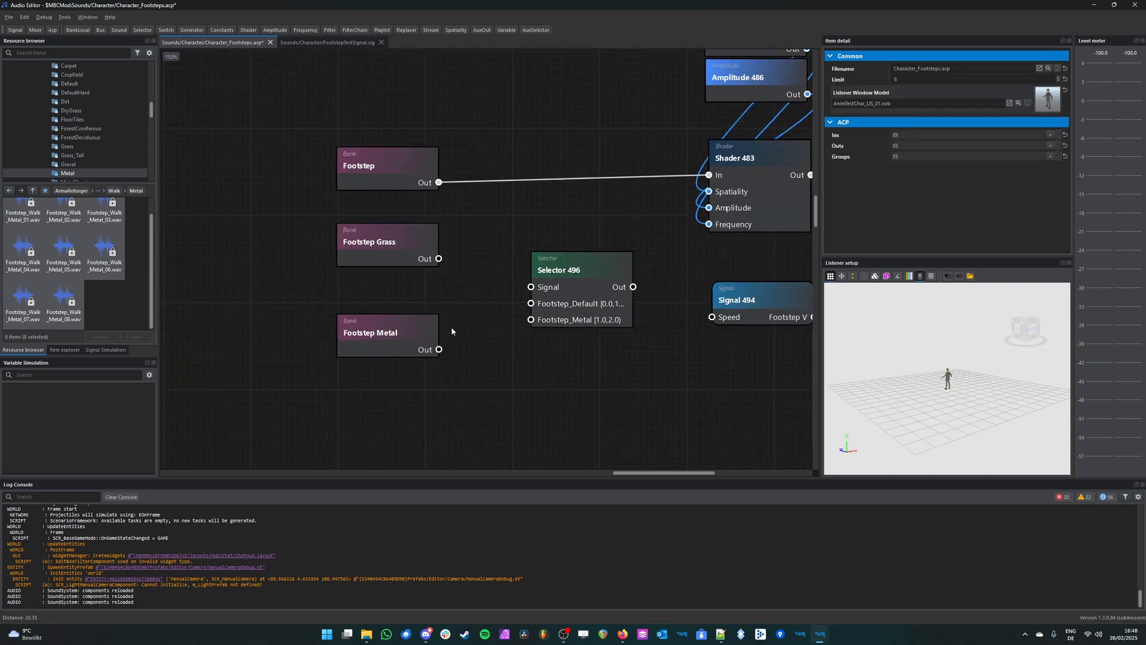
Step: Wire Footstep Grass to Footstep_Default and Footstep Metal to Footstep_Metal, connect the selector's output to the shader's In, and save
{"action": "left_click_drag", "start_coordinate": [438, 258], "coordinate": [529, 306]}
{"action": "left_click_drag", "start_coordinate": [440, 349], "coordinate": [530, 320]}
{"action": "middle_click_drag", "start_coordinate": [694, 430], "coordinate": [569, 449]}
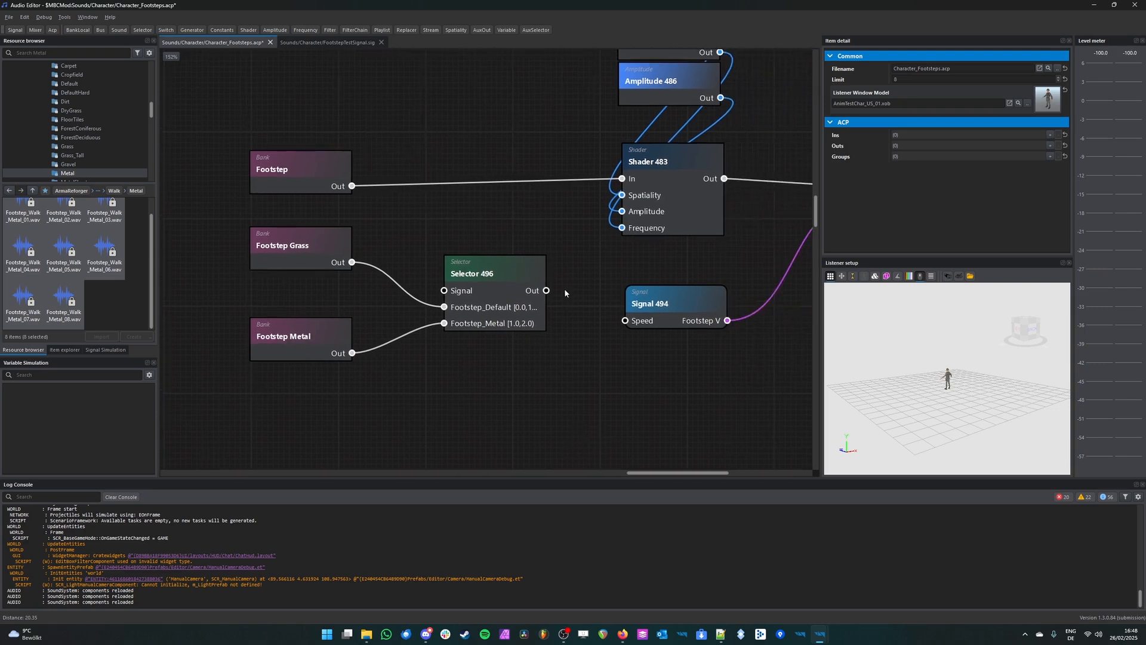
{"action": "left_click_drag", "start_coordinate": [545, 290], "coordinate": [622, 188]}
{"action": "key", "text": "ctrl+s"}
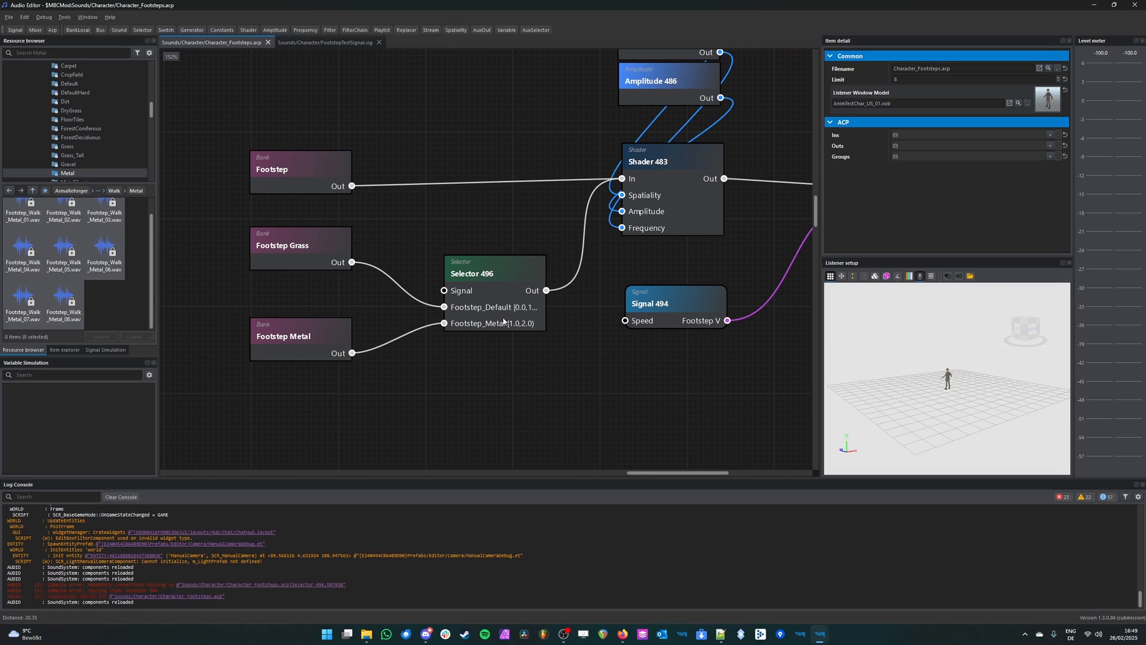
Step: Expand the selector's Footstep_Default and Footstep_Metal ports to examine their Min and Max ranges
{"action": "left_click", "coordinate": [534, 306]}
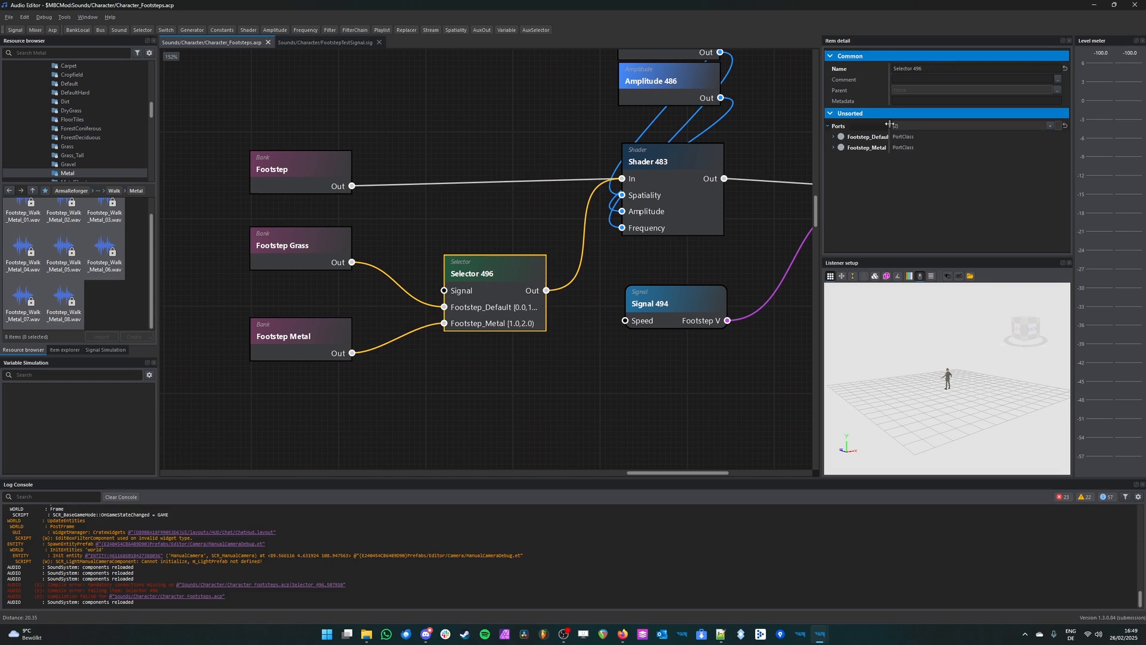
{"action": "left_click", "coordinate": [834, 137]}
{"action": "left_click", "coordinate": [834, 191]}
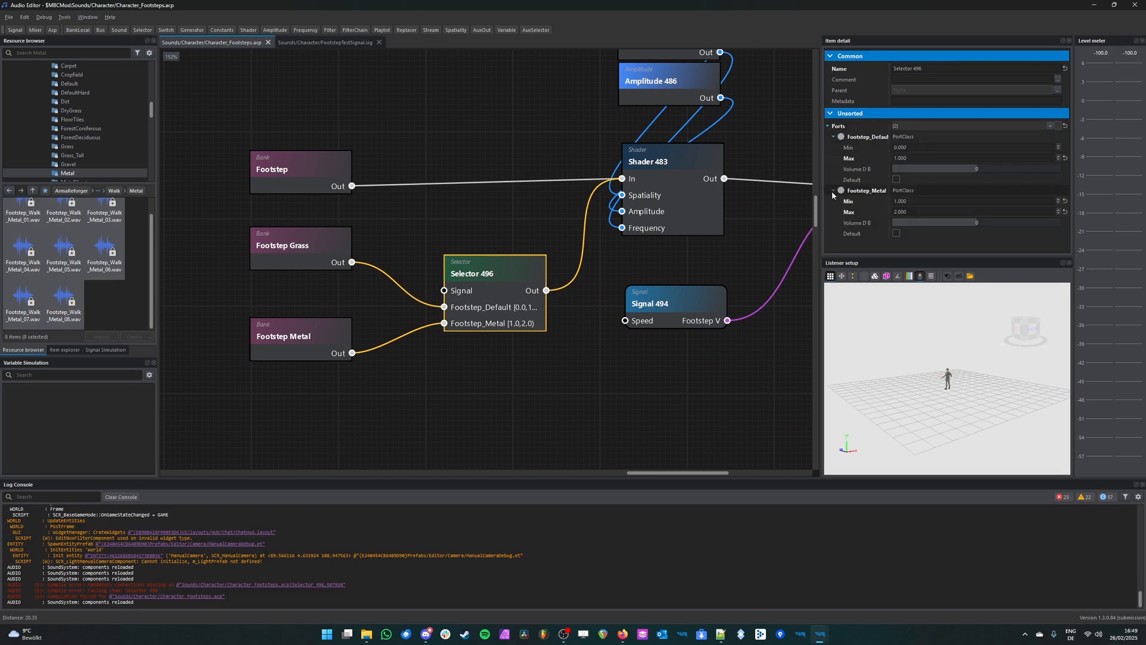
{"action": "left_click", "coordinate": [439, 162]}
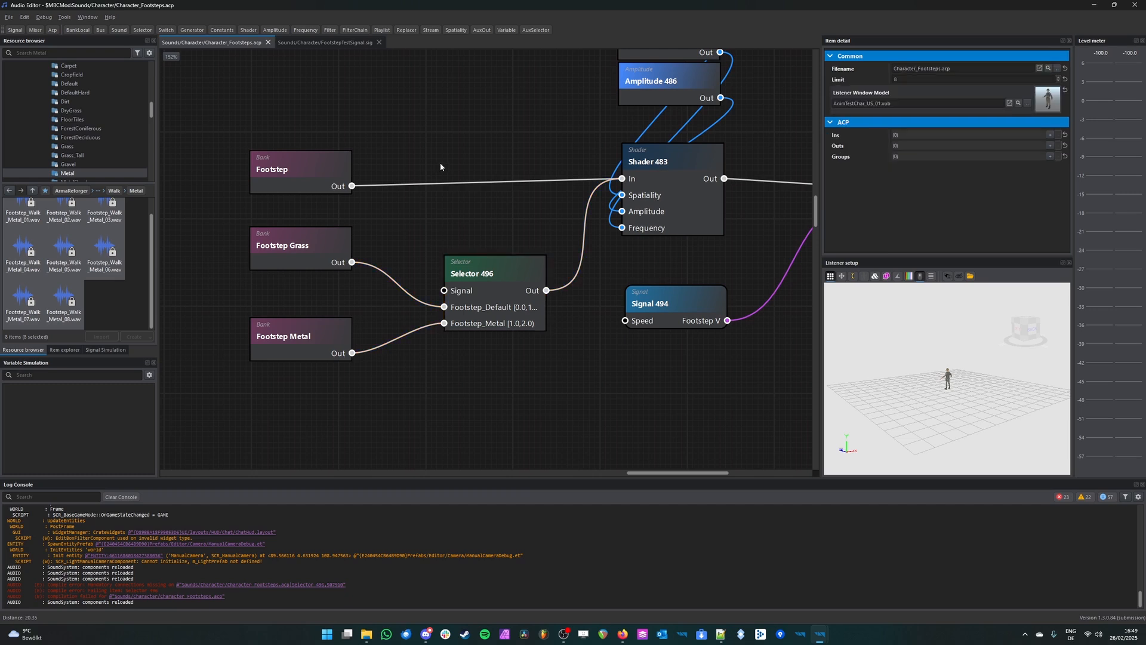
Step: Search the resources for surface.sig and add Surface.sig to the graph as a signal node above the selector
{"action": "scroll", "coordinate": [478, 220], "scroll_direction": "down", "scroll_amount": 4}
{"action": "left_click", "coordinate": [71, 54]}
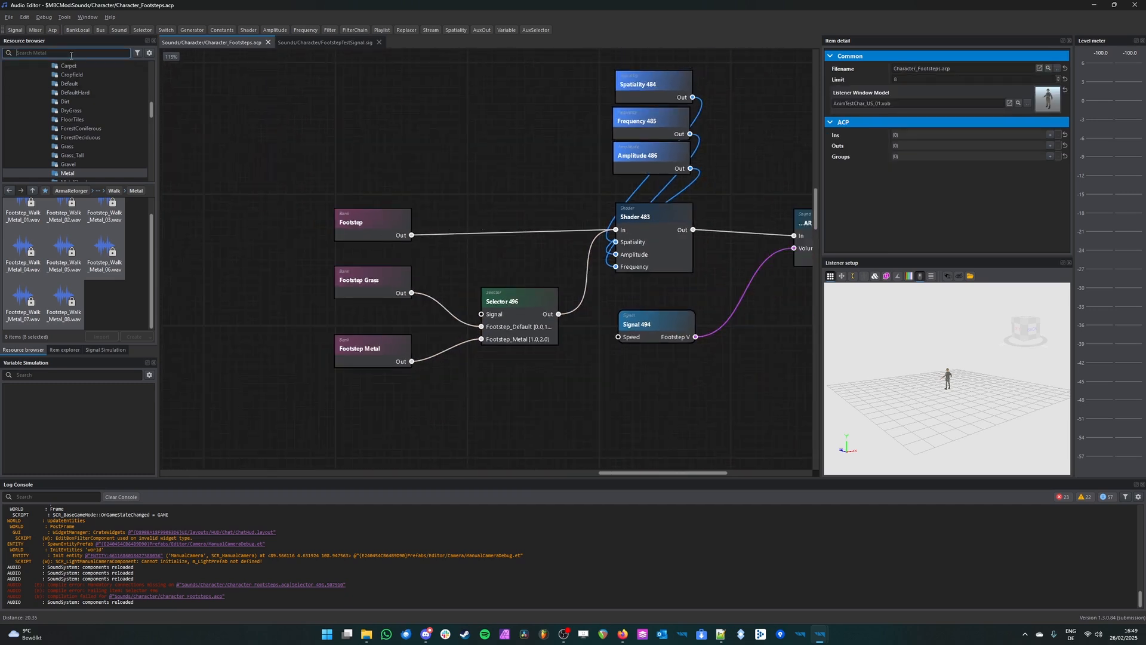
{"action": "type", "text": "sueface .sig"}
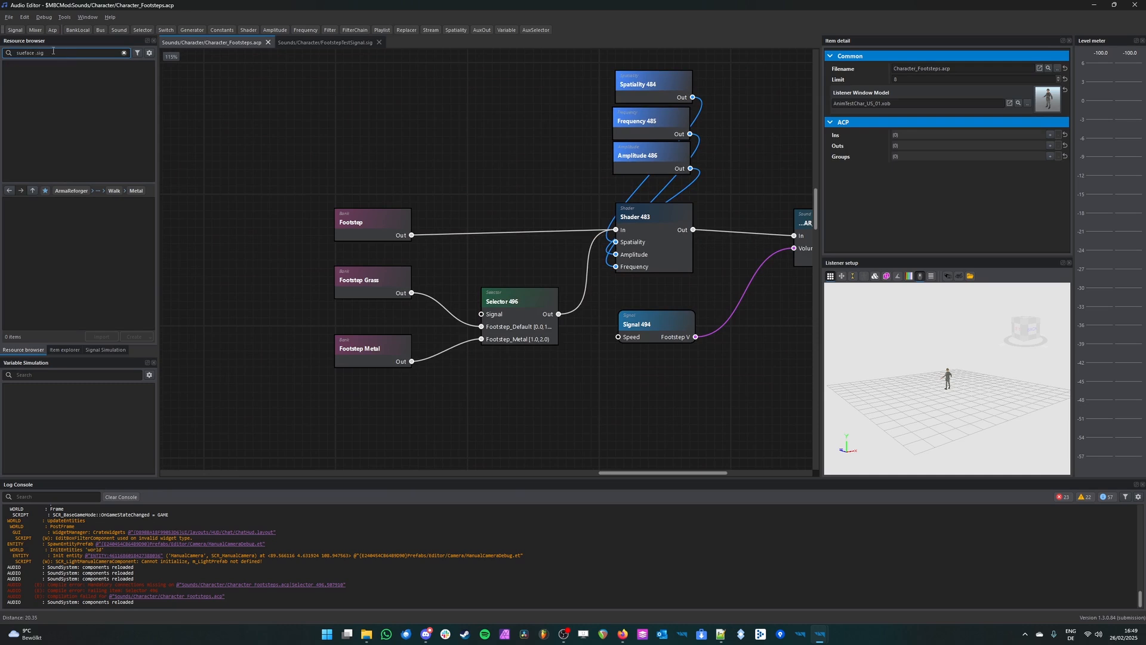
{"action": "key", "text": "ctrl+a"}
{"action": "type", "text": "surface.sig"}
{"action": "left_click", "coordinate": [36, 67]}
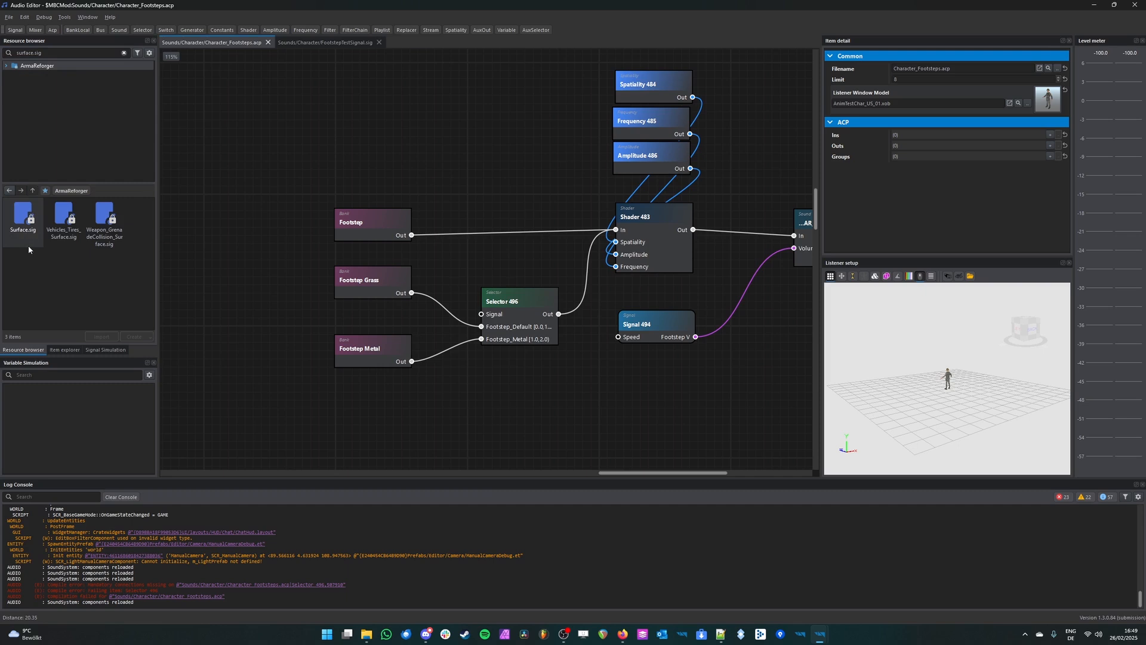
{"action": "left_click_drag", "start_coordinate": [29, 236], "coordinate": [523, 172]}
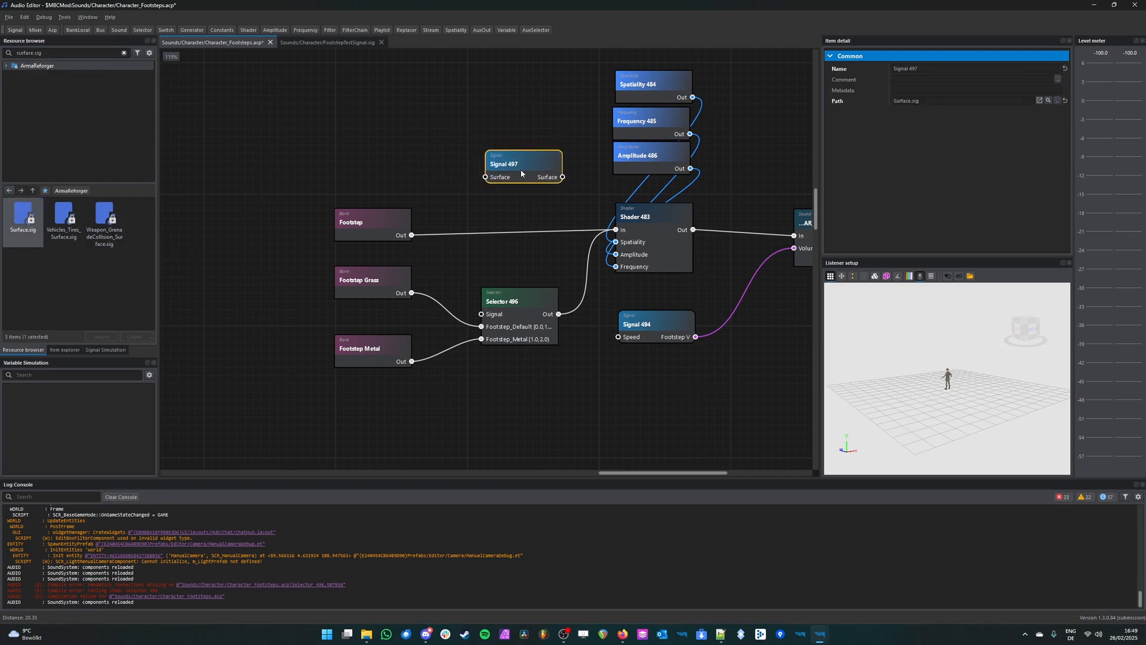
Step: Open Surface.sig from its signal node and examine the Surface input and output nodes
{"action": "double_click", "coordinate": [522, 172]}
{"action": "scroll", "coordinate": [532, 216], "scroll_direction": "up", "scroll_amount": 3}
{"action": "left_click", "coordinate": [436, 261]}
{"action": "left_click", "coordinate": [442, 363]}
{"action": "left_click", "coordinate": [411, 264]}
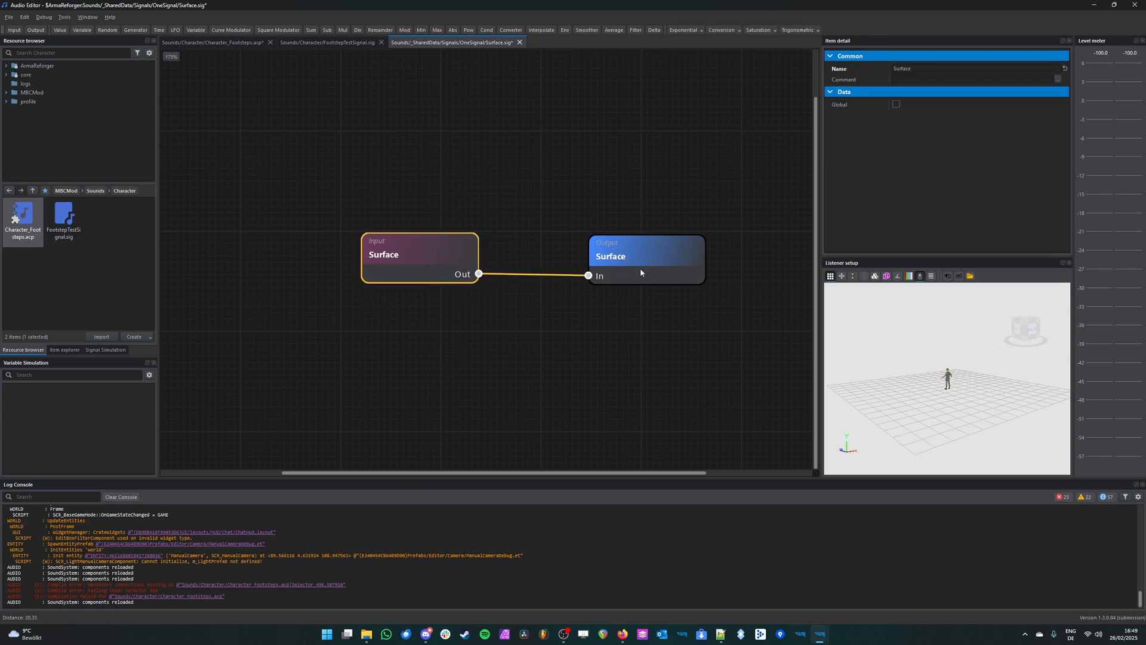
{"action": "left_click_drag", "start_coordinate": [735, 199], "coordinate": [430, 297]}
{"action": "middle_click_drag", "start_coordinate": [542, 275], "coordinate": [488, 327]}
{"action": "left_click", "coordinate": [540, 277]}
{"action": "left_click_drag", "start_coordinate": [678, 242], "coordinate": [363, 367]}
{"action": "left_click", "coordinate": [440, 287]}
{"action": "left_click", "coordinate": [413, 299]}
{"action": "left_click", "coordinate": [542, 322]}
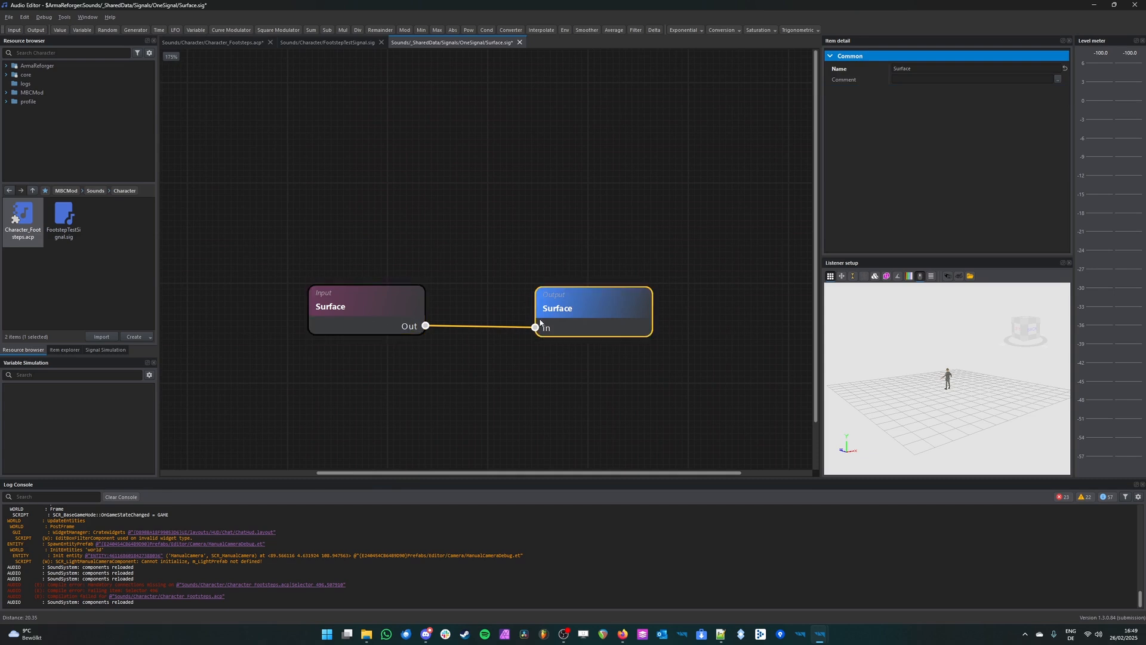
Step: In Character_Footsteps.acp, connect the Surface output to the selector's Signal input and place the signal node directly above the selector
{"action": "left_click", "coordinate": [227, 47]}
{"action": "left_click", "coordinate": [504, 256]}
{"action": "left_click", "coordinate": [524, 167]}
{"action": "left_click_drag", "start_coordinate": [562, 177], "coordinate": [481, 315]}
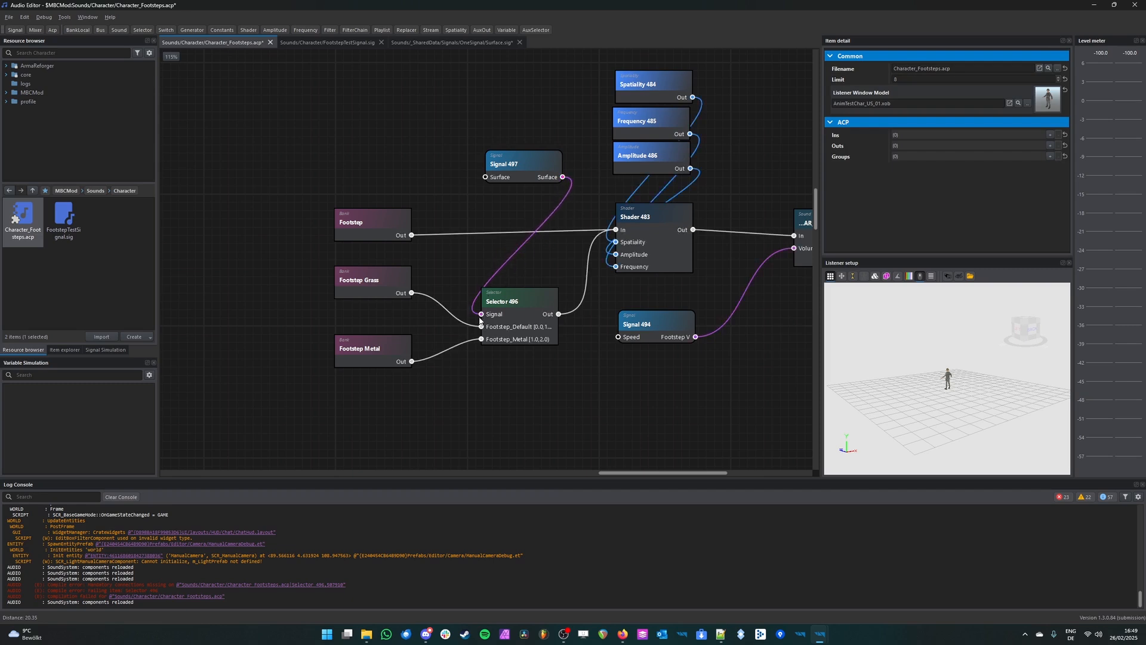
{"action": "left_click", "coordinate": [524, 329]}
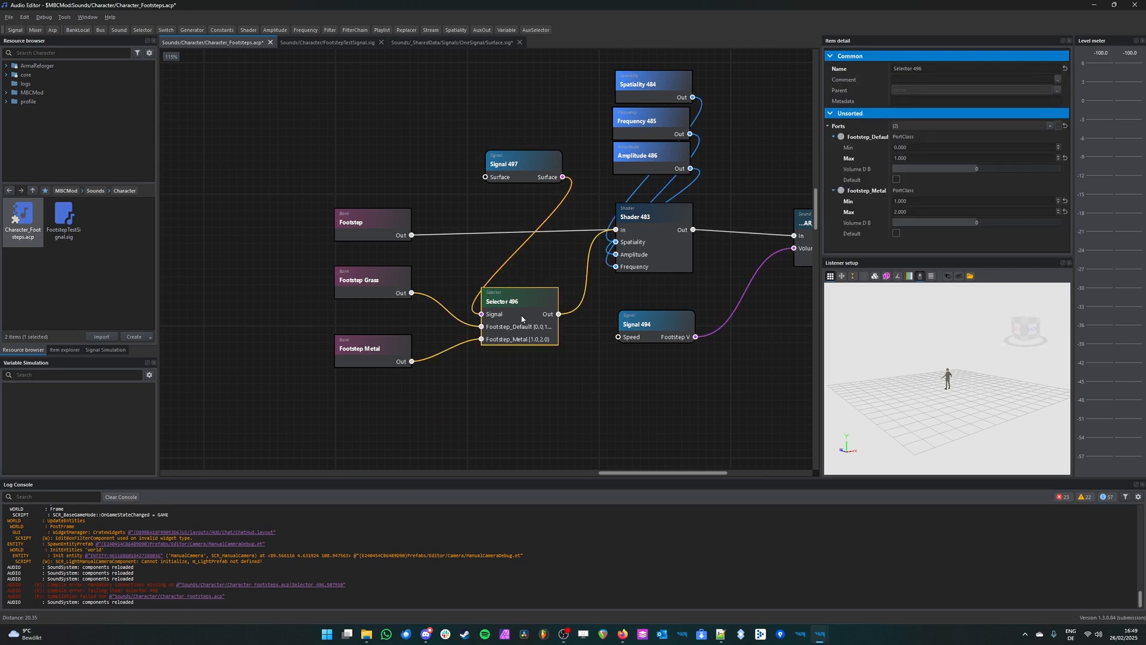
{"action": "scroll", "coordinate": [521, 318], "scroll_direction": "up", "scroll_amount": 4}
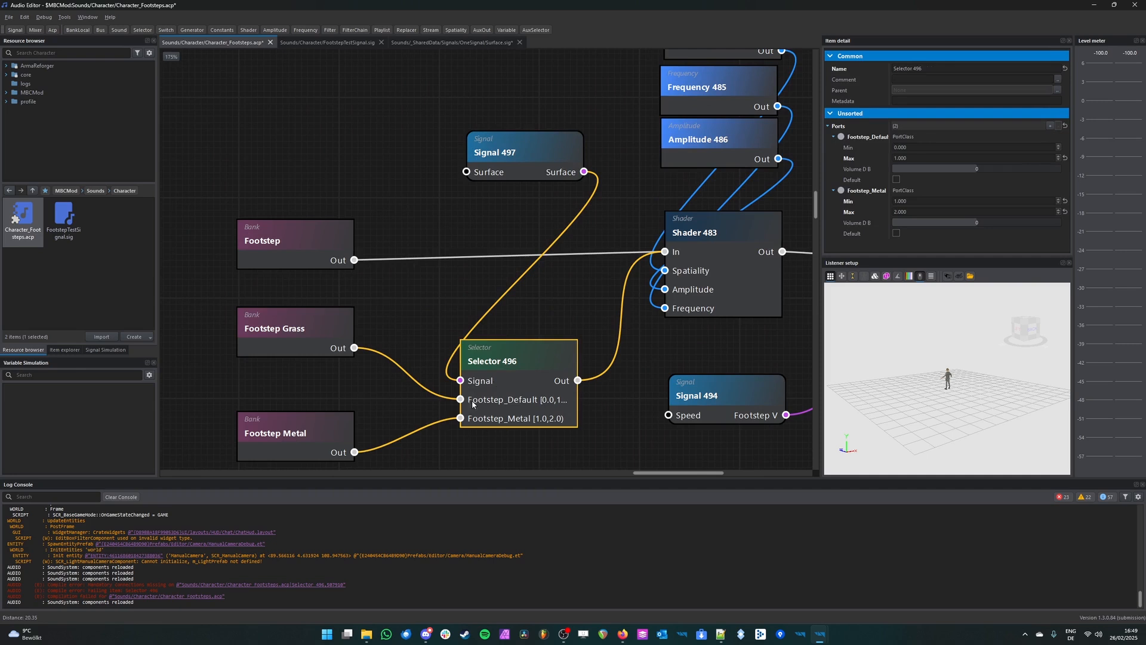
{"action": "left_click_drag", "start_coordinate": [544, 145], "coordinate": [538, 291]}
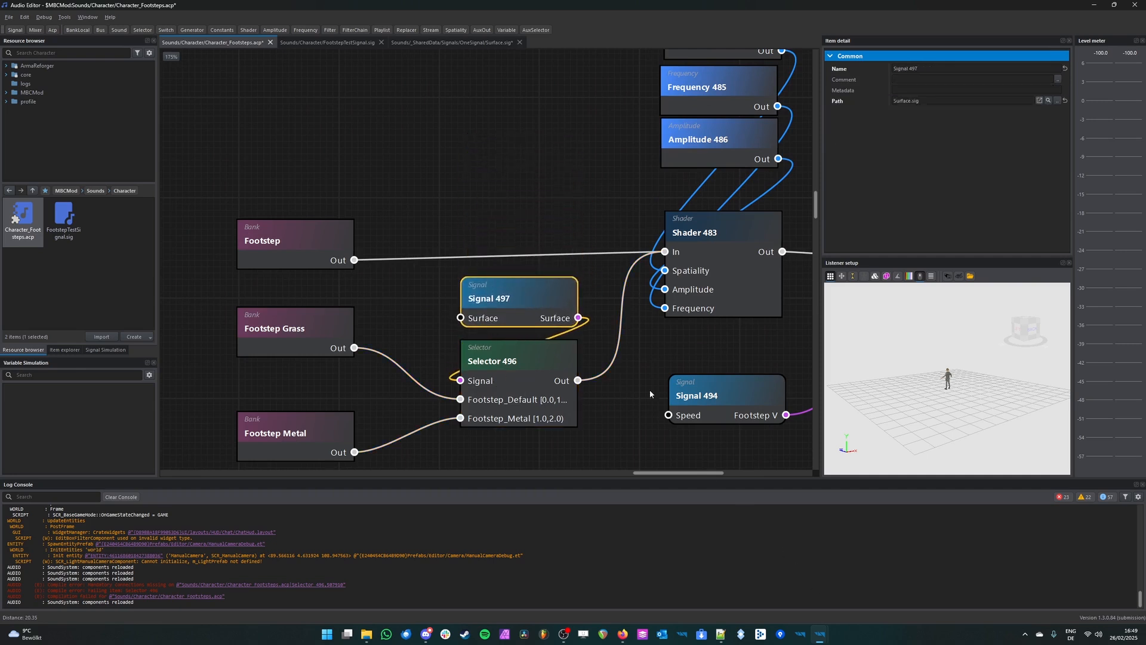
{"action": "left_click", "coordinate": [613, 357]}
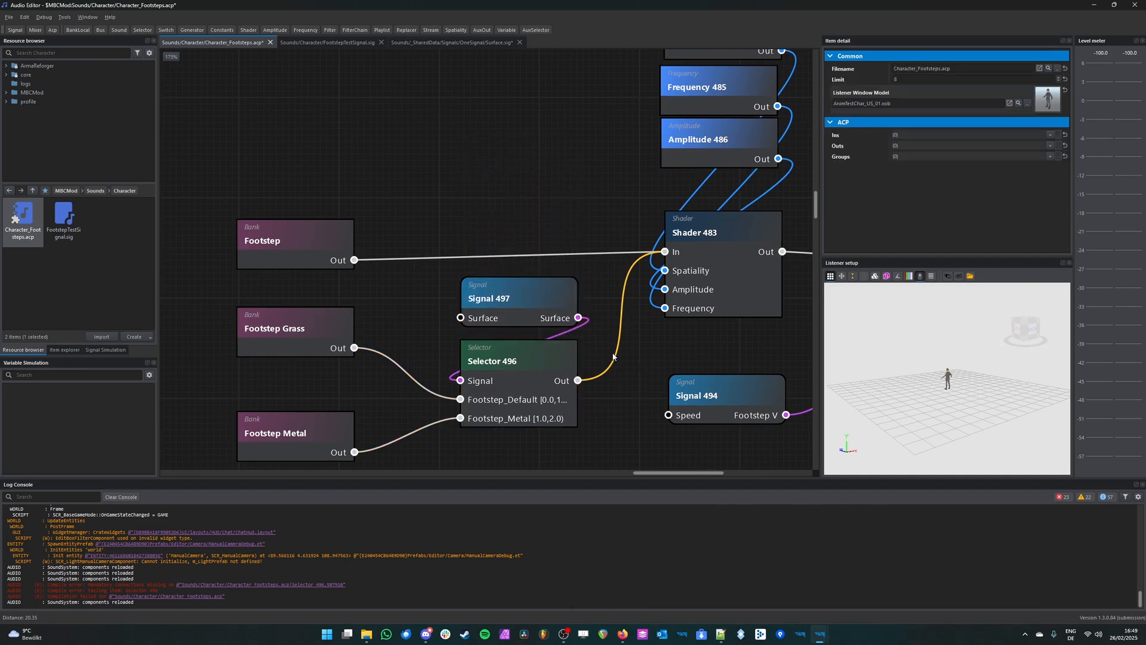
Step: Mark the selector's Footstep_Default port as Default and set its Max to 6110
{"action": "left_click", "coordinate": [517, 385]}
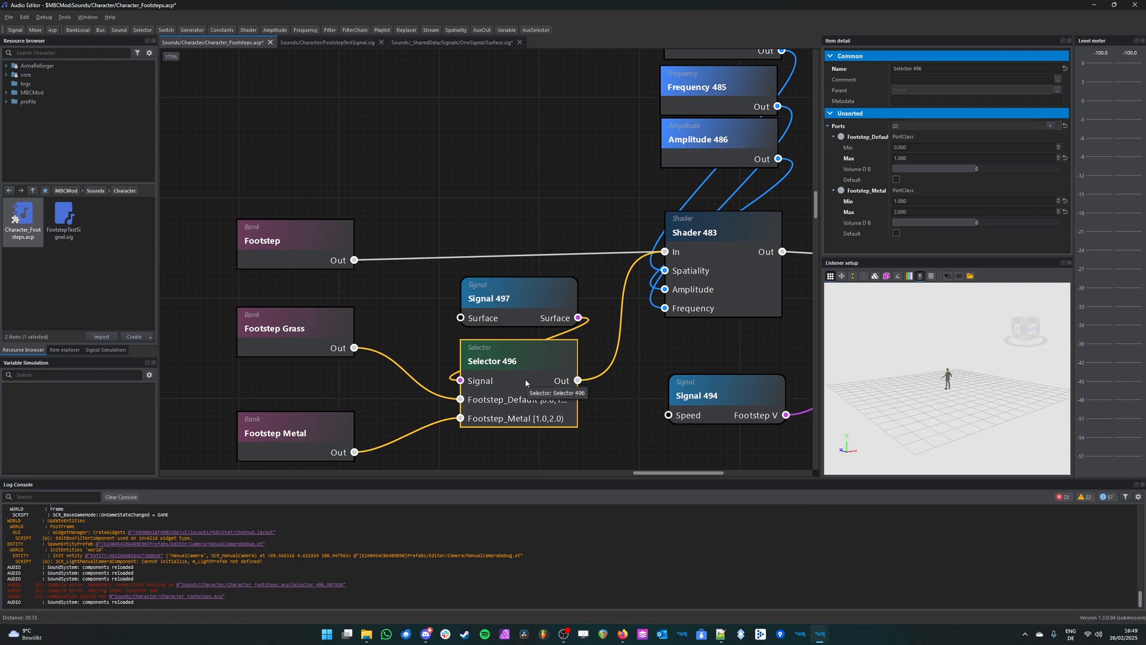
{"action": "left_click", "coordinate": [896, 180]}
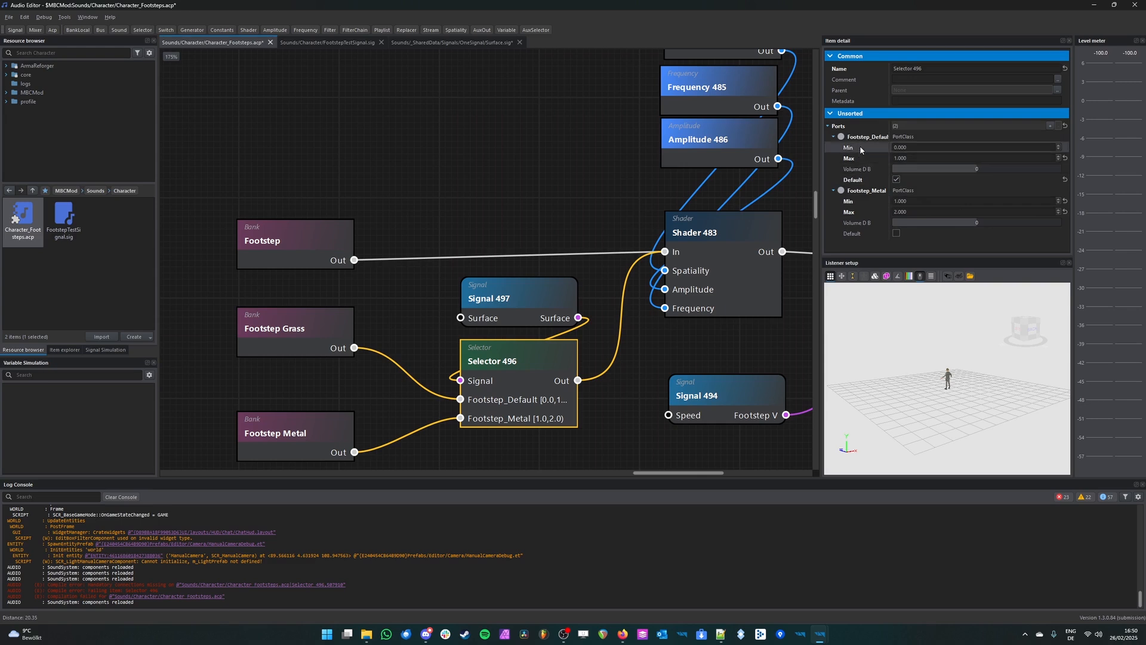
{"action": "left_click", "coordinate": [893, 158]}
{"action": "type", "text": "6"}
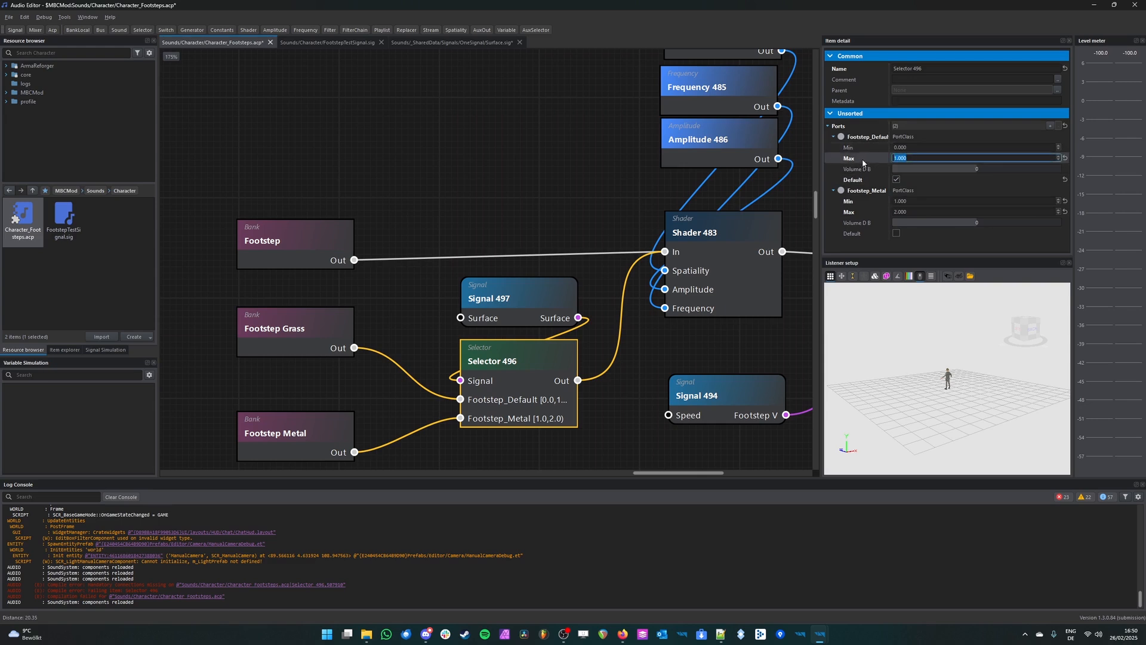
{"action": "type", "text": "110"}
{"action": "key", "text": "Return"}
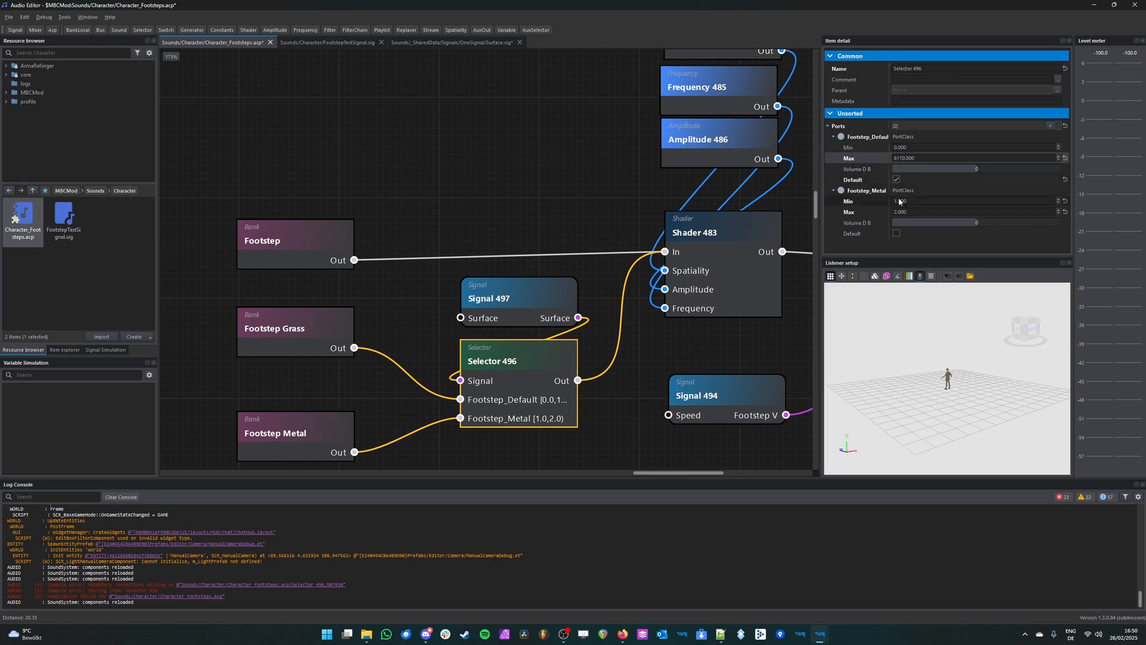
Step: Set the selector's Footstep_Metal port to Min 6110 and Max 6120
{"action": "left_click", "coordinate": [877, 201]}
{"action": "type", "text": "611"}
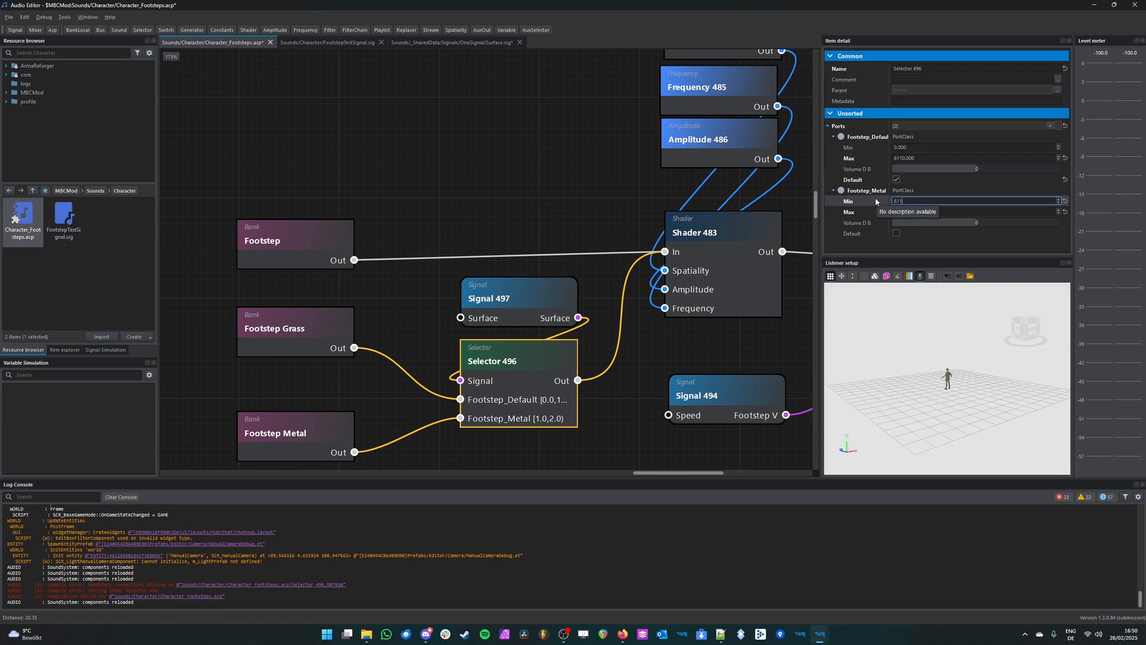
{"action": "type", "text": "0"}
{"action": "key", "text": "Return"}
{"action": "key", "text": "ctrl+c"}
{"action": "left_click", "coordinate": [914, 210]}
{"action": "key", "text": "ctrl+v"}
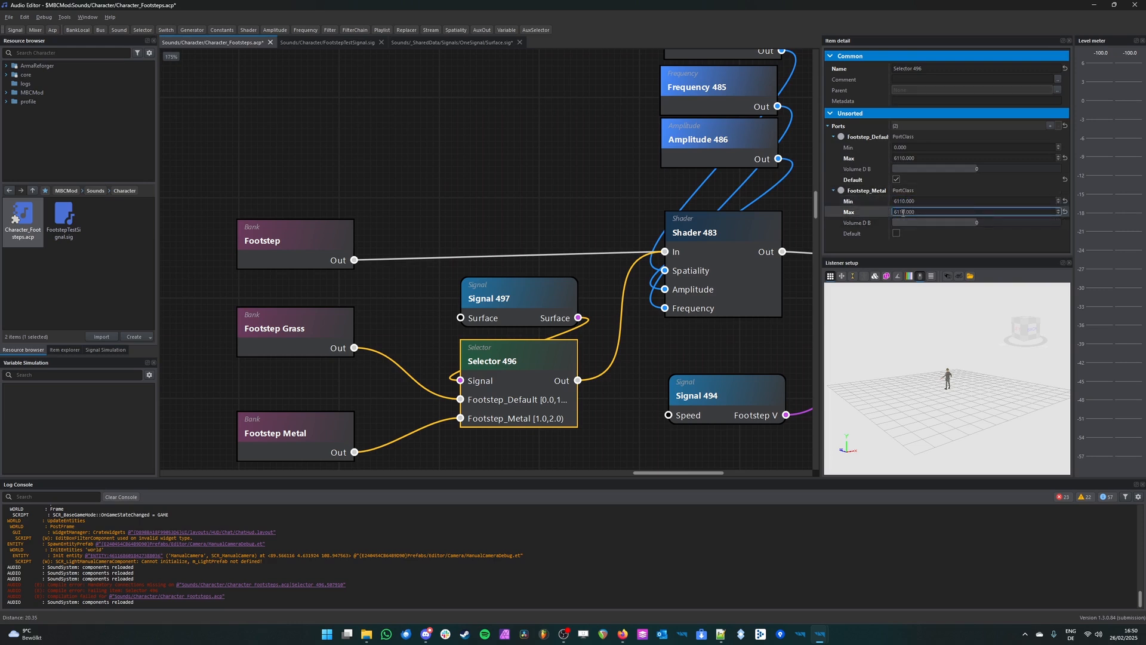
{"action": "type", "text": "2"}
{"action": "left_click", "coordinate": [916, 245]}
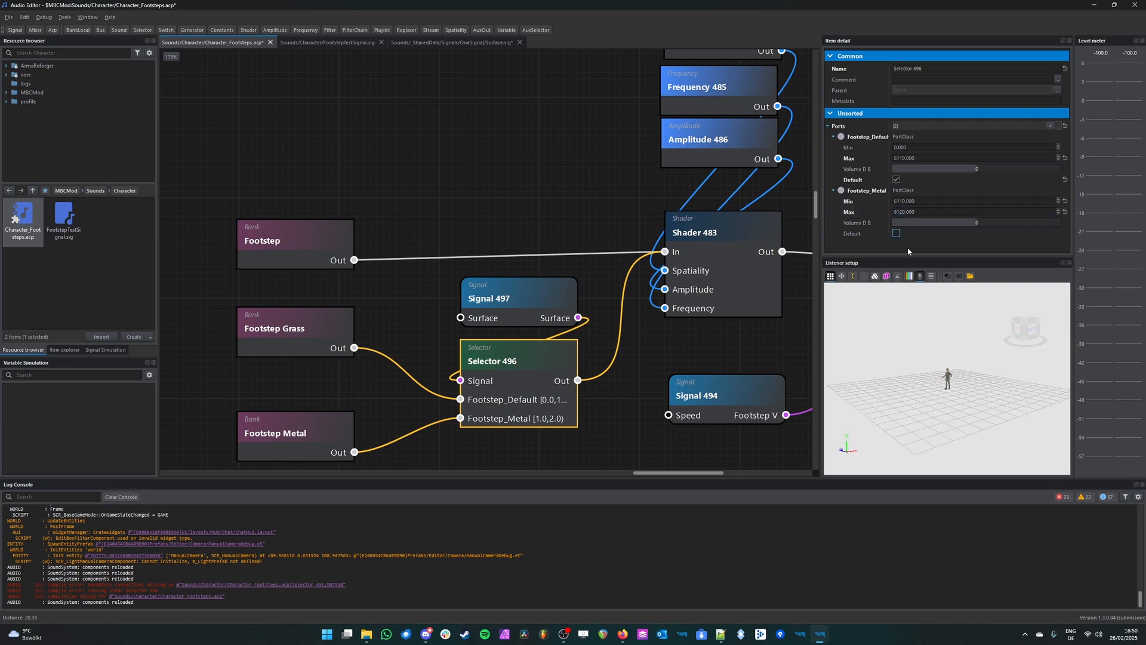
Step: Save the open audio files and switch to the World Editor to test the footsteps in game before returning to the Audio Editor
{"action": "key", "text": "ctrl+shift+s"}
{"action": "left_click", "coordinate": [535, 323]}
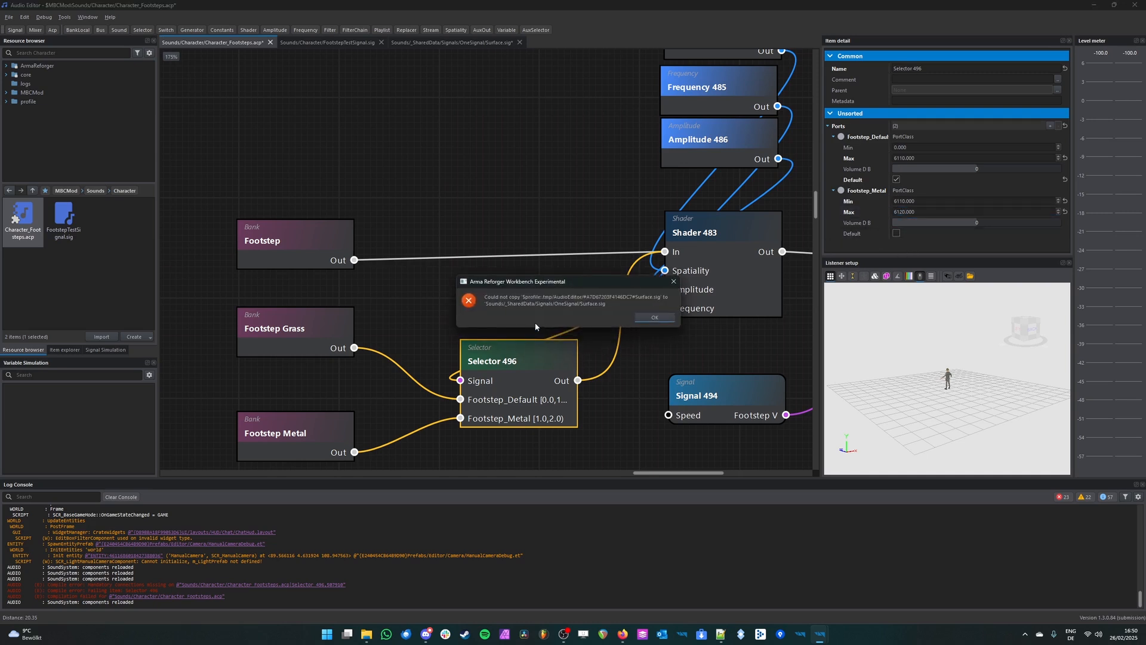
{"action": "left_click", "coordinate": [657, 318]}
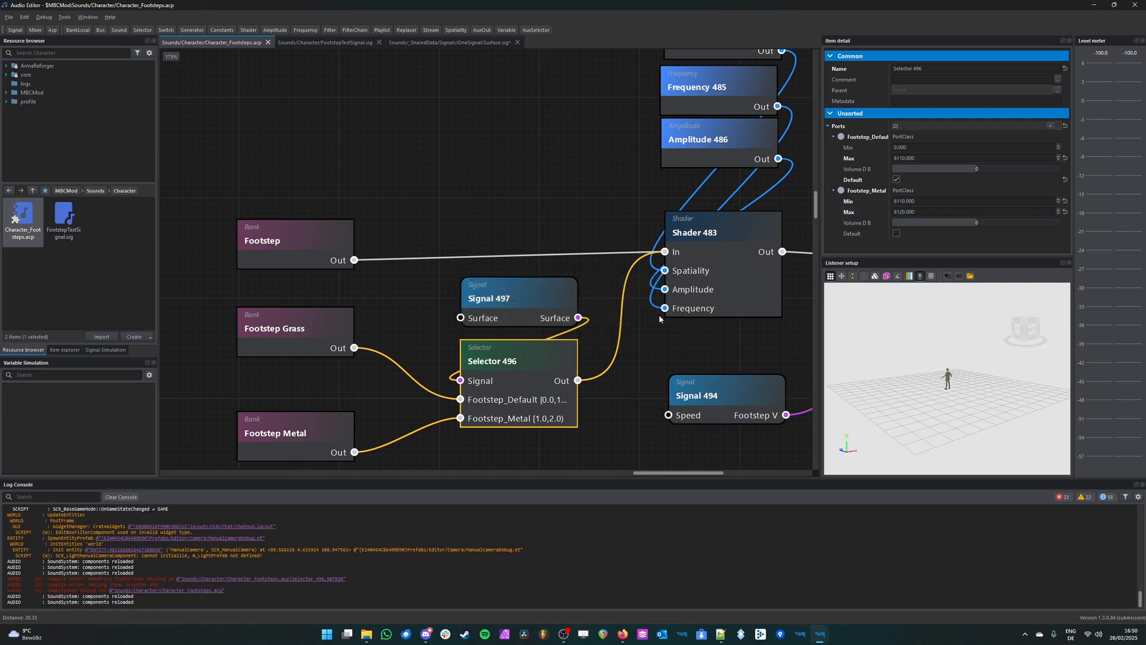
{"action": "left_click", "coordinate": [597, 255]}
{"action": "mouse_move", "coordinate": [825, 637]}
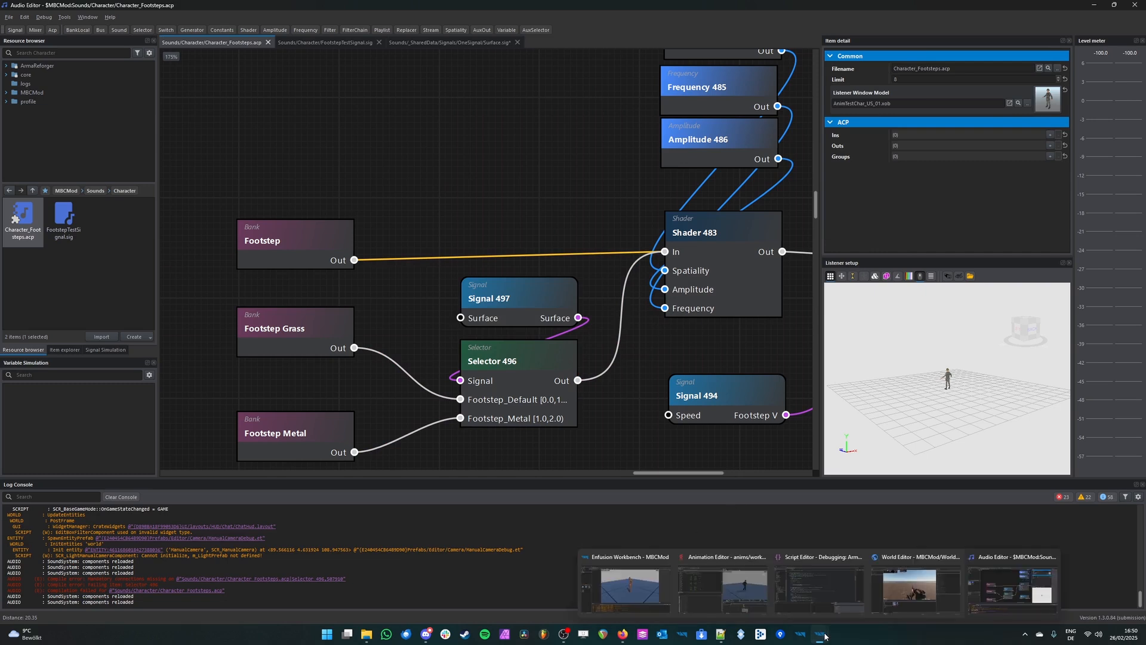
{"action": "left_click", "coordinate": [916, 582]}
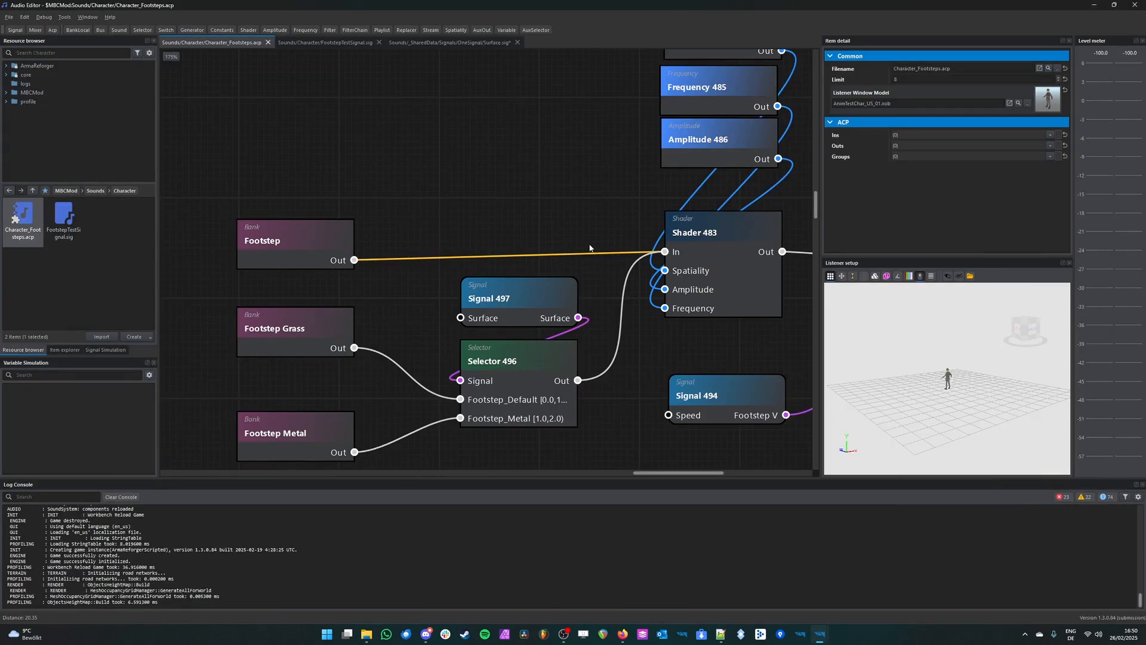
{"action": "key", "text": "ctrl+s"}
{"action": "left_click", "coordinate": [538, 325]}
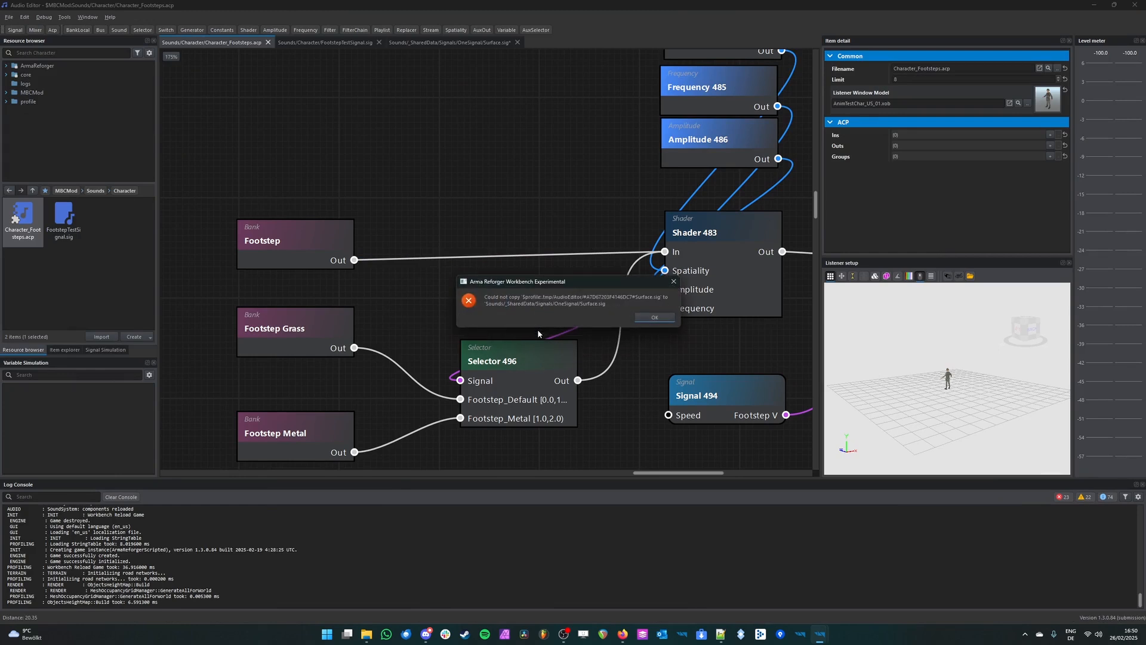
{"action": "left_click", "coordinate": [655, 317]}
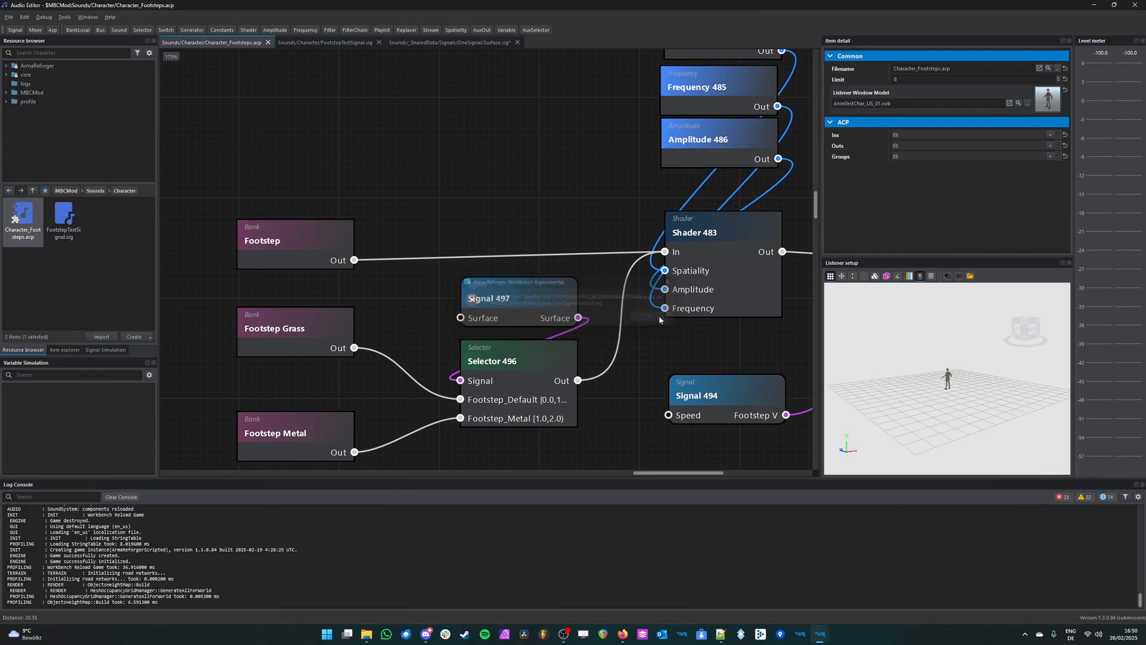
Step: Remove the separate Surface signal node above the selector and search the resources for surface.sig
{"action": "scroll", "coordinate": [591, 337], "scroll_direction": "down", "scroll_amount": 4}
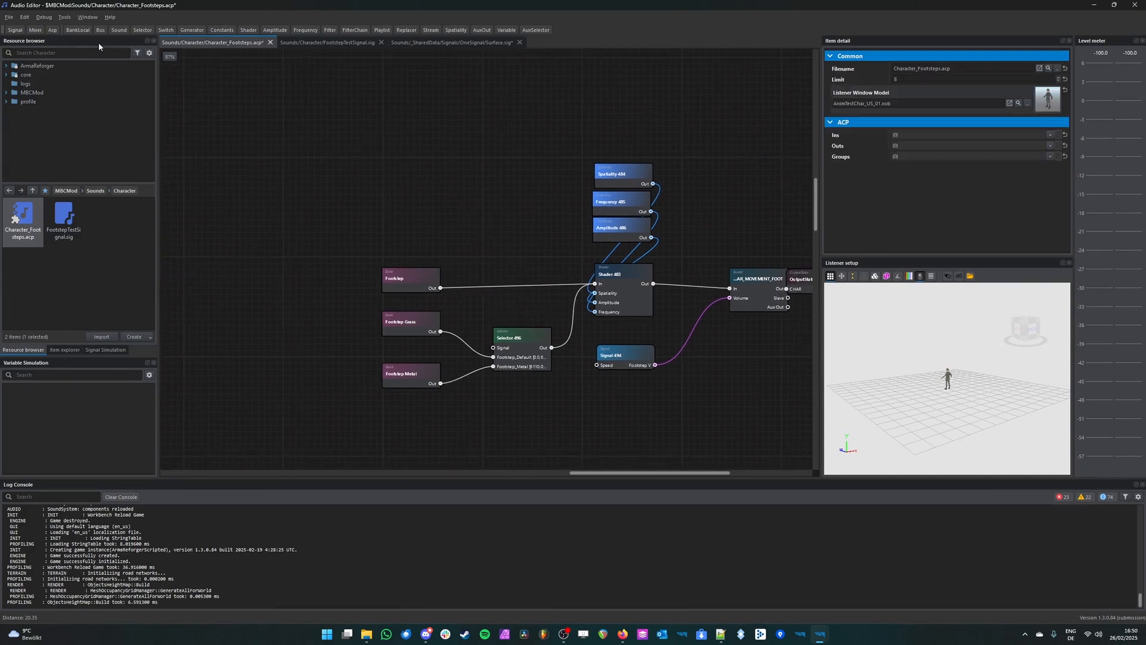
{"action": "left_click", "coordinate": [72, 50]}
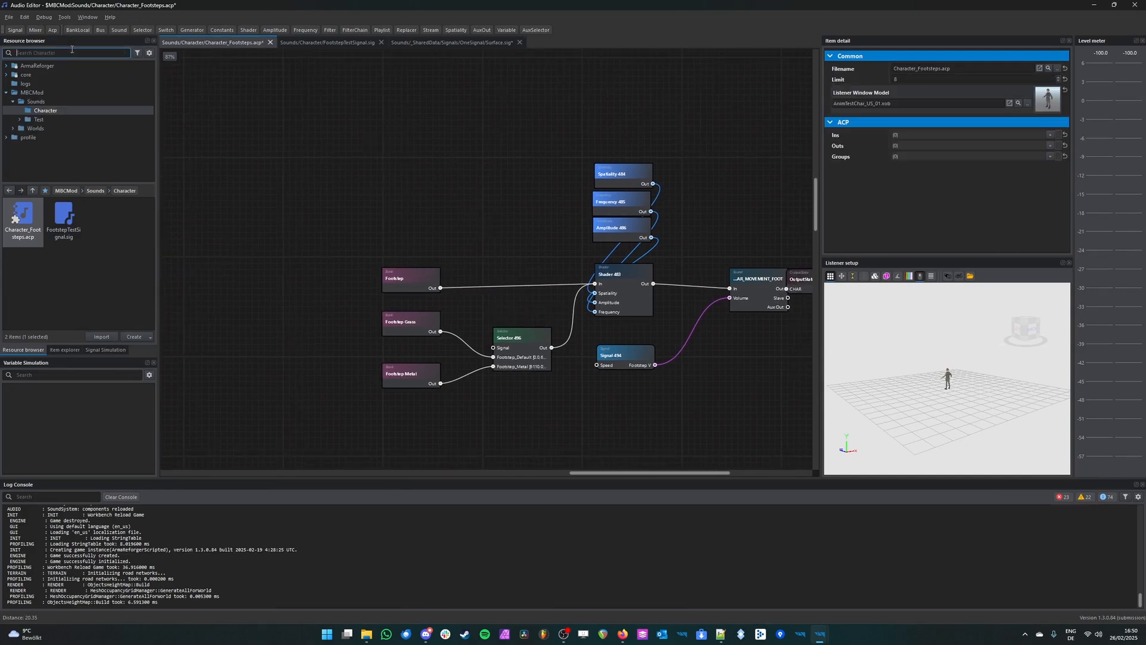
{"action": "type", "text": "surface.sig"}
{"action": "left_click", "coordinate": [124, 52]}
Step: Open FootstepTestSignal.sig from its signal node and add an input node named Surface below Speed
{"action": "double_click", "coordinate": [632, 365]}
{"action": "middle_click_drag", "start_coordinate": [410, 360], "coordinate": [449, 342]}
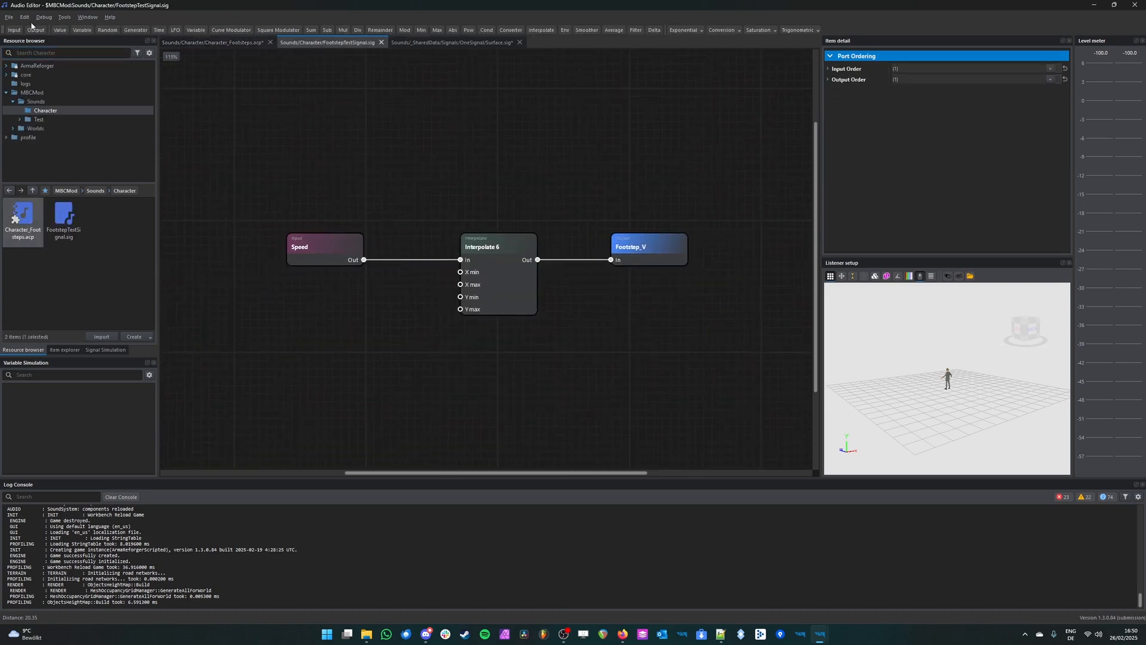
{"action": "left_click", "coordinate": [14, 29]}
{"action": "left_click_drag", "start_coordinate": [523, 283], "coordinate": [311, 313]}
{"action": "left_click", "coordinate": [834, 71]}
{"action": "type", "text": "Surfa"}
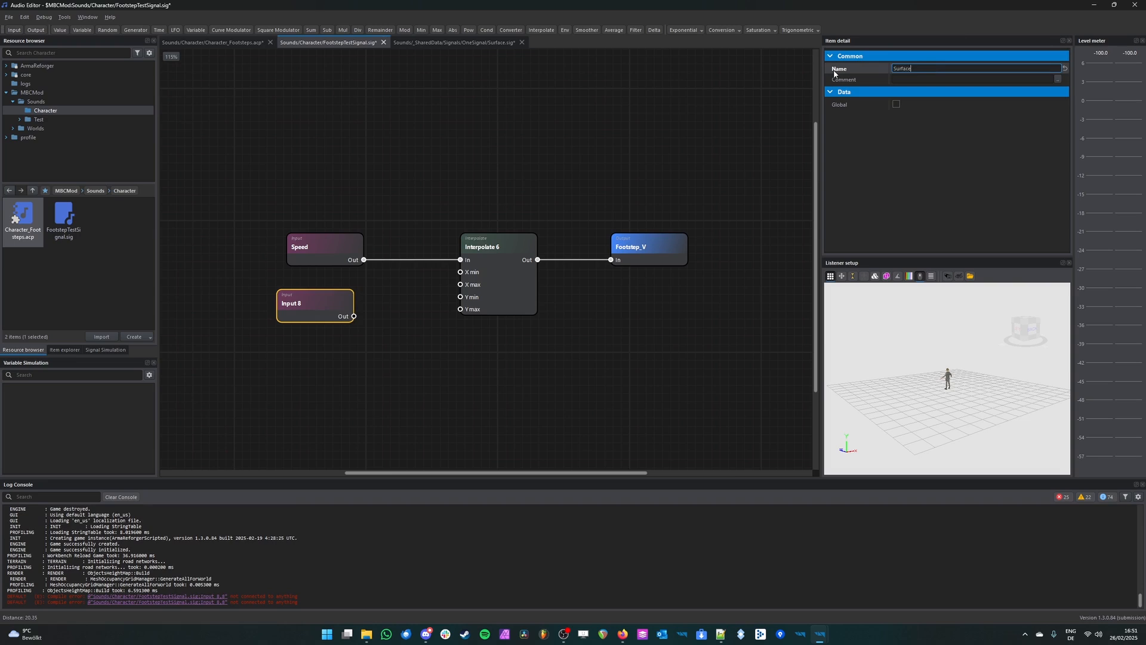
{"action": "type", "text": "ce"}
{"action": "key", "text": "Return"}
Step: Add an output node named Surface below Footstep_V and connect the Surface input to it
{"action": "left_click", "coordinate": [35, 30]}
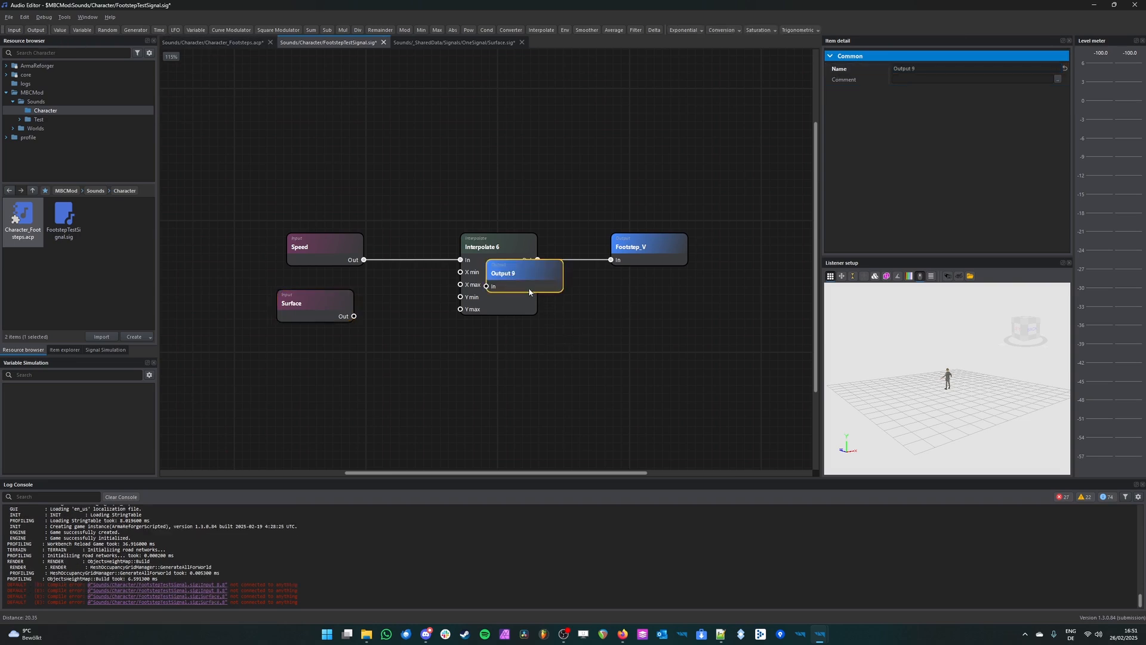
{"action": "left_click_drag", "start_coordinate": [529, 292], "coordinate": [597, 326]}
{"action": "left_click", "coordinate": [836, 68]}
{"action": "type", "text": "Surface"}
{"action": "key", "text": "Return"}
{"action": "left_click_drag", "start_coordinate": [354, 316], "coordinate": [656, 312]}
Step: Align the Surface input and output nodes in a row below the interpolate node and save FootstepTestSignal.sig
{"action": "left_click_drag", "start_coordinate": [300, 321], "coordinate": [320, 352]}
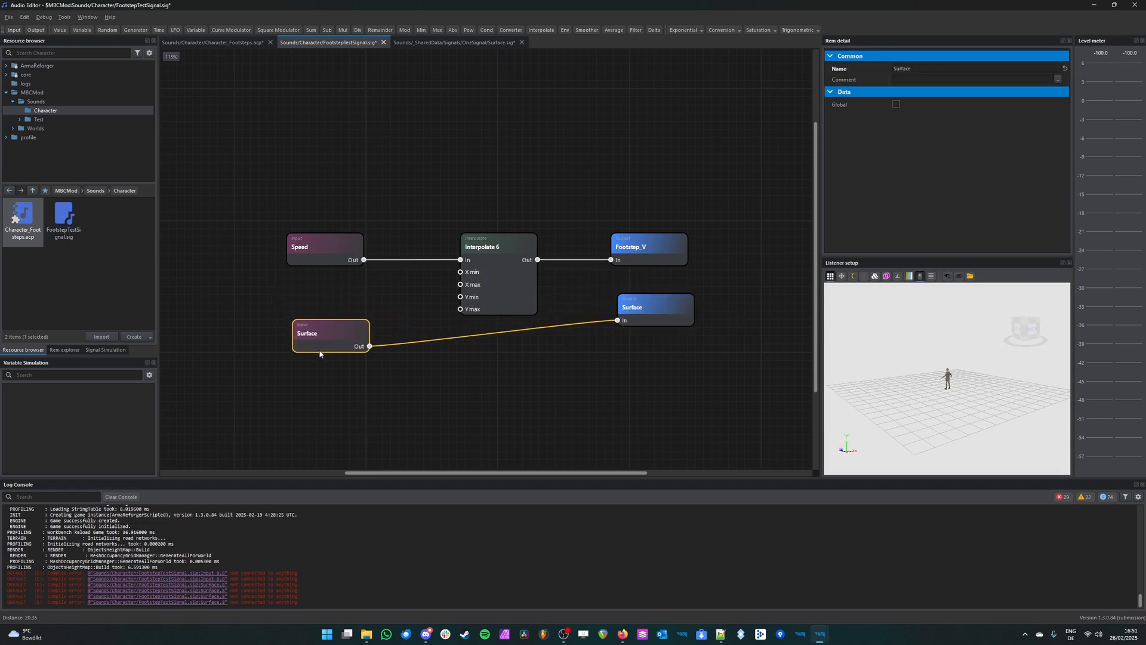
{"action": "left_click_drag", "start_coordinate": [652, 312], "coordinate": [652, 332]}
{"action": "left_click", "coordinate": [340, 386]}
{"action": "left_click_drag", "start_coordinate": [326, 346], "coordinate": [322, 347]}
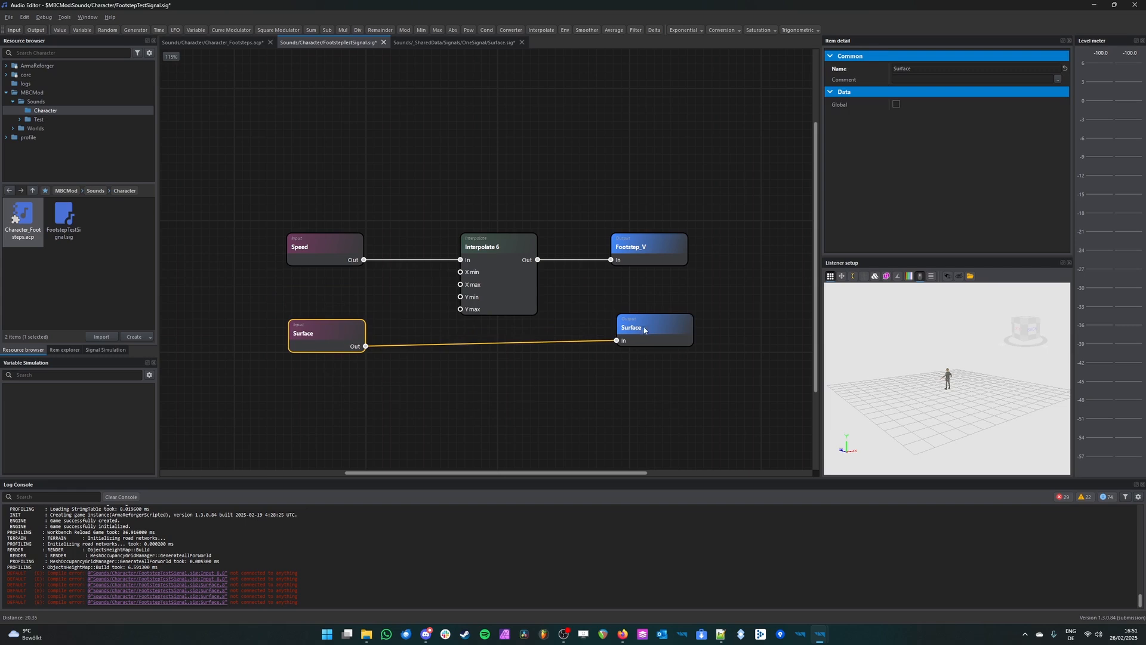
{"action": "scroll", "coordinate": [410, 349], "scroll_direction": "up", "scroll_amount": 1}
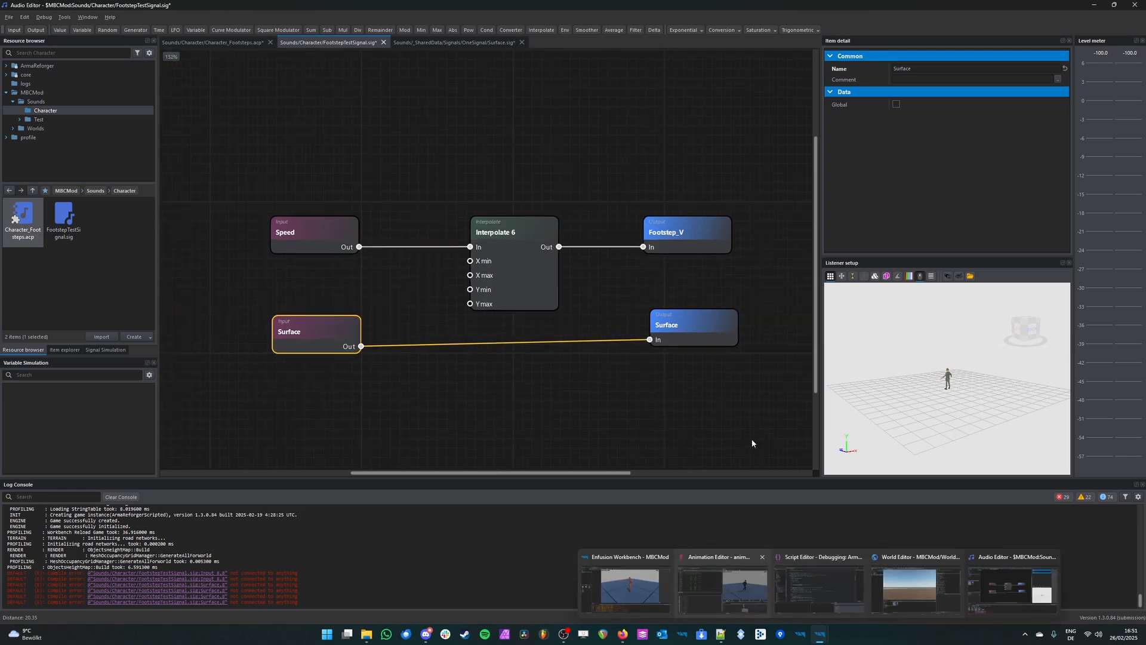
{"action": "left_click", "coordinate": [519, 368]}
{"action": "key", "text": "ctrl+s"}
Step: Close Surface.sig without saving its changes, and return to Character_Footsteps.acp and save it
{"action": "left_click", "coordinate": [519, 43]}
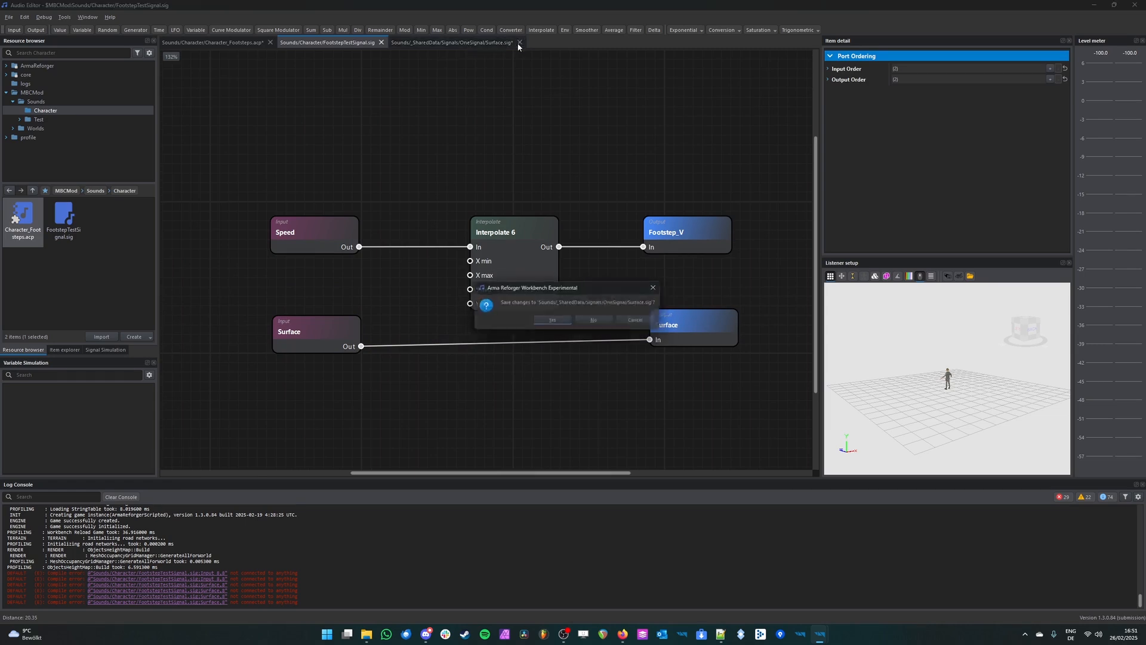
{"action": "left_click", "coordinate": [596, 320]}
{"action": "left_click", "coordinate": [245, 46]}
{"action": "key", "text": "ctrl+s"}
Step: Move the FootstepTestSignal node above the selector, connect its Surface output to the selector's Signal input, and save
{"action": "scroll", "coordinate": [661, 295], "scroll_direction": "up", "scroll_amount": 3}
{"action": "left_click_drag", "start_coordinate": [622, 344], "coordinate": [408, 309]}
{"action": "left_click_drag", "start_coordinate": [600, 341], "coordinate": [460, 181]}
{"action": "left_click", "coordinate": [606, 361]}
{"action": "key", "text": "ctrl+s"}
{"action": "scroll", "coordinate": [600, 370], "scroll_direction": "up", "scroll_amount": 3}
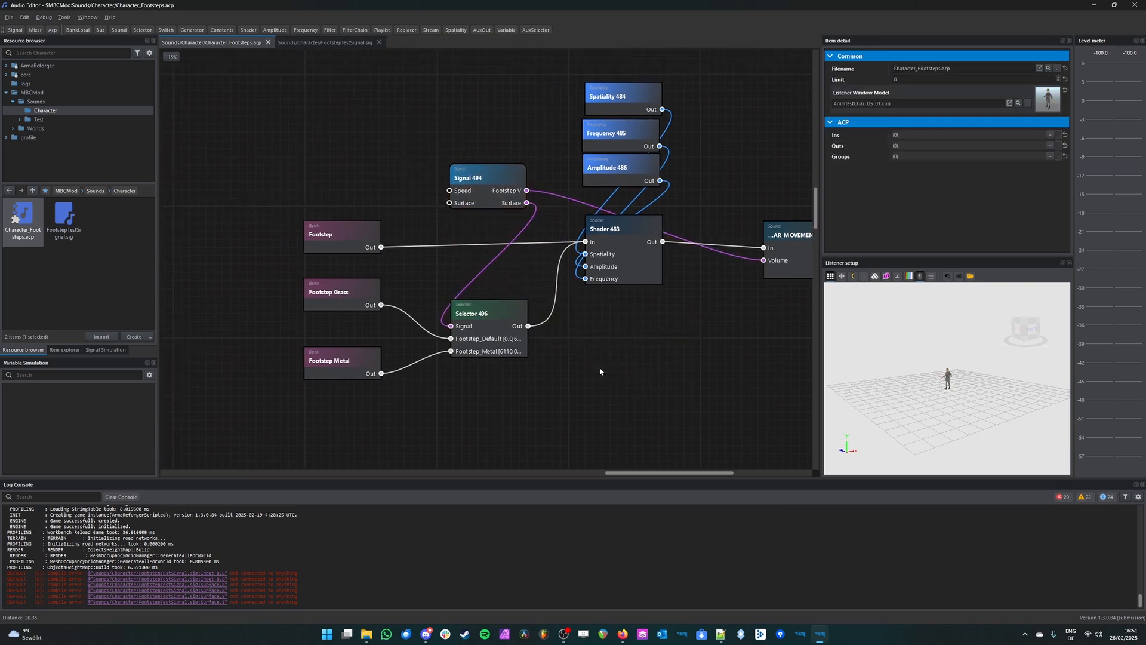
Step: Examine the selector's Footstep_Default and Footstep_Metal port ranges and the Footstep Metal bank feeding the metal port
{"action": "left_click", "coordinate": [491, 329]}
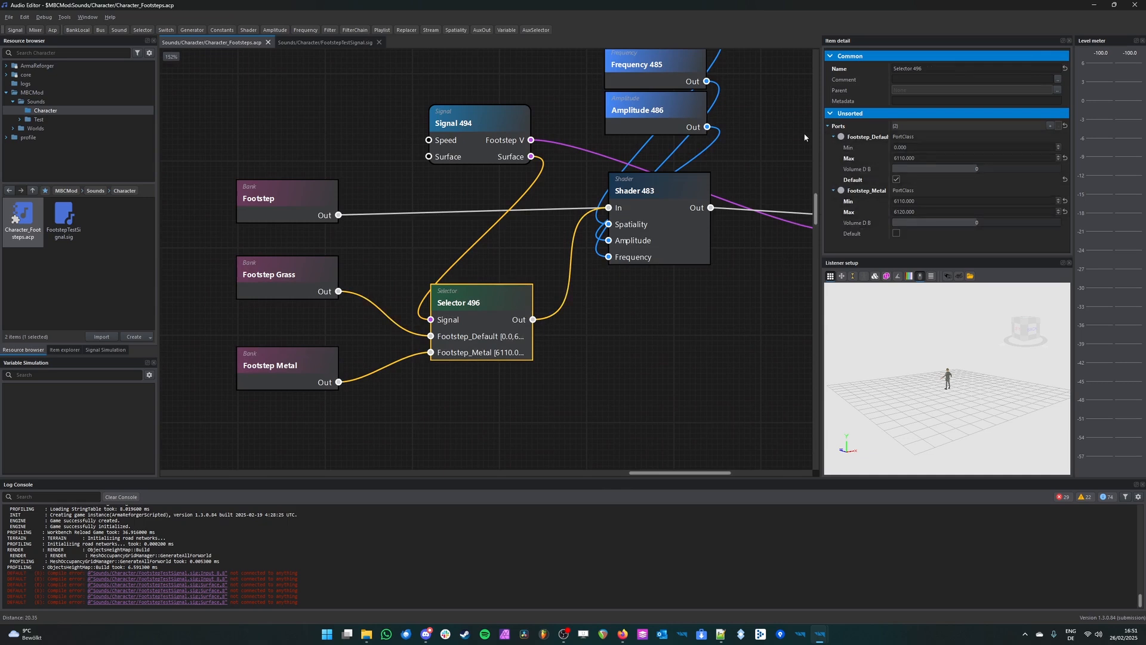
{"action": "left_click", "coordinate": [916, 157]}
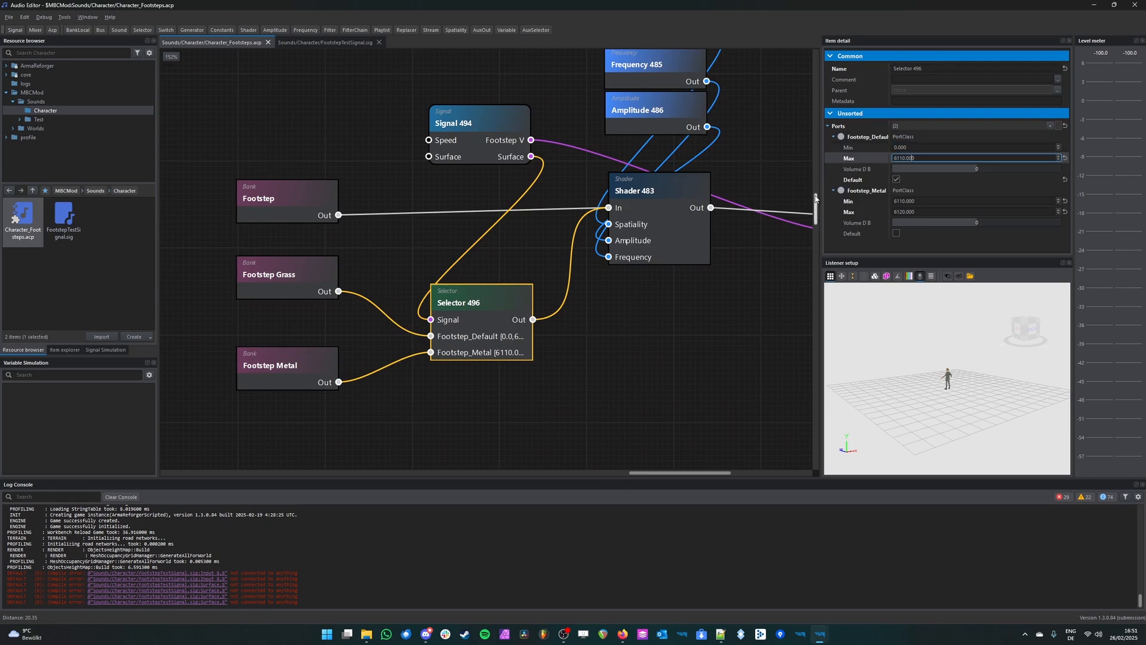
{"action": "left_click", "coordinate": [458, 336]}
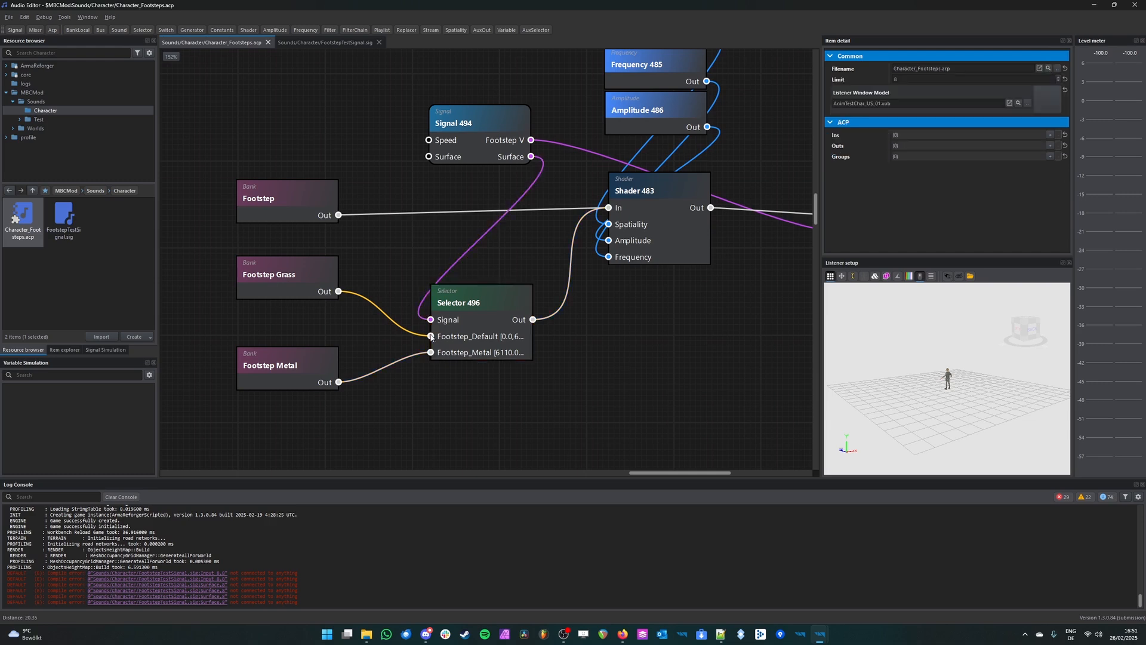
{"action": "left_click_drag", "start_coordinate": [466, 336], "coordinate": [462, 336]}
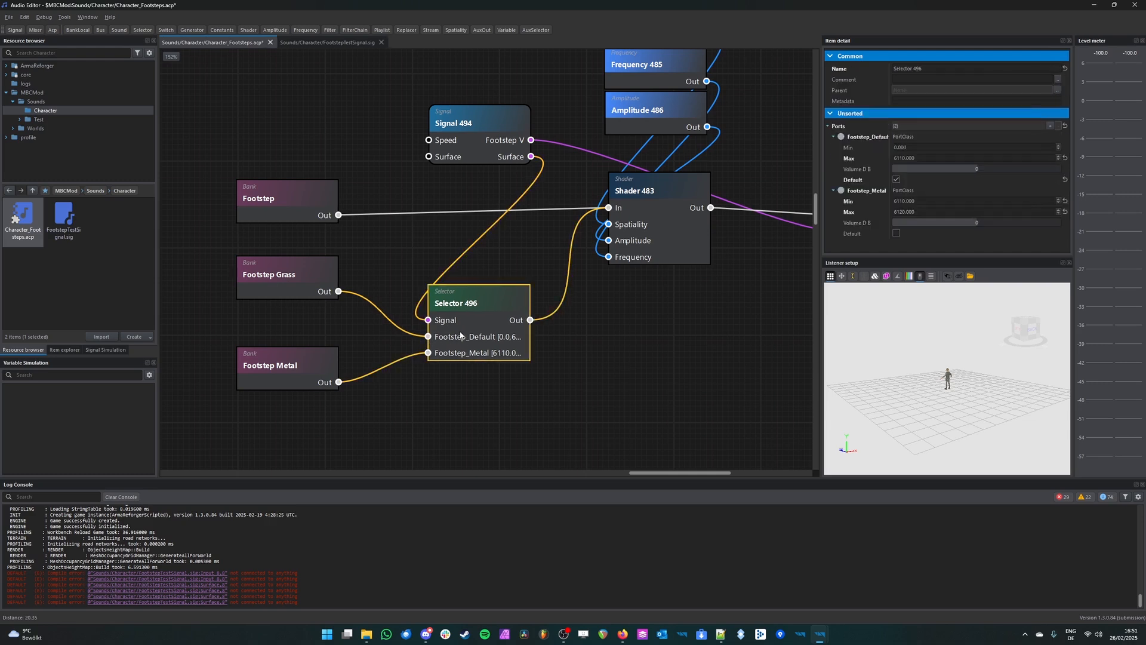
{"action": "left_click", "coordinate": [922, 201]}
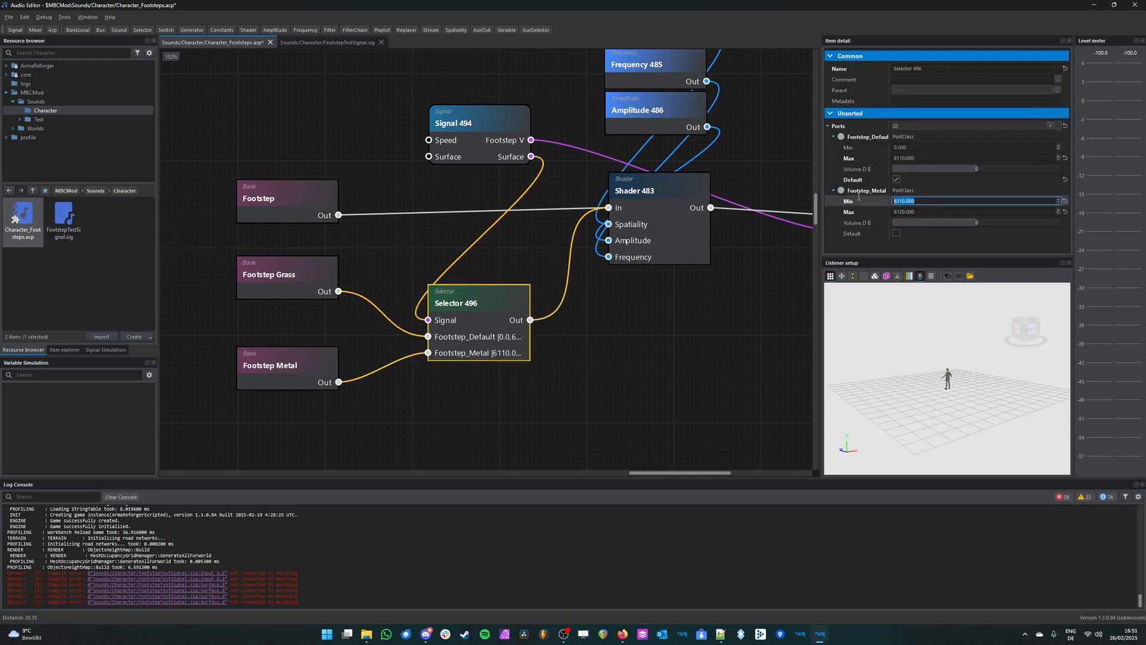
{"action": "left_click", "coordinate": [935, 212]}
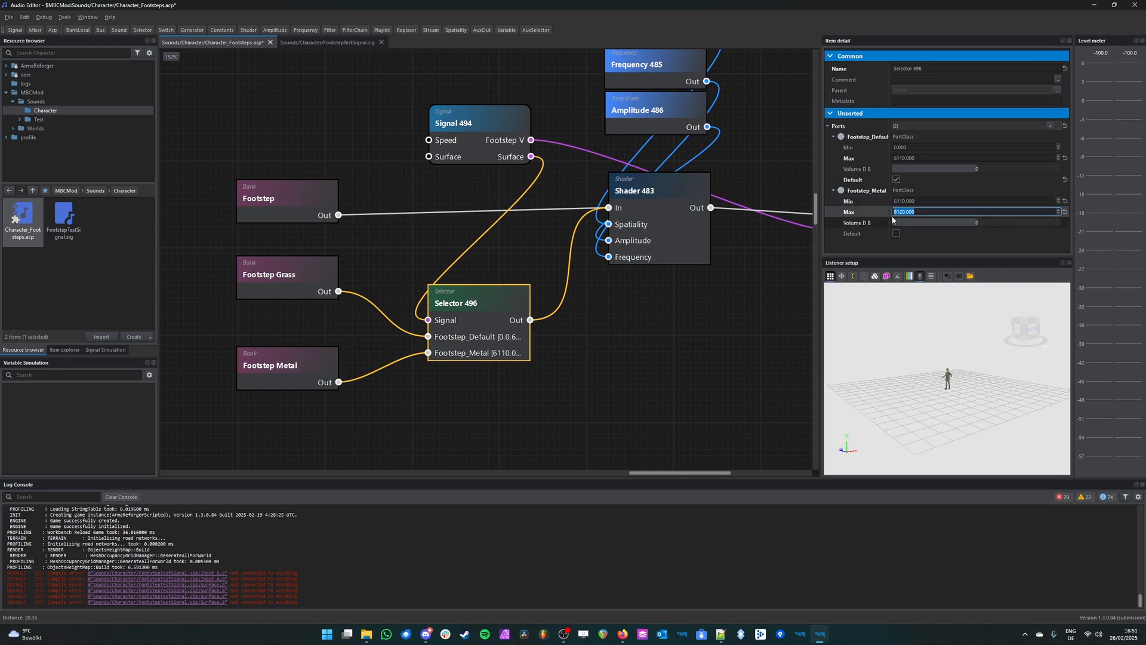
{"action": "left_click", "coordinate": [616, 382]}
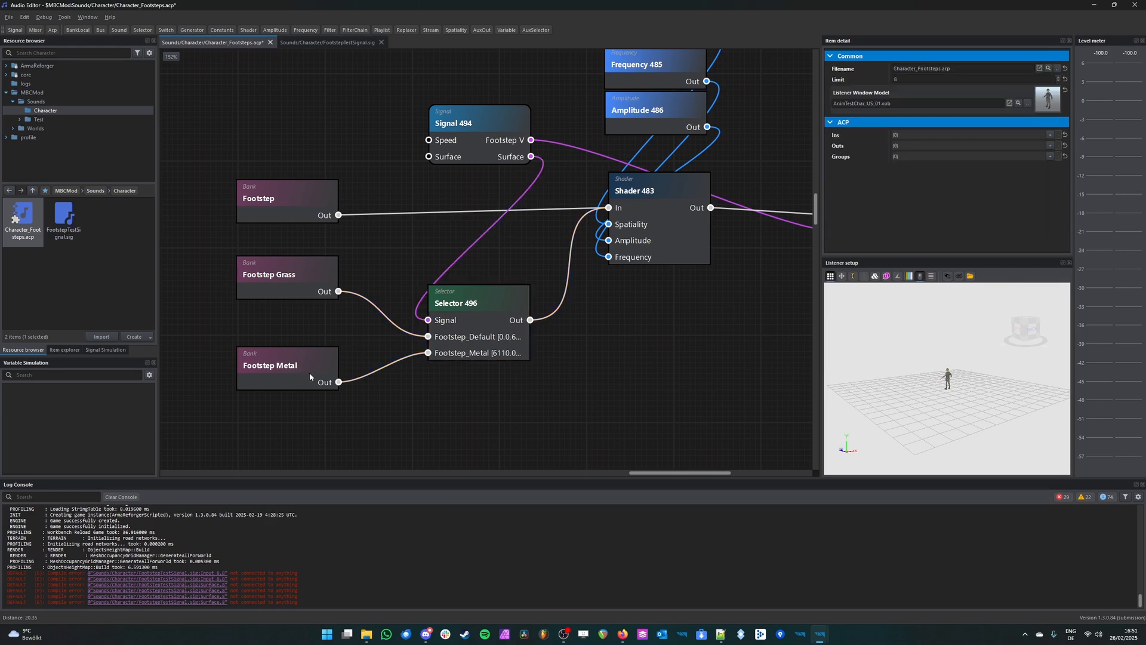
{"action": "left_click", "coordinate": [292, 379]}
{"action": "middle_click_drag", "start_coordinate": [645, 275], "coordinate": [549, 311]}
{"action": "scroll", "coordinate": [483, 322], "scroll_direction": "down", "scroll_amount": 2}
{"action": "scroll", "coordinate": [483, 321], "scroll_direction": "up", "scroll_amount": 2}
Step: Show the simulation values of the FootstepTestSignal.sig inputs, save Character_Footsteps.acp, and play the selector
{"action": "left_click", "coordinate": [327, 42]}
{"action": "left_click", "coordinate": [114, 351]}
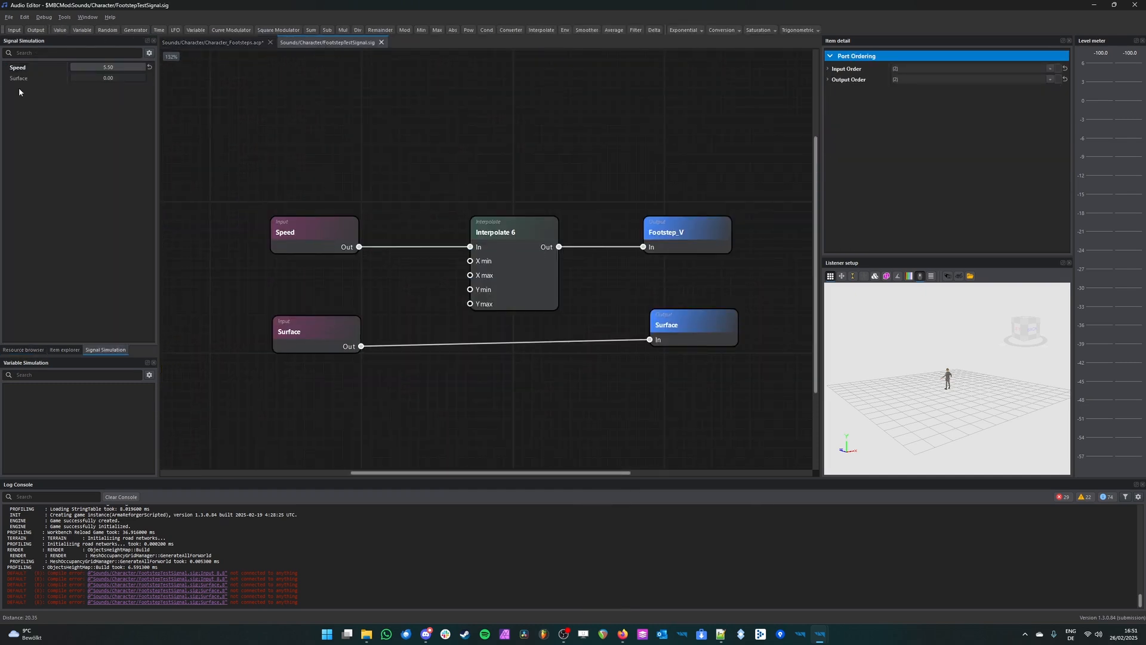
{"action": "left_click", "coordinate": [225, 44]}
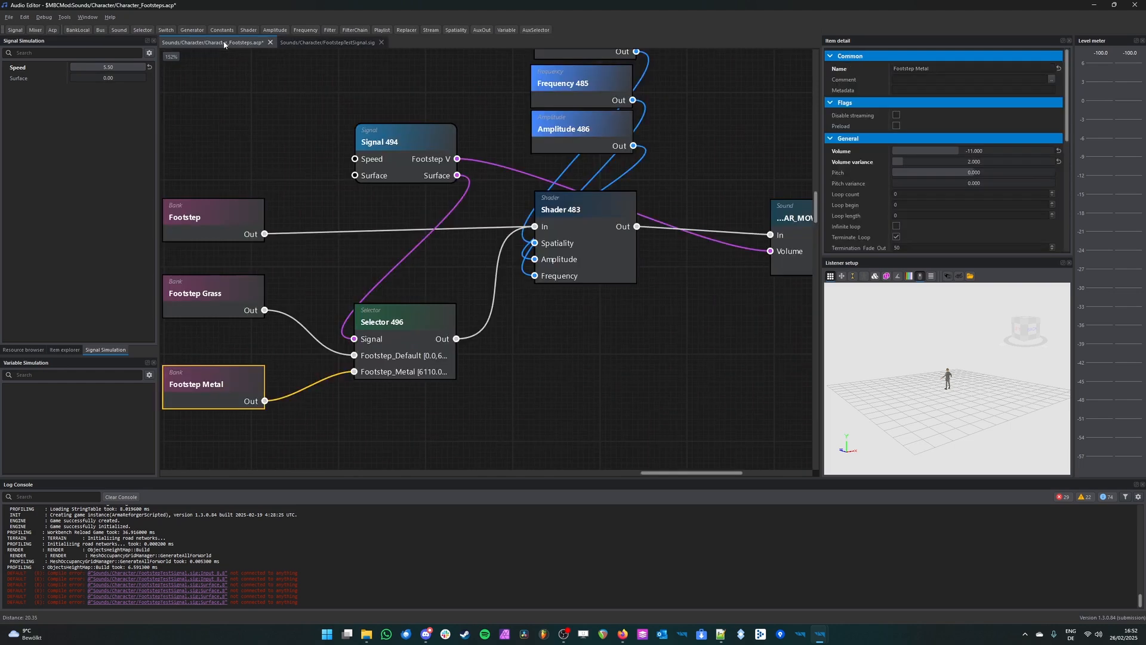
{"action": "middle_click_drag", "start_coordinate": [587, 332], "coordinate": [676, 285]}
{"action": "middle_click_drag", "start_coordinate": [448, 202], "coordinate": [519, 233]}
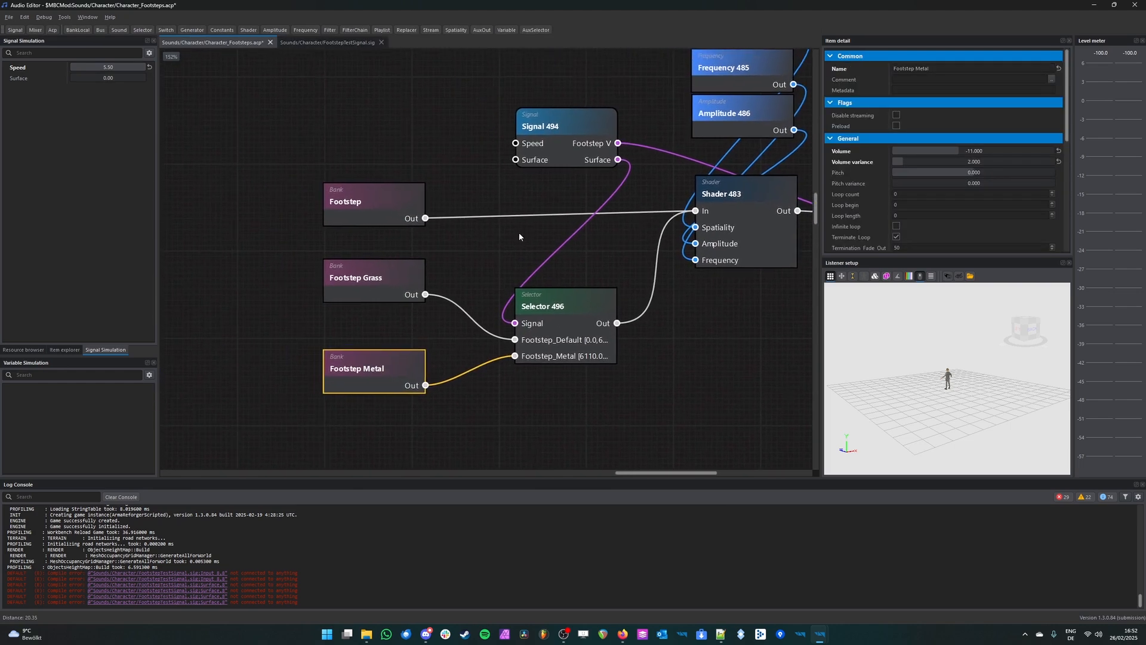
{"action": "left_click", "coordinate": [663, 231]}
{"action": "key", "text": "ctrl+s"}
{"action": "middle_click_drag", "start_coordinate": [657, 313], "coordinate": [601, 342]}
{"action": "left_click", "coordinate": [478, 332]}
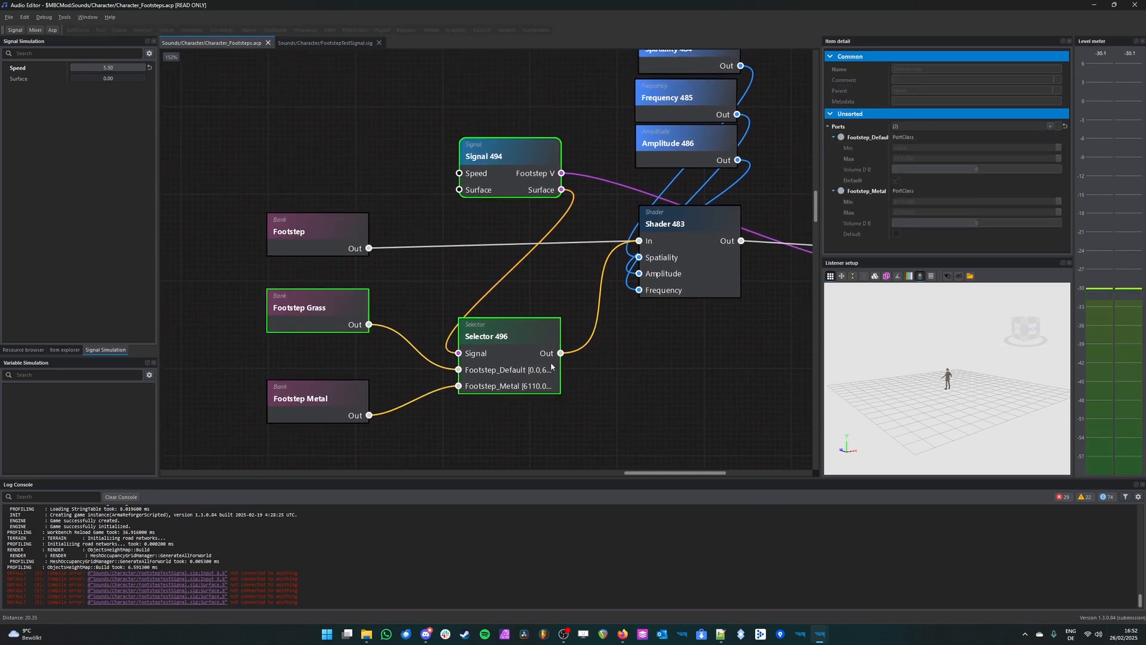
Step: Set the simulated Surface signal's Max to 6110, switch back to value editing, and save Character_Footsteps.acp
{"action": "right_click", "coordinate": [50, 64]}
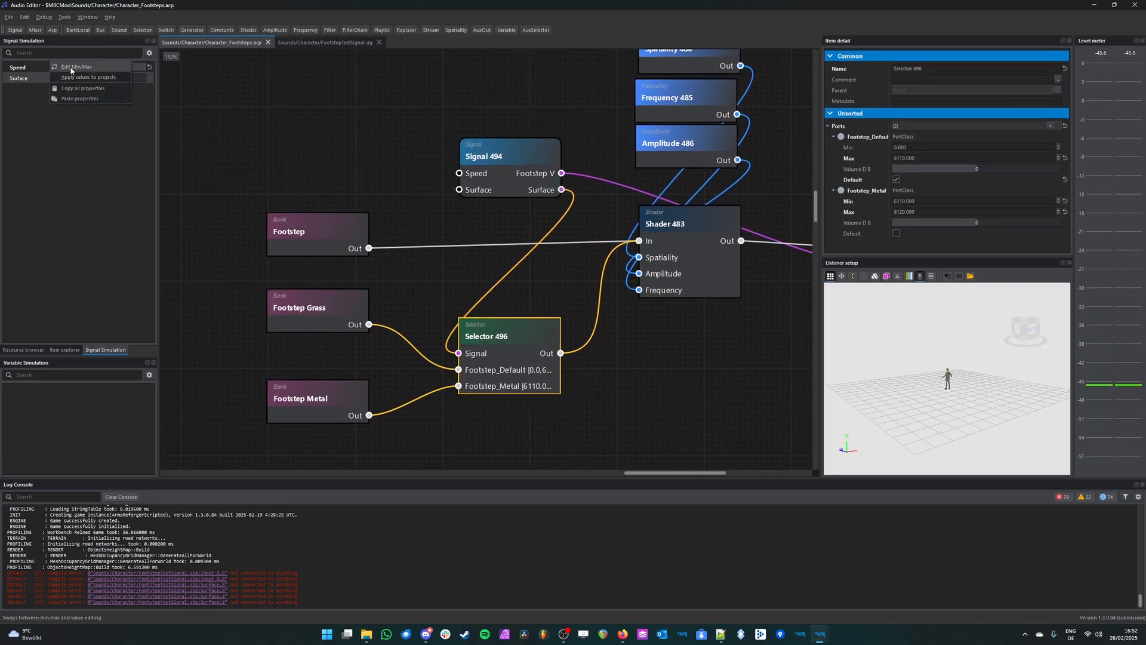
{"action": "left_click", "coordinate": [71, 67]}
{"action": "left_click", "coordinate": [67, 78]}
{"action": "type", "text": "6110"}
{"action": "key", "text": "Return"}
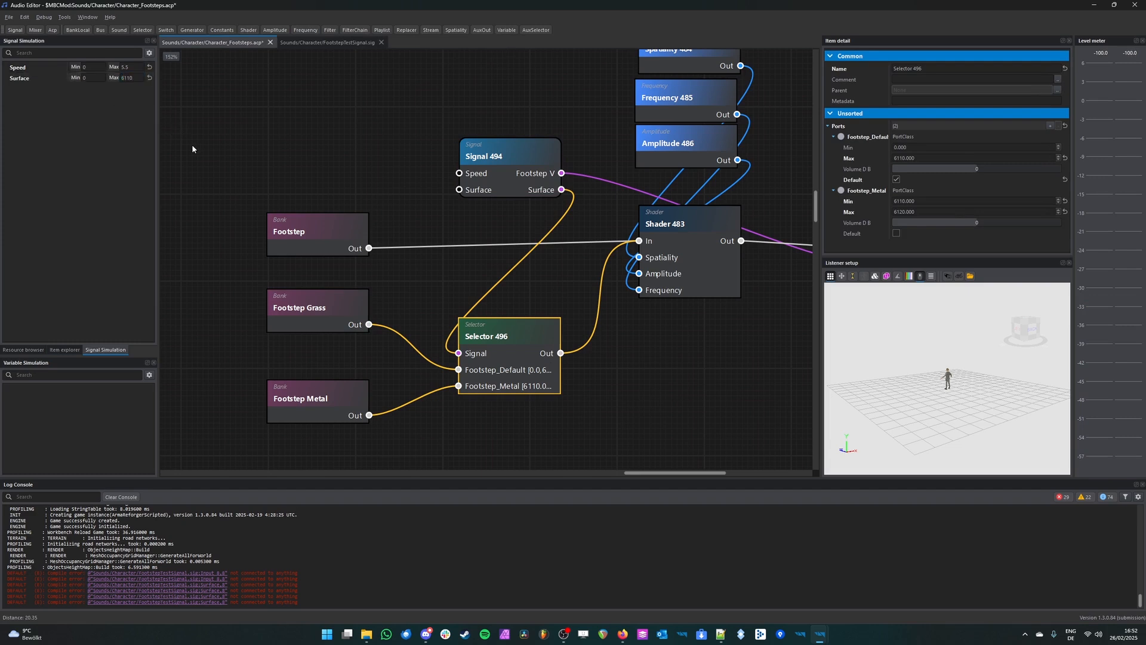
{"action": "right_click", "coordinate": [37, 77]}
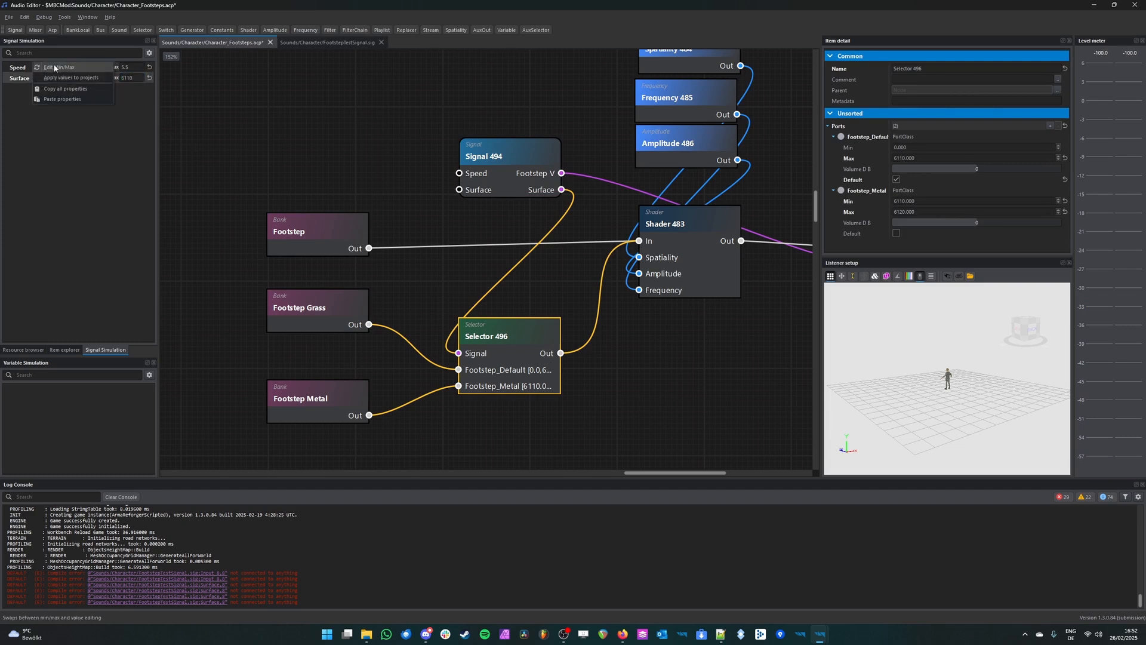
{"action": "left_click", "coordinate": [53, 66]}
{"action": "key", "text": "ctrl+s"}
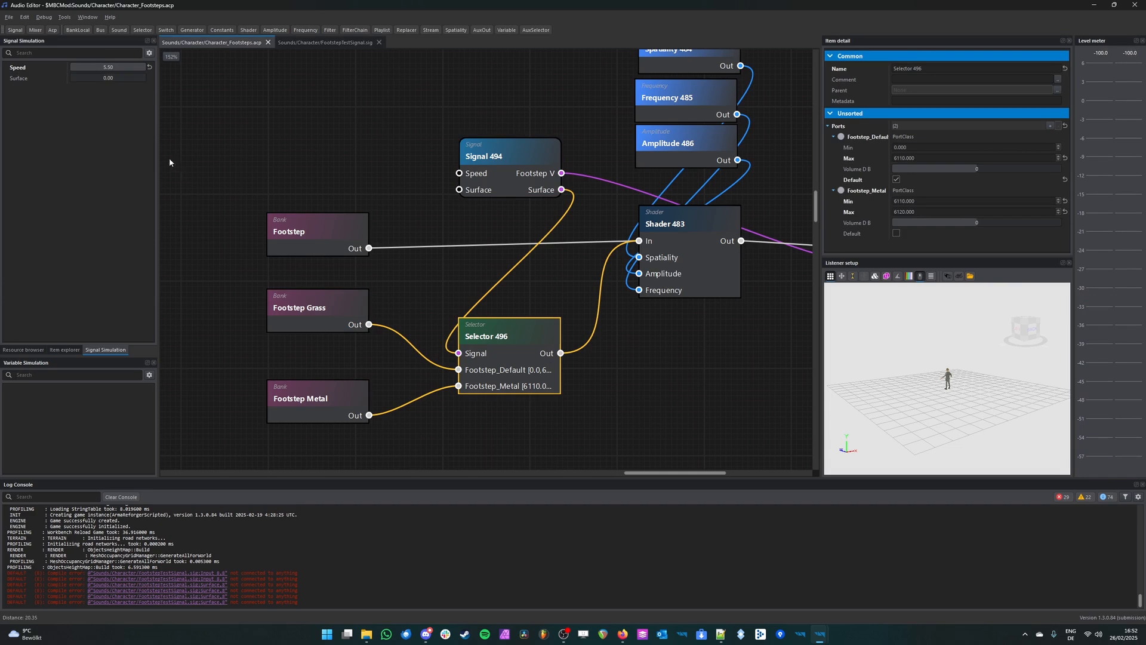
Step: Play the selector with the simulated Surface value at 0 and again with it set to 6110
{"action": "left_click", "coordinate": [25, 79]}
{"action": "left_click", "coordinate": [509, 343]}
{"action": "left_click", "coordinate": [509, 343]}
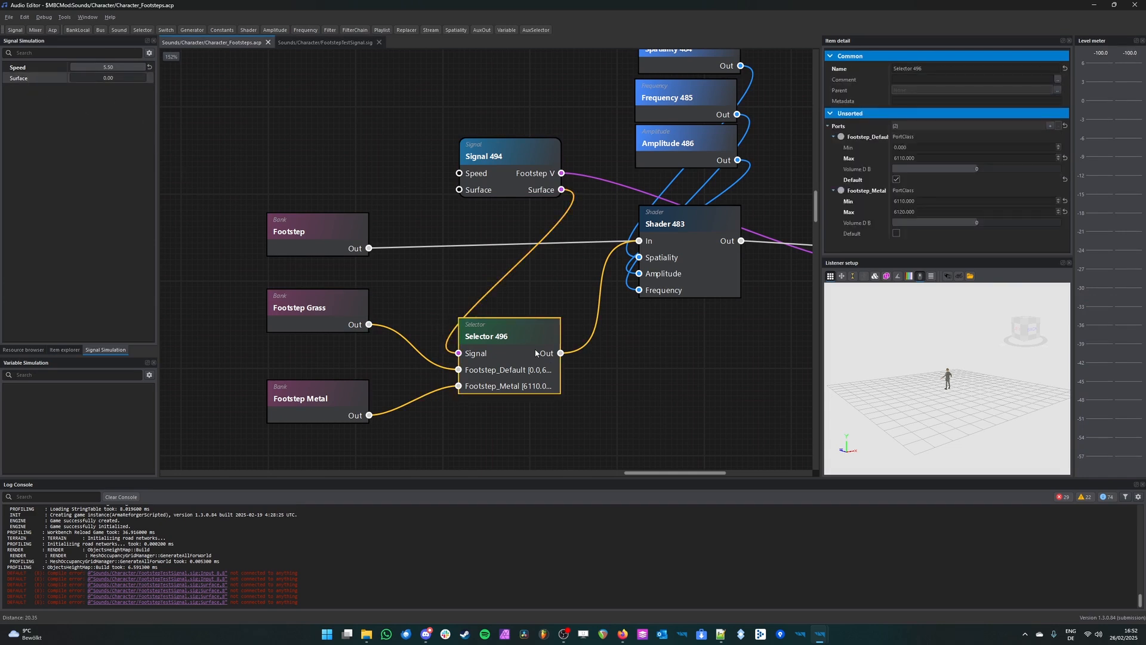
{"action": "left_click_drag", "start_coordinate": [78, 78], "coordinate": [440, 130]}
{"action": "double_click", "coordinate": [550, 357]}
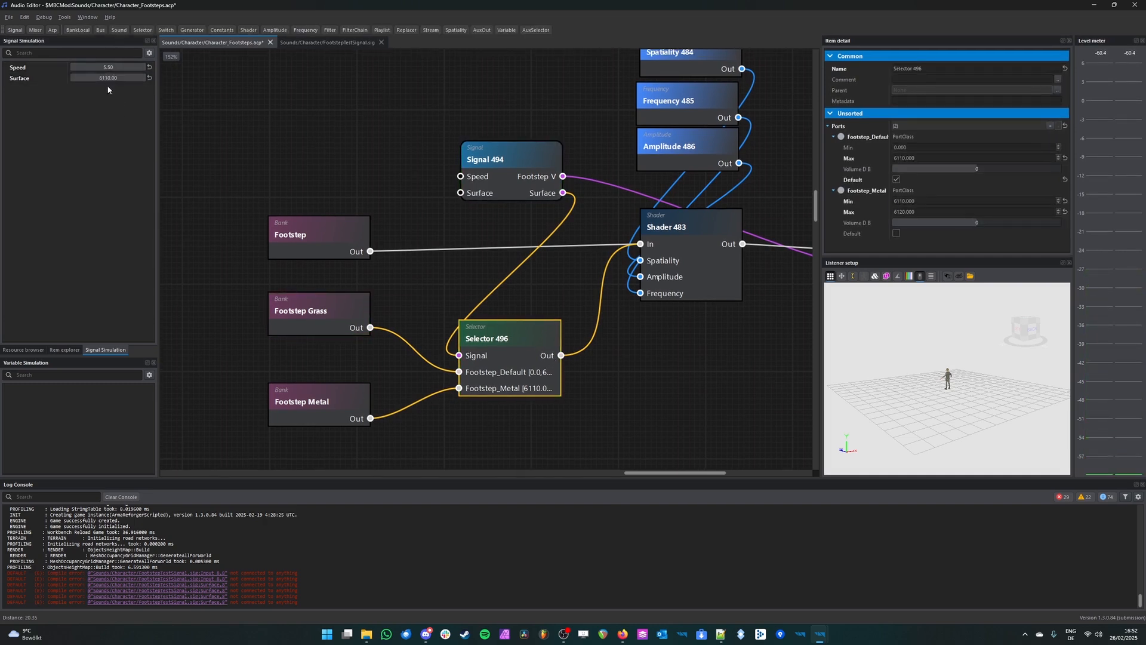
{"action": "double_click", "coordinate": [485, 339]}
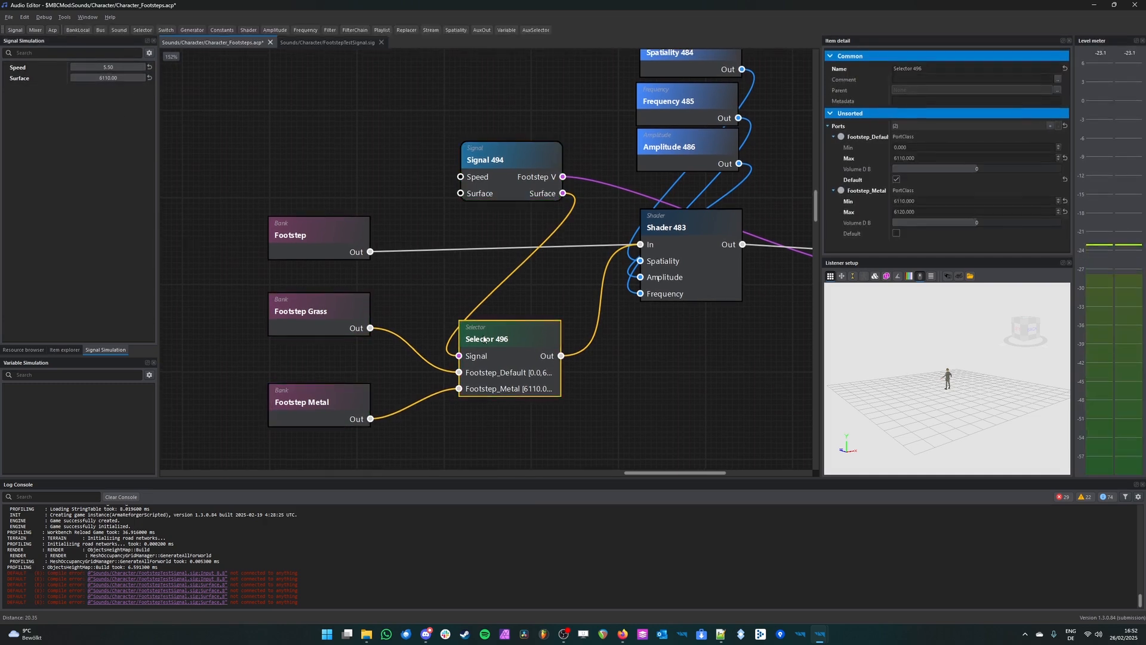
Step: Set the Footstep Metal bank's Volume to -9 and save Character_Footsteps.acp
{"action": "left_click", "coordinate": [299, 425]}
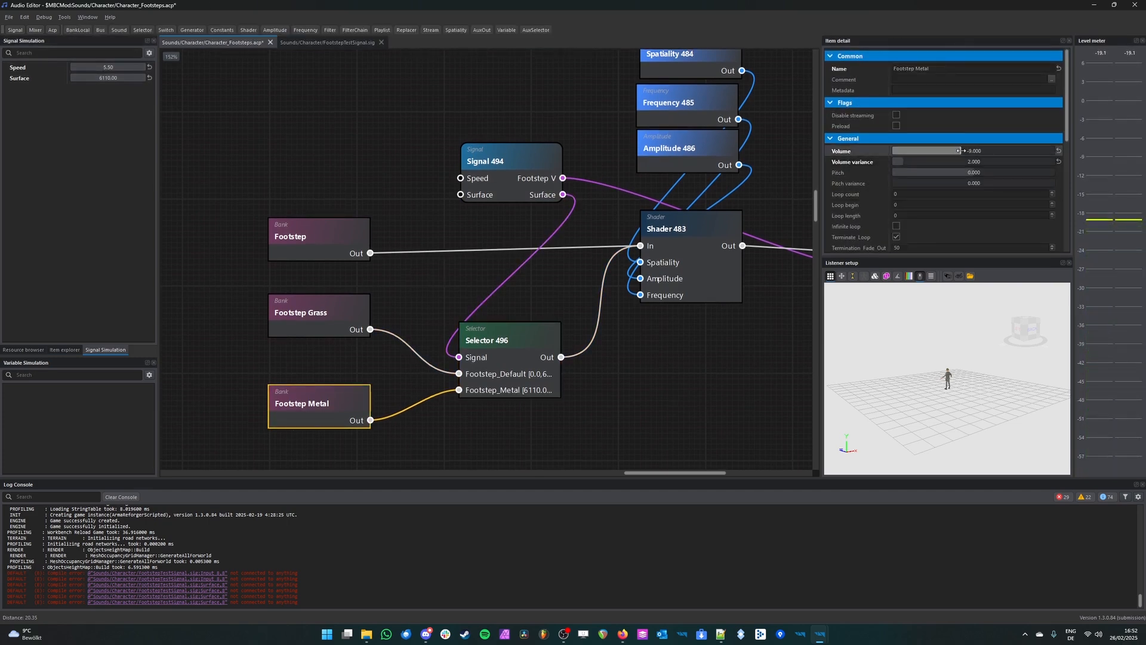
{"action": "middle_click_drag", "start_coordinate": [744, 329], "coordinate": [492, 365]}
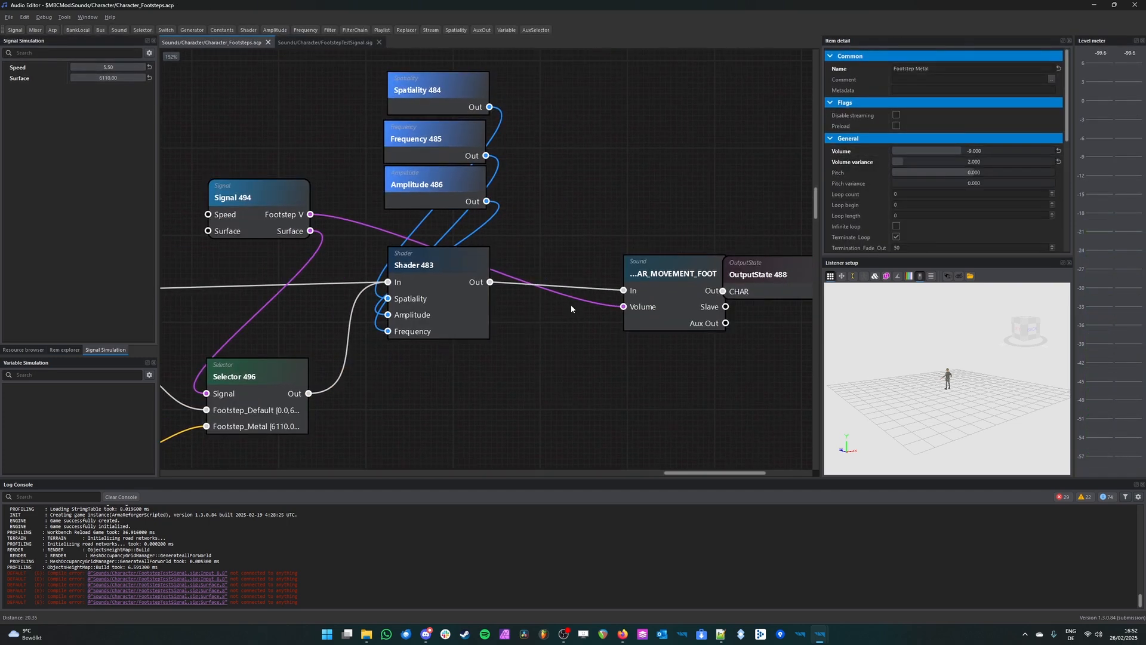
Step: Switch to the World Editor, play MBCTestWorld, and turn off the Signals Debug by Entity overlay
{"action": "left_click", "coordinate": [804, 640]}
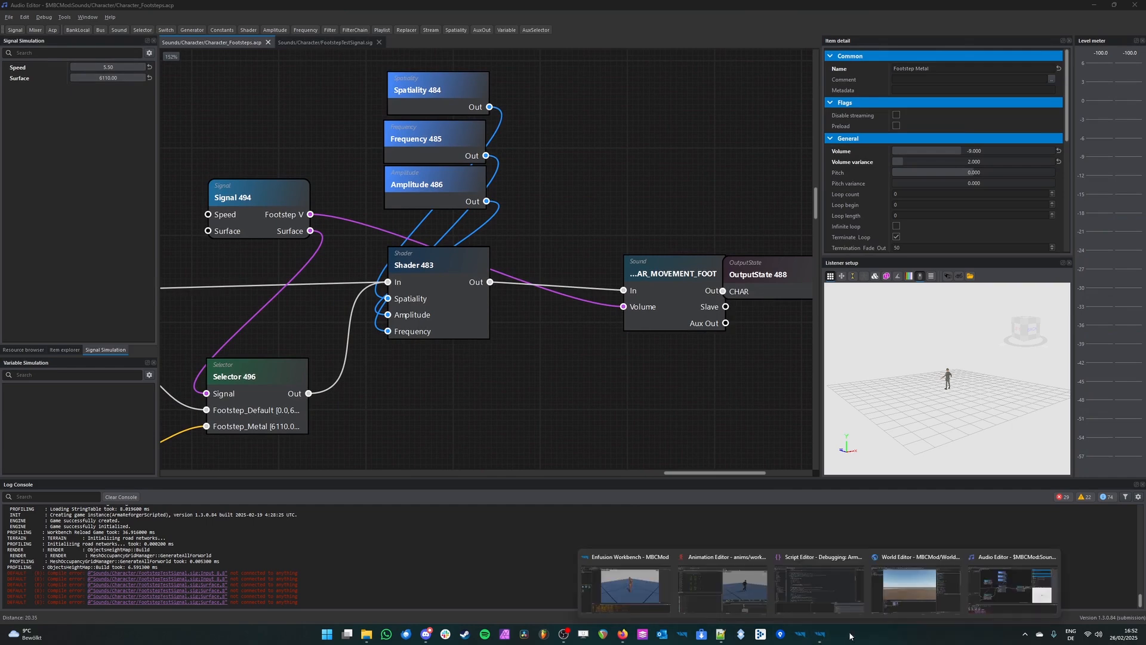
{"action": "left_click", "coordinate": [914, 582]}
{"action": "mouse_move", "coordinate": [507, 293]}
{"action": "right_mouse_down"}
{"action": "mouse_move", "coordinate": [463, 314]}
{"action": "mouse_move", "coordinate": [507, 294]}
{"action": "right_mouse_up"}
{"action": "key", "text": "a"}
{"action": "key", "text": "F5"}
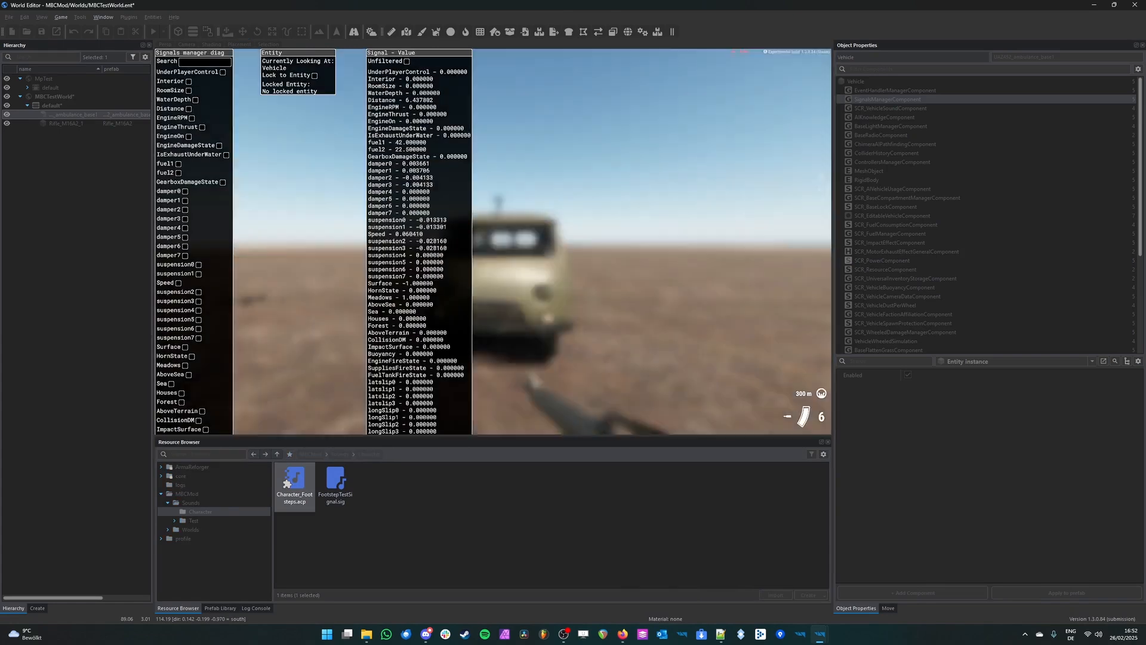
{"action": "key", "text": "Left"}
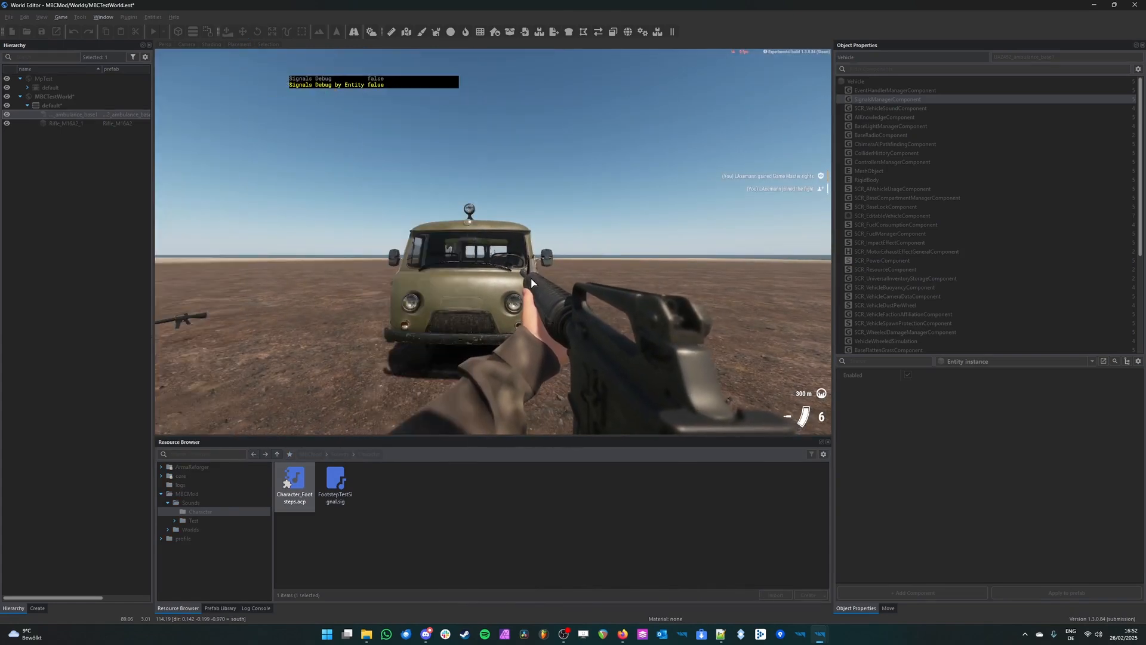
{"action": "key", "text": "super+alt"}
Step: Walk the character across the ground, climb onto the van's roof, and walk back on the ground to compare the footstep sounds
{"action": "key", "text": "w"}
{"action": "key", "text": "w"}
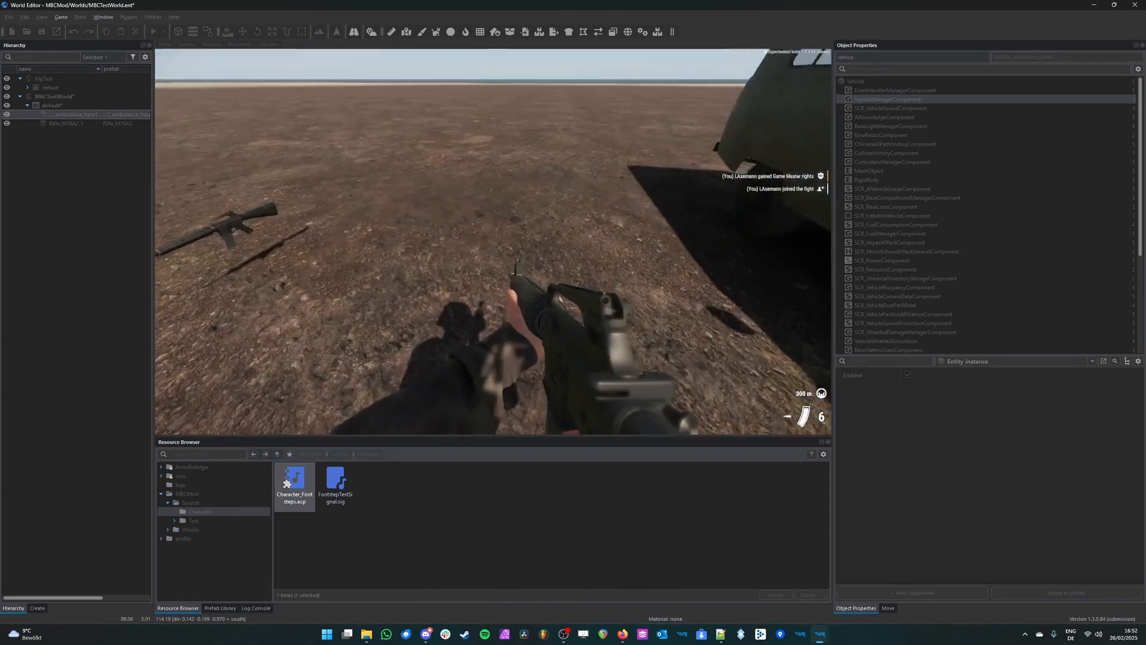
{"action": "key", "text": "w"}
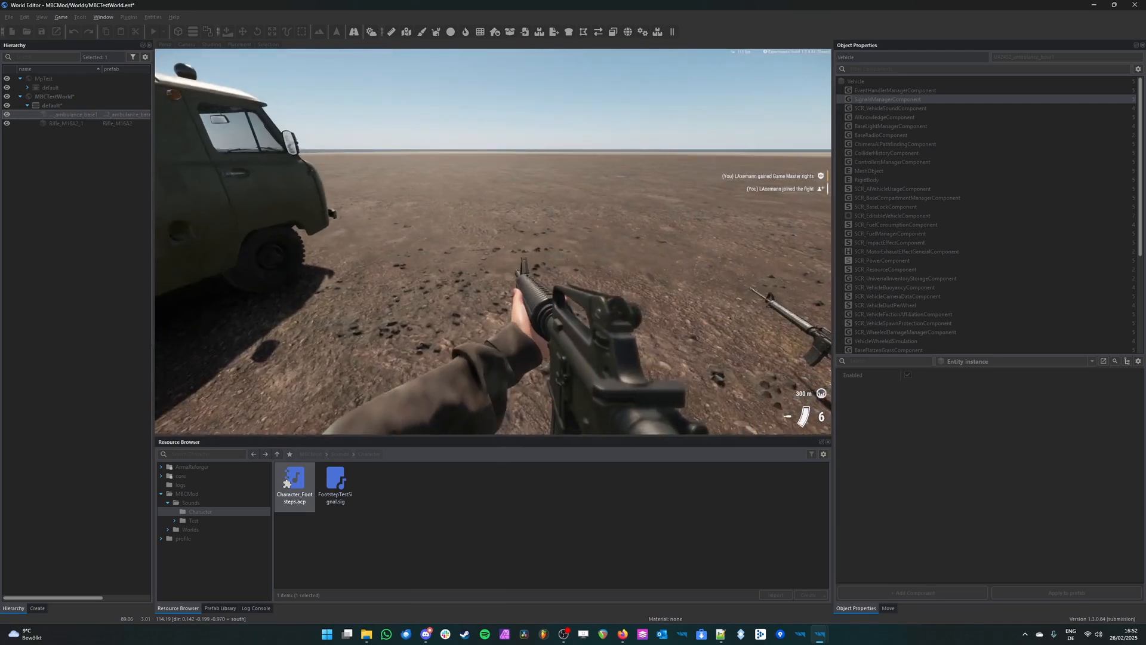
{"action": "key", "text": "space"}
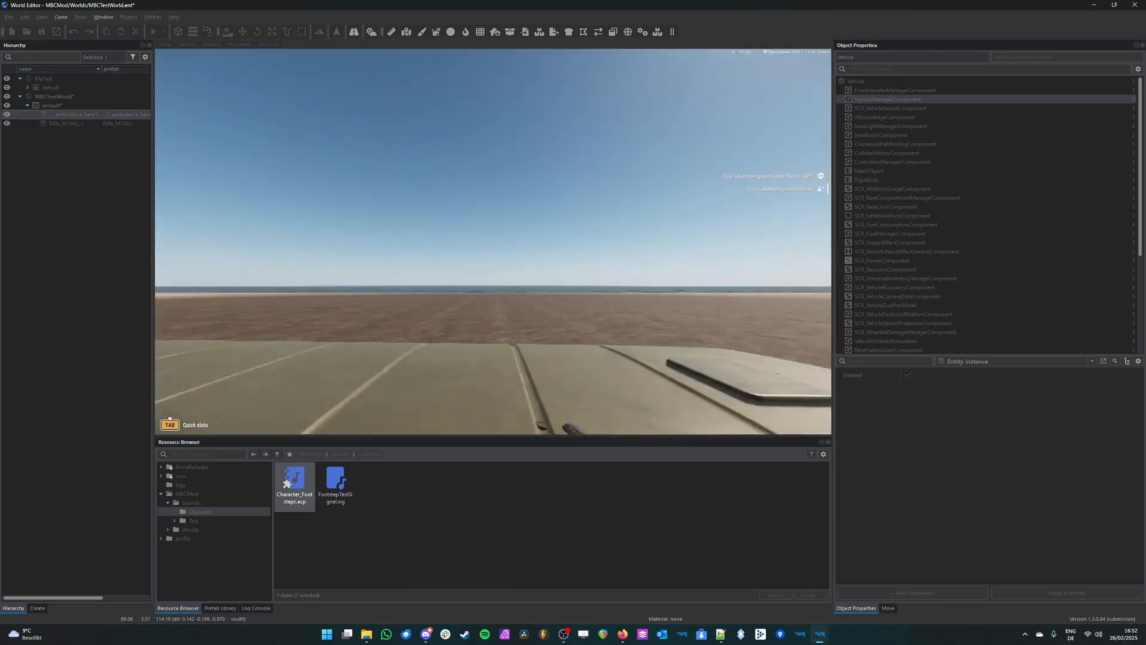
{"action": "key", "text": "w"}
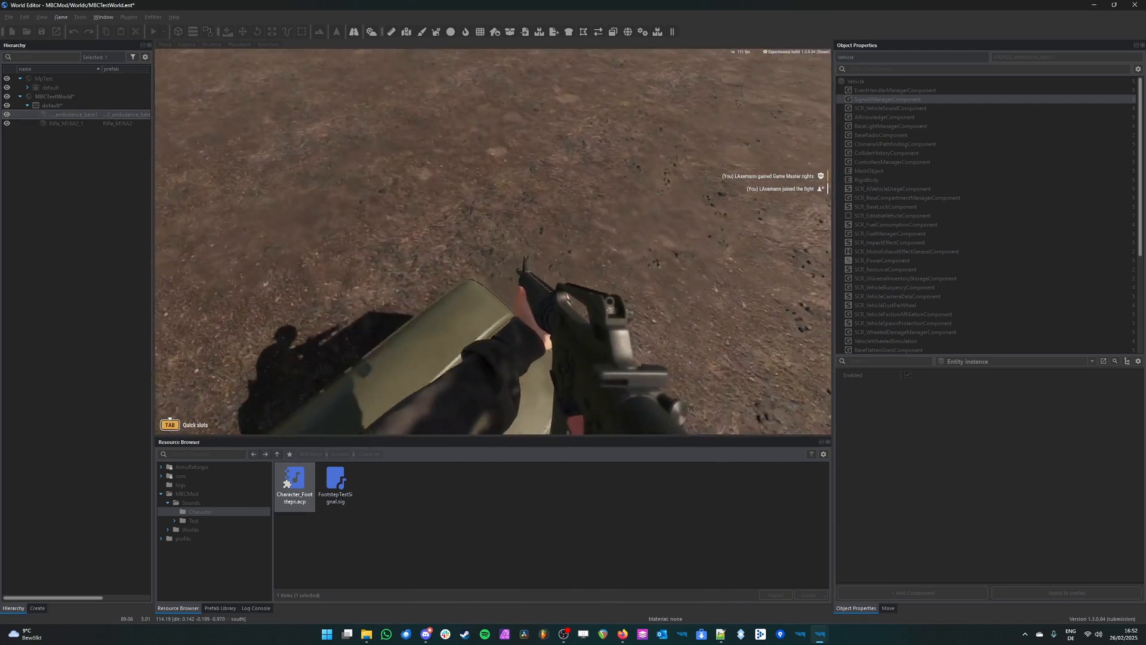
{"action": "key", "text": "w"}
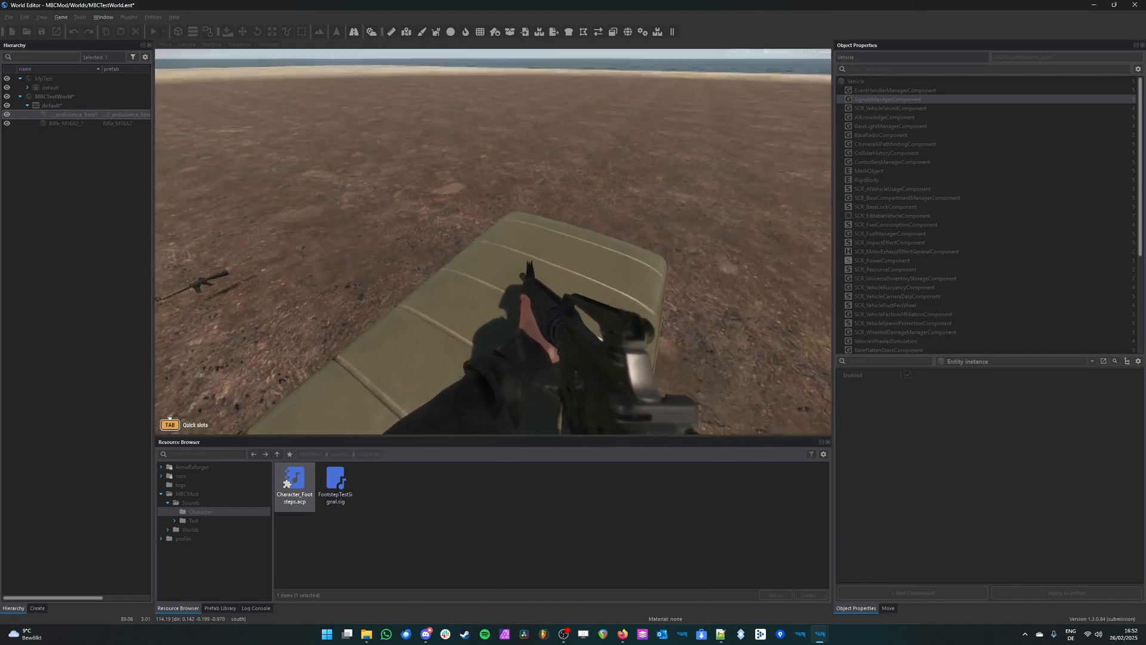
{"action": "key", "text": "w"}
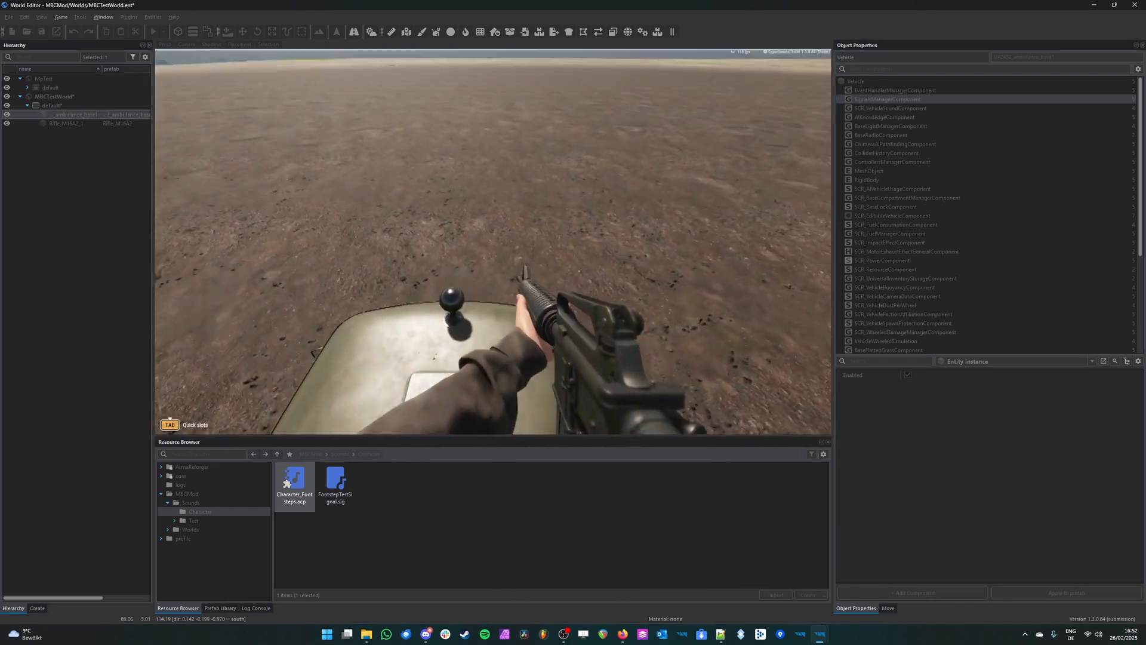
{"action": "key", "text": "w"}
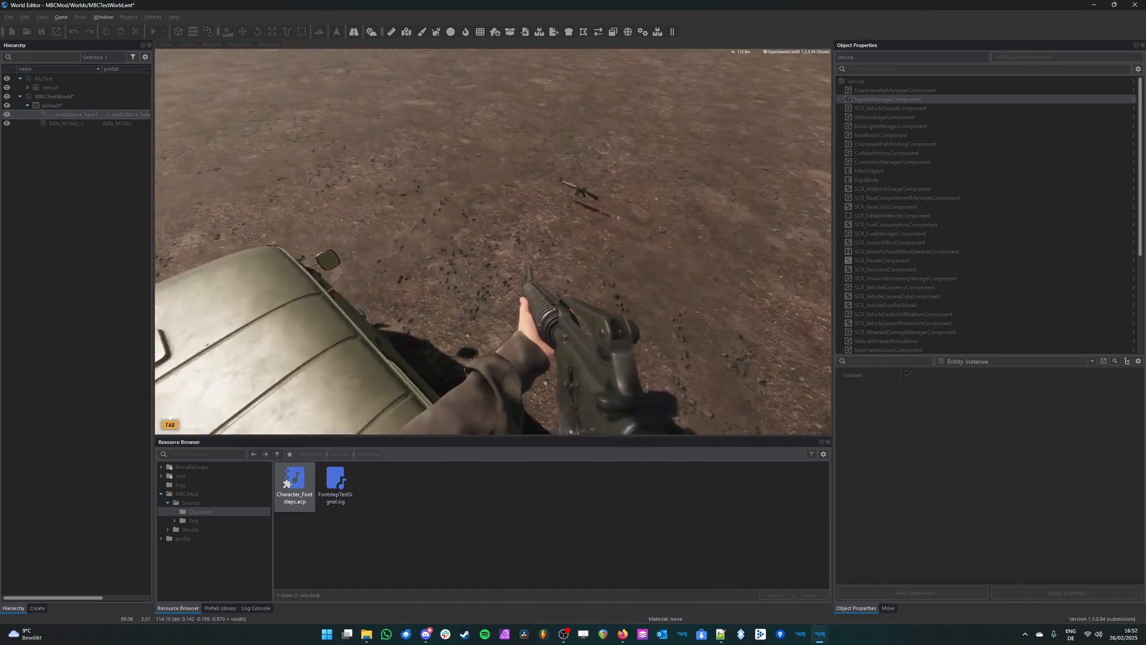
{"action": "key", "text": "w"}
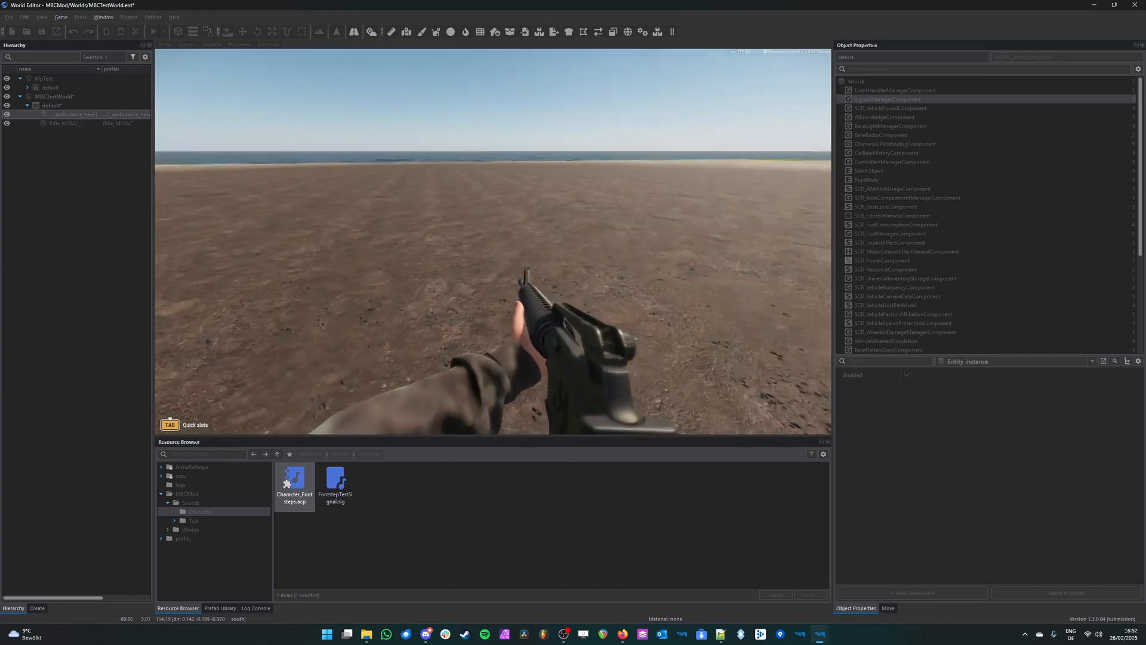
{"action": "key", "text": "w"}
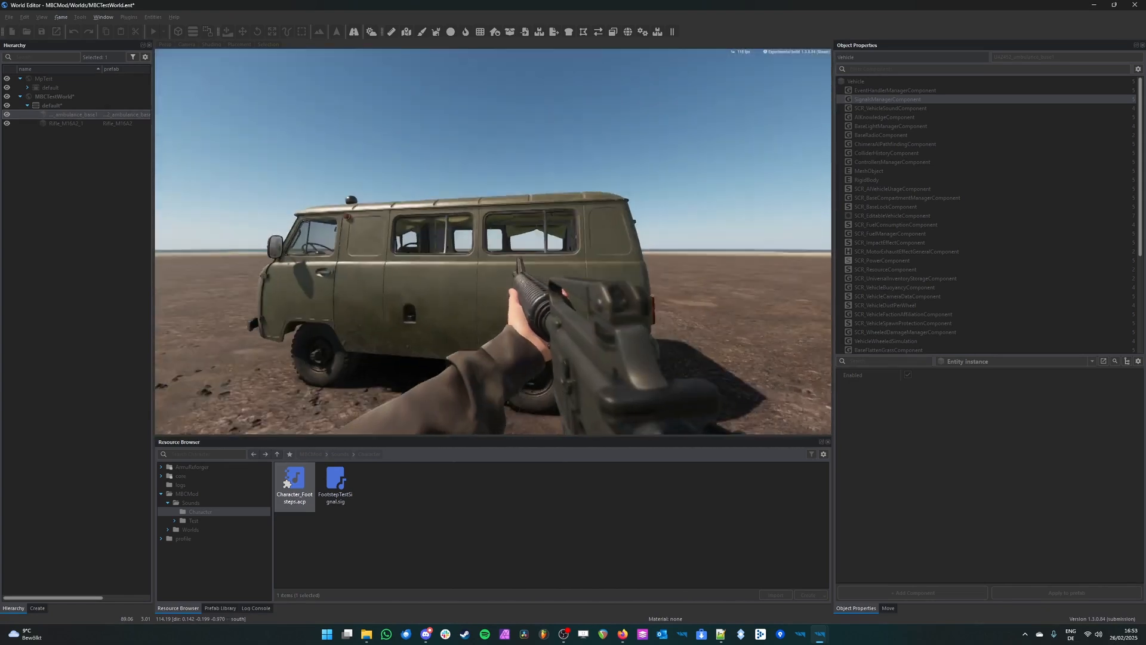
{"action": "key", "text": "w"}
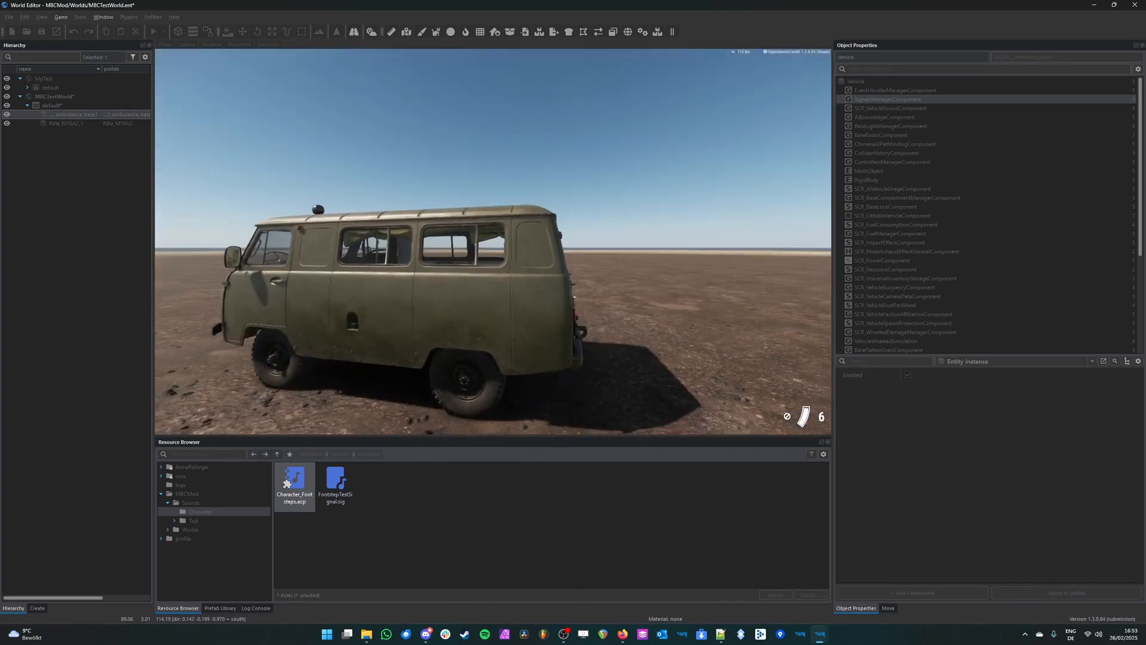
{"action": "key", "text": "w"}
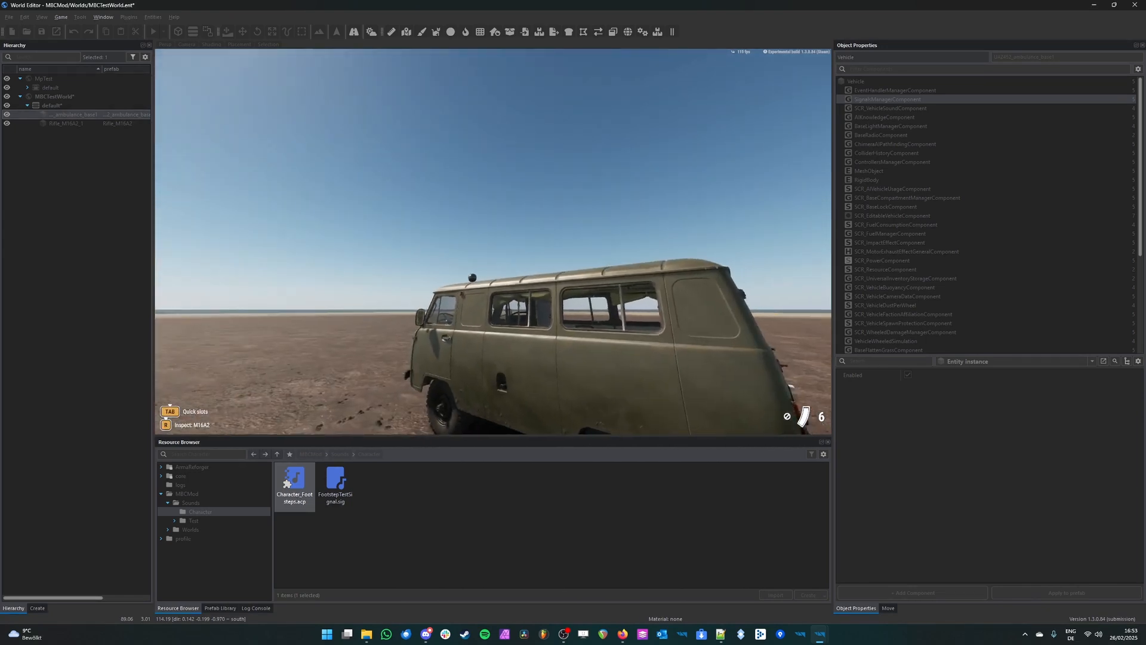
Step: Switch back to the Audio Editor and move the OutputState node slightly away from the character movement Sound node
{"action": "key", "text": "alt+Tab"}
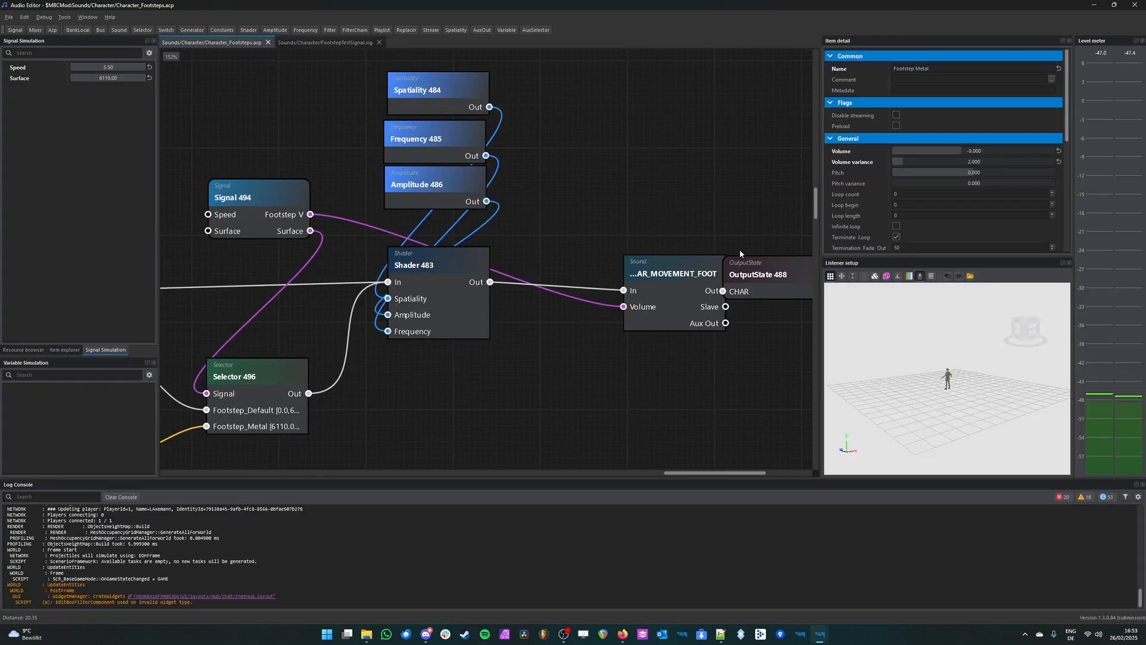
{"action": "scroll", "coordinate": [507, 220], "scroll_direction": "down", "scroll_amount": 5}
{"action": "scroll", "coordinate": [507, 220], "scroll_direction": "up", "scroll_amount": 2}
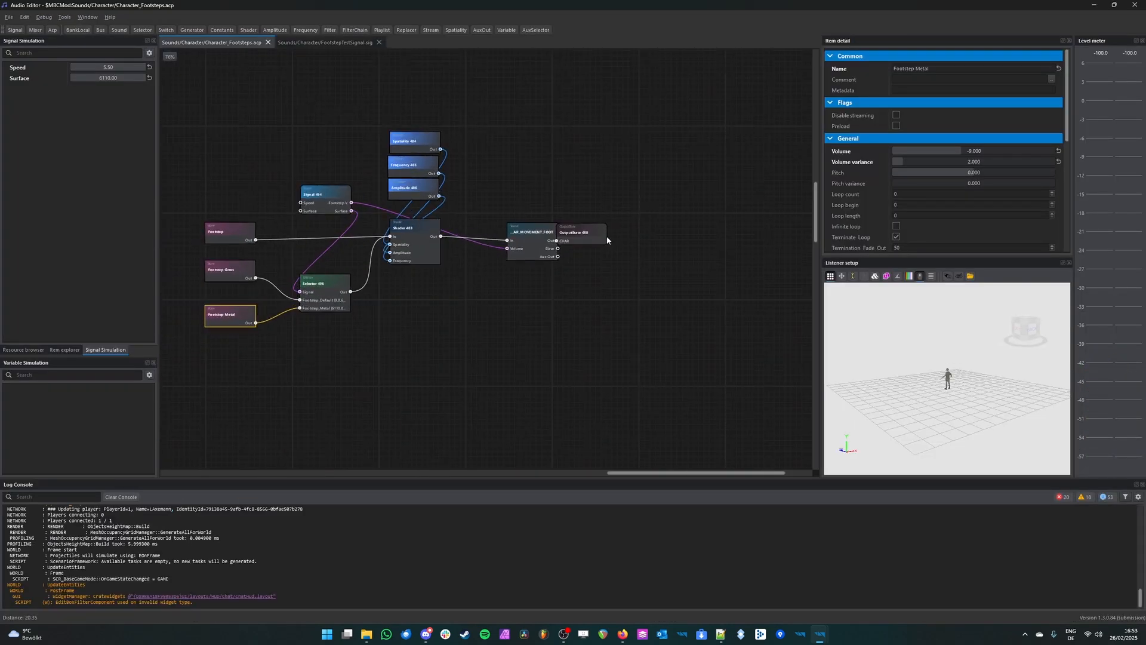
{"action": "left_click", "coordinate": [592, 234]}
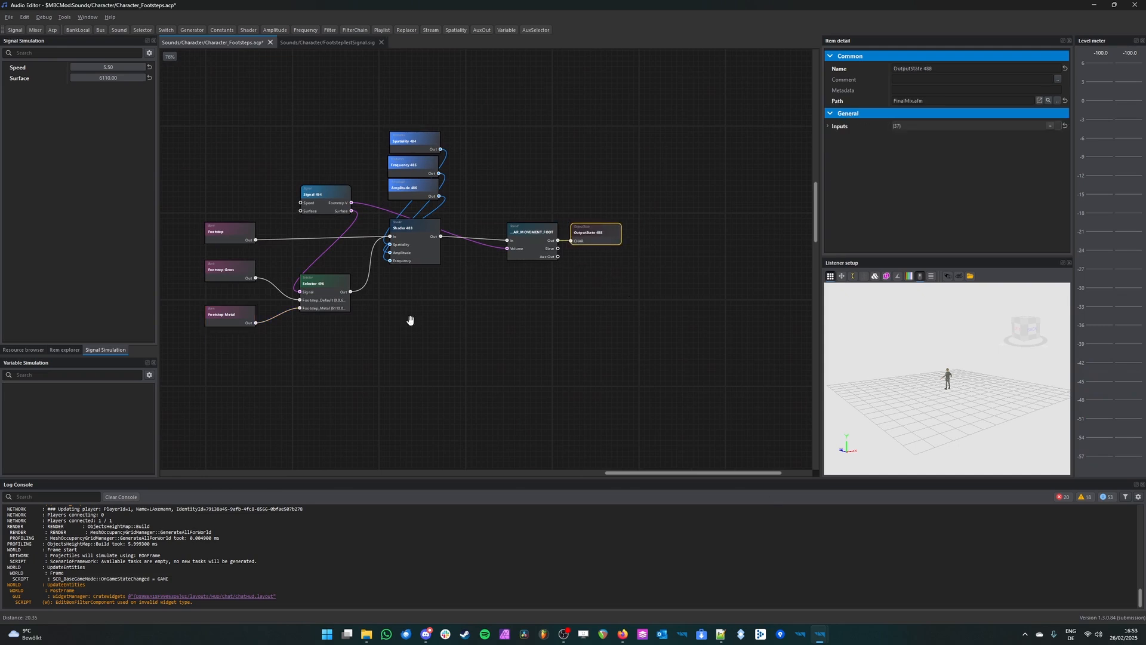
{"action": "middle_click_drag", "start_coordinate": [410, 321], "coordinate": [593, 366]}
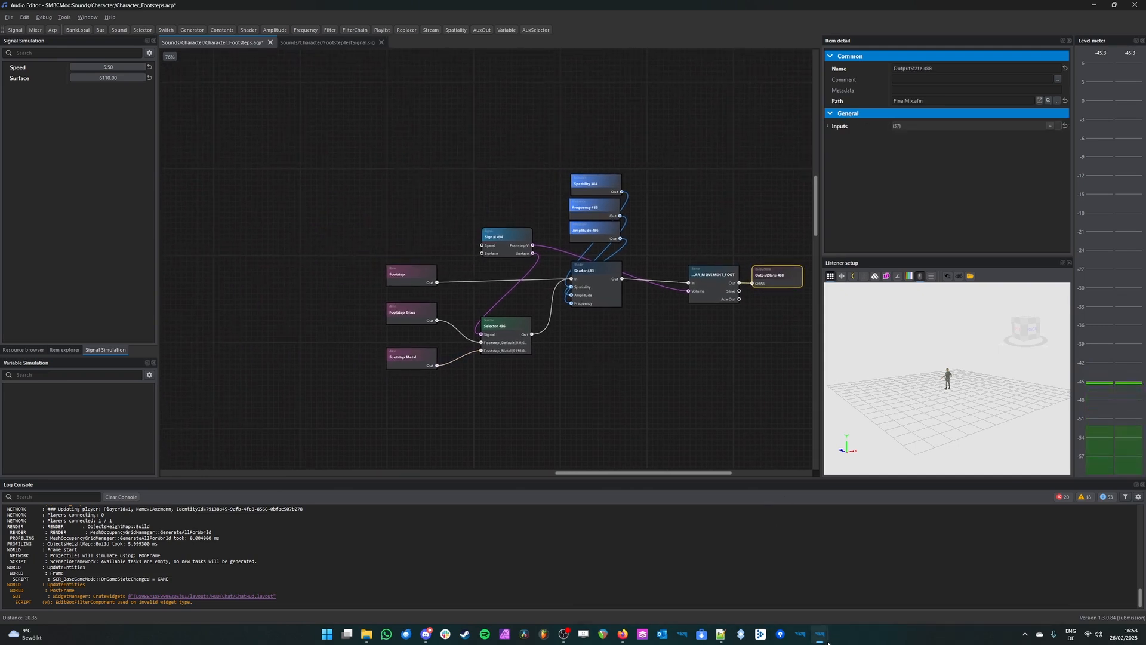
Step: Switch to the Script Editor and examine how OnShellLoaded in SCR_MortarMuzzleComponent.c finds the owner's SoundComponent
{"action": "mouse_move", "coordinate": [828, 643]}
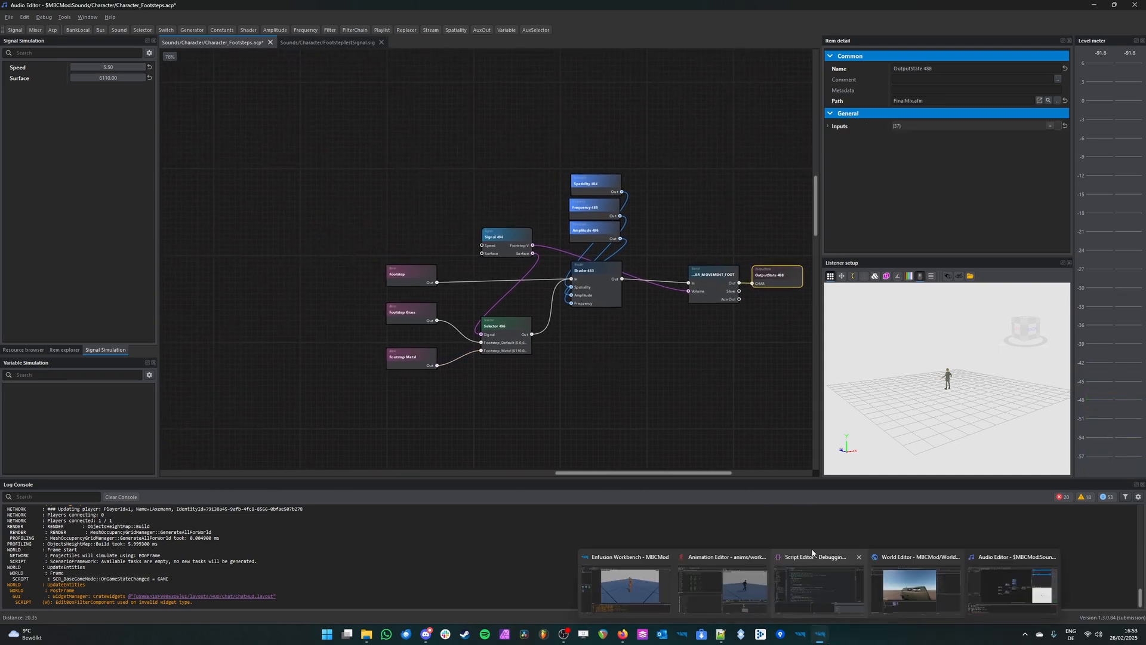
{"action": "left_click", "coordinate": [808, 585]}
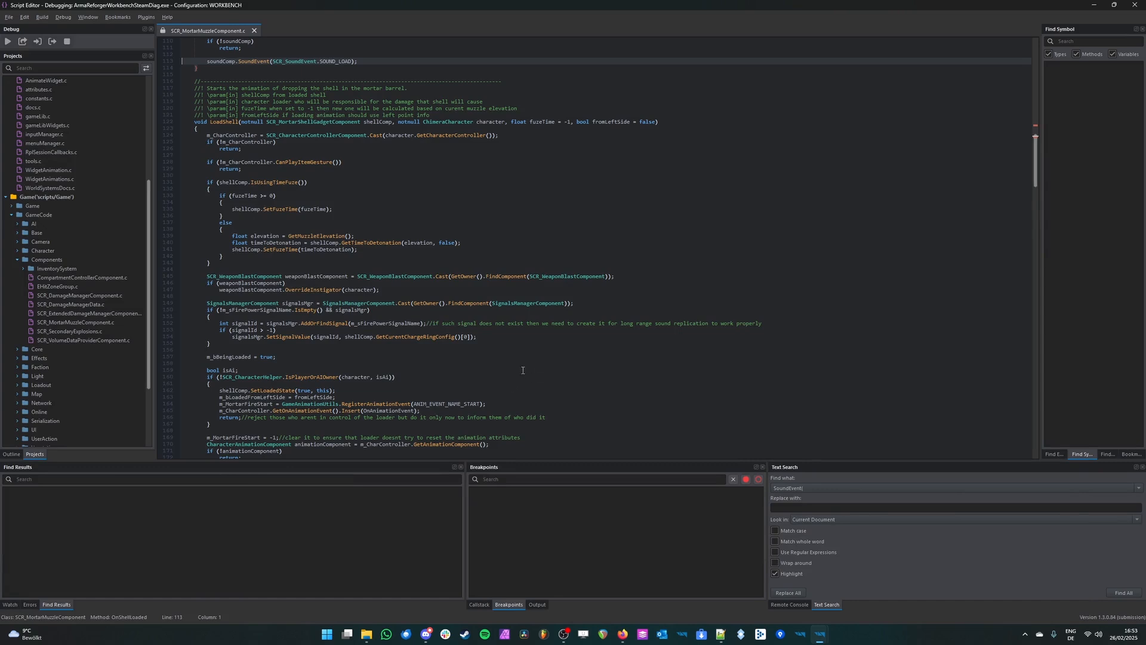
{"action": "scroll", "coordinate": [523, 370], "scroll_direction": "up", "scroll_amount": 4}
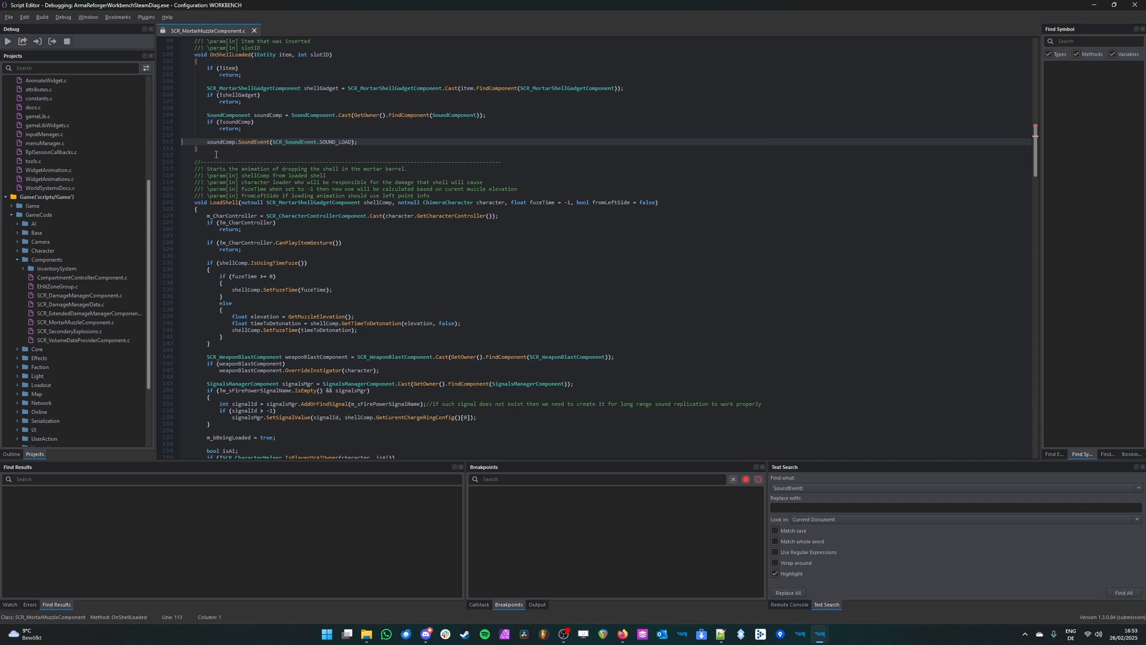
{"action": "scroll", "coordinate": [216, 155], "scroll_direction": "up", "scroll_amount": 8}
{"action": "left_click", "coordinate": [206, 277]}
{"action": "left_click_drag", "start_coordinate": [208, 276], "coordinate": [495, 276]}
{"action": "left_click", "coordinate": [208, 276]}
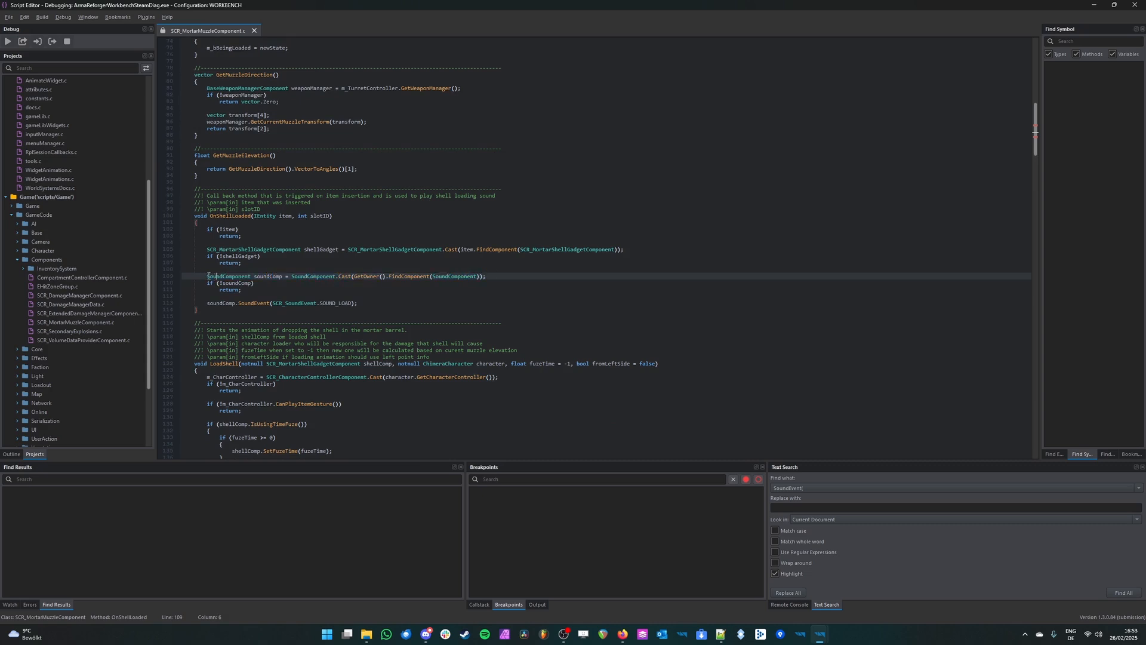
{"action": "left_click_drag", "start_coordinate": [207, 277], "coordinate": [496, 275]}
{"action": "left_click", "coordinate": [250, 257]}
{"action": "left_click_drag", "start_coordinate": [209, 276], "coordinate": [496, 276]}
{"action": "left_click", "coordinate": [217, 283]}
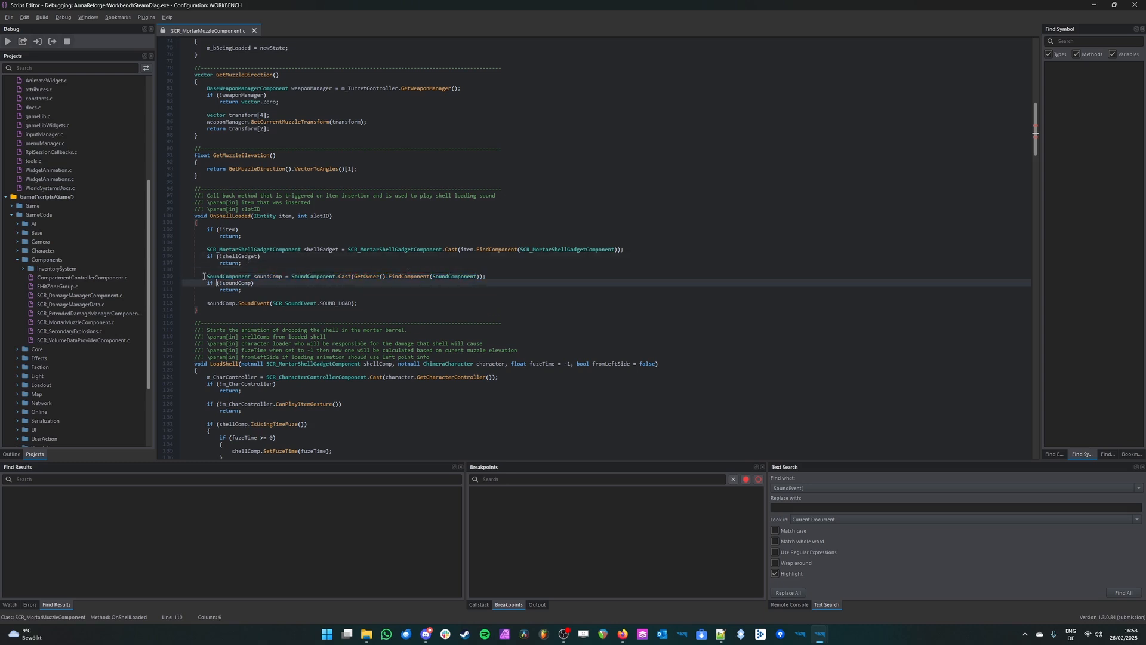
Step: Examine the soundComp.SoundEvent call that plays SOUND_LOAD, and return to Character_Footsteps.acp in the Audio Editor
{"action": "left_click_drag", "start_coordinate": [207, 305], "coordinate": [269, 305]}
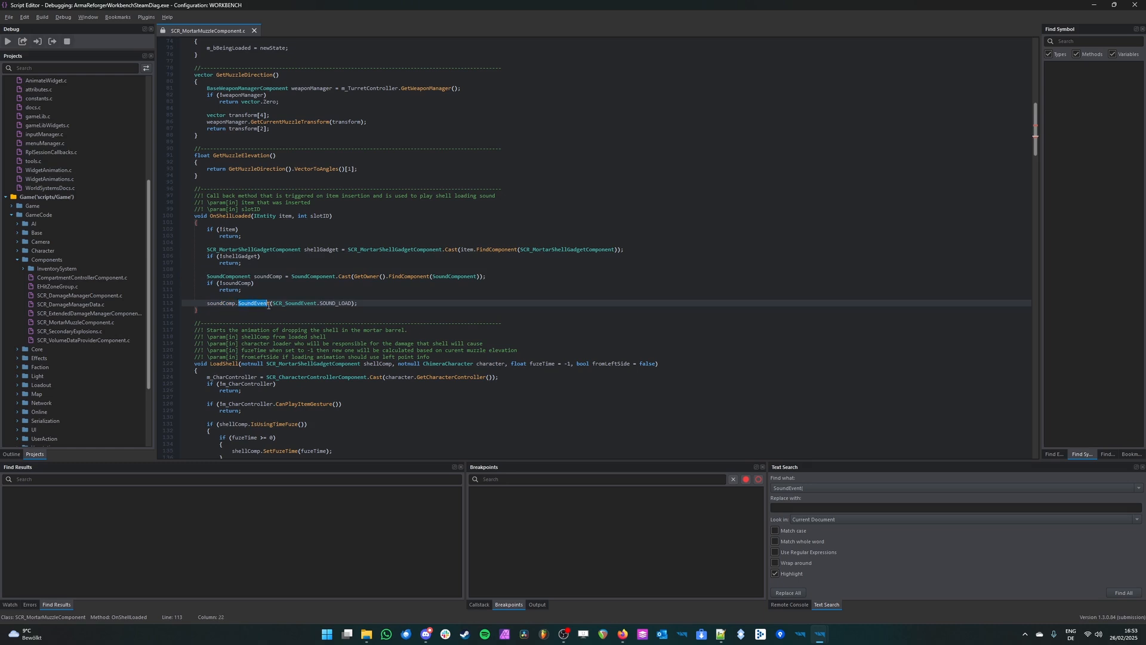
{"action": "left_click", "coordinate": [272, 305]}
{"action": "mouse_move", "coordinate": [828, 637]}
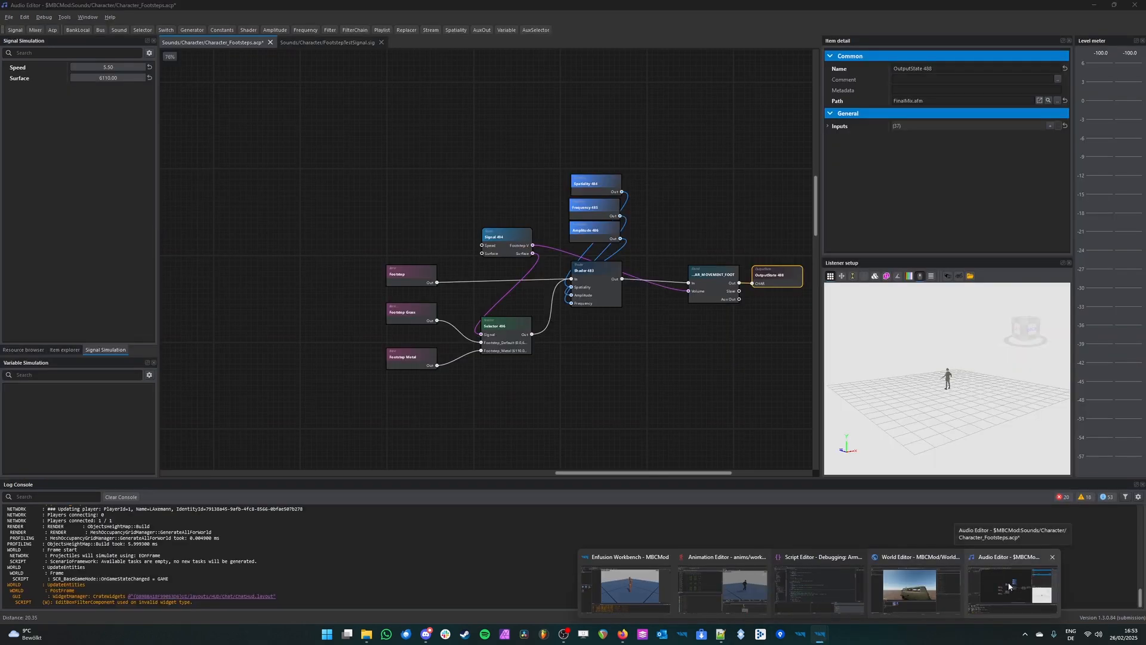
{"action": "left_click", "coordinate": [1008, 587]}
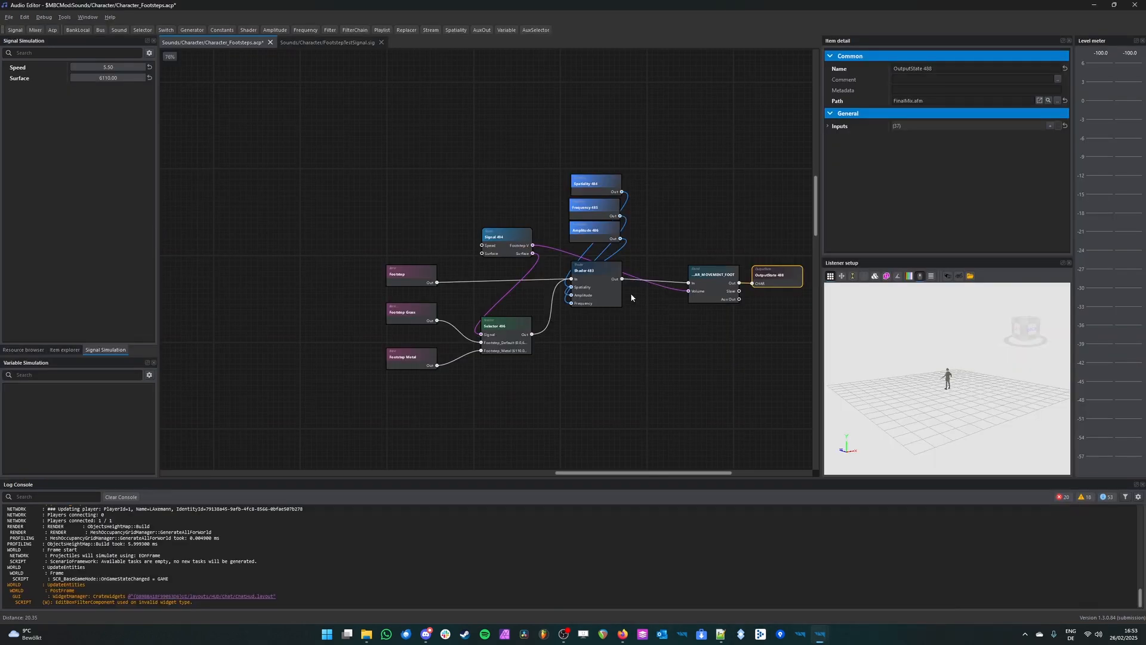